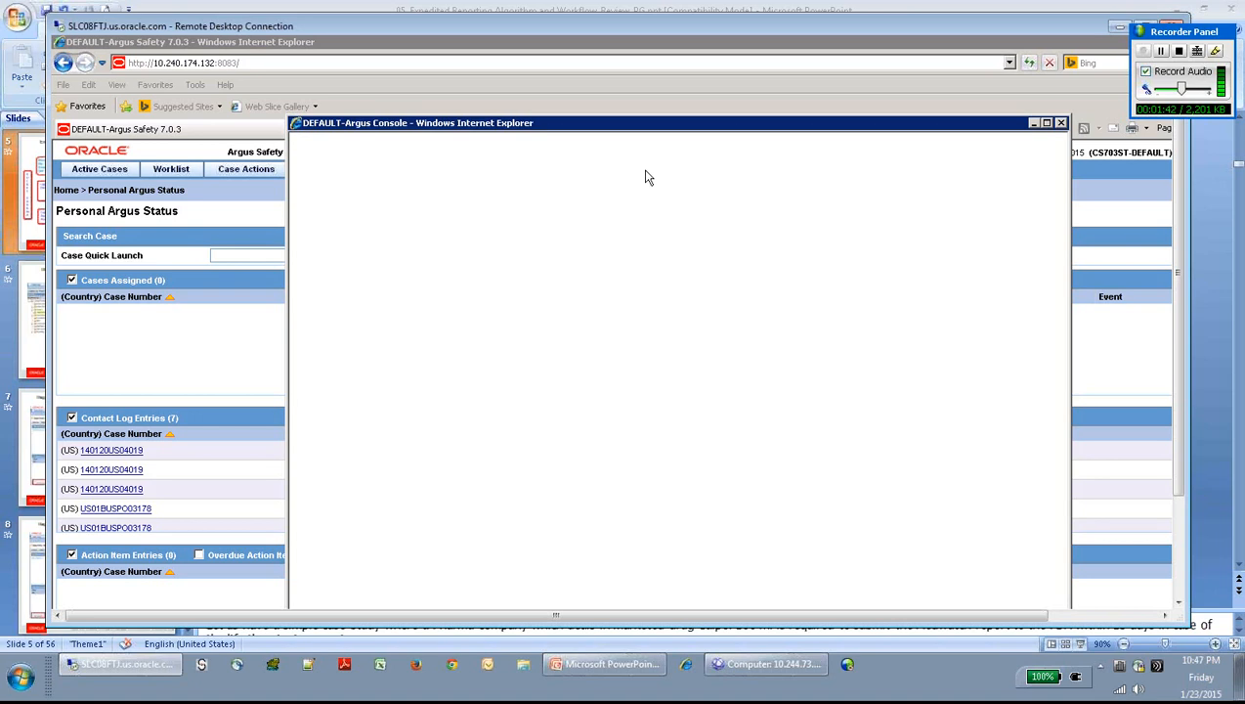
- Load the Argus User Sites code list, then show the PowerPoint Example Scenario slide
click(644, 168)
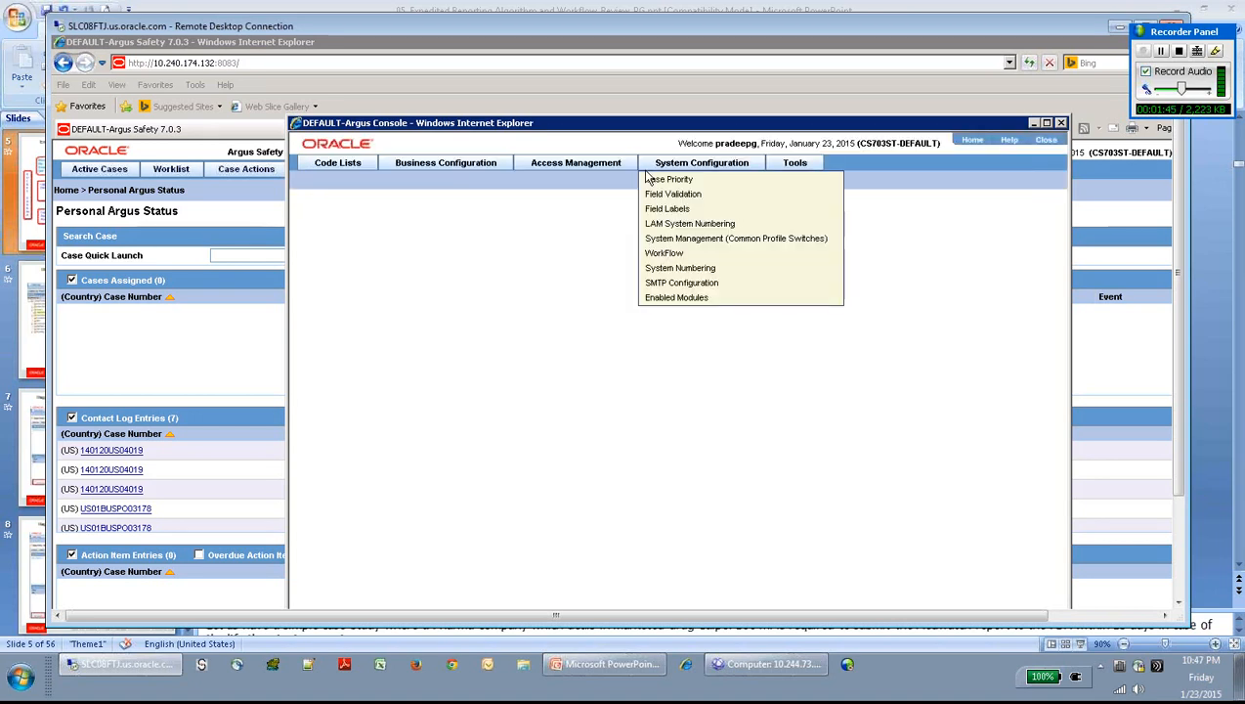
click(552, 164)
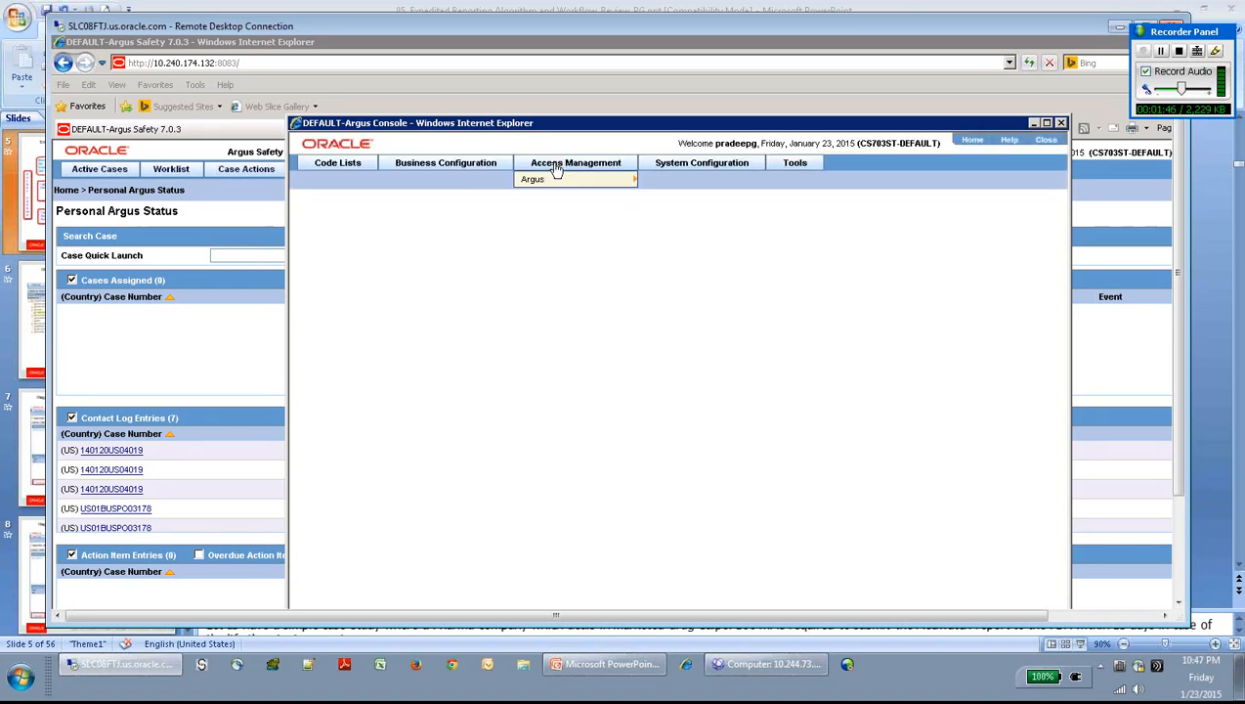
click(359, 168)
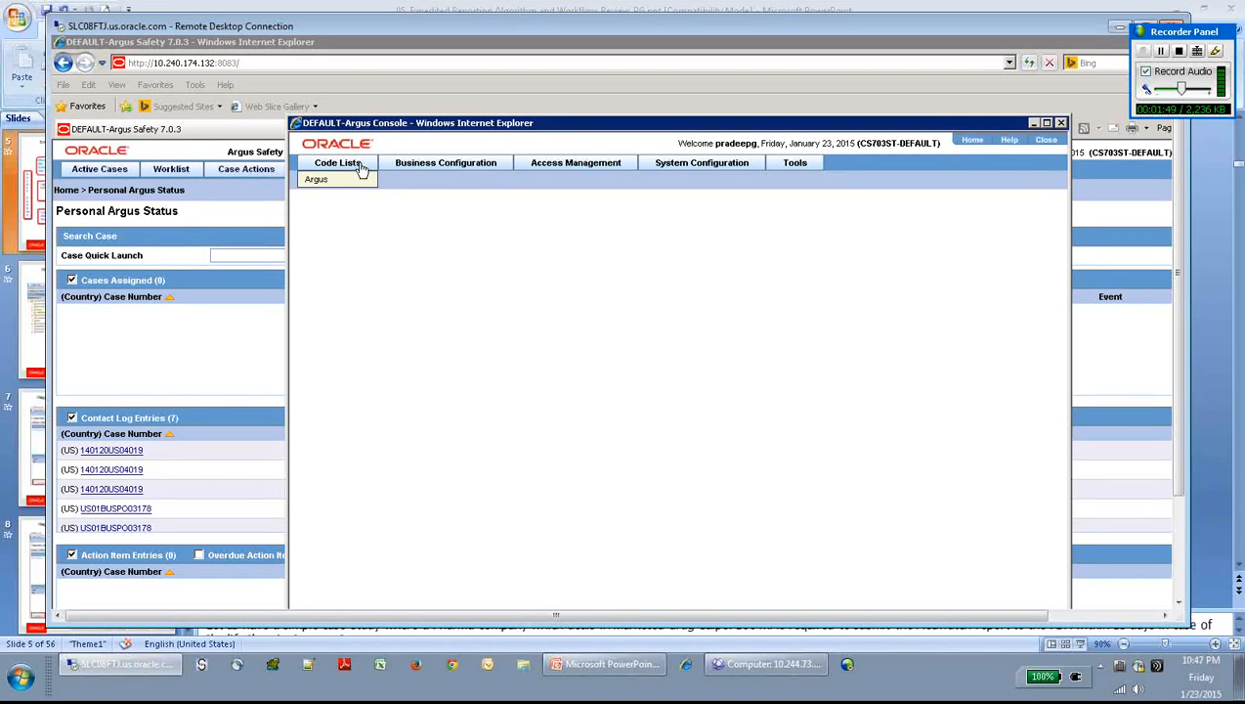
click(548, 165)
mouse_move(558, 187)
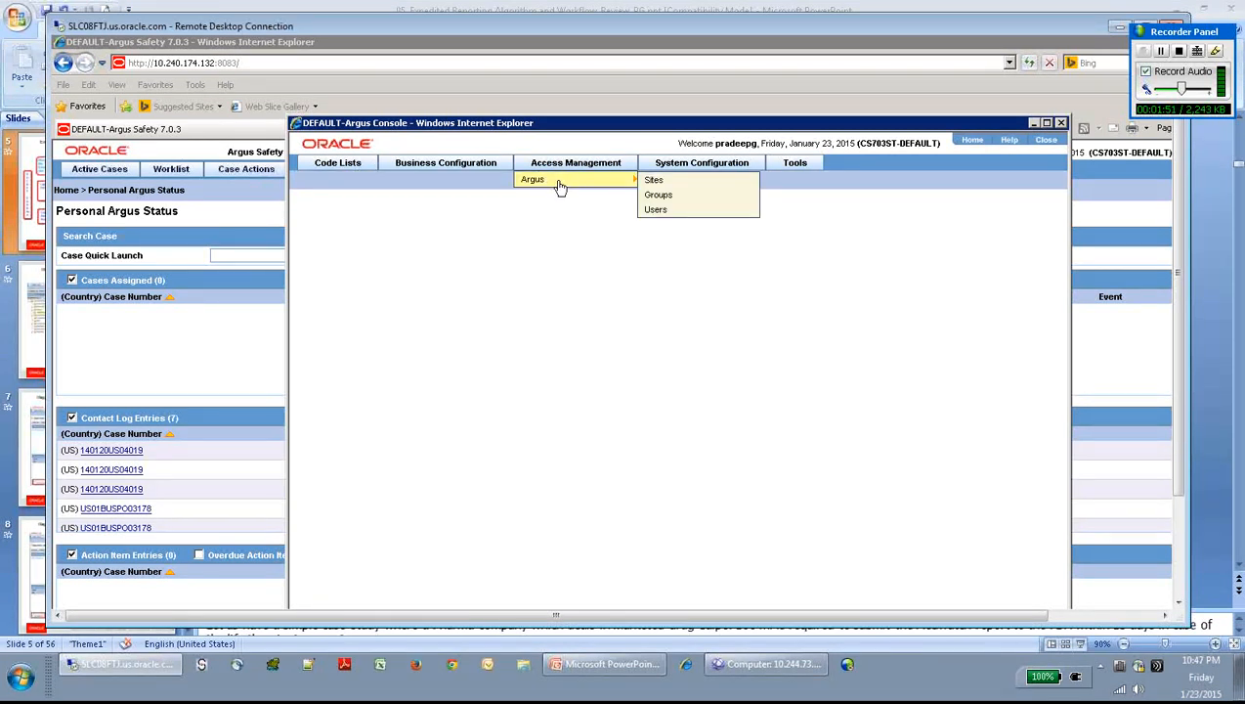
click(652, 181)
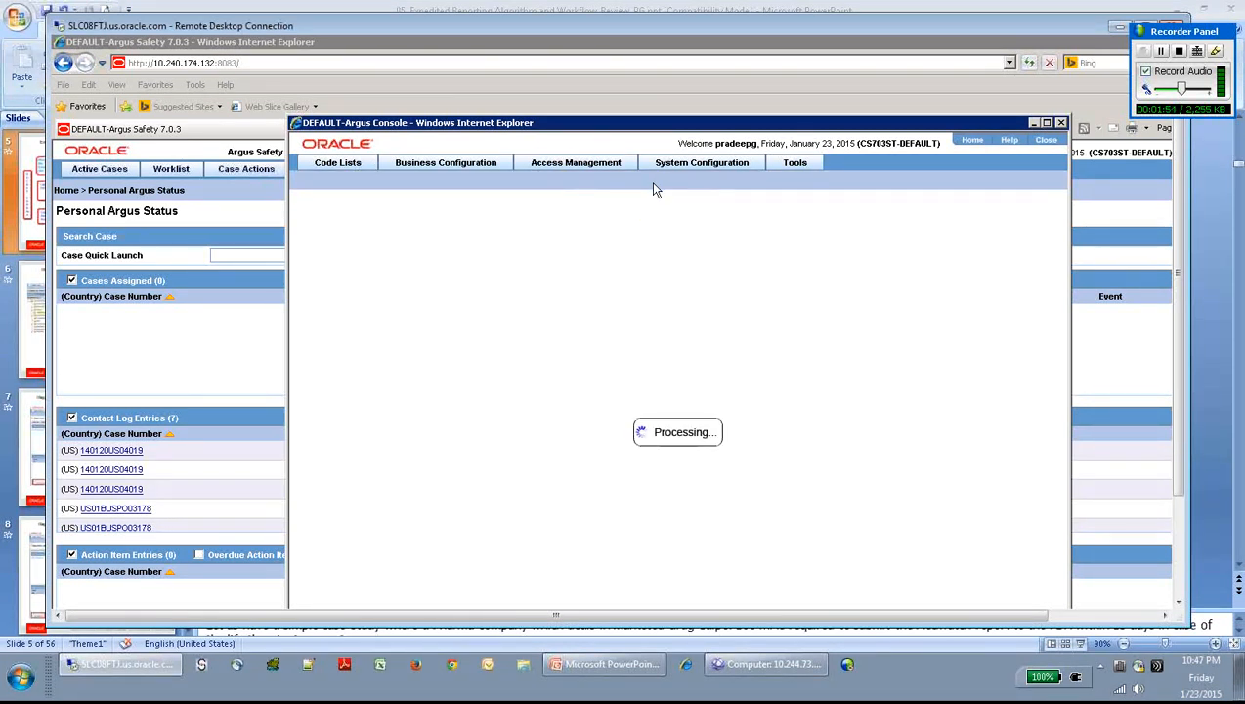
click(600, 675)
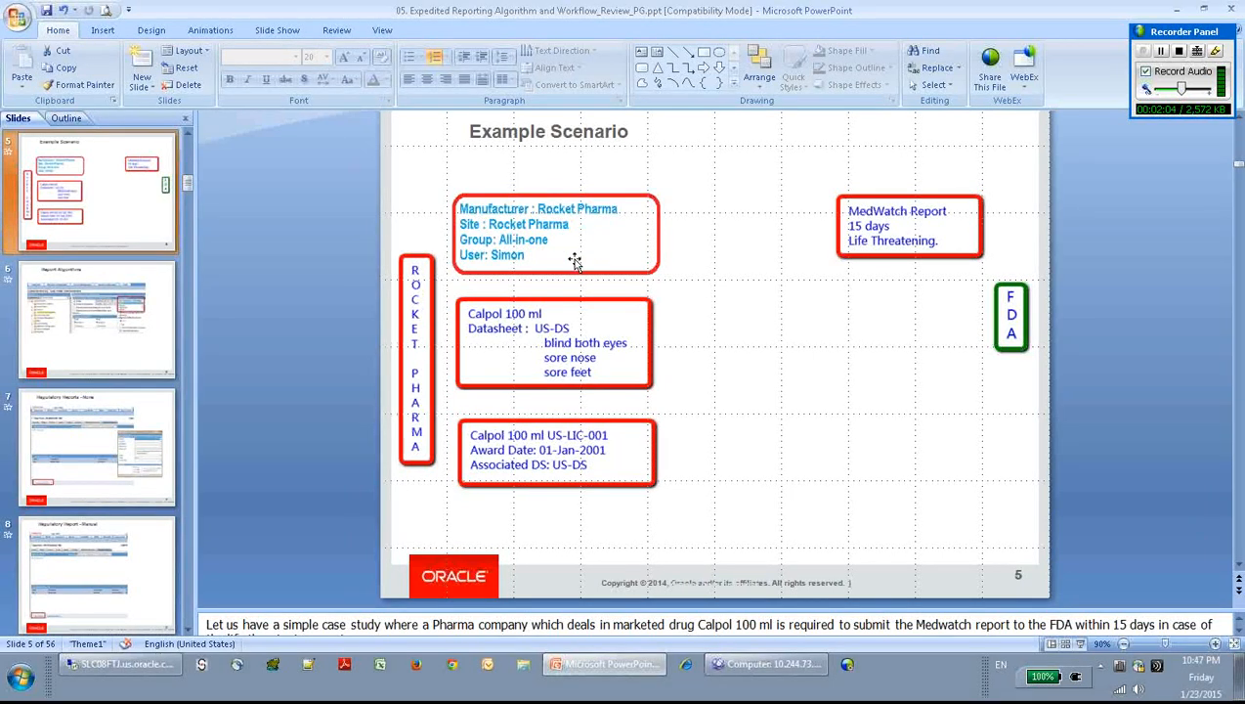
- Enter site description 'Rocket Pharma' and clear patient confidentiality, reporter confidentiality and bulk report by form
click(147, 669)
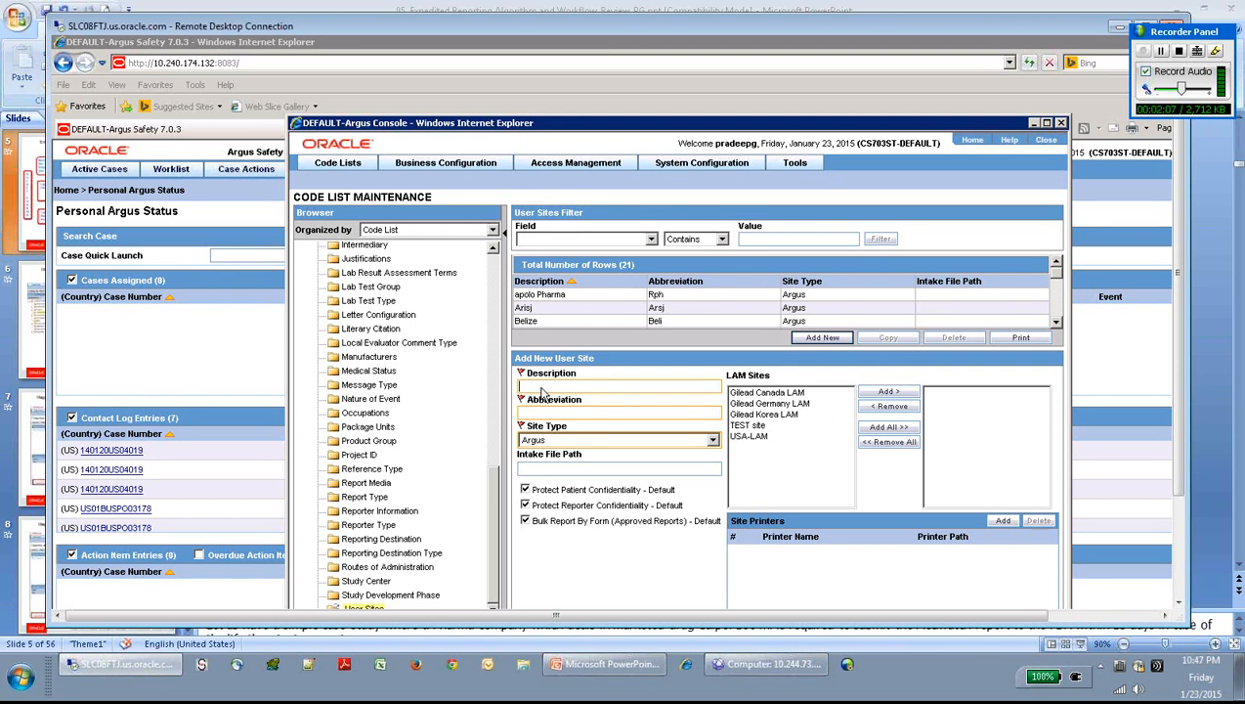
text(Rocke Pharma)
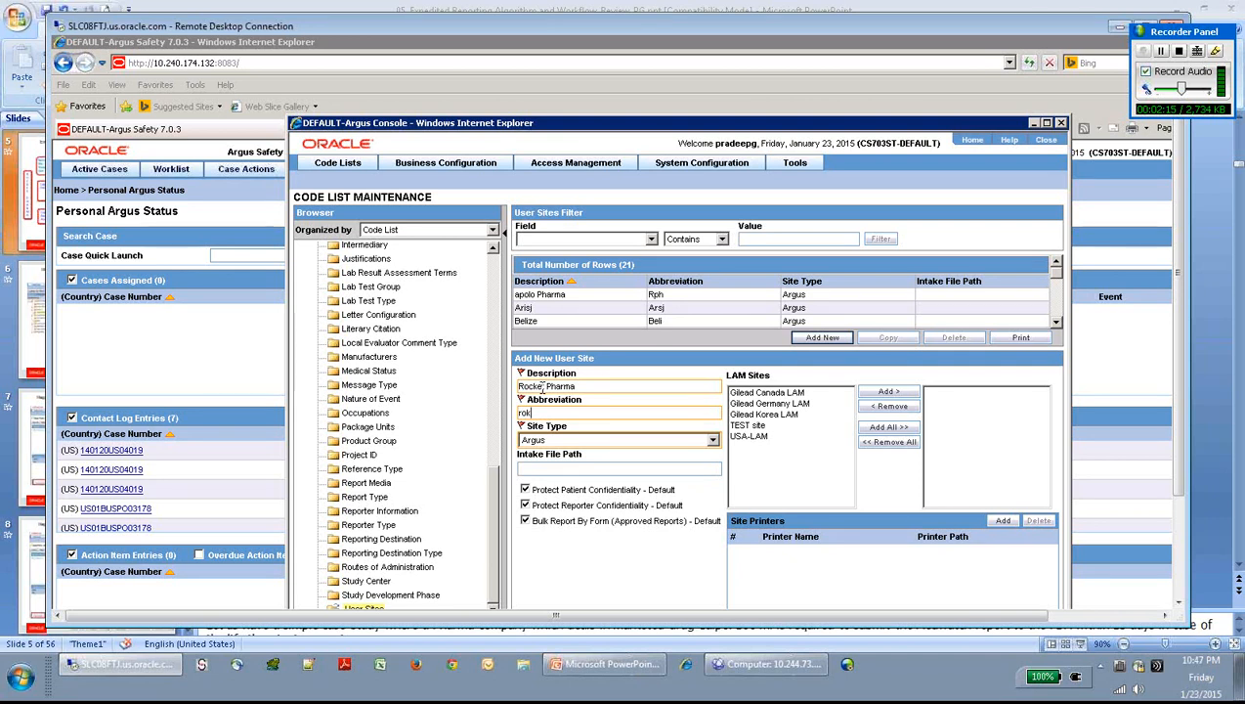
click(541, 386)
text(t)
click(525, 490)
click(525, 505)
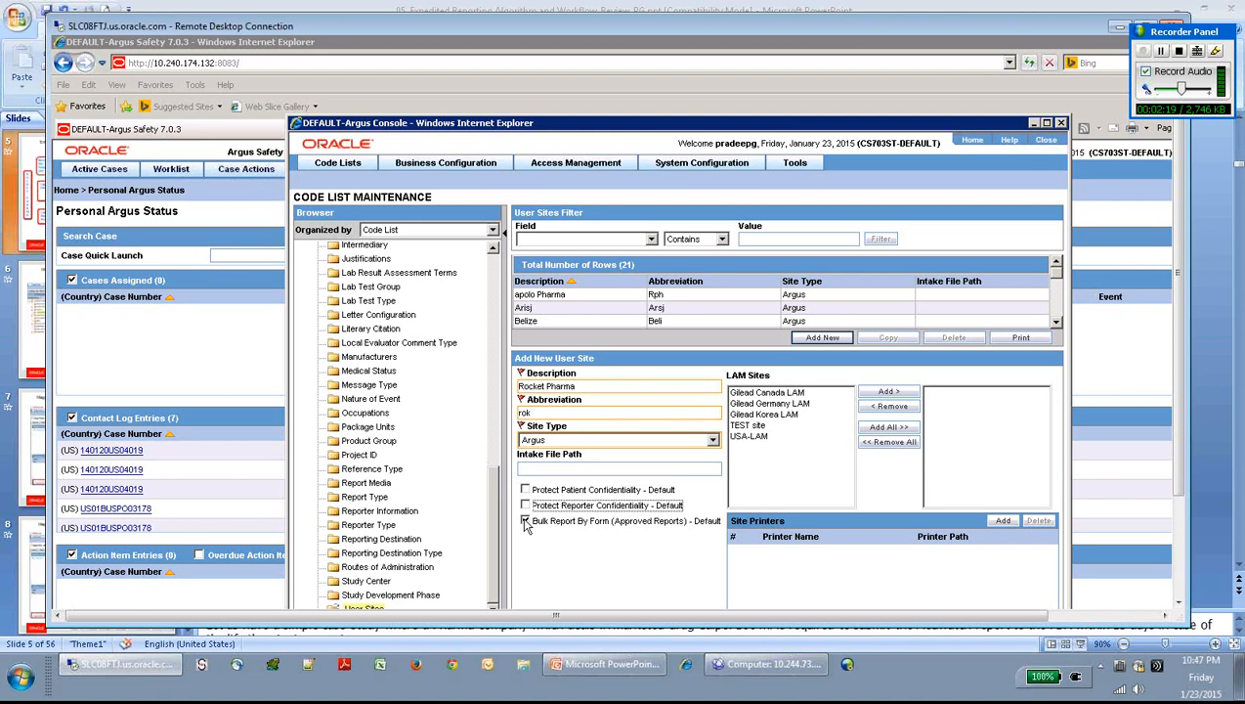
click(525, 521)
click(525, 521)
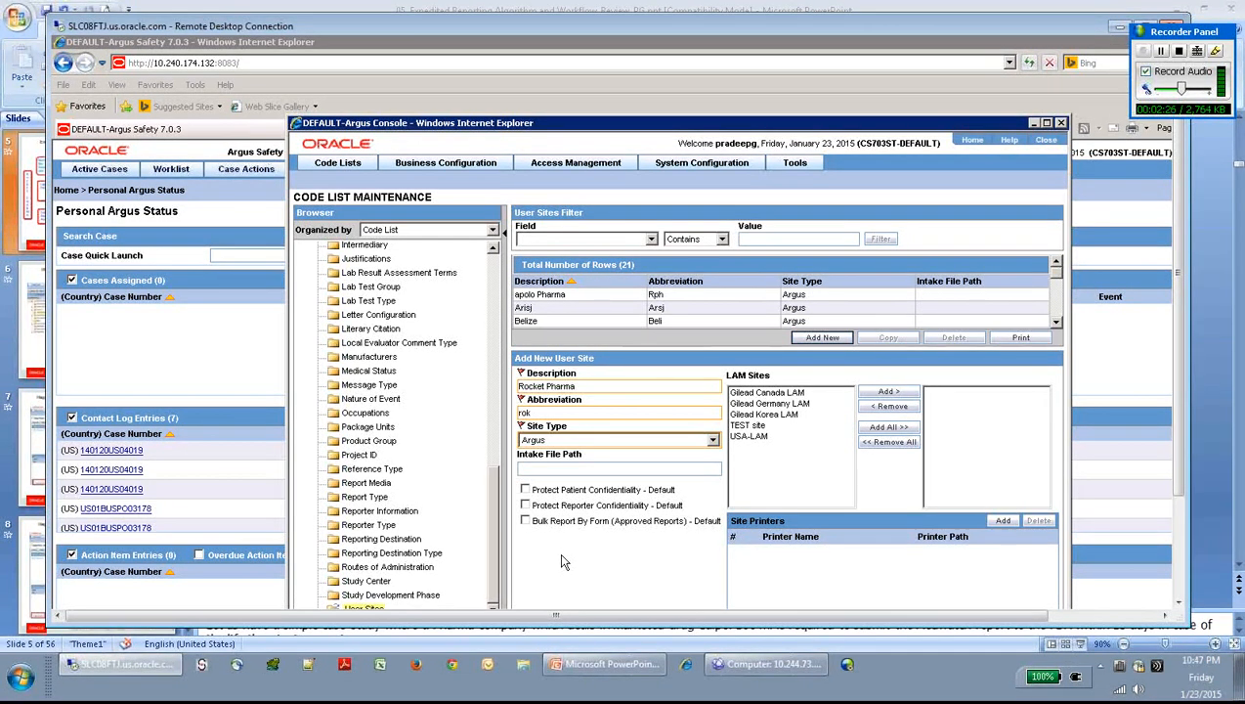
- Keep Argus as the site type and save the Rocket Pharma user site
click(554, 441)
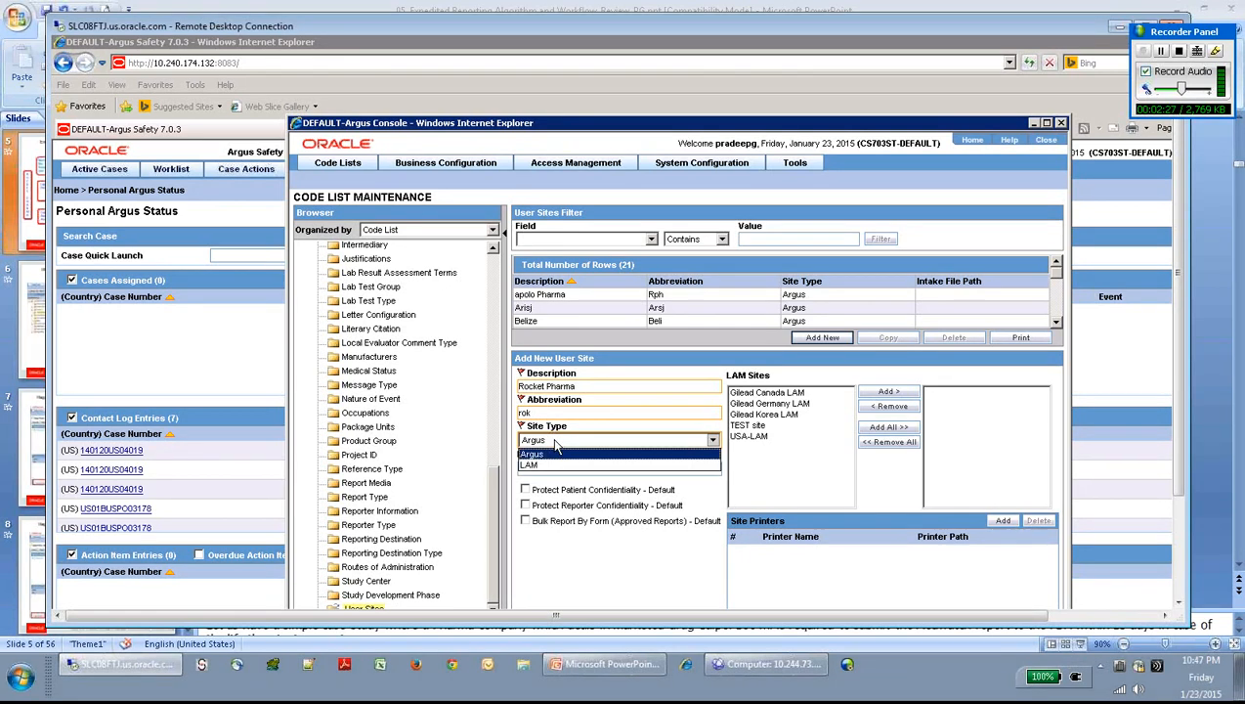
click(555, 444)
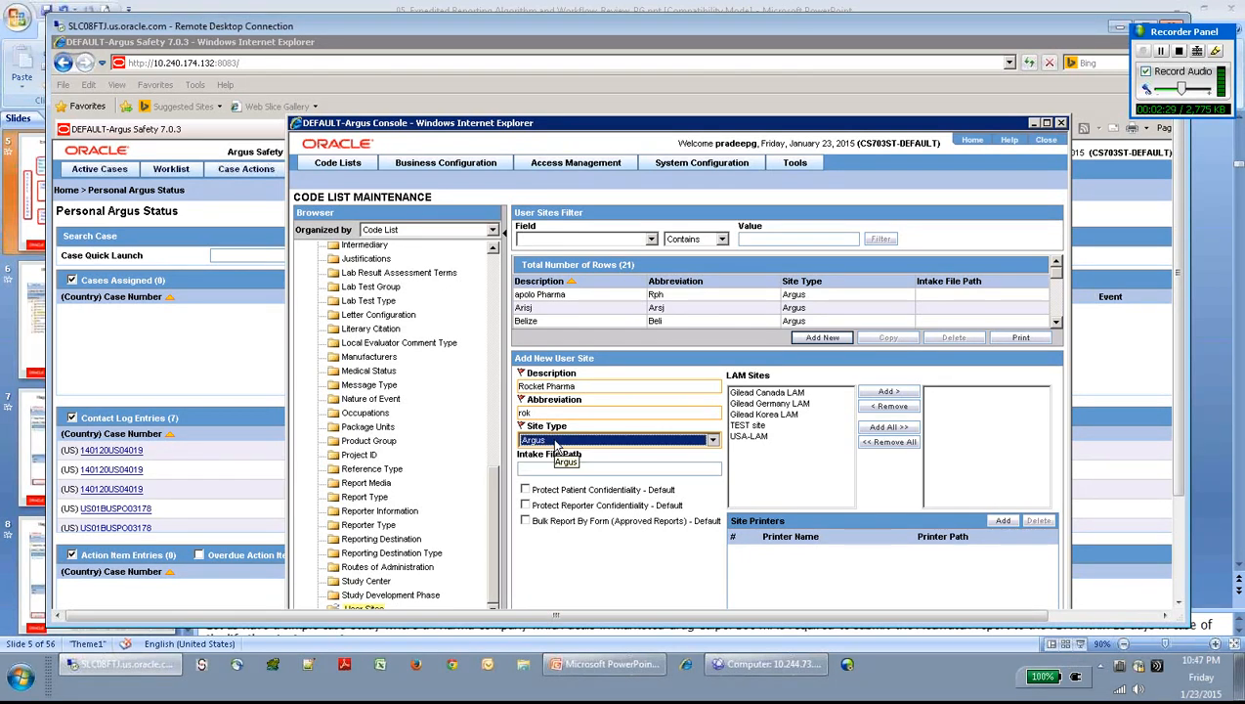
click(556, 441)
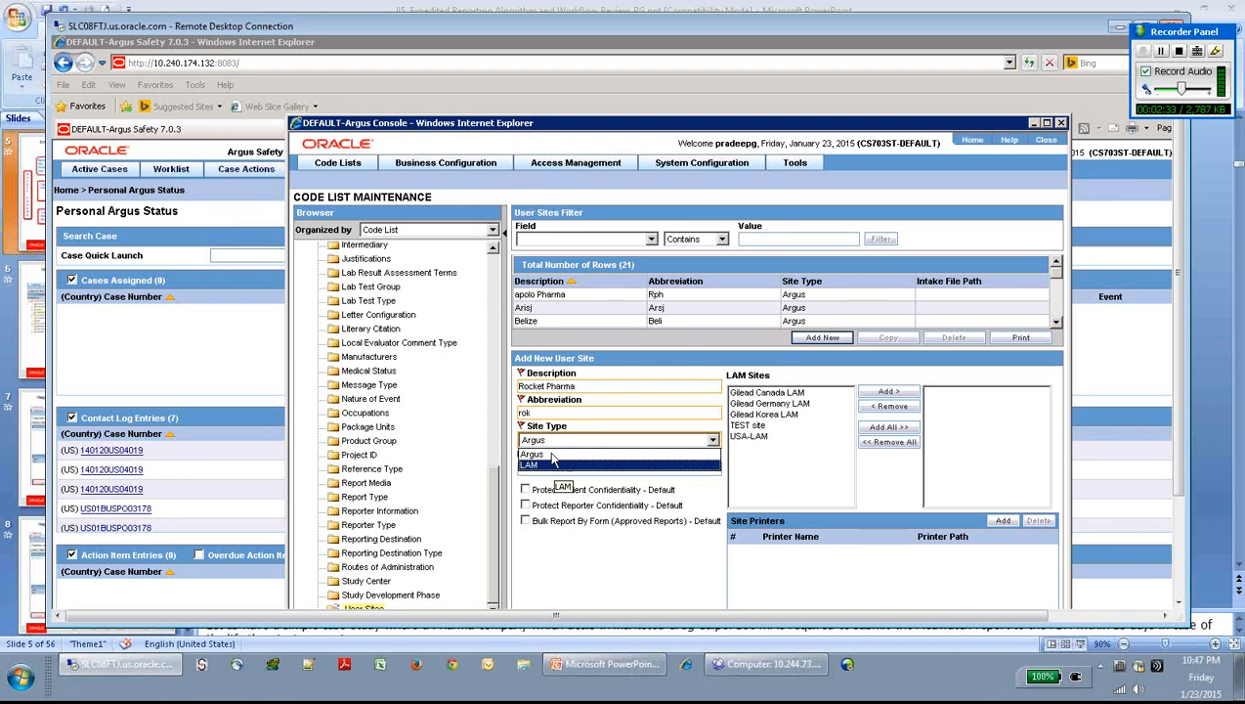
click(535, 454)
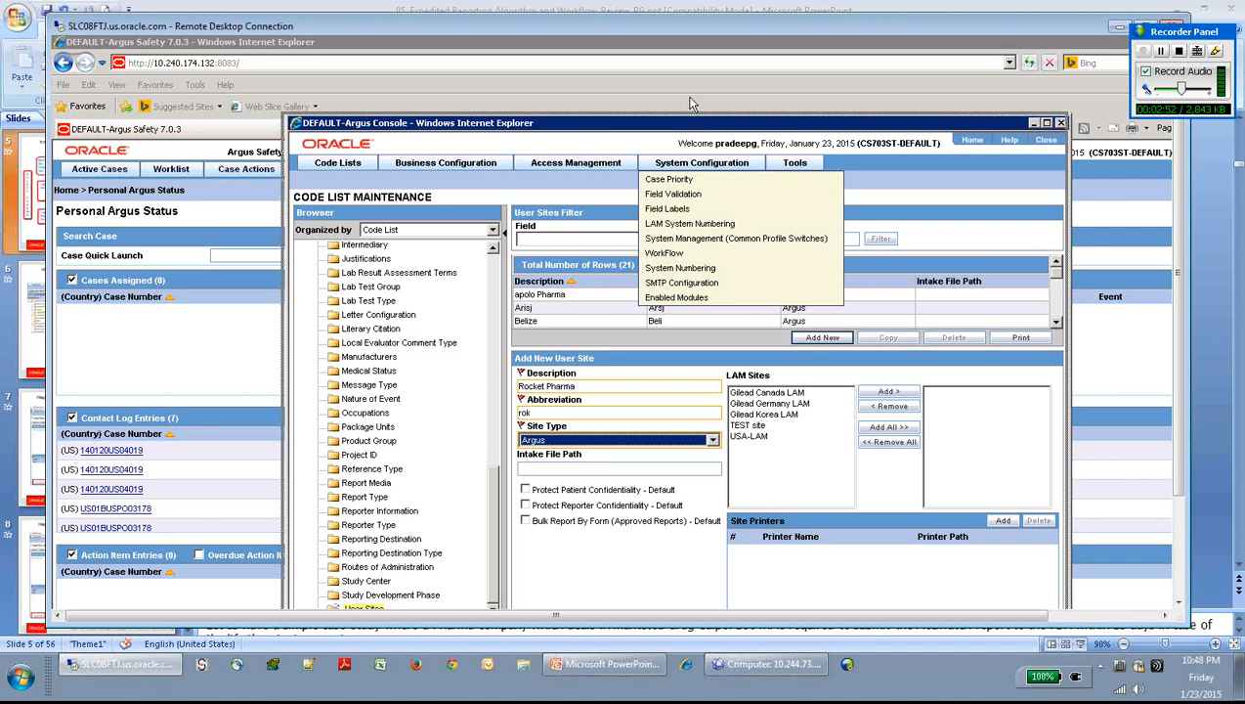
drag(712, 128, 689, 102)
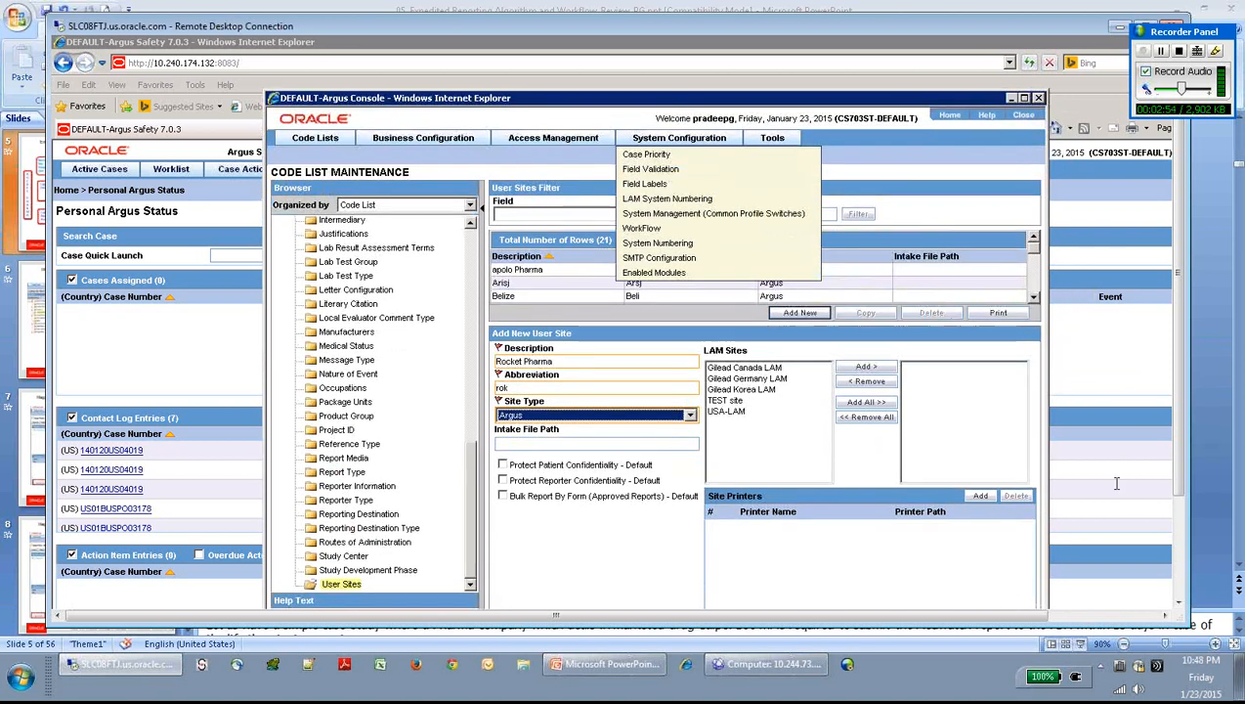
drag(1183, 449, 1181, 508)
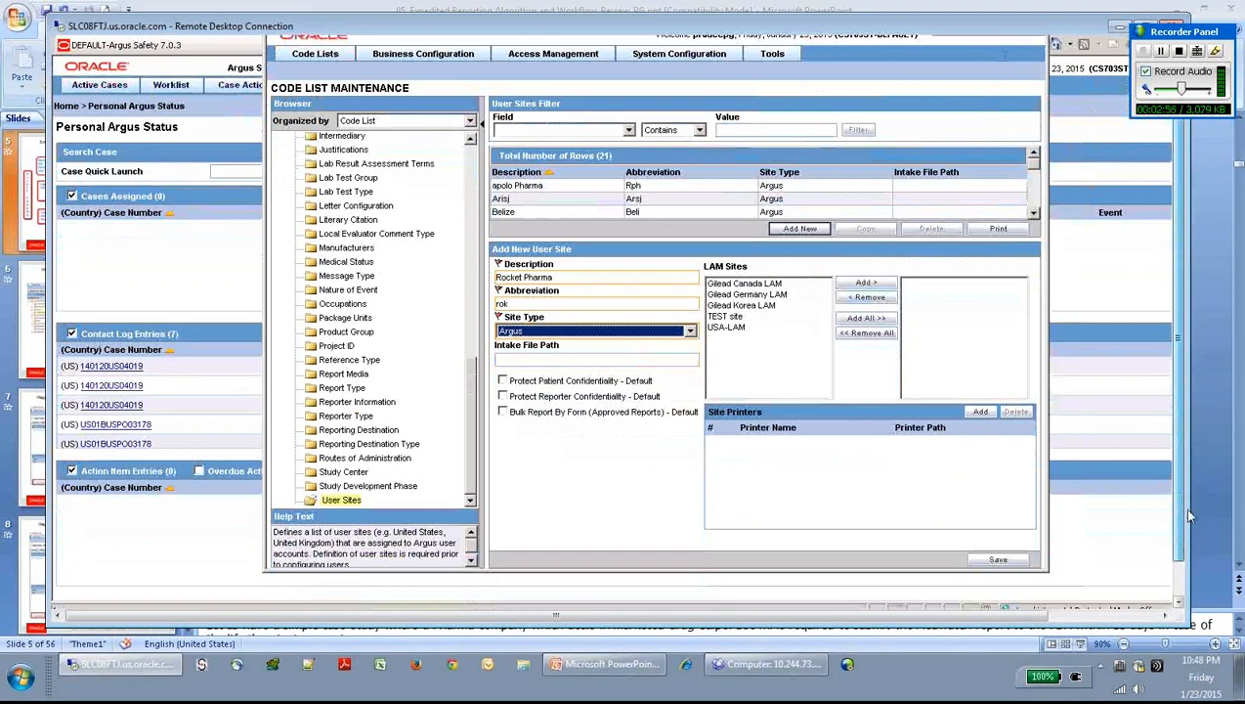
click(1001, 562)
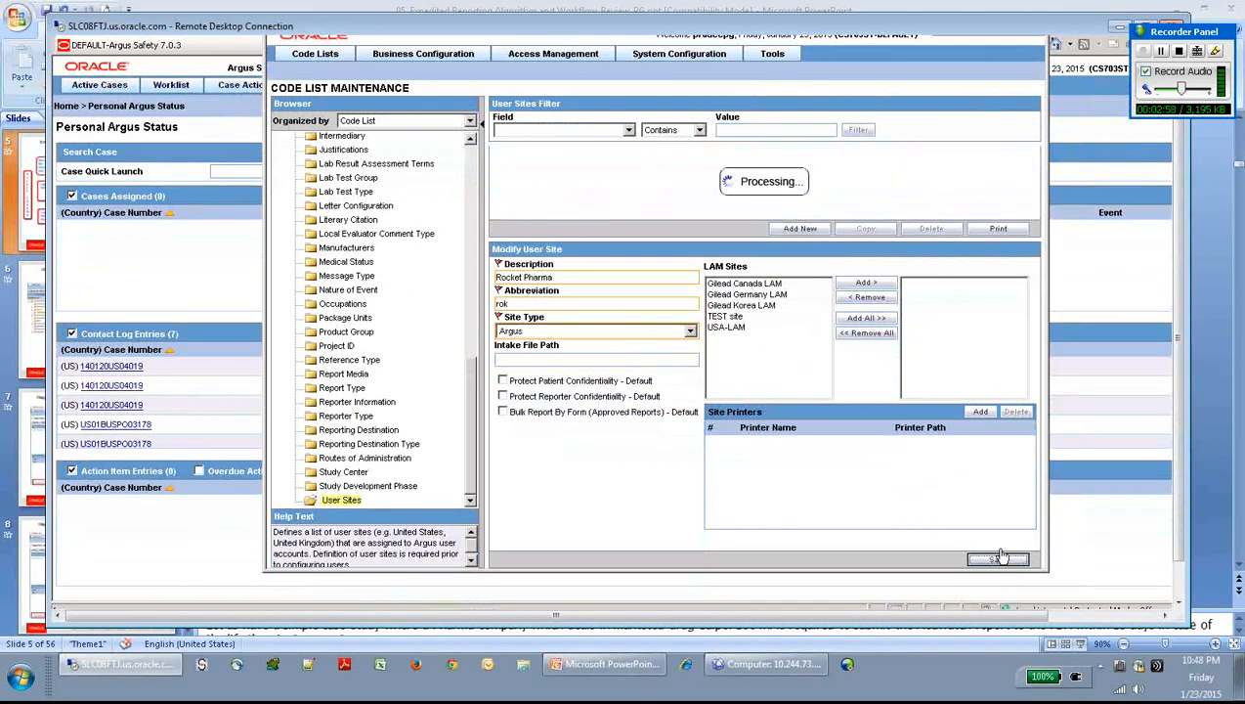
drag(740, 23, 692, 56)
click(1095, 63)
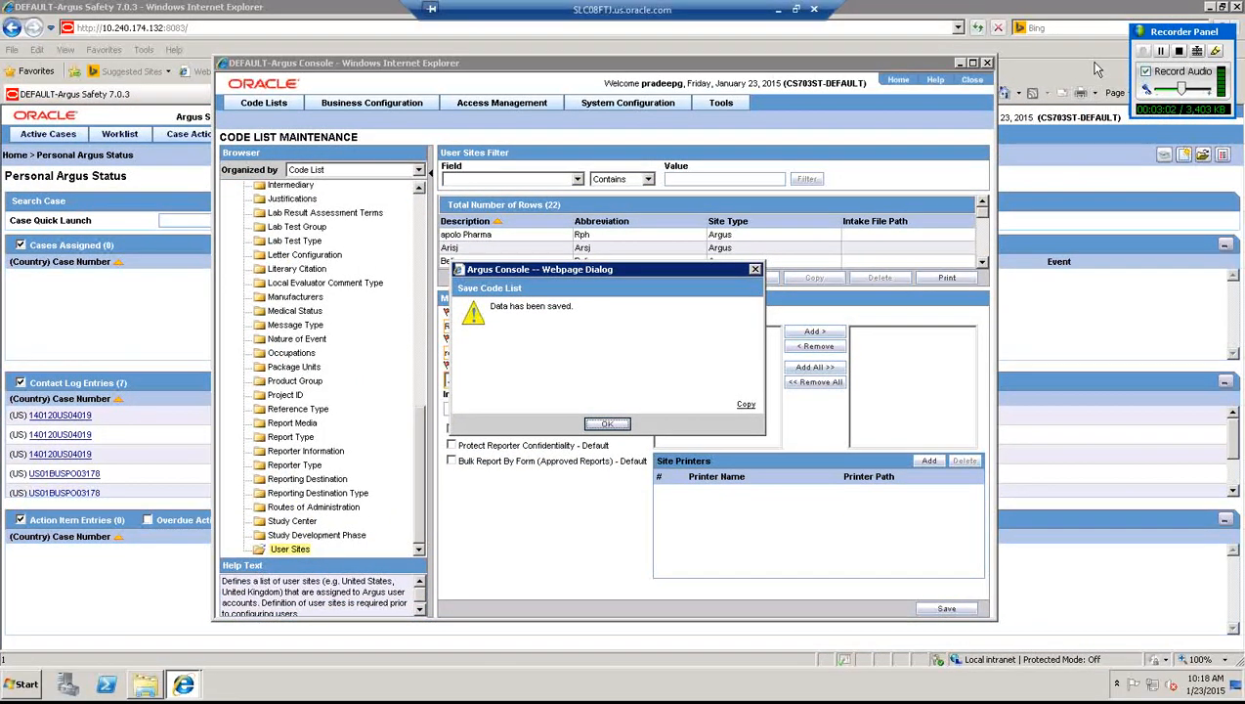
- Open the Manufacturers code list and enter name Rocket Pharma plus the contact details
click(607, 428)
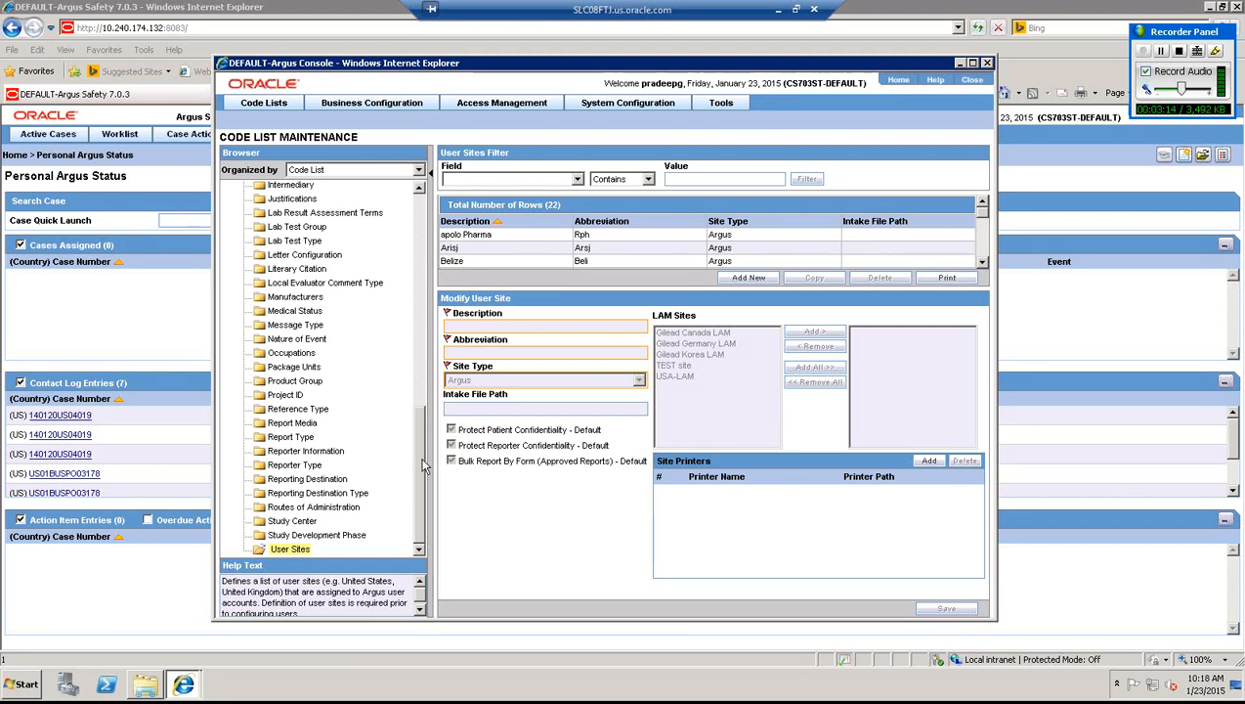
scroll(300, 300, up, 1)
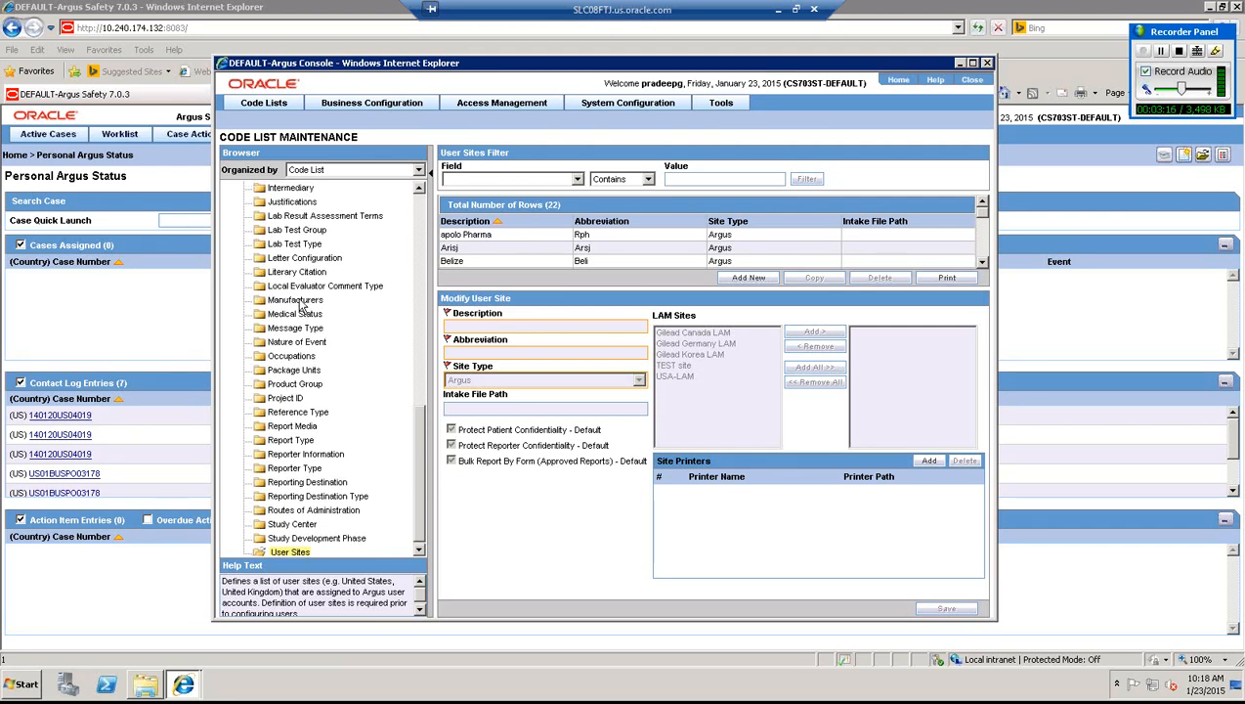
click(296, 300)
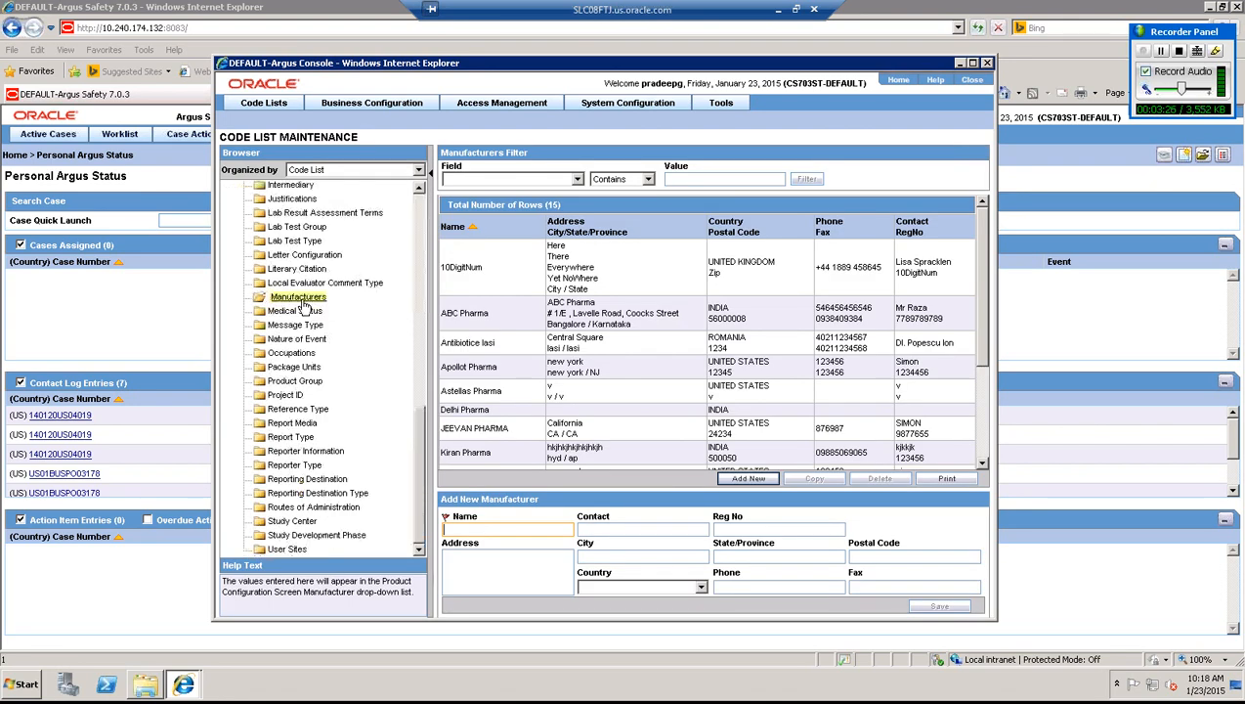
text(Rocke)
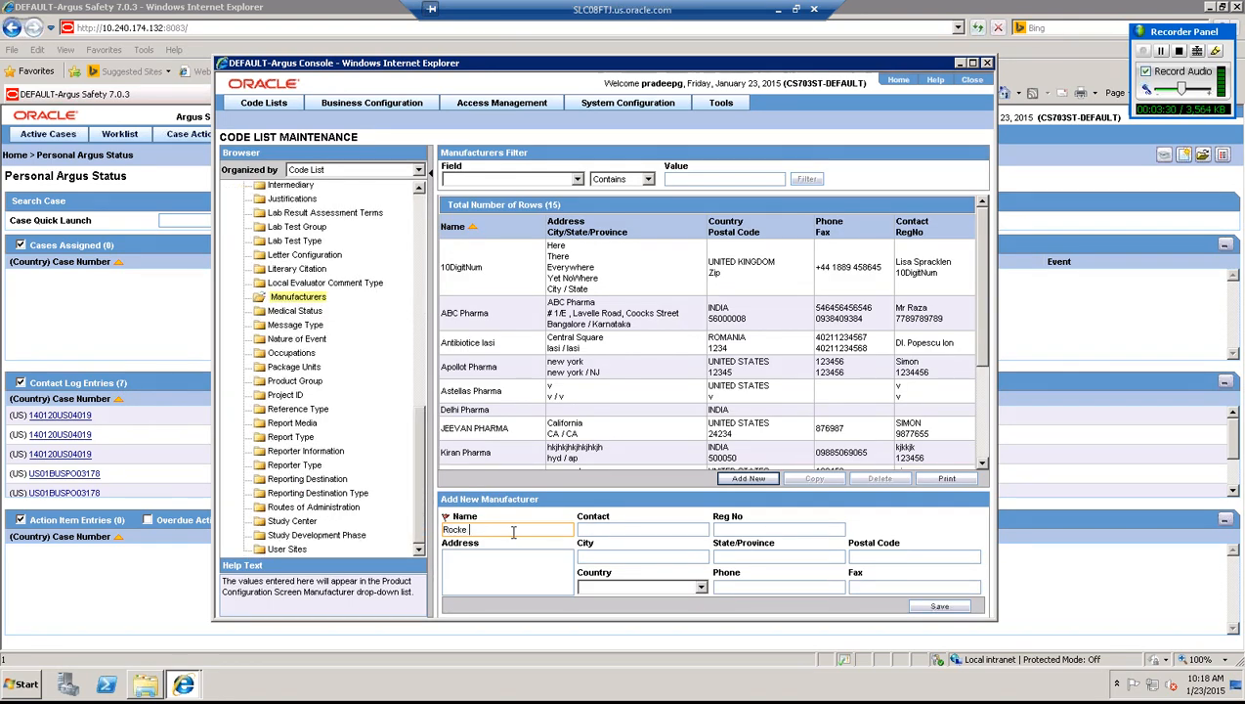
text(t Pharma)
key(Tab)
text(Simon)
text(213456)
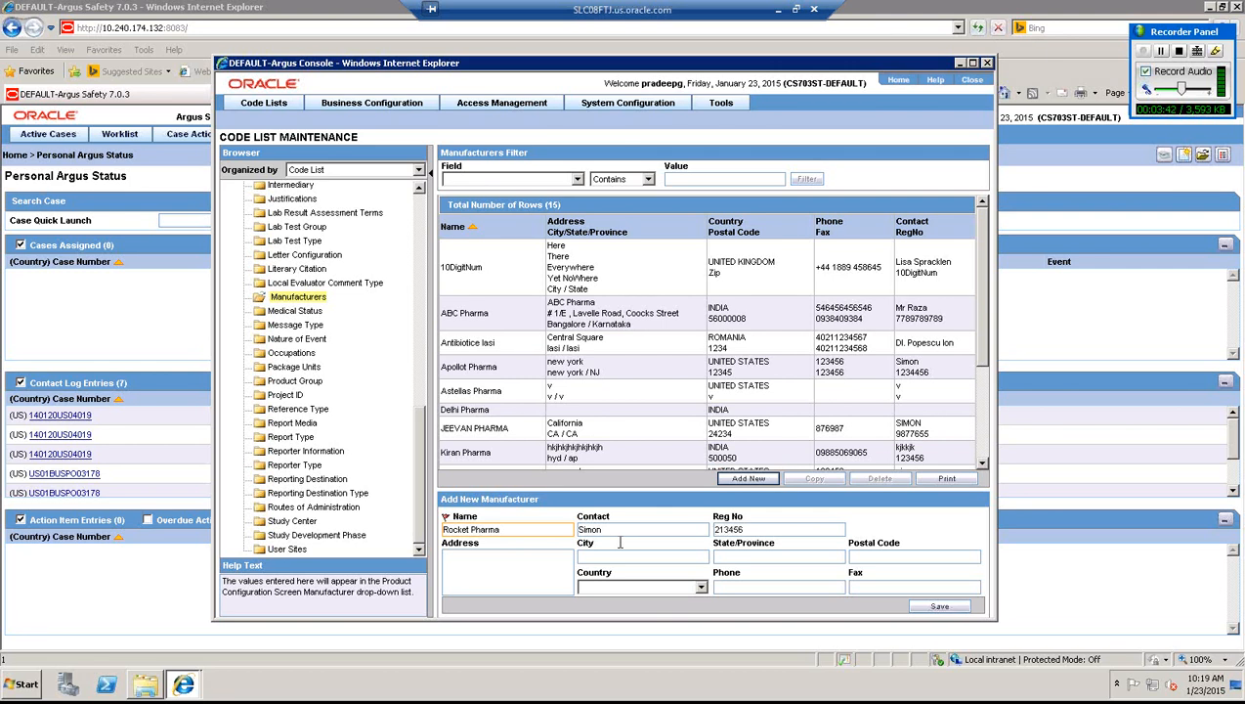
- Fill in the address fields (new york, nj, 12345) and choose UNITED STATES as country
key(Tab)
text(new york)
click(620, 549)
text(nj)
key(Tab)
text(12345)
key(Tab)
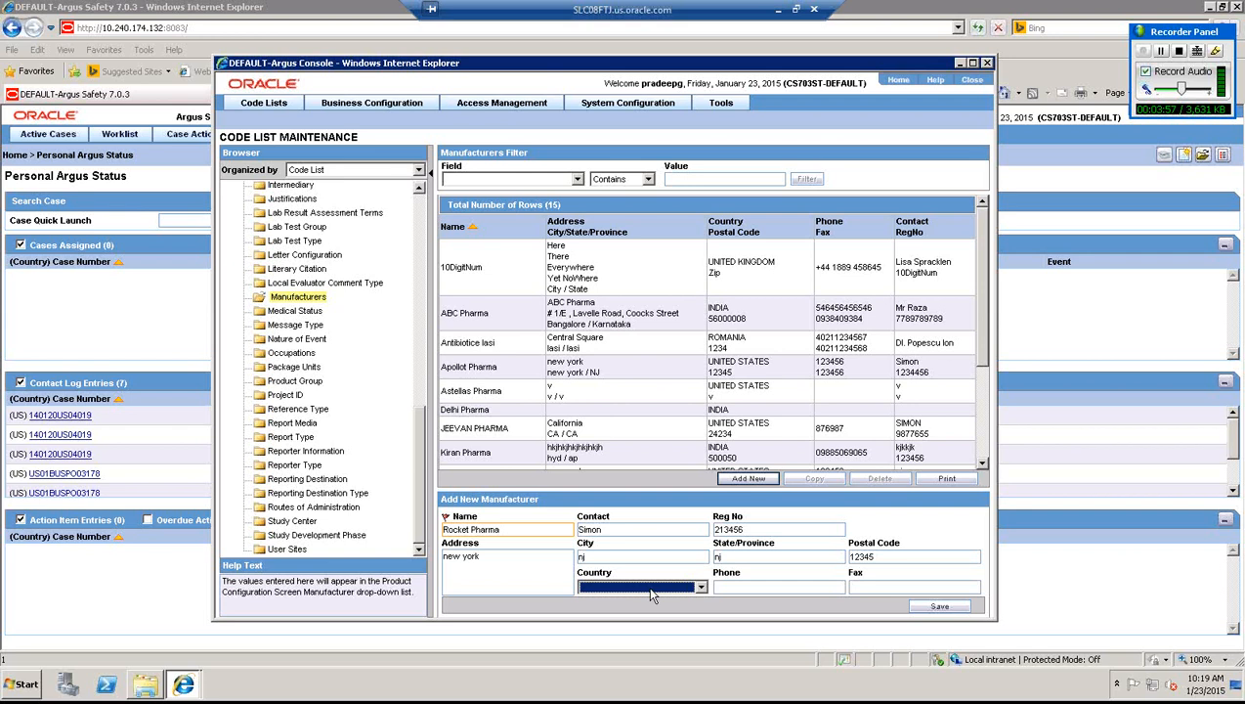
key(u)
key(u)
key(Up)
- Enter phone 1234 and fax 1234, then save the Rocket Pharma manufacturer
key(Tab)
text(1234)
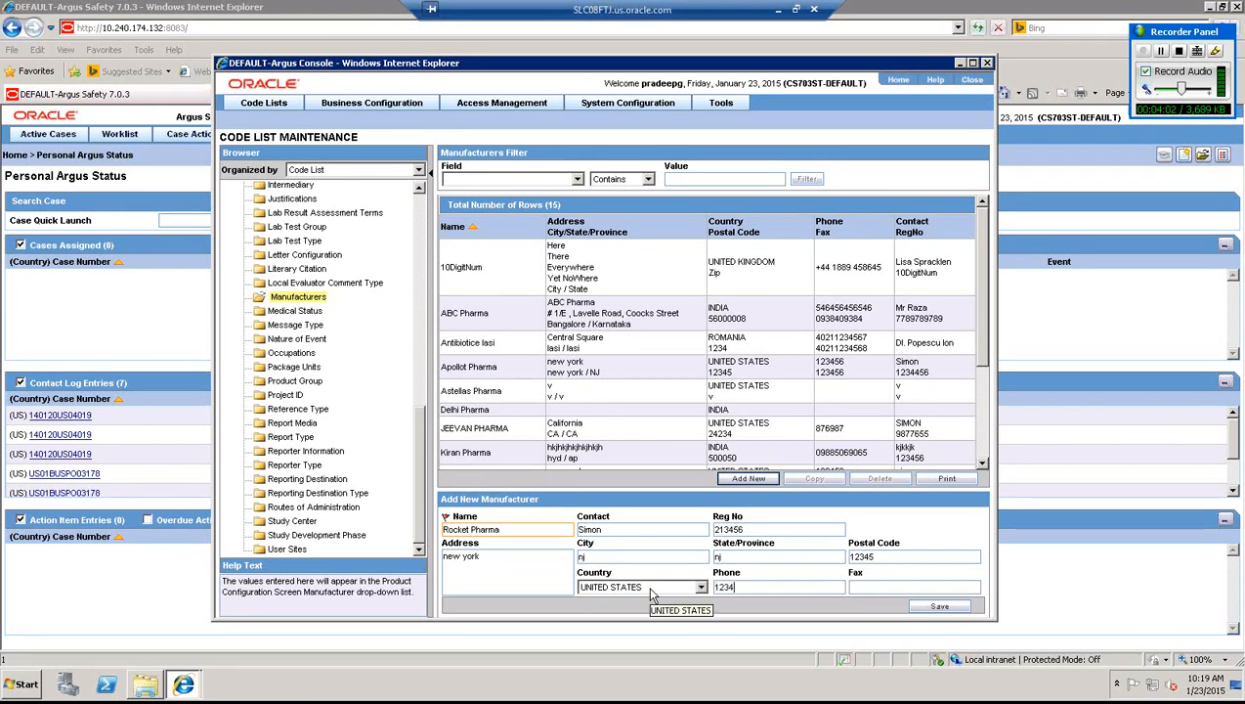
key(Tab)
text(1234)
click(938, 607)
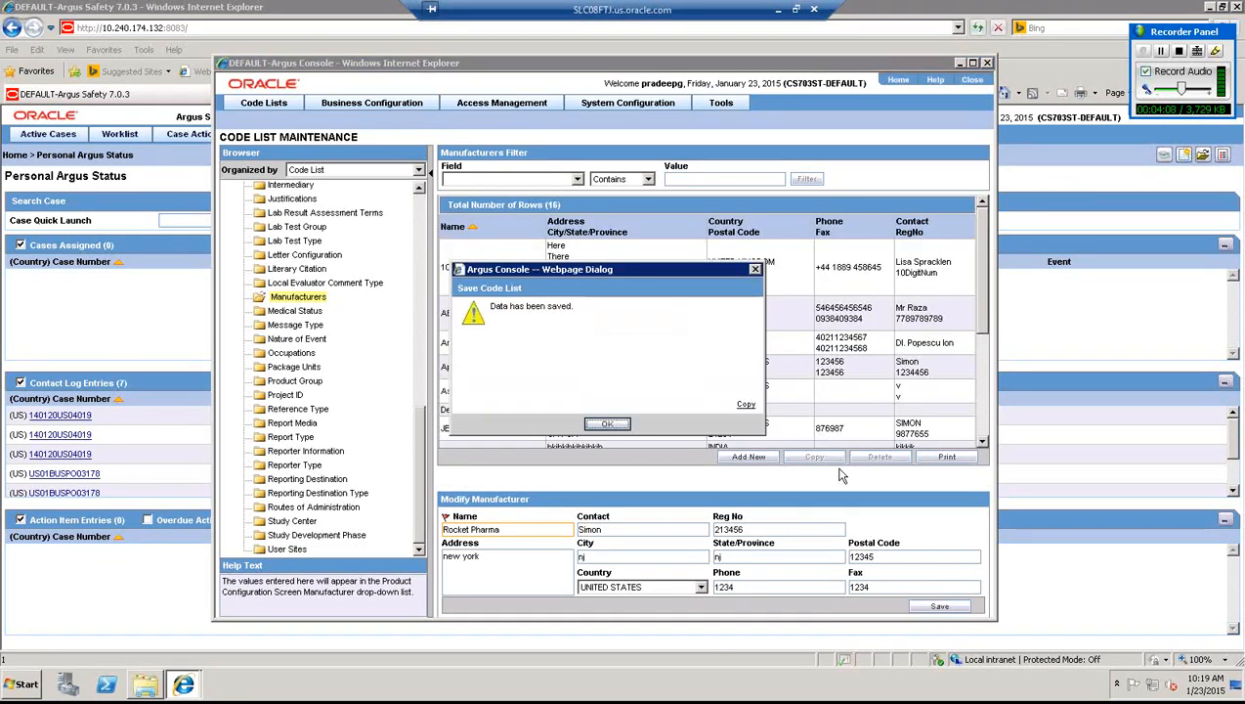
click(607, 426)
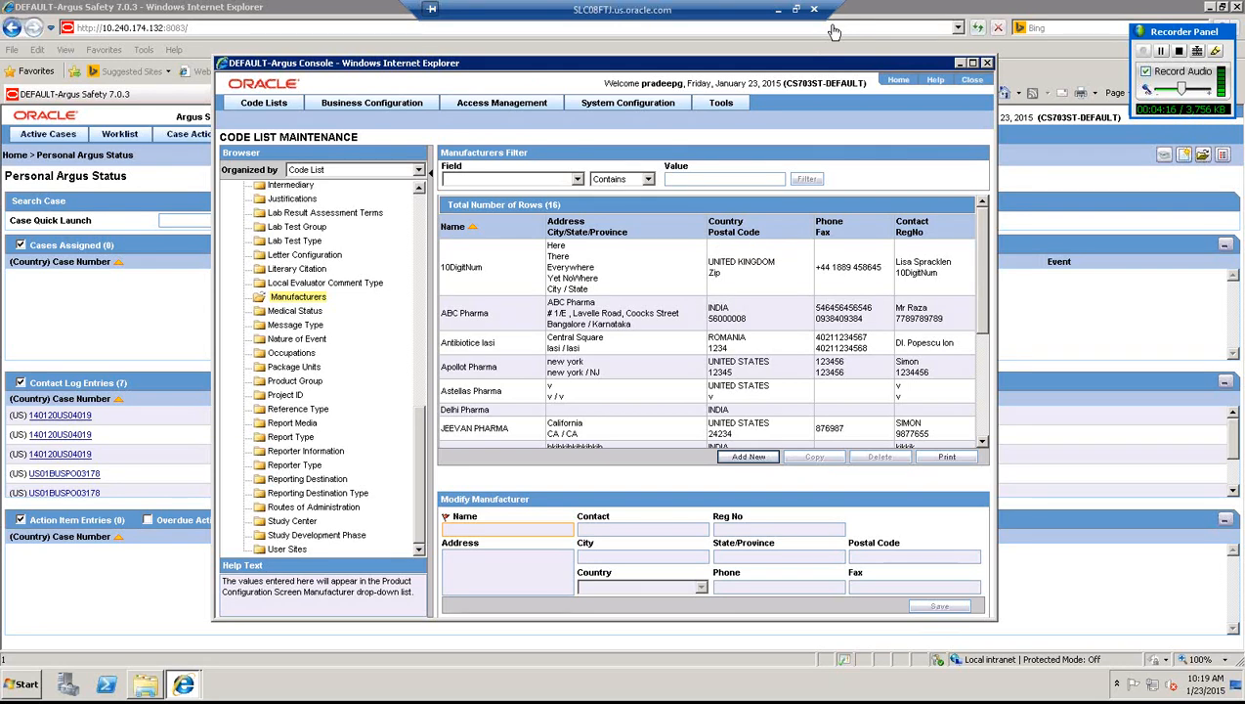
- Review the manufacturer and group details box on the Example Scenario slide
click(778, 10)
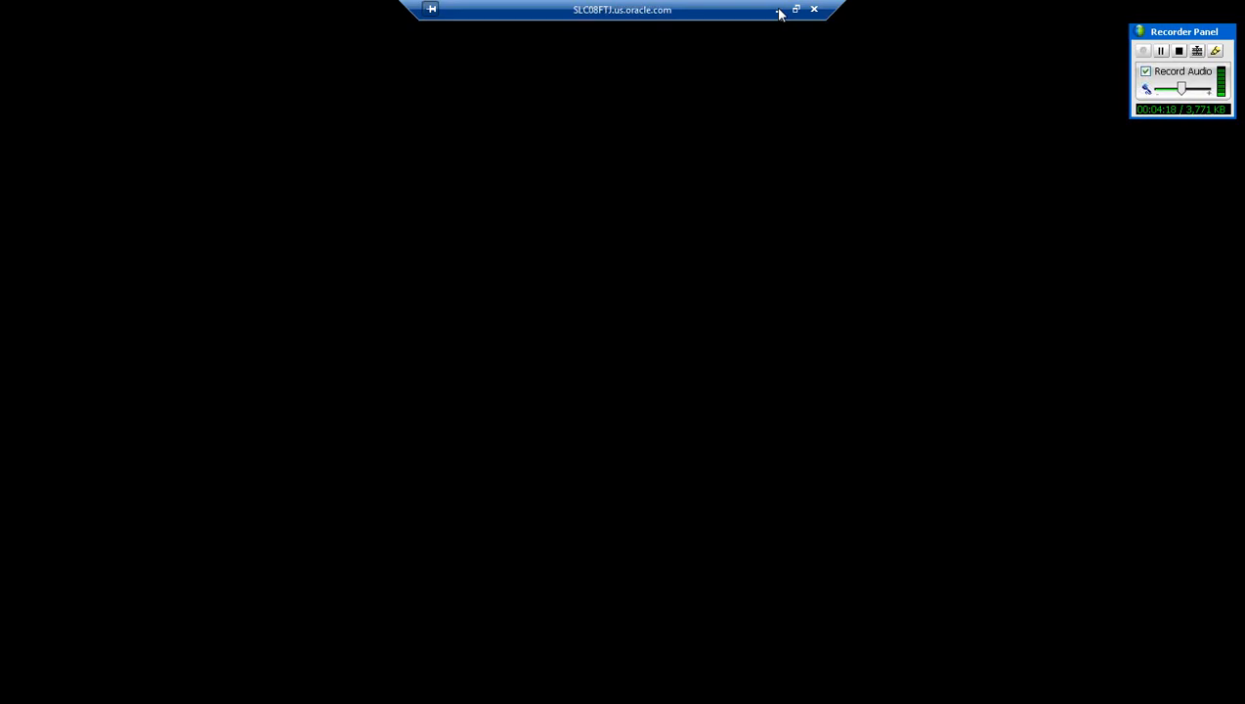
click(781, 11)
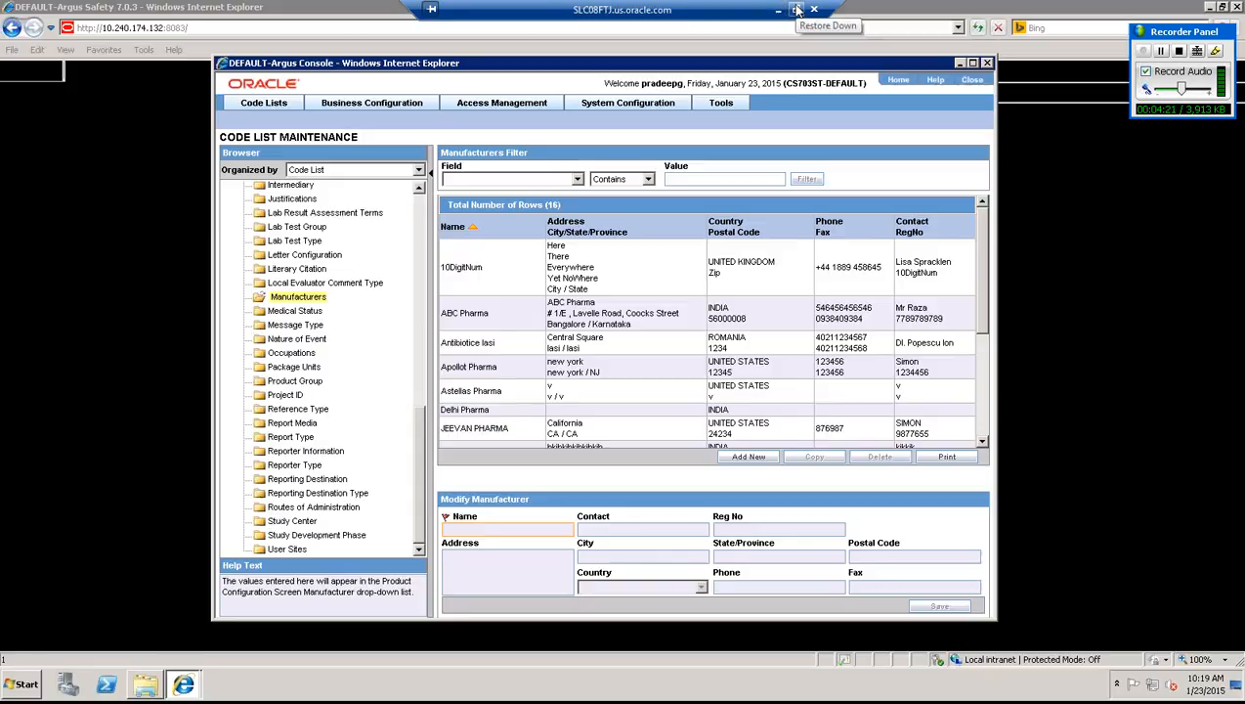
click(797, 8)
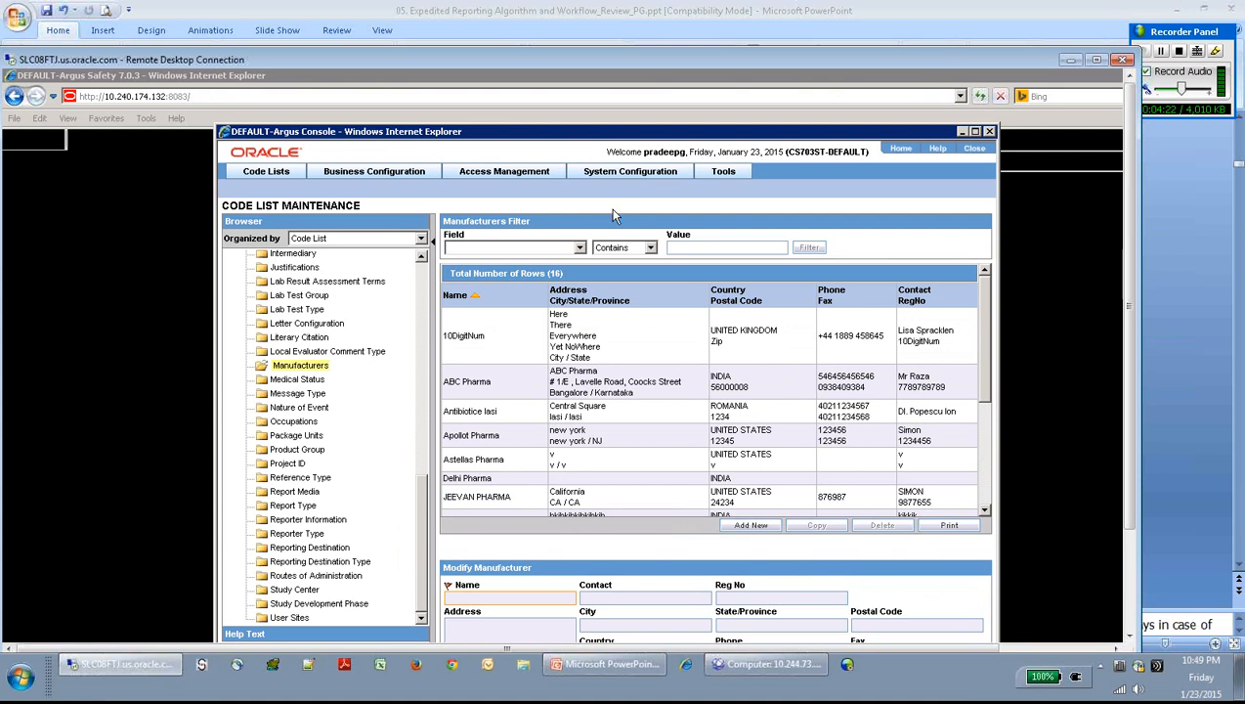
click(579, 665)
click(480, 248)
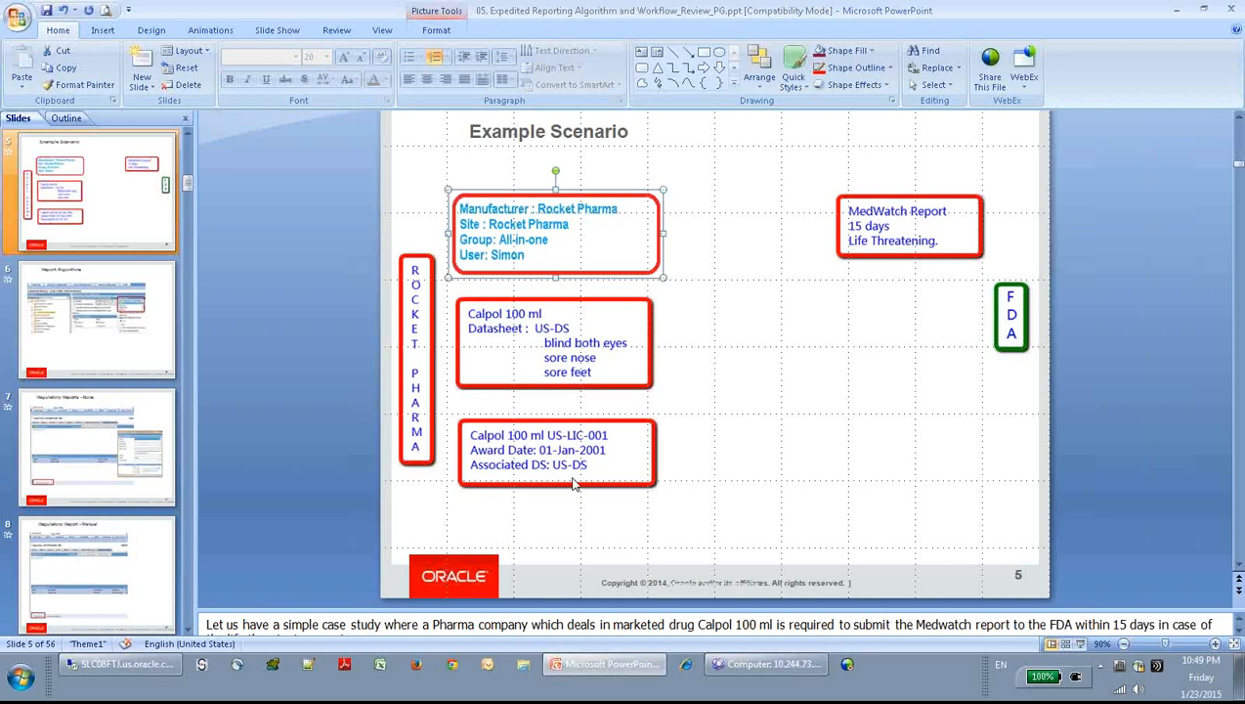
- Return to the remote Argus session at the Access Management menu
click(120, 664)
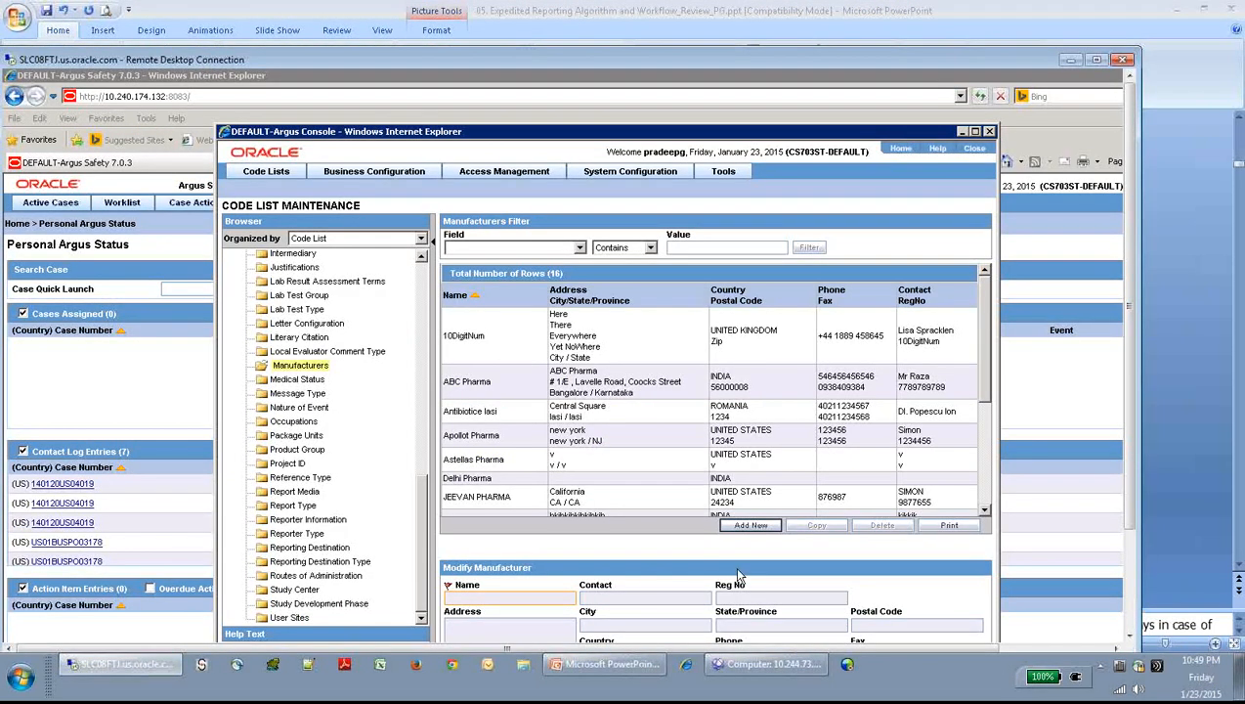
click(1237, 674)
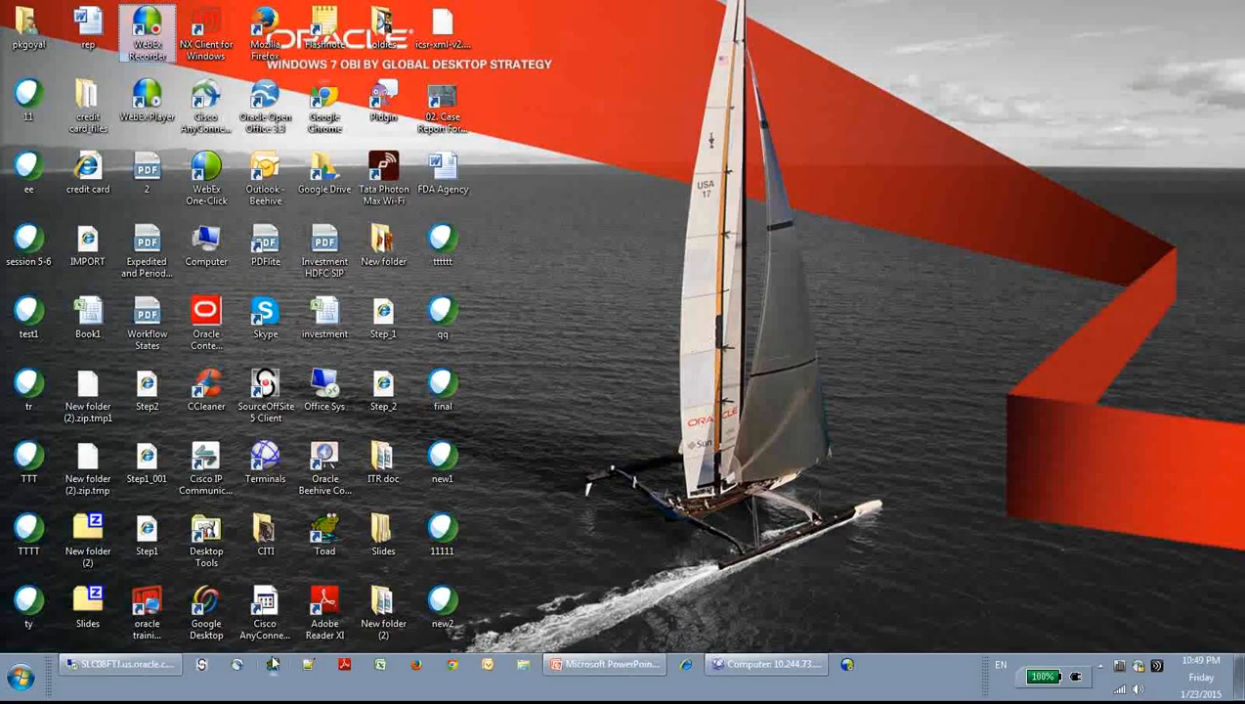
click(154, 668)
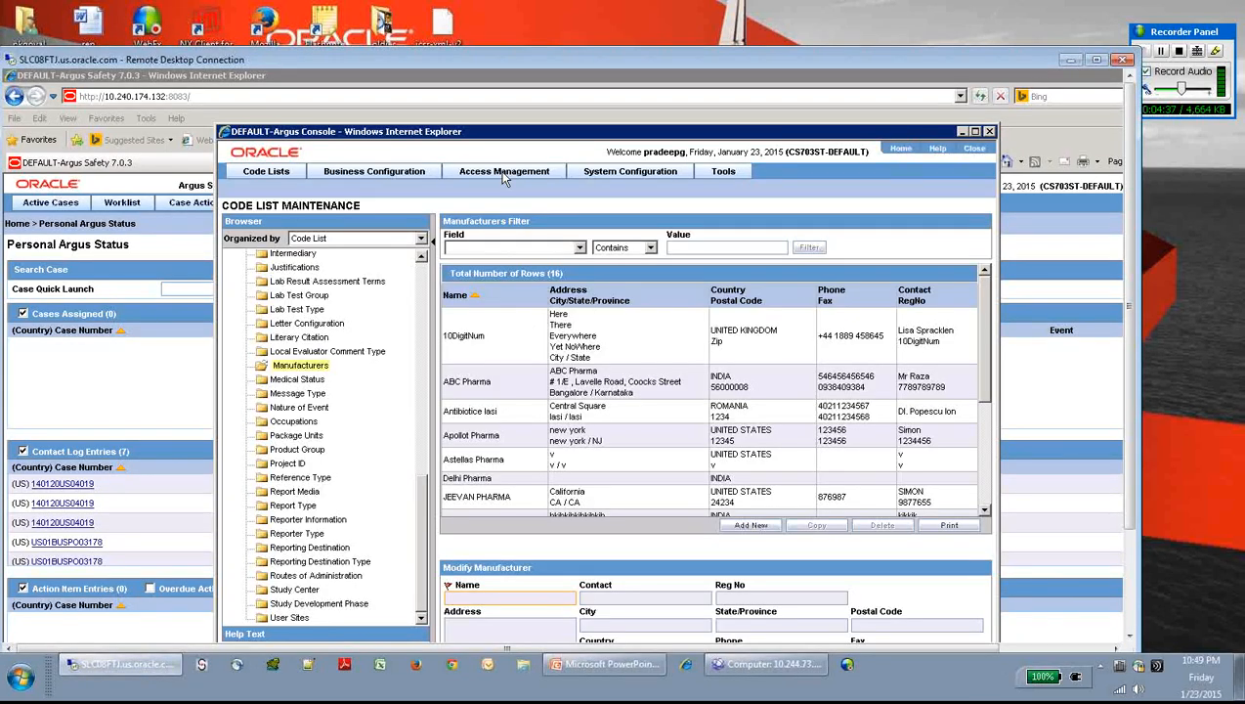
mouse_move(504, 174)
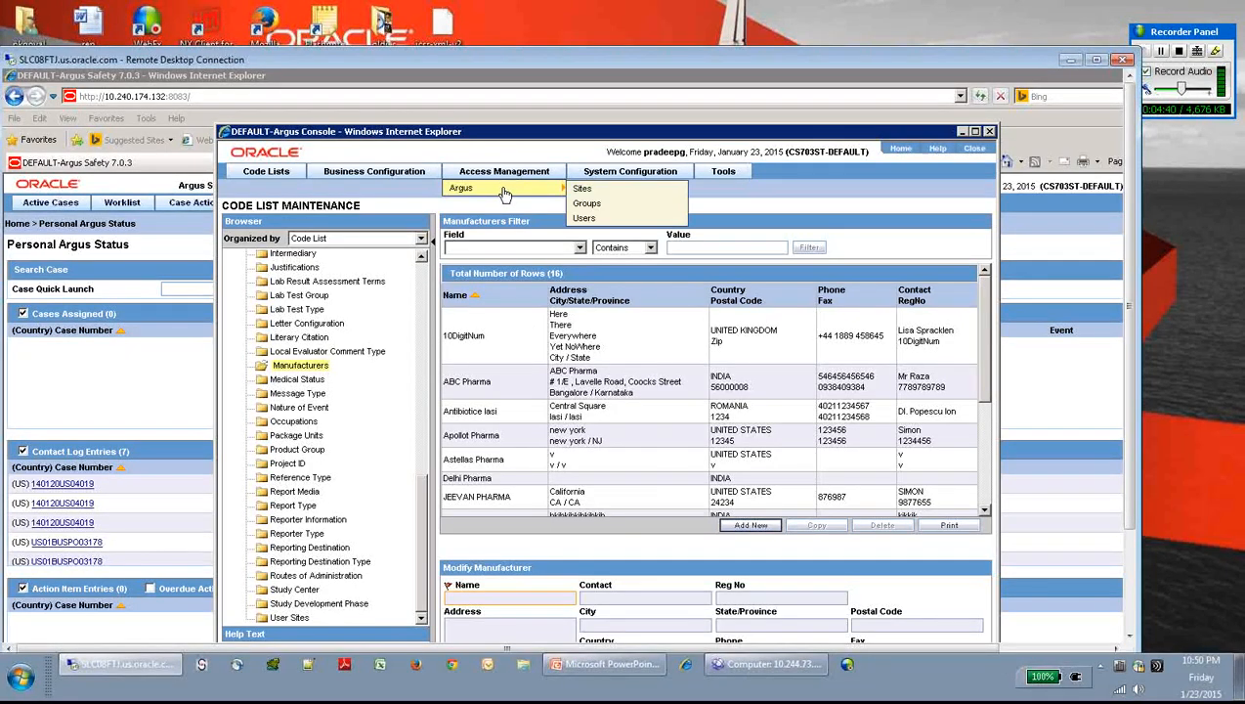
- In Groups and Users, copy Administrator Group(73) into a new group
click(587, 205)
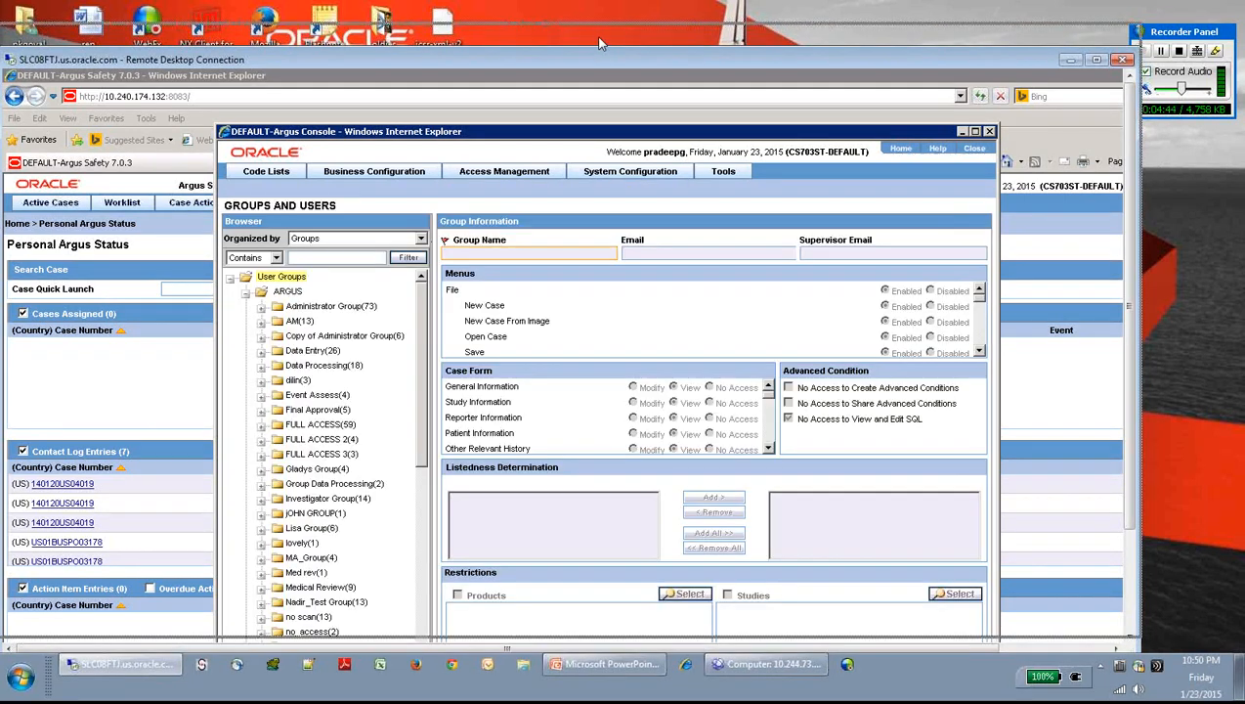
drag(596, 65, 599, 36)
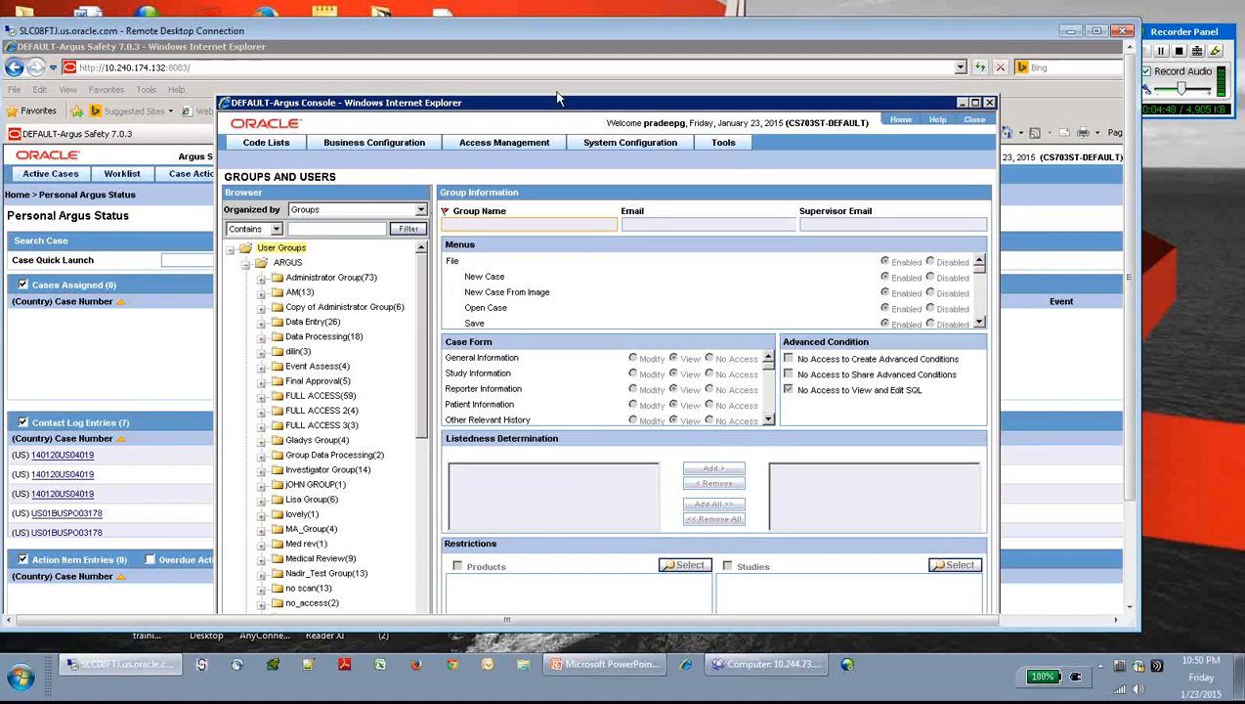
drag(553, 91, 553, 91)
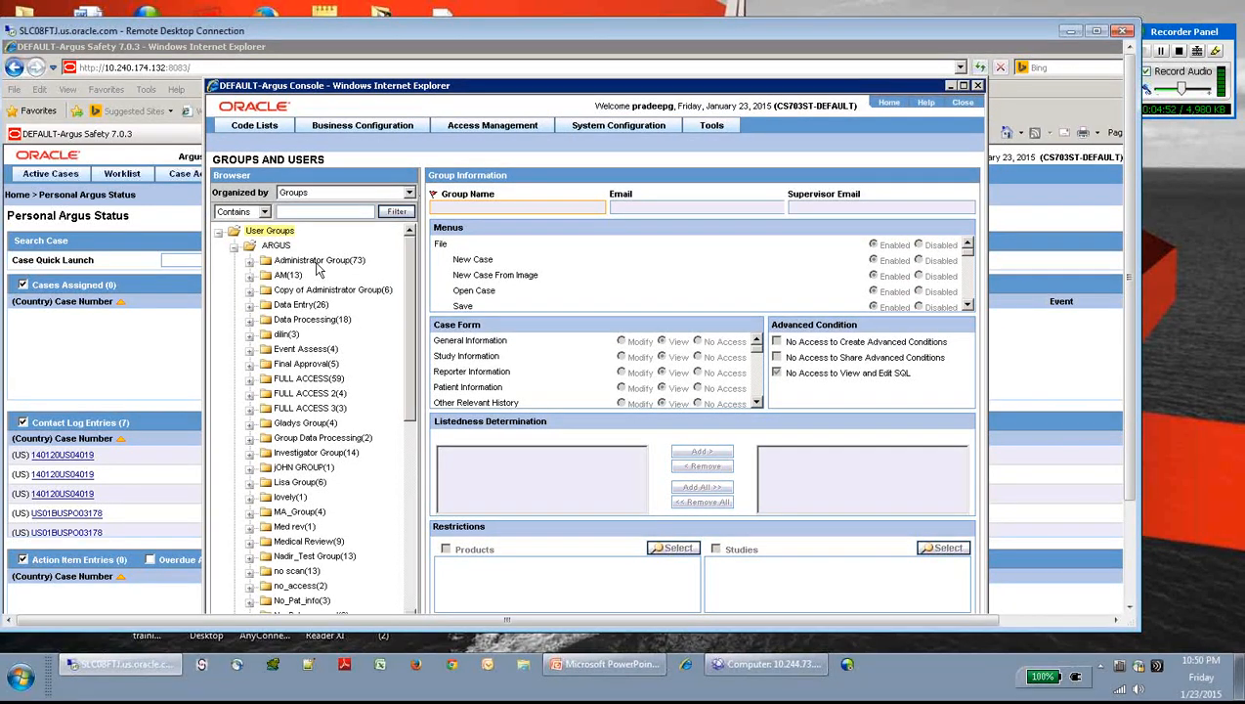
click(316, 265)
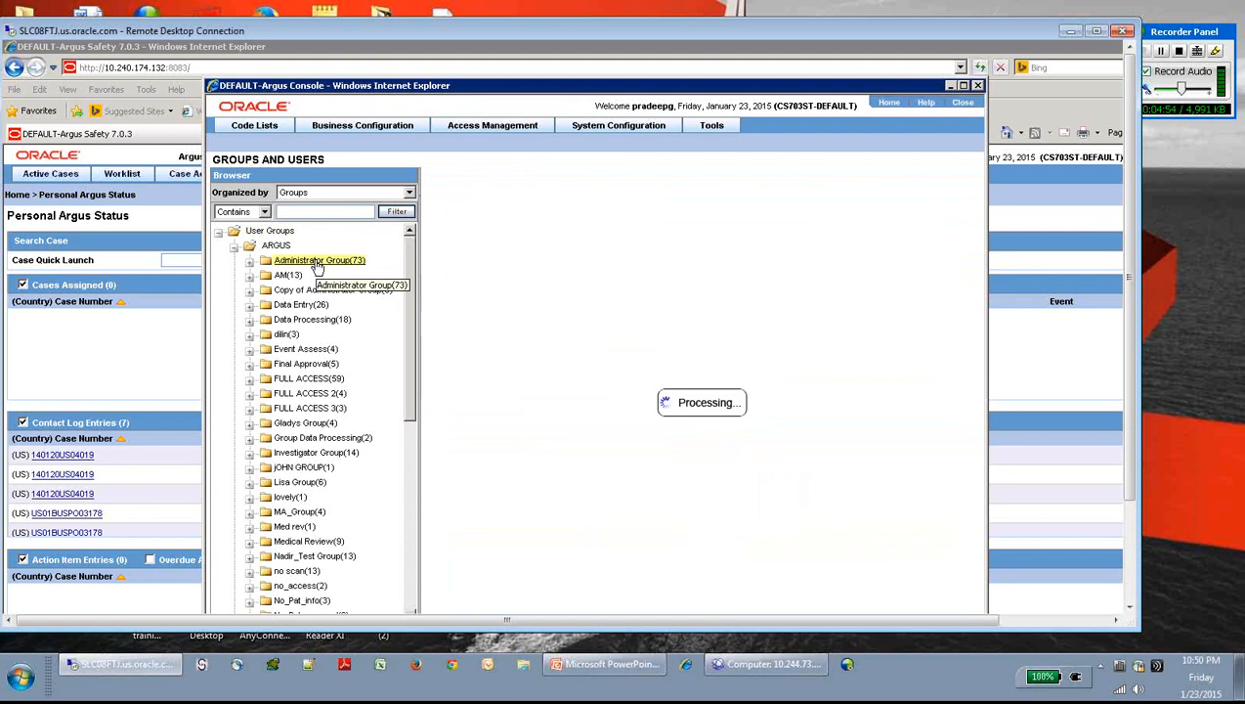
click(1095, 32)
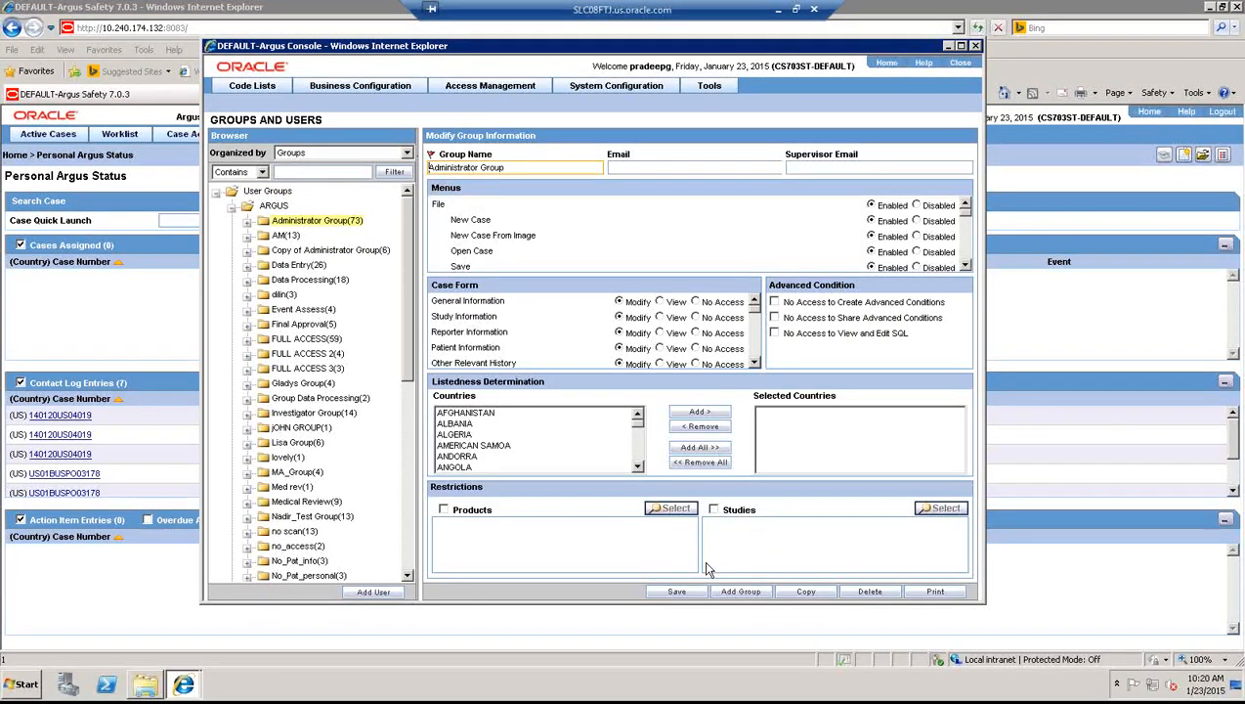
click(817, 598)
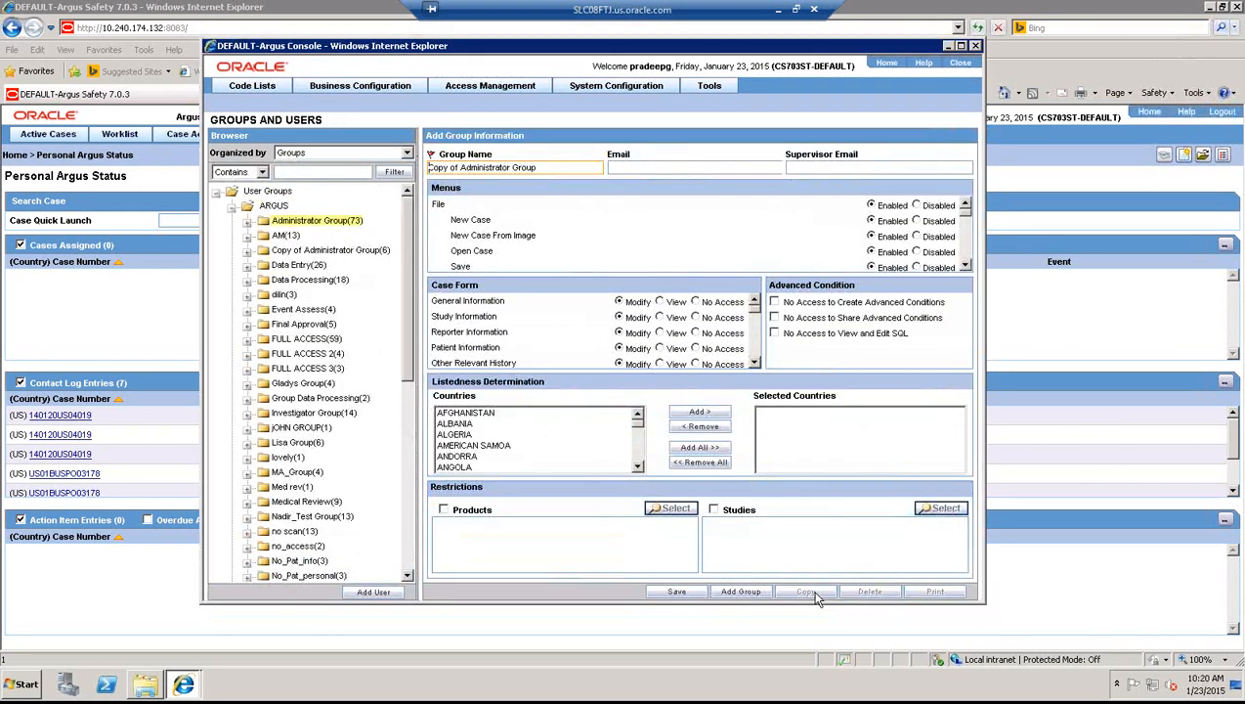
- Name the copied group All-in-Group and change options on the group form
key(ctrl+a)
key(Delete)
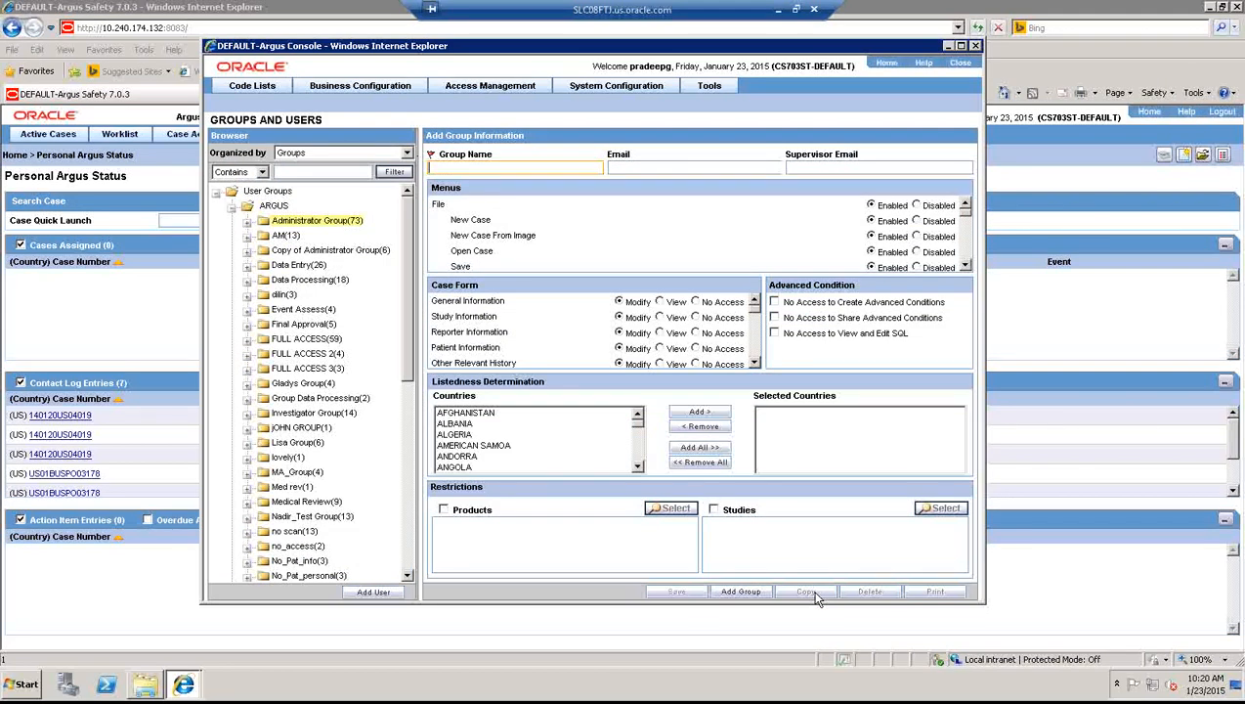
text(All-in-Group)
click(965, 266)
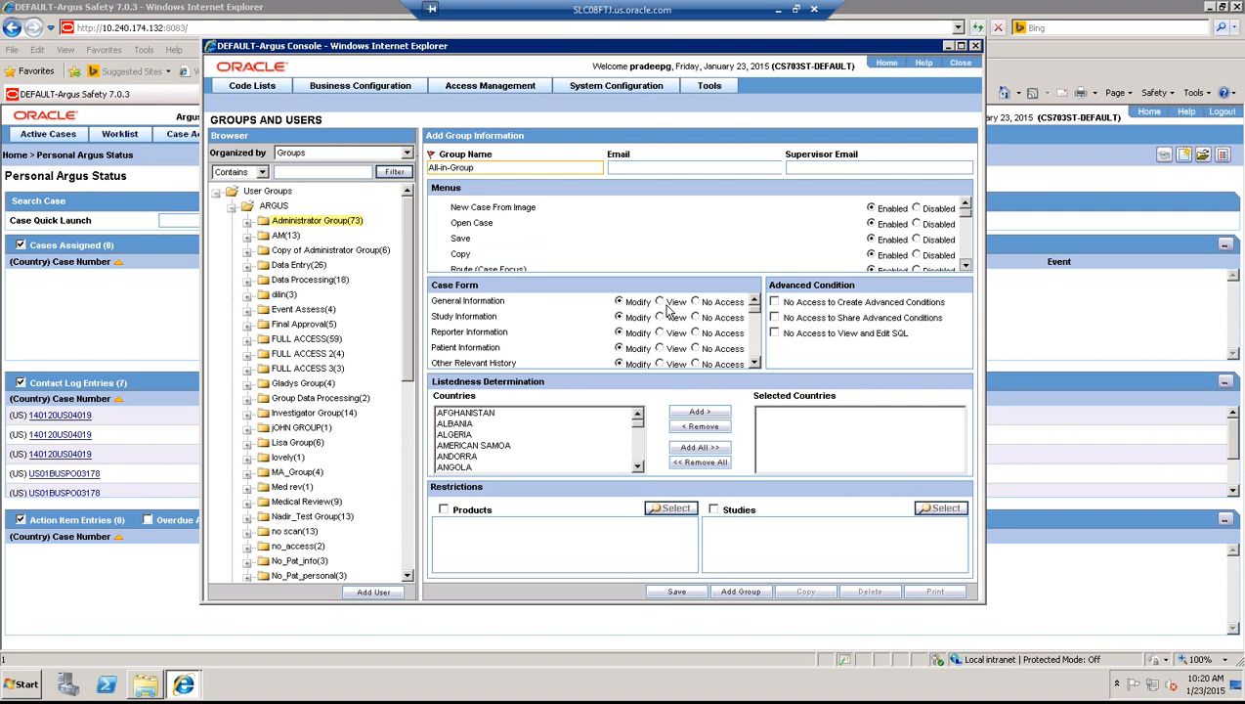
click(754, 365)
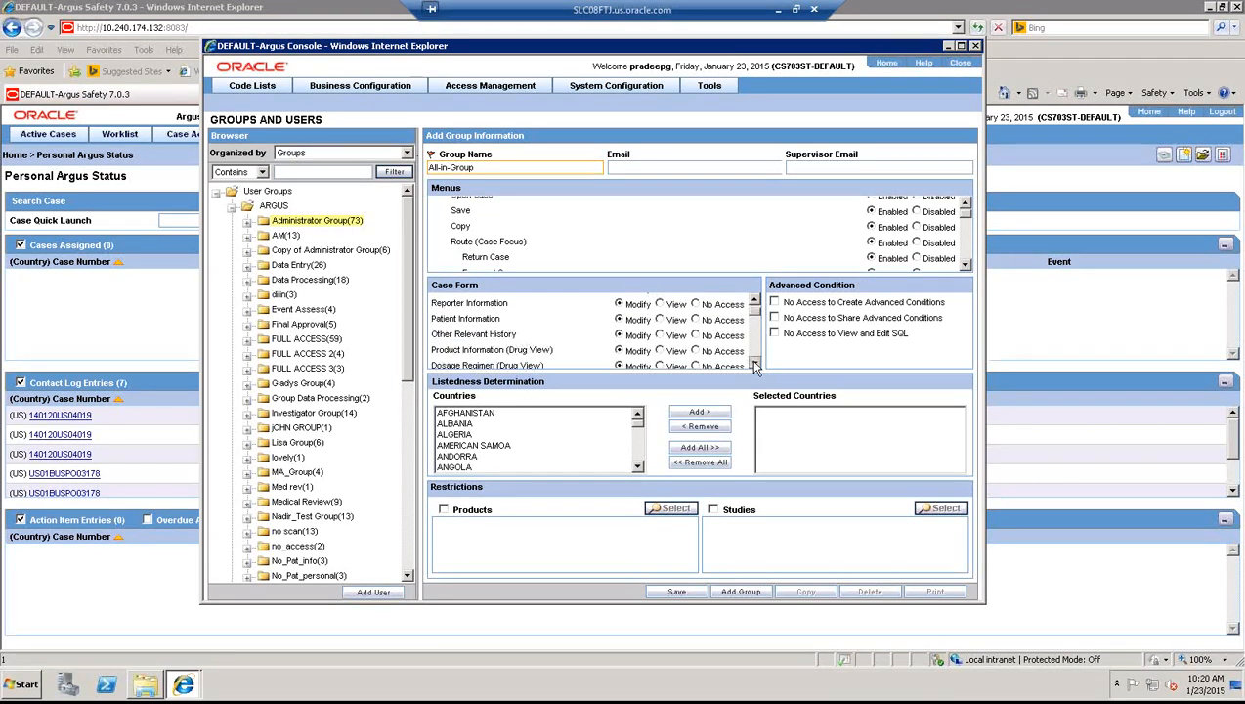
click(754, 364)
click(755, 364)
click(755, 365)
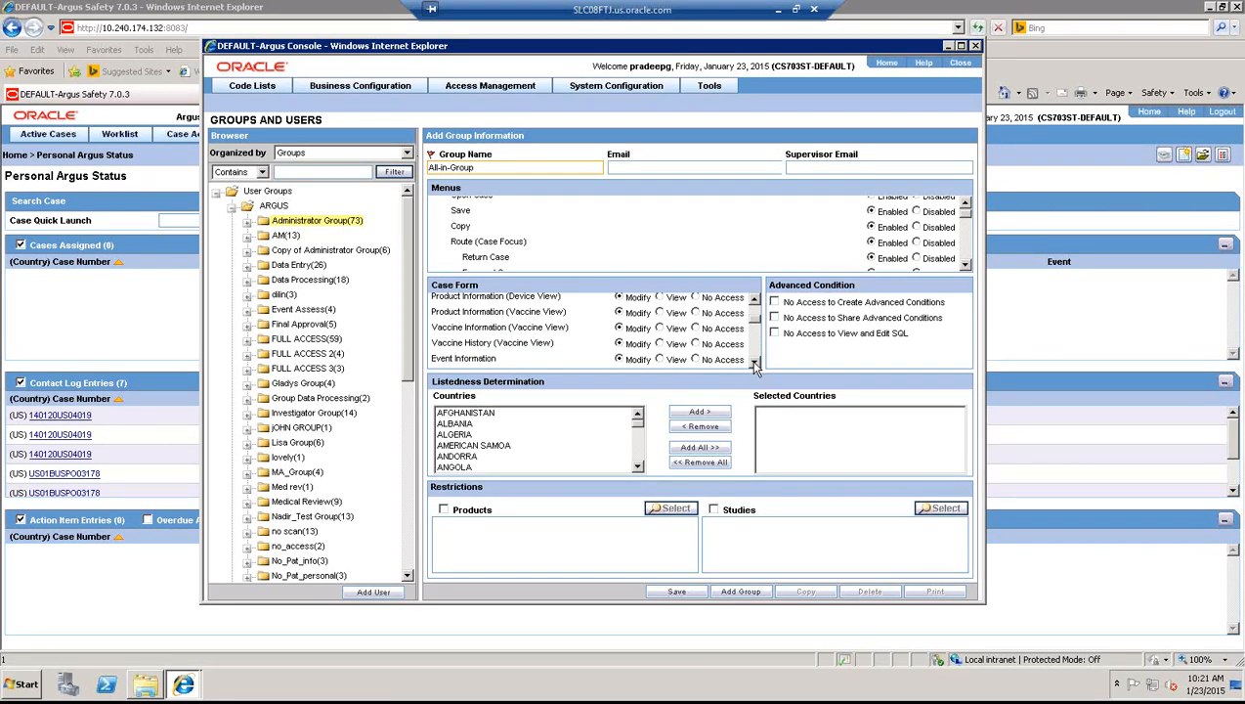
- Add UNITED STATES as All-in-Group's listedness country and save the group
click(468, 446)
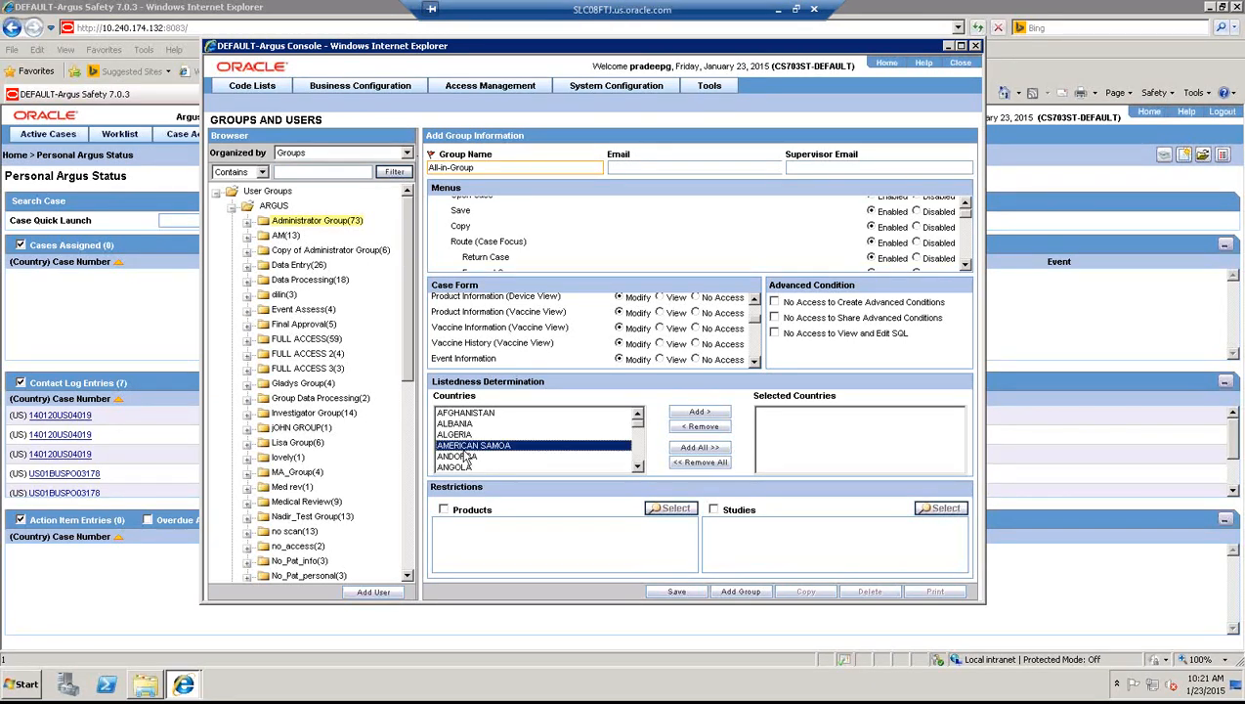
key(v)
click(470, 425)
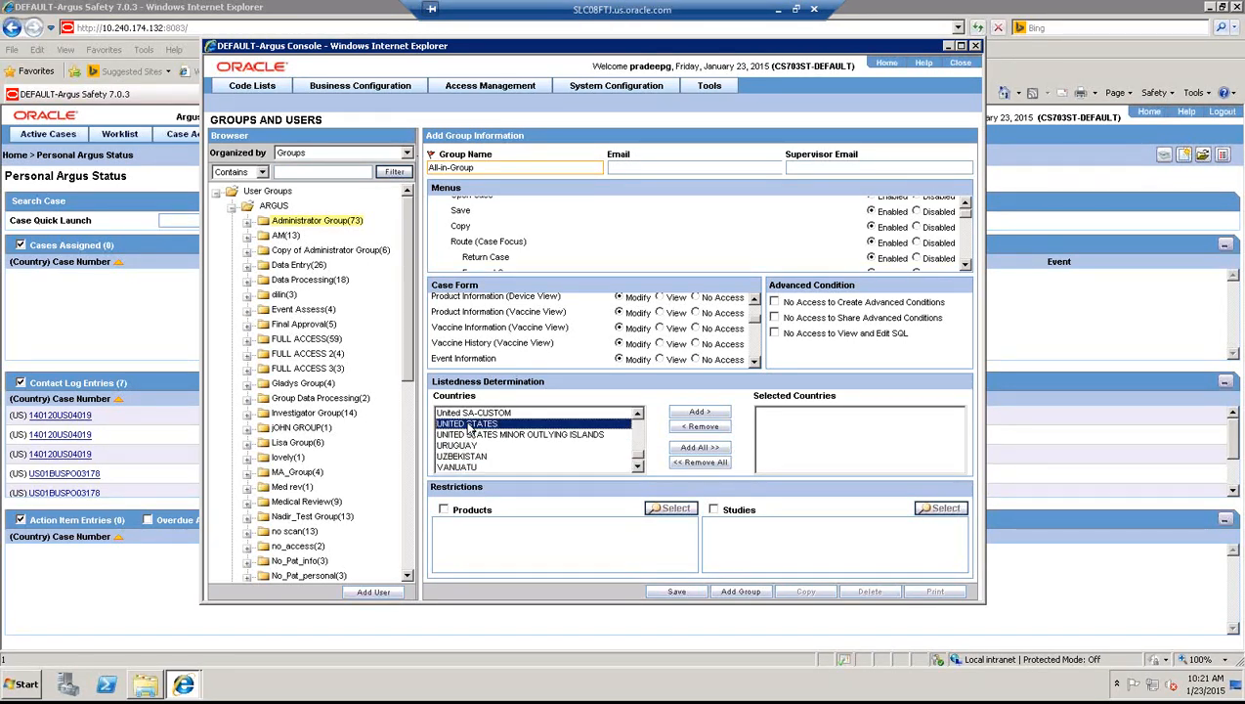
click(705, 413)
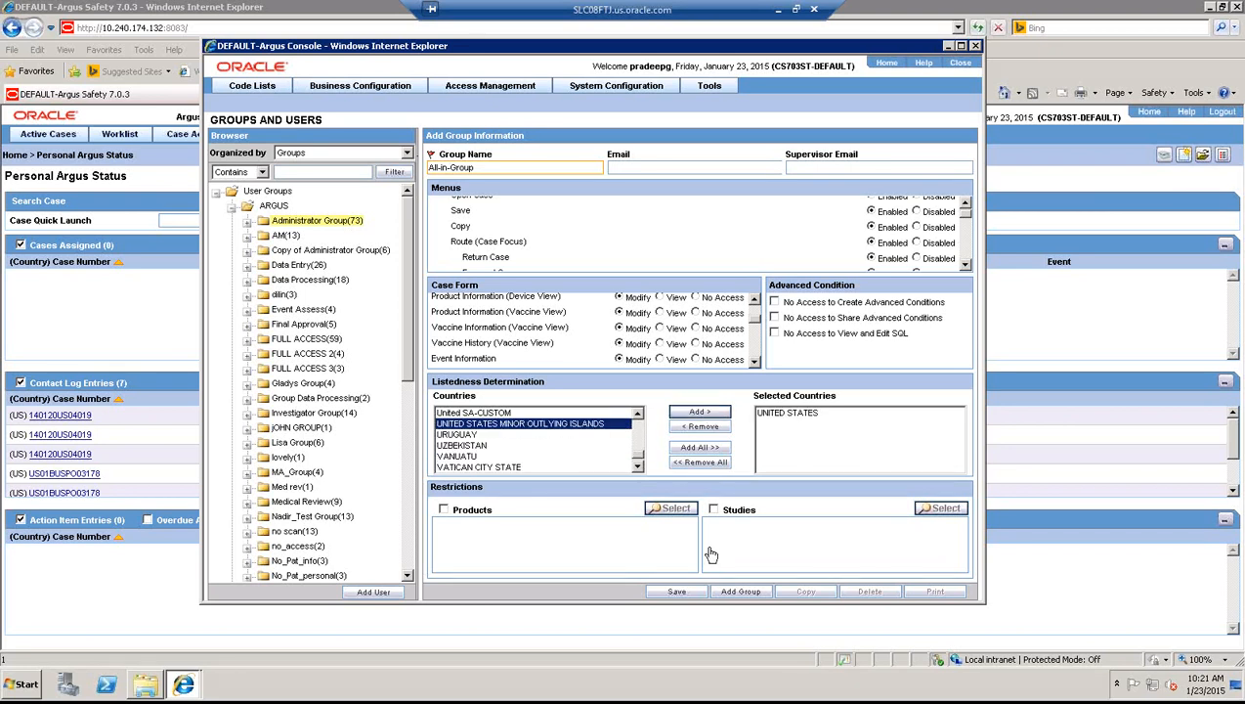
click(678, 592)
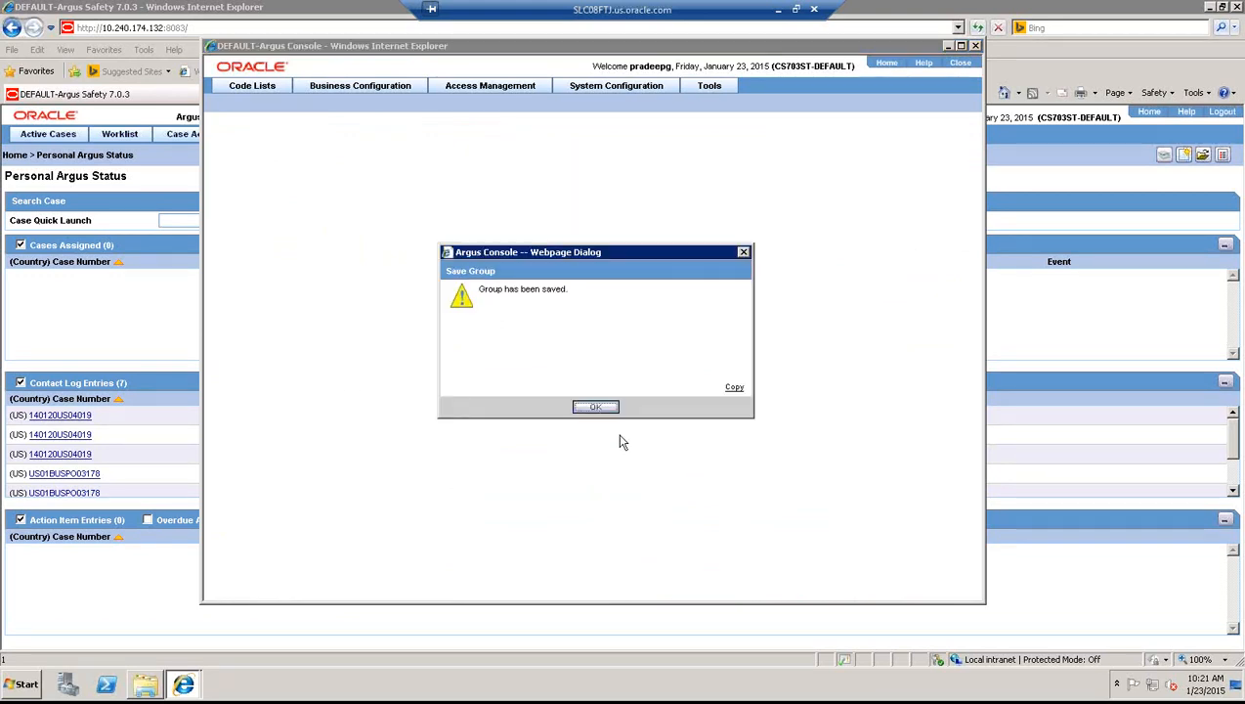
click(603, 408)
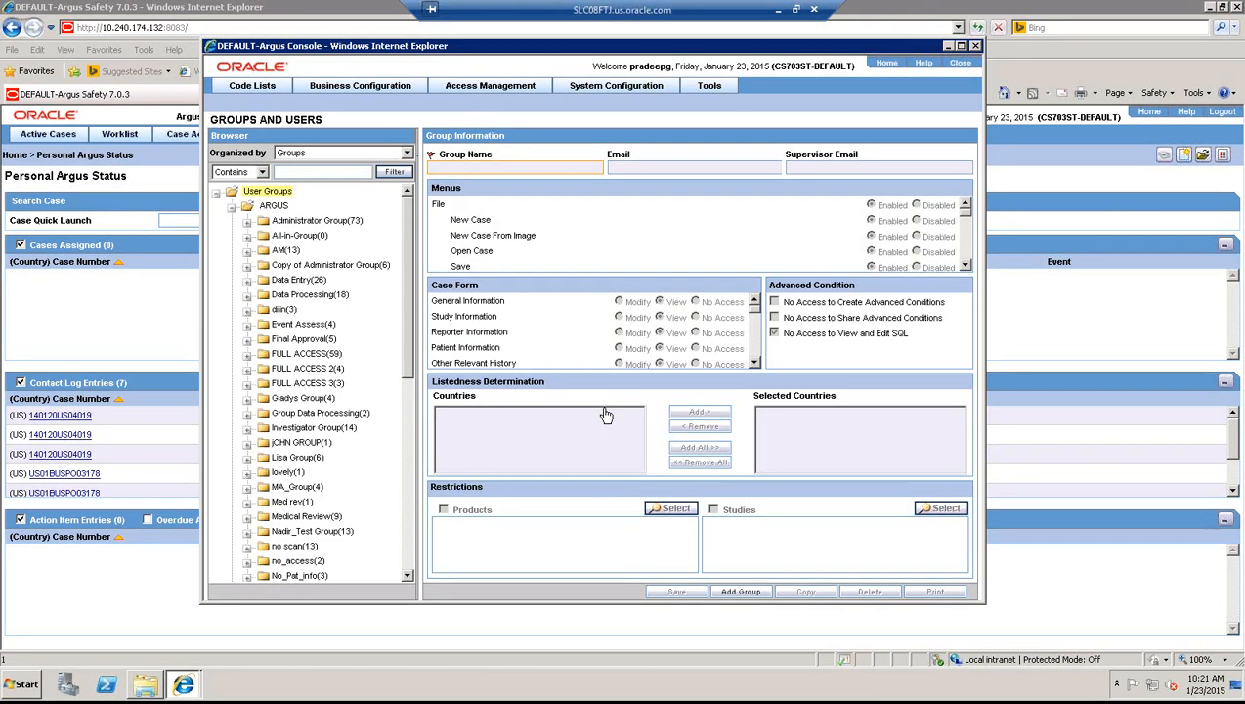
click(796, 9)
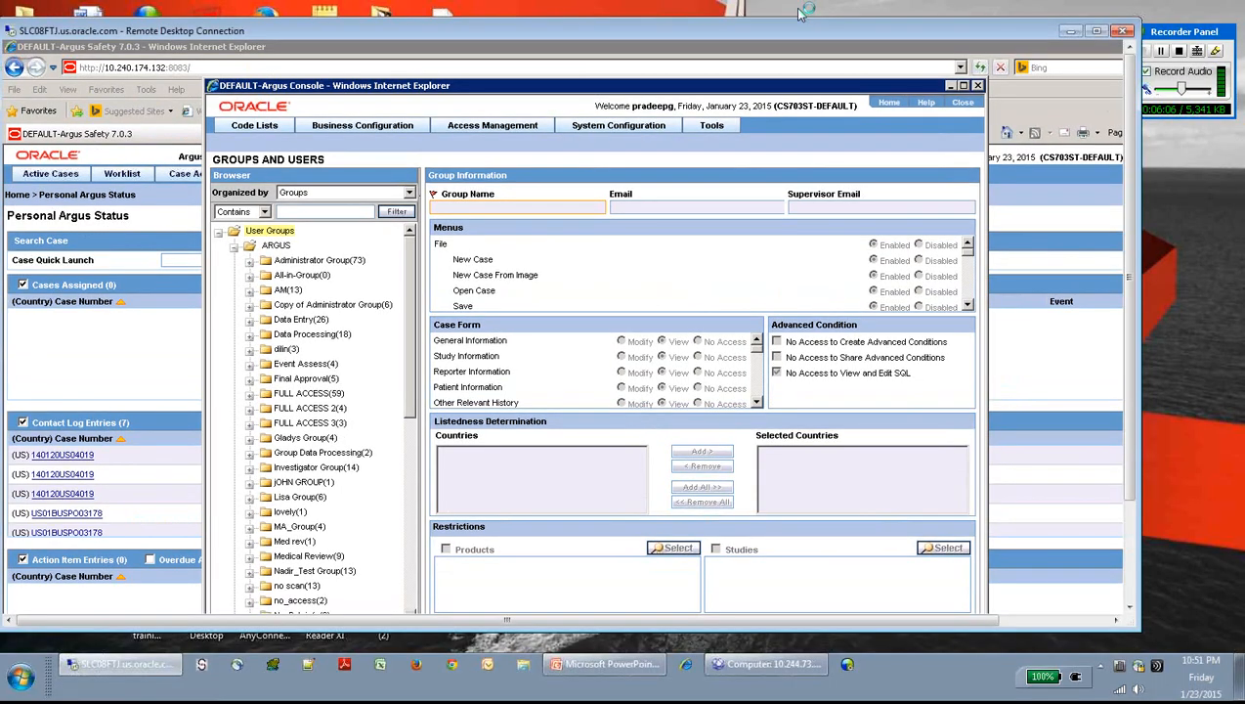
click(604, 664)
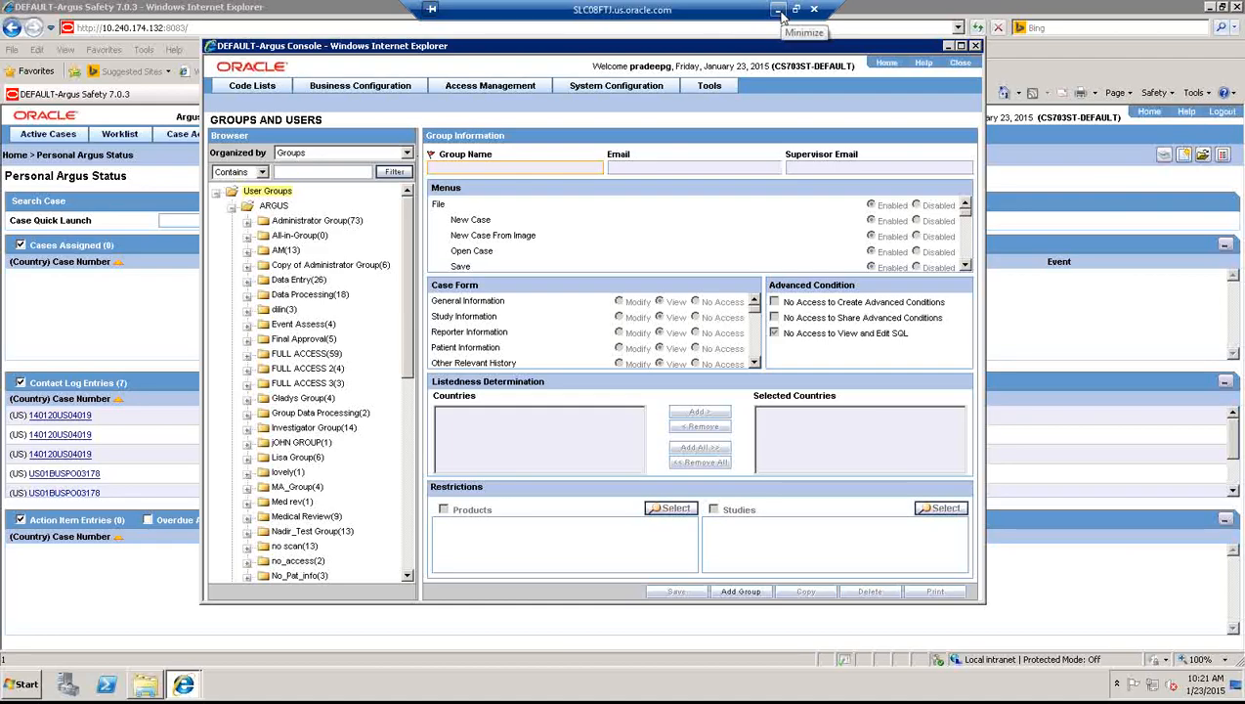
click(779, 14)
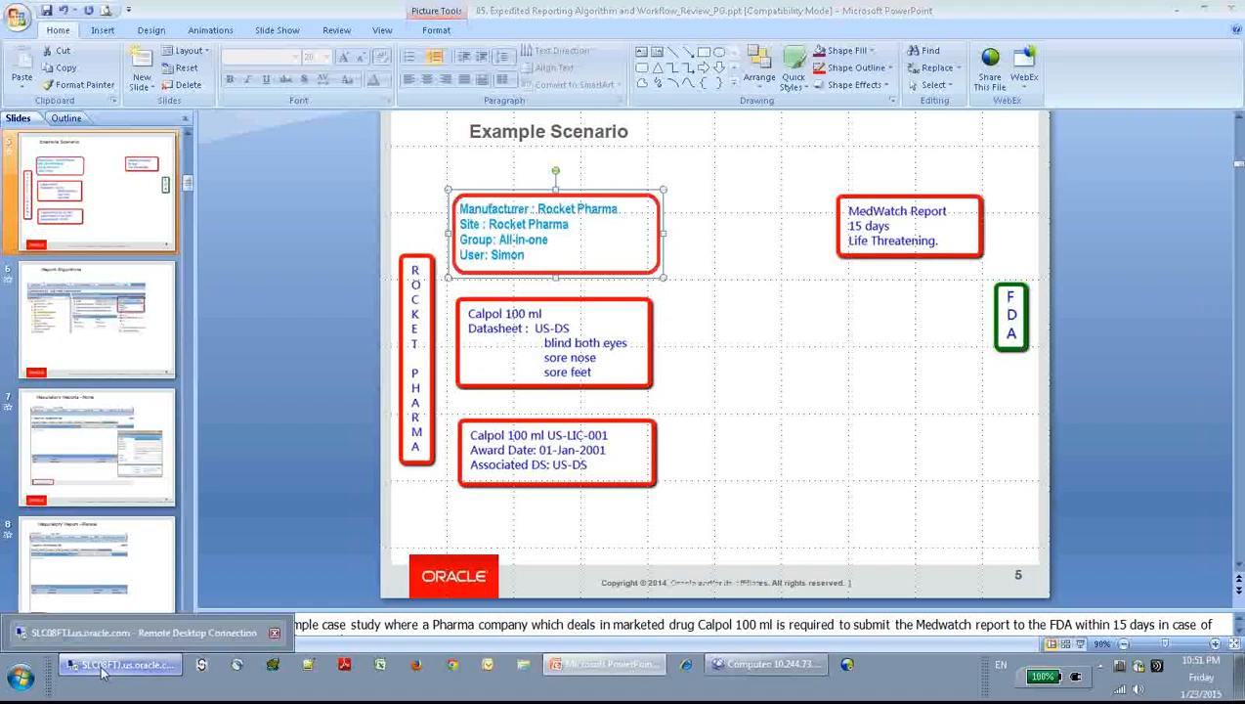
click(102, 670)
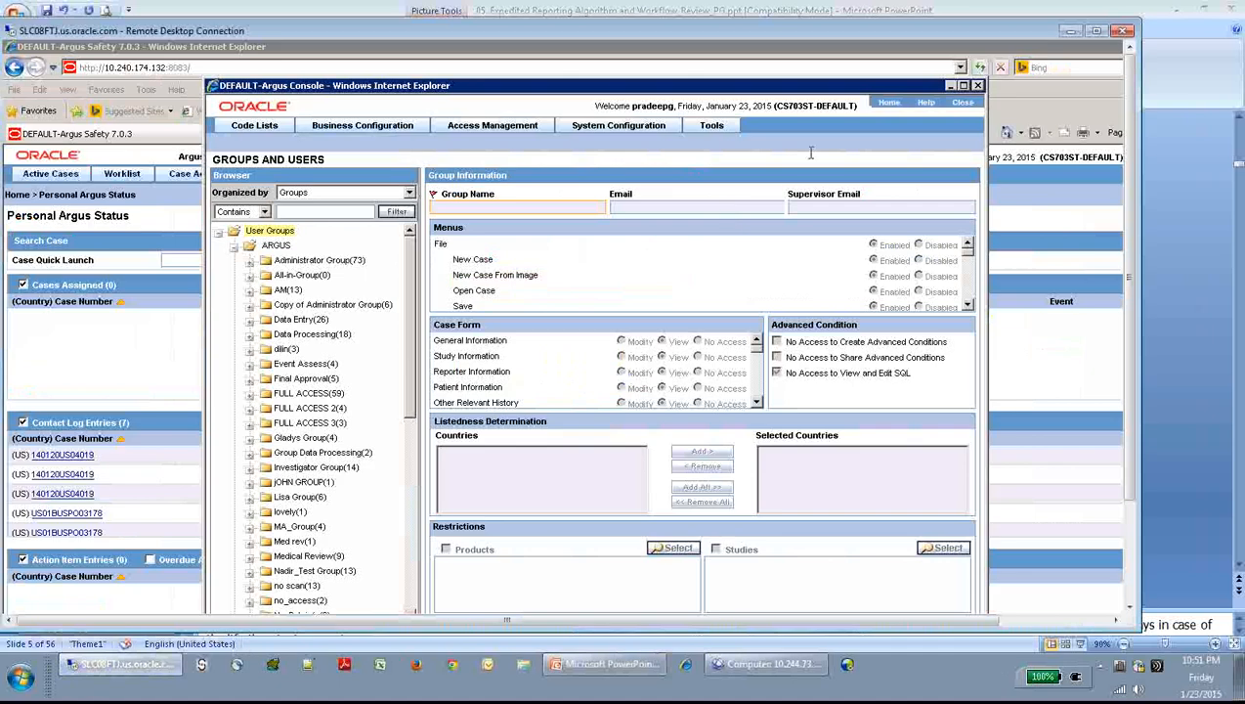
click(1098, 32)
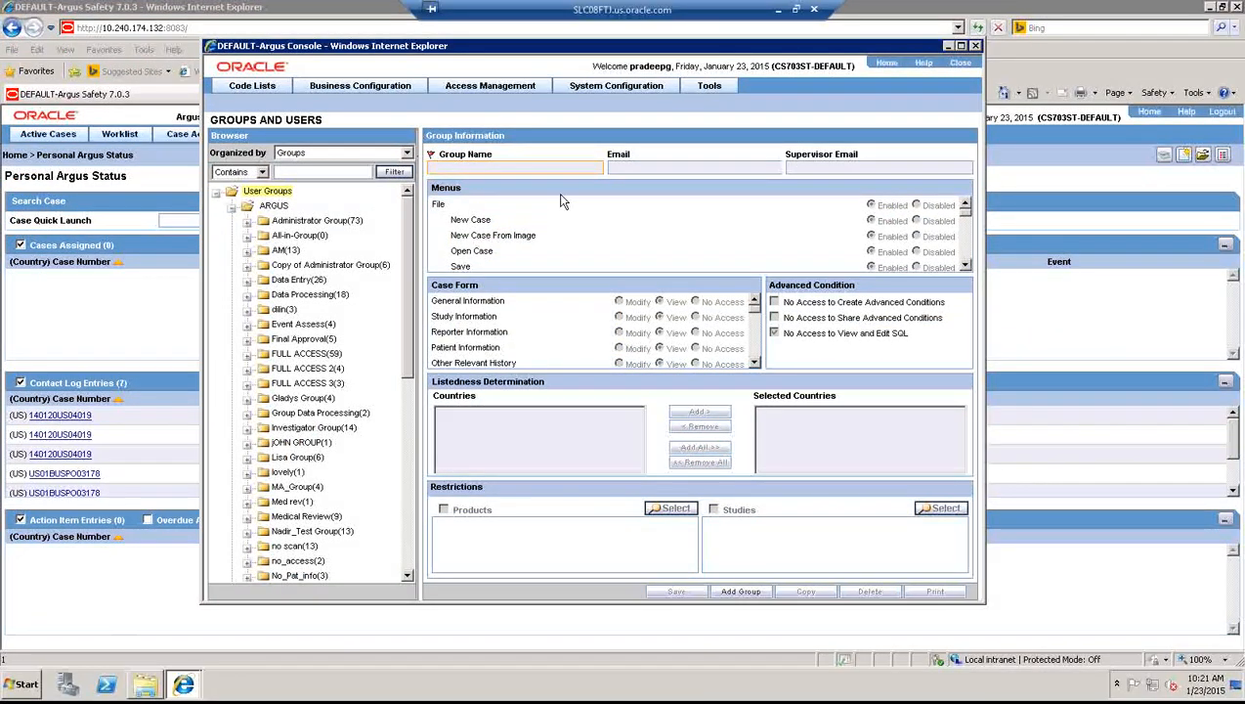
- Filter the Users list by the test user's name and load their record
mouse_move(480, 92)
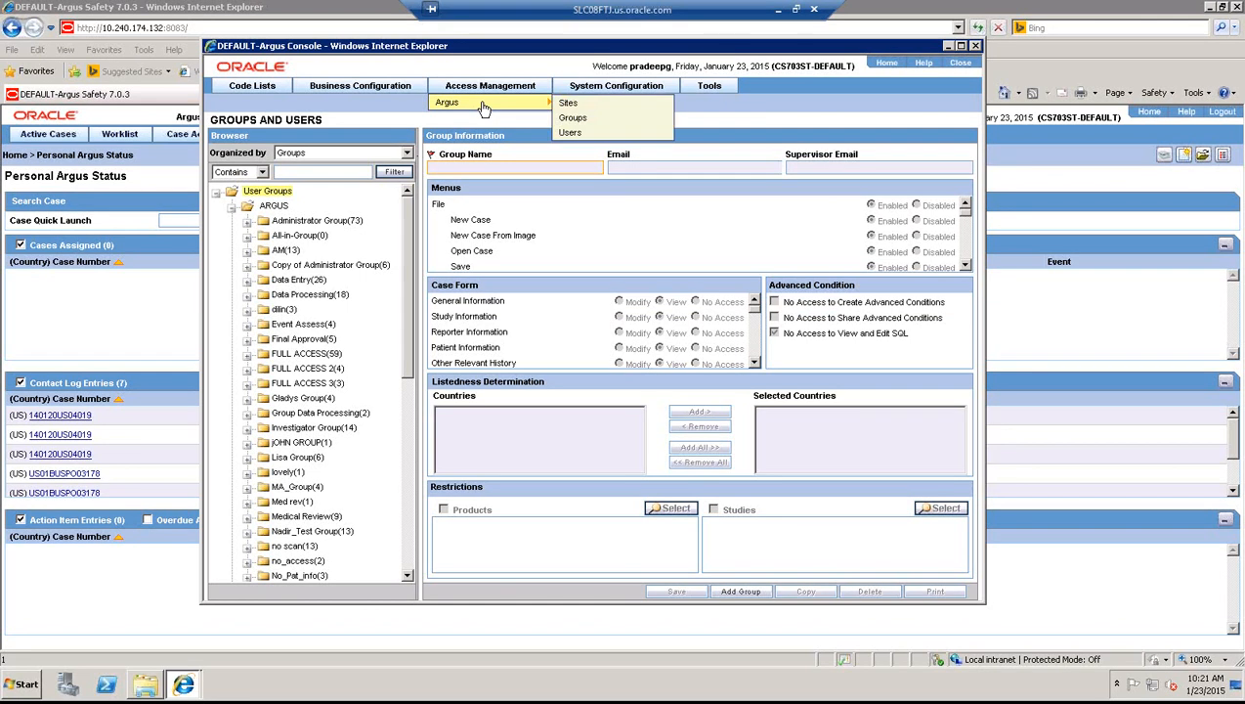
click(572, 133)
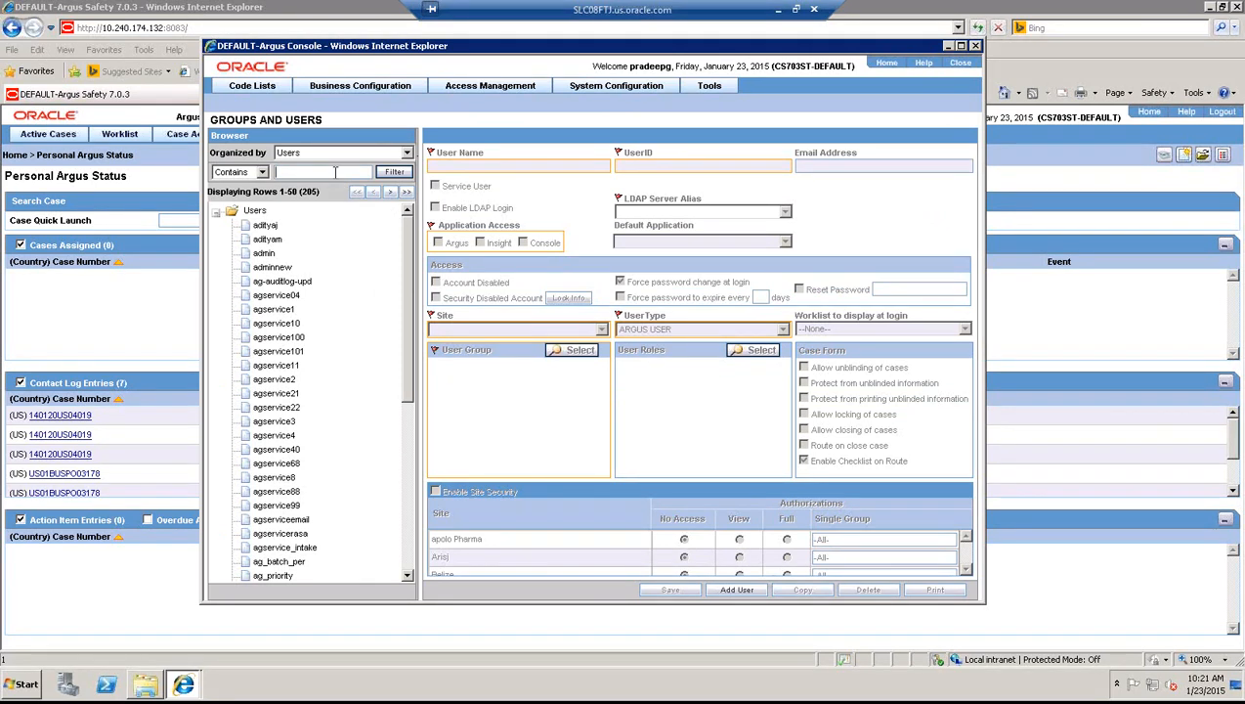
text(simon)
click(394, 172)
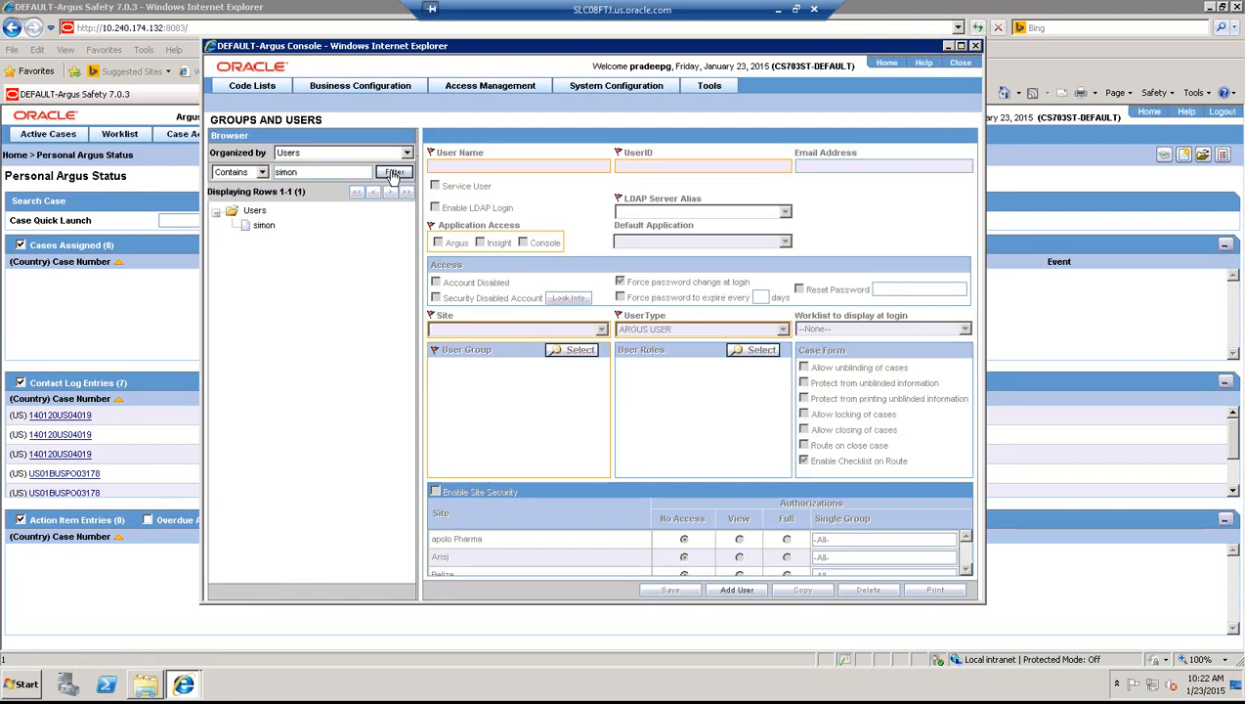
click(268, 229)
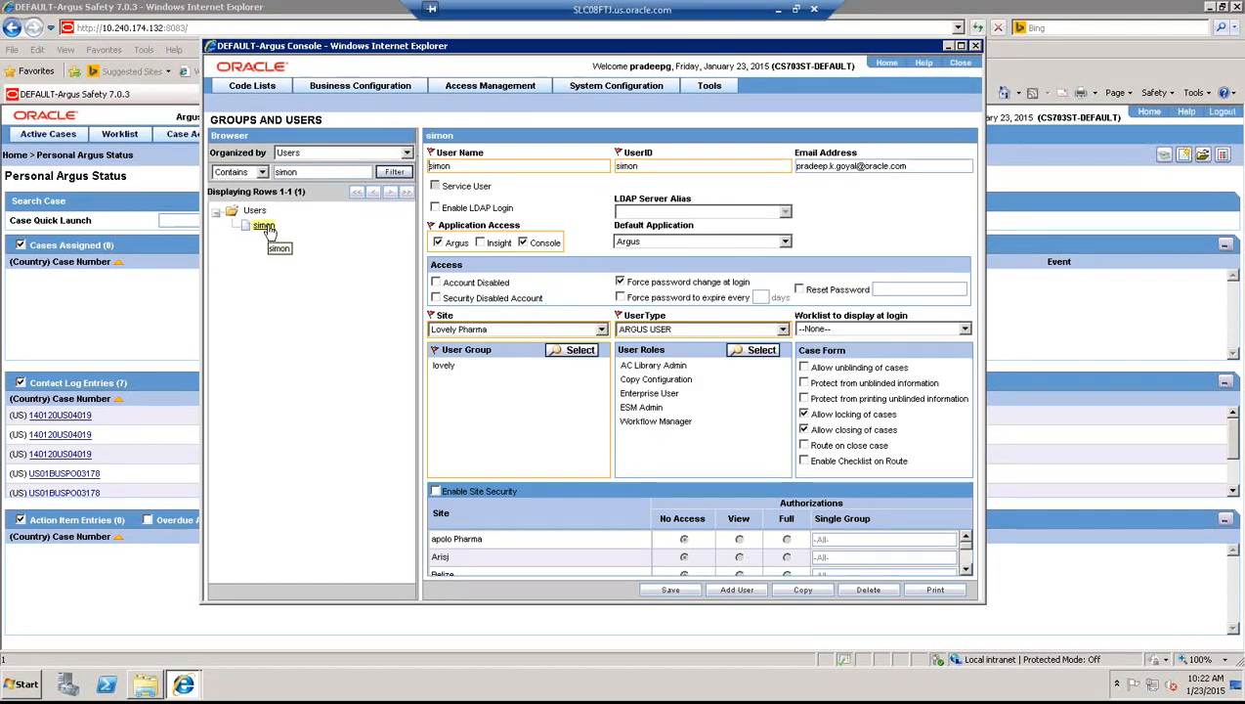
- Change the test user's site to Rocket Pharma
click(601, 330)
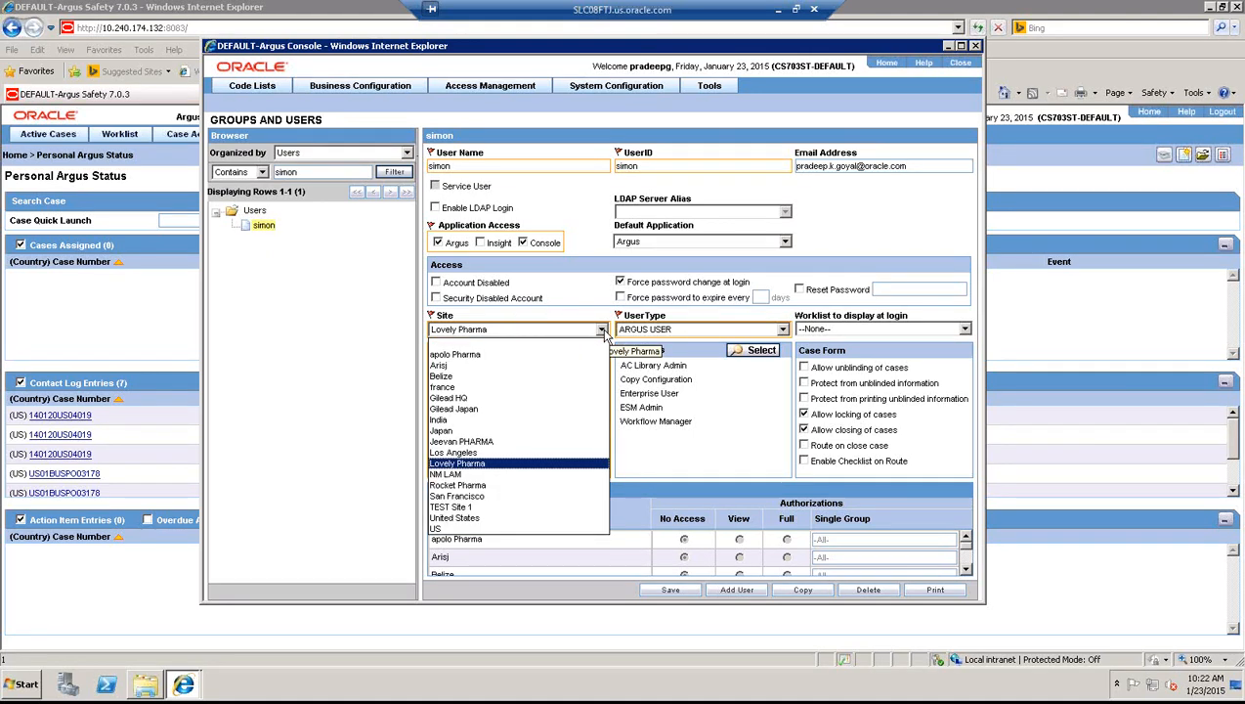
click(477, 486)
click(505, 423)
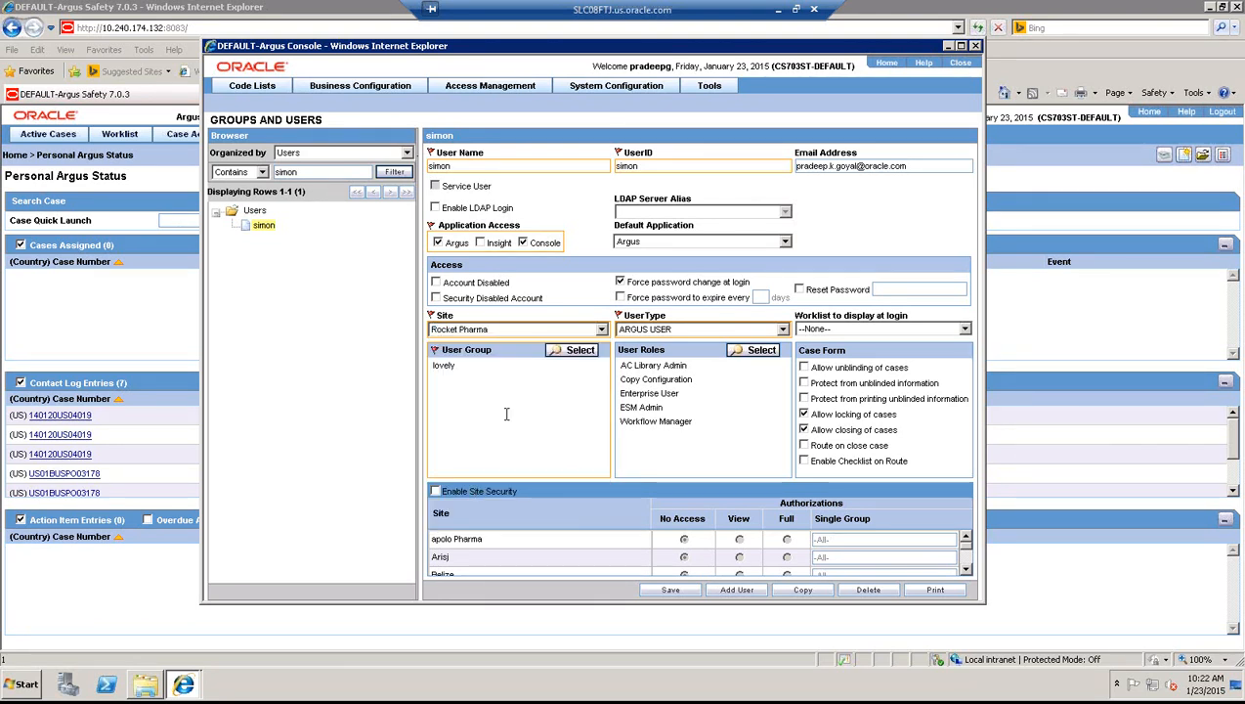
- Replace the user's lovely group with All-in-Group and confirm the assignment
click(574, 351)
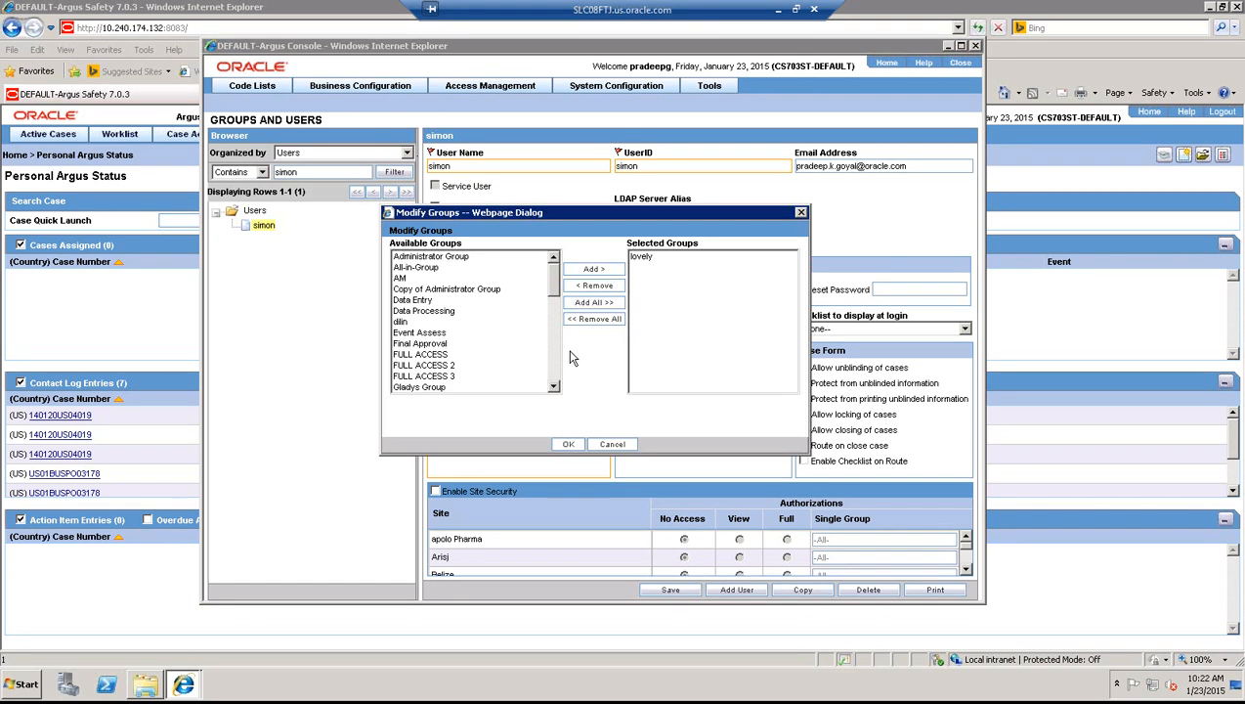
click(436, 269)
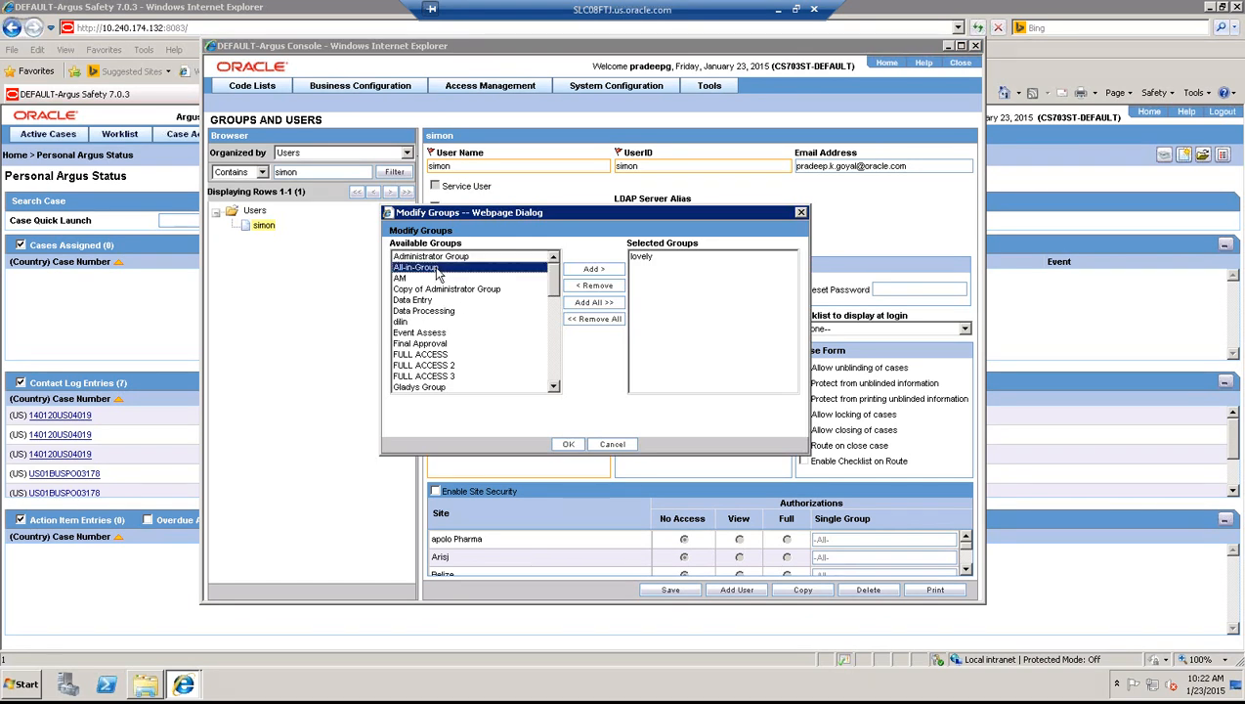
click(601, 270)
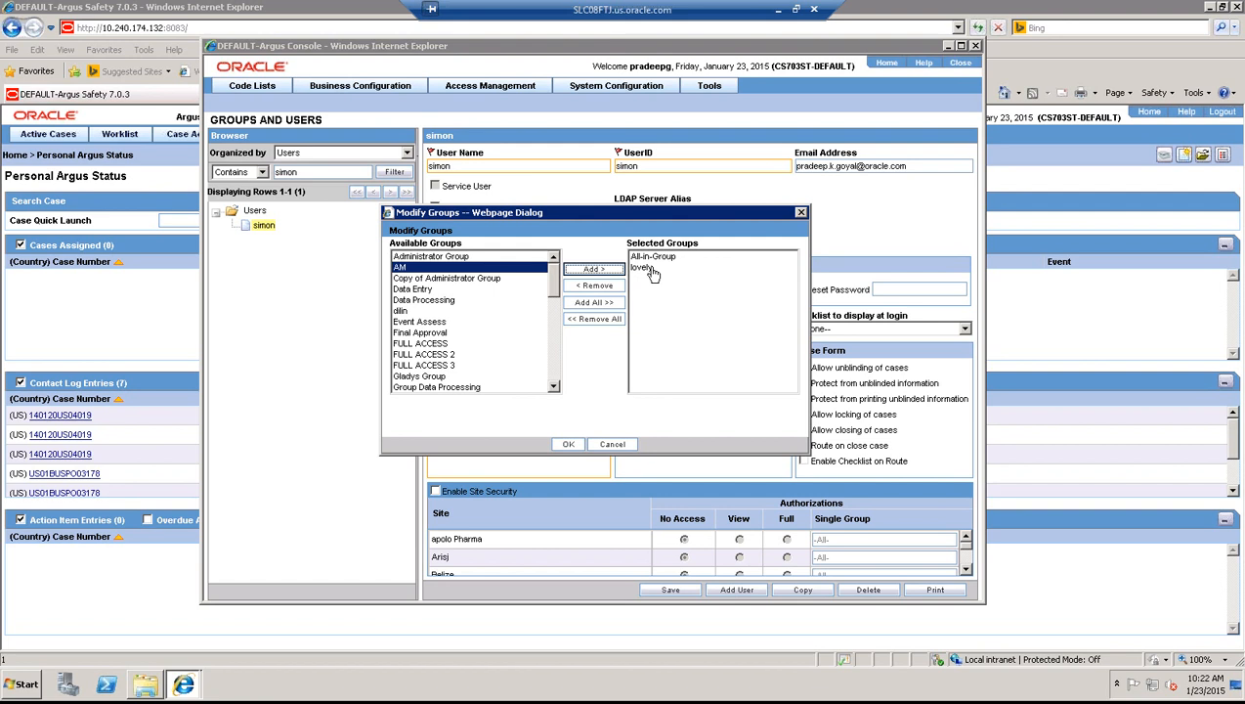
click(598, 285)
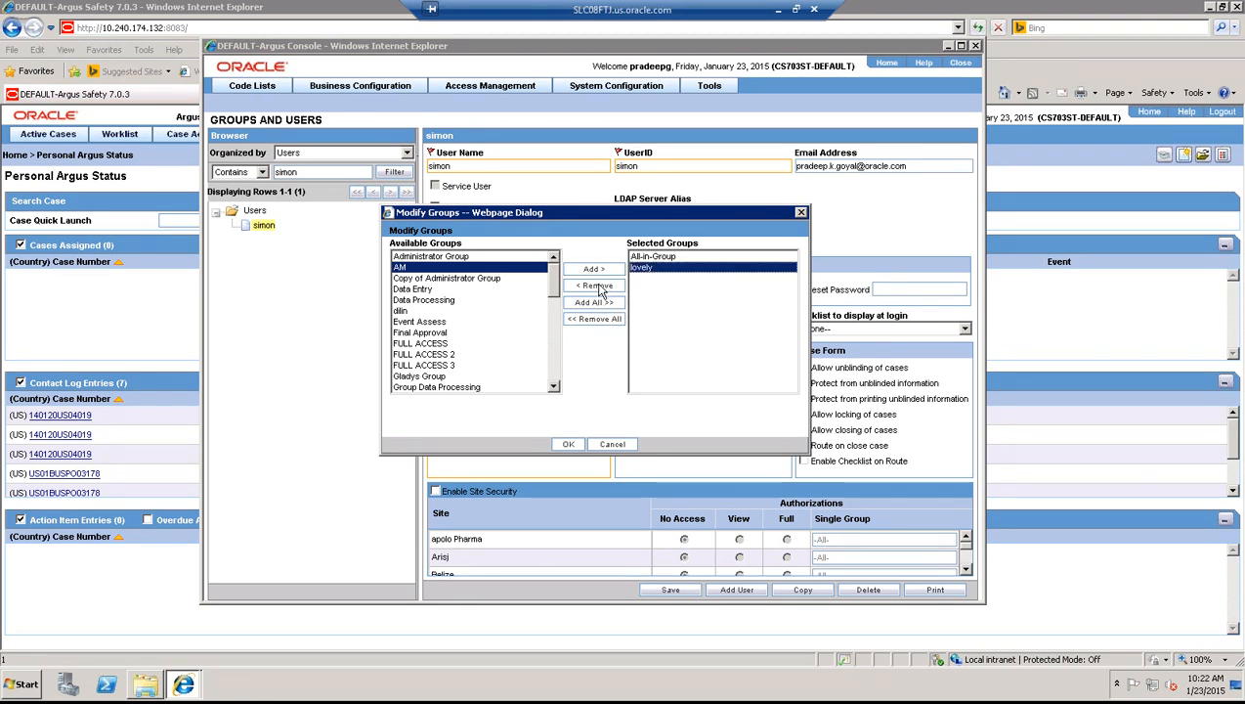
click(599, 287)
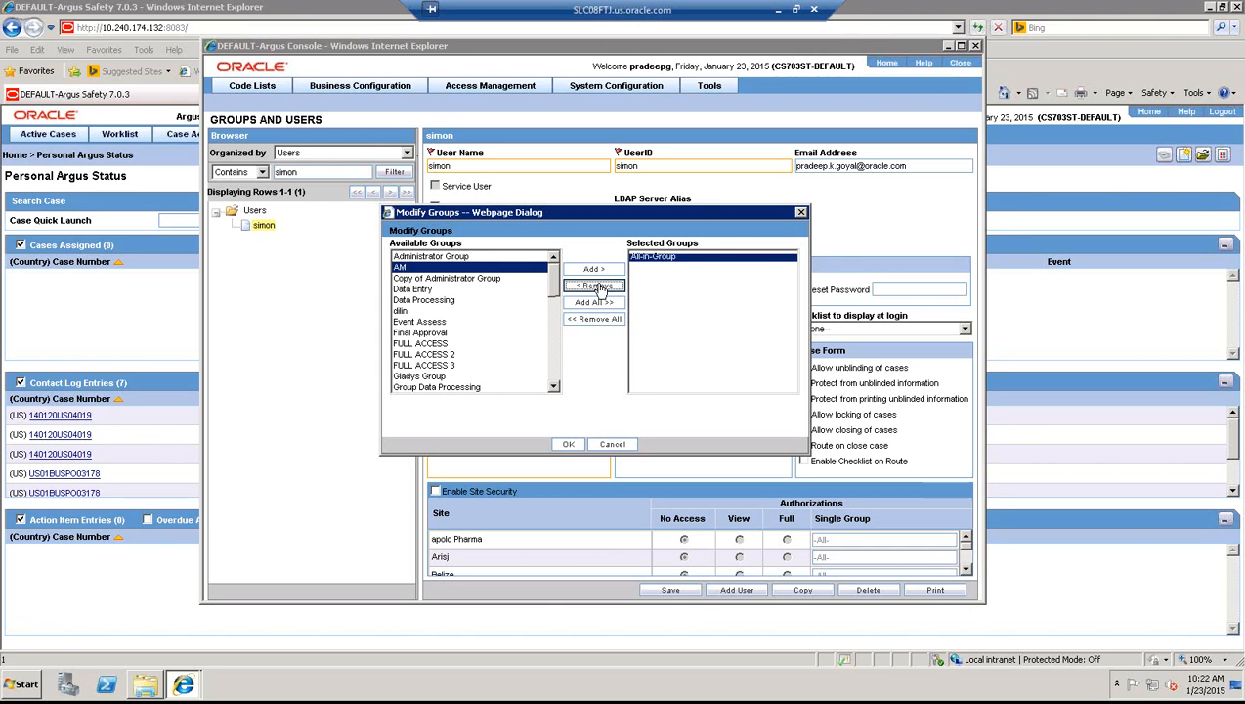
click(599, 287)
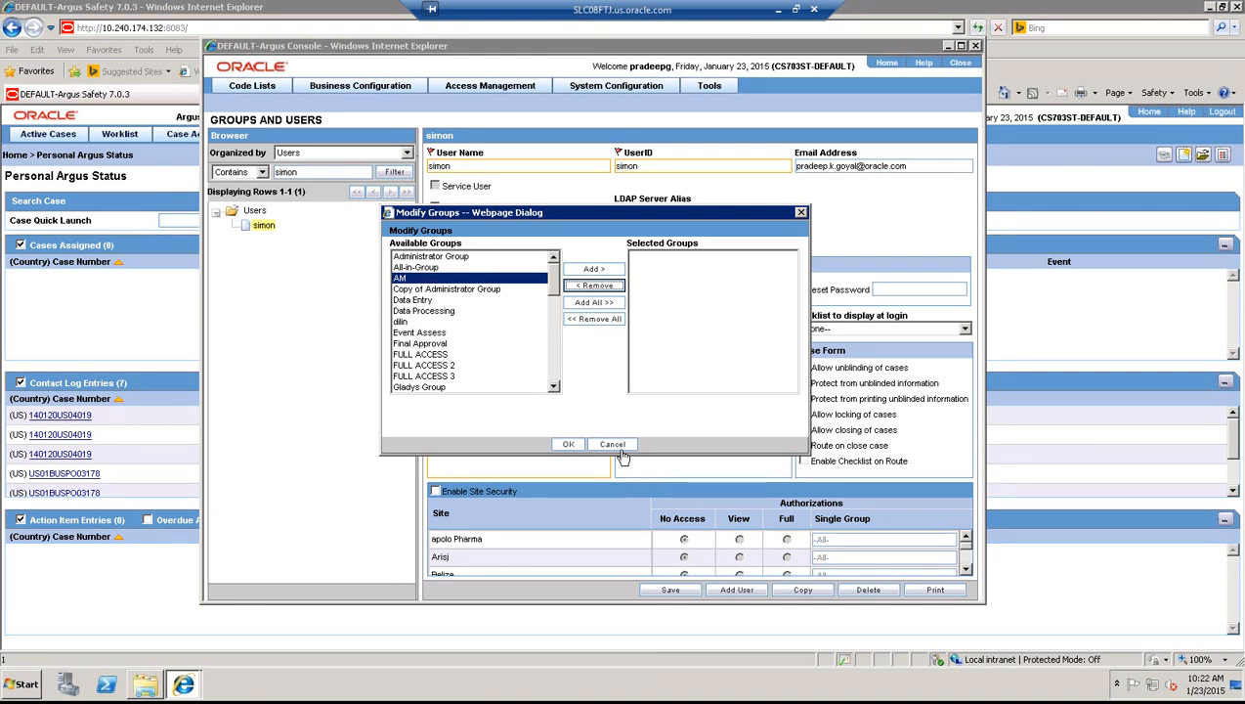
click(614, 272)
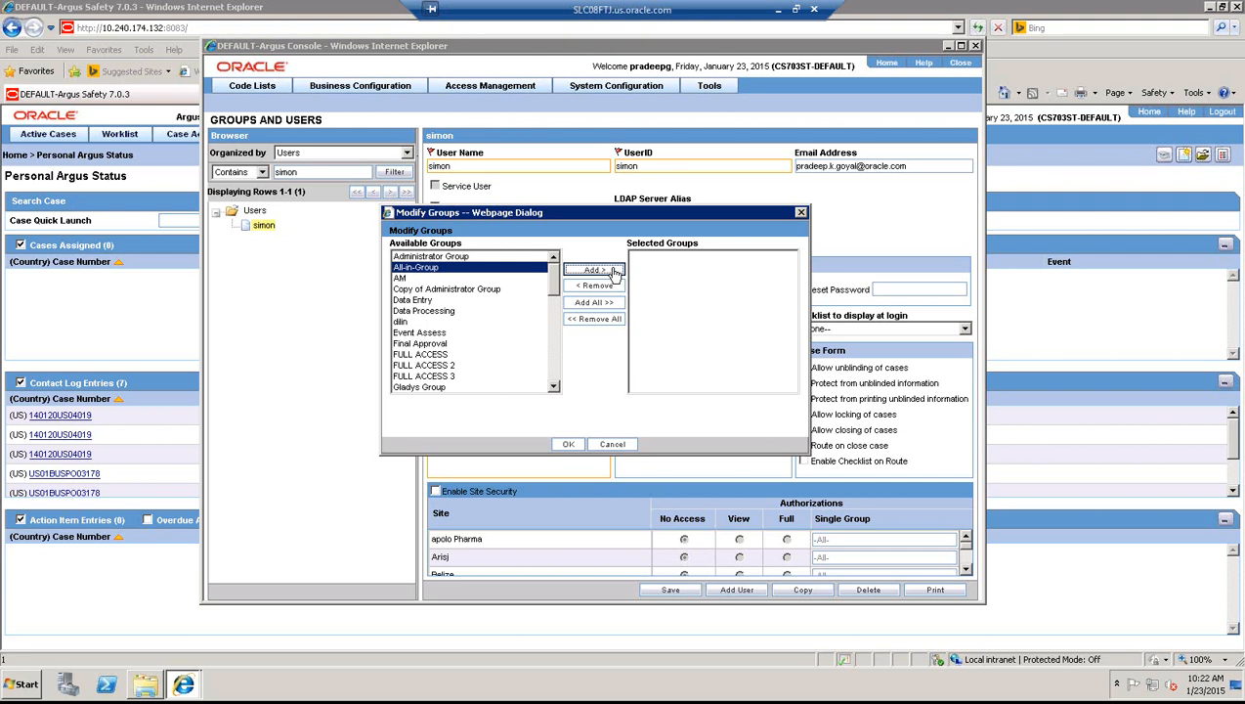
click(570, 445)
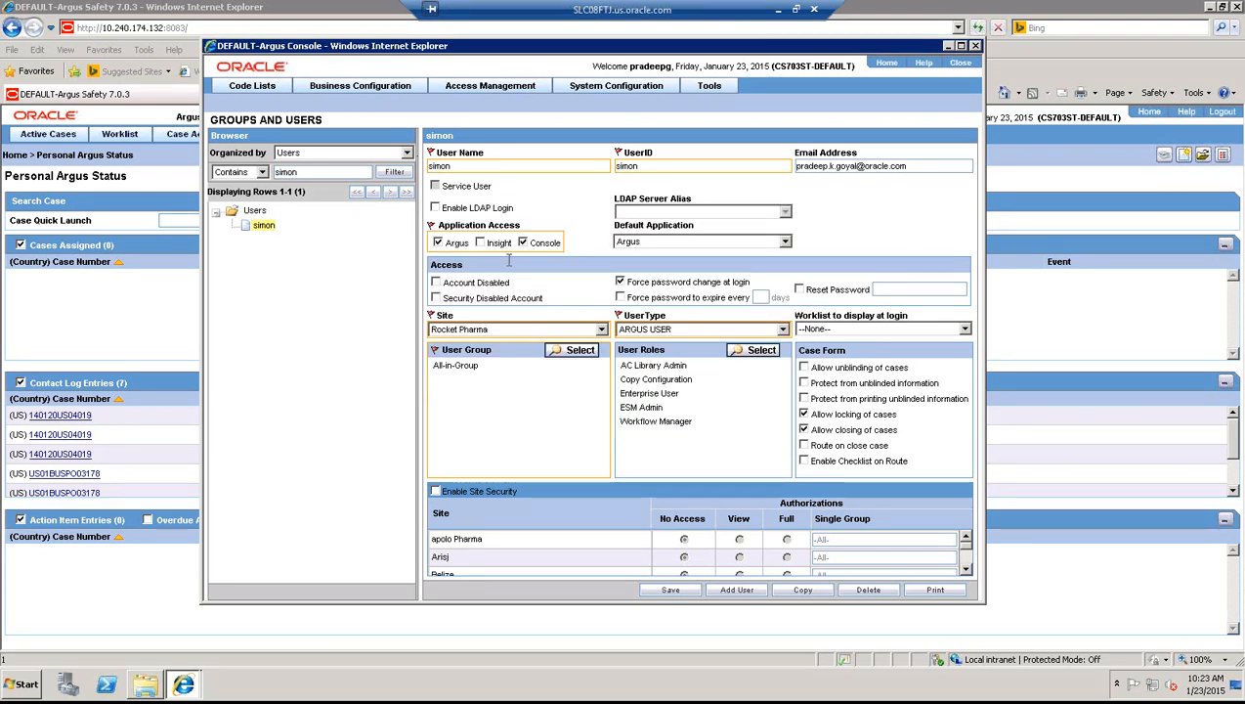
click(463, 164)
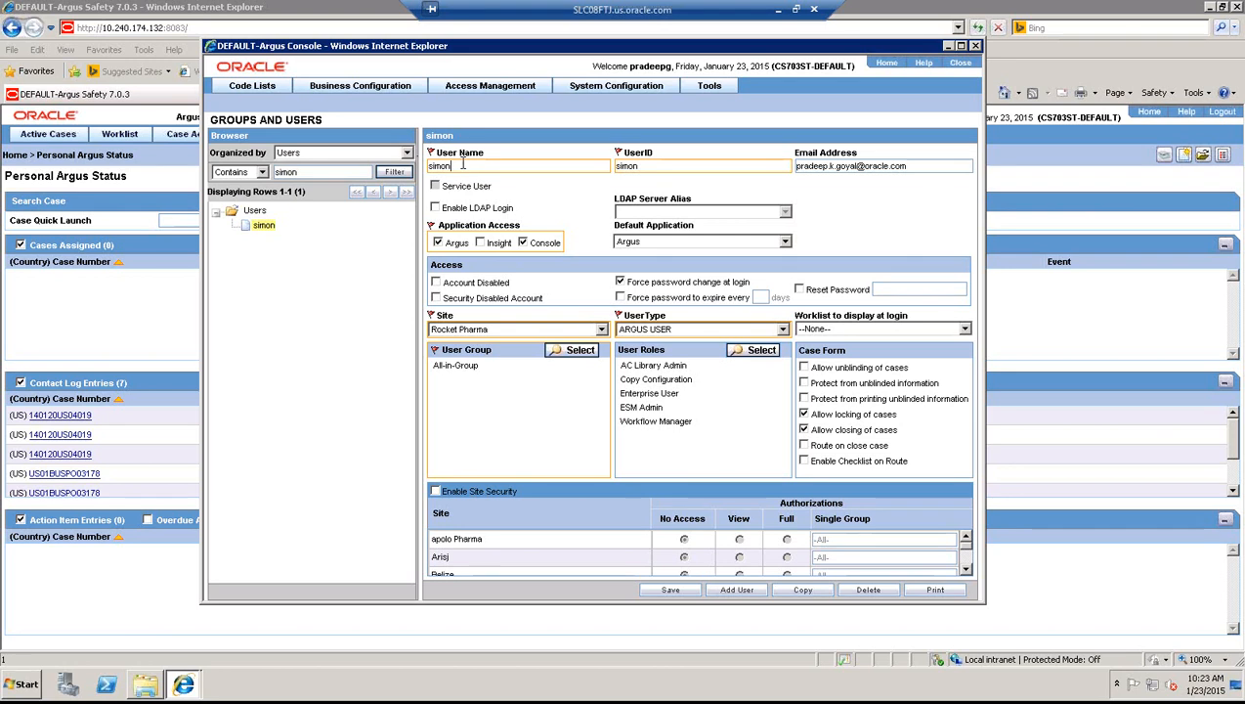
click(662, 172)
click(759, 354)
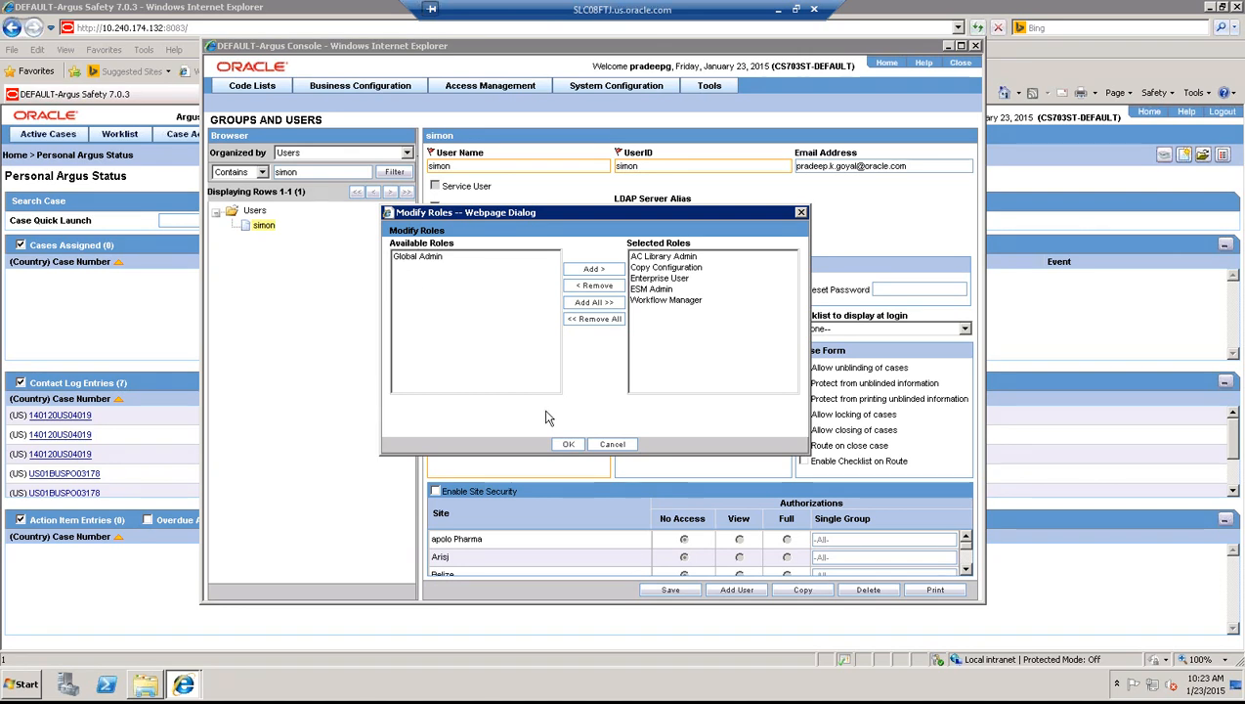
click(568, 444)
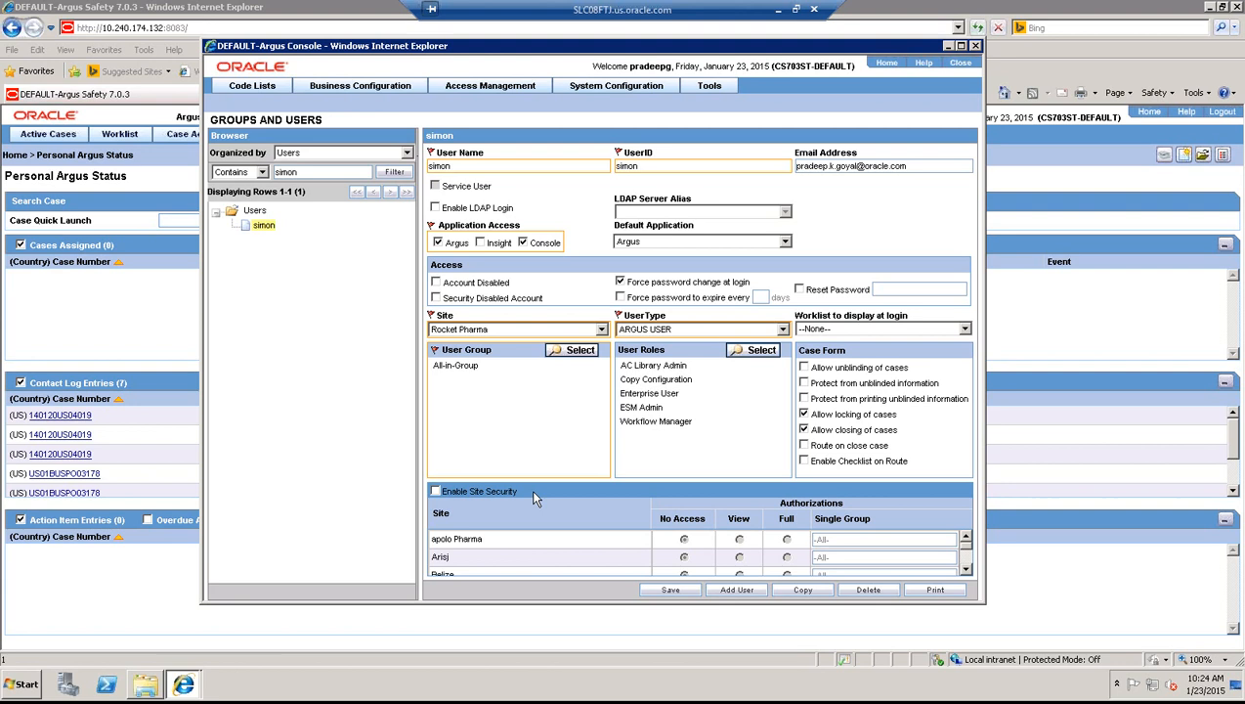
click(434, 491)
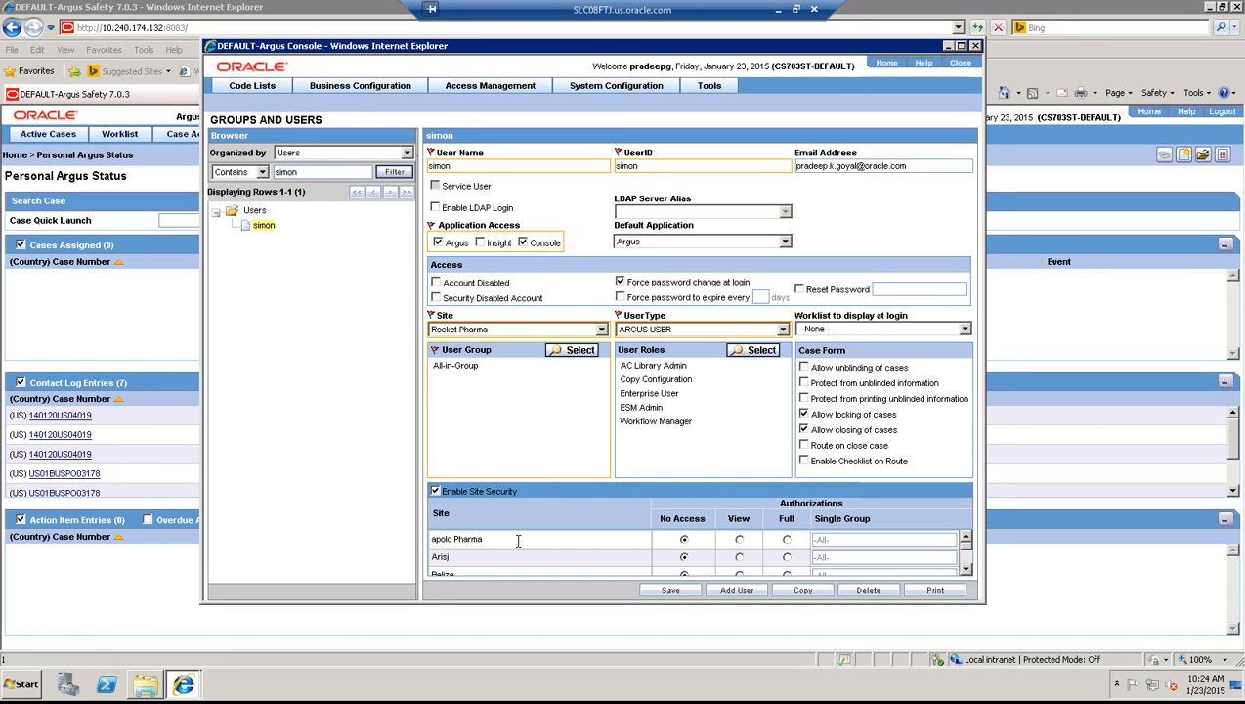
- Enable site security with Full access on Lovely Pharma and Rocket Pharma, then save the user
click(965, 567)
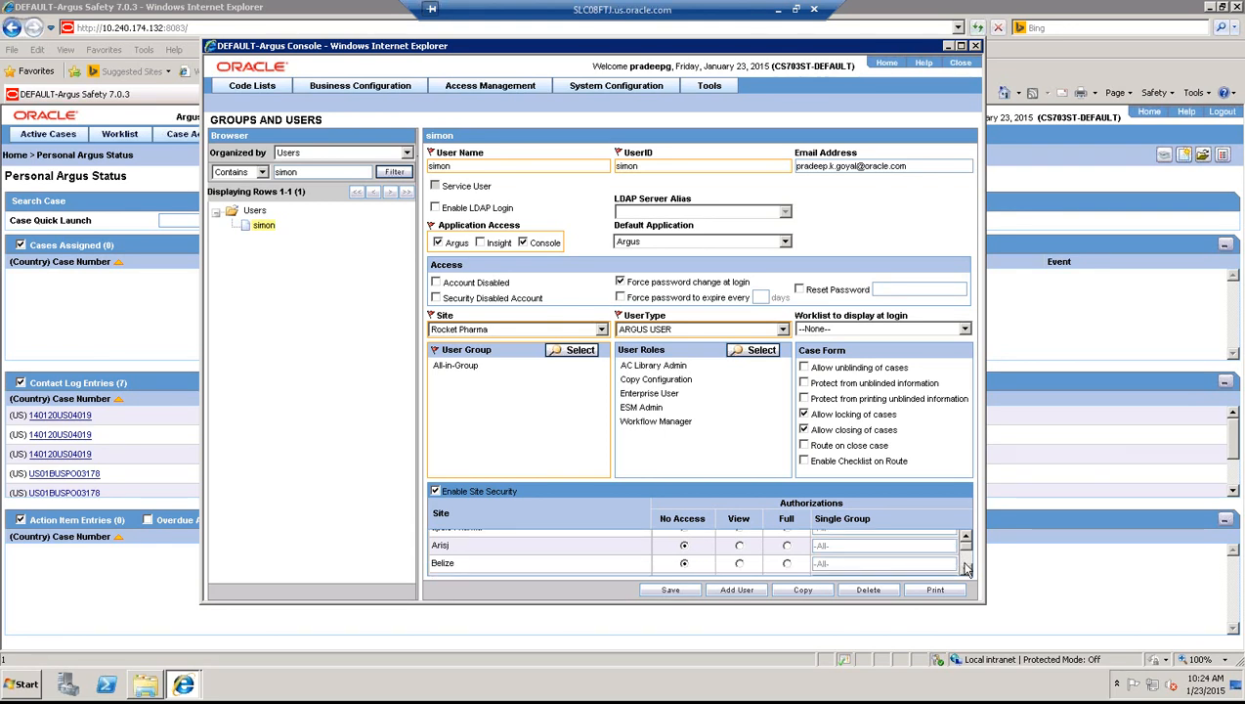
click(966, 567)
click(966, 567)
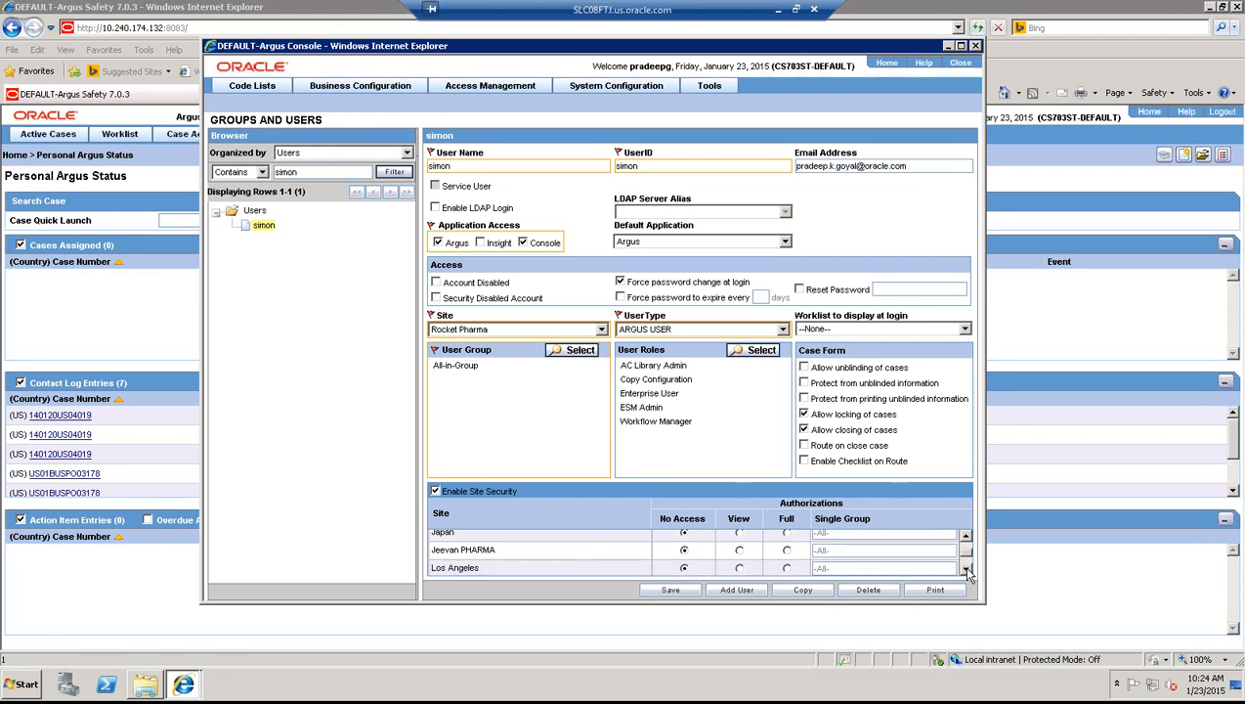
click(967, 571)
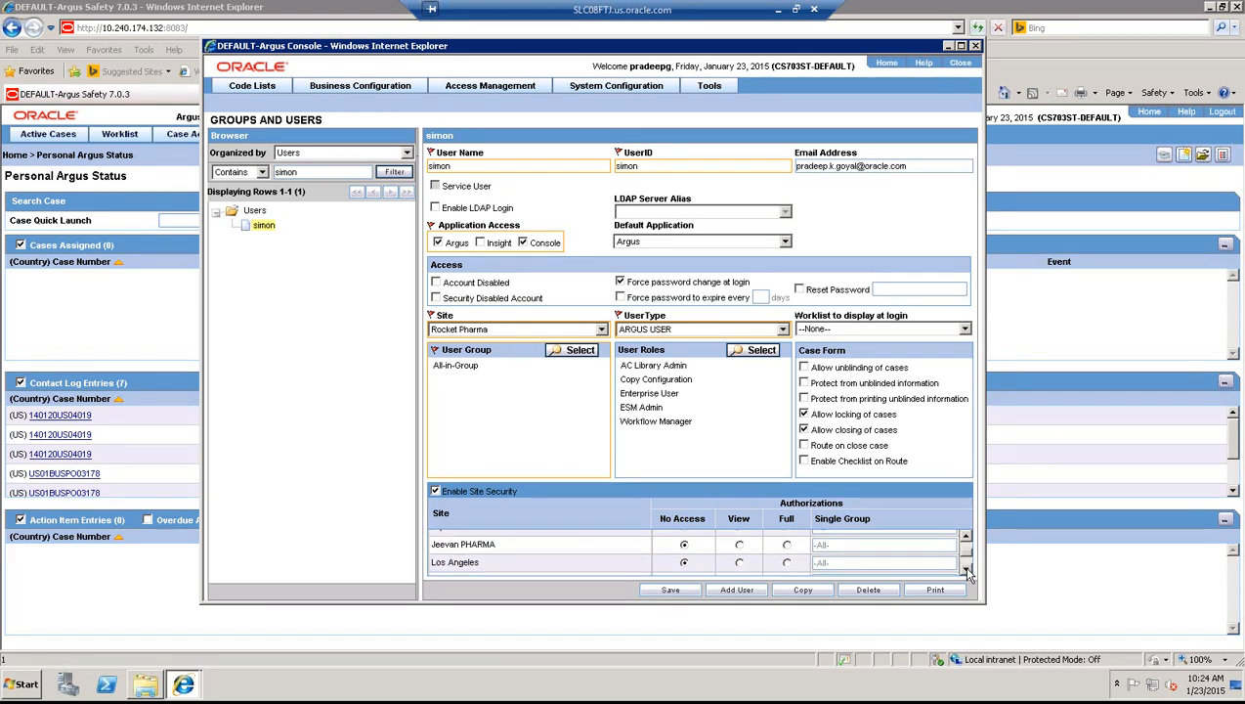
click(966, 571)
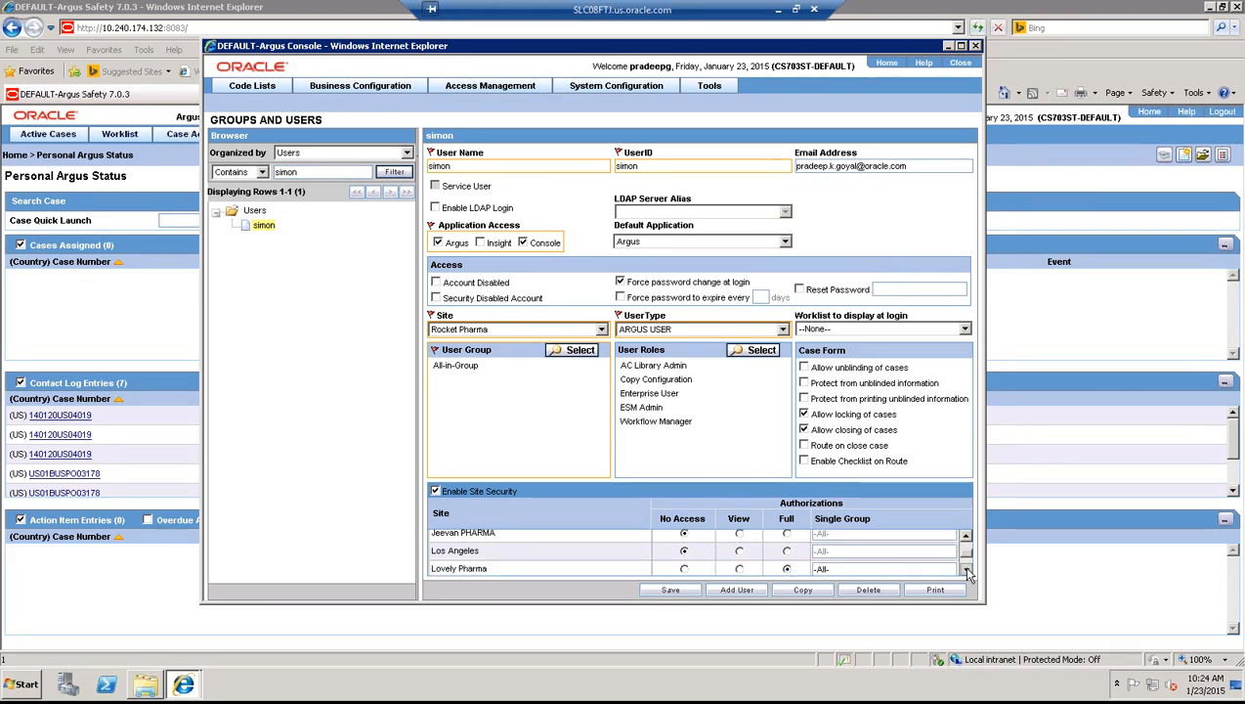
click(967, 570)
click(966, 571)
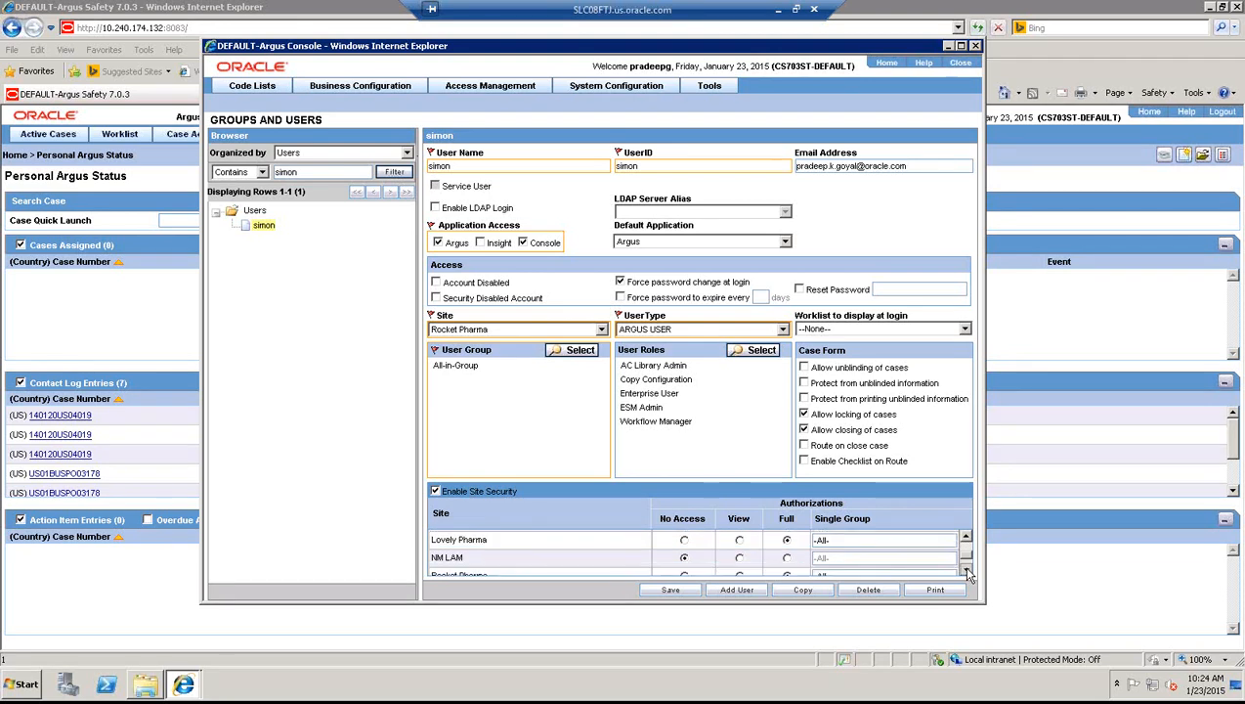
click(966, 571)
scroll(966, 572, up, 1)
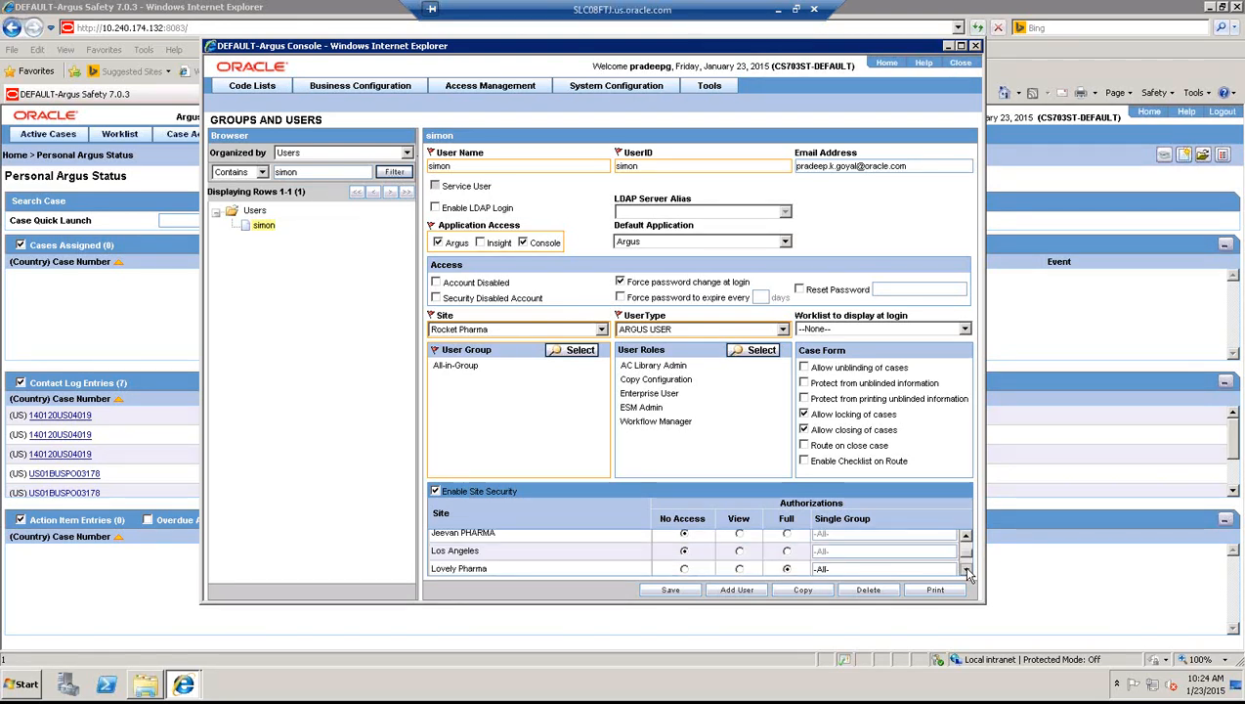
scroll(966, 570, down, 3)
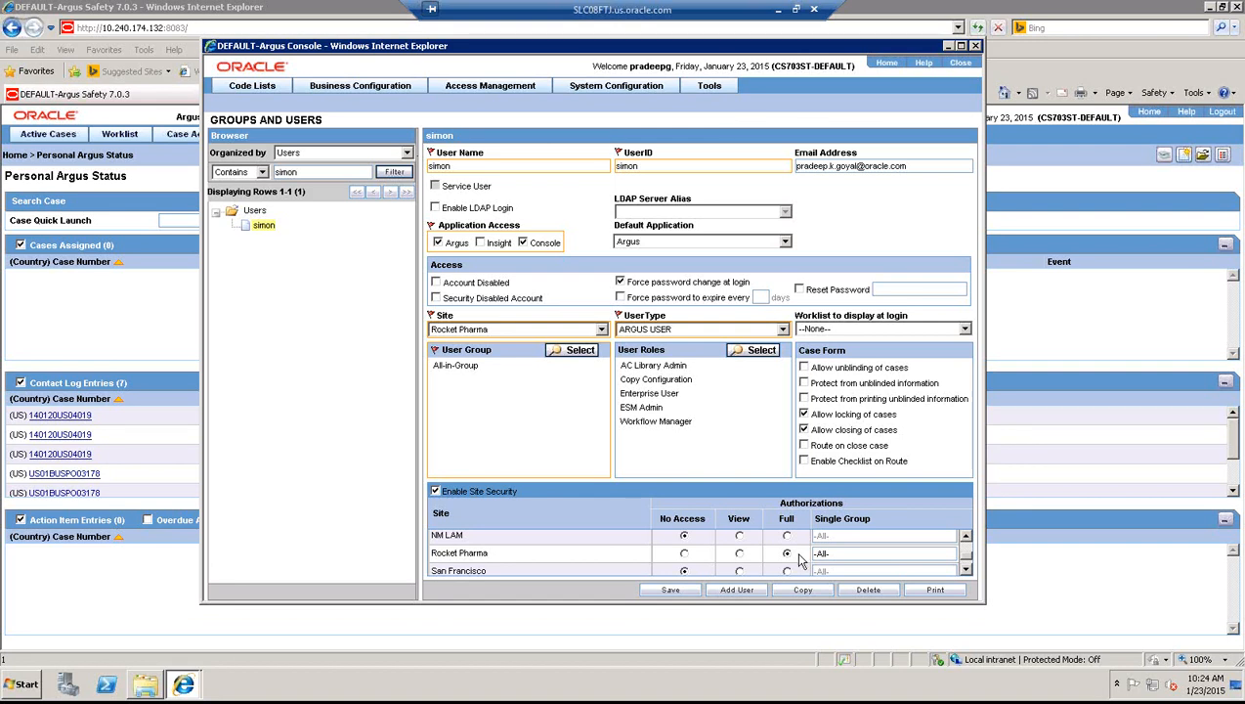
click(671, 592)
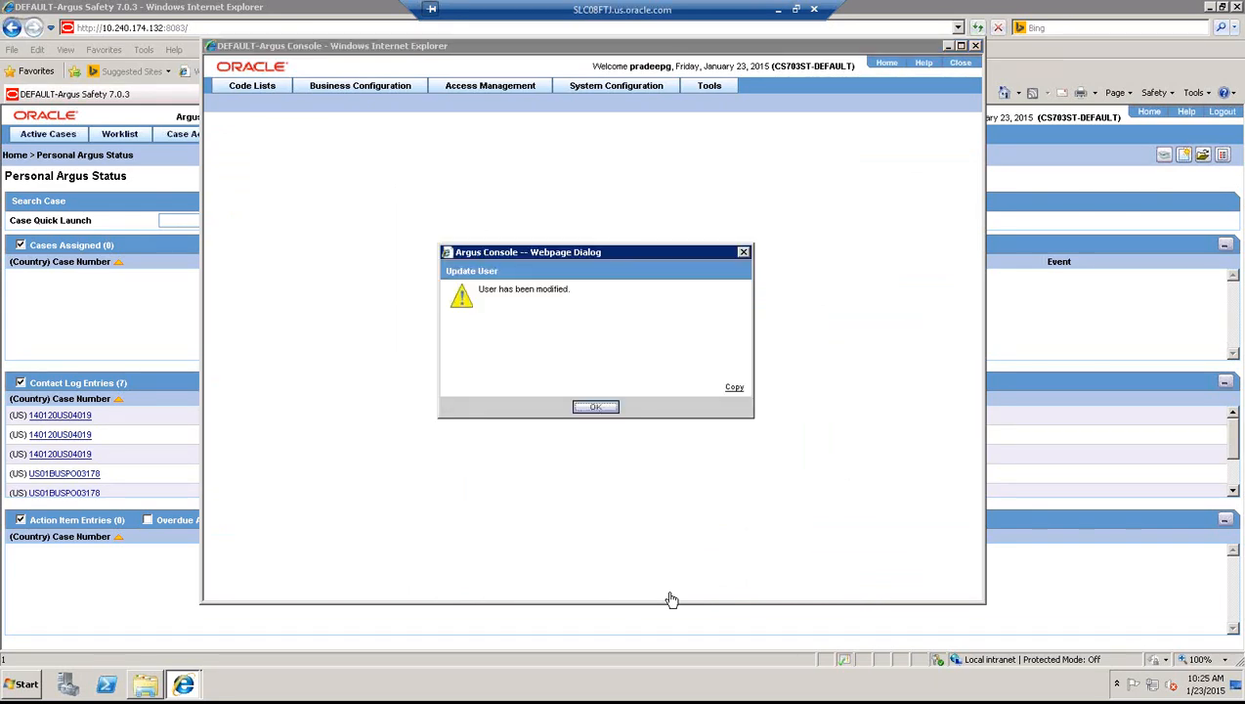
click(596, 408)
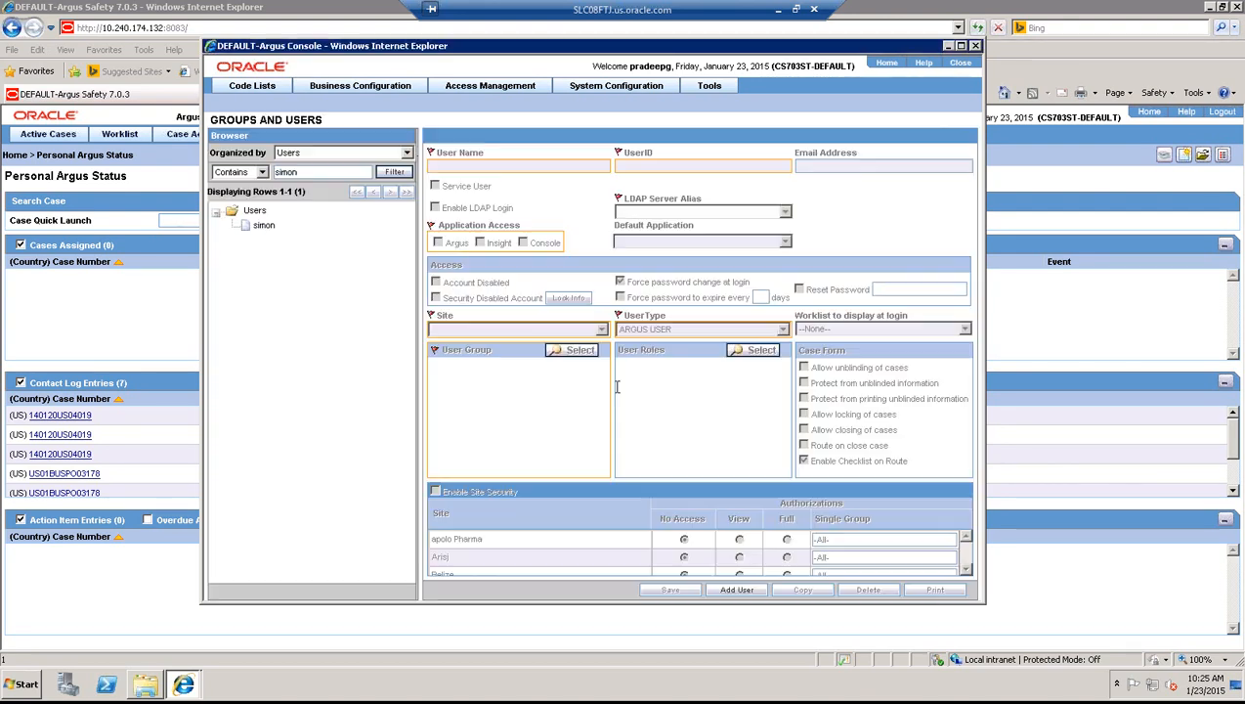
click(798, 10)
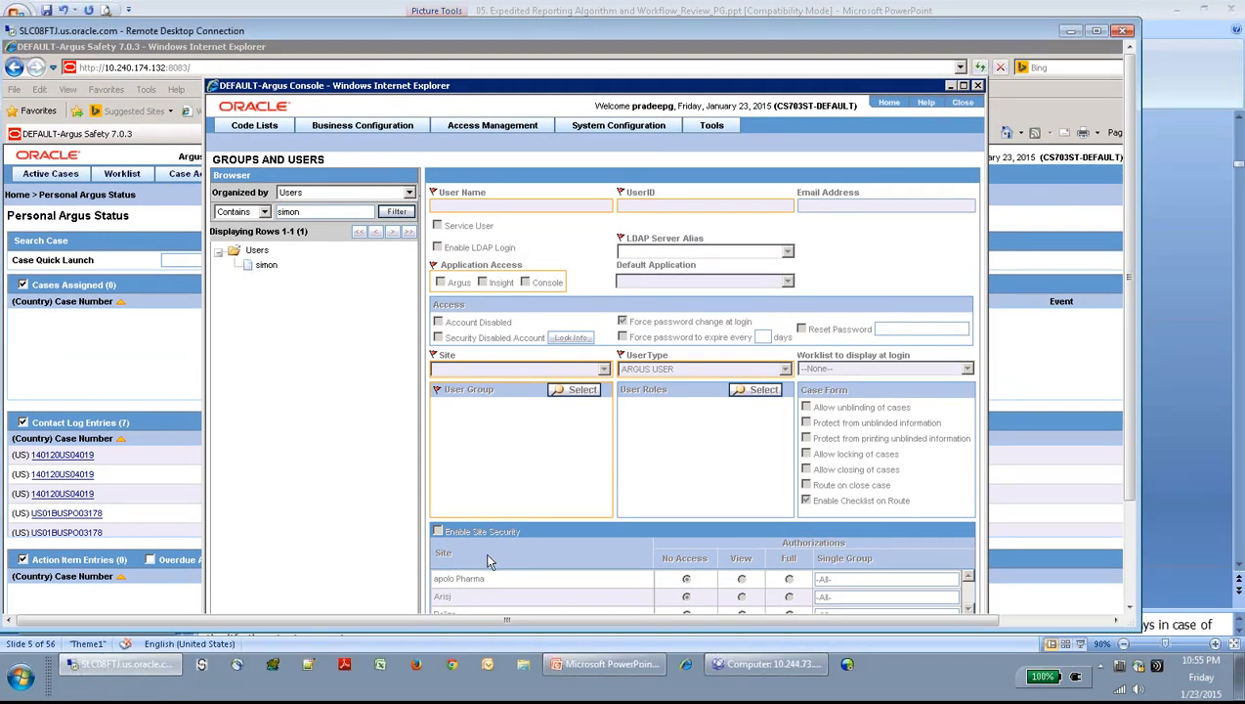
- Show slide 5 and select the Calpol 100 ml US-DS datasheet text box
click(631, 668)
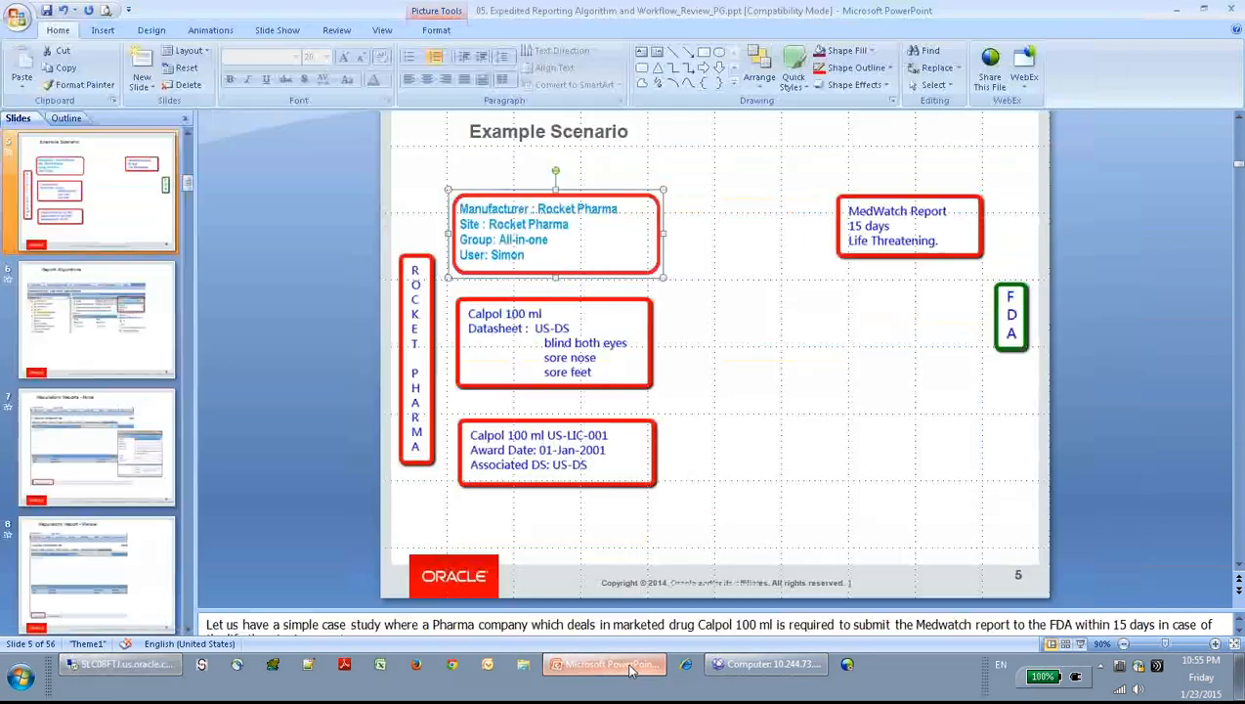
click(505, 326)
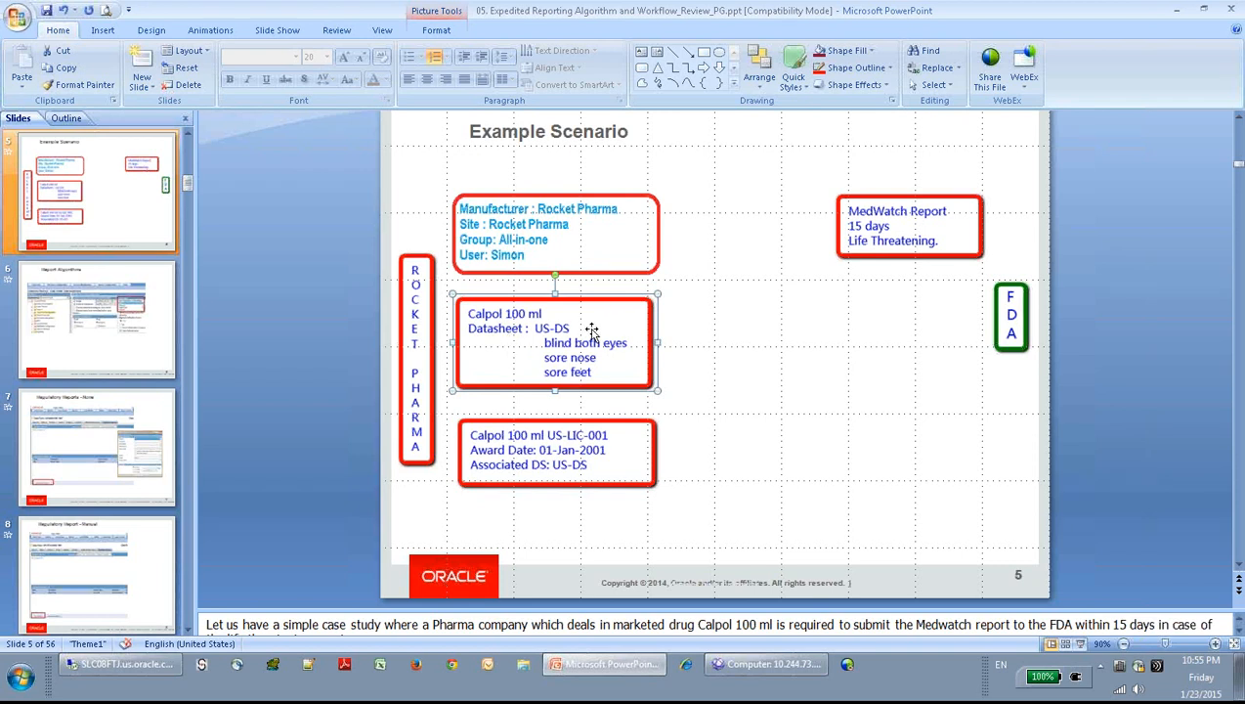
- Bring up the Products and Licenses page in Argus Safety Console, listing all 73 product families
click(122, 663)
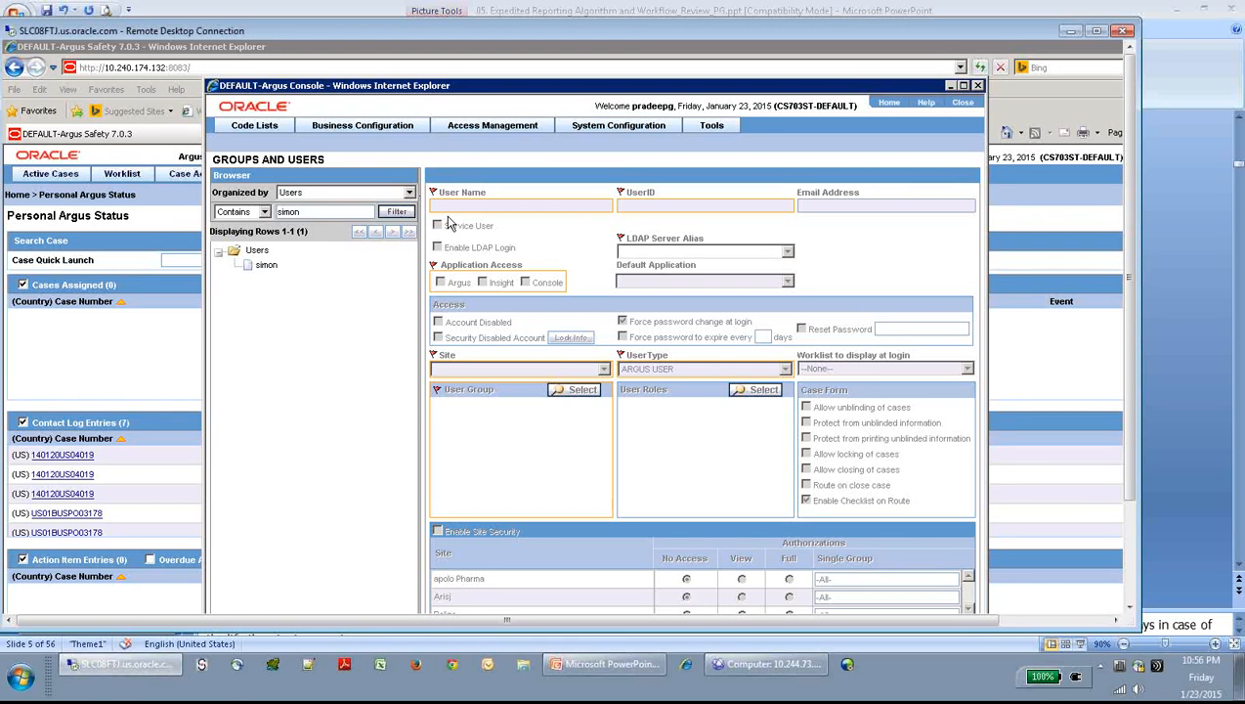
mouse_move(371, 130)
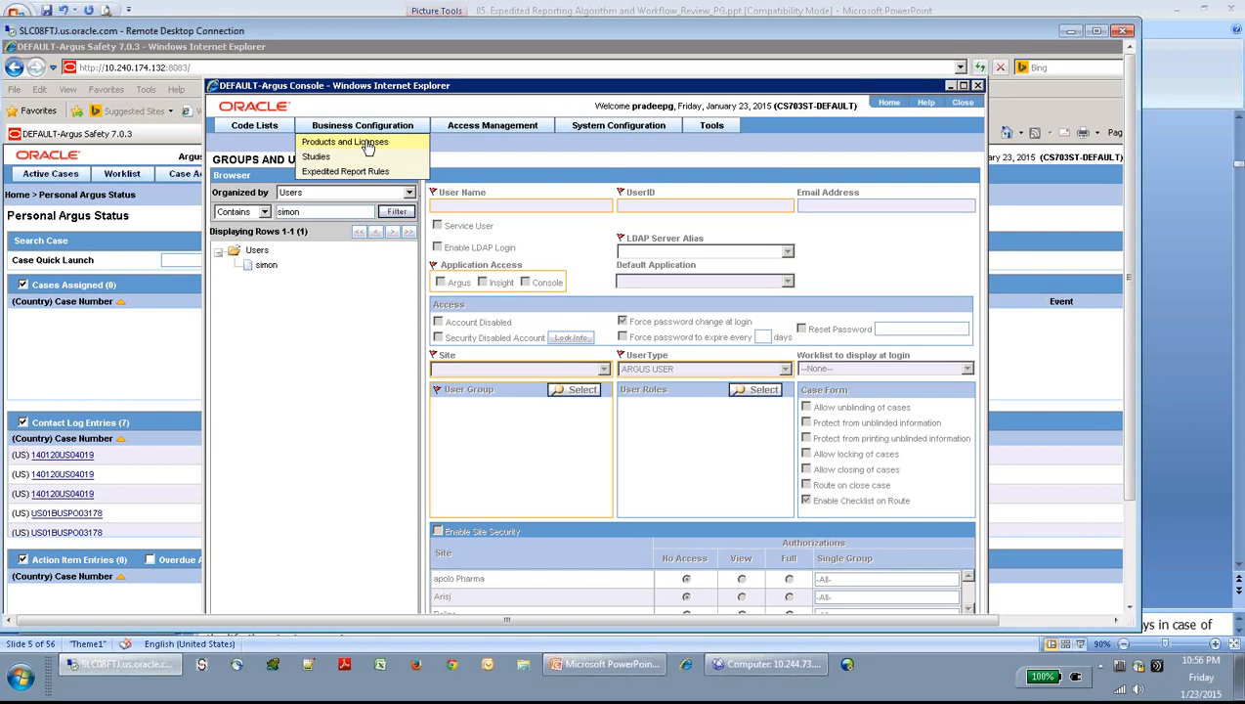
click(369, 143)
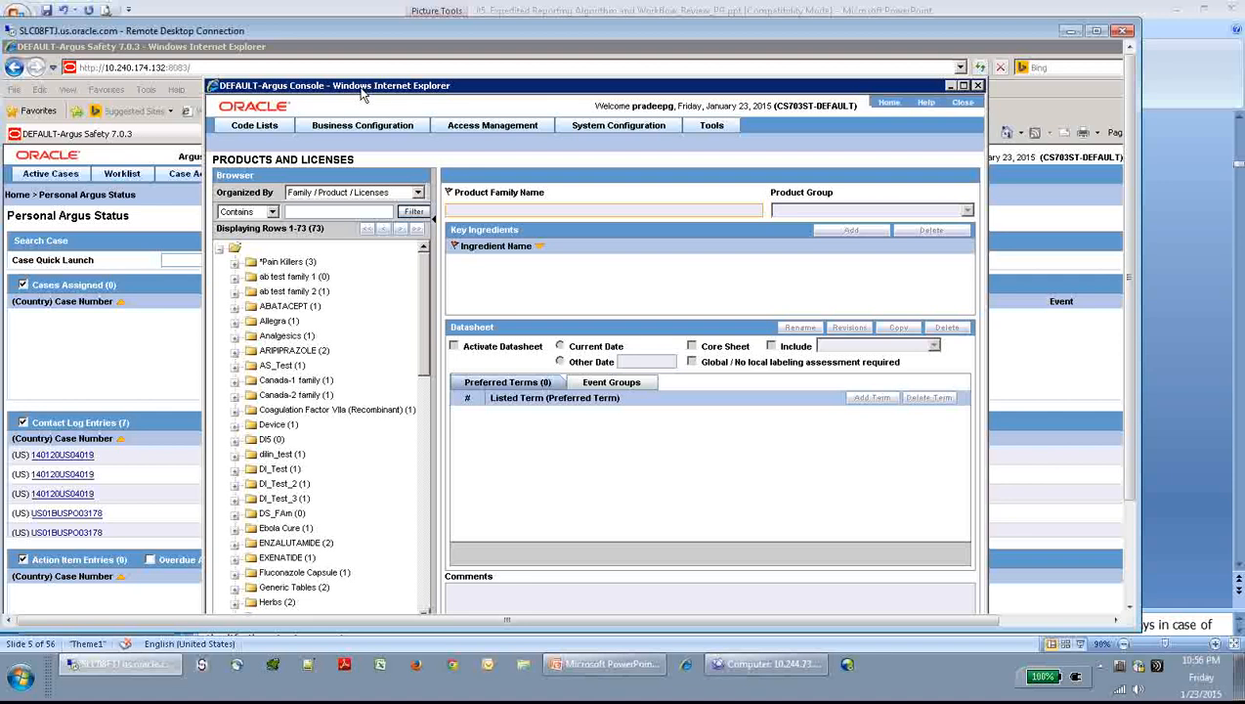
drag(360, 86, 353, 77)
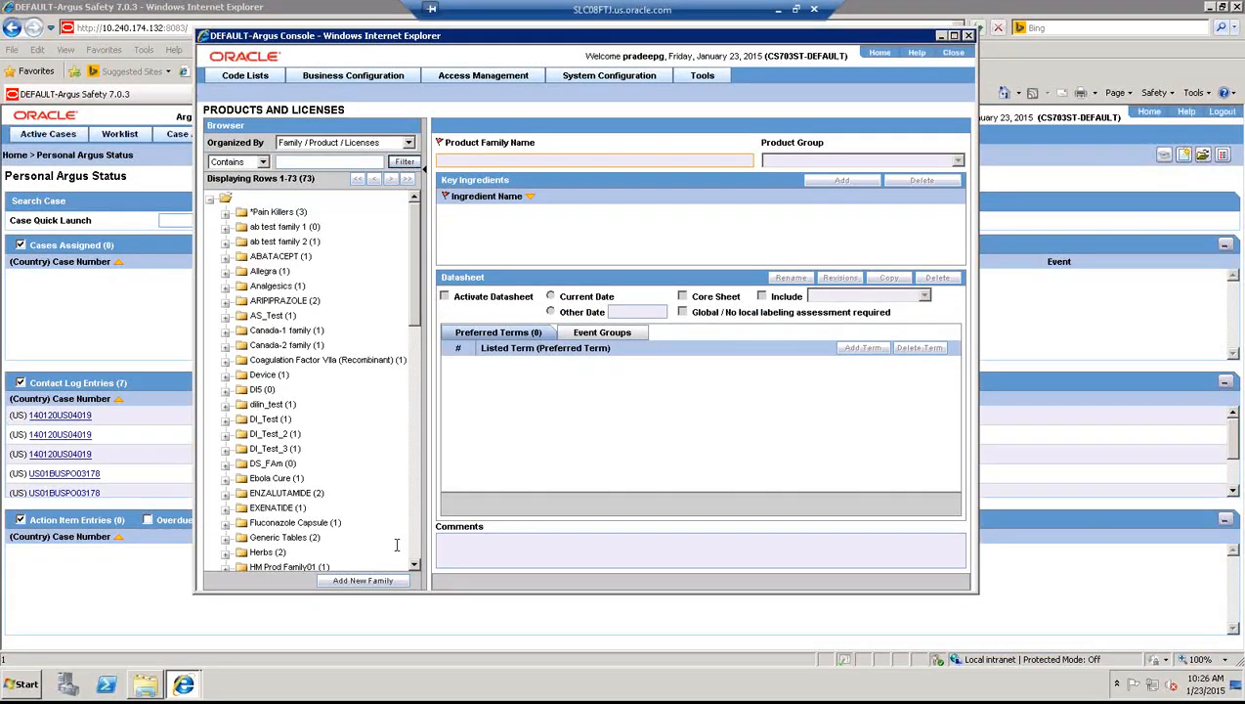
- Add a product family named 'Calpol Family' with a key ingredient row set to CADMIUM
click(362, 580)
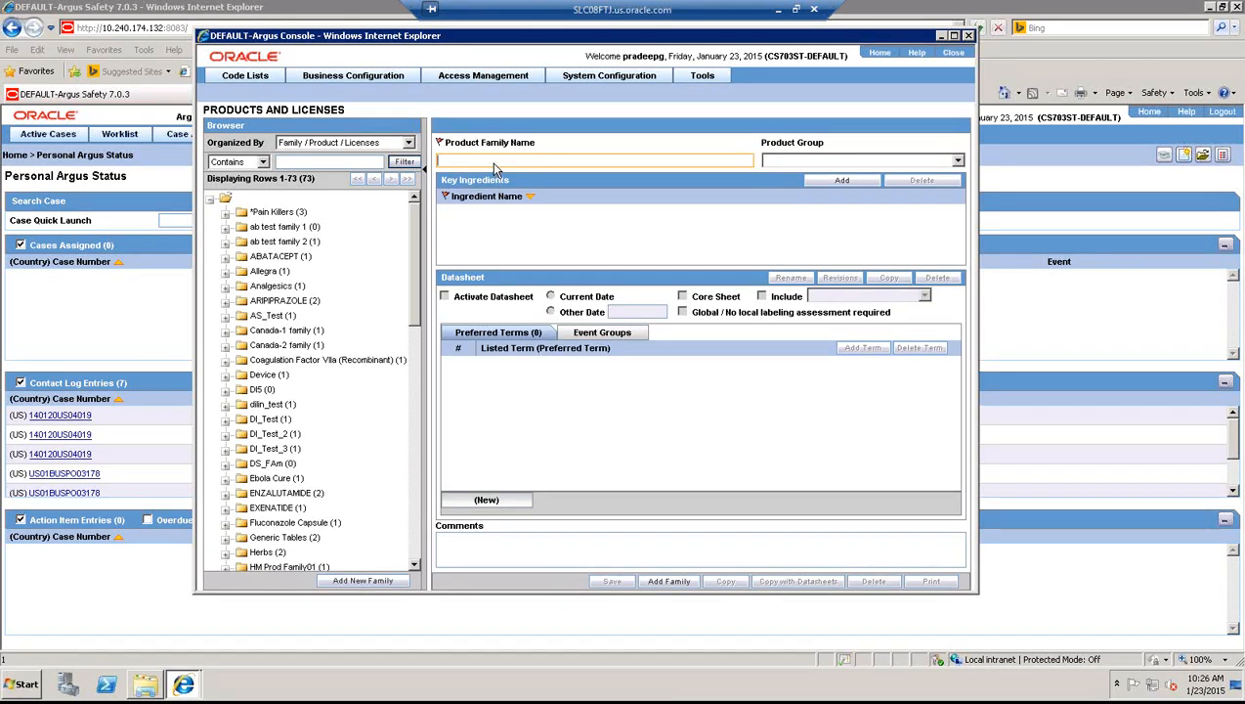
text(Calpol Family)
key(Tab)
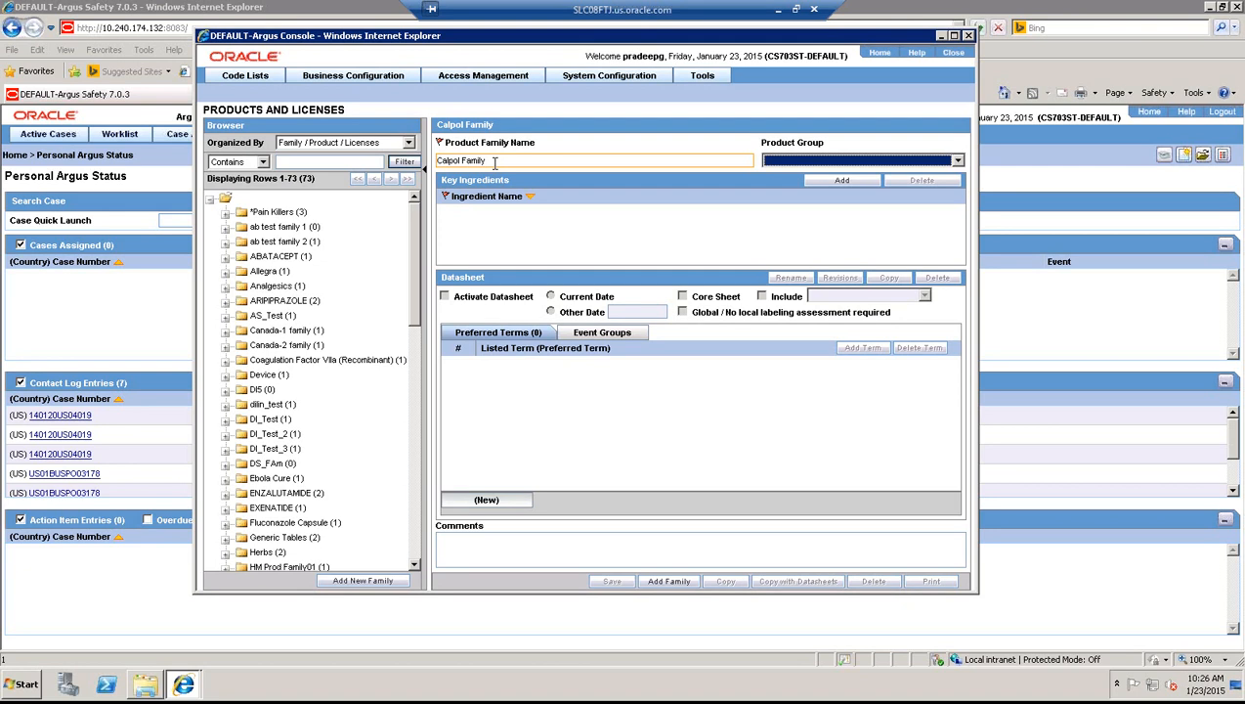
click(828, 184)
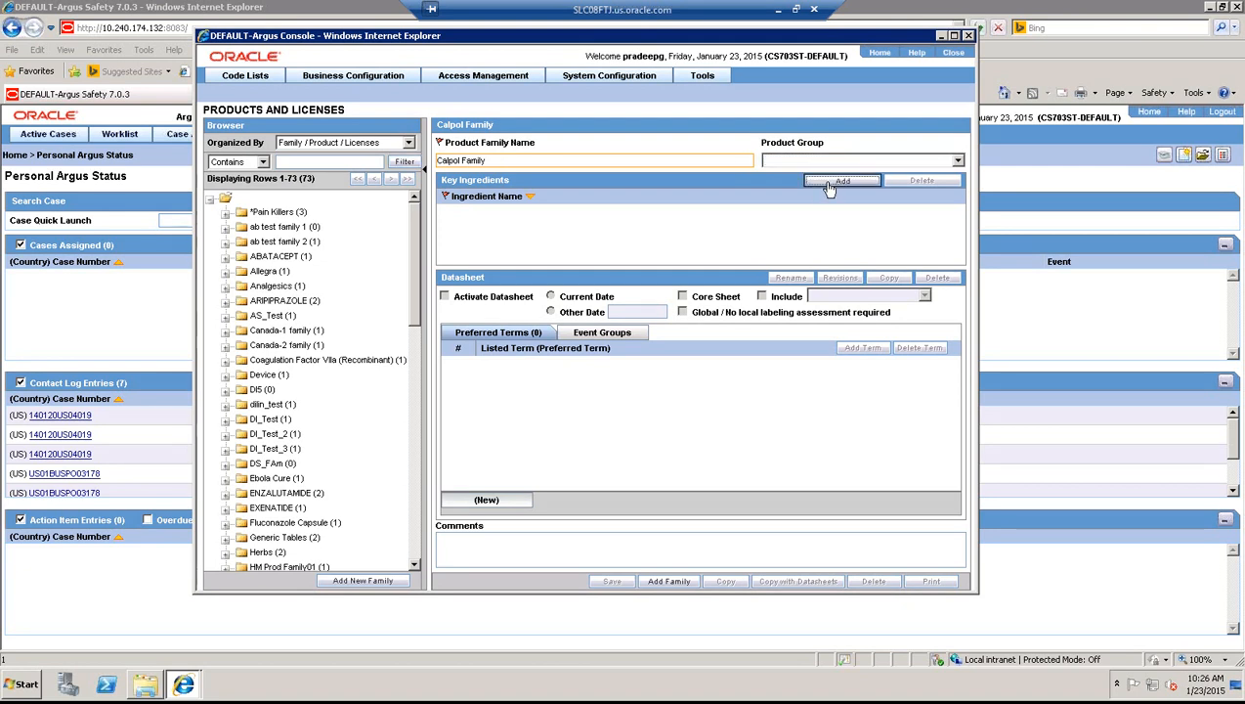
text(c)
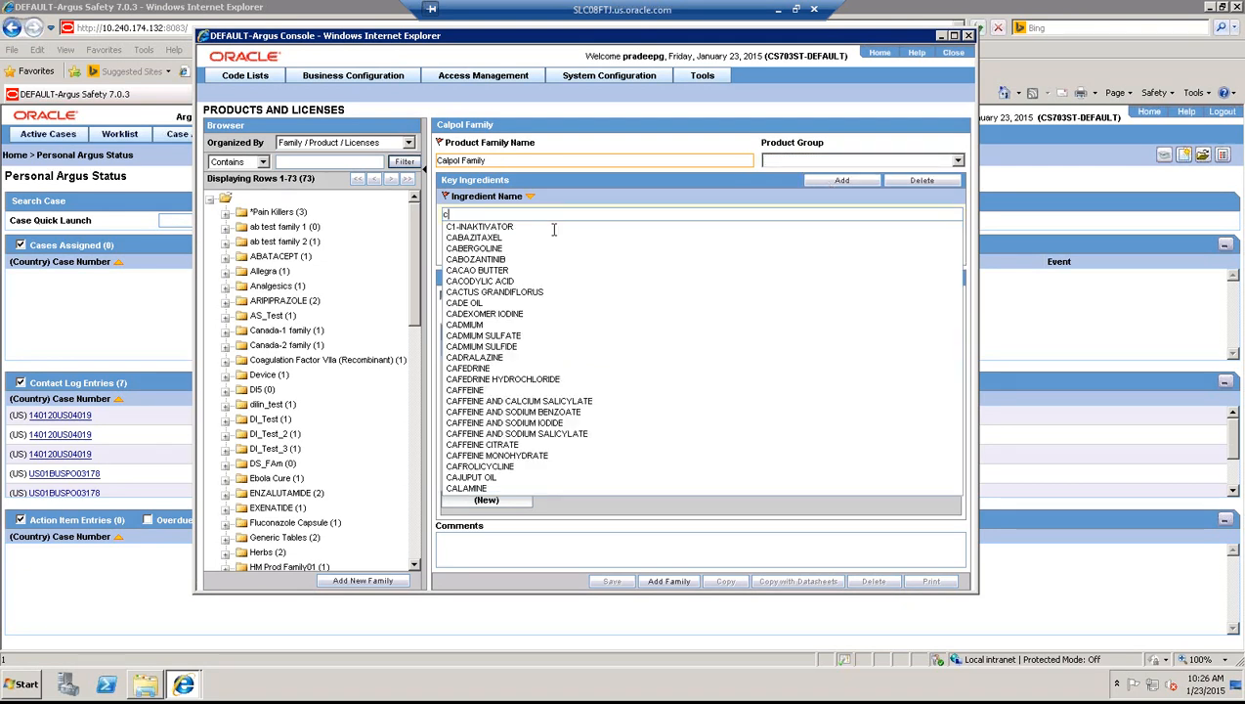
click(464, 325)
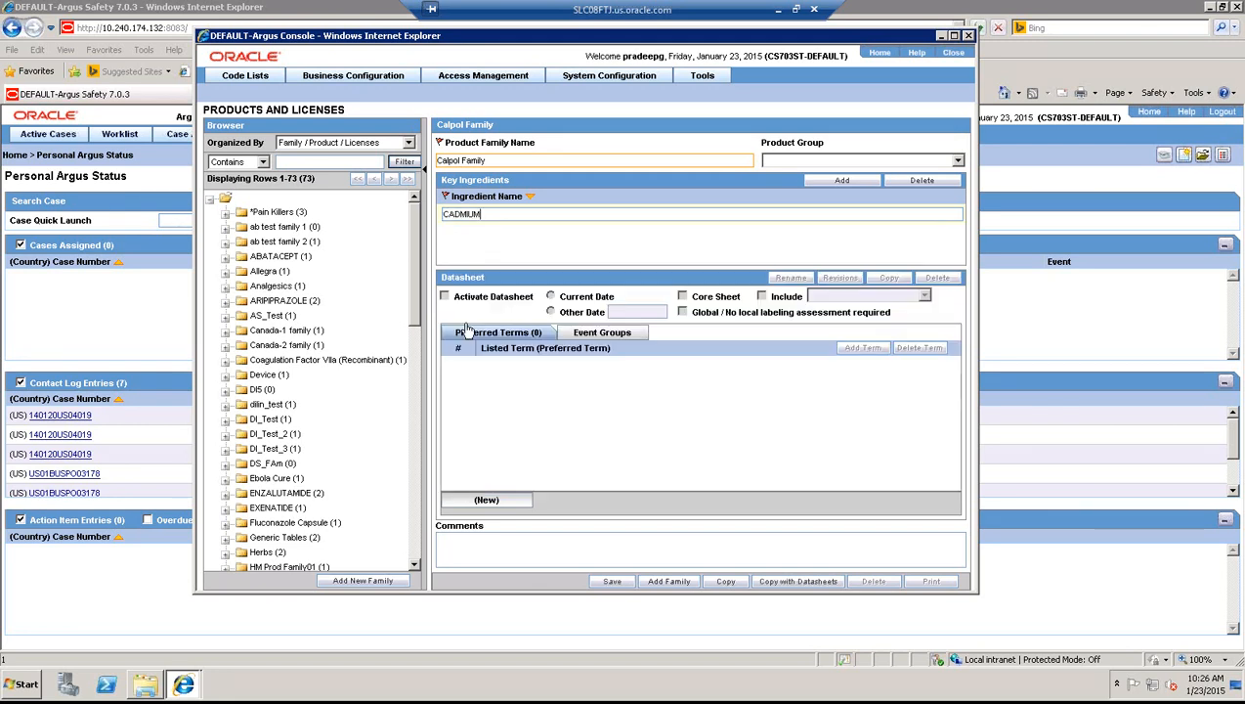
- Create a datasheet named 'US DS' for Calpol Family and activate it from today
click(491, 499)
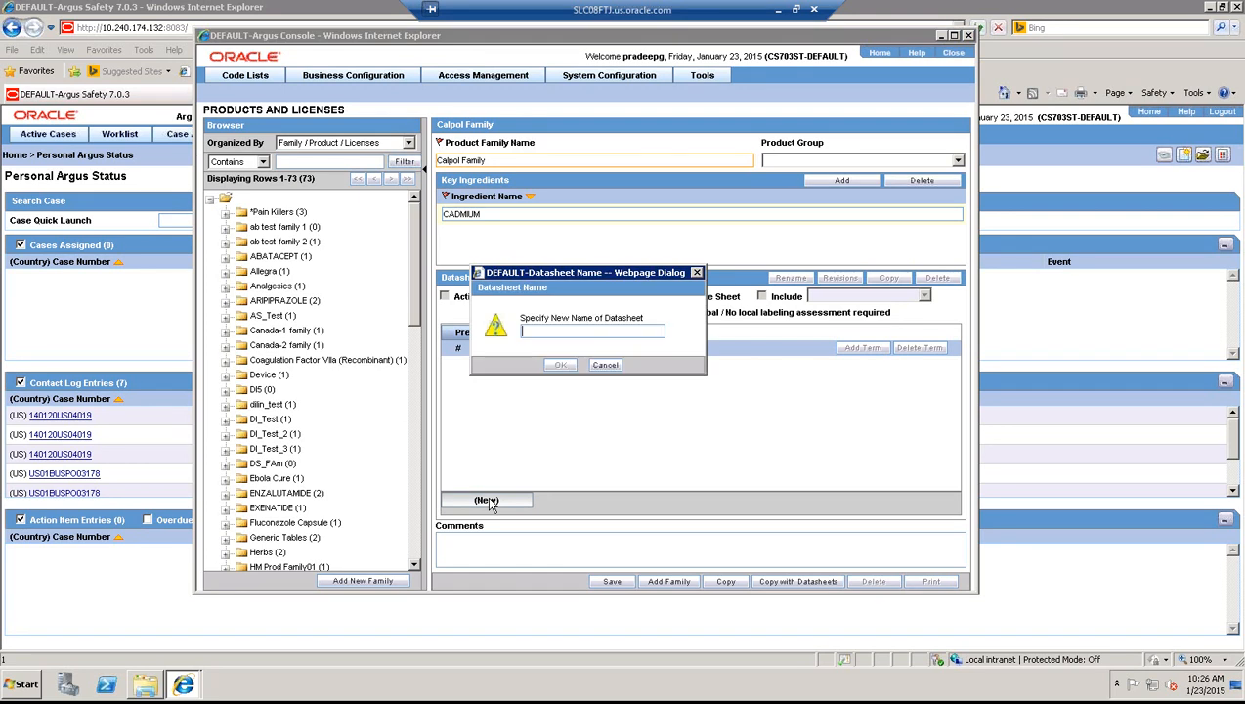
key(Caps_Lock)
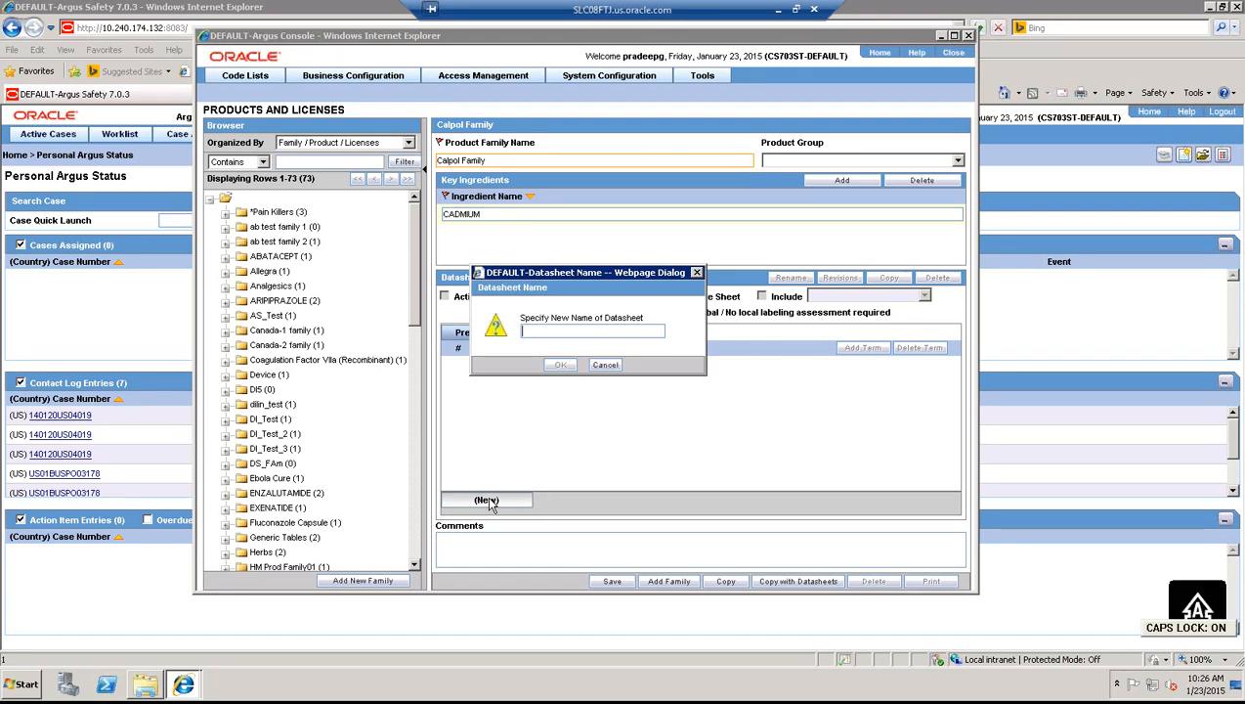
text(US D)
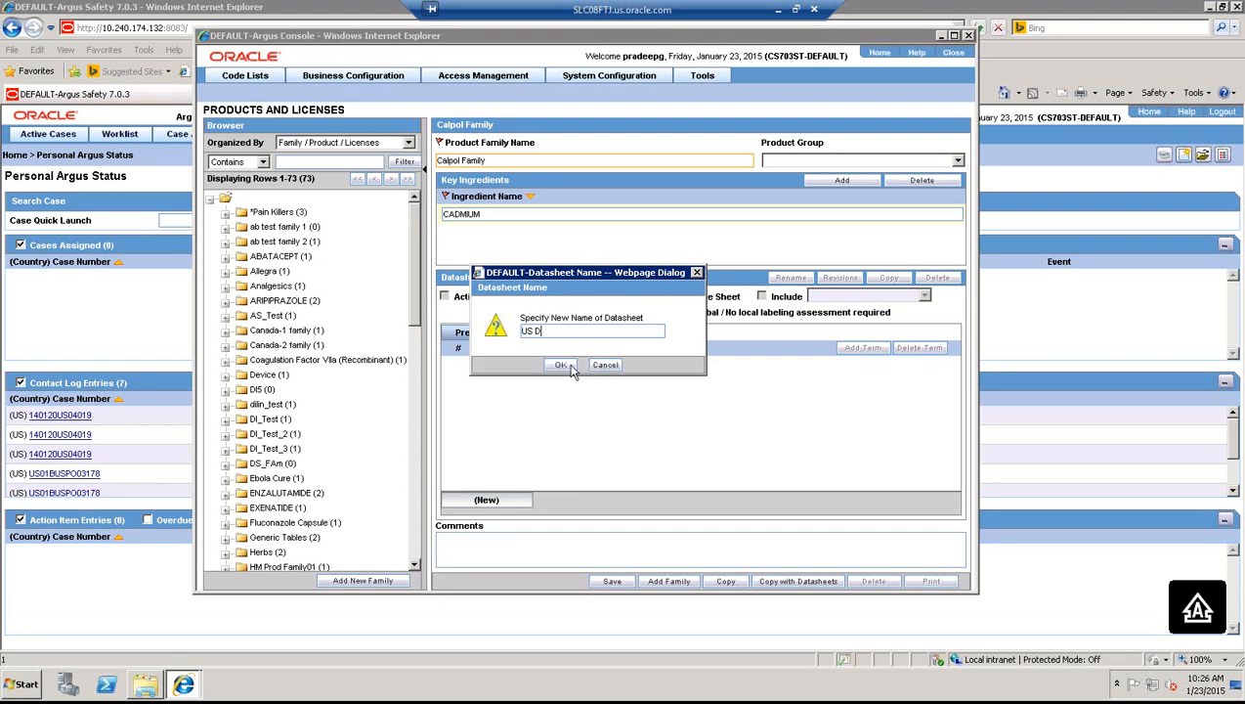
text(S)
click(561, 366)
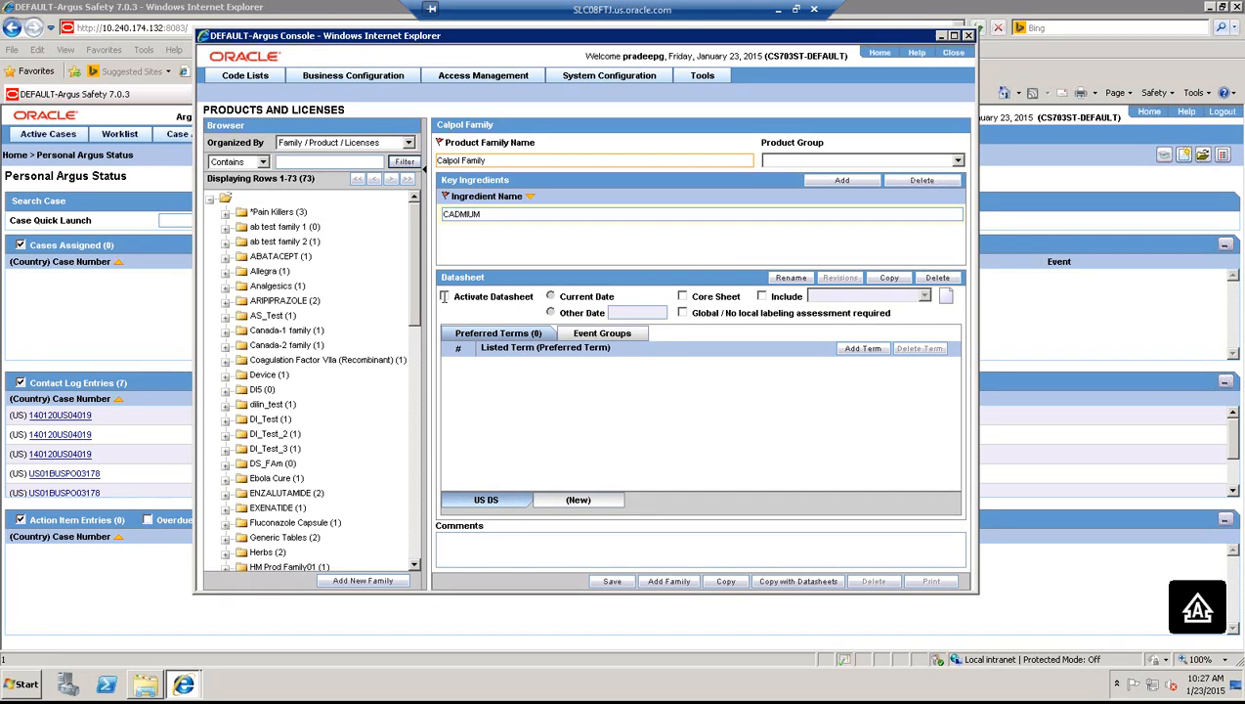
click(444, 296)
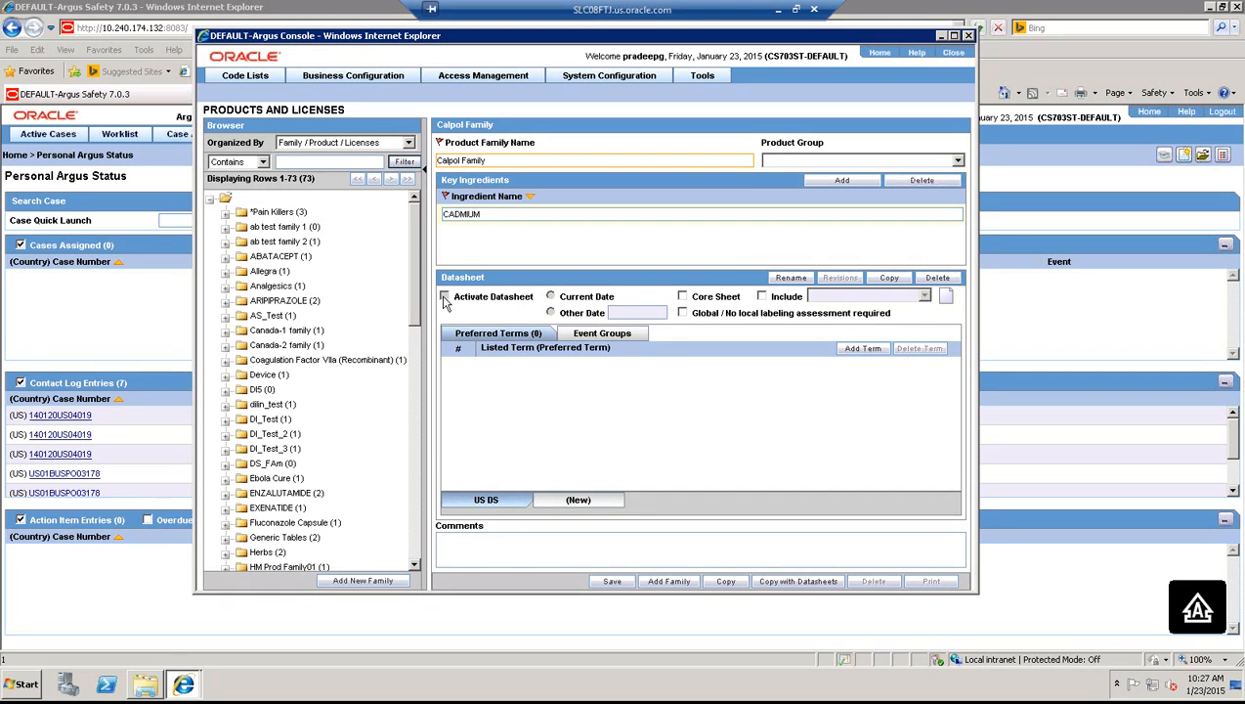
- Add Blindness to the US DS datasheet by searching the lowest level term 'blind both eyes'
click(862, 349)
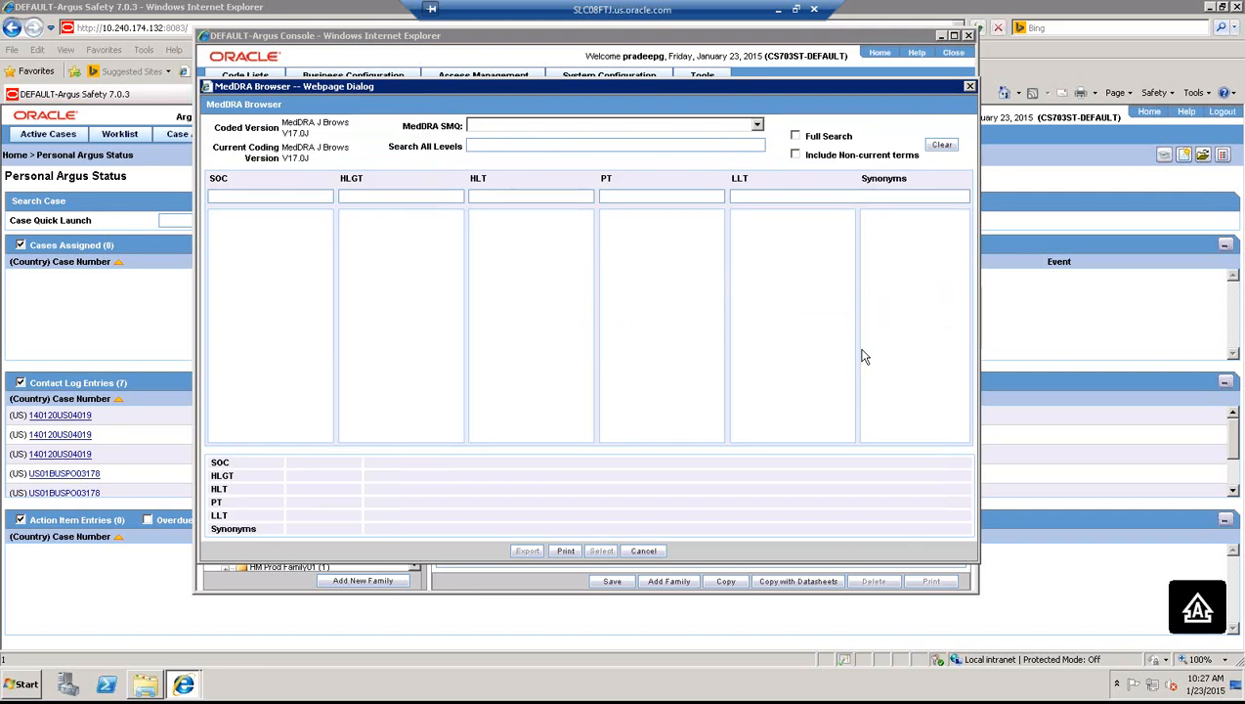
click(765, 196)
text(BLIND BOTH EYES)
key(Return)
click(771, 218)
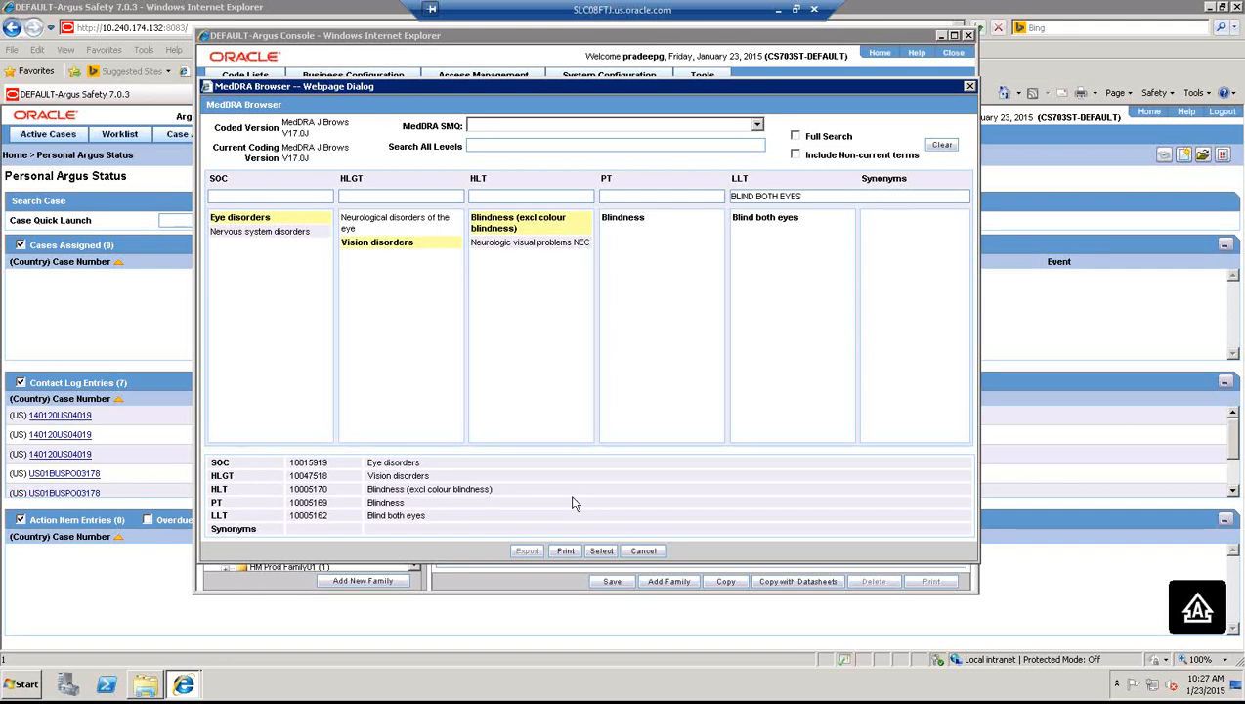
click(602, 551)
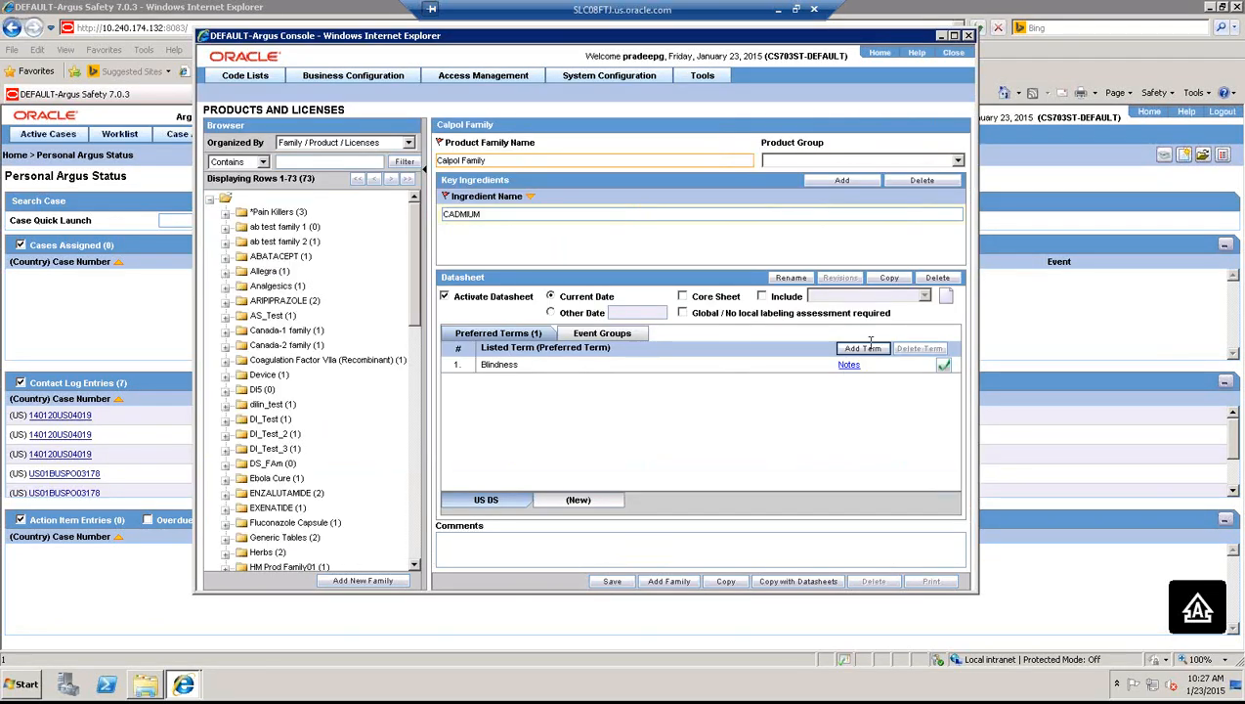
click(863, 348)
click(602, 552)
- Add Nasal discomfort to the datasheet through the lowest level term 'sore nose'
click(864, 349)
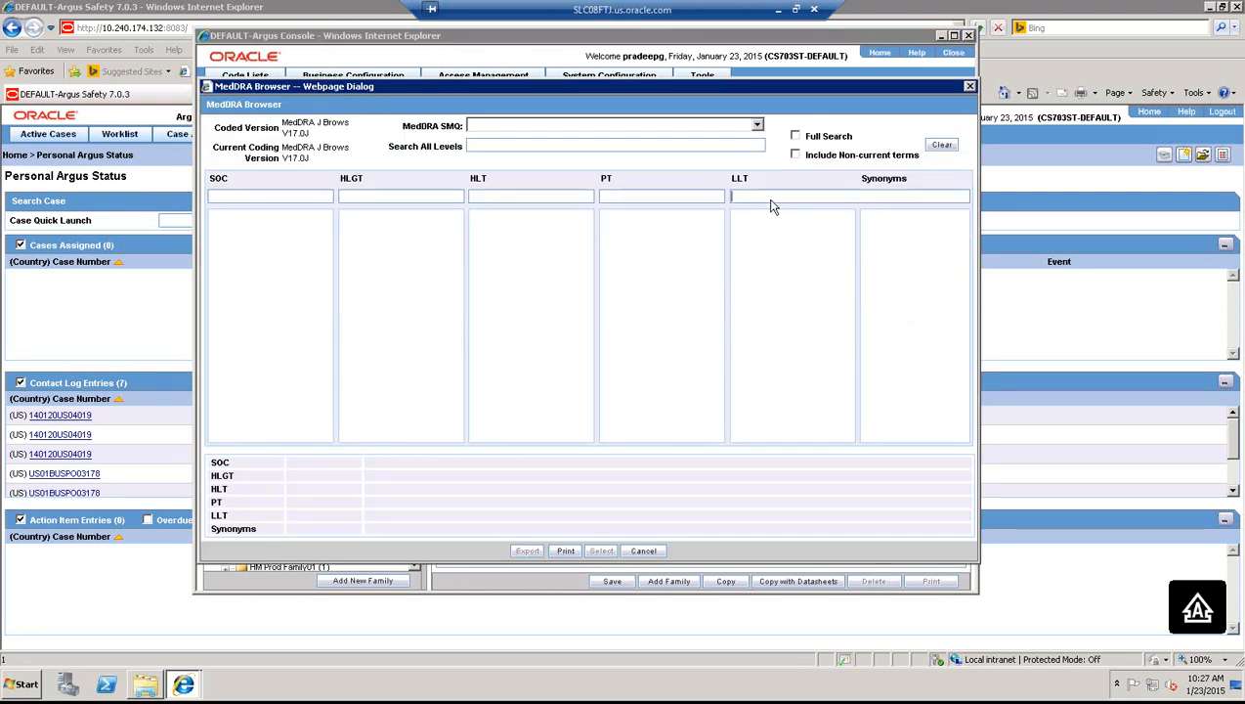
key(Caps_Lock)
text(sor)
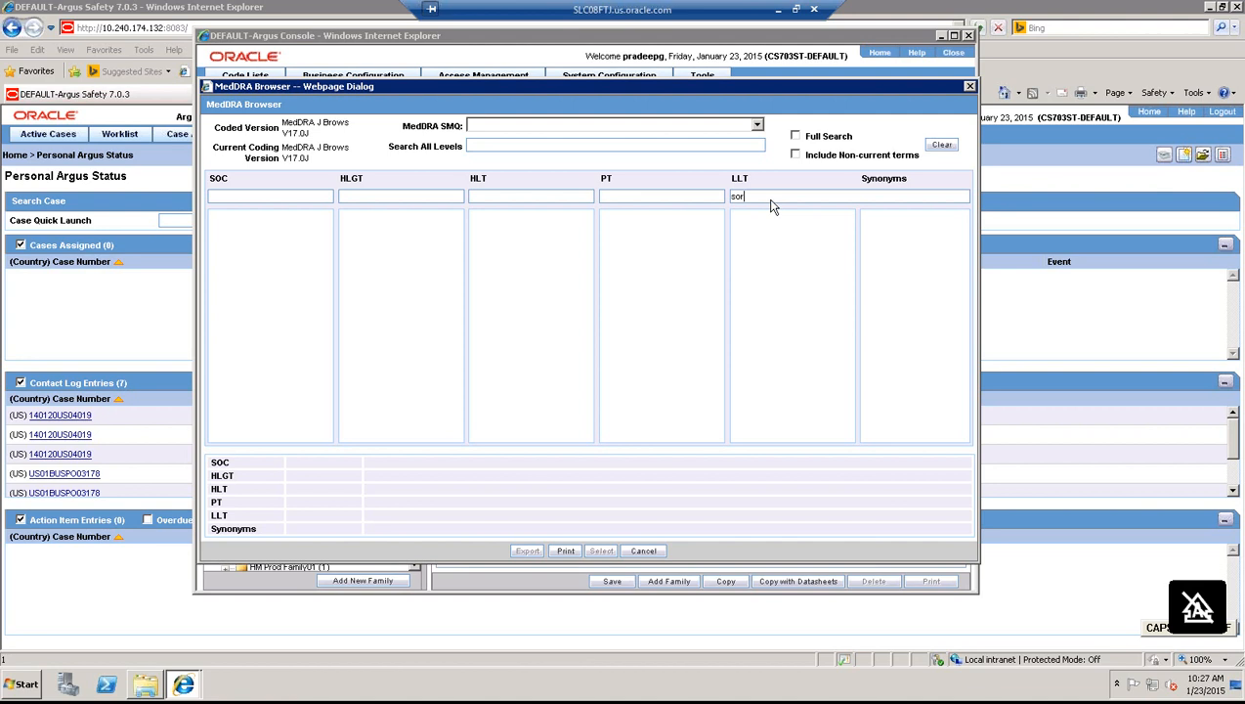
text(e nose)
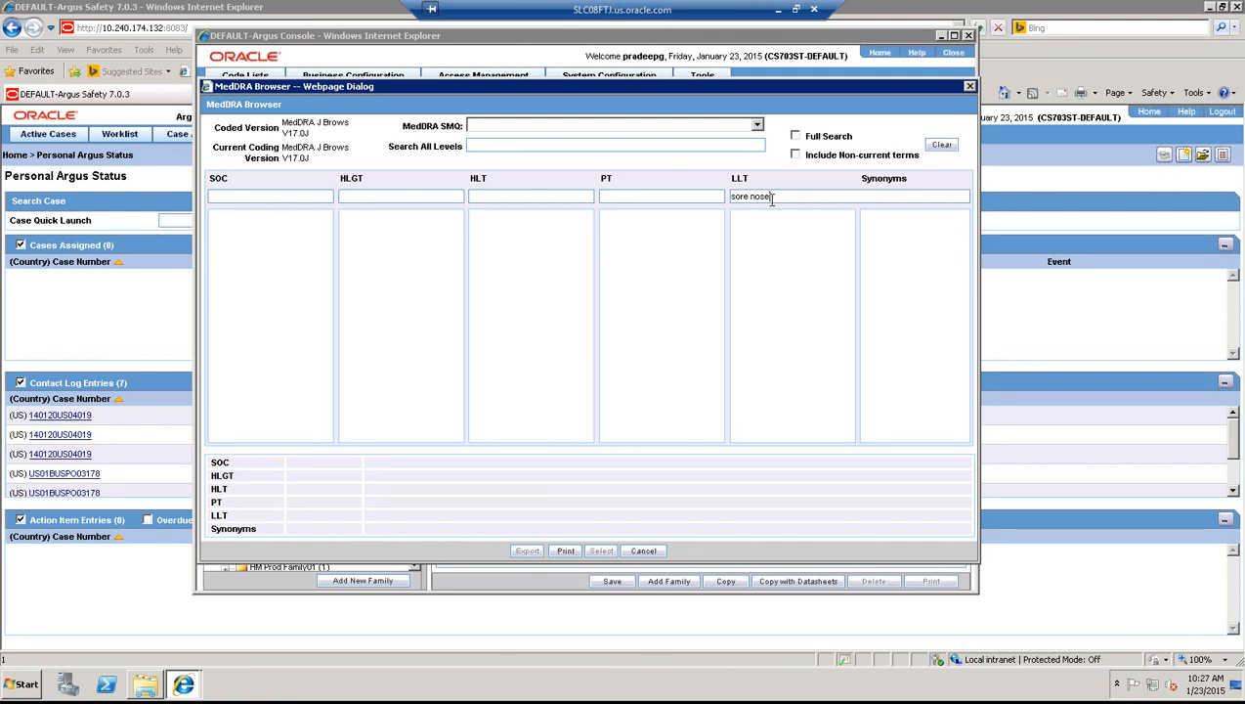
key(Return)
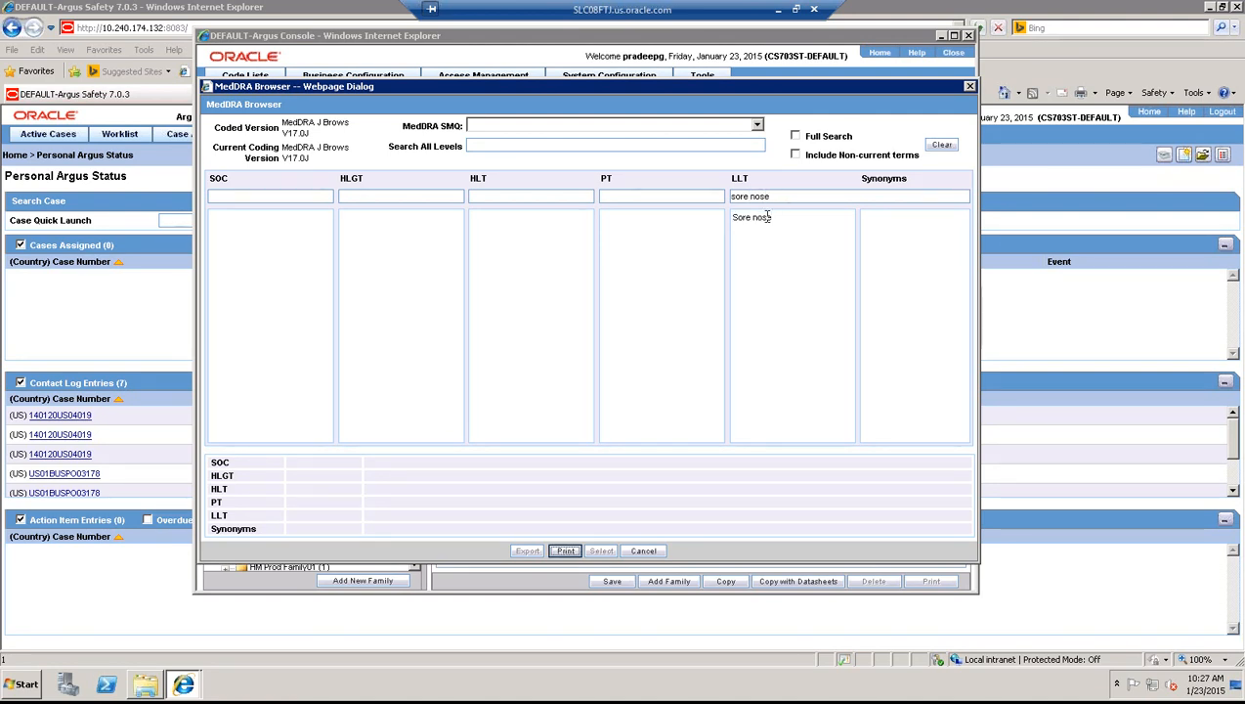
click(767, 217)
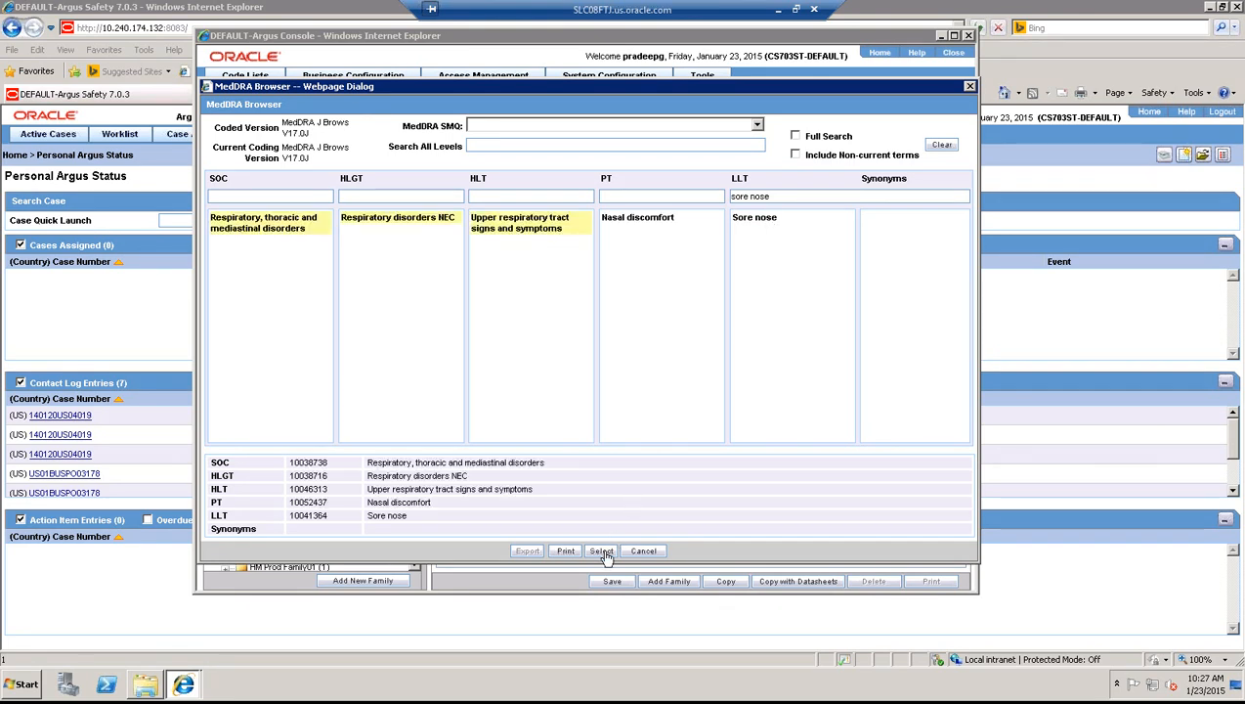
click(602, 552)
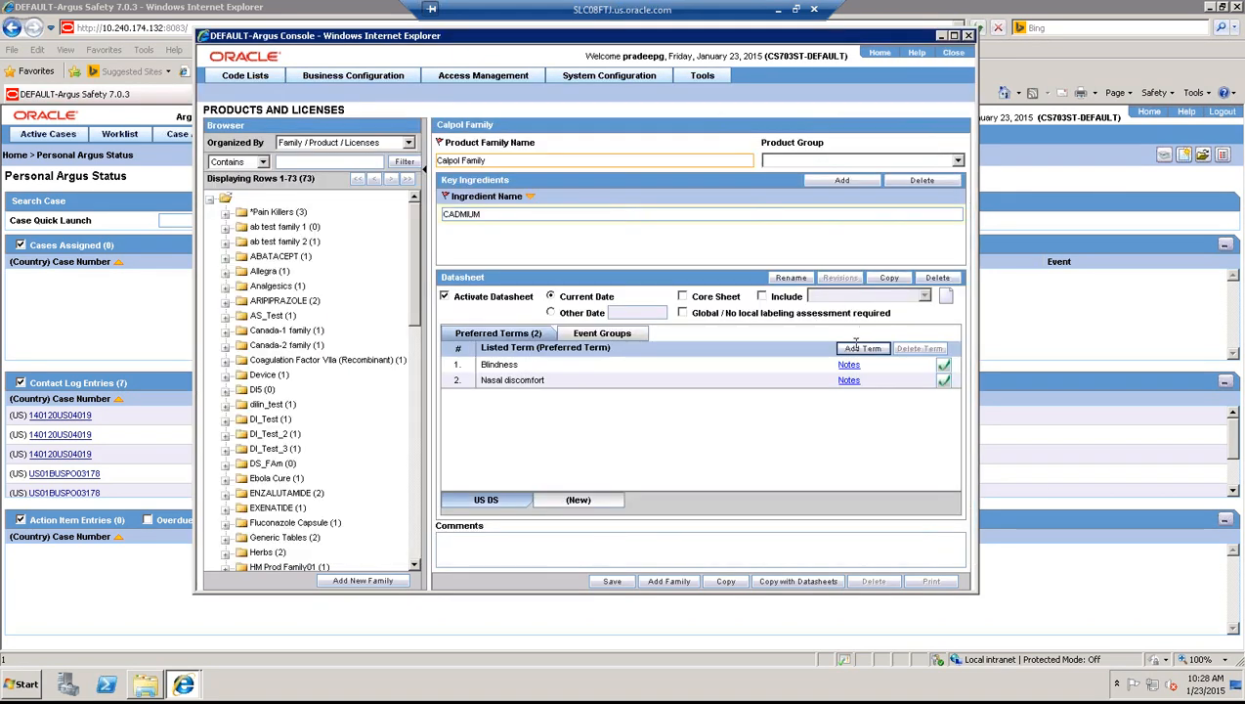
- Add Pain in extremity as a third US DS term via the 'Sore feet' result
click(853, 353)
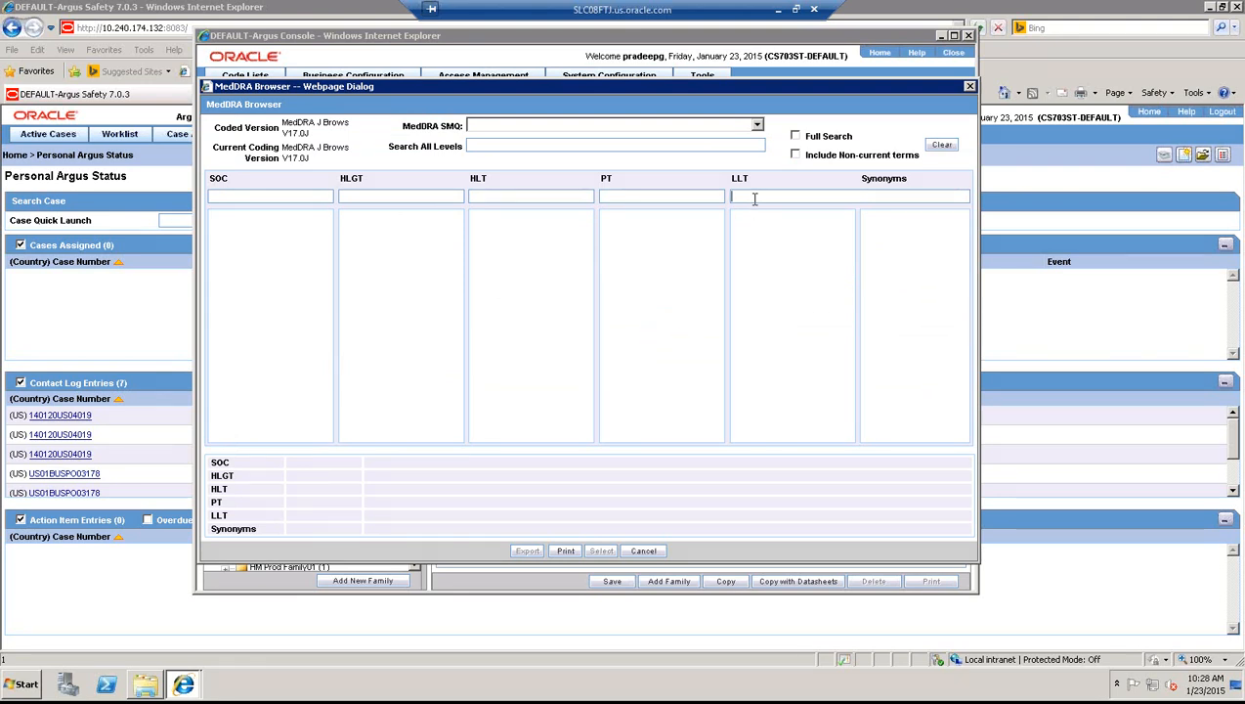
text(sore th)
text(et)
click(754, 218)
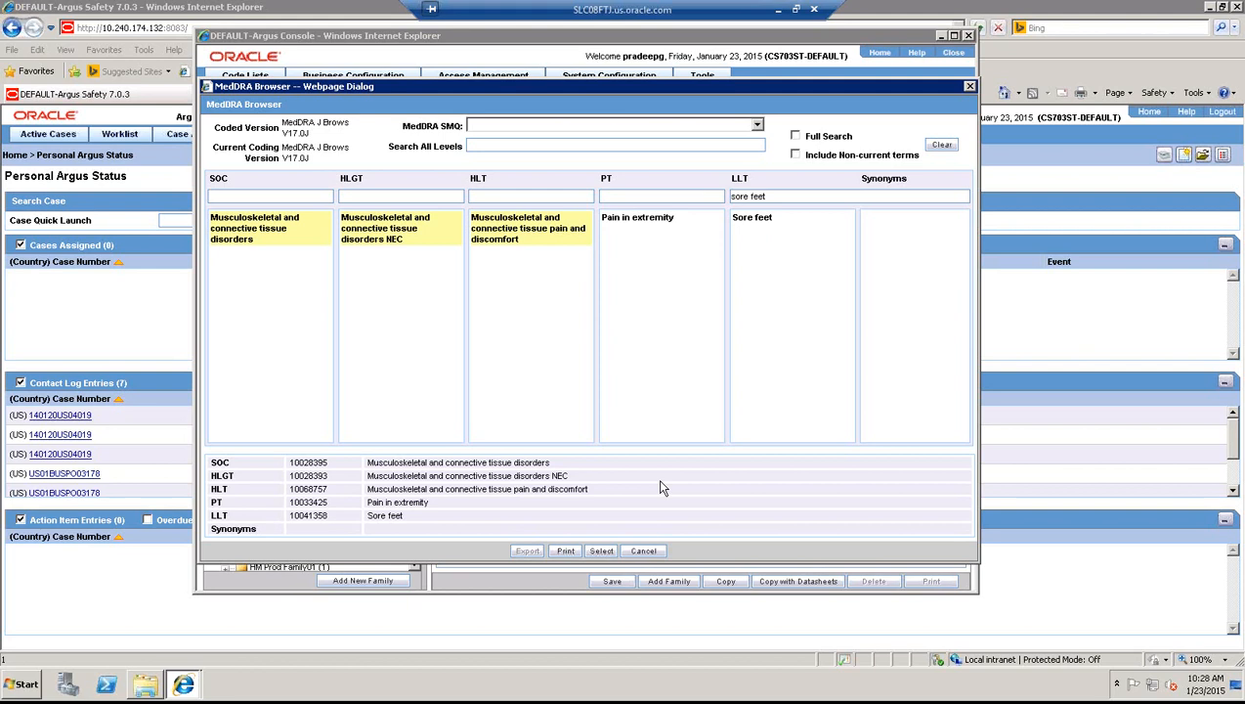
click(601, 550)
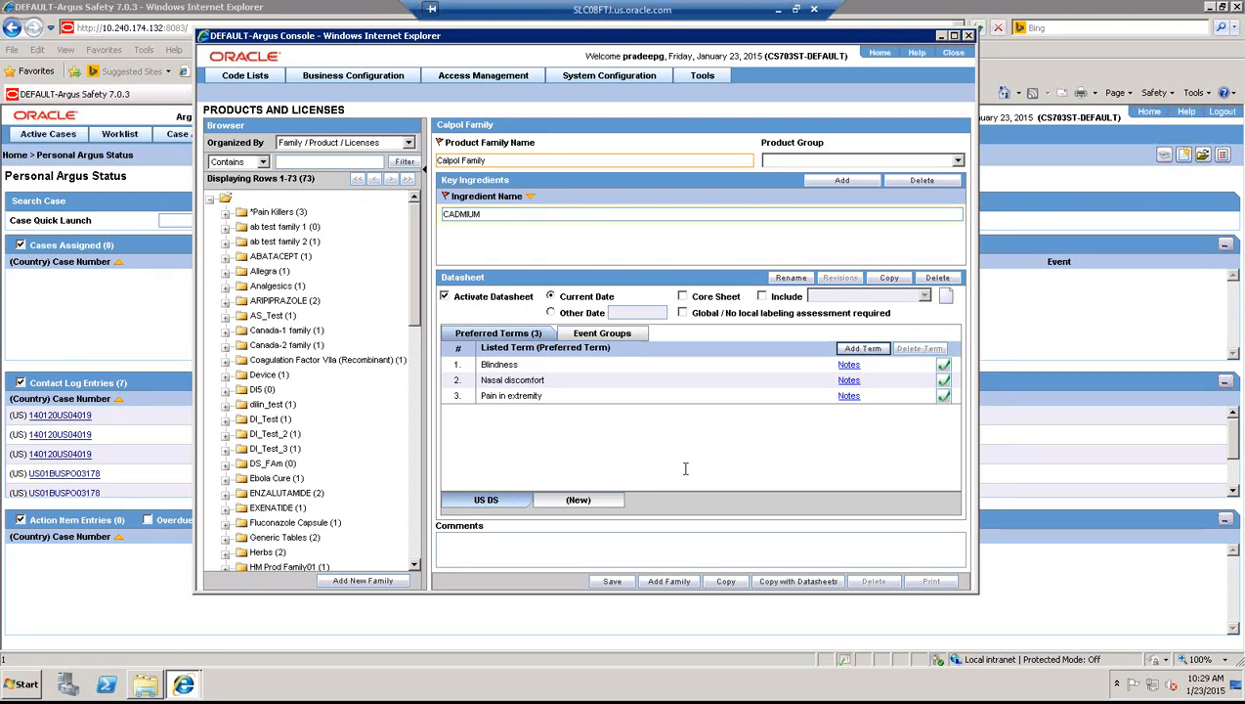
- Save the Calpol Family setup and acknowledge the 'Family has been saved' message
click(611, 583)
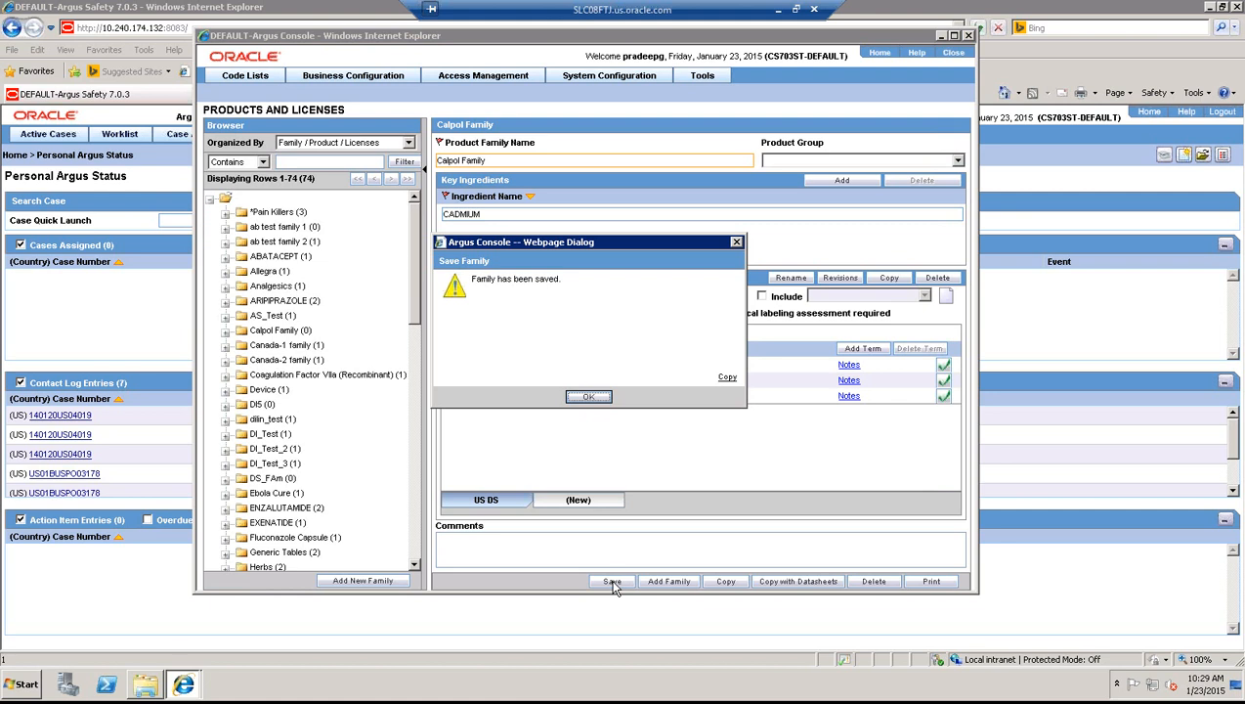
click(589, 397)
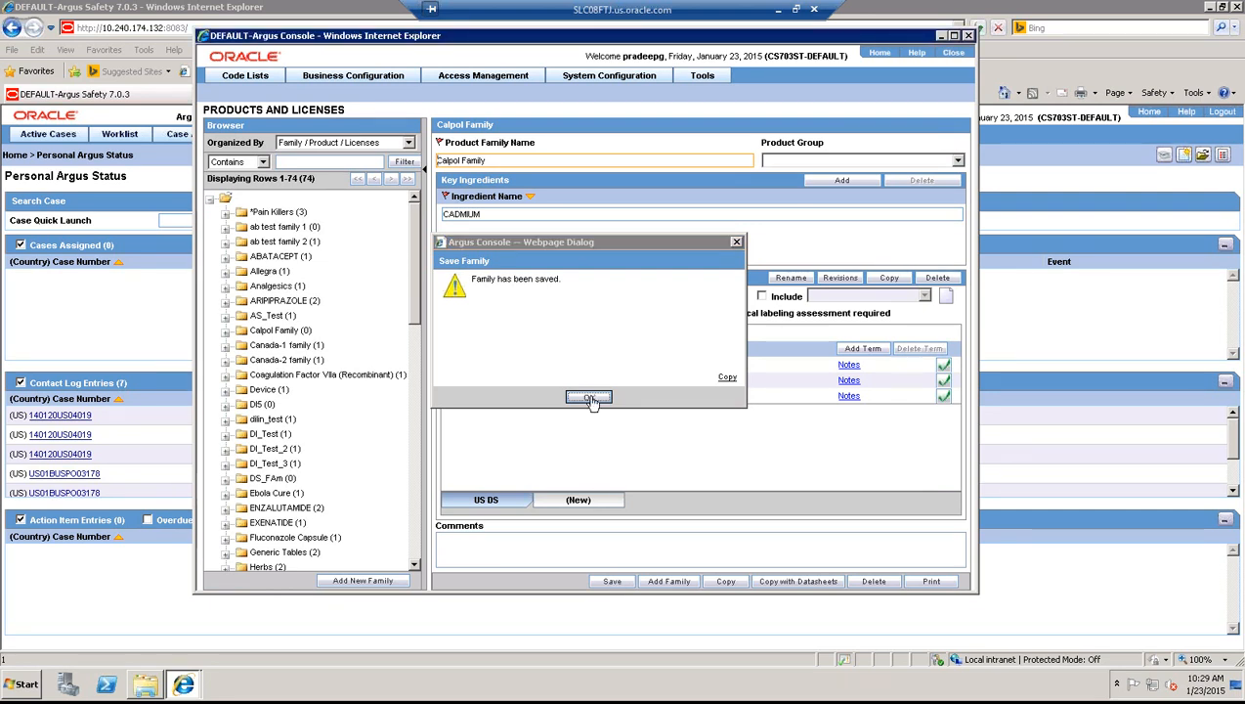
click(795, 9)
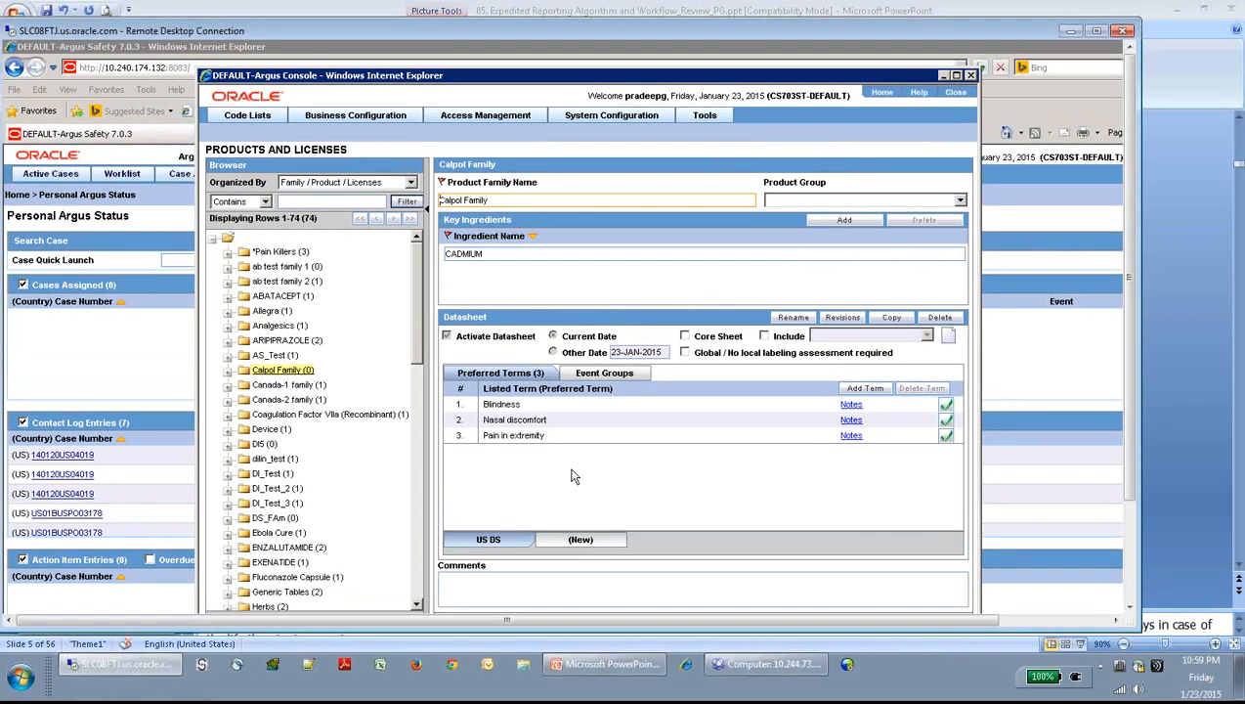
click(608, 671)
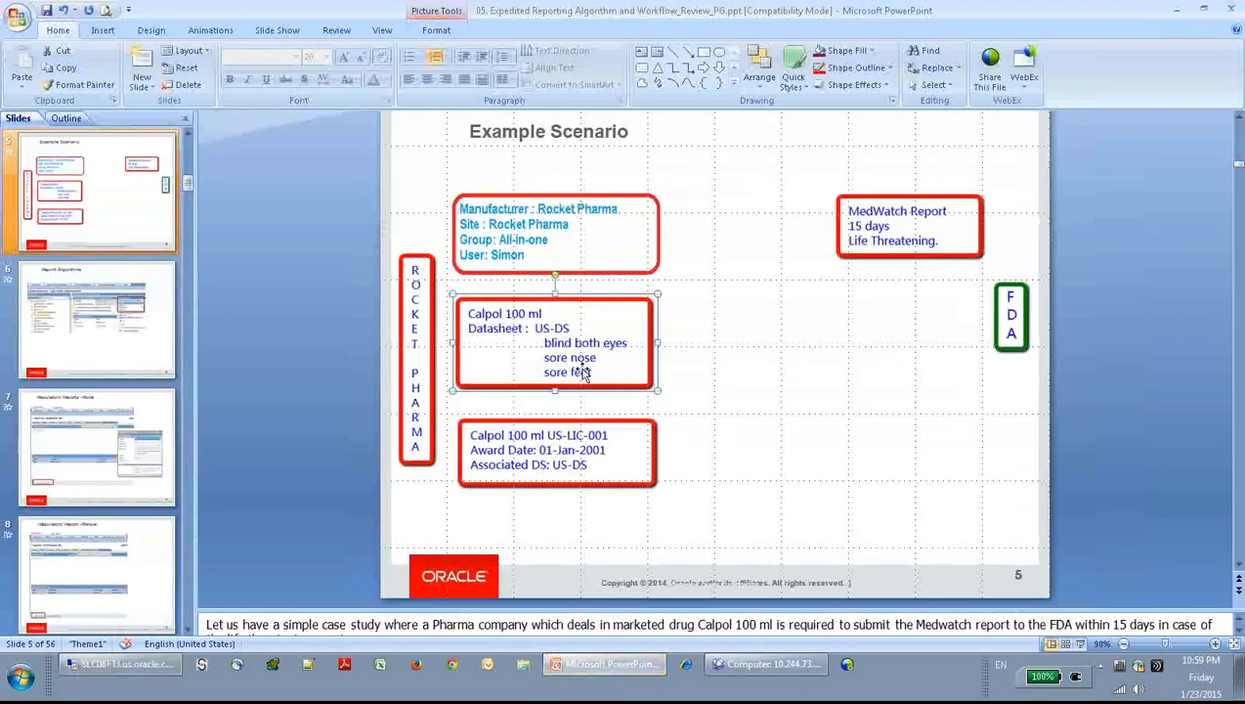
click(568, 454)
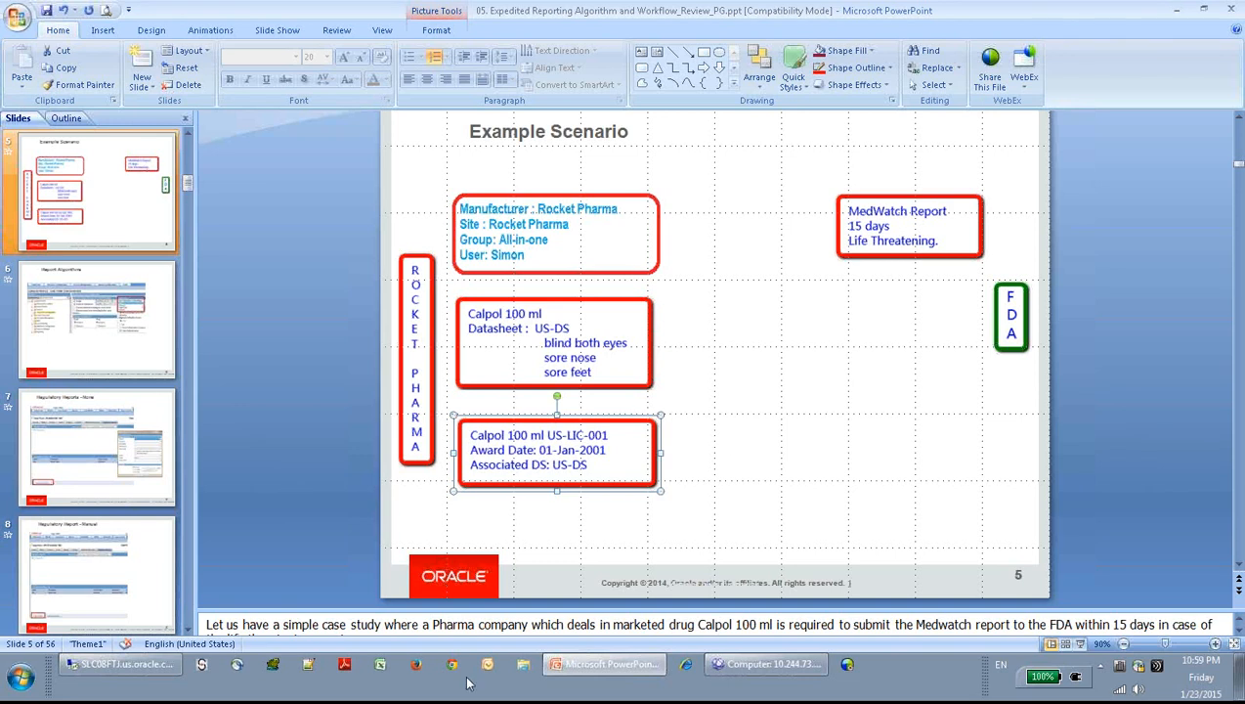
mouse_move(137, 664)
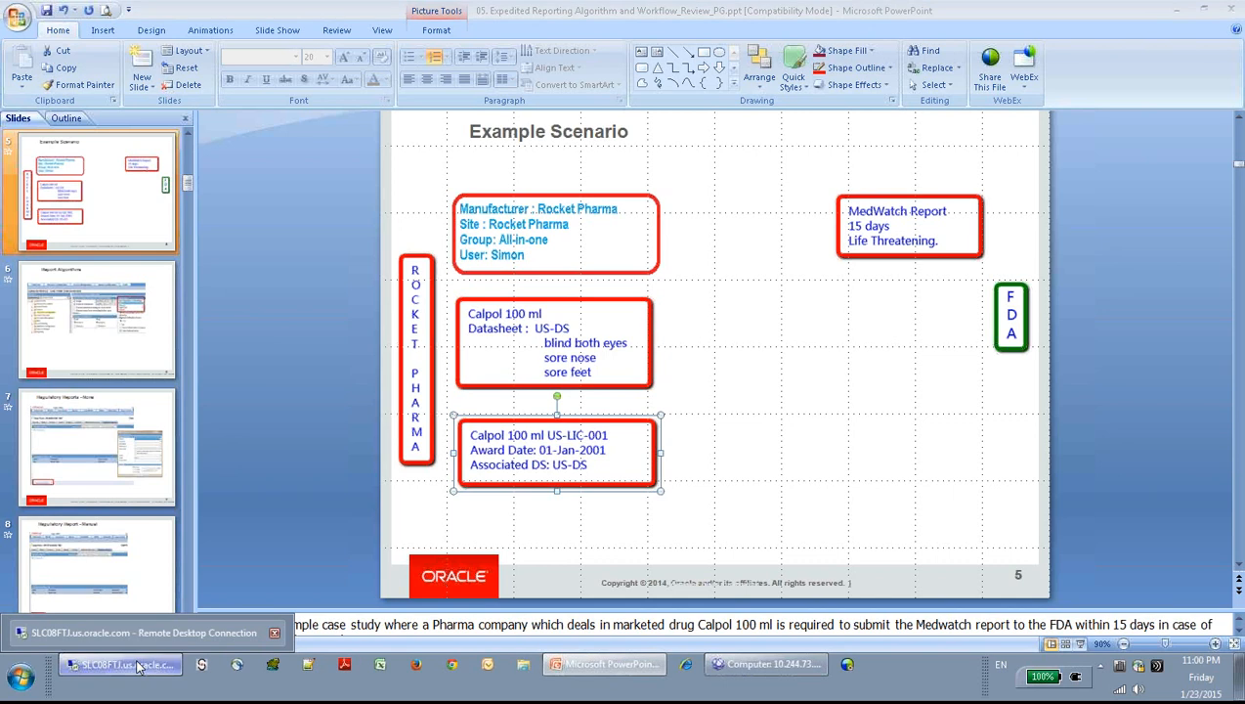
click(136, 665)
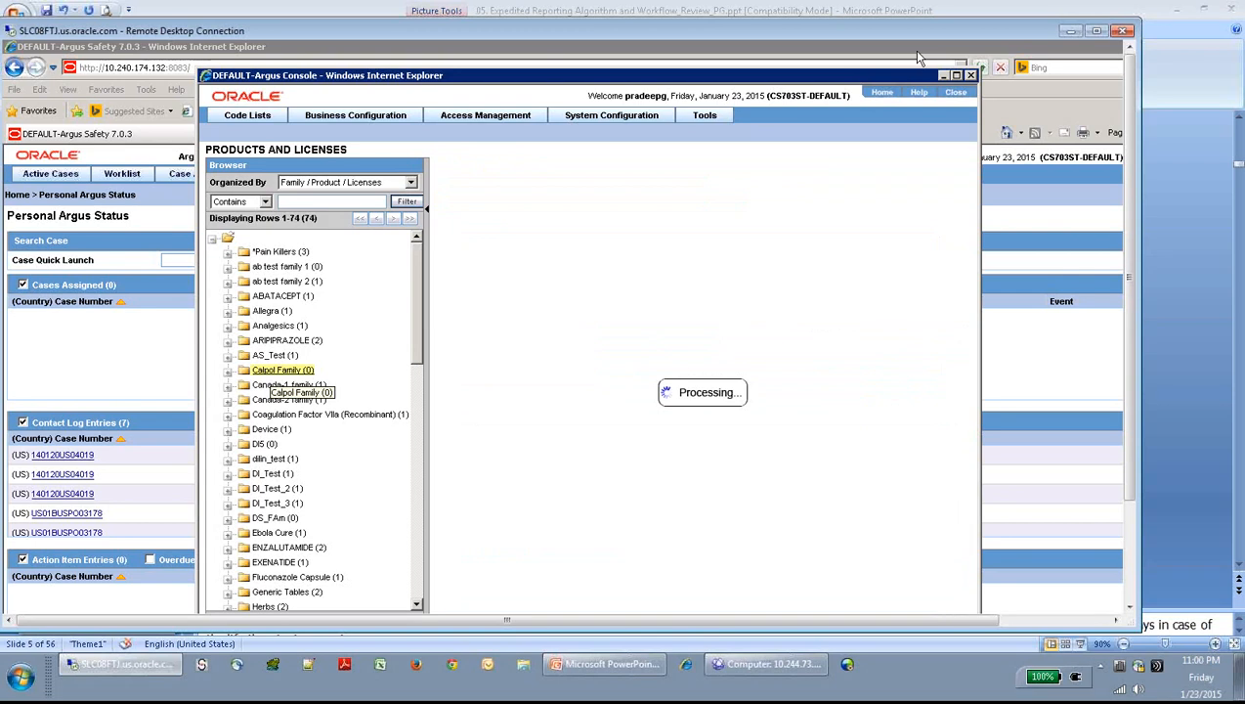
- Start a blank new product under Calpol Family, prefilled with CADMIUM as key ingredient
drag(921, 73, 823, 64)
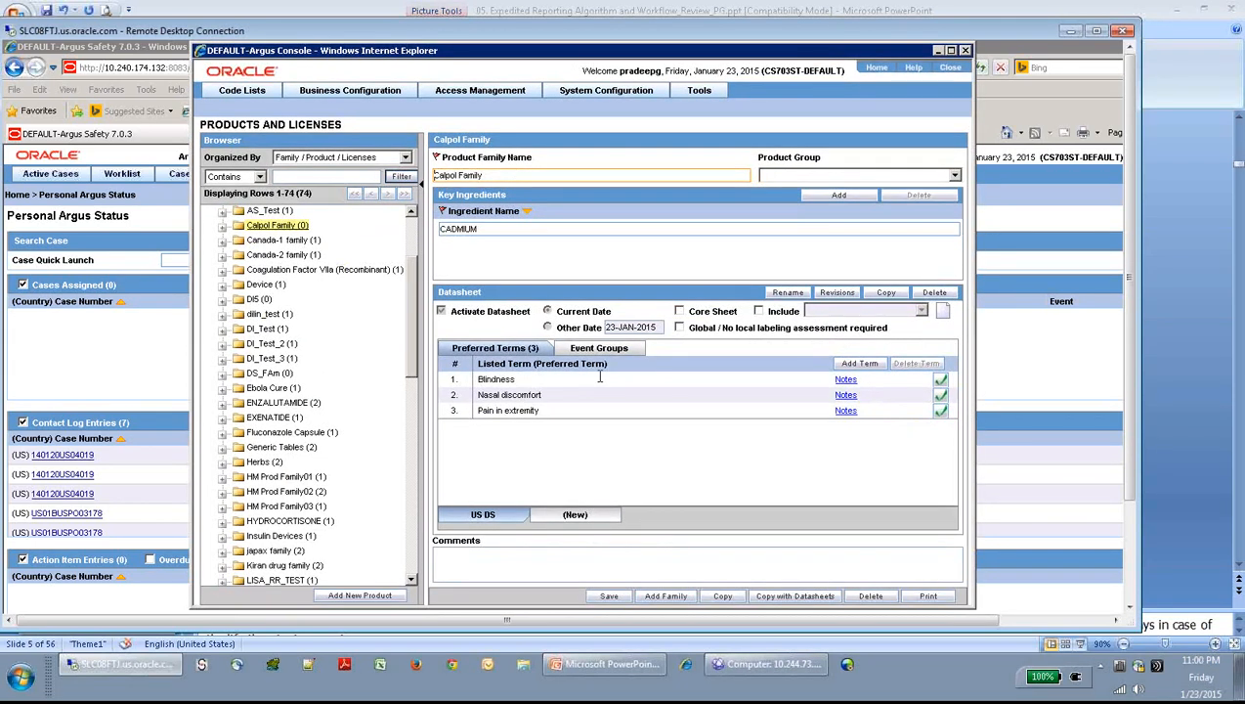
click(368, 597)
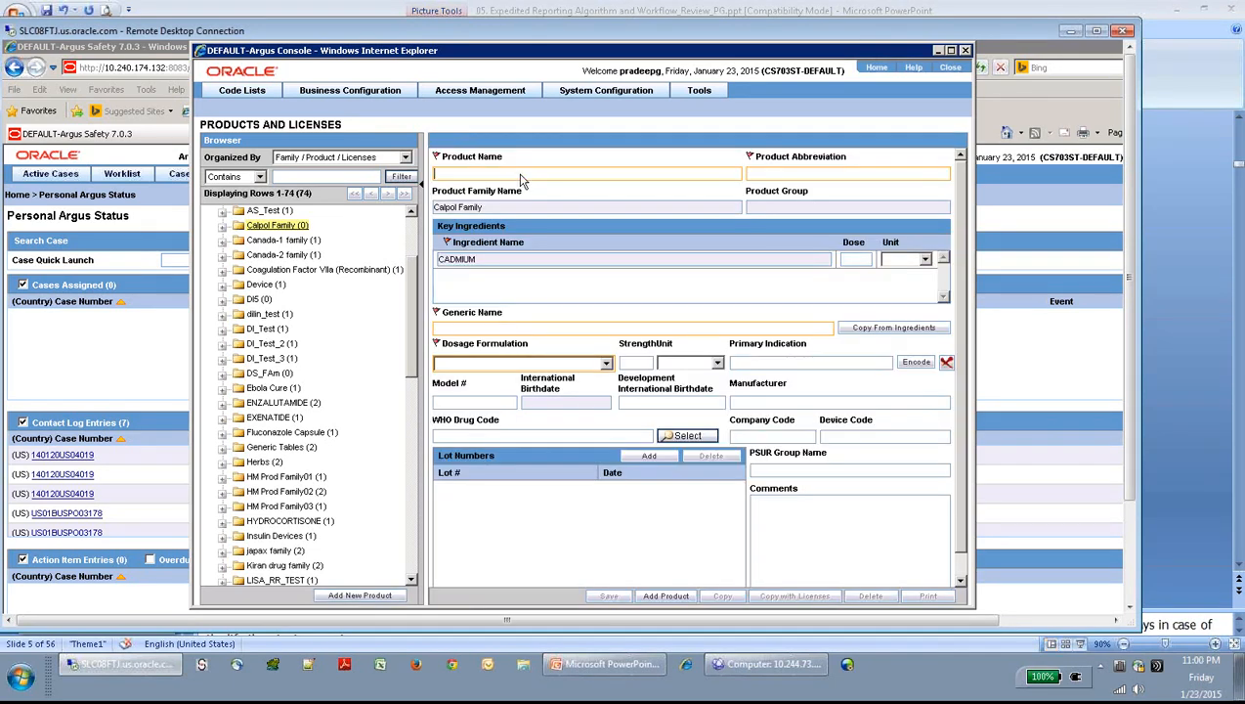
- Enter product name Calpol 100 ml, abbreviation cal, CADMIUM dose 100 ml, and copy the generic name
text(C)
text(a)
text(lpol 100)
text( m)
text(l)
text(c)
text(al)
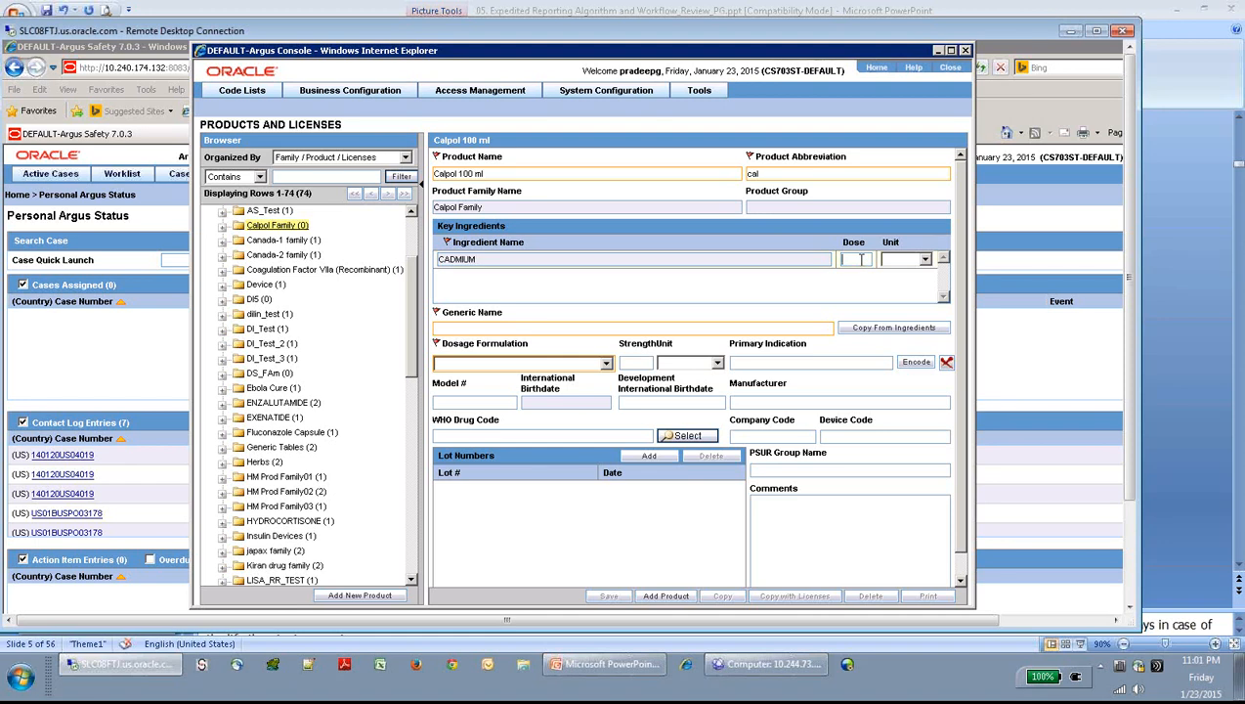
click(858, 259)
text(100)
click(925, 259)
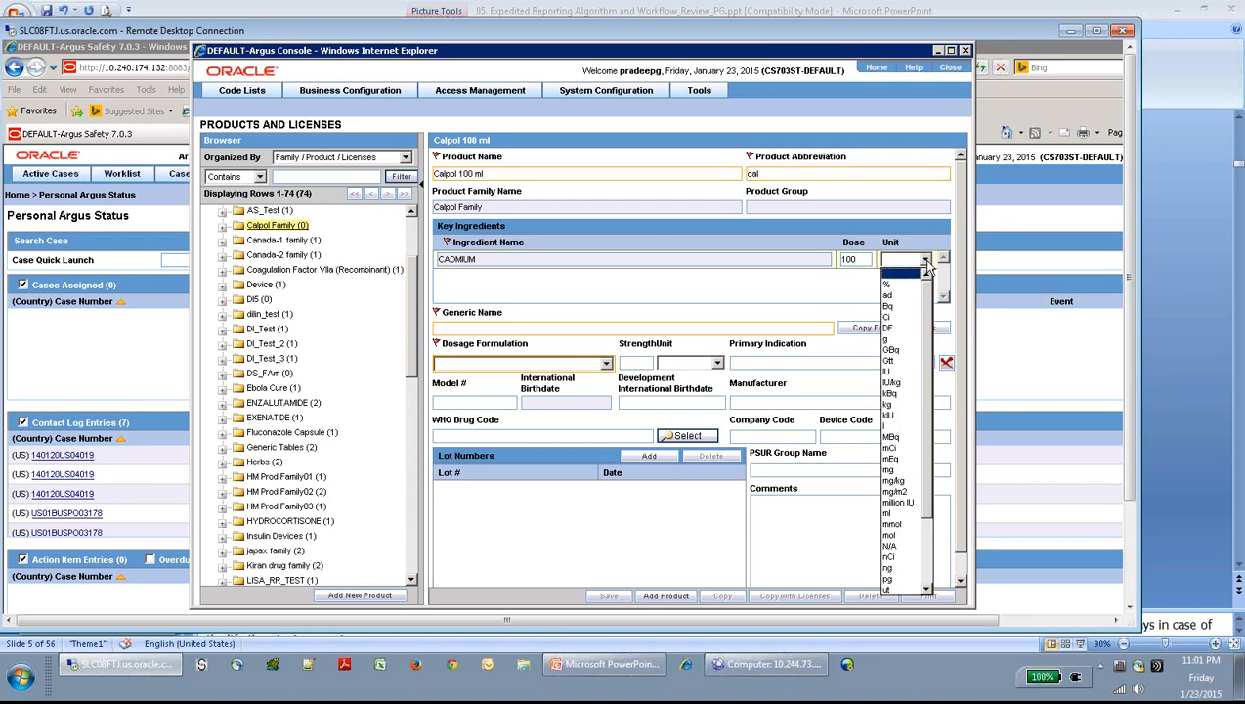
click(894, 515)
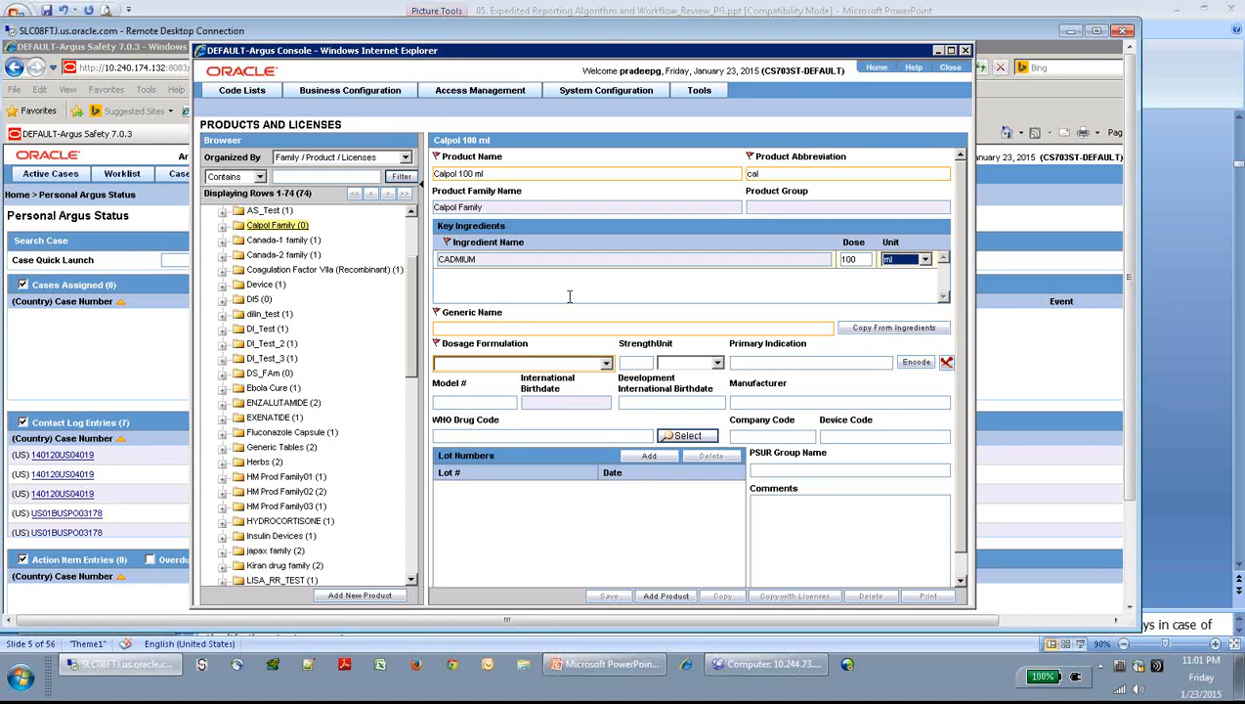
click(444, 287)
click(866, 328)
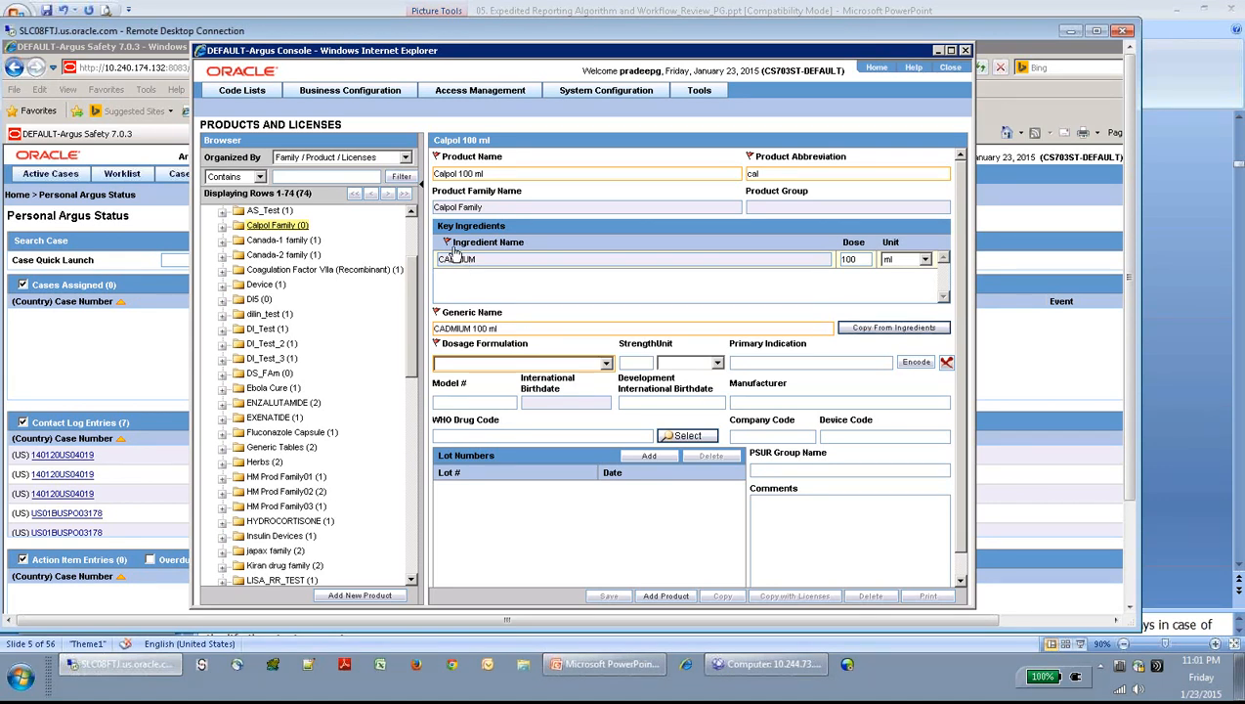
- Set the dosage formulation to Liquid
click(606, 364)
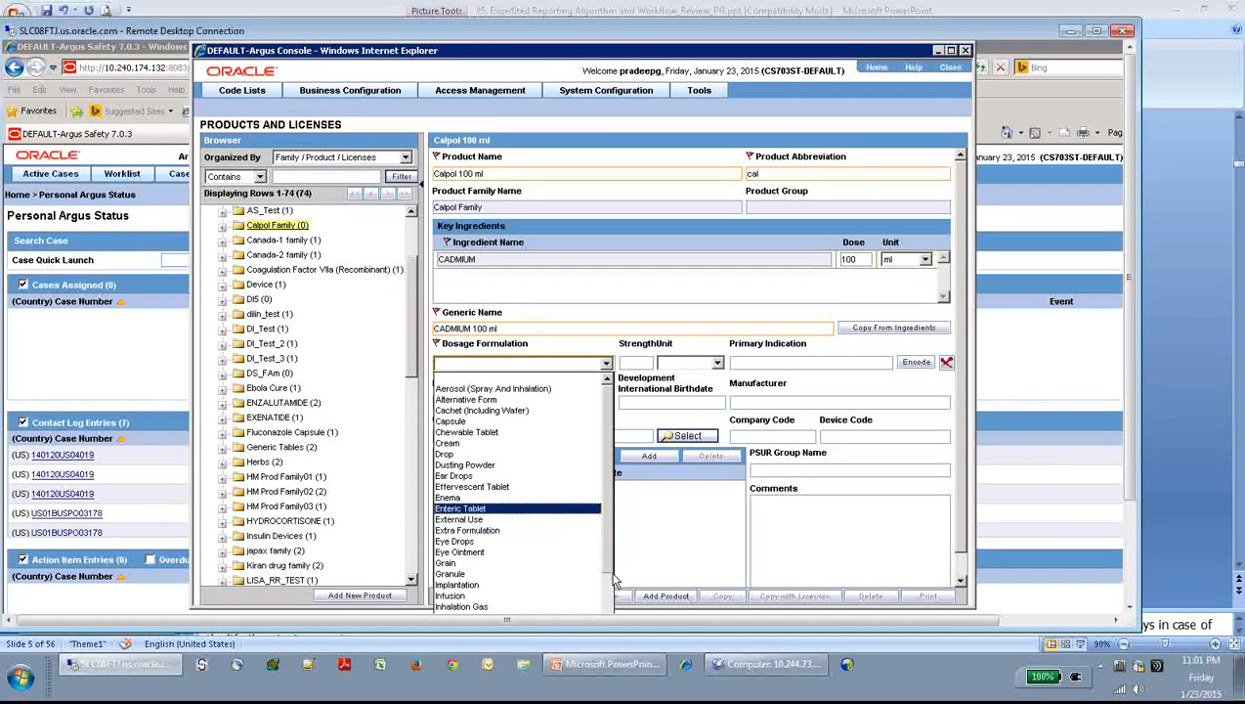
scroll(610, 607, down, 2)
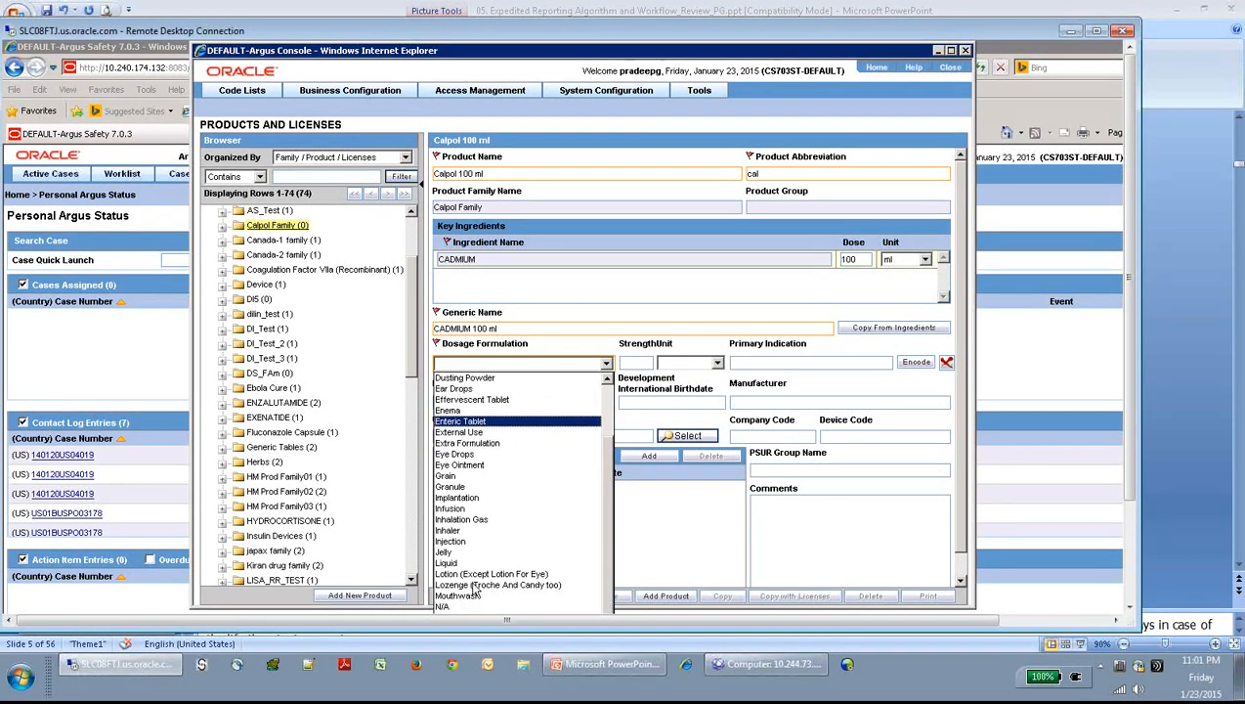
scroll(475, 588, down, 3)
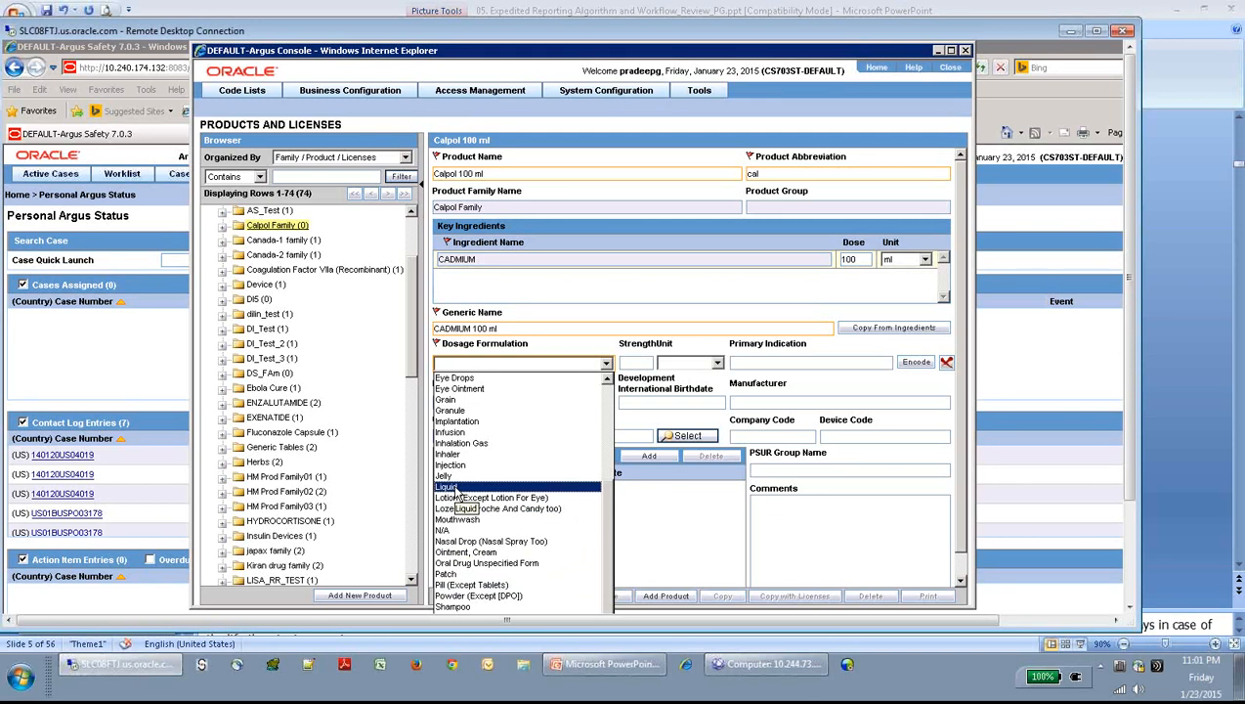
click(450, 486)
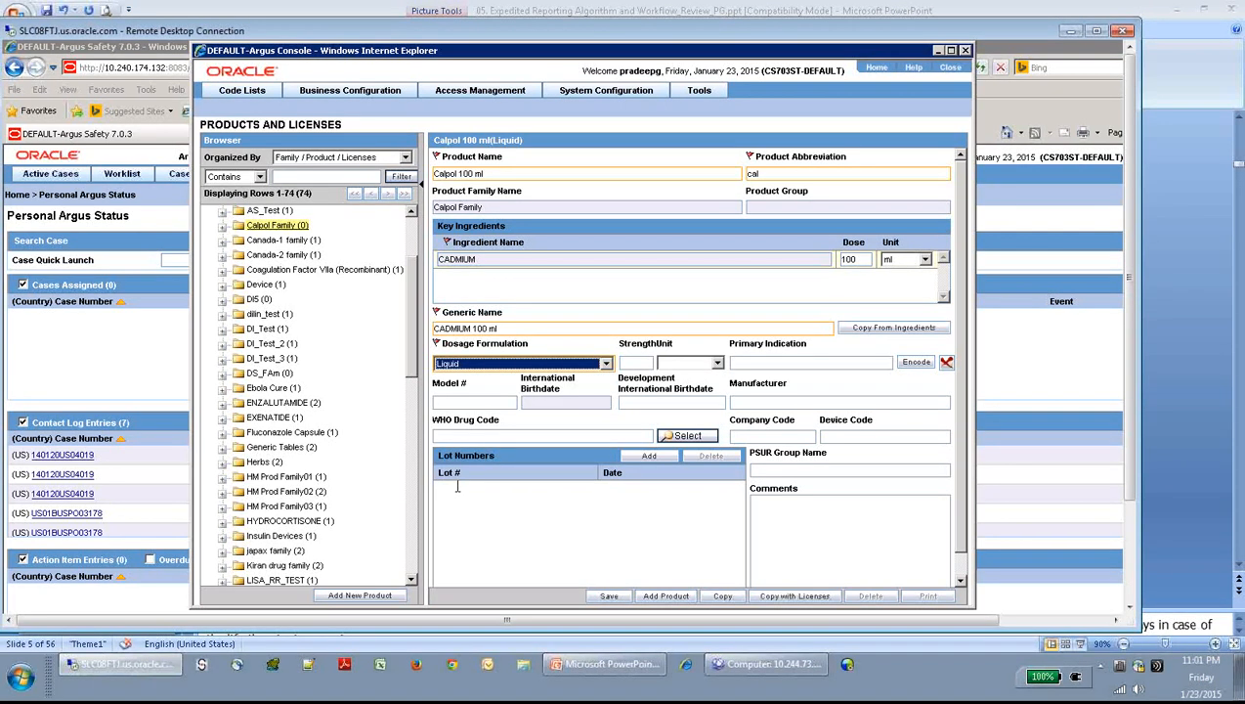
- Set the product strength to 100 ml, keeping the details when the Unsaved Changes dialog appears
click(632, 363)
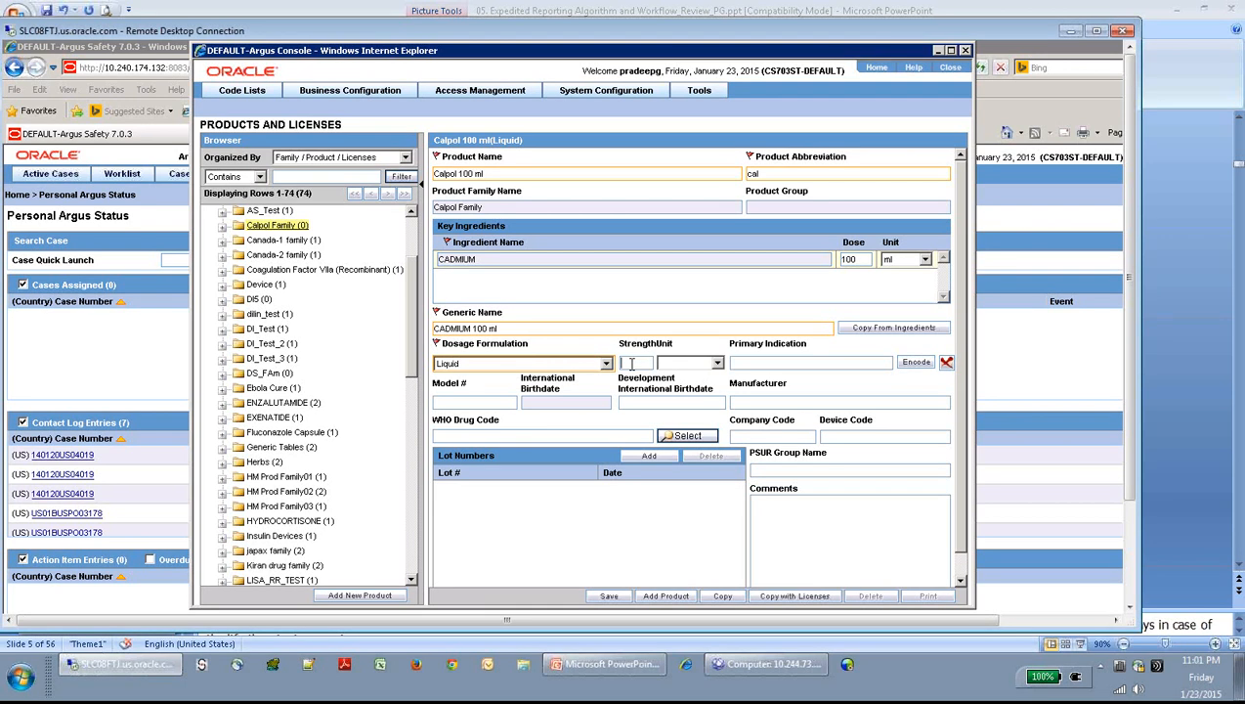
text(100)
click(717, 362)
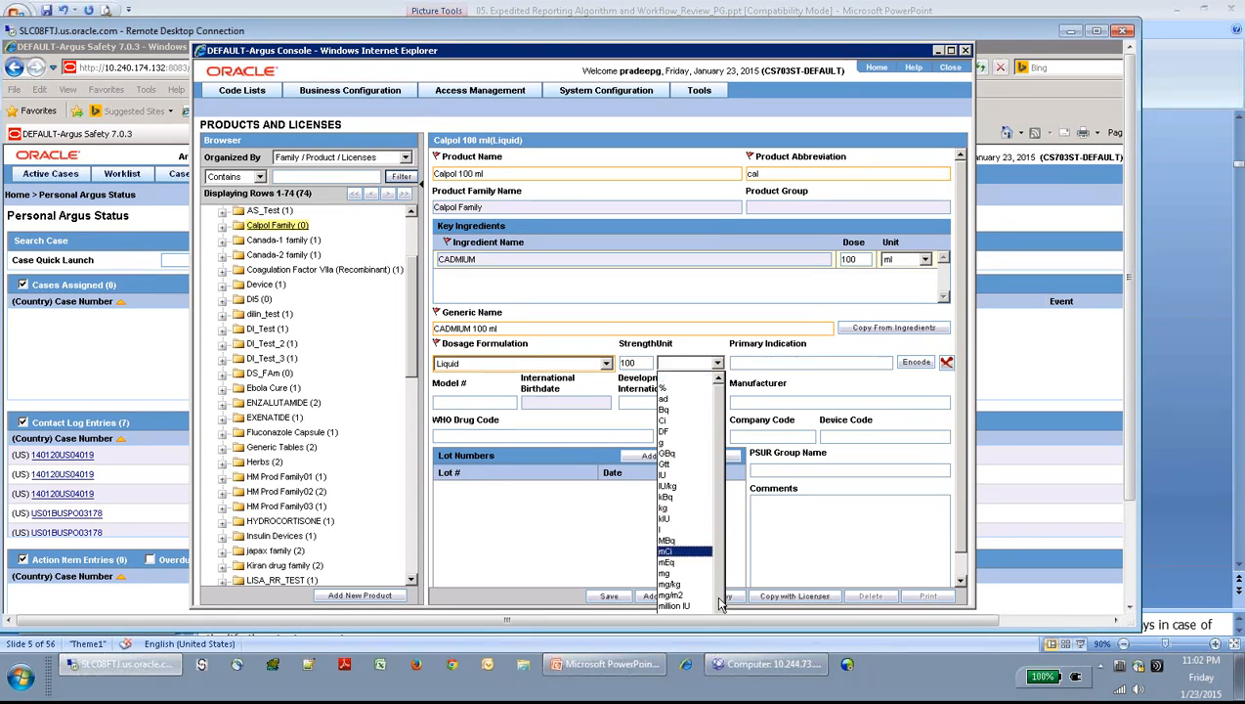
drag(721, 601, 721, 604)
key(Down)
key(Down)
key(Down)
key(Down)
key(Down)
key(Down)
key(Down)
key(Down)
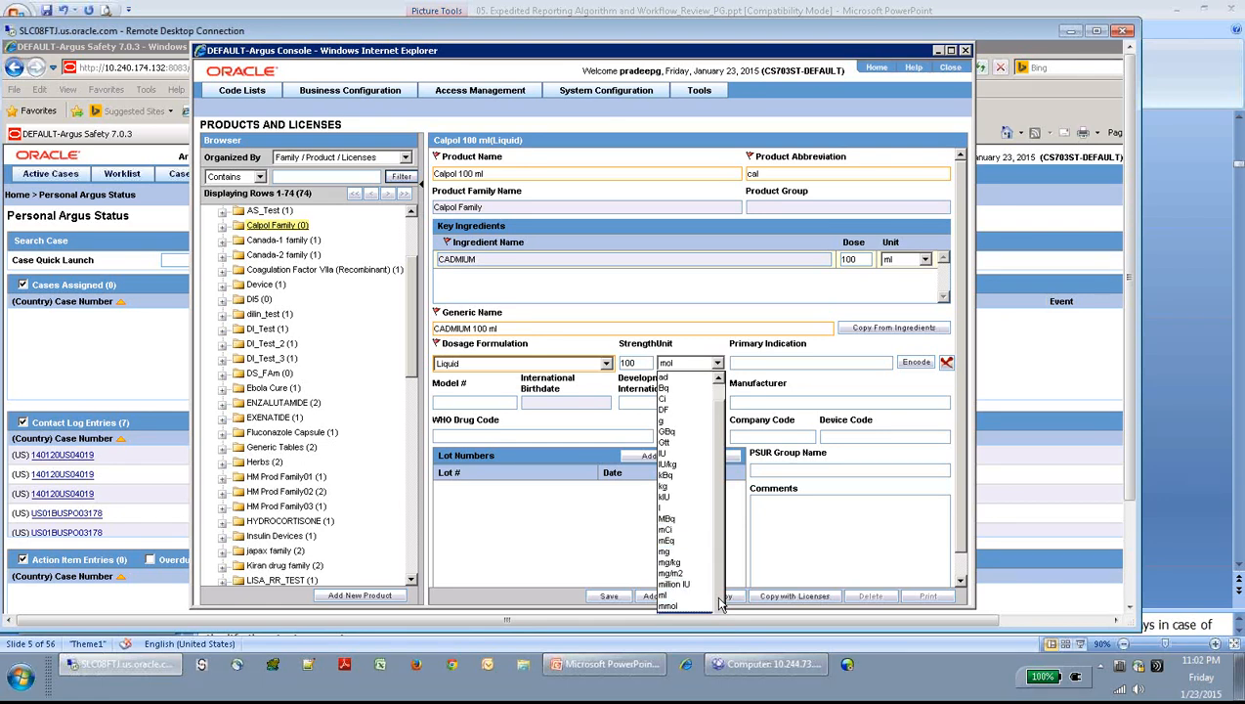
key(Down)
key(Down)
click(719, 364)
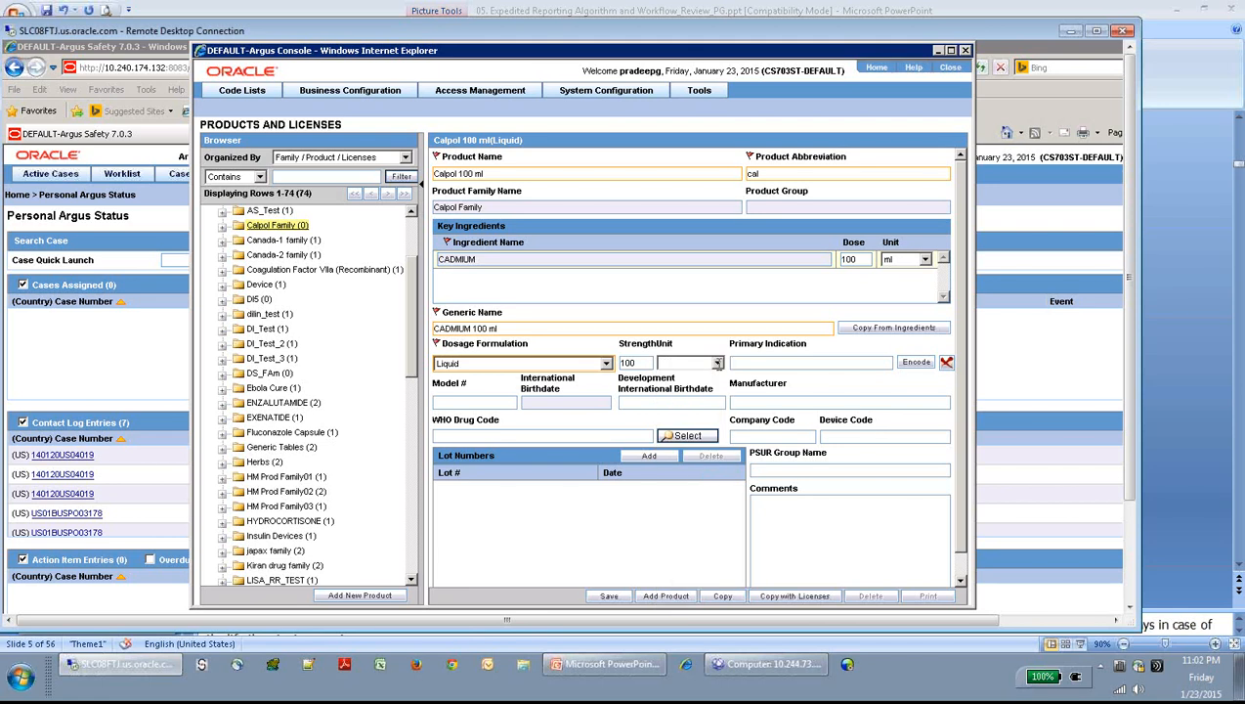
click(718, 364)
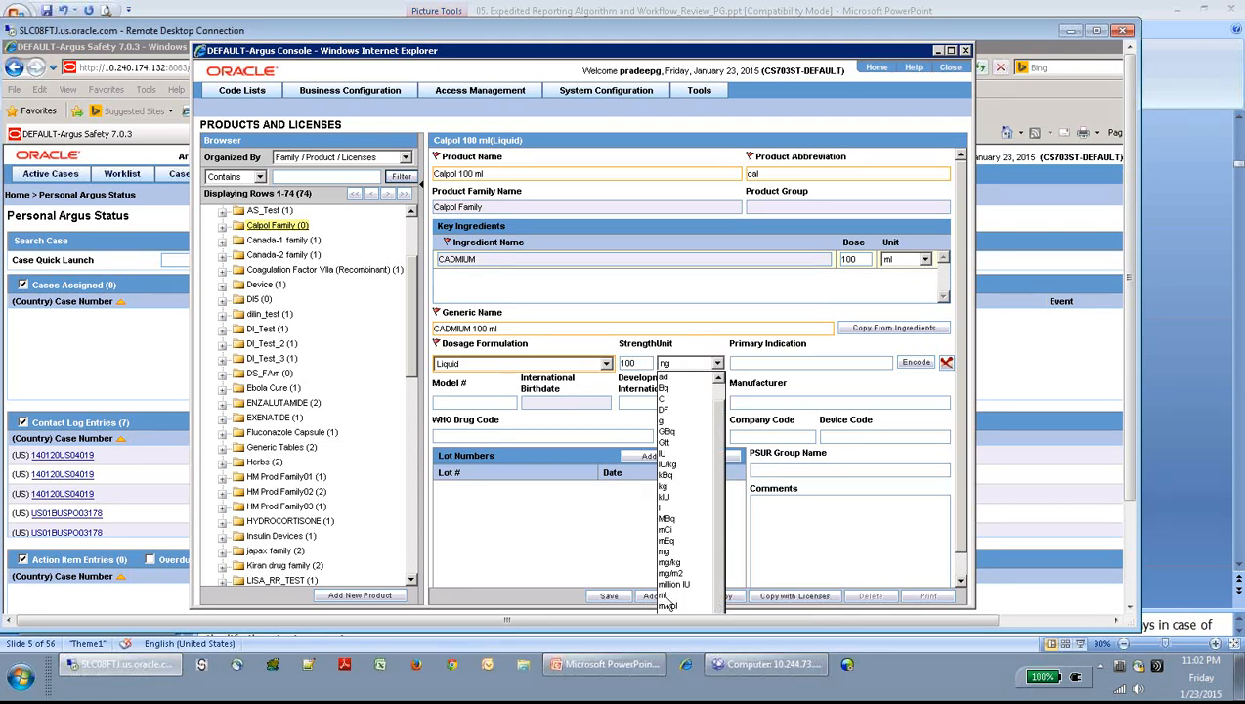
key(Up)
click(666, 596)
click(666, 595)
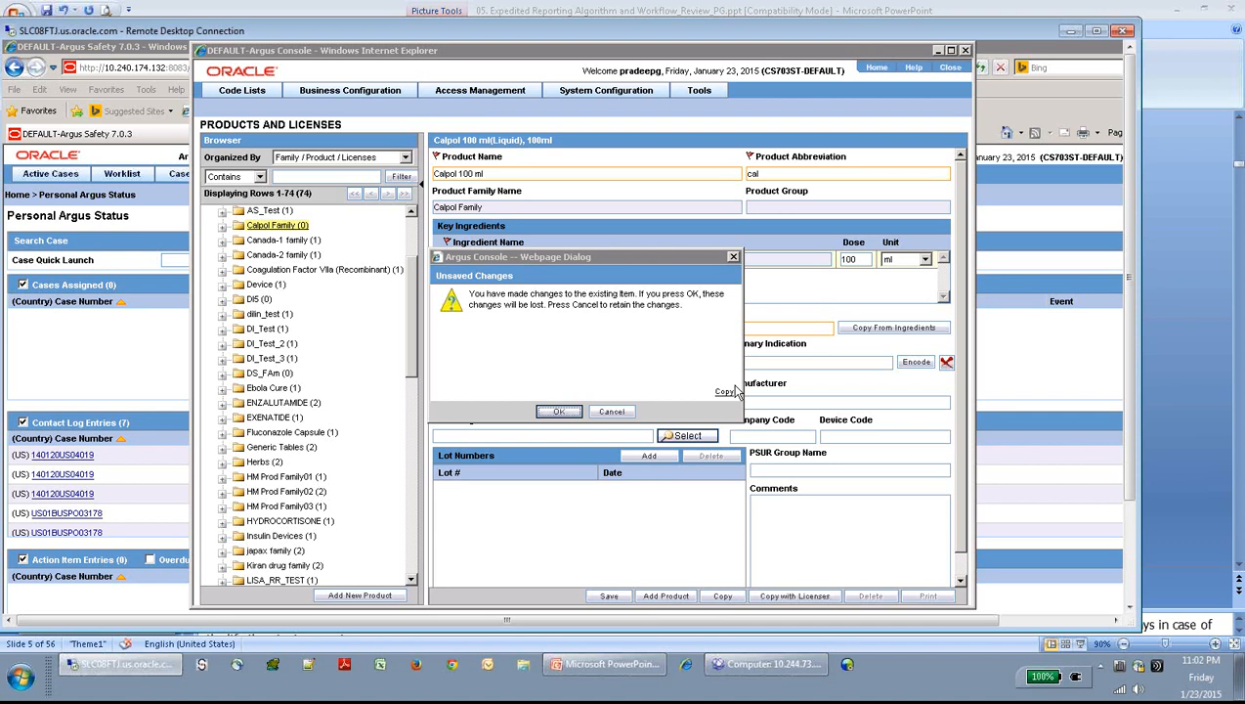
click(612, 412)
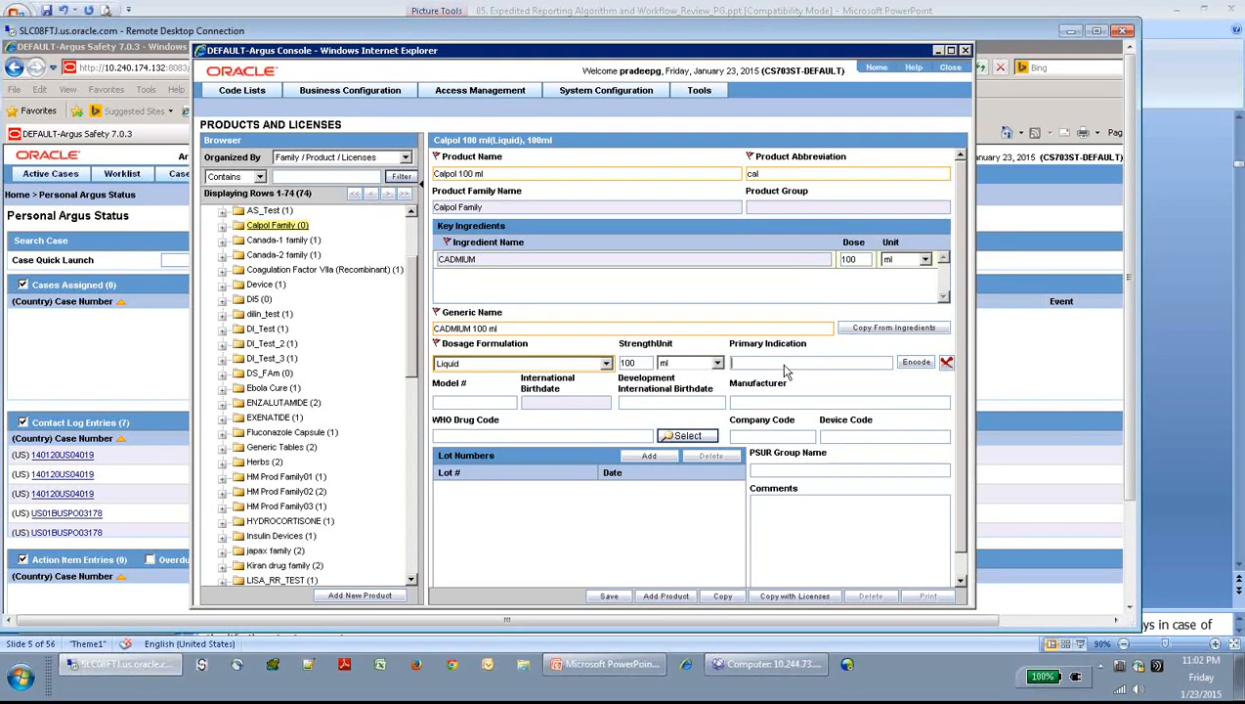
- Enter primary indication Cough, manufacturer Rocket Pharma, and a company code
click(787, 364)
text(cough)
key(Tab)
text(Rocket Pharma)
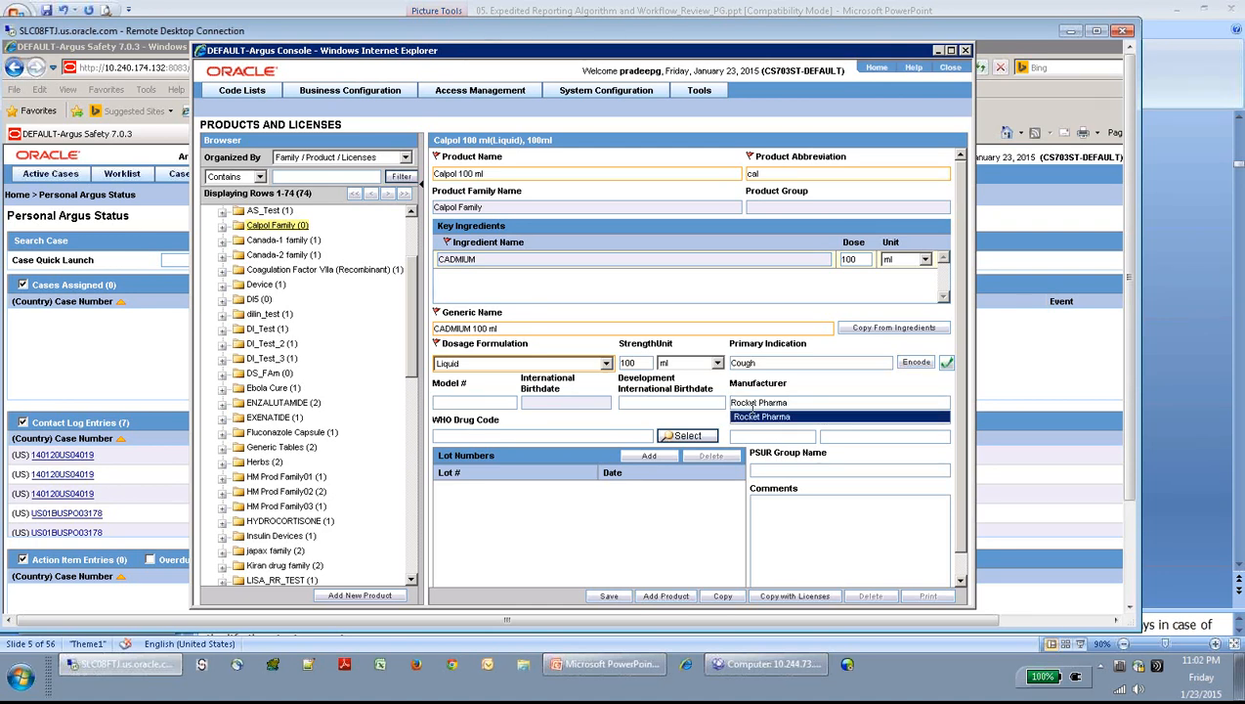
key(Tab)
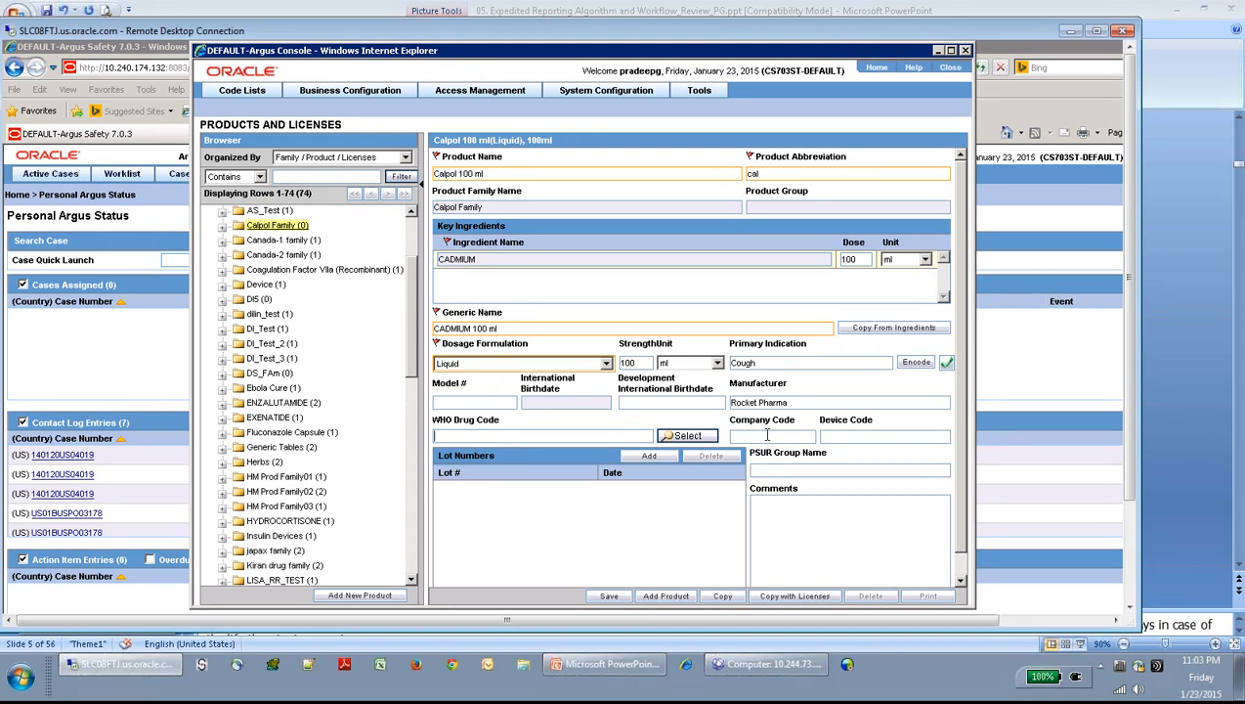
click(767, 434)
text(cap100)
key(BackSpace)
key(BackSpace)
key(BackSpace)
key(BackSpace)
text(l100)
- Save the Calpol 100 ml product and reopen its record under Calpol Family
click(615, 599)
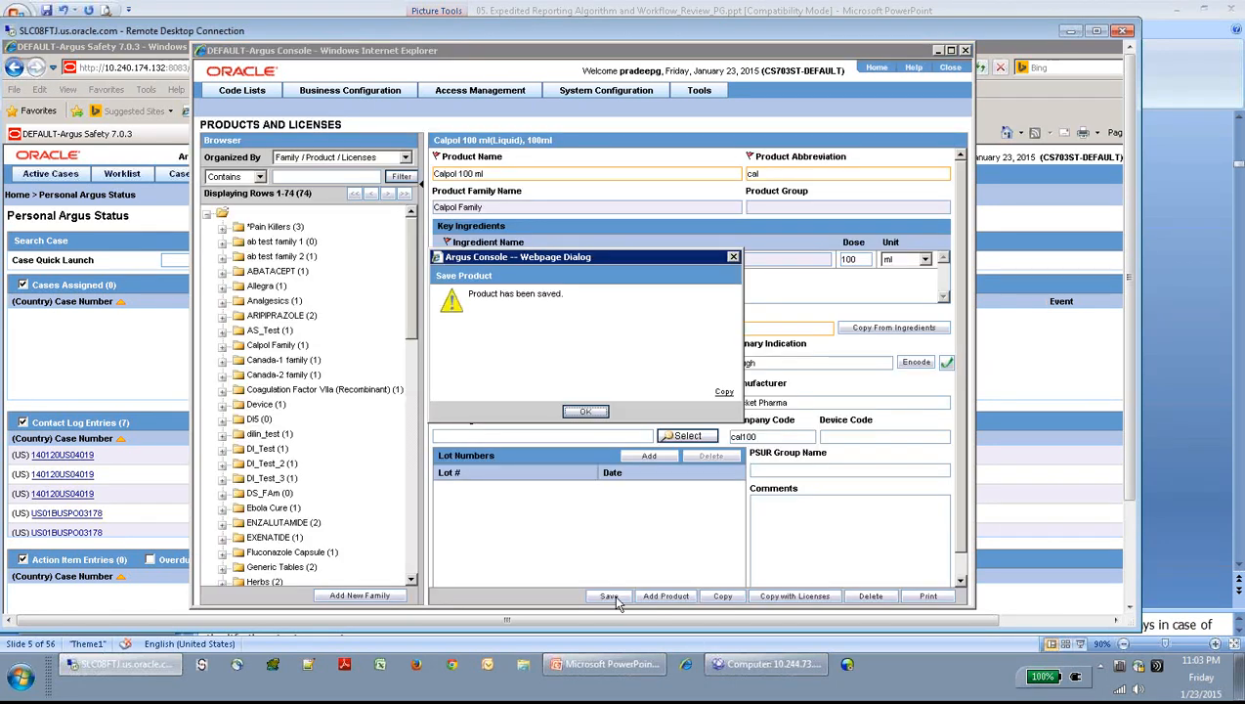
click(585, 412)
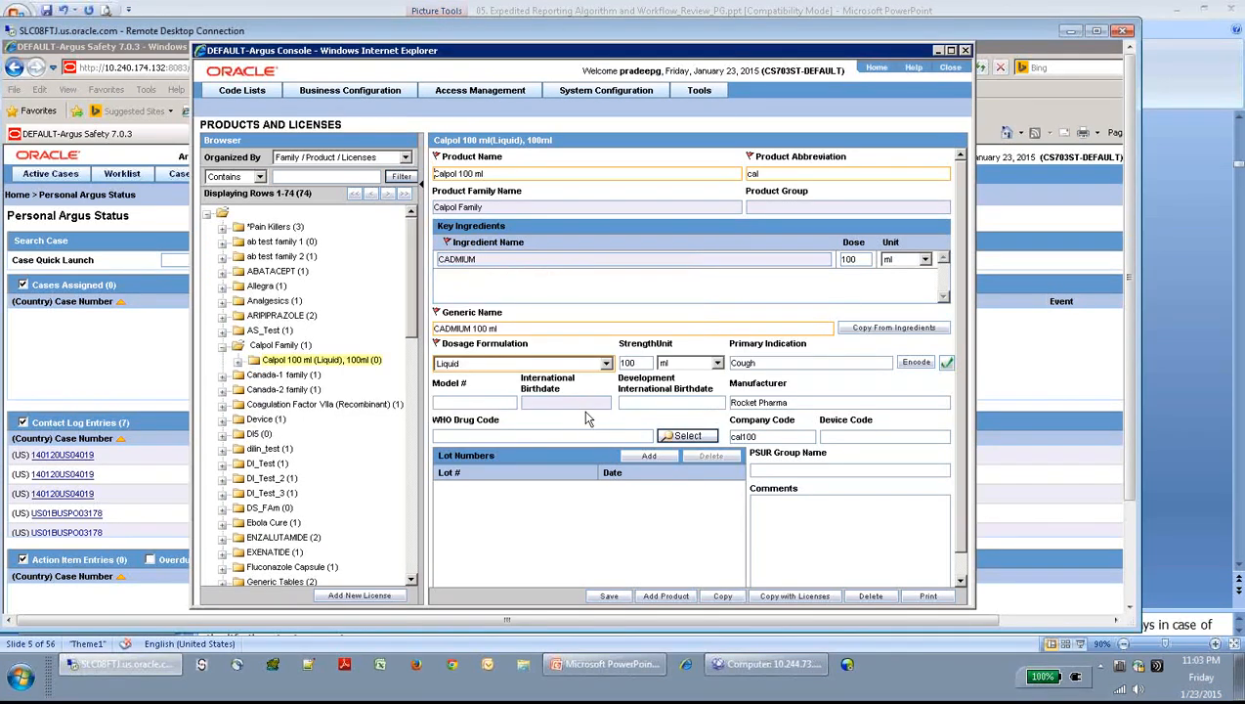
click(347, 360)
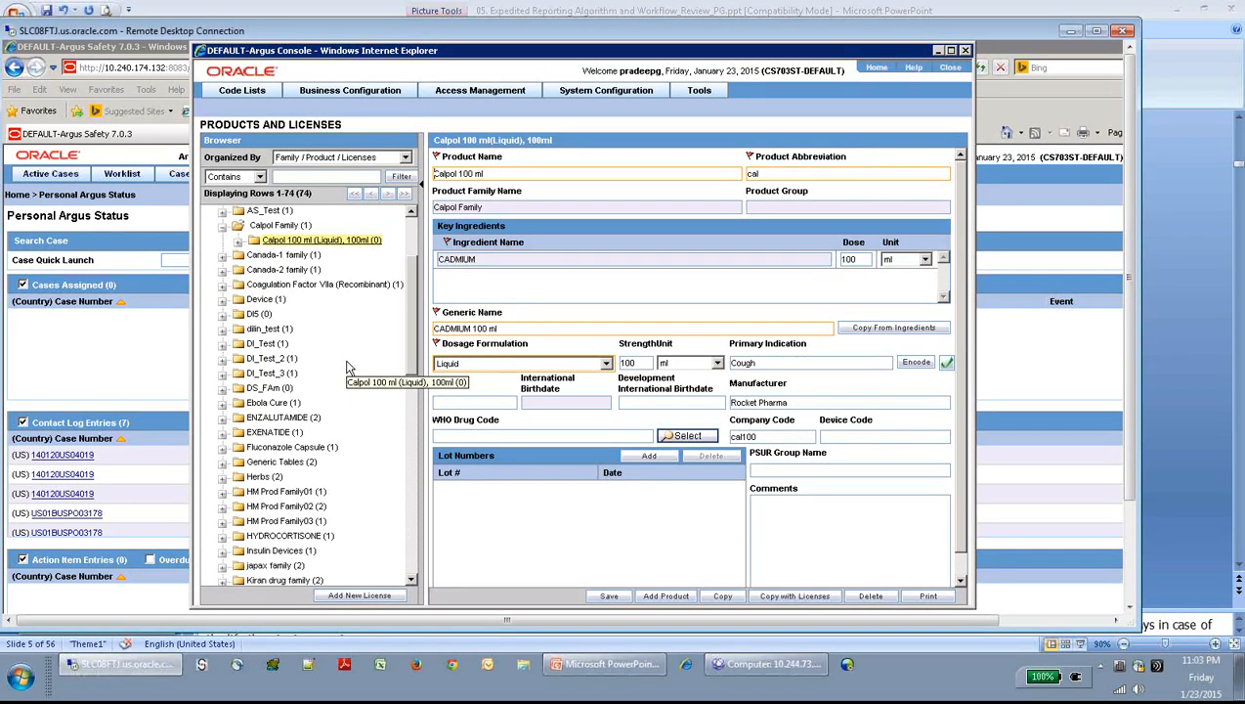
- Start a new license with trade name 'Calpol 100 ml US Mkt' and holder Rocket Pharma
click(376, 599)
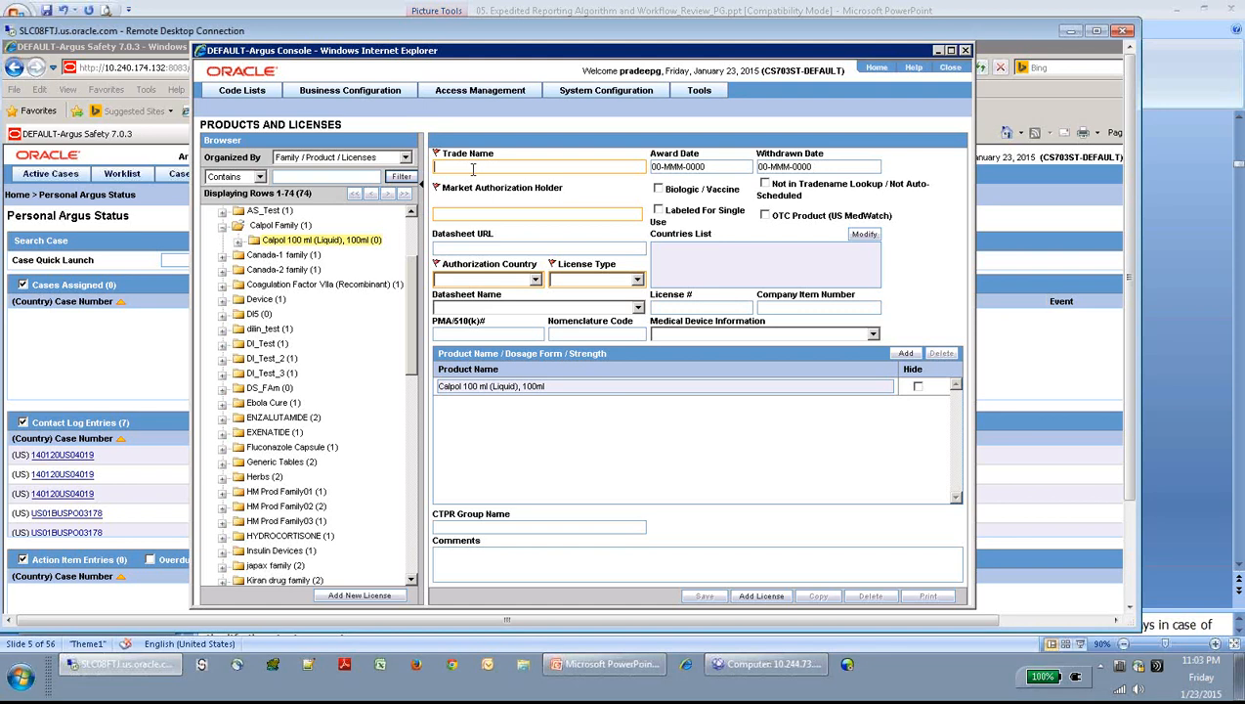
text(alpol 100ml US Mkt)
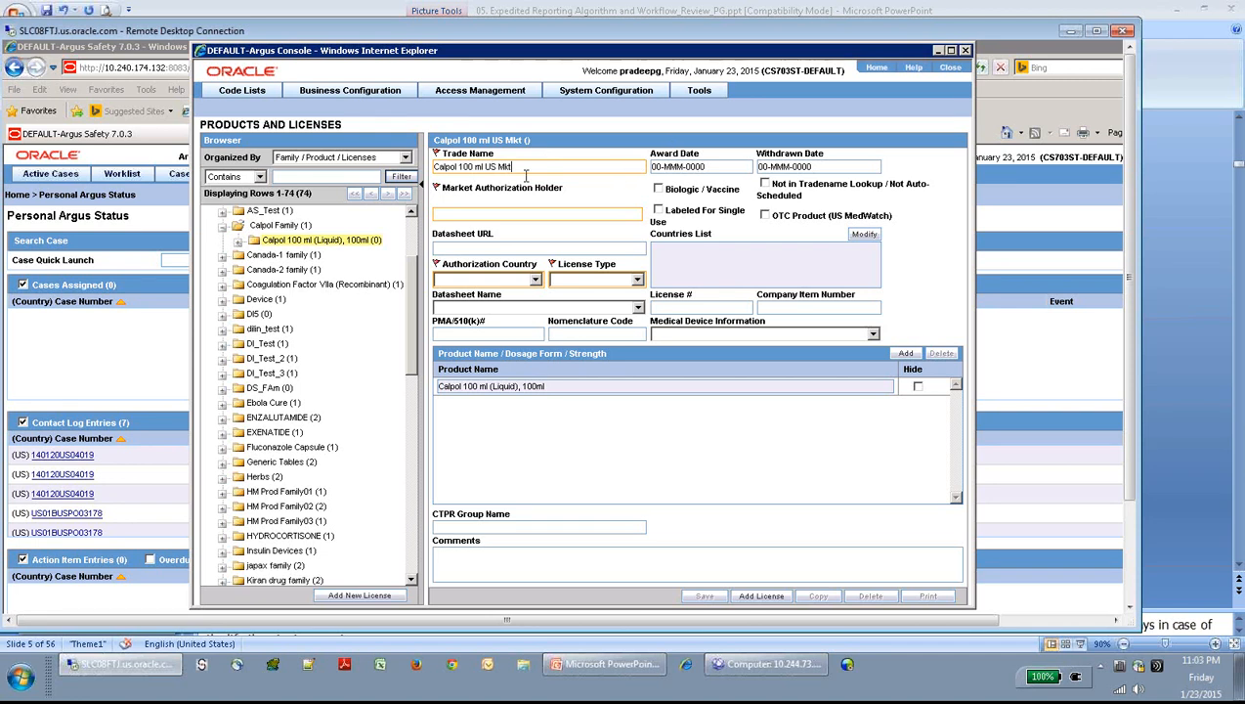
key(BackSpace)
key(BackSpace)
key(BackSpace)
key(BackSpace)
key(BackSpace)
key(BackSpace)
key(BackSpace)
key(BackSpace)
text(US Mkt)
click(455, 214)
text(R)
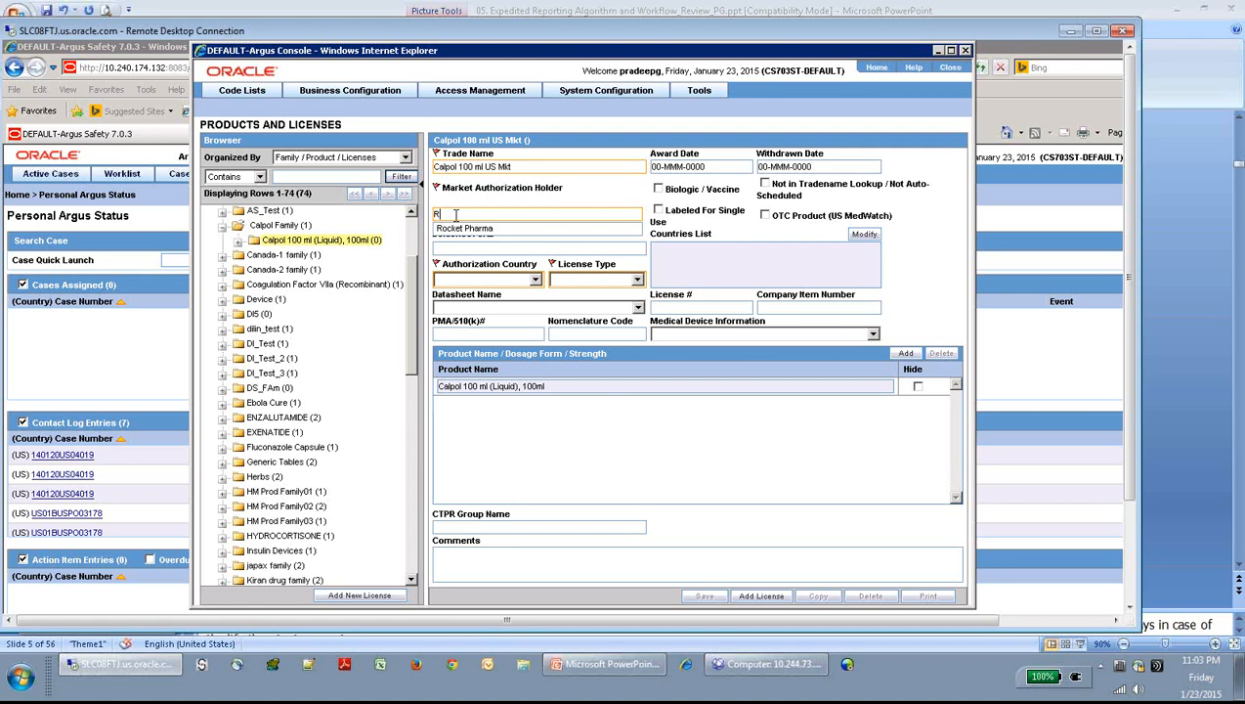
key(Down)
key(Return)
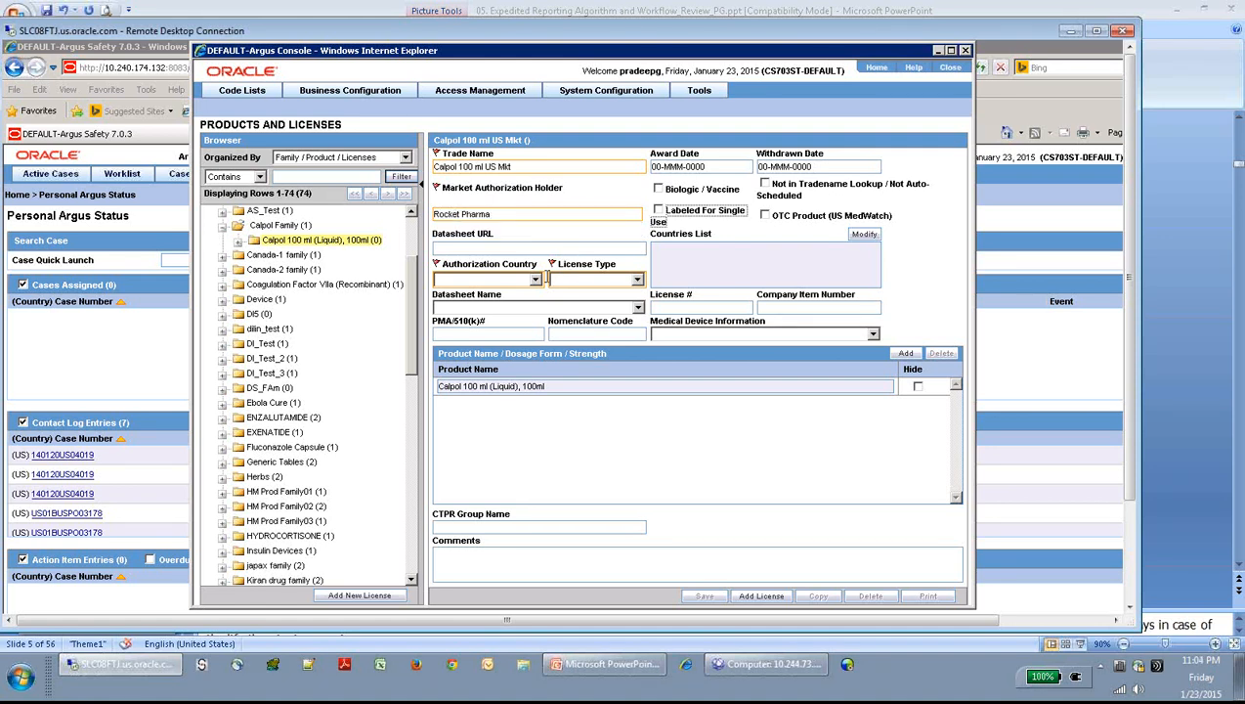
- Set the authorization country to UNITED STATES and the license type to Marketed Drug
click(534, 281)
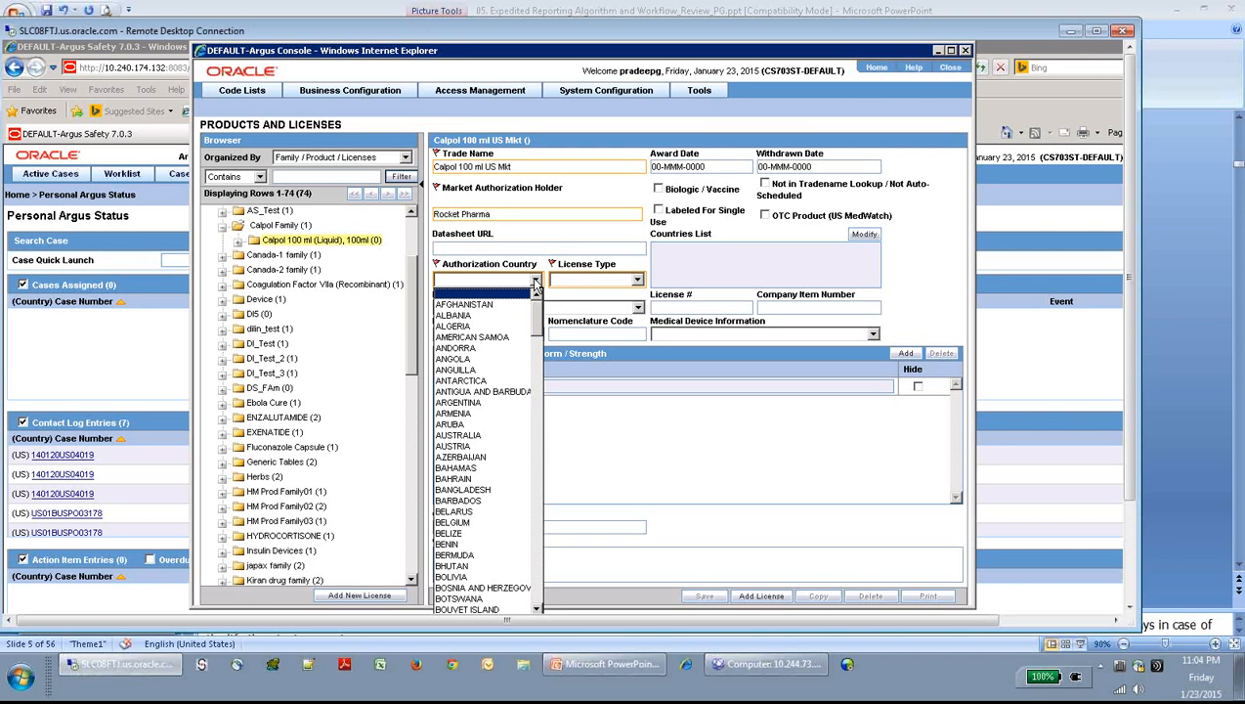
key(v)
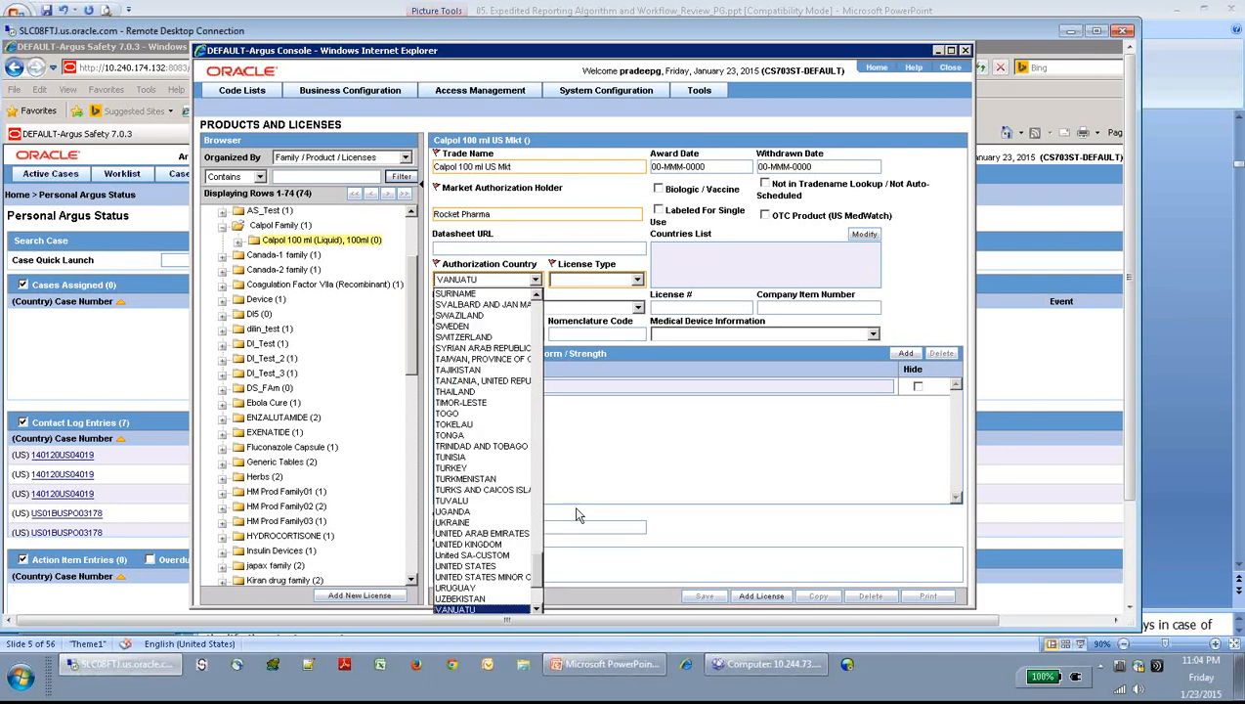
click(501, 568)
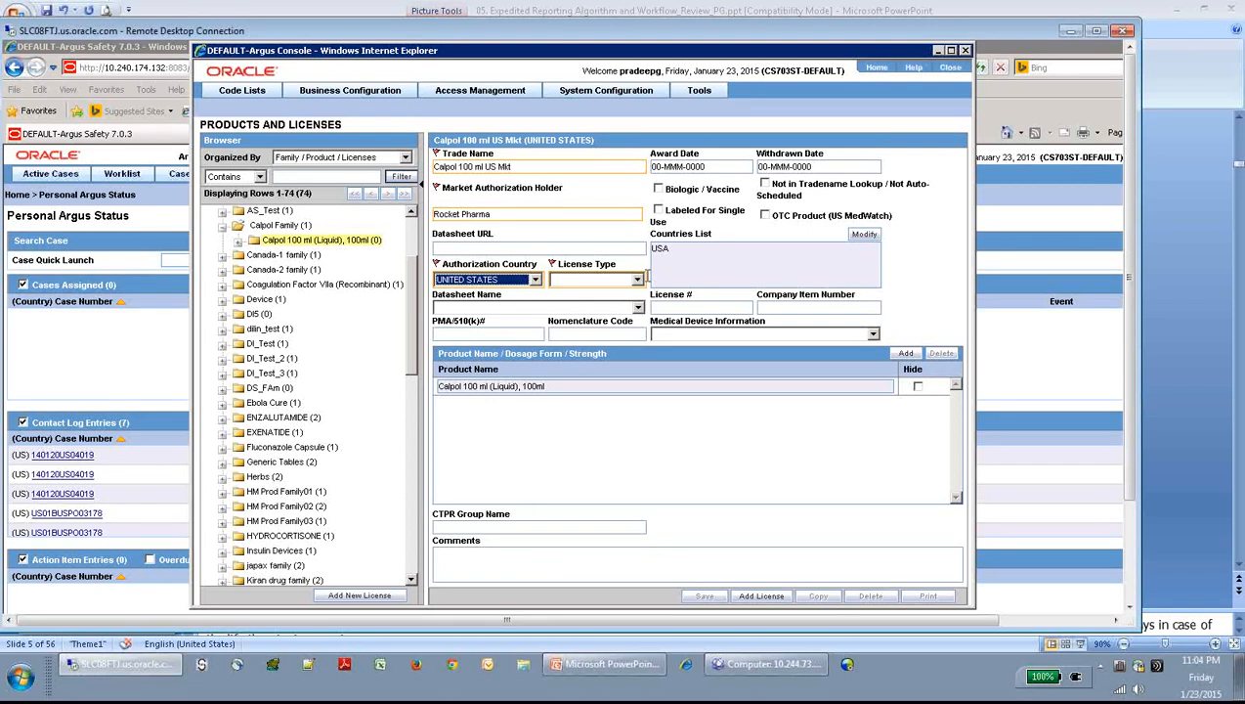
click(637, 279)
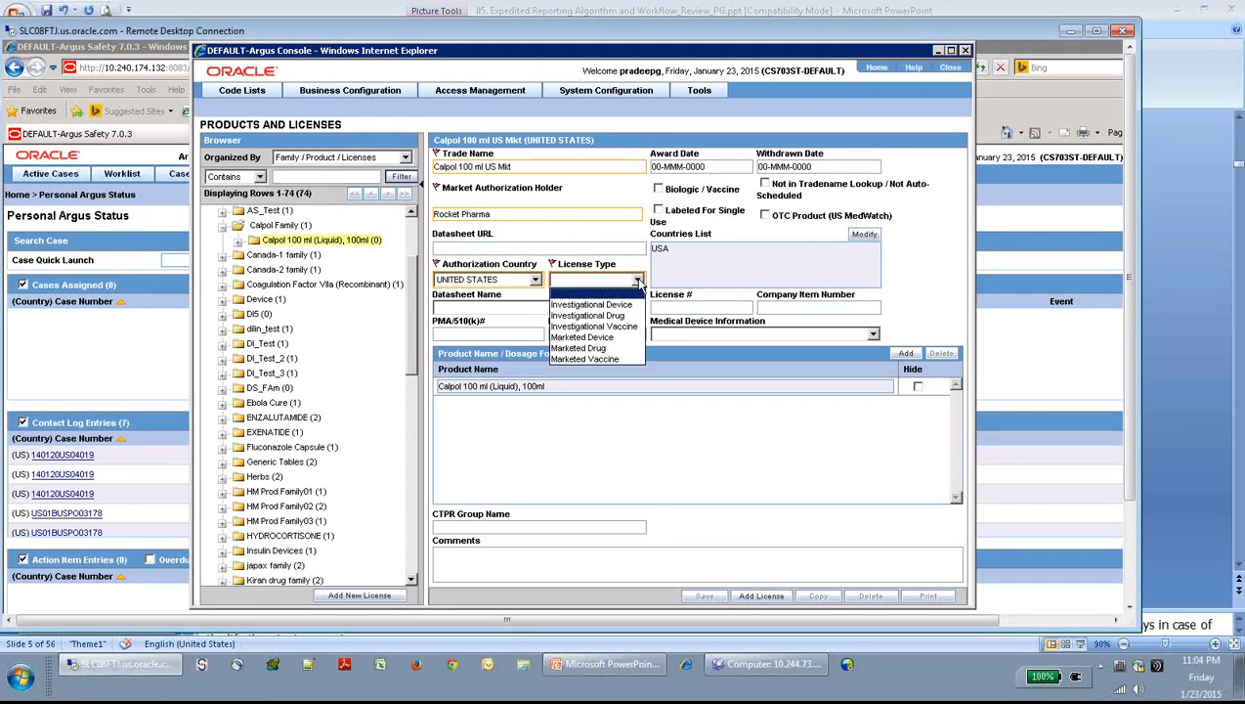
click(602, 336)
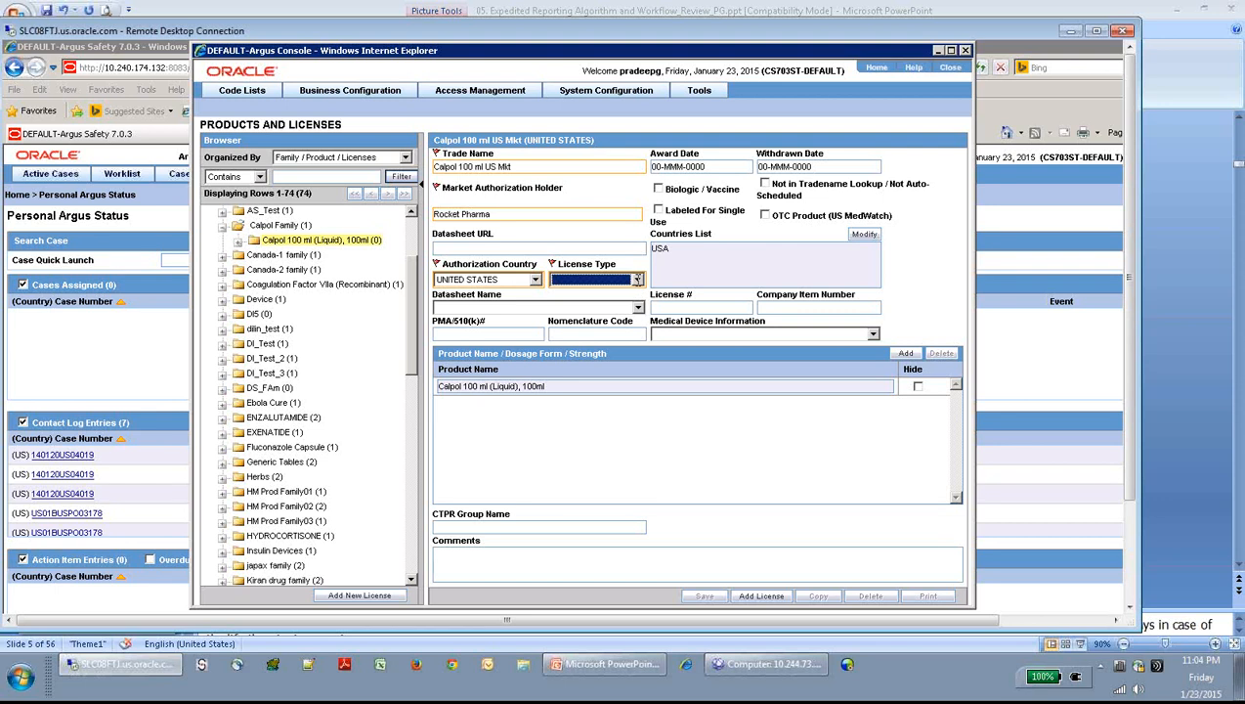
click(636, 280)
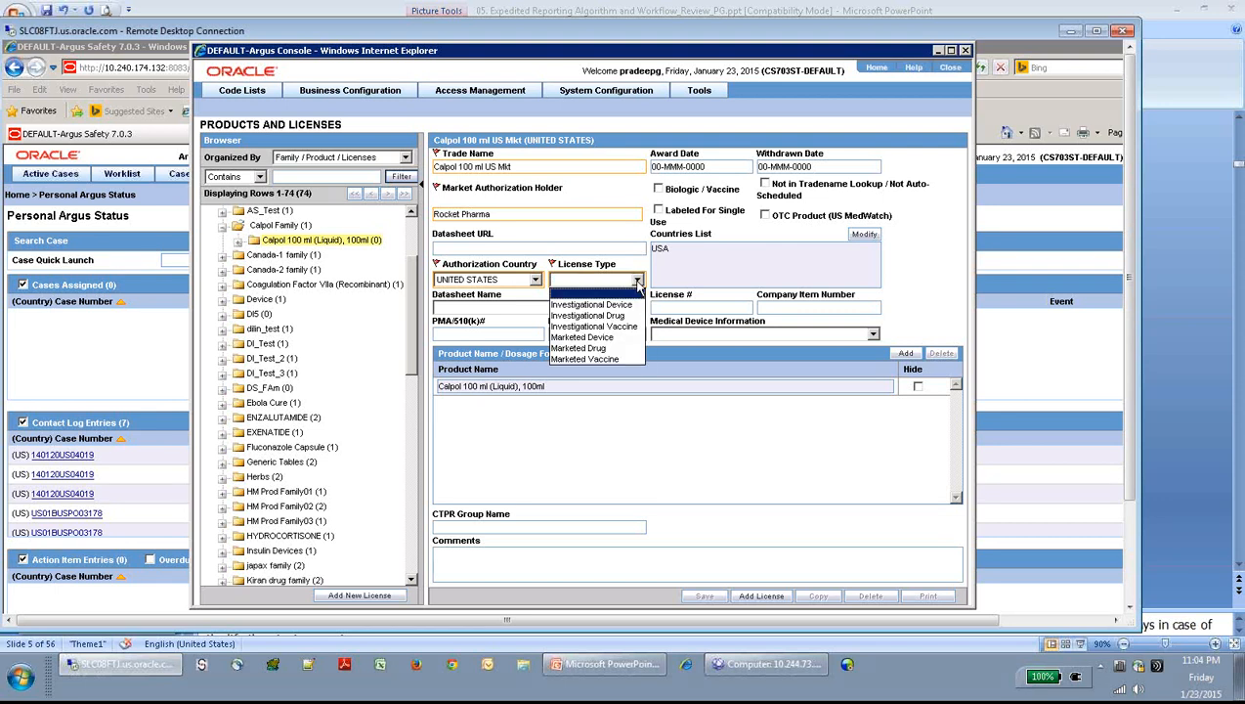
click(606, 349)
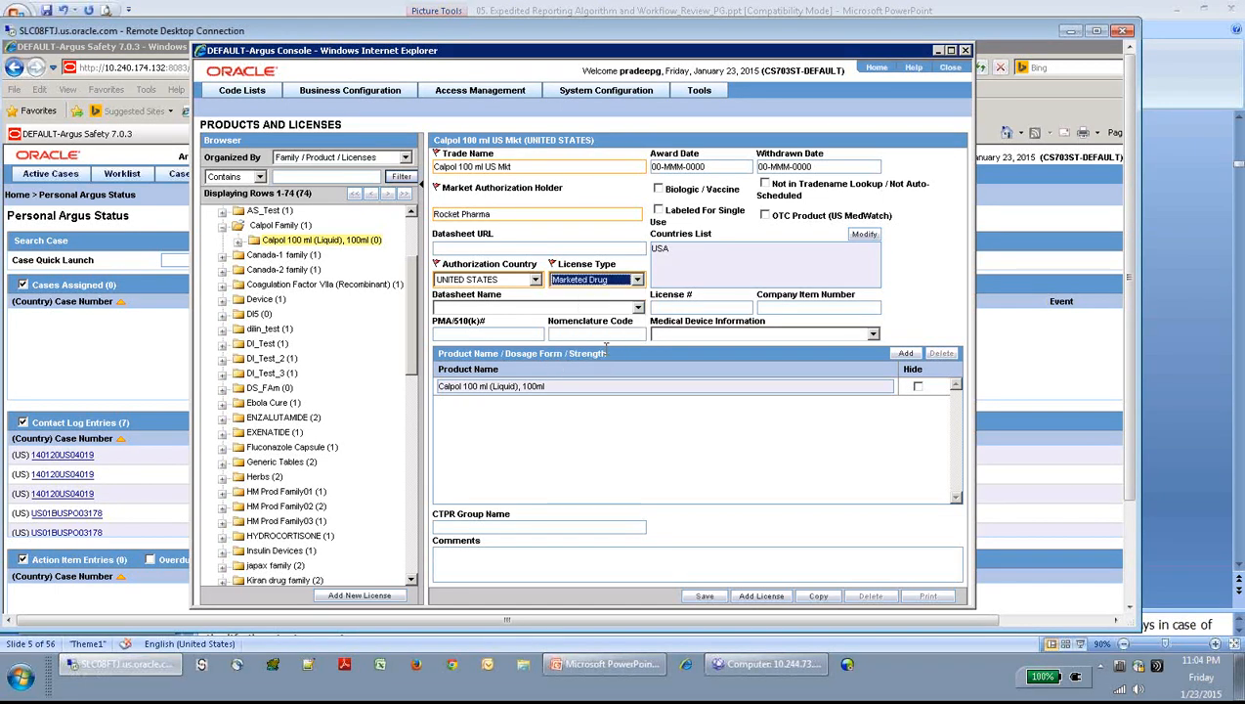
click(695, 259)
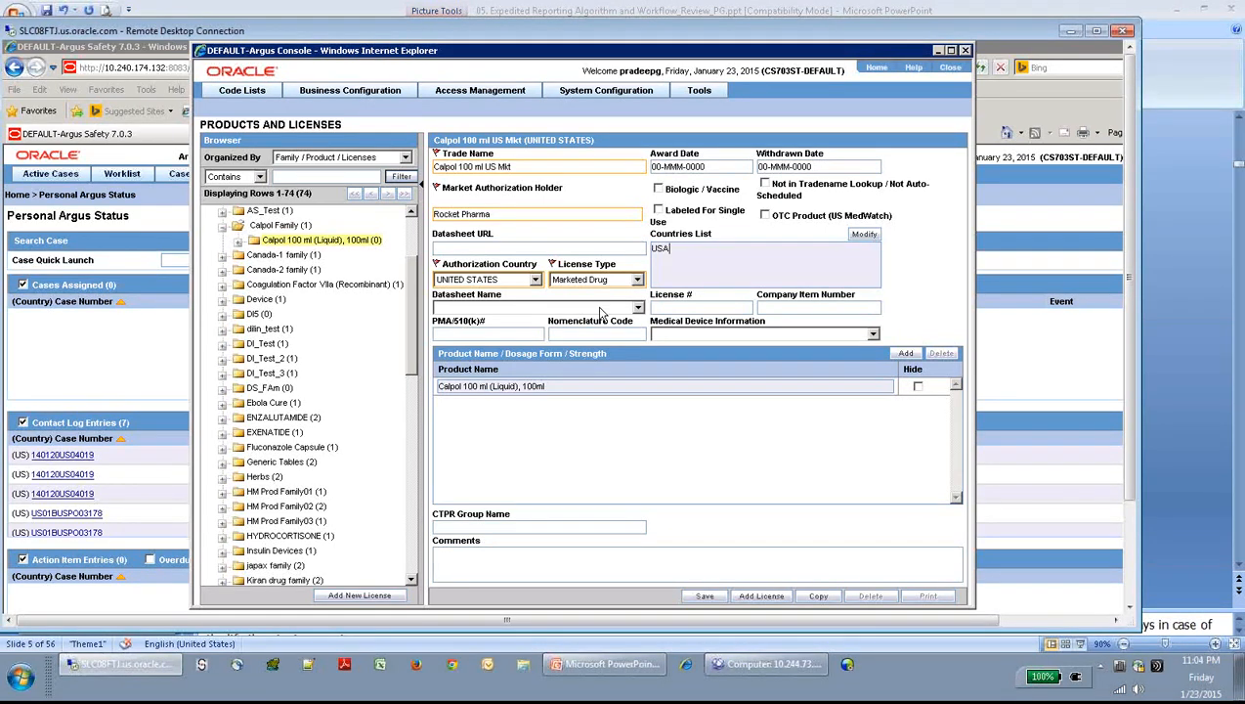
- Attach the US DS datasheet to the Calpol 100 ml US Mkt license
click(637, 308)
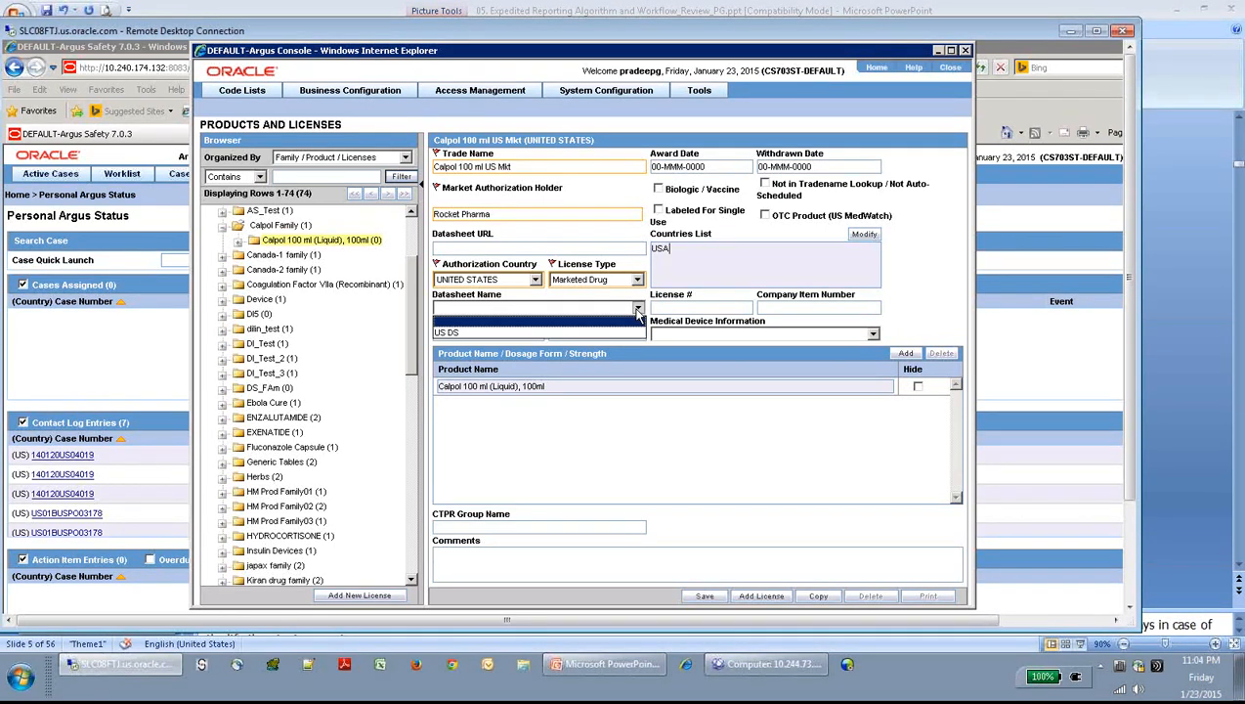
click(576, 333)
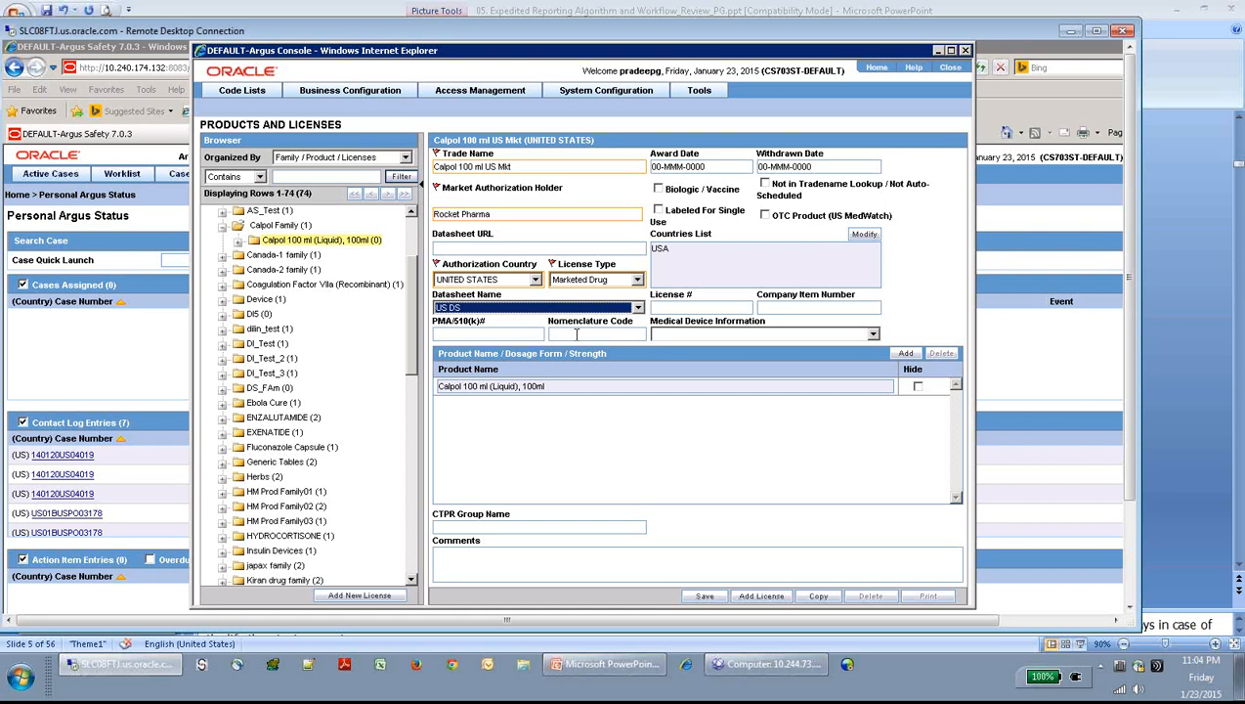
click(608, 442)
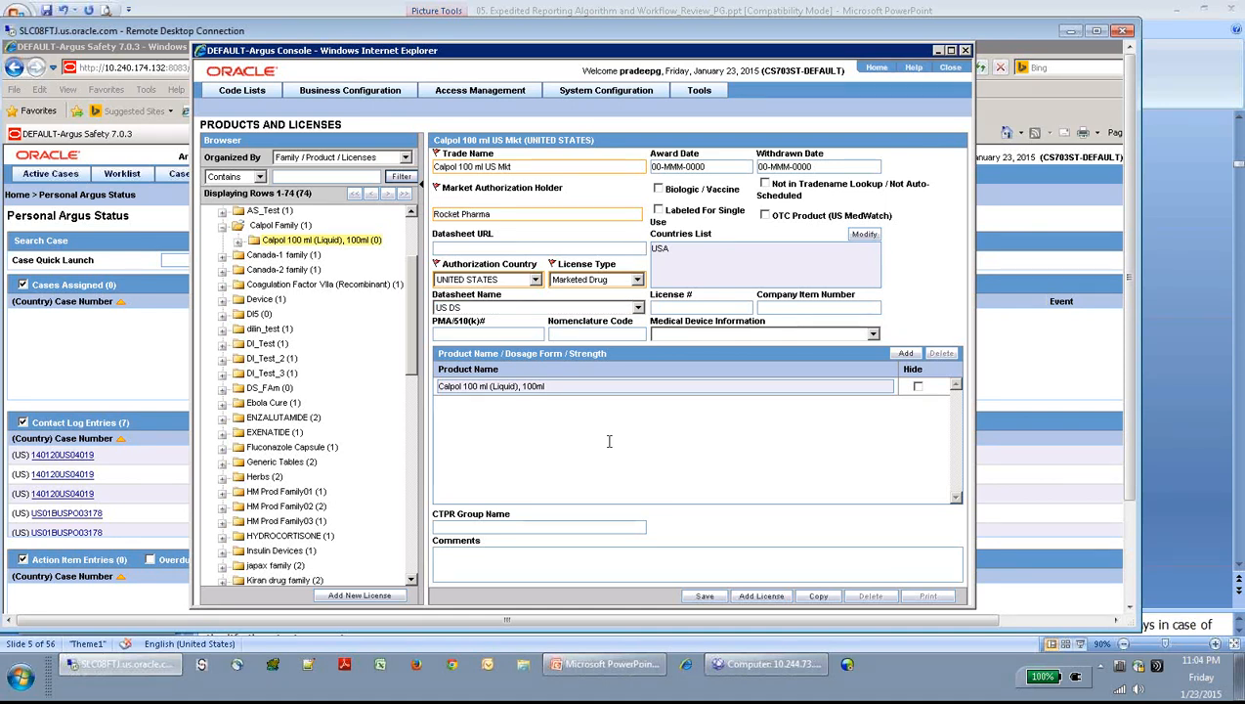
click(673, 308)
text(LicCa)
text(lpolusmkt)
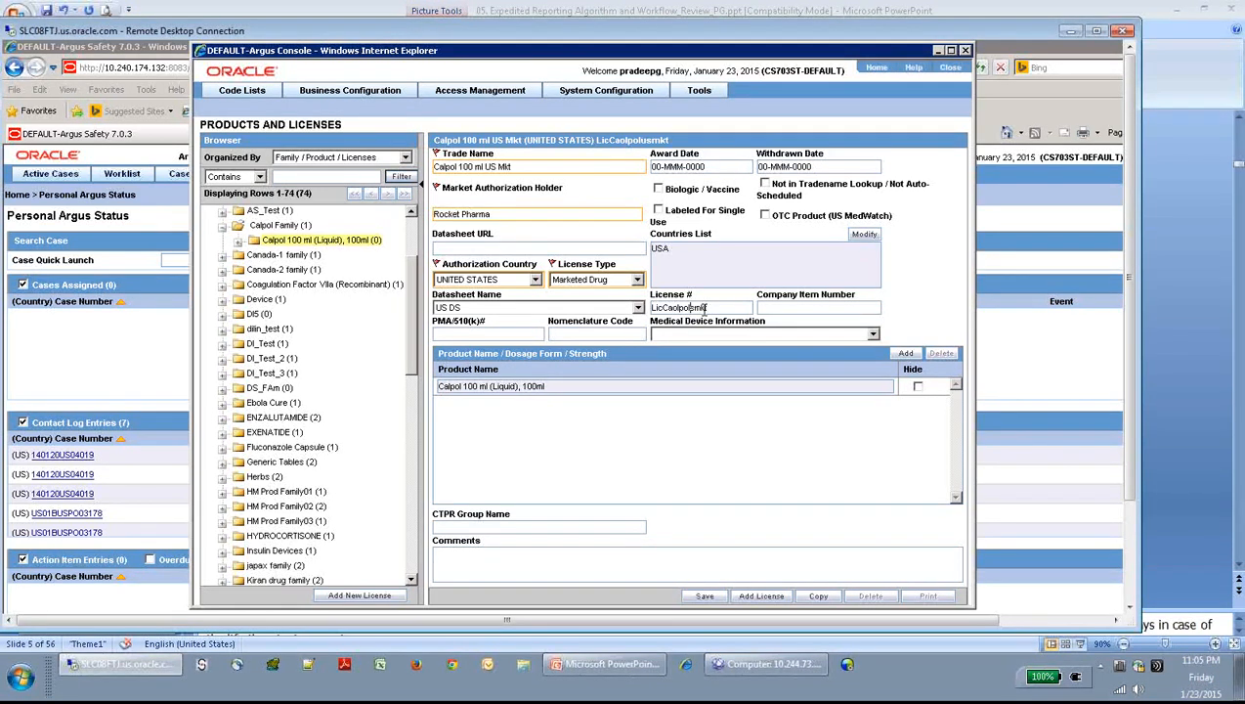
key(BackSpace)
key(BackSpace)
text(US_)
key(Left)
key(Left)
key(Left)
text(_)
click(662, 166)
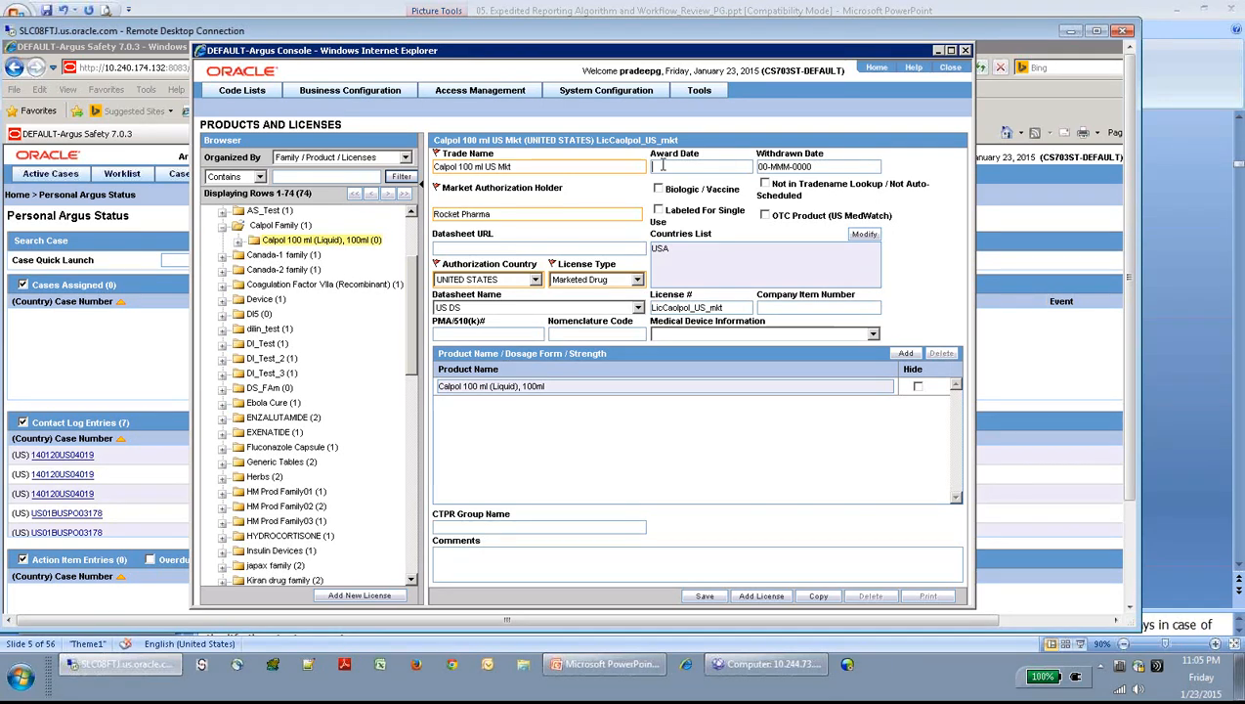
- Give the Calpol 100 ml US Mkt license award date 01-JAN-2000, save it, and return to the Example Scenario slide
text(01/01/2000)
key(Tab)
click(710, 598)
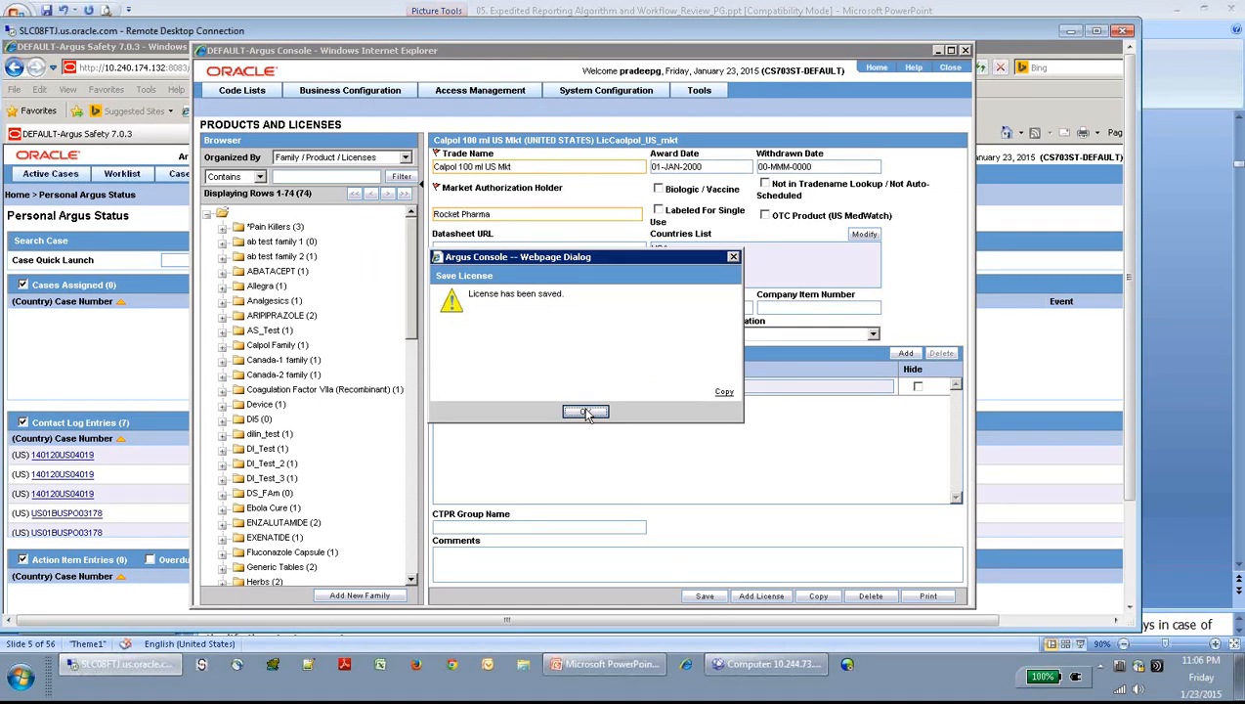
click(586, 412)
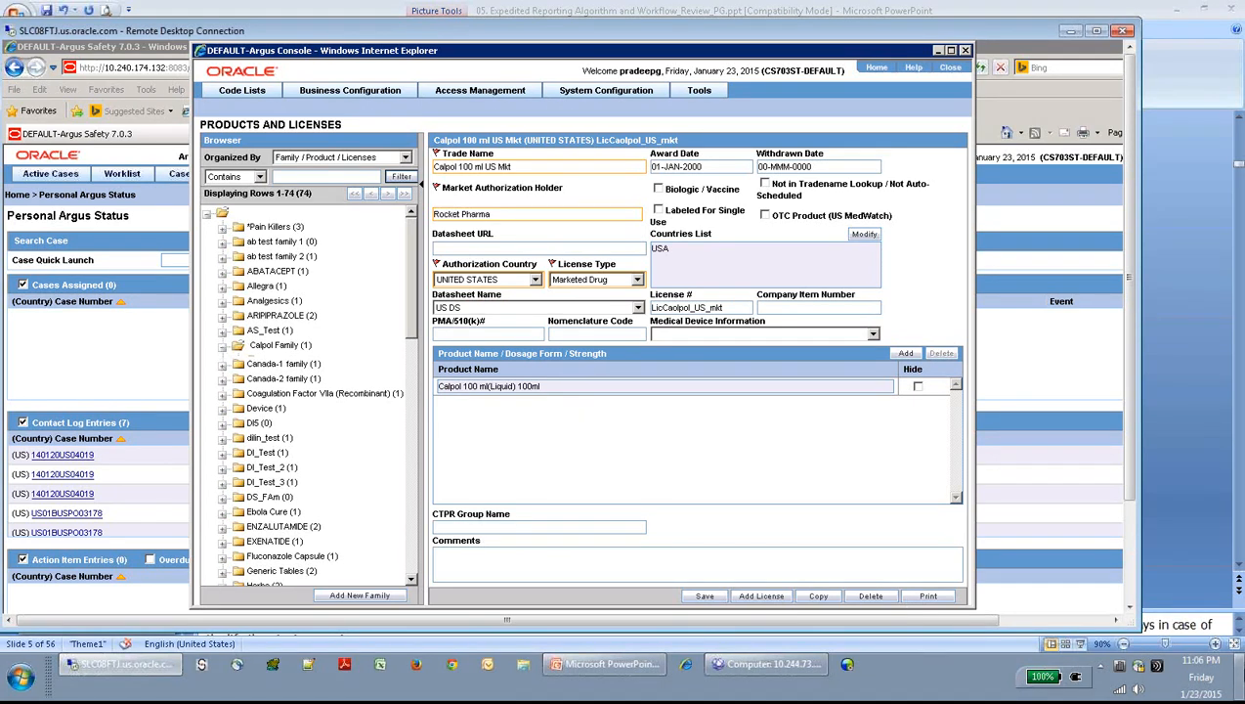
click(1241, 676)
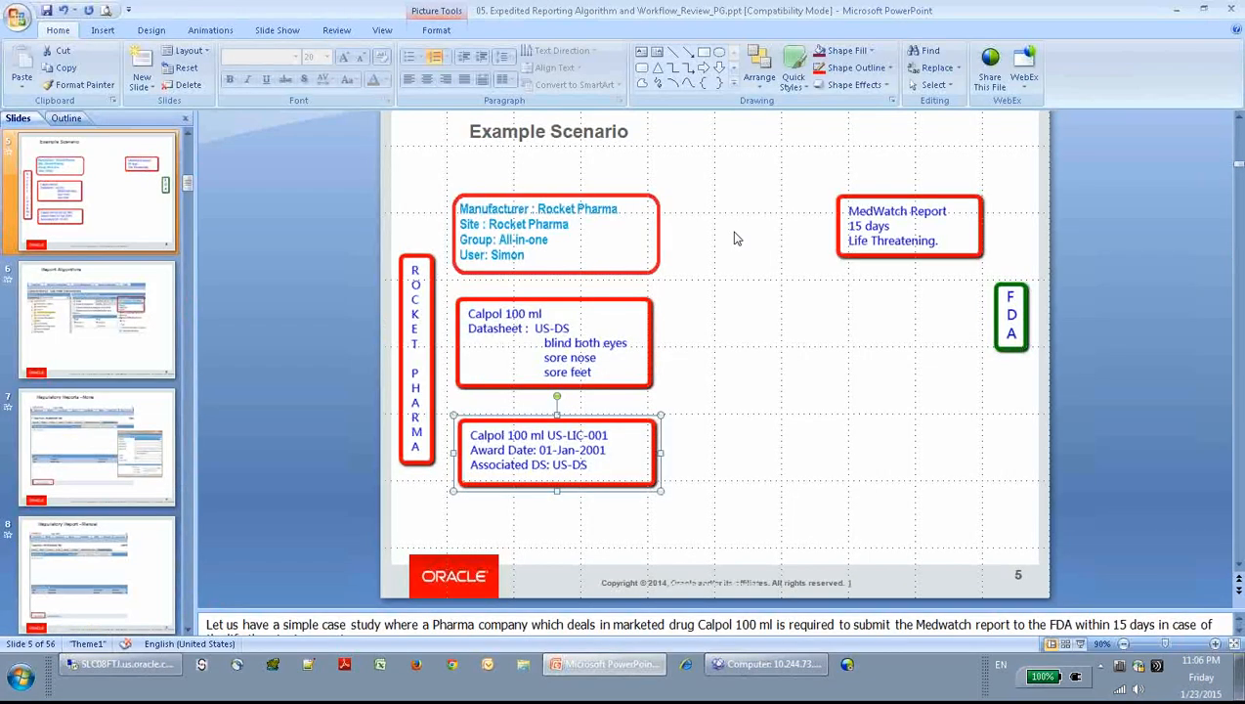
click(536, 239)
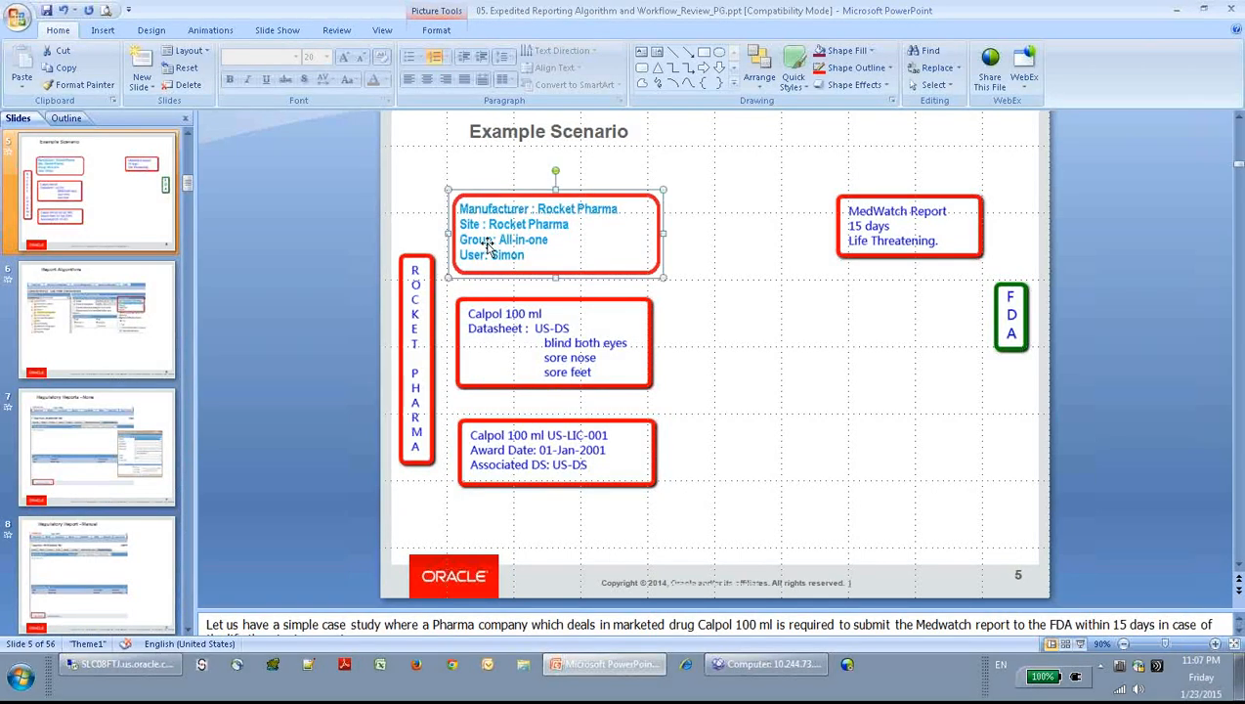
click(540, 328)
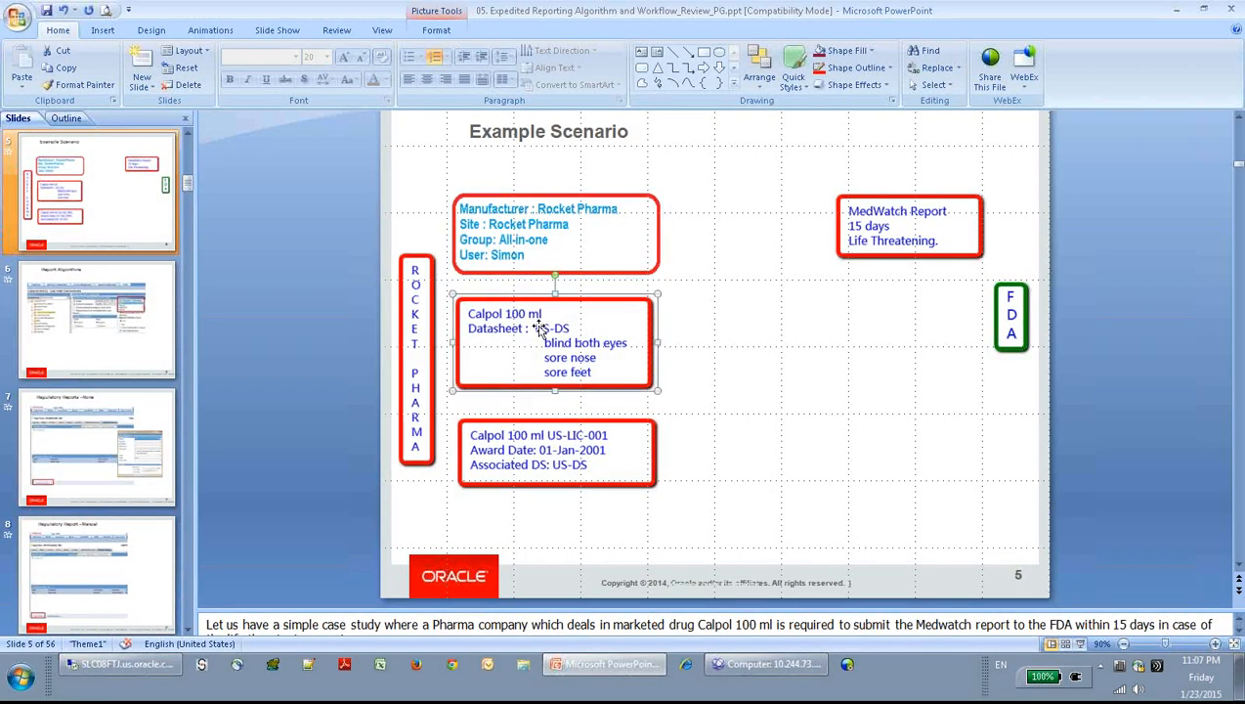
click(540, 446)
click(538, 330)
click(608, 435)
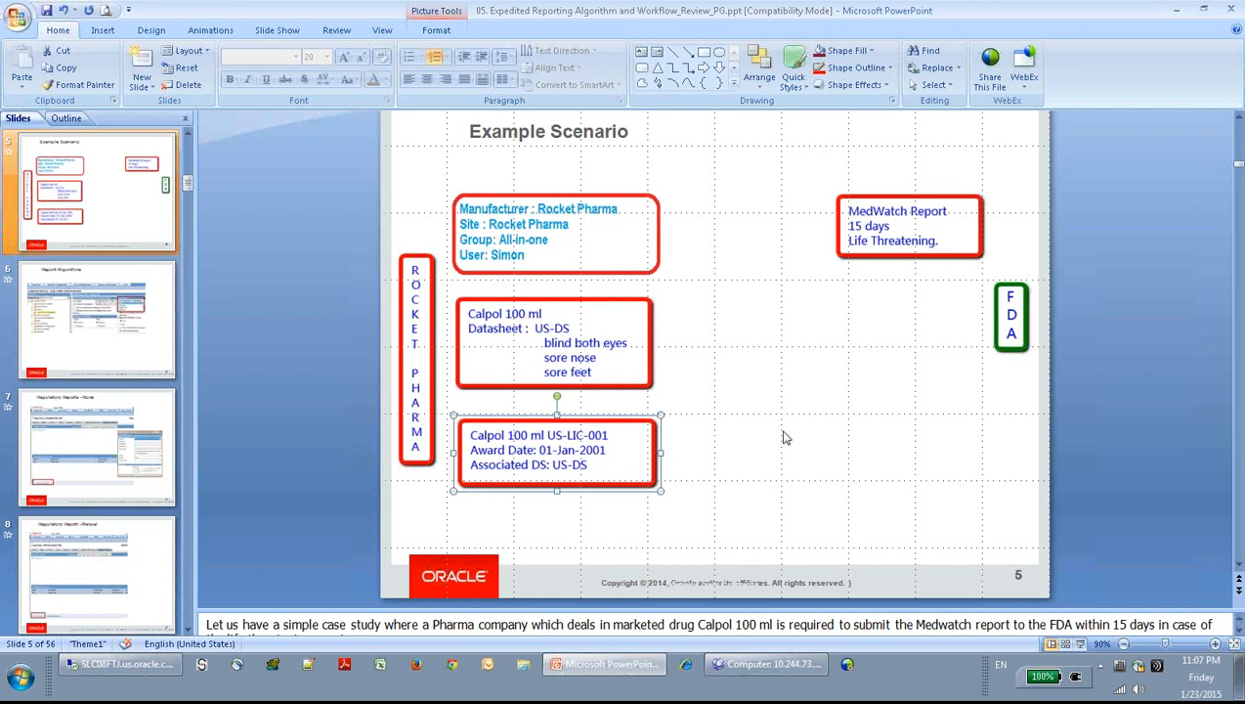
click(832, 440)
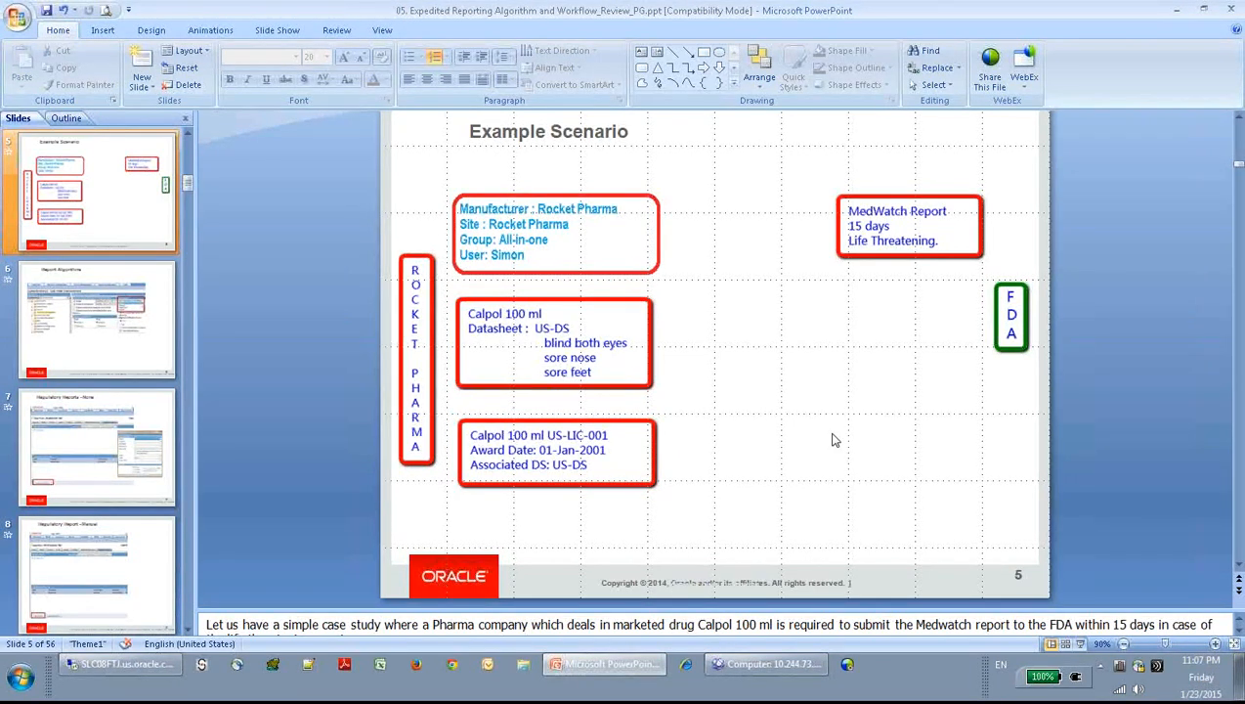
click(1019, 328)
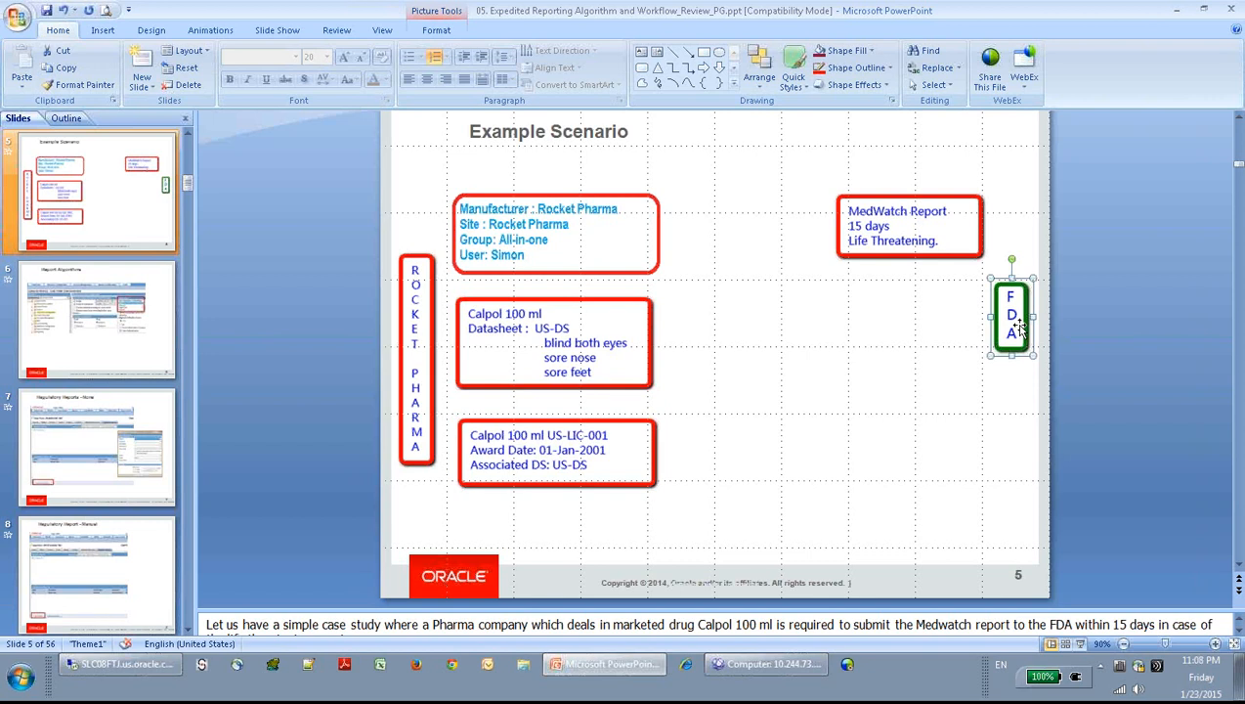
- Look over the MedWatch Report and FDA boxes on slide 5, then minimize PowerPoint
click(880, 226)
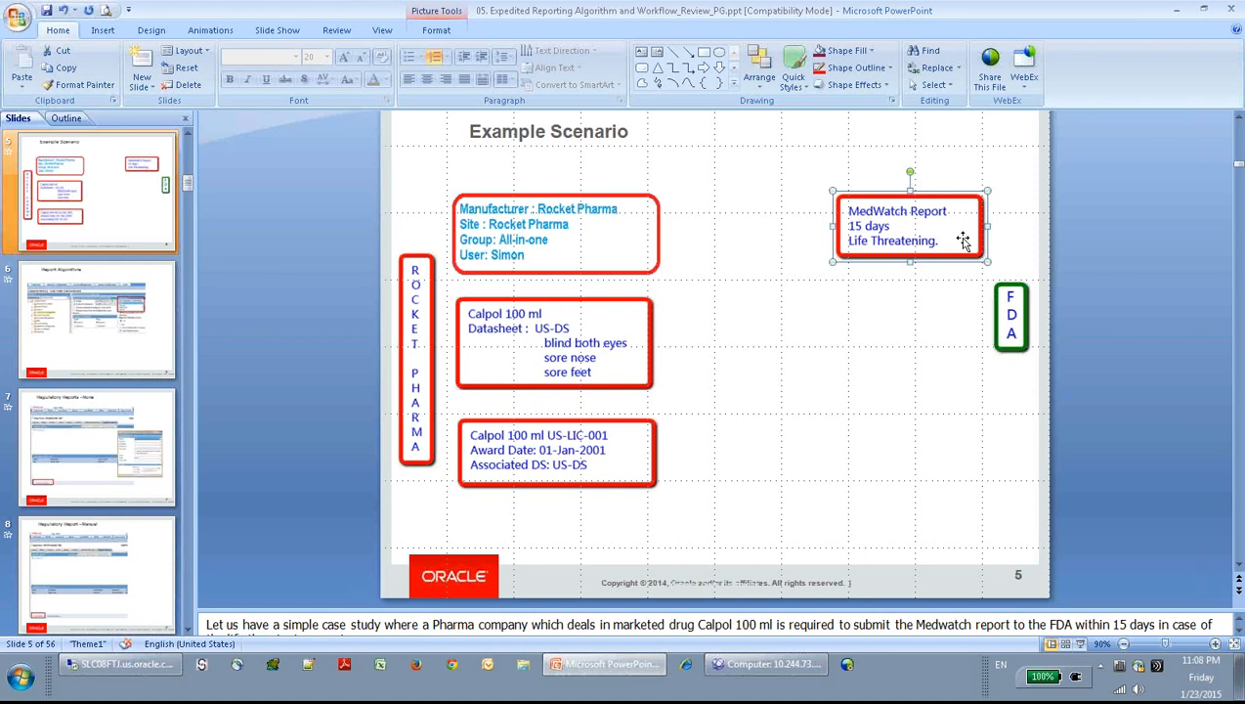
click(884, 406)
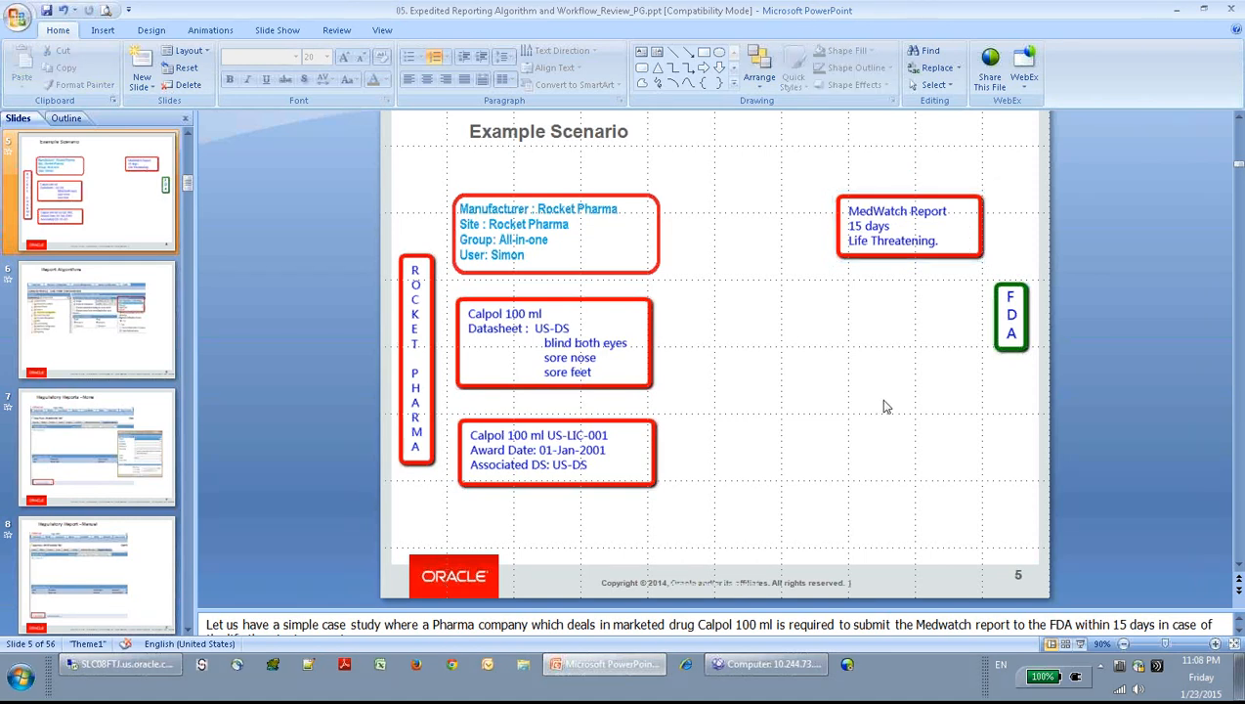
click(1011, 329)
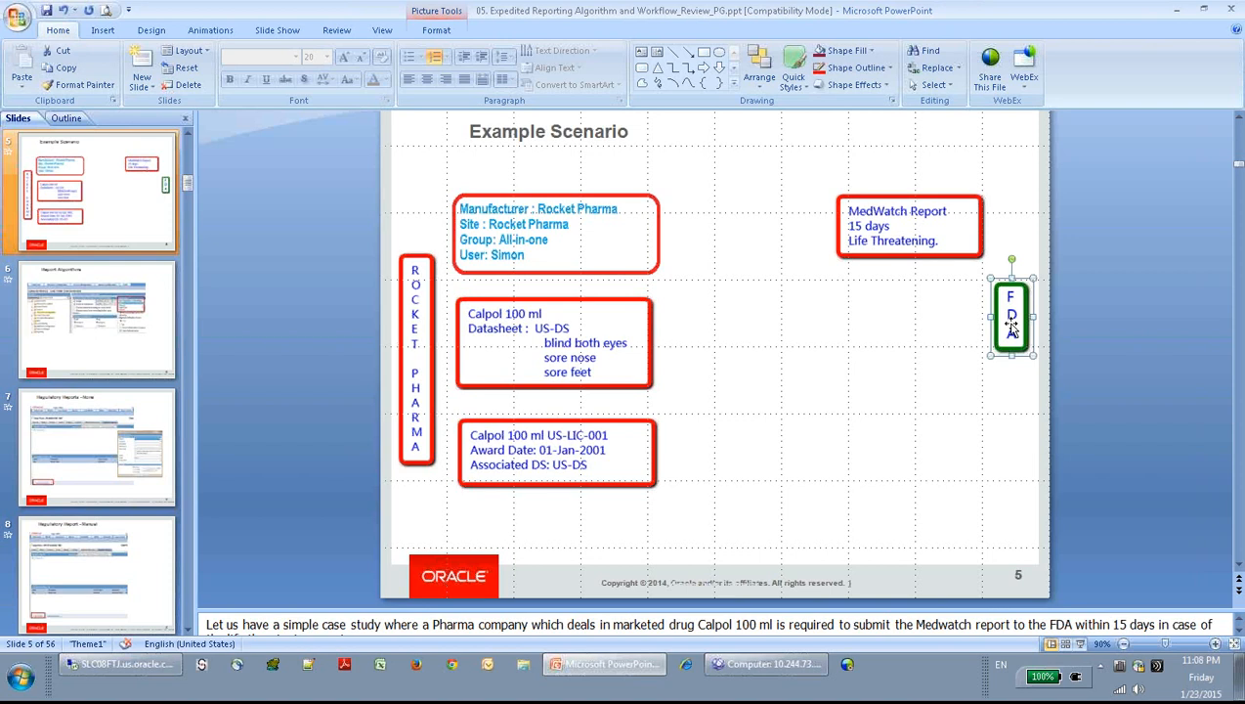
click(1177, 11)
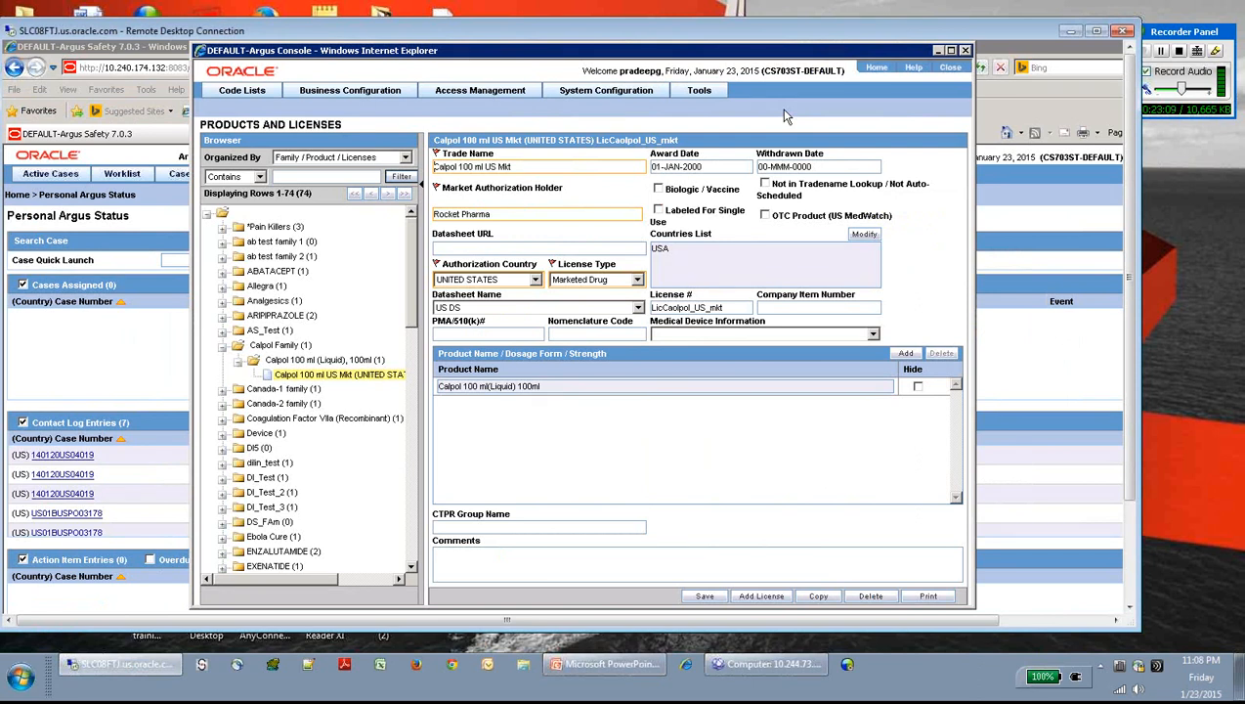
- Open the Reporting Destination code list under Code Lists > Argus
click(238, 91)
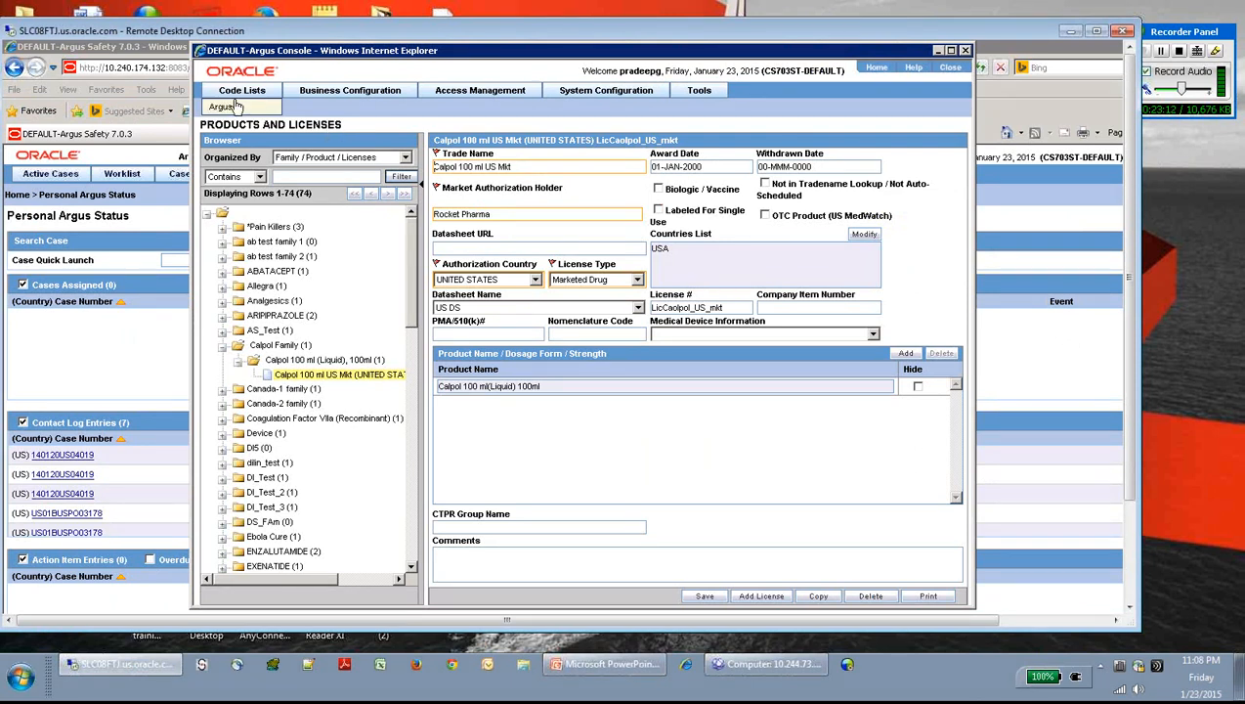
click(231, 108)
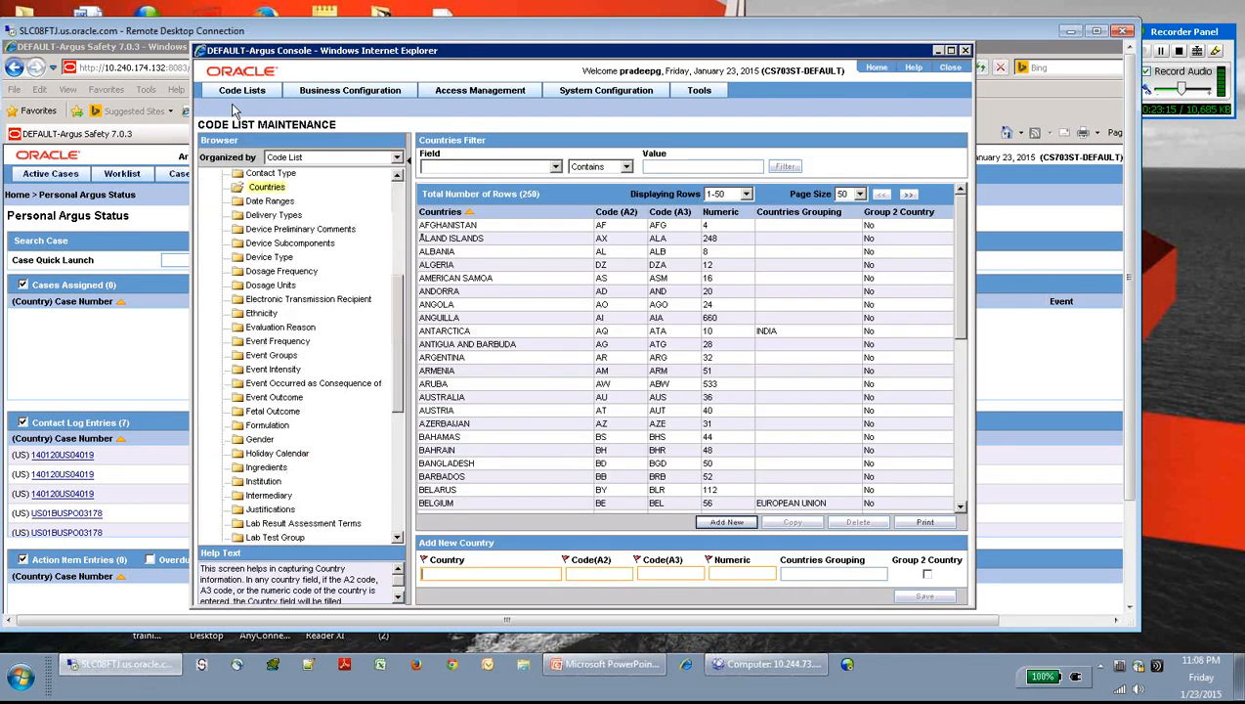
click(399, 518)
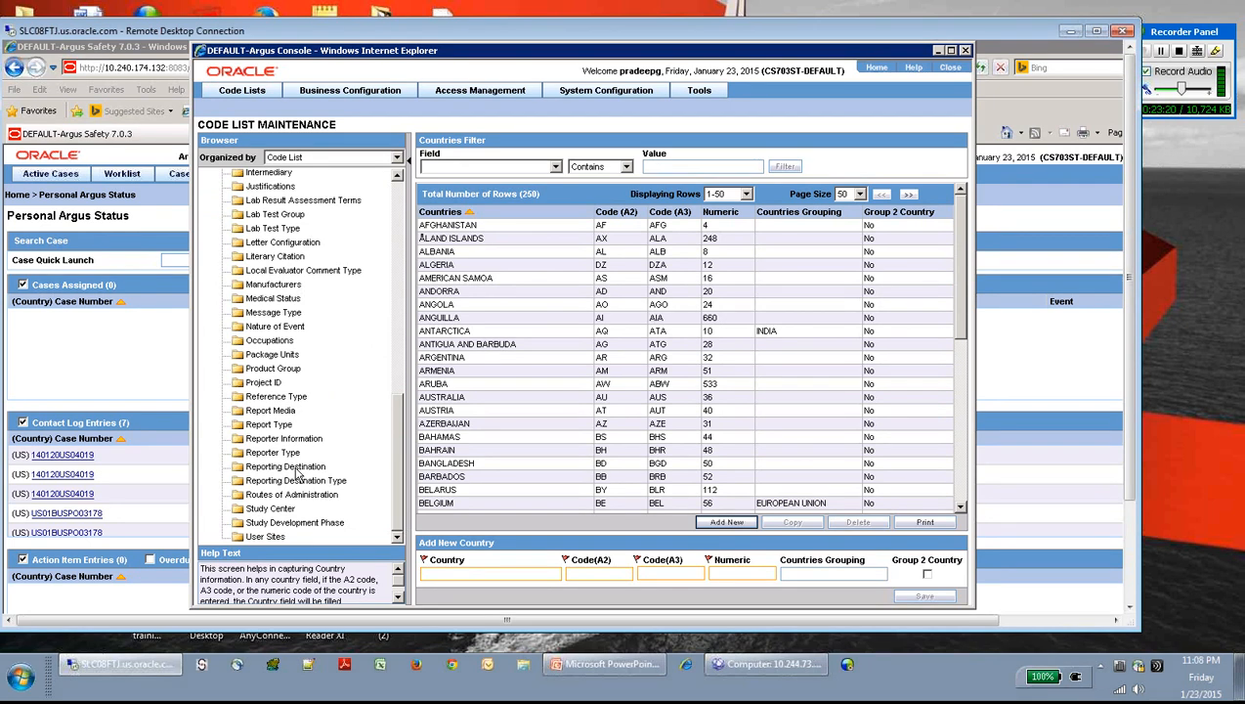
click(291, 467)
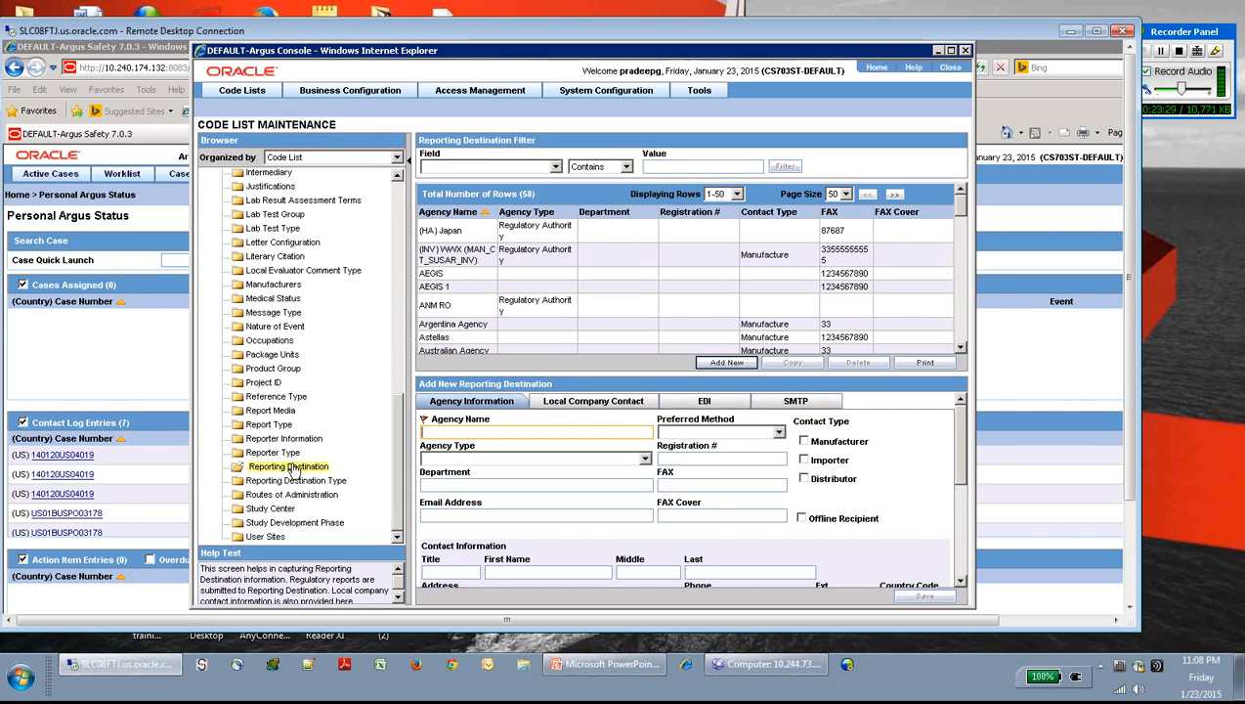
- Enter agency name FDA with Email as the preferred method
key(Caps_Lock)
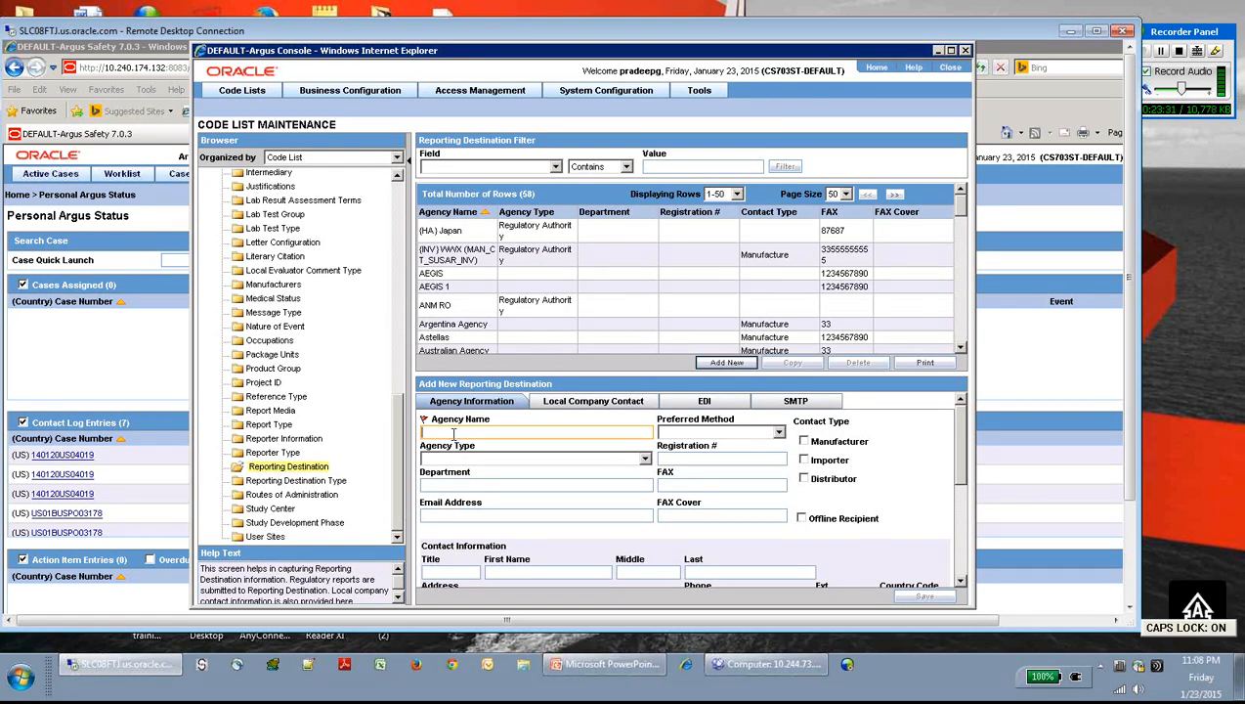
text(FDA)
click(742, 432)
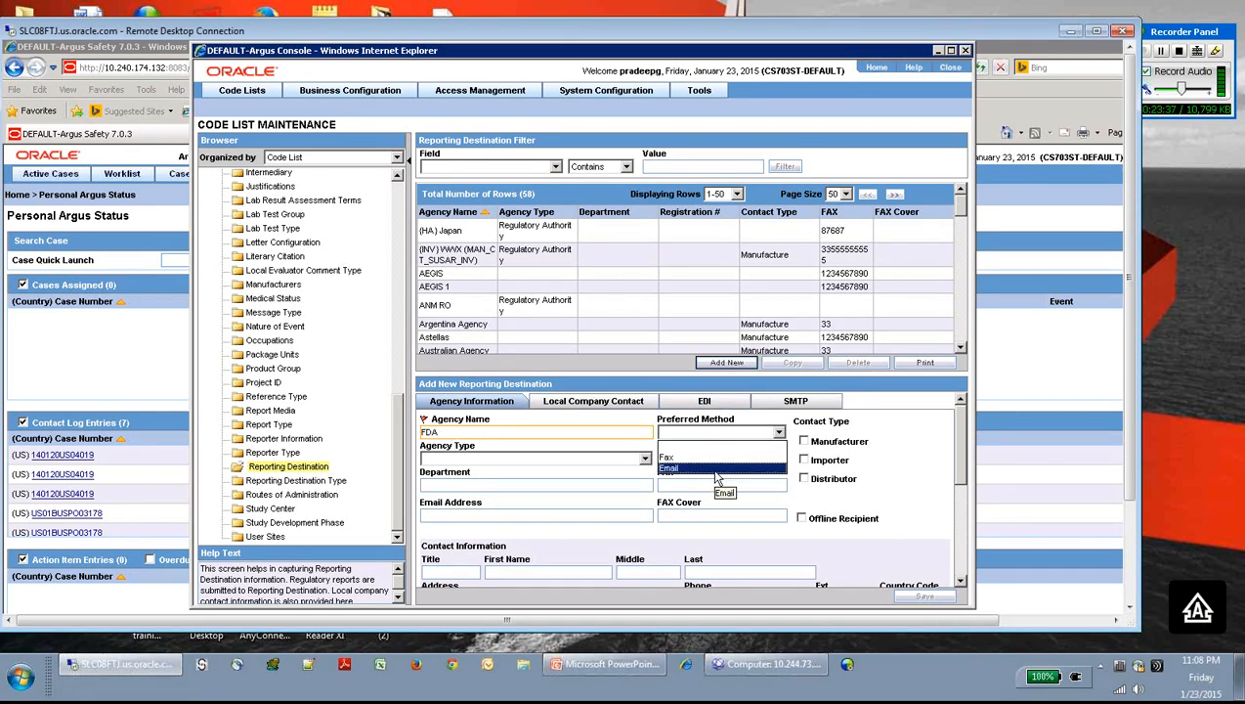
click(716, 470)
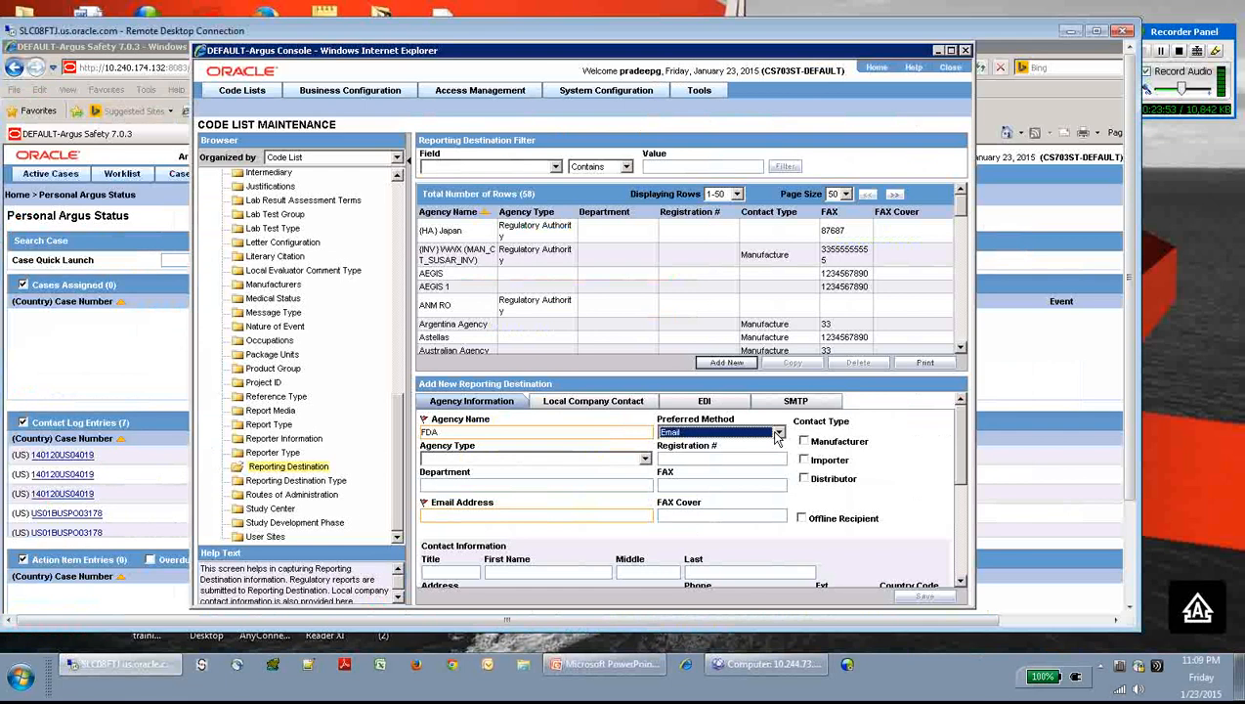
click(438, 517)
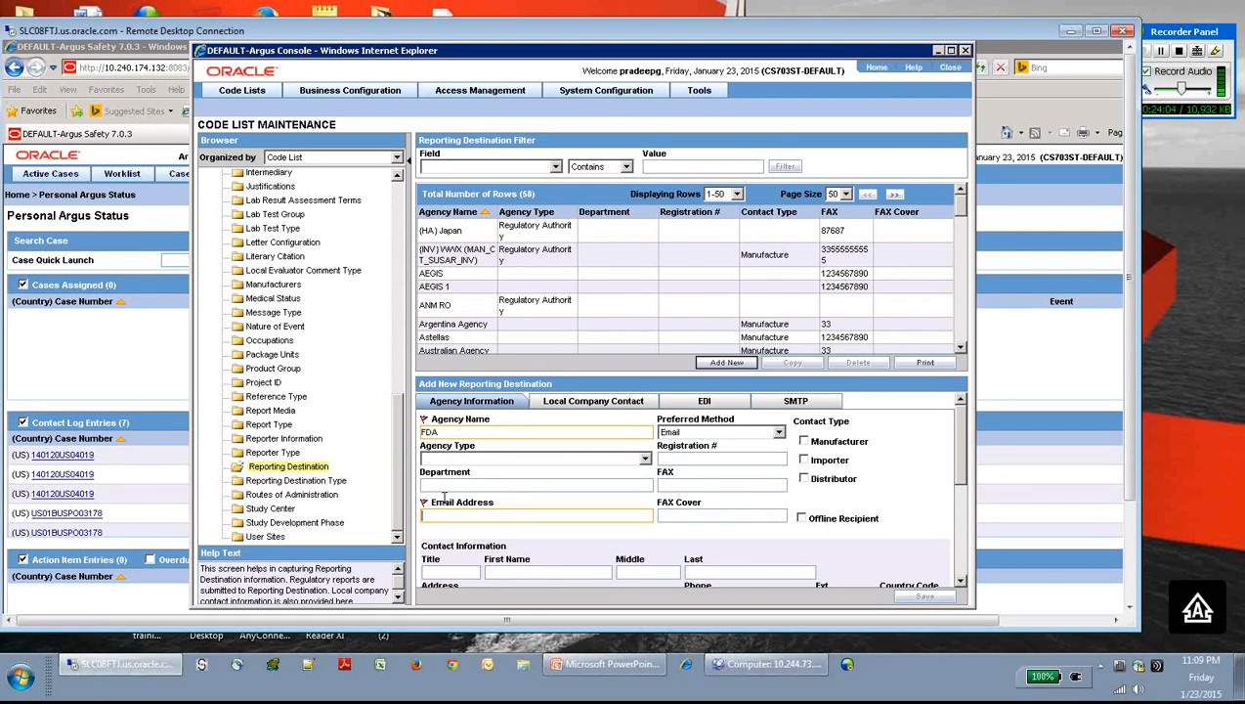
key(Caps_Lock)
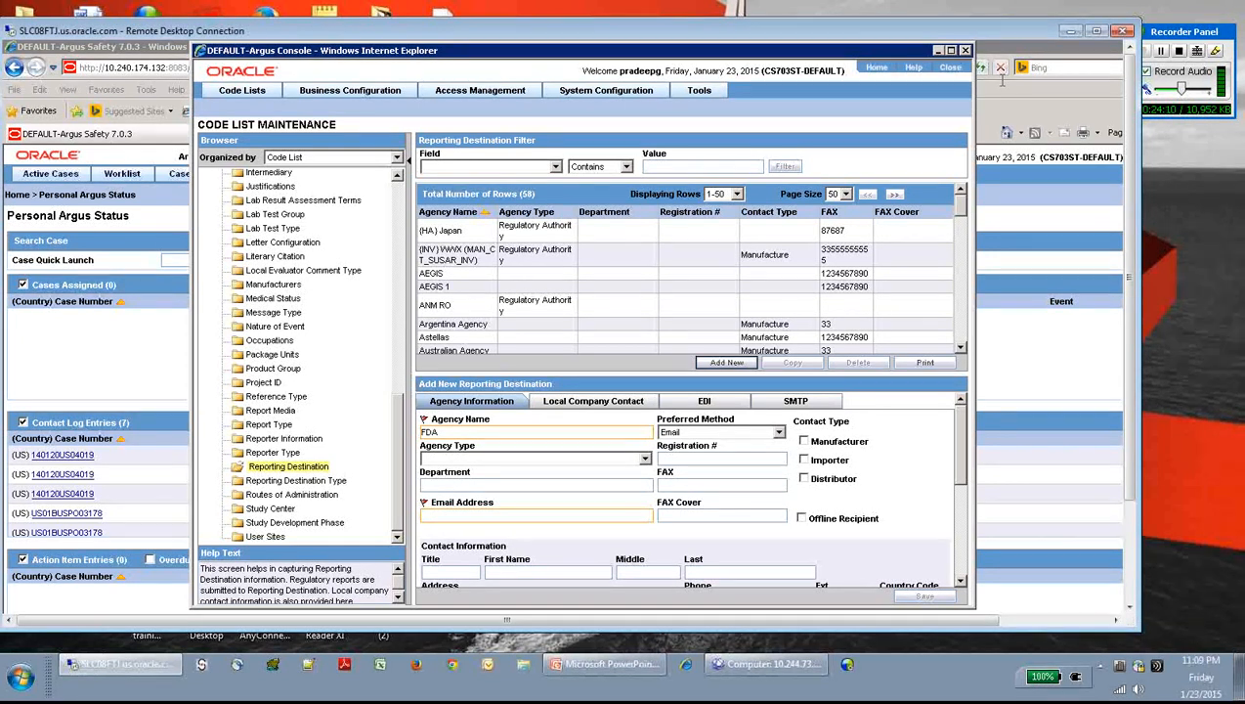
click(1097, 32)
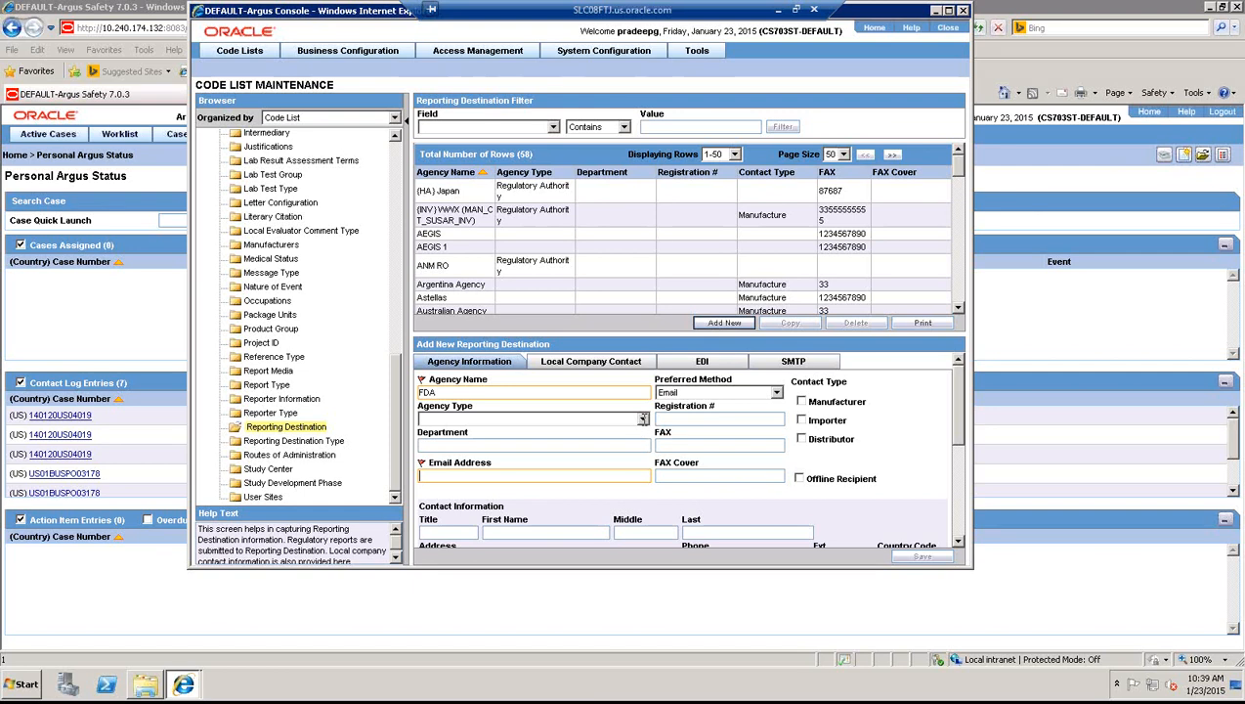
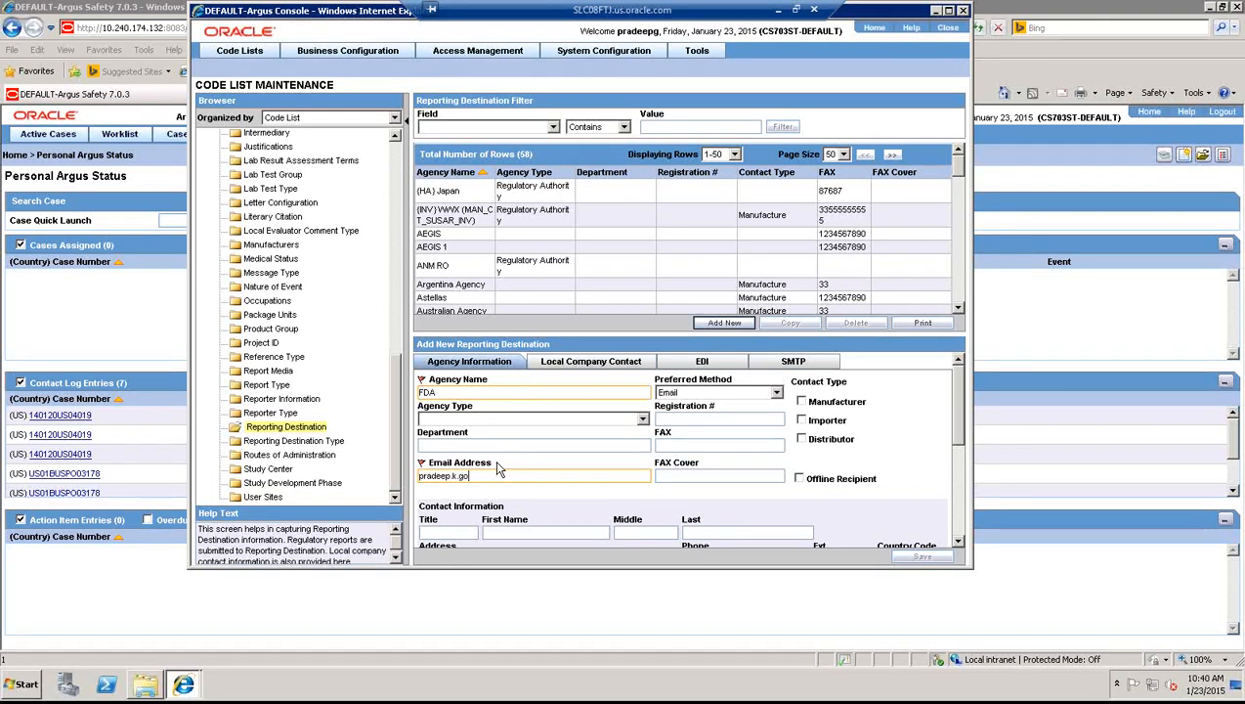
- Set the agency type to Regulatory Authority
click(643, 420)
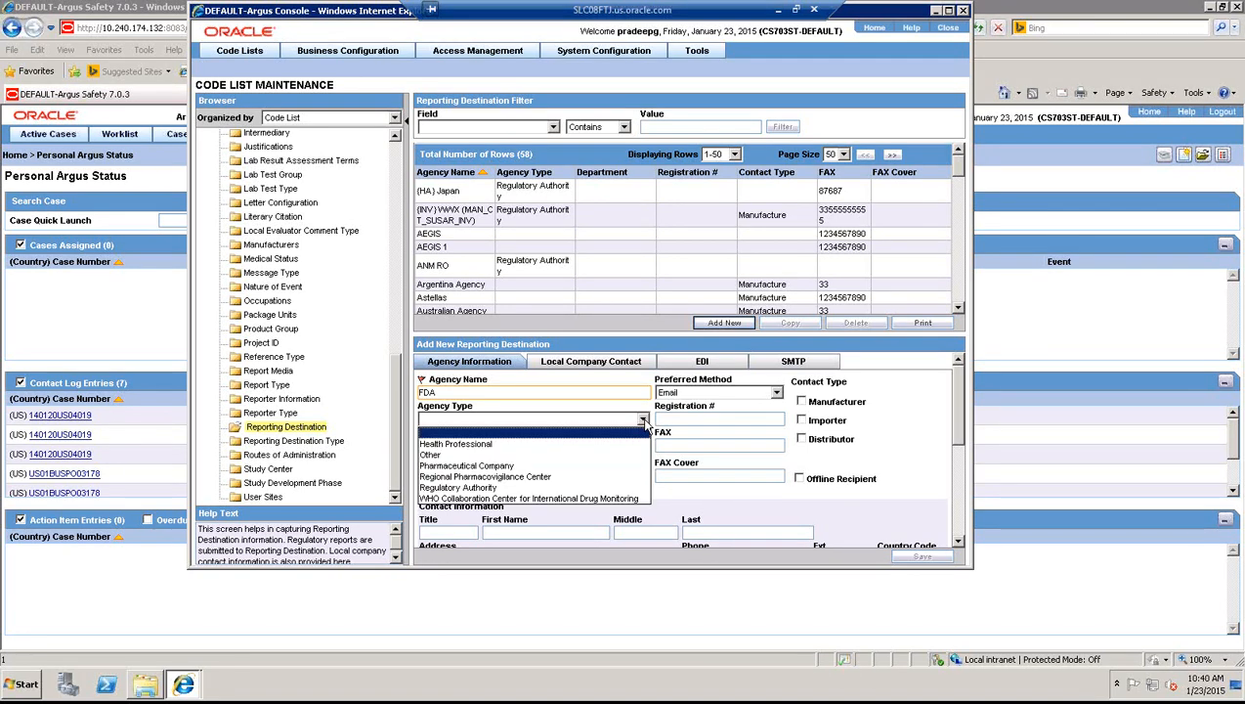
click(495, 487)
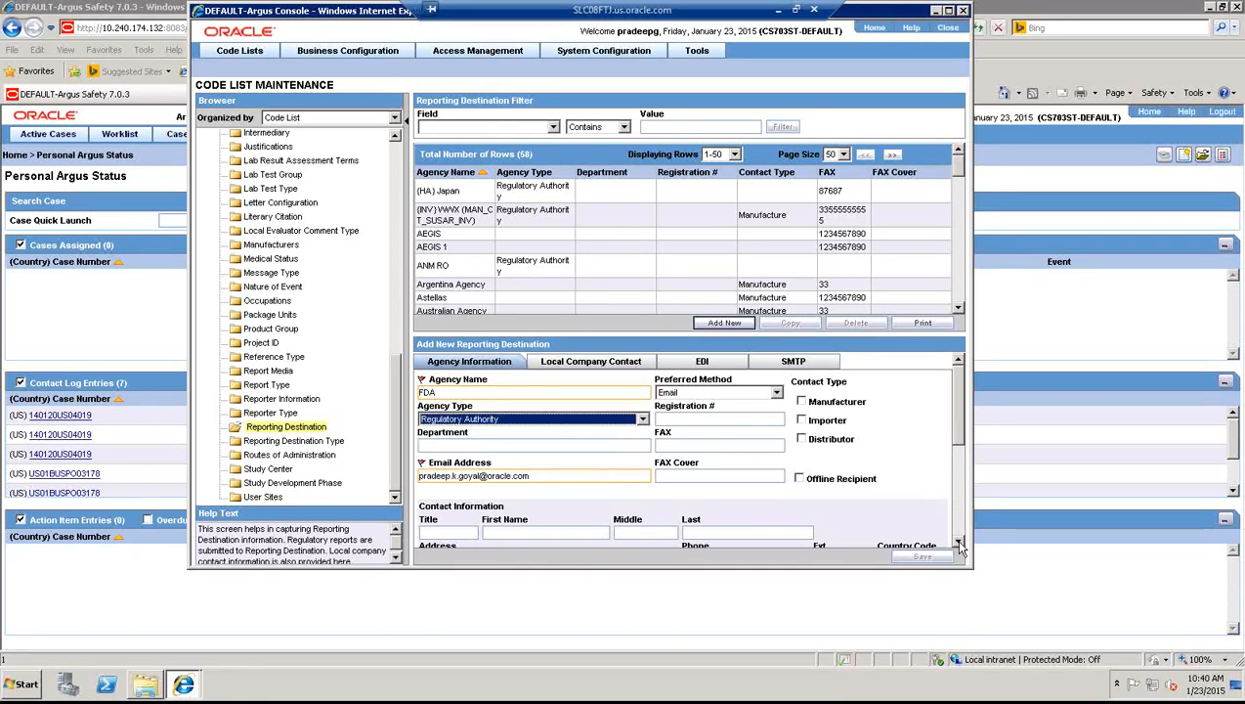
click(958, 544)
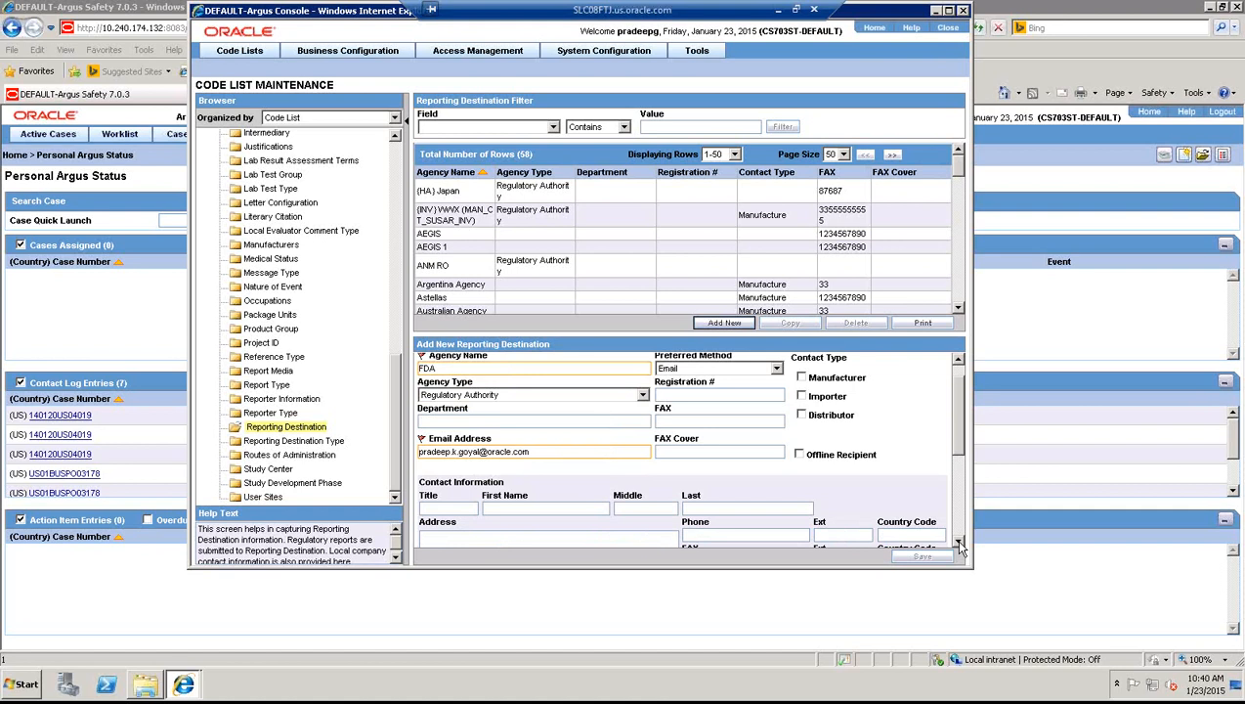
click(958, 544)
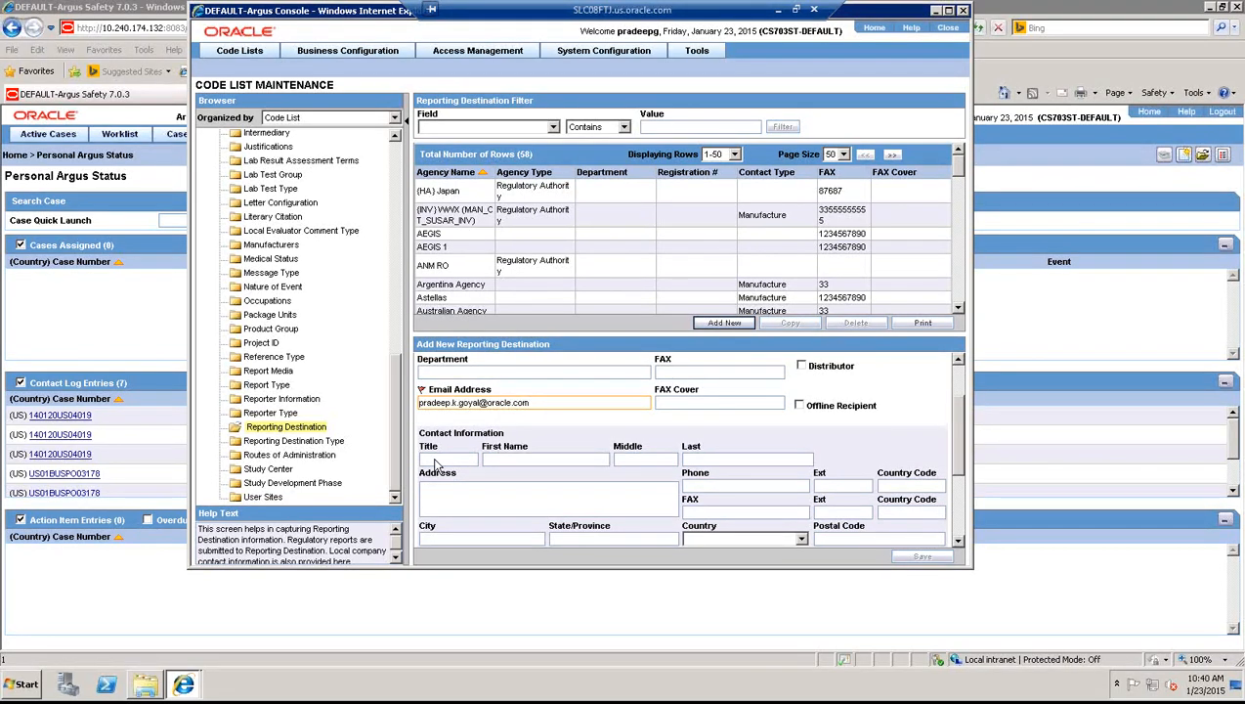
- Enter the contact's title Mr and their first, middle and last names
scroll(437, 465, down, 1)
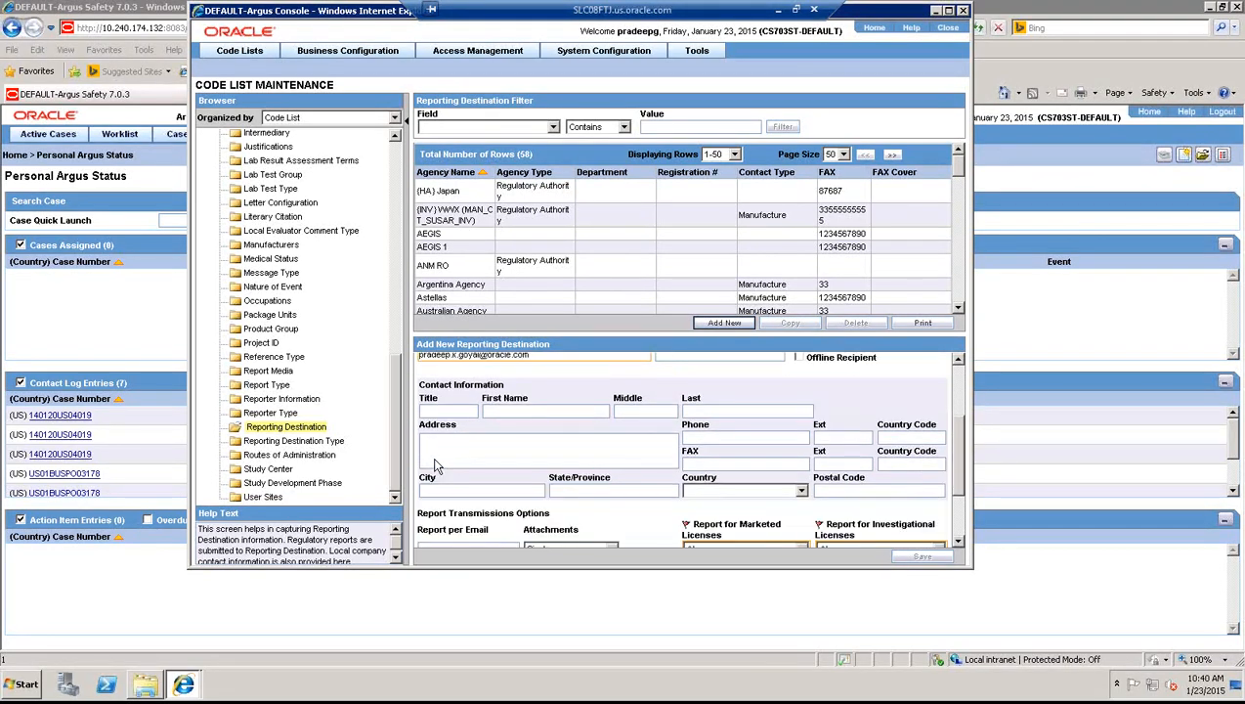
click(427, 411)
text(Mr)
key(Tab)
text(Alex)
key(Tab)
text(Jimmy)
key(Tab)
text(p)
- Enter the contact's address, phone 123456 and fax 12233
click(420, 458)
text(new york)
key(Tab)
text(12345)
text(6)
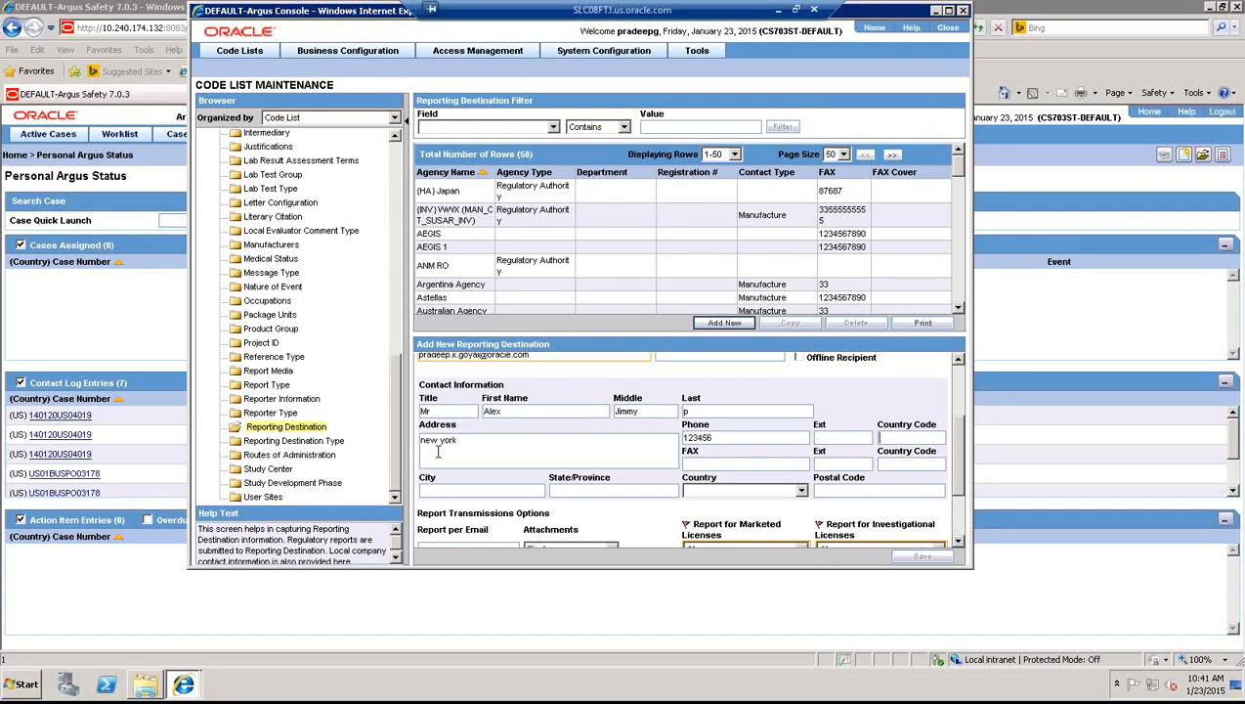
text(1)
click(697, 466)
text(12233)
text(1)
- Fill in city, state, country UNITED STATES and postal code 1234
click(519, 490)
text(n)
text(nj)
key(Tab)
key(u)
key(u)
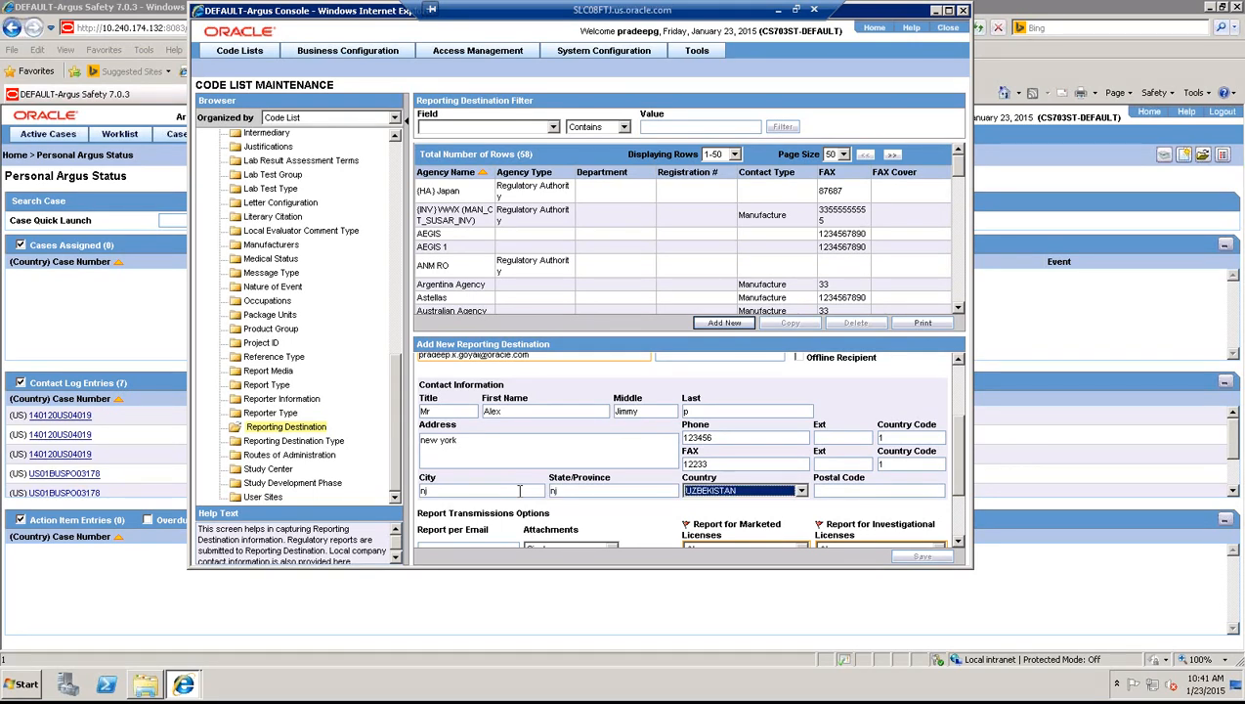
key(Up)
key(Up)
key(Up)
key(Tab)
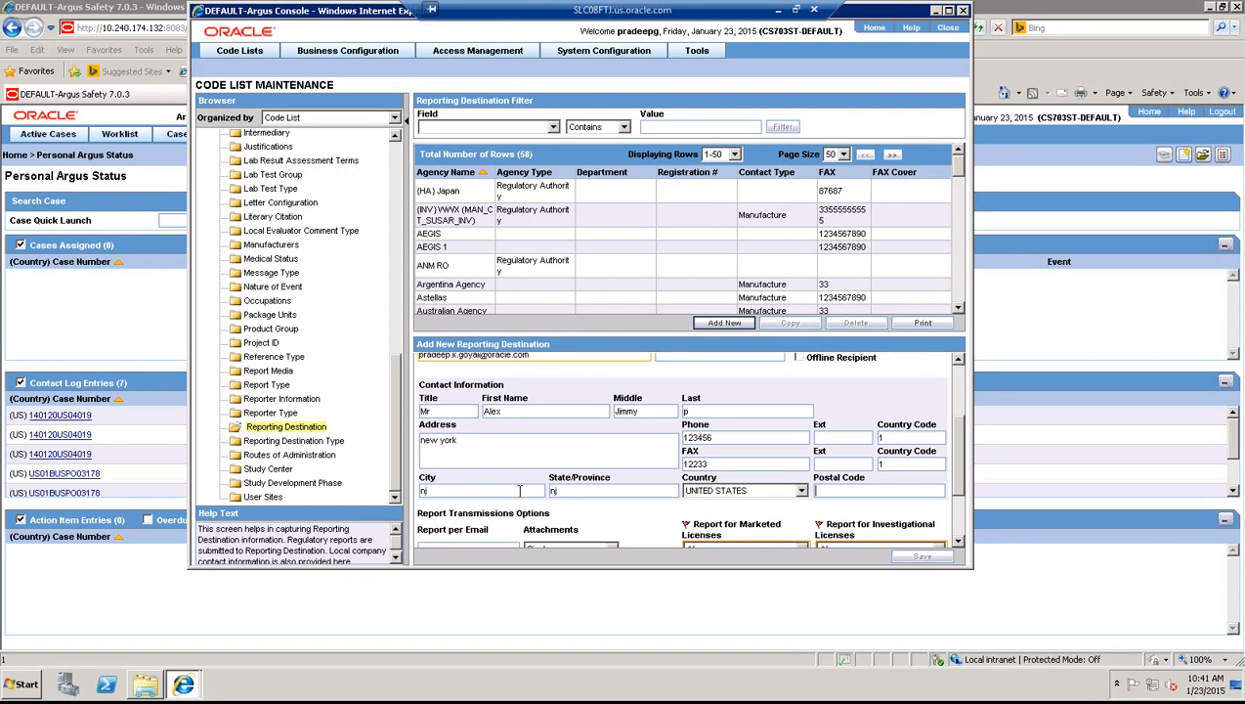
text(1234)
click(950, 12)
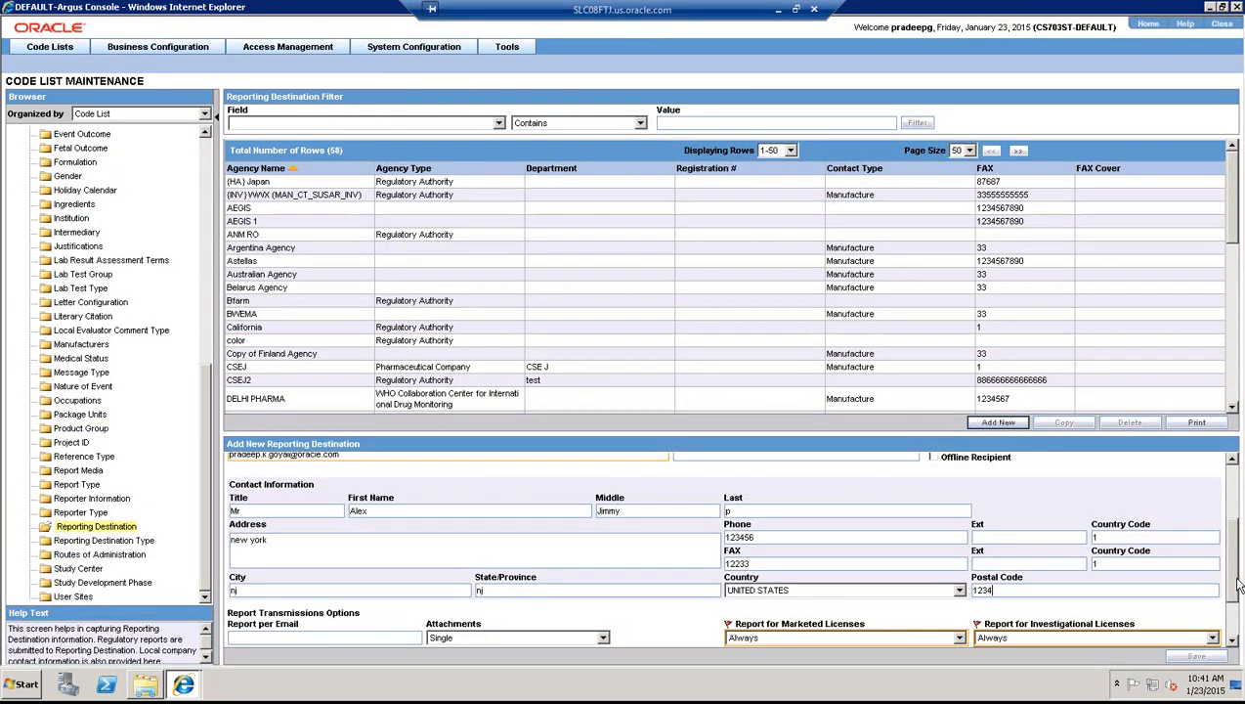
drag(1236, 589, 1239, 618)
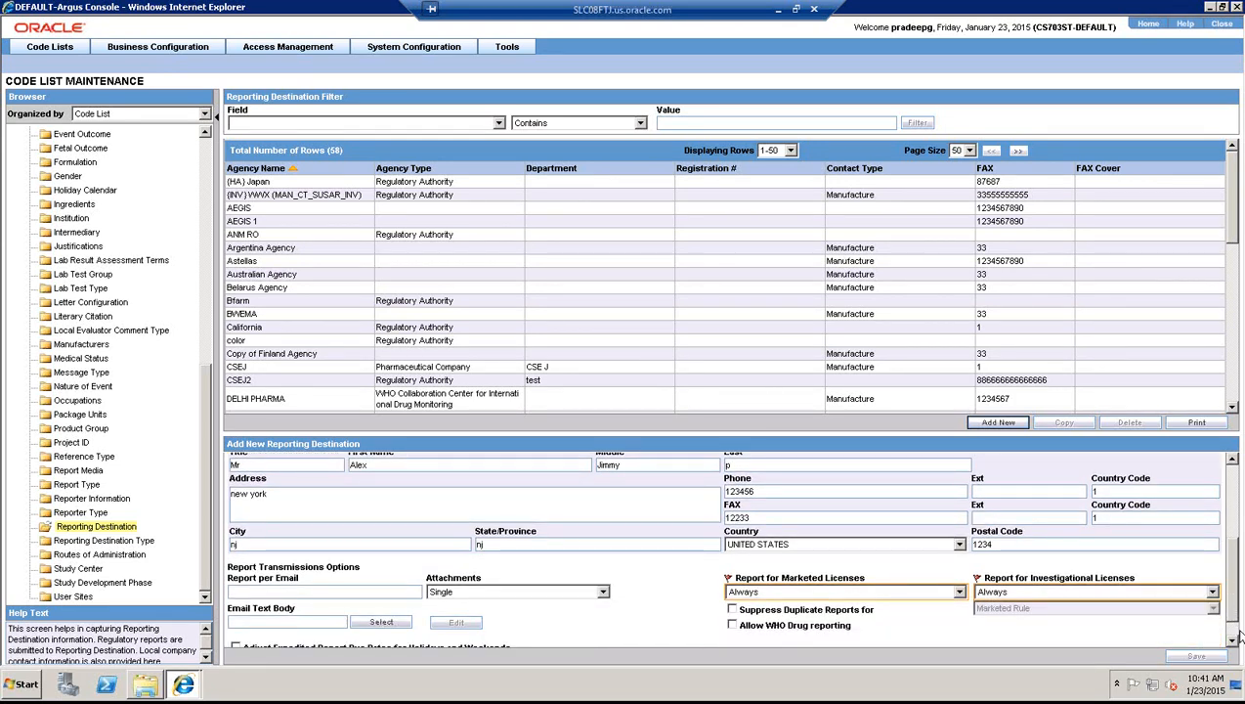
click(1234, 640)
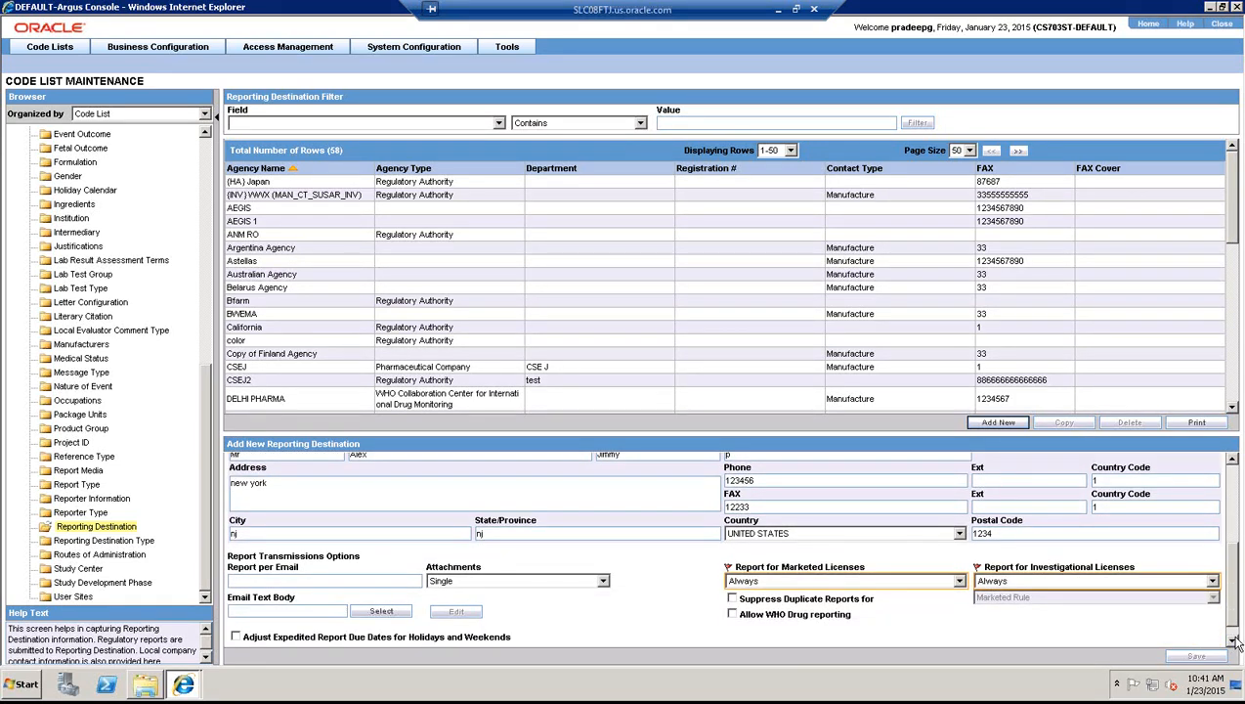
drag(1233, 609, 1233, 615)
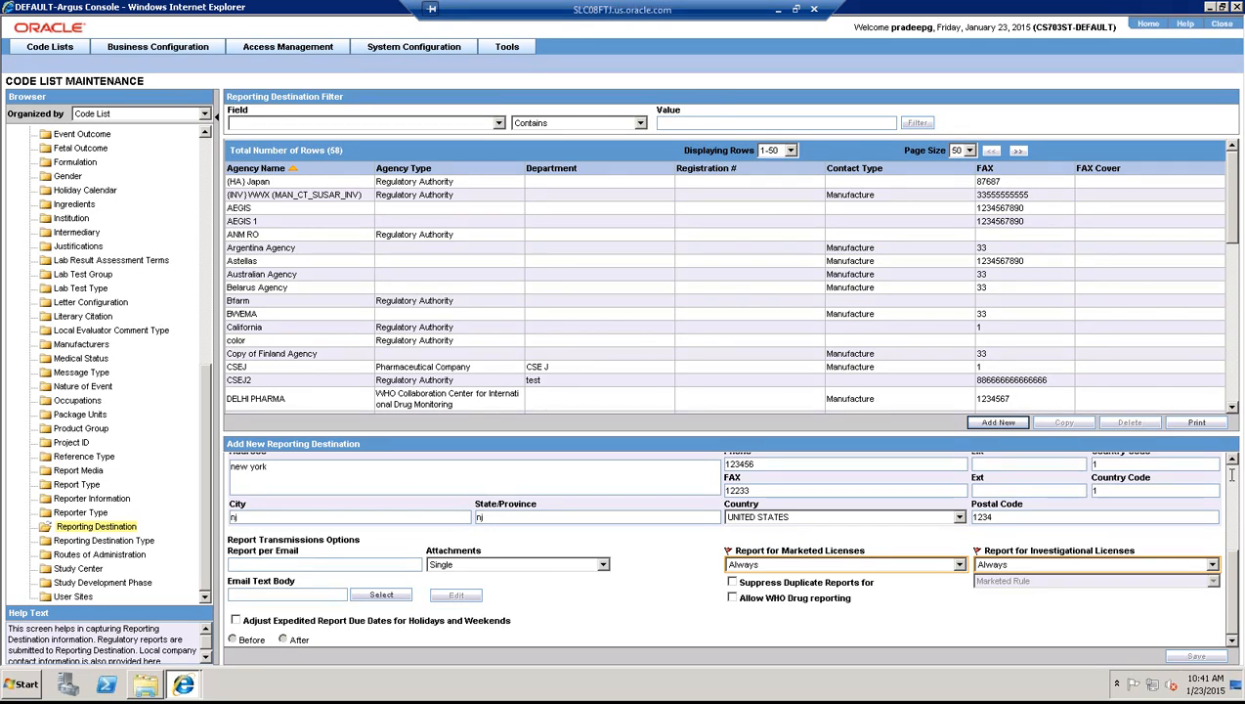
scroll(1231, 475, up, 5)
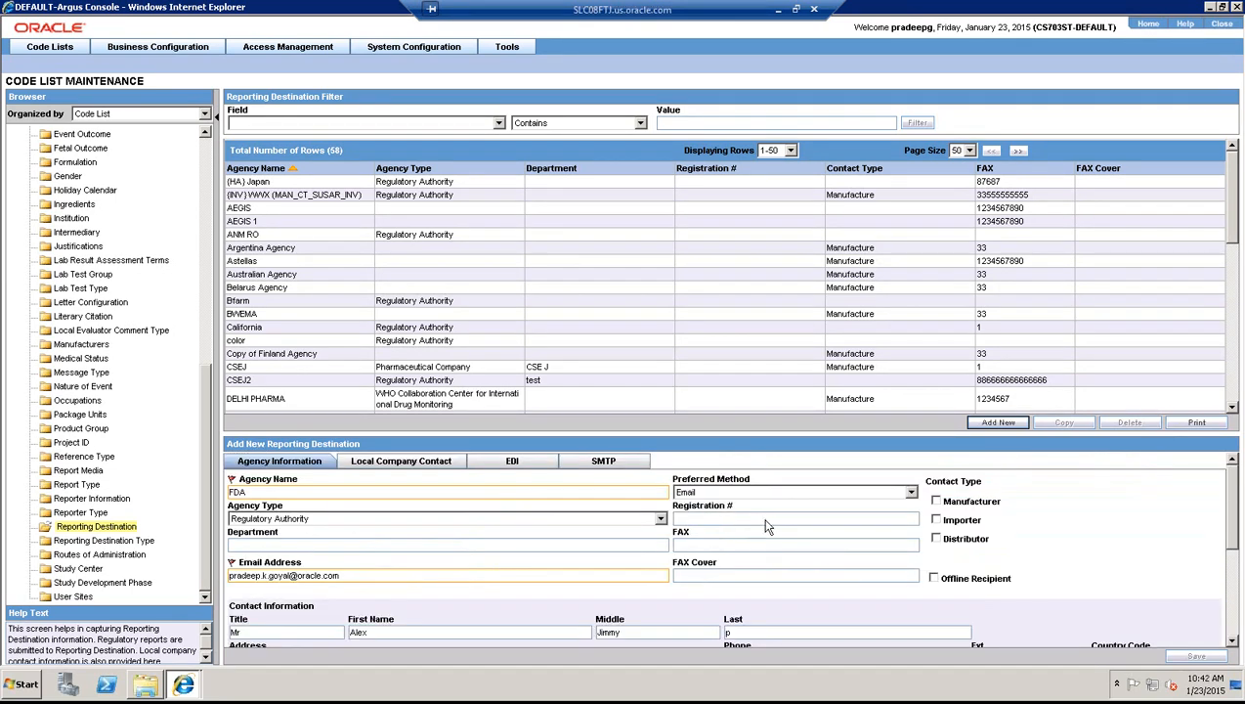
- Set local company ROCKET PHARMA, sender type Pharmaceutical Company, and Preferred event terms
click(419, 462)
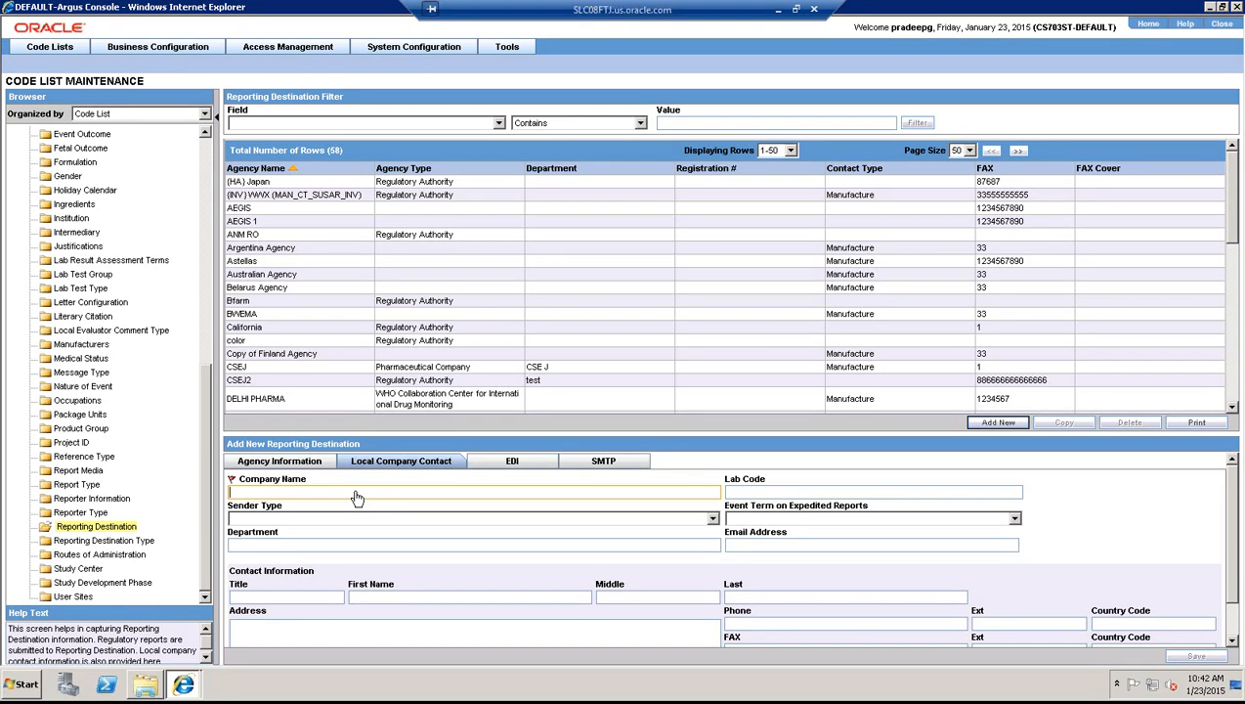
key(Caps_Lock)
text(R)
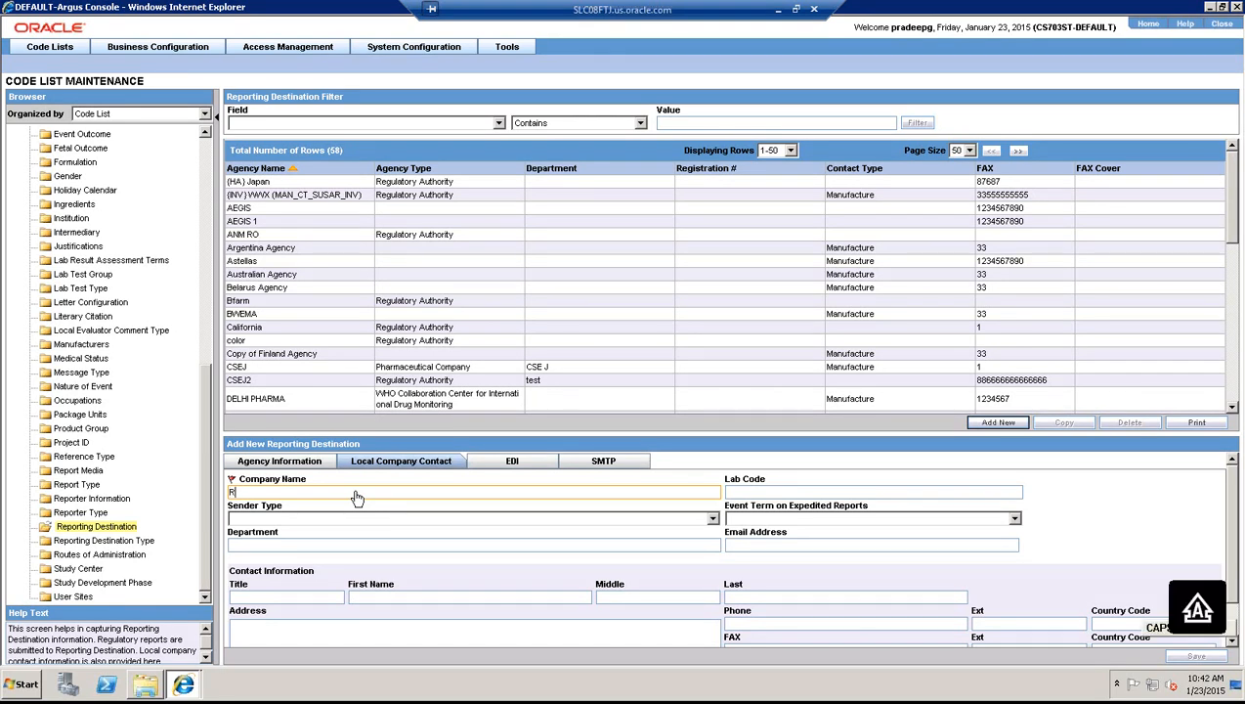
text(OCKET PHARMA)
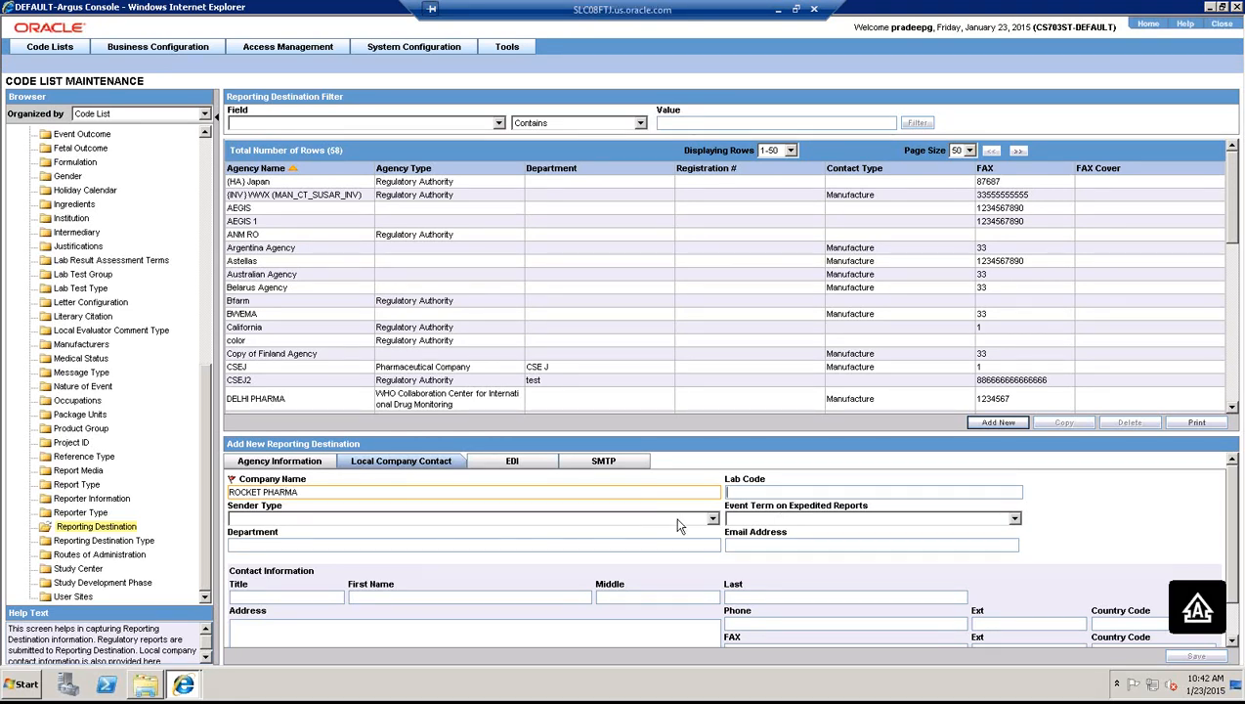
click(714, 520)
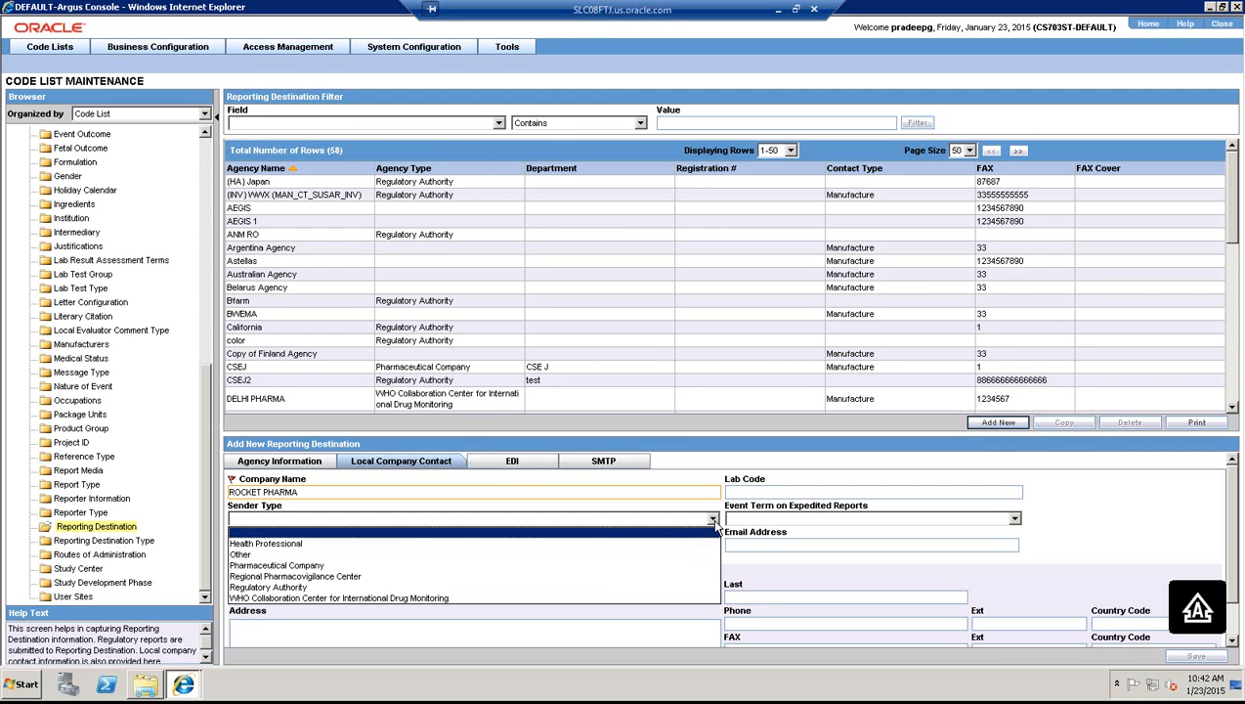
click(313, 565)
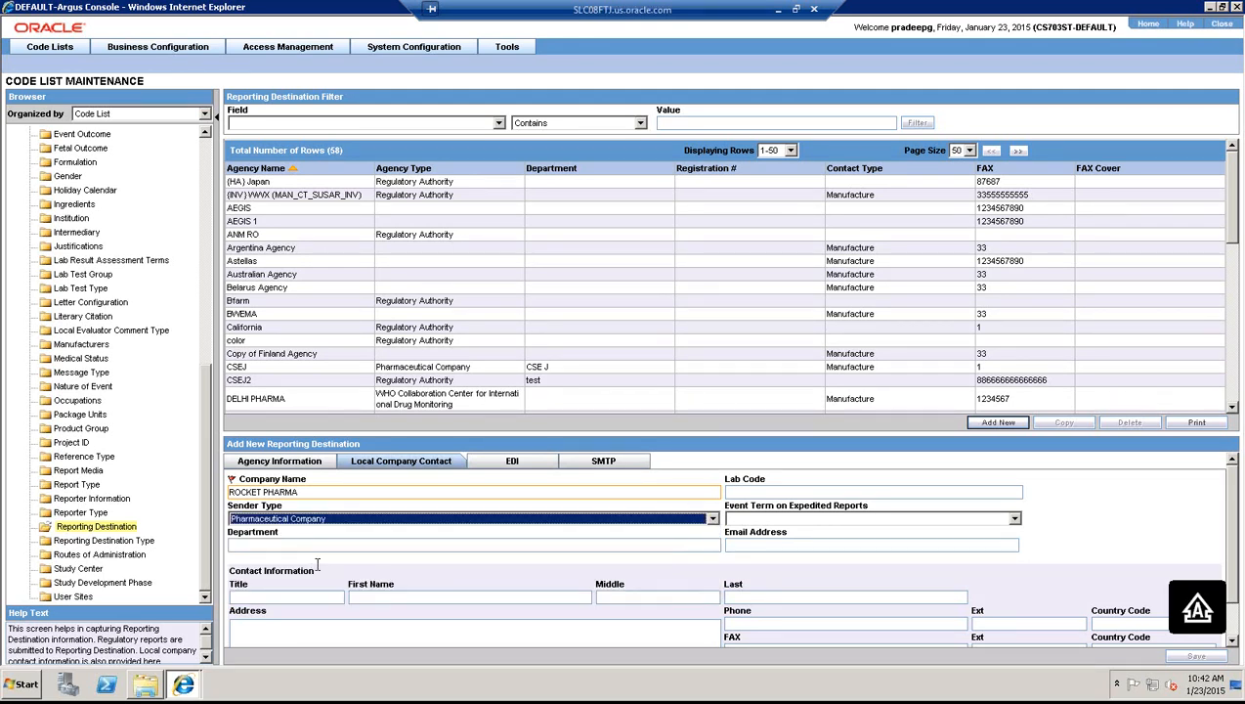
click(815, 518)
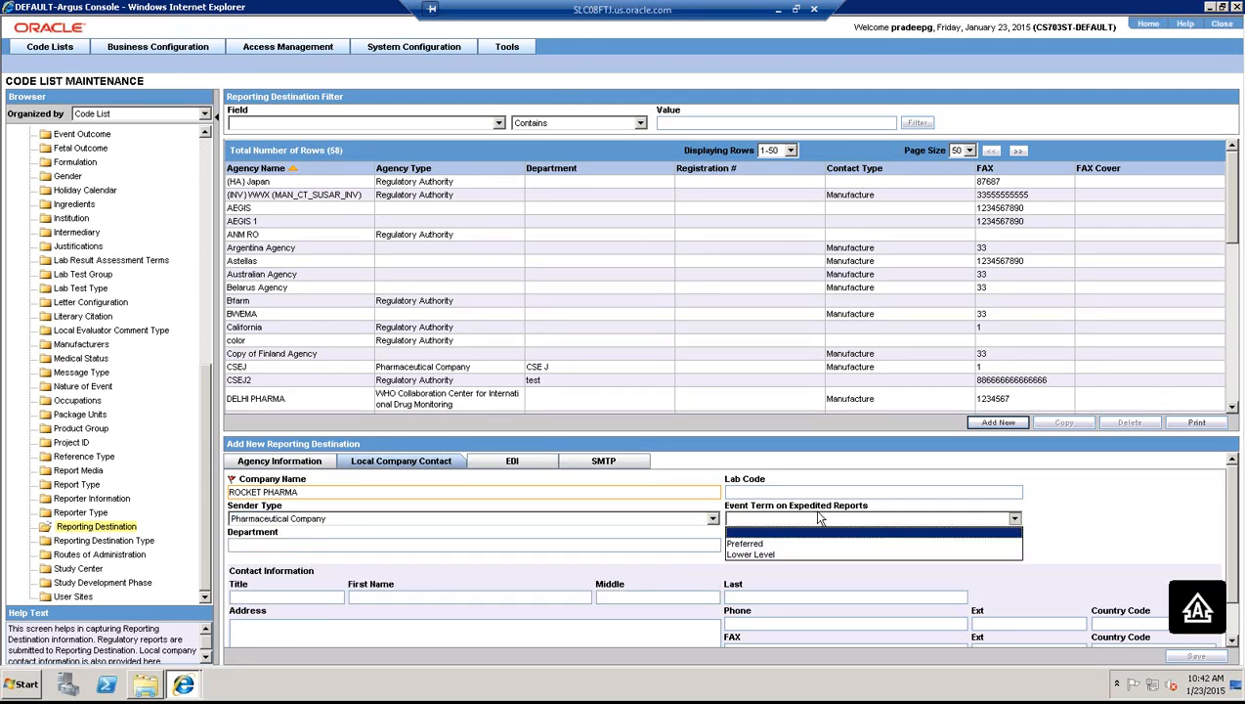
click(758, 543)
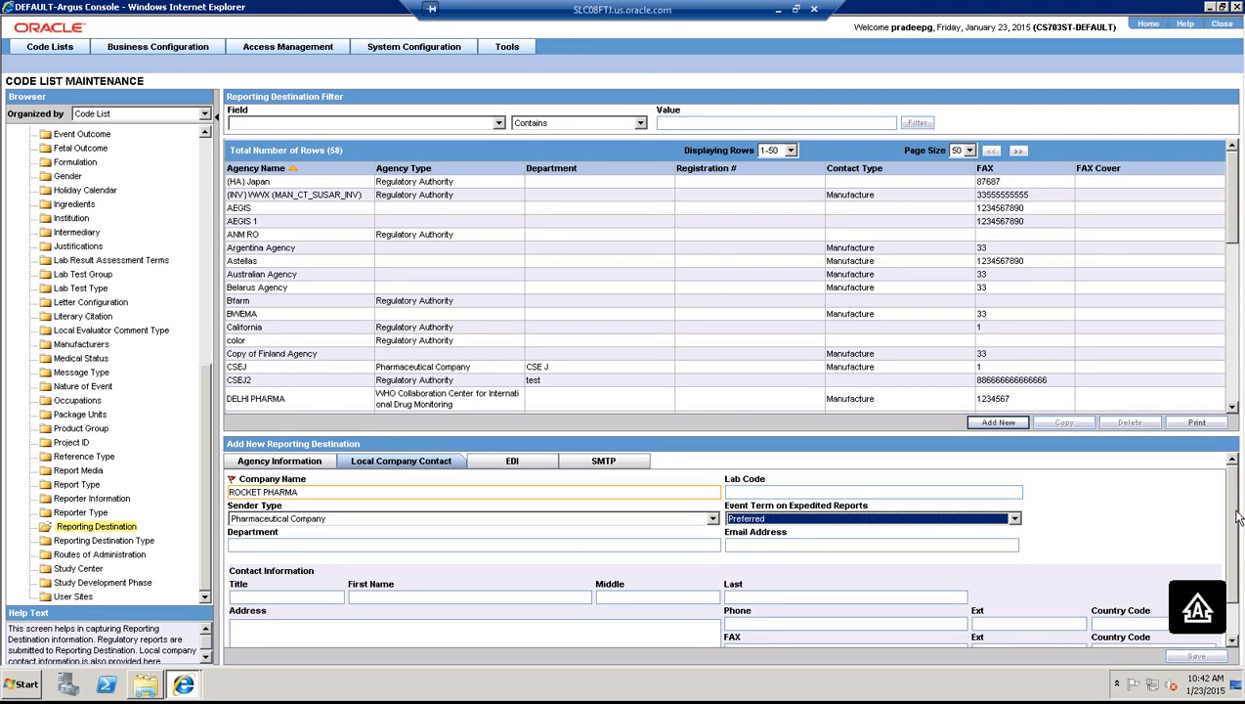
- Enter the local contact's title Mr and their first, middle and last names
drag(1233, 513, 1233, 524)
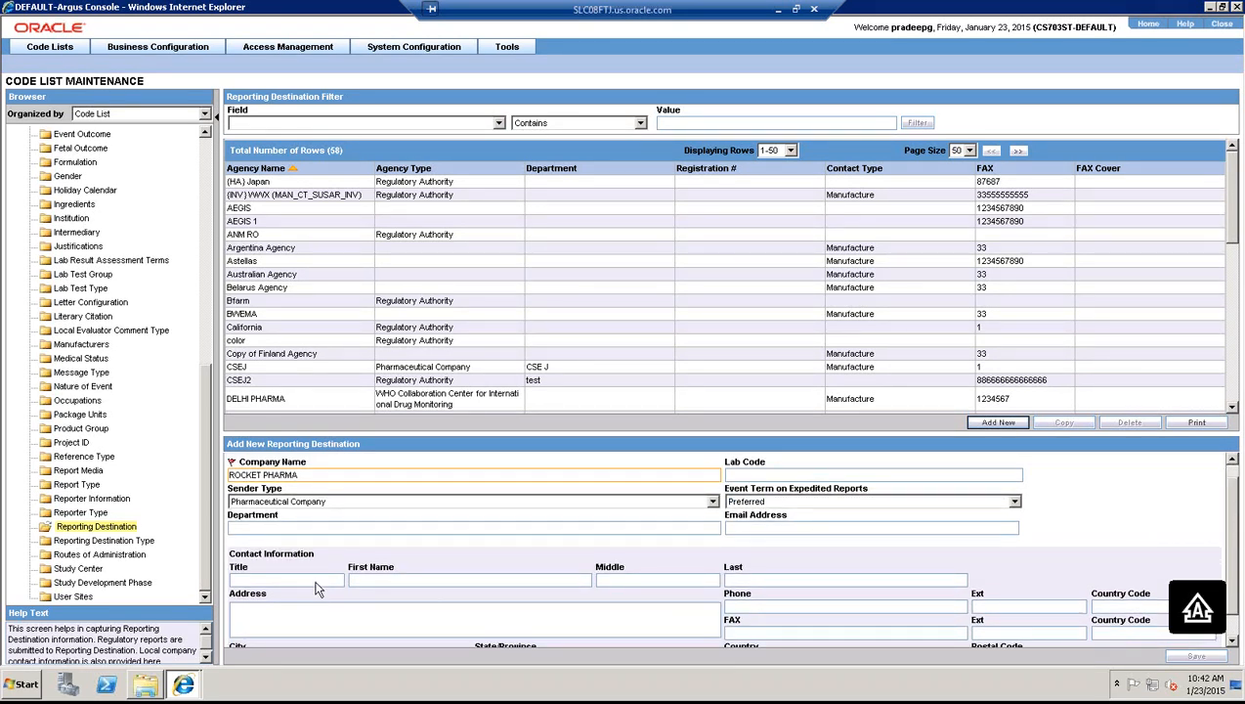
text(mR)
key(Tab)
text(S)
key(Caps_Lock)
text(imon)
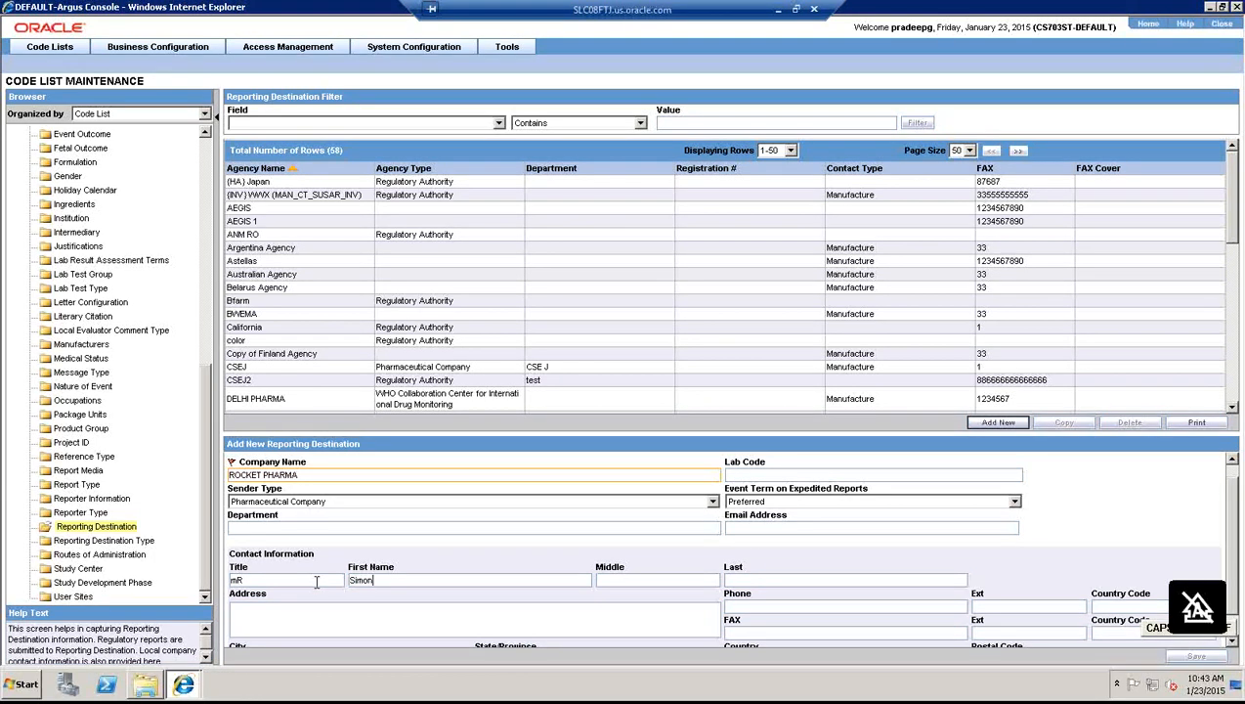
key(Tab)
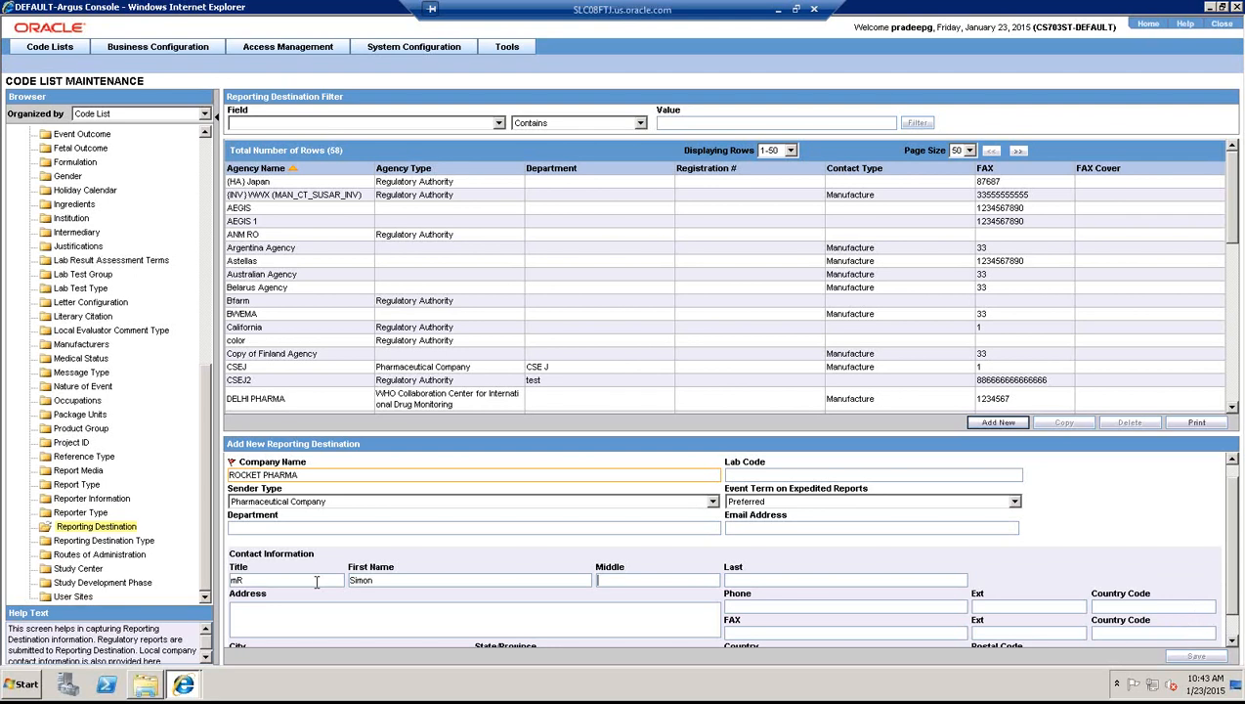
text(March)
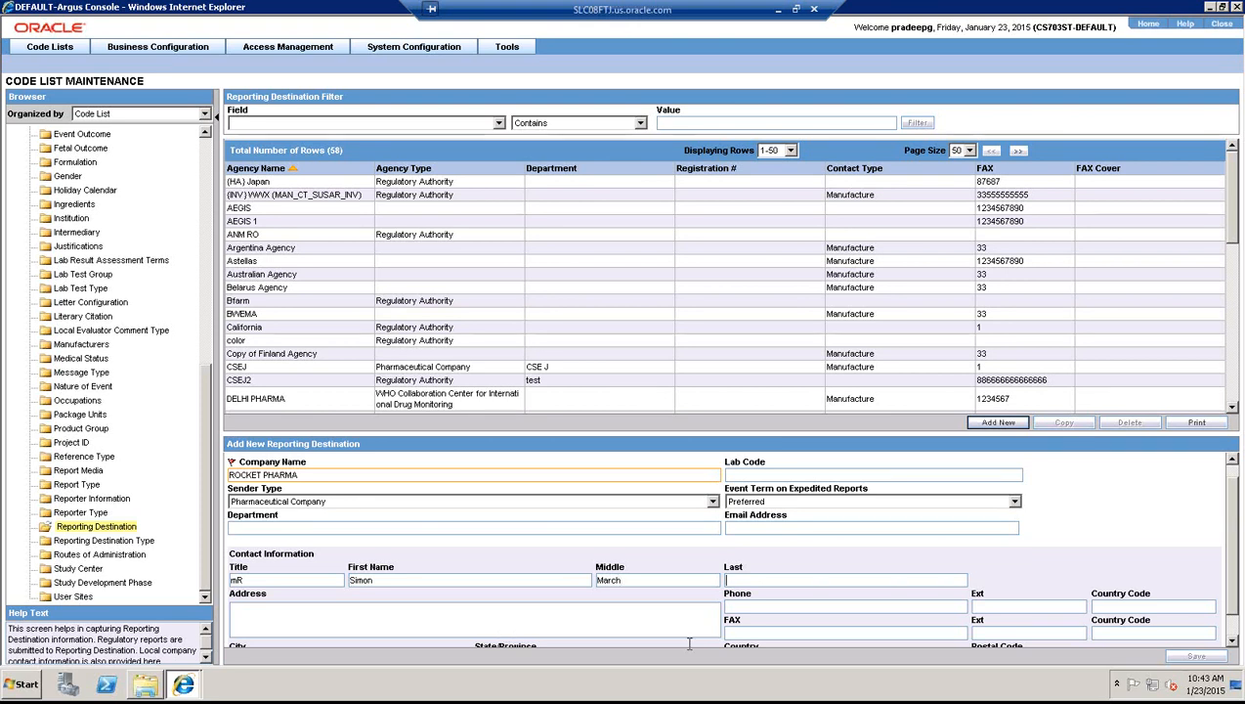
key(Tab)
text(p)
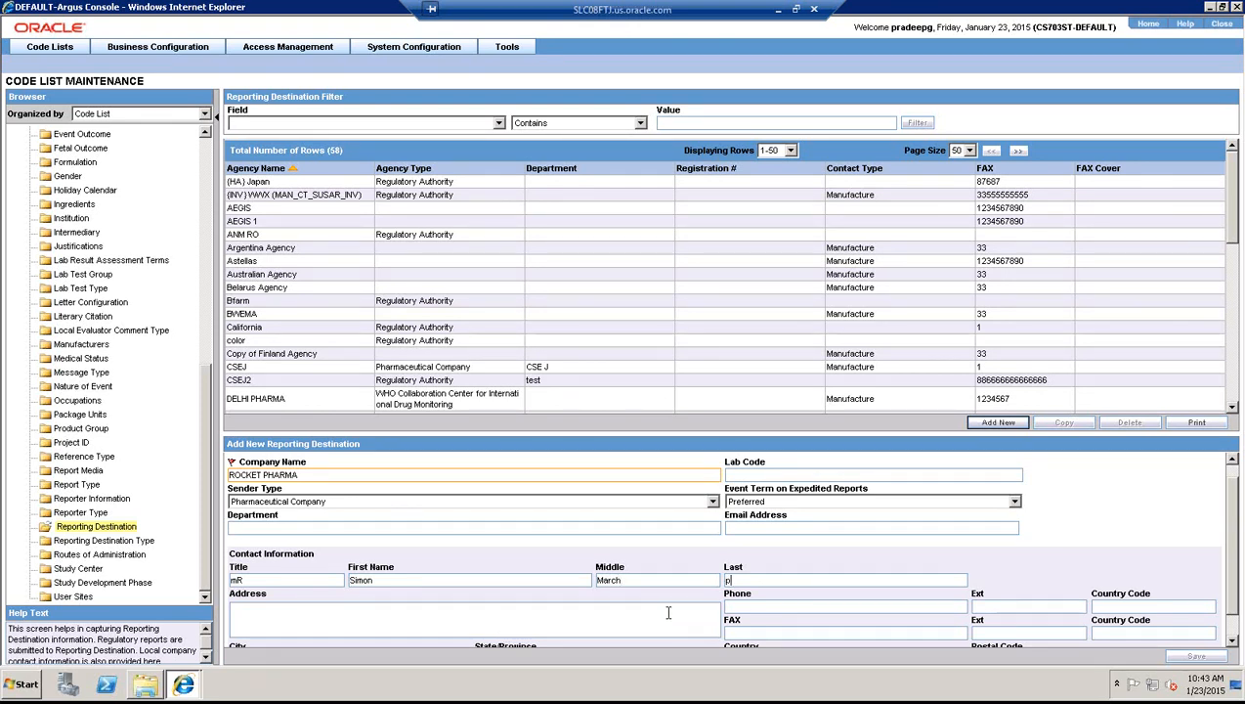
- Enter the contact's address and fax country code 1
click(668, 613)
text(New york)
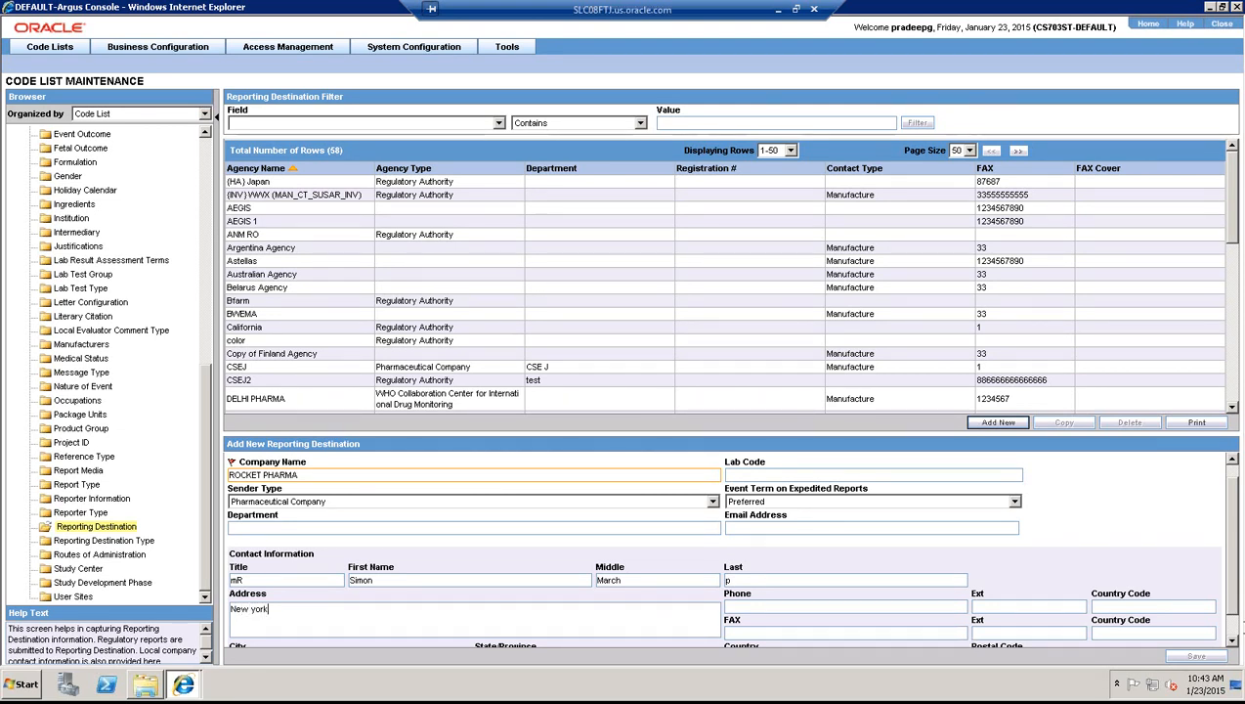
key(Tab)
click(1231, 643)
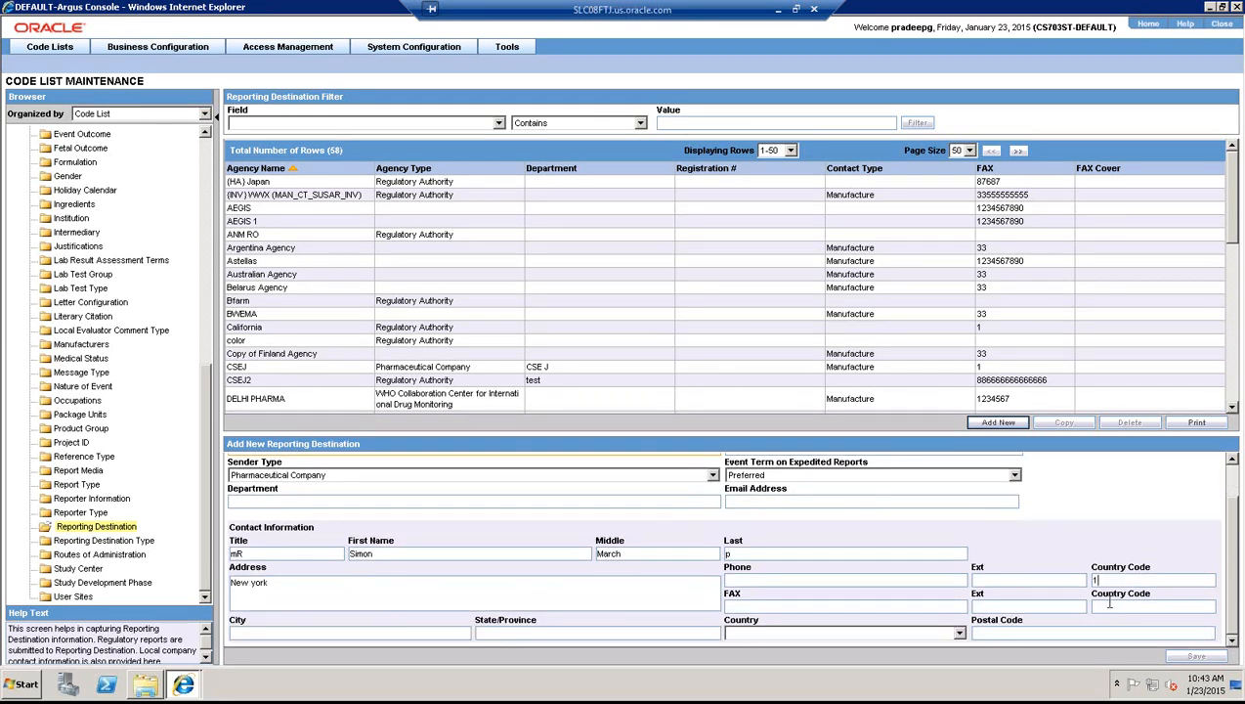
click(1110, 605)
text(1)
- Fill in city, state, country UNITED STATES and postal code 12345
click(436, 634)
text(nj)
key(Tab)
text(nj)
key(Tab)
key(v)
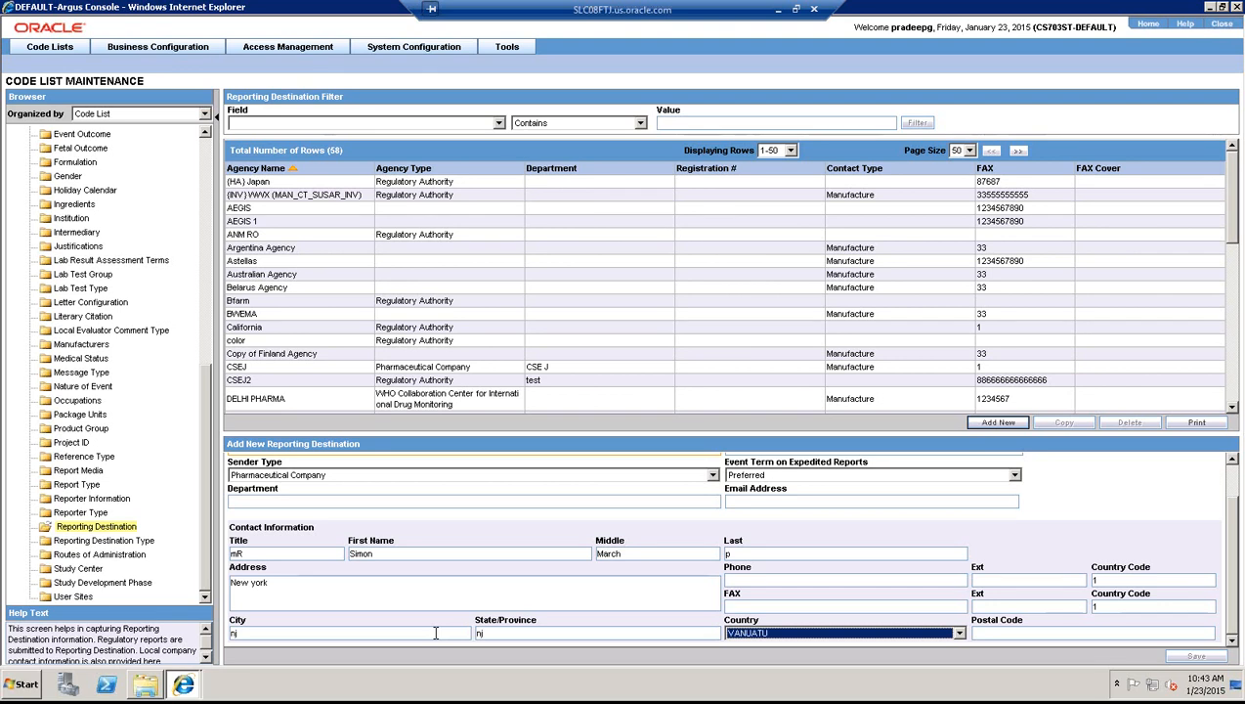
key(Up)
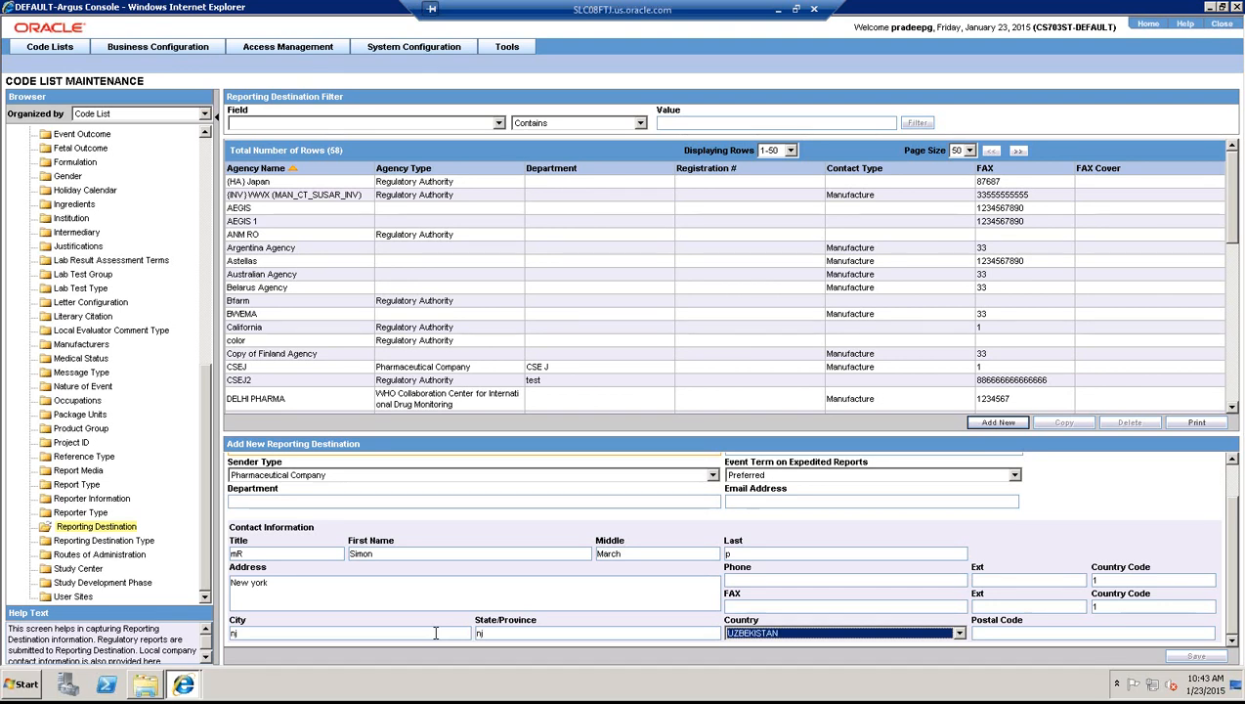
key(Up)
key(Up)
key(Up)
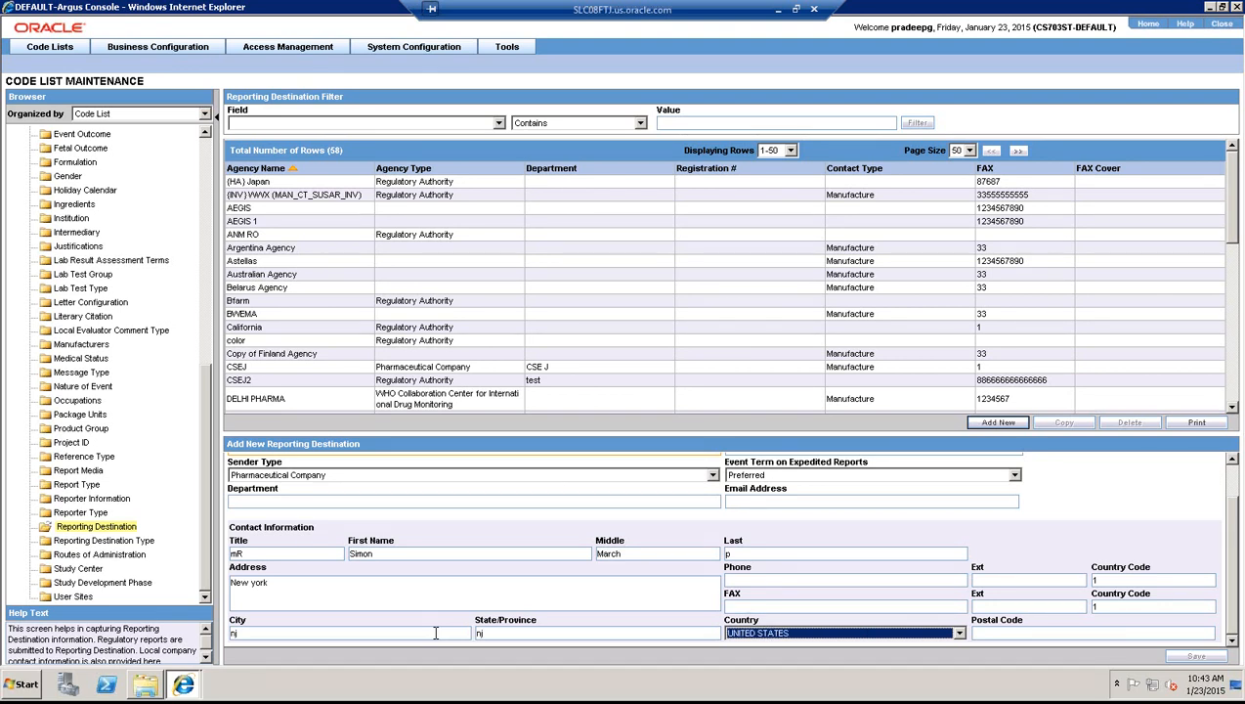
key(Tab)
text(12345)
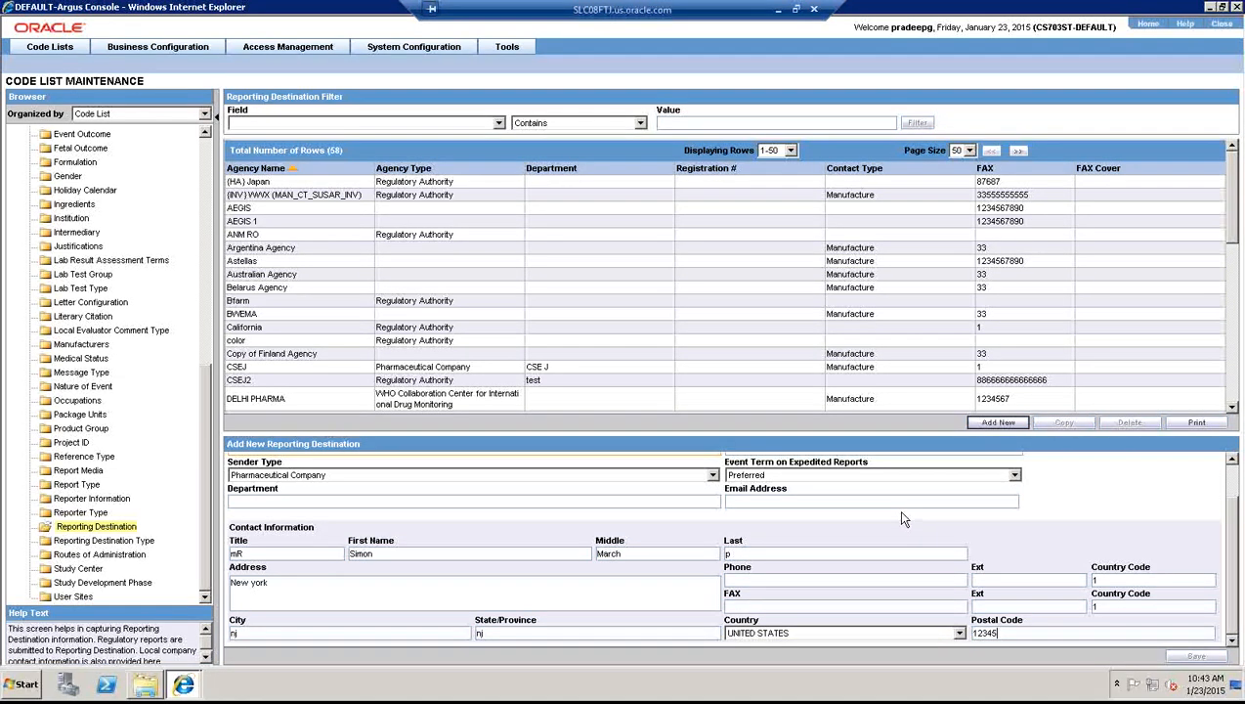
- Enter the local contact's e-mail address
click(861, 501)
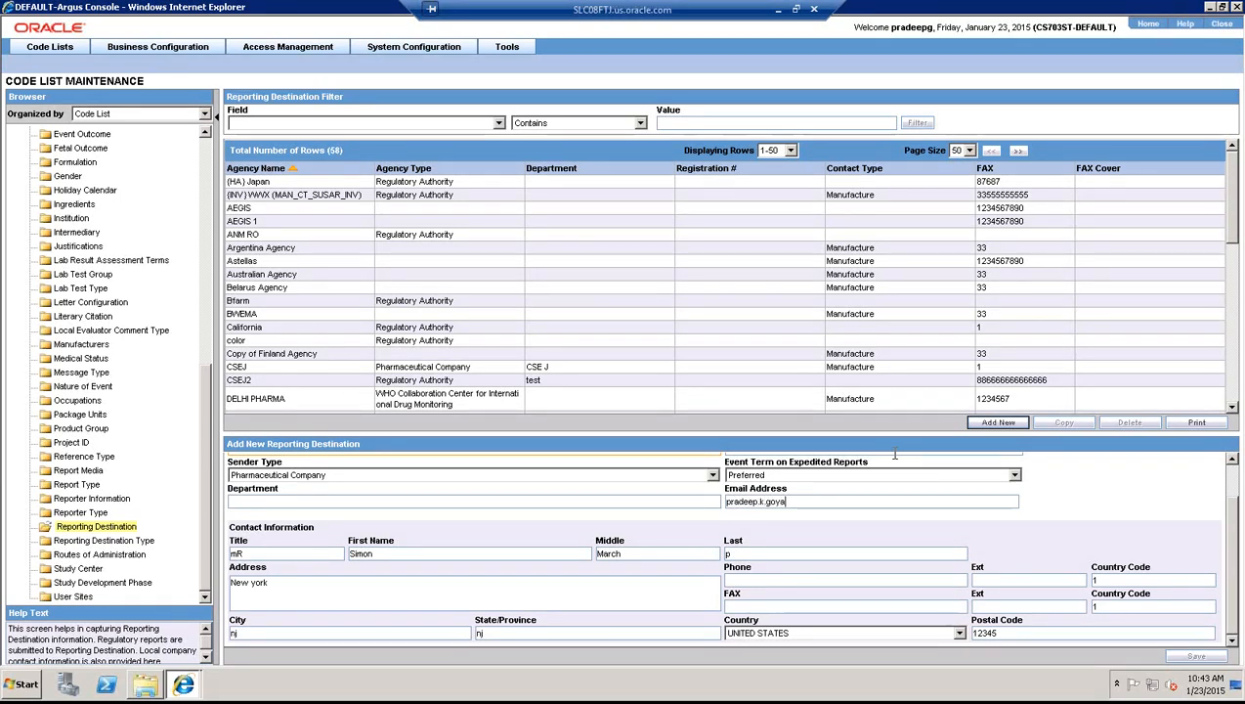
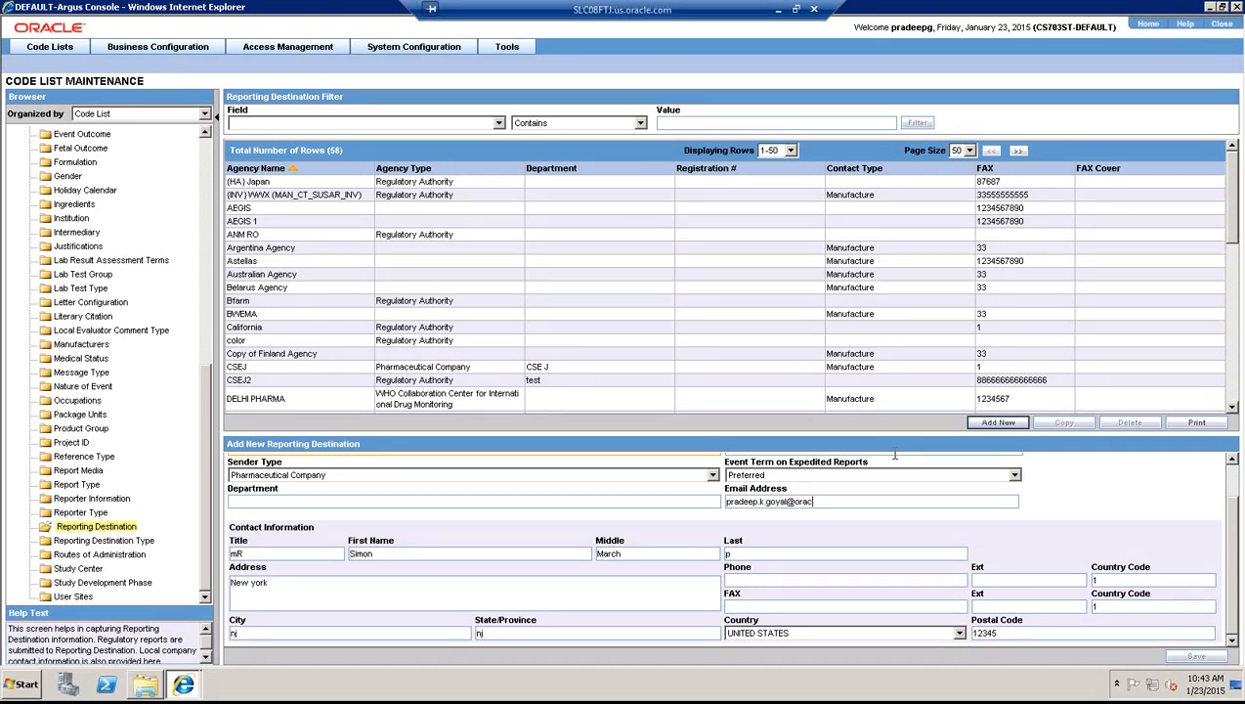
drag(1233, 558, 1226, 479)
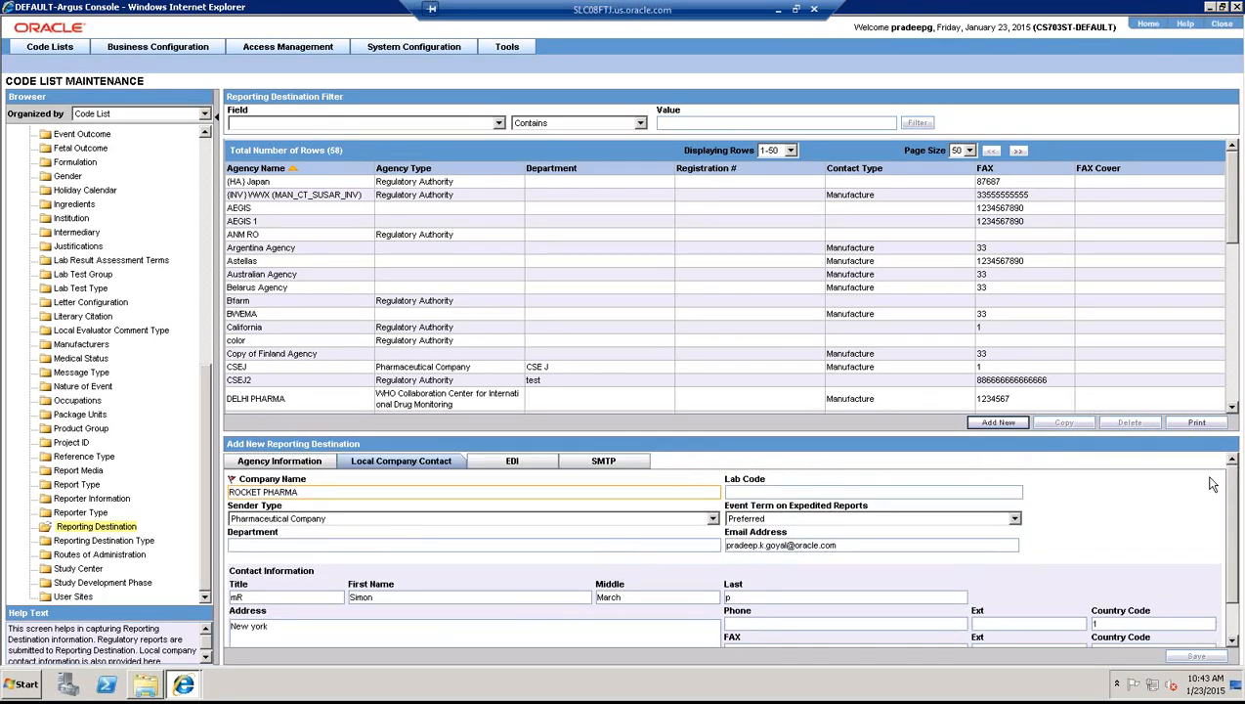
click(534, 463)
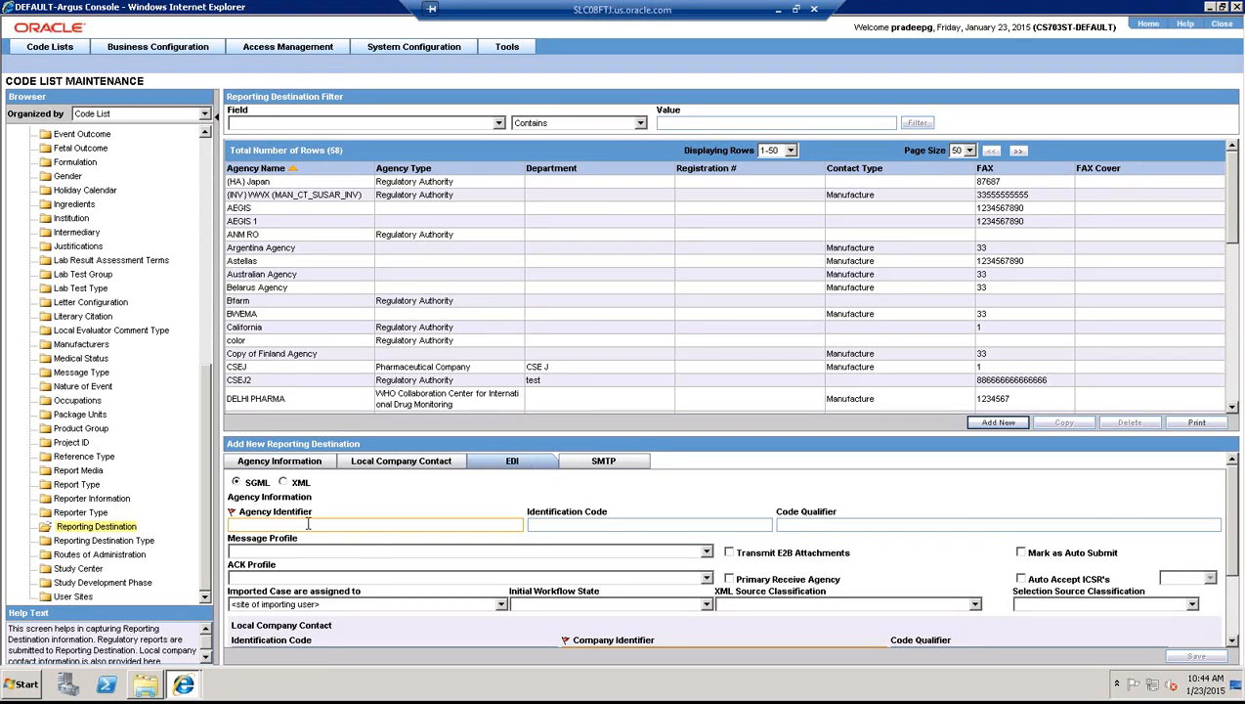
- Set EDI agency identifier fda and company identifier rocketpharma
text(fda)
drag(1233, 540, 1237, 563)
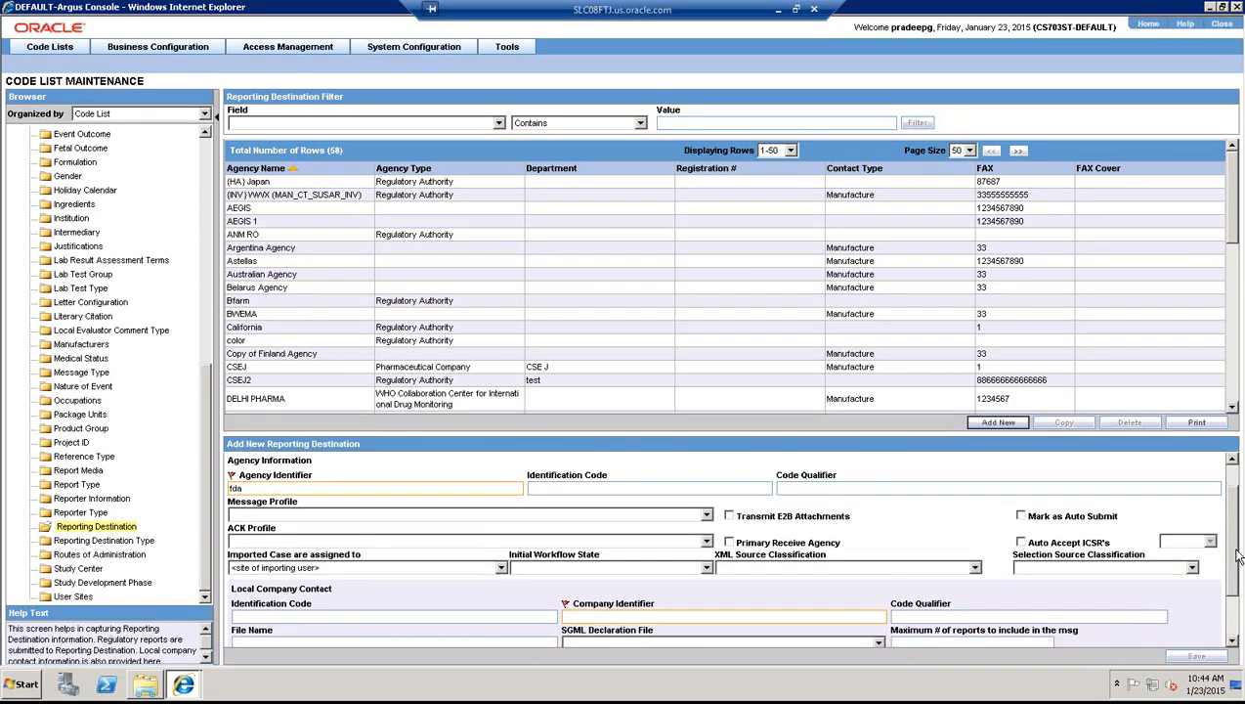
click(781, 617)
text(r)
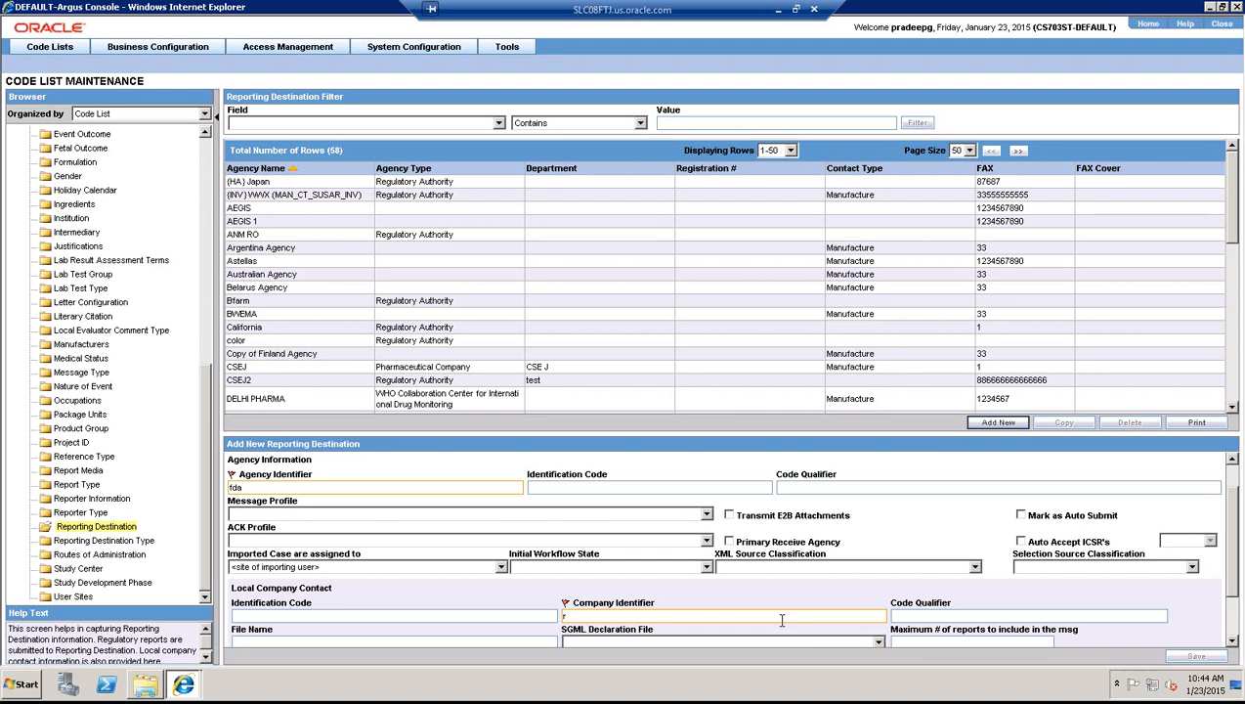
text(ocketpharma)
drag(1237, 598, 1233, 554)
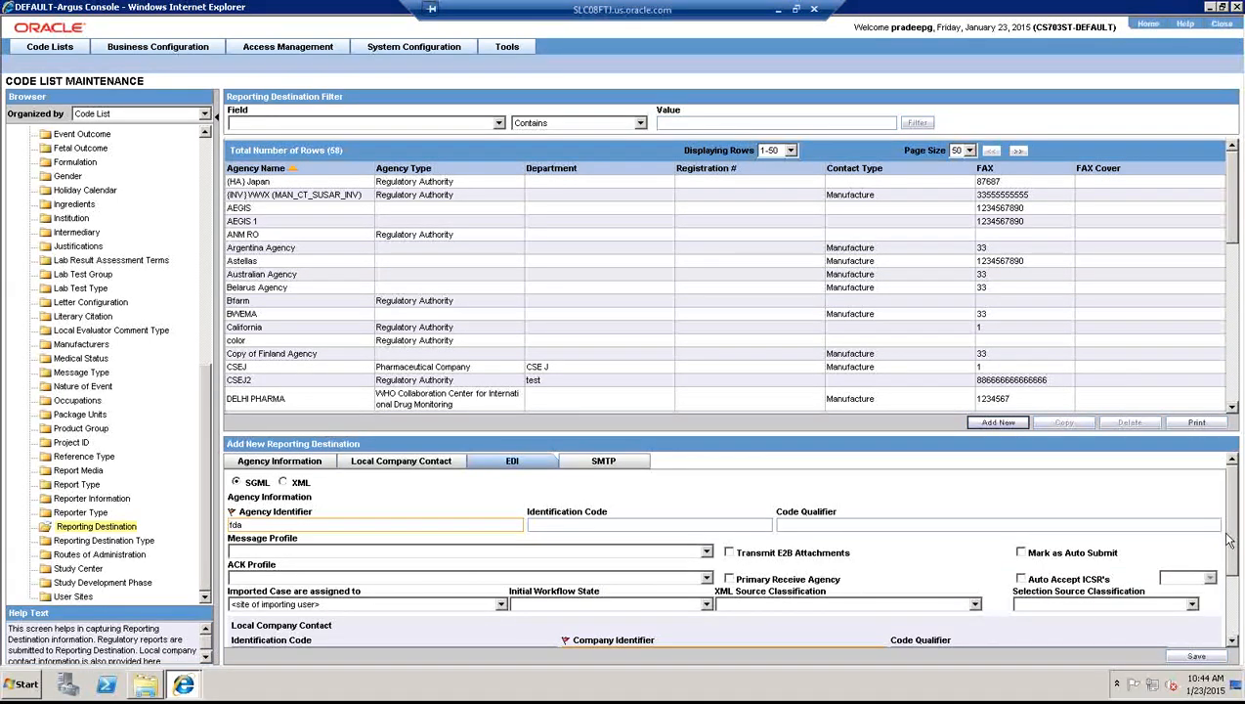
click(617, 463)
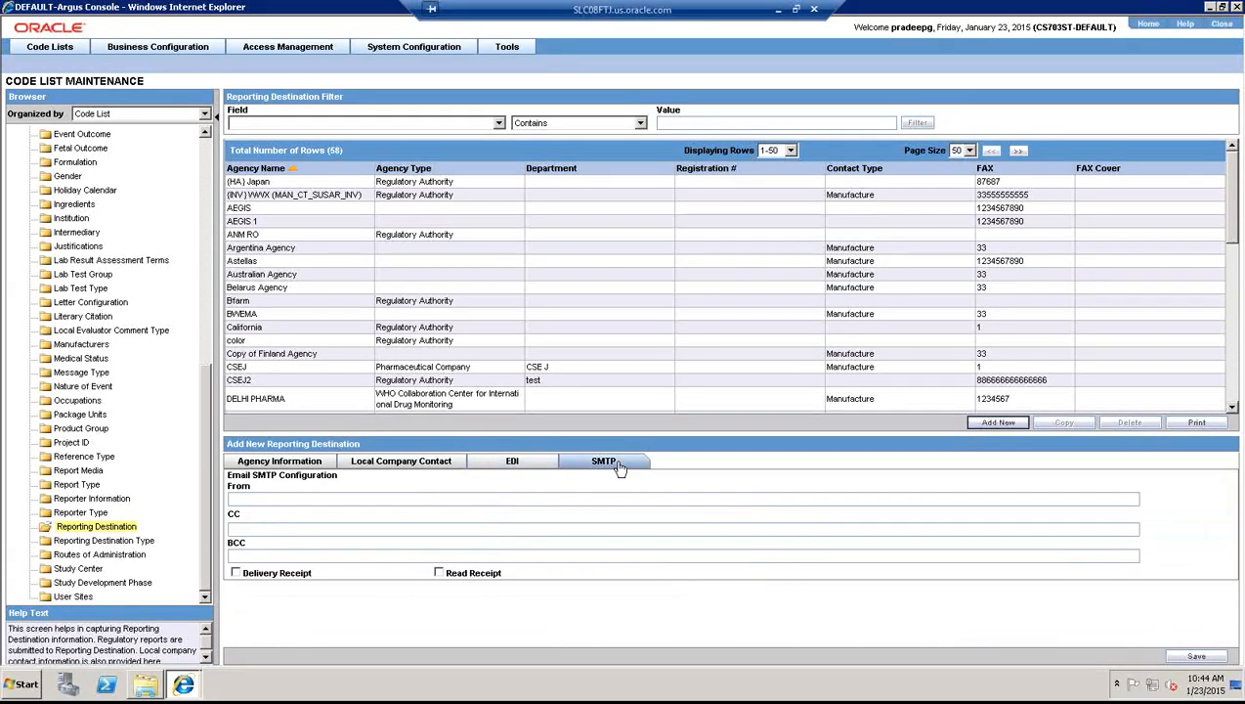
- Set the SMTP From address to the contact e-mail, undoing a trial edit to its name
click(272, 504)
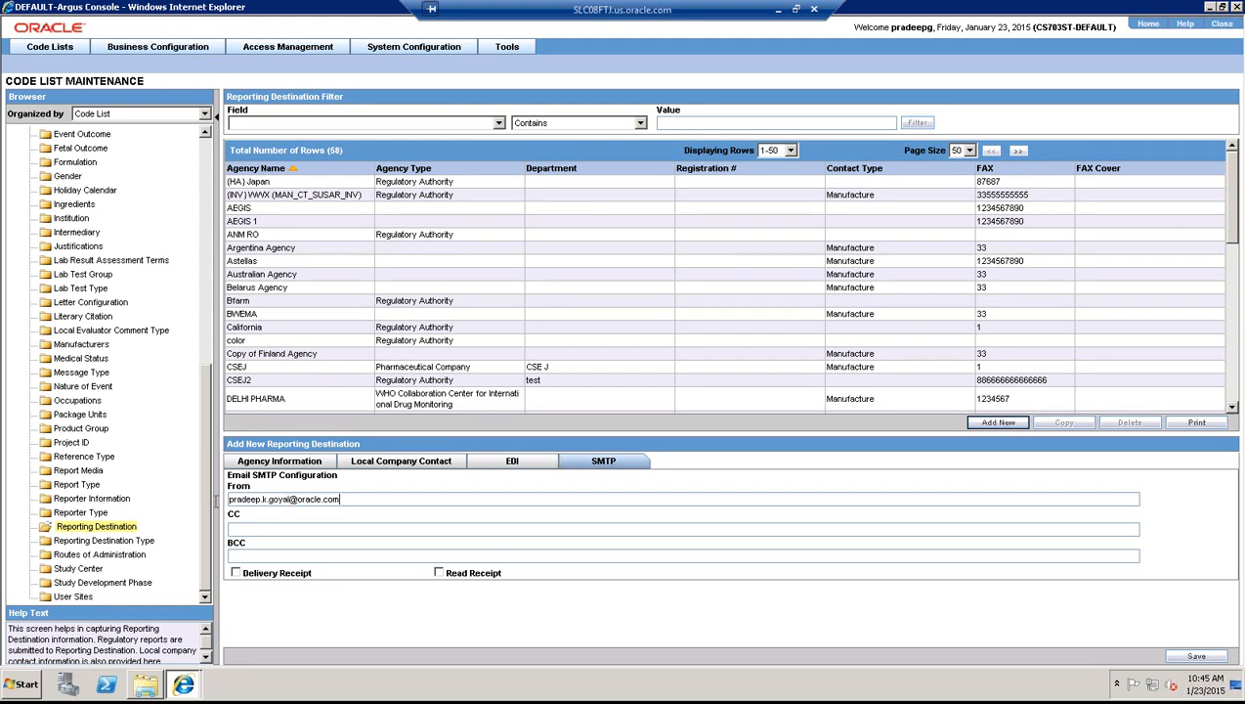
double_click(231, 499)
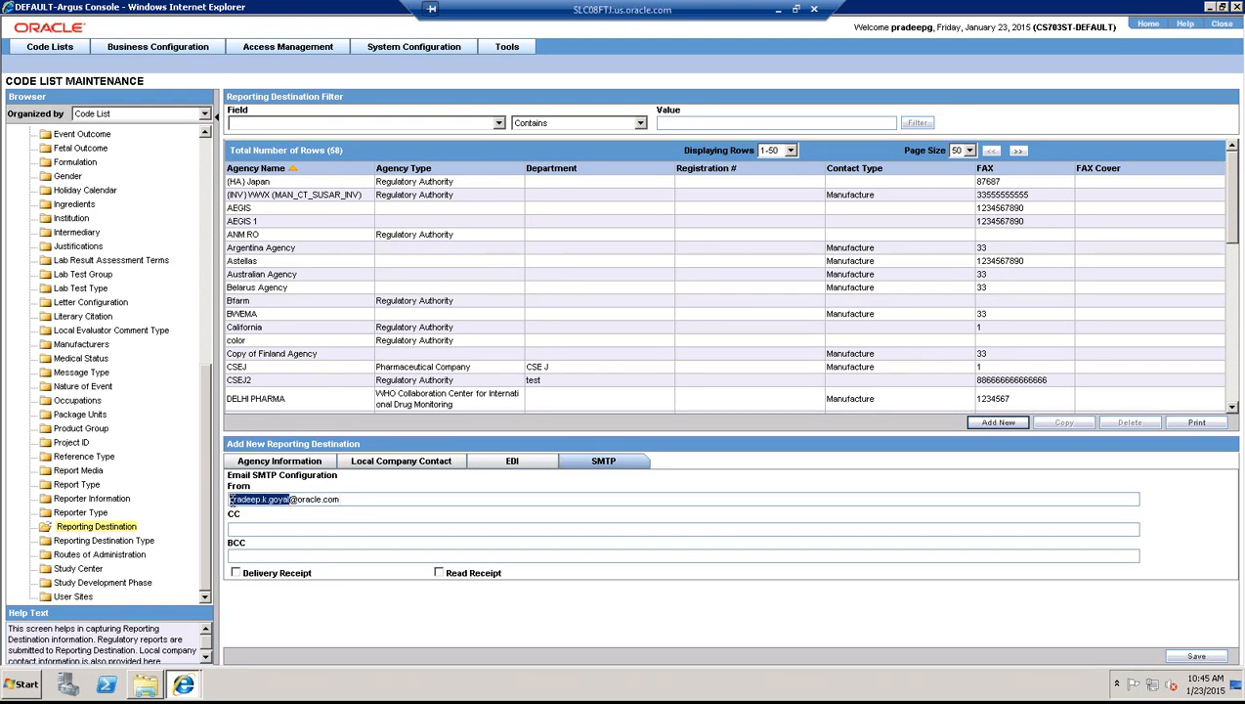
text(simon)
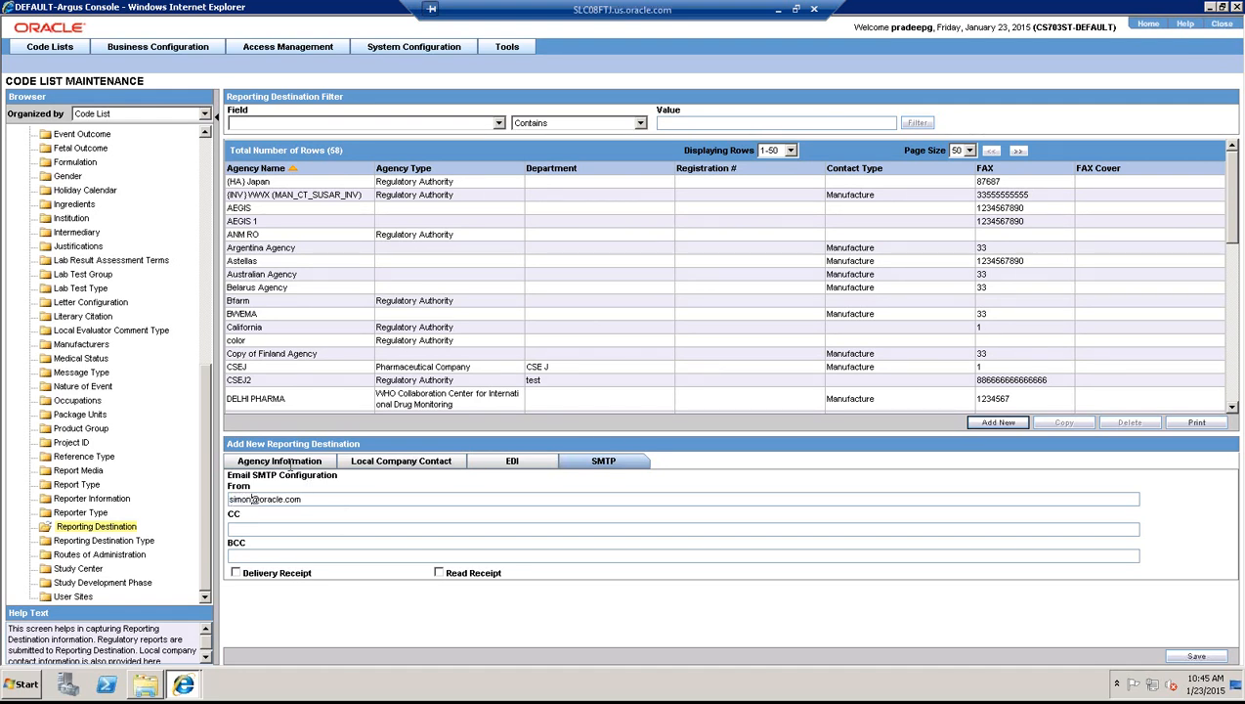
key(ctrl+z)
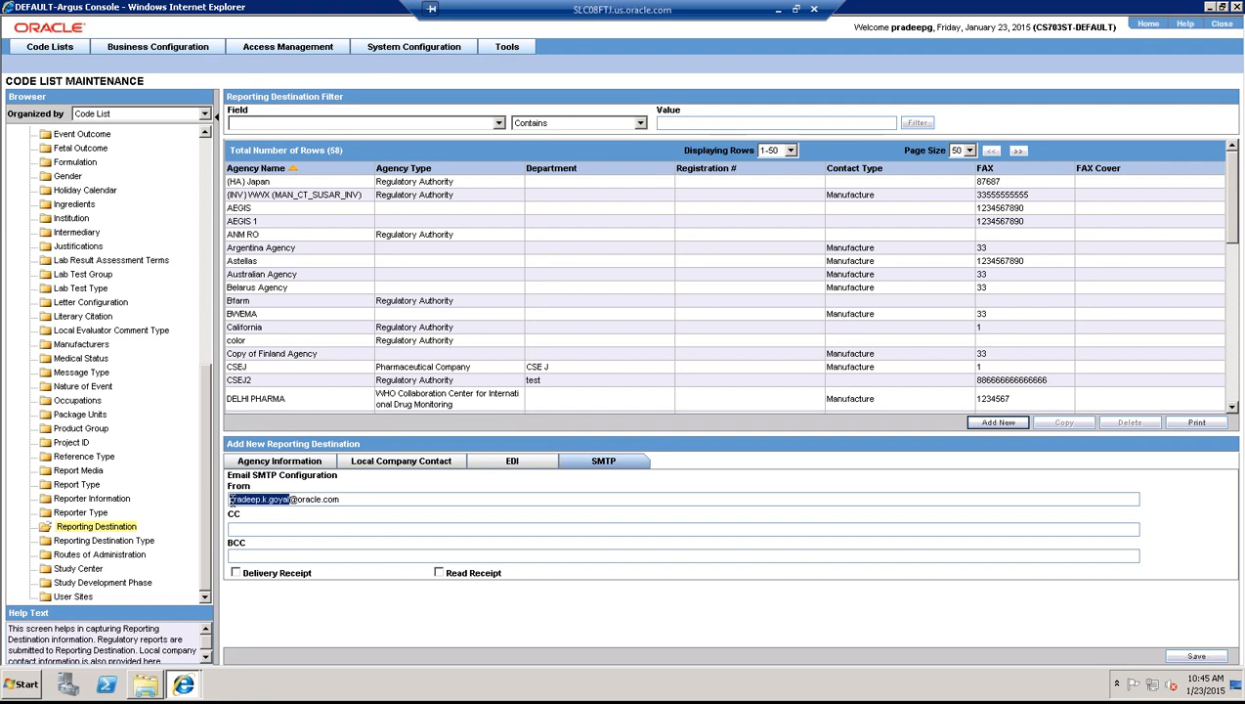
click(289, 465)
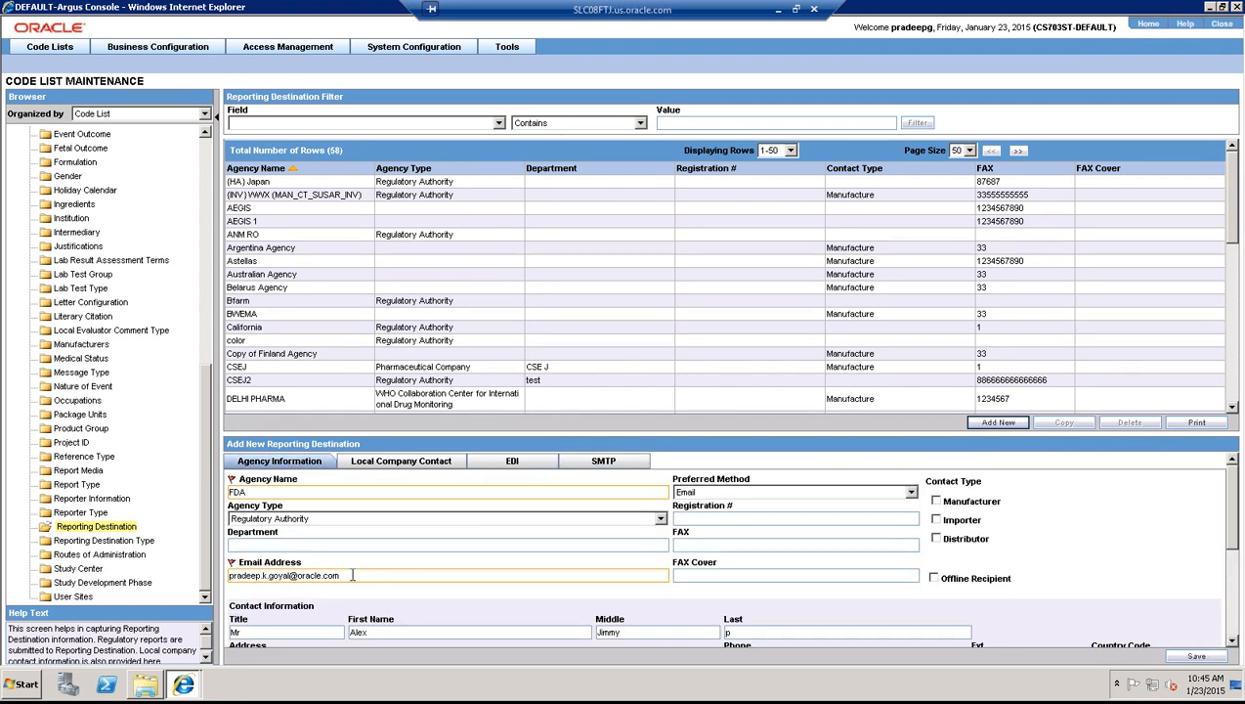
- Save the new FDA destination, bringing the list to 59 records
drag(350, 573, 230, 574)
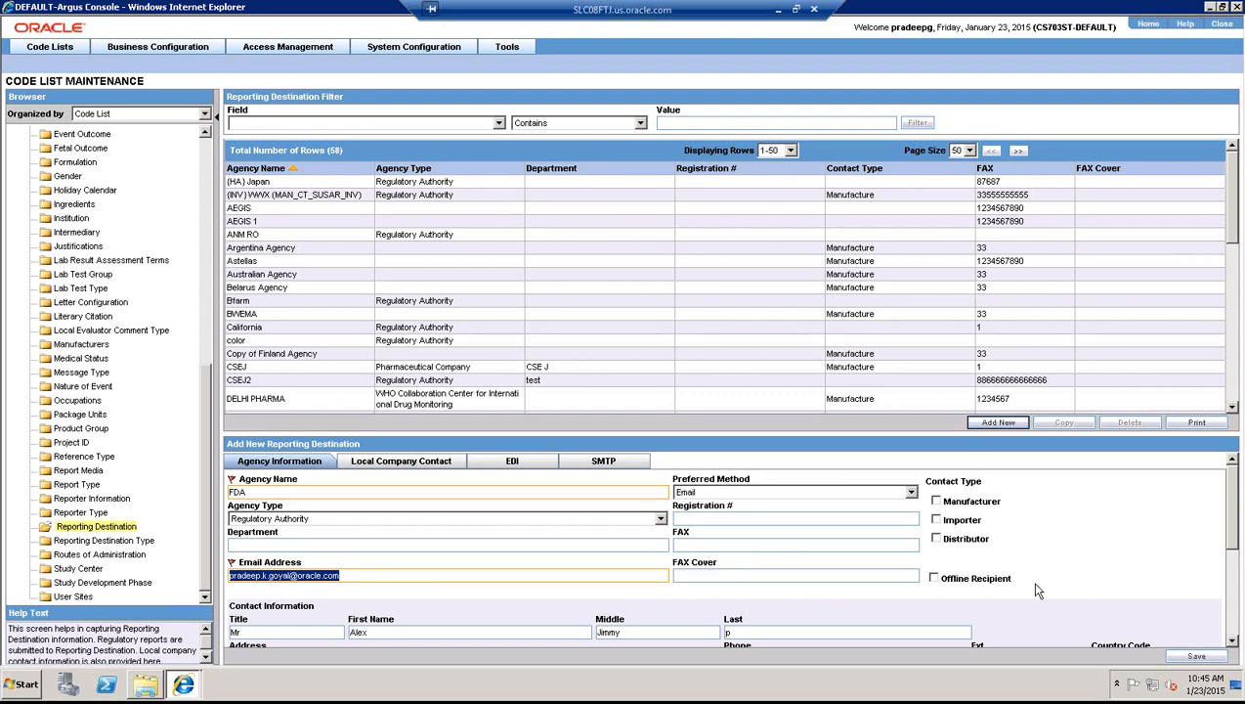
click(1194, 656)
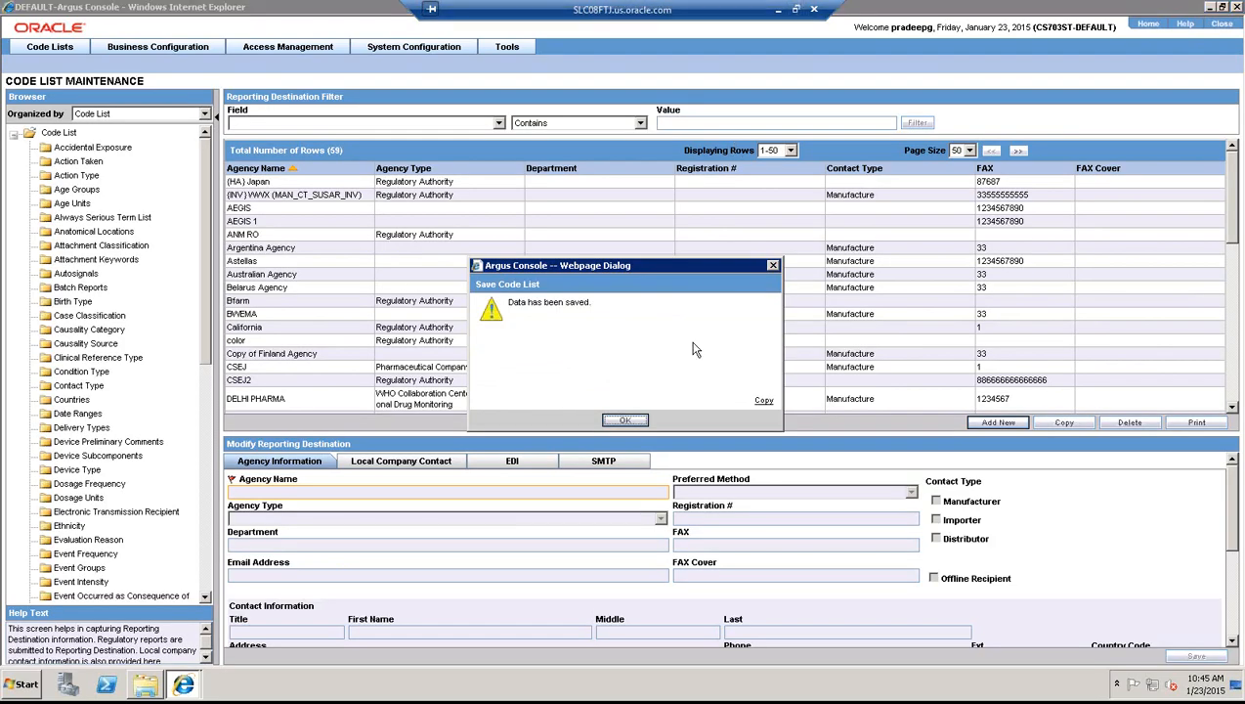
- Dismiss the 'Data has been saved' message and close the Argus Console
click(628, 421)
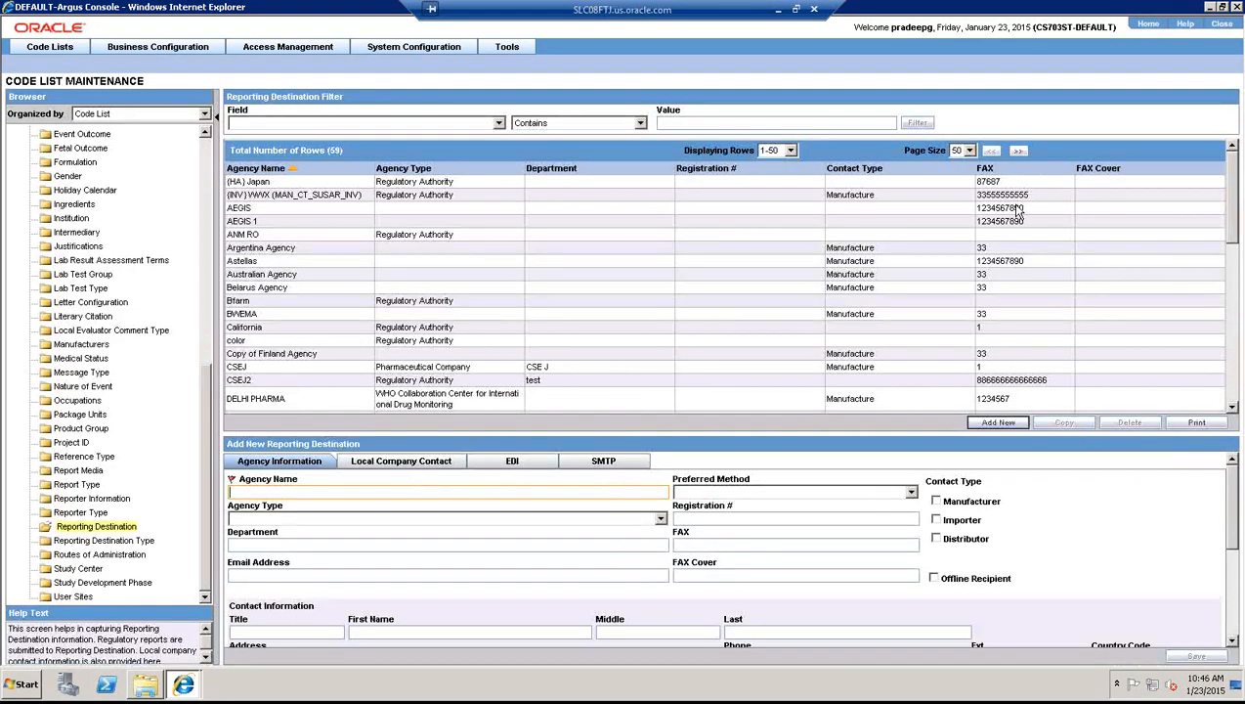
click(1222, 25)
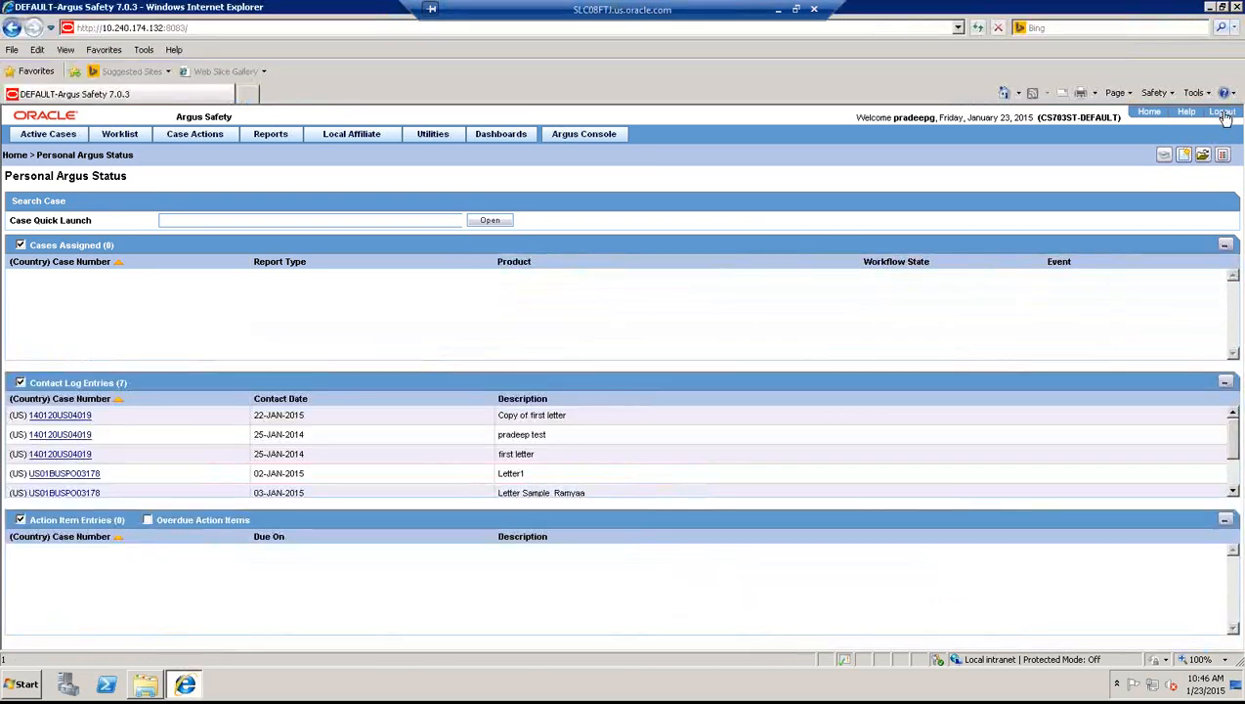
- Log out, then sign back in as a different user with that user's password
click(1224, 115)
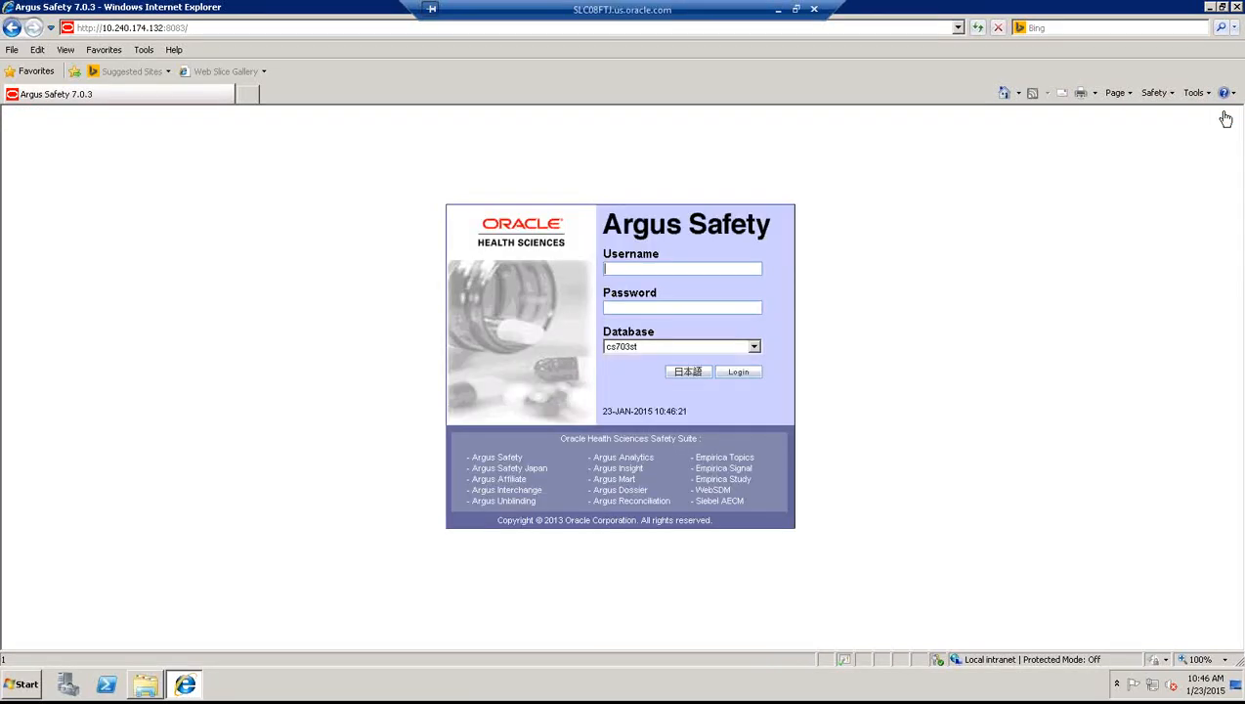
text(simon)
key(Tab)
text(****)
key(BackSpace)
key(BackSpace)
text(mo)
text(•)
text(••)
click(737, 372)
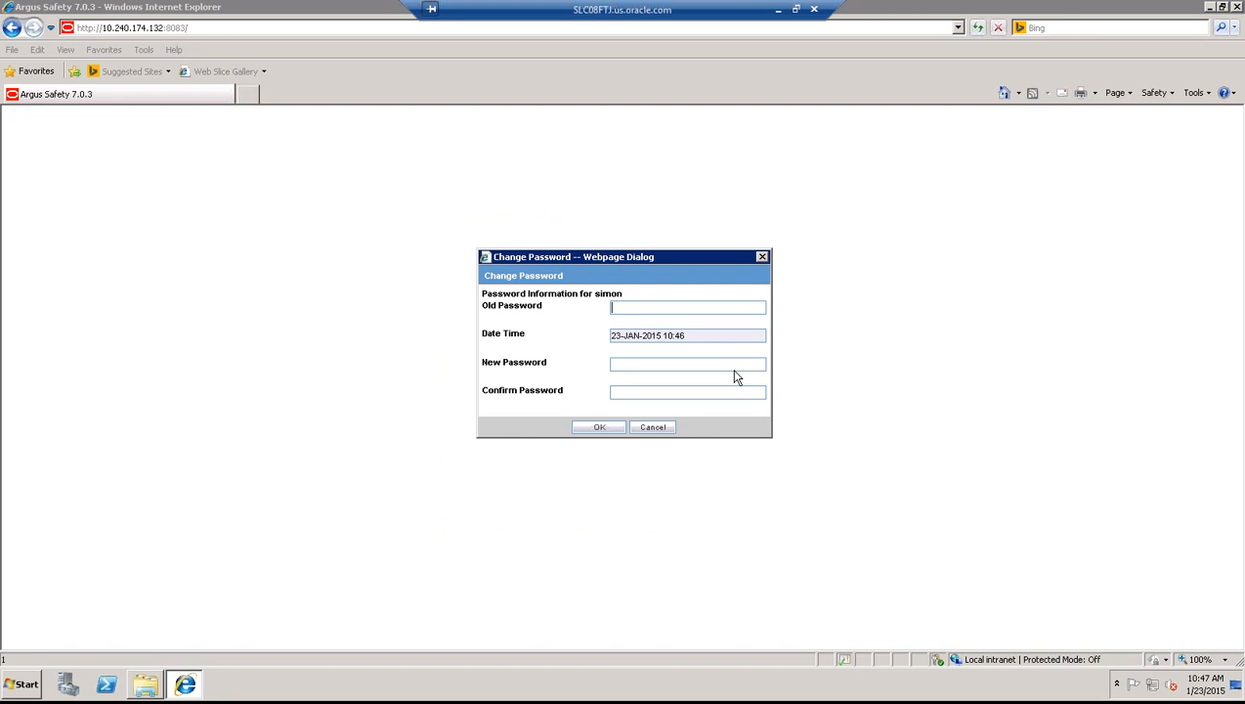
- Enter the old password and a new, confirmed password, then accept the change
text(s)
text(•••••••••••••••)
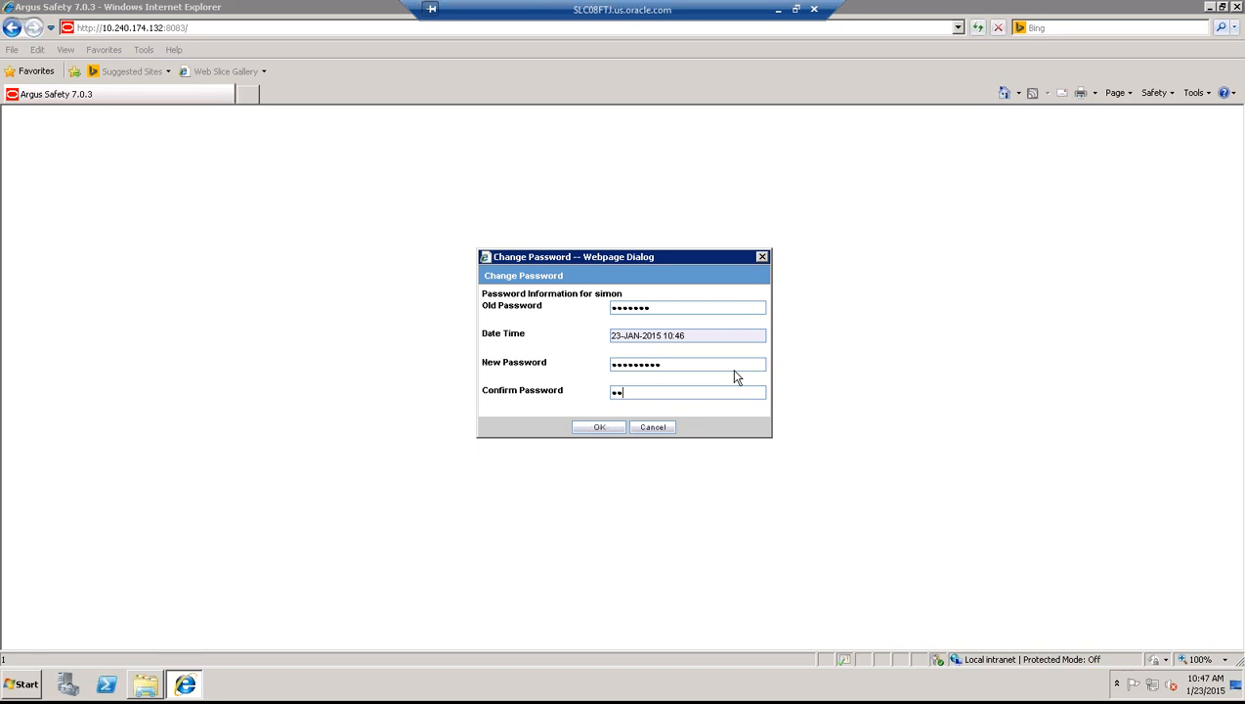
text(••••••••)
click(604, 427)
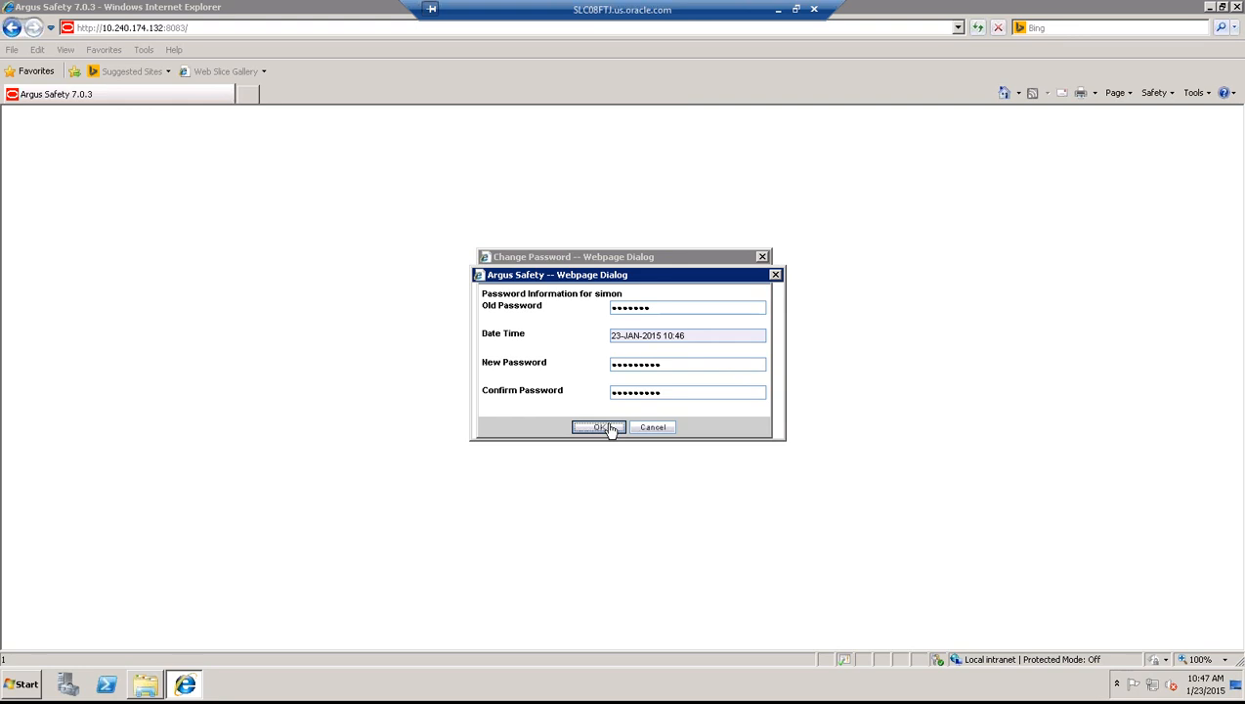
click(626, 430)
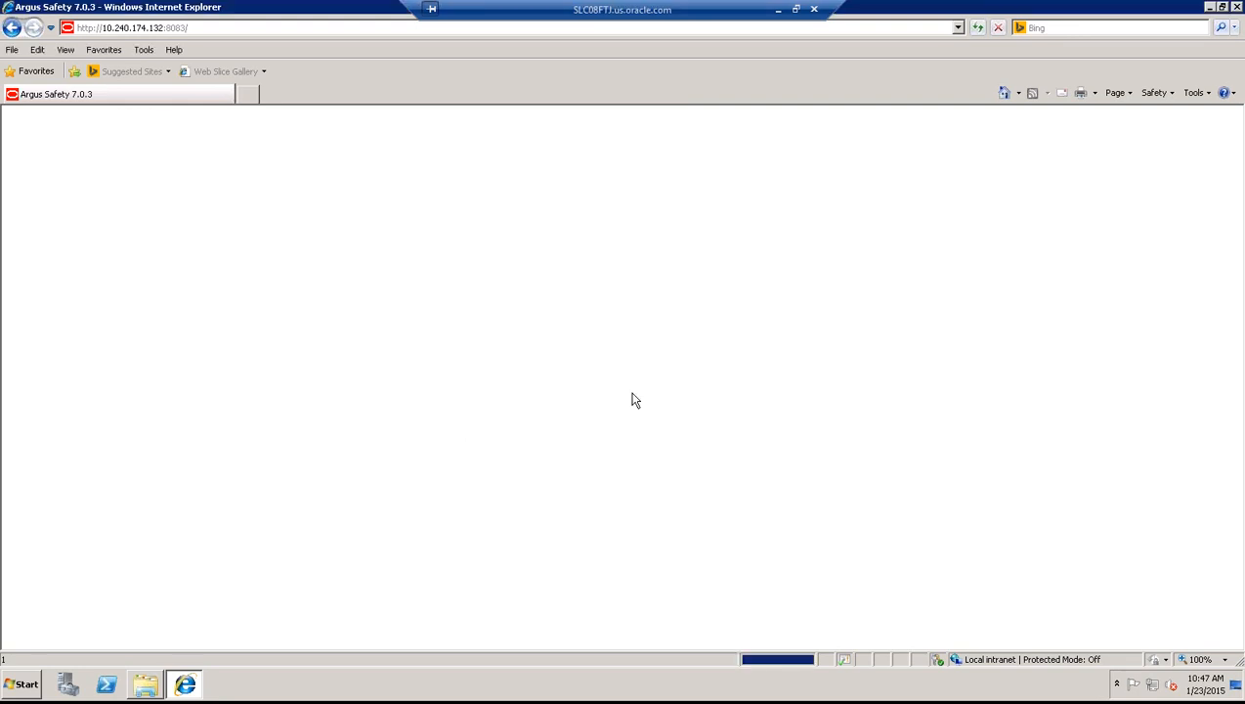
- Re-maximize the remote session and open the Argus Console's System Configuration list
click(796, 10)
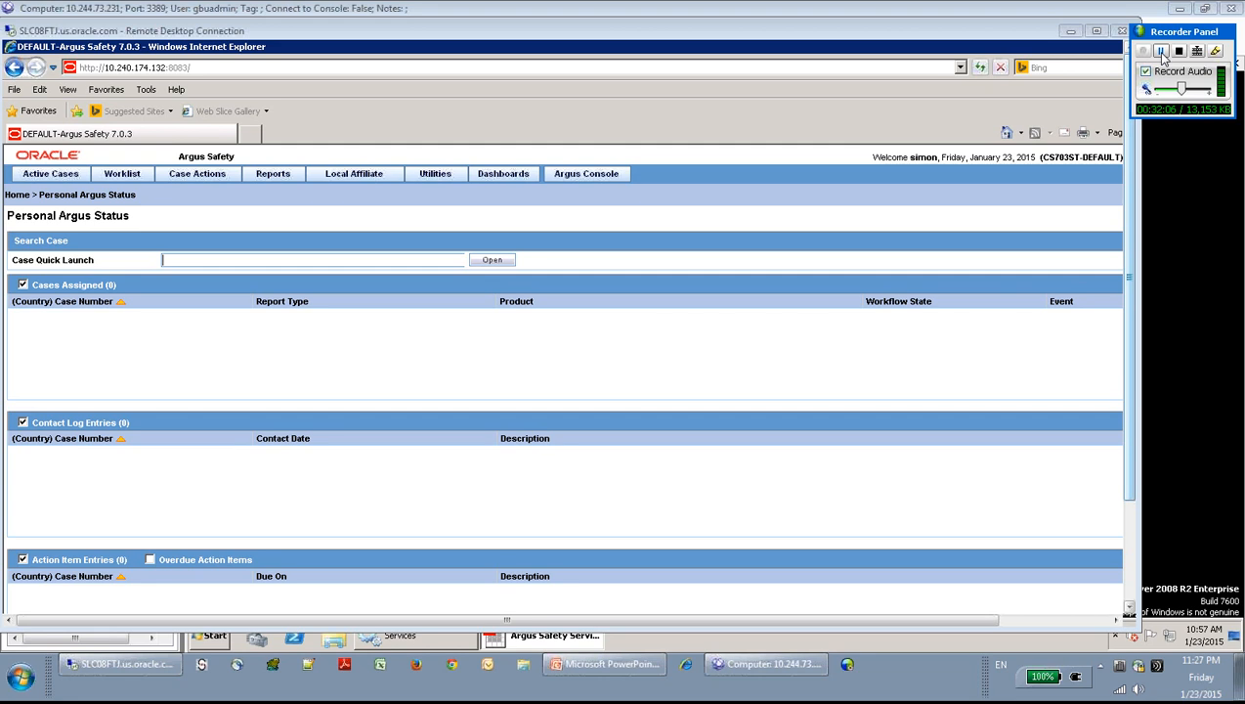
click(1097, 32)
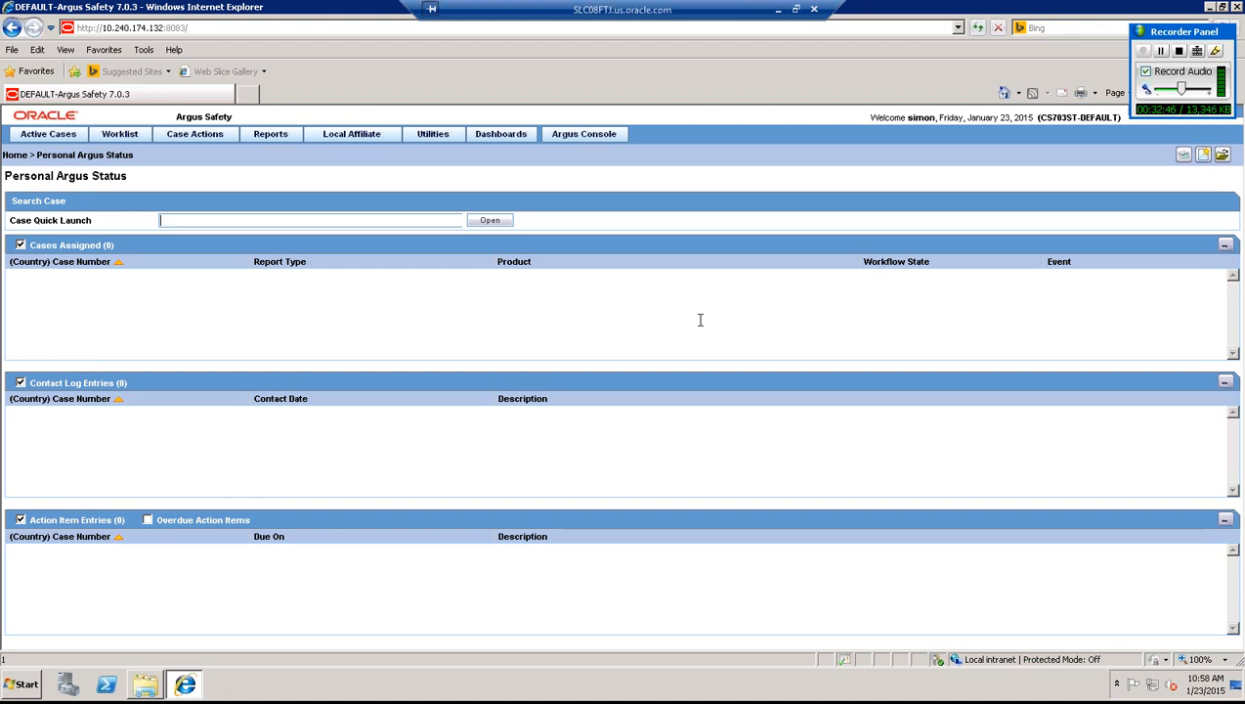
click(572, 137)
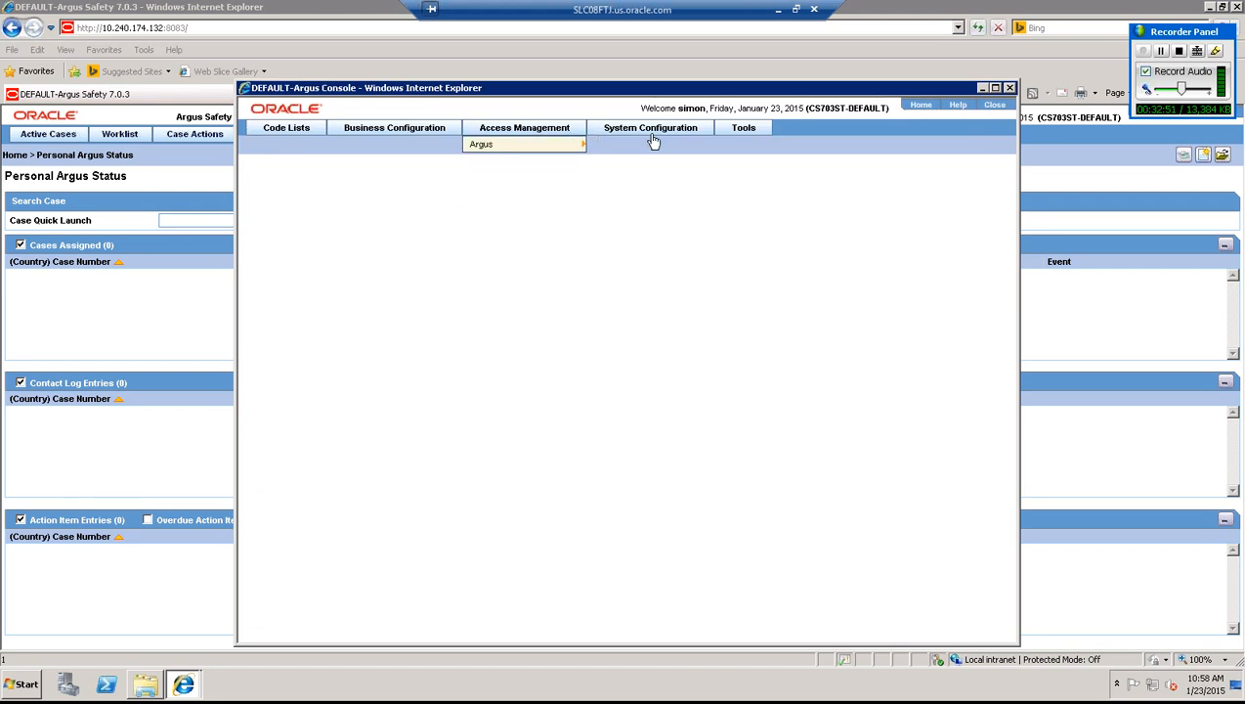
mouse_move(647, 134)
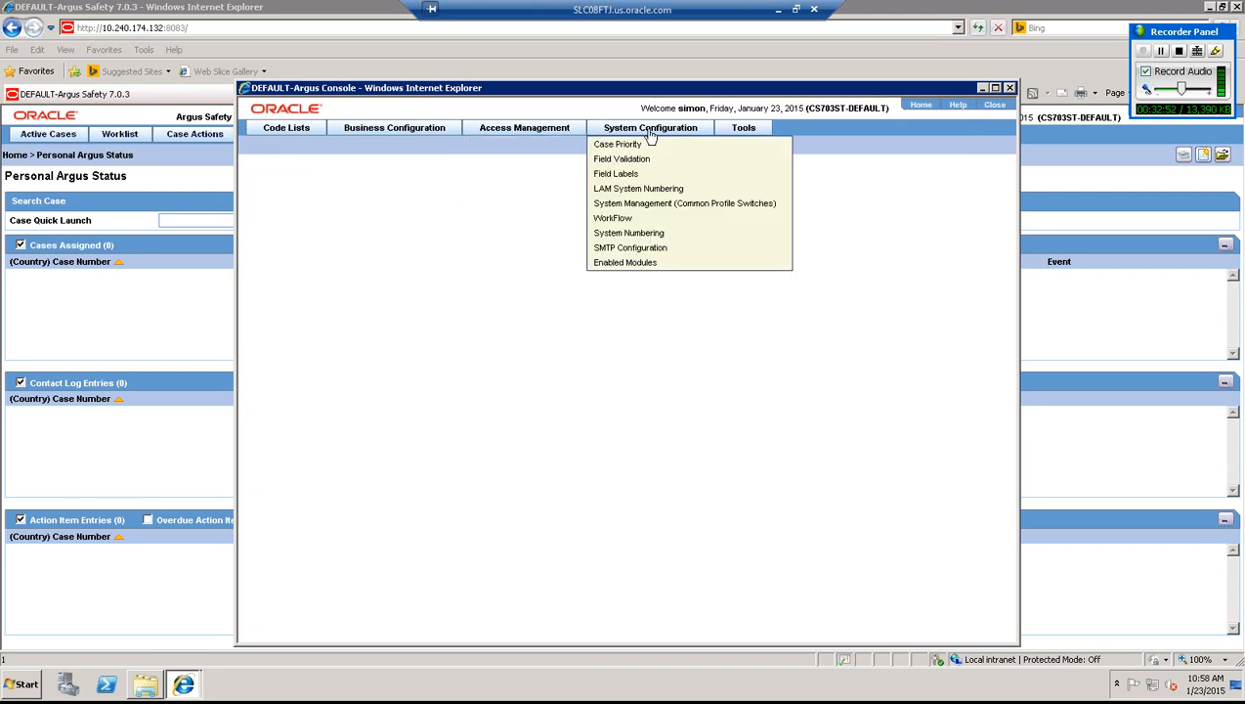
- Under Case Form Configuration, change Auto Regulatory Scheduling to None, save, and close the console
click(649, 207)
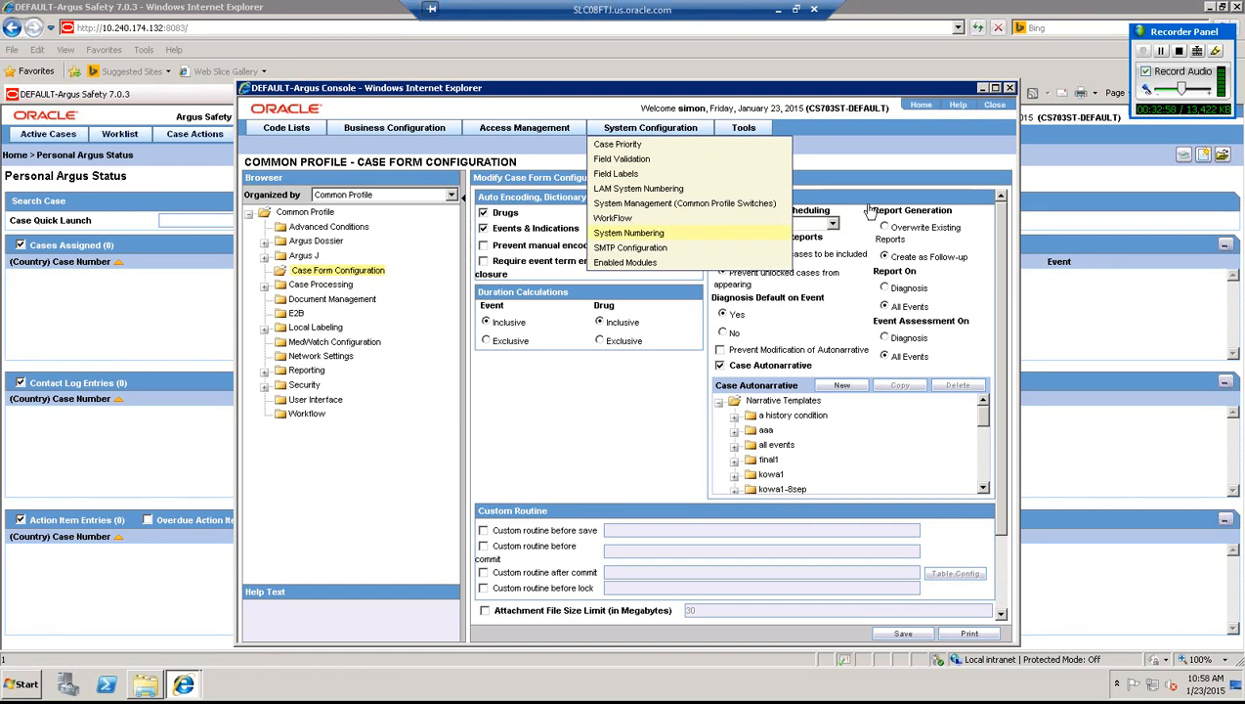
click(832, 224)
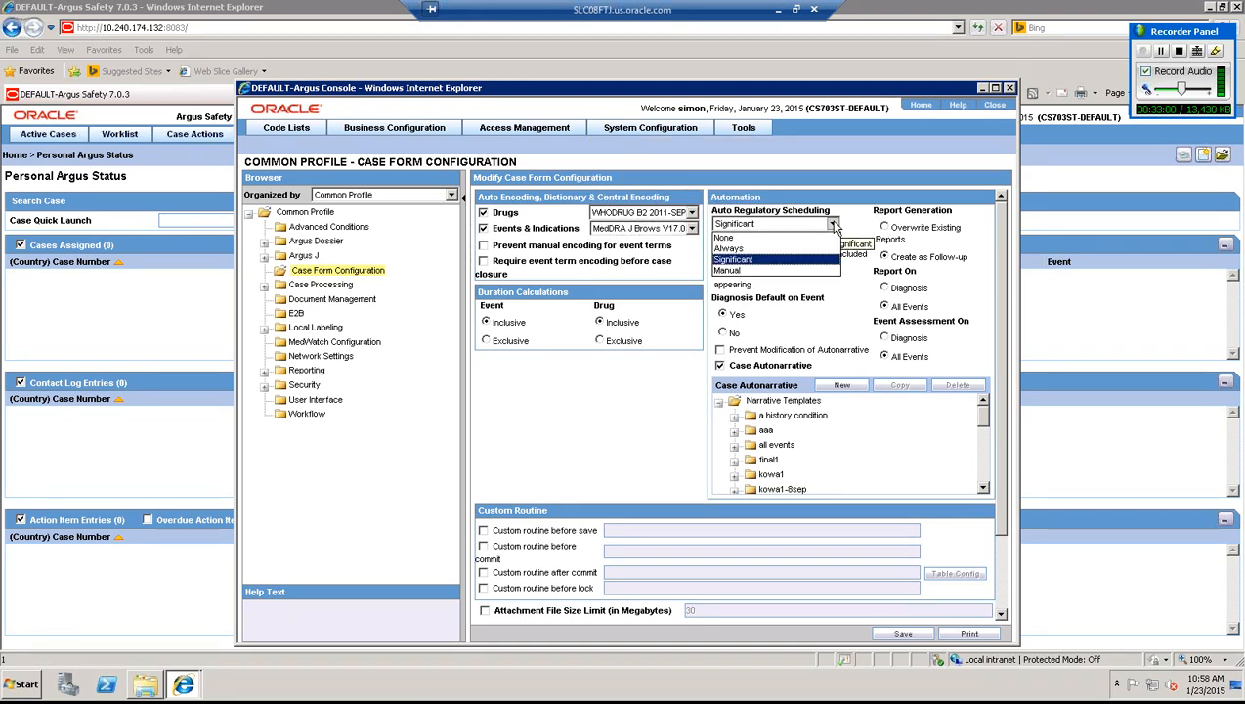
click(739, 239)
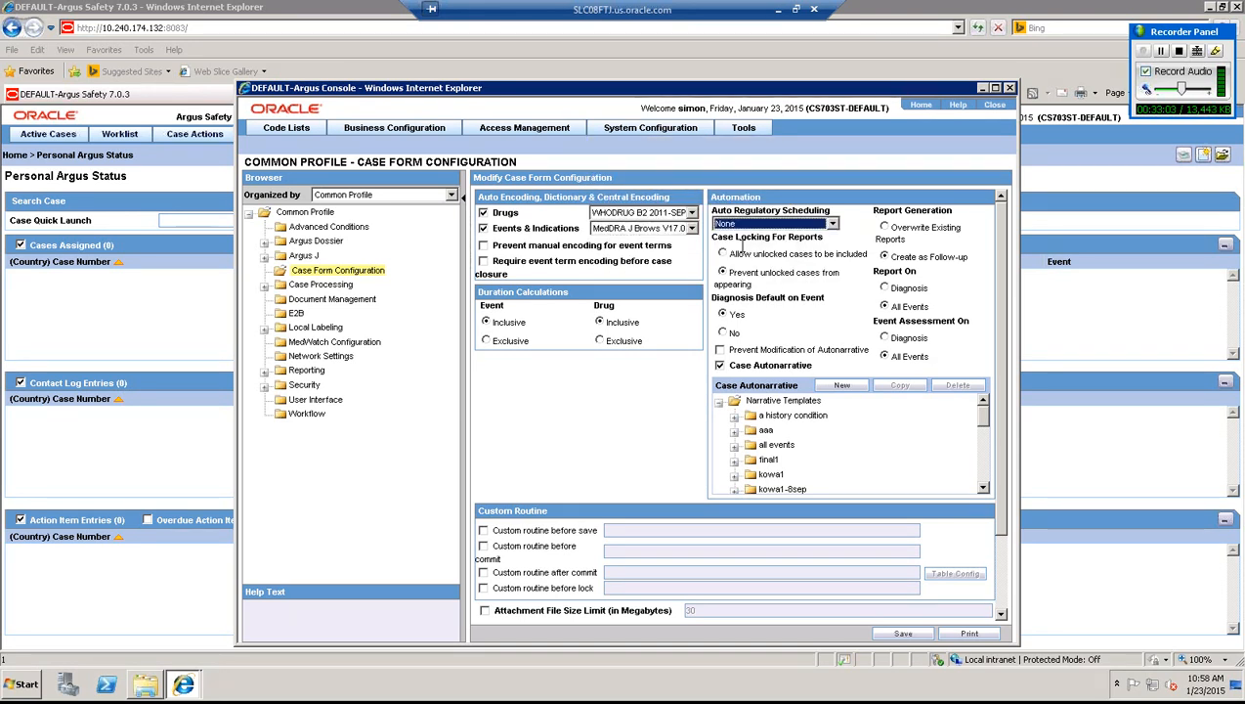
click(902, 634)
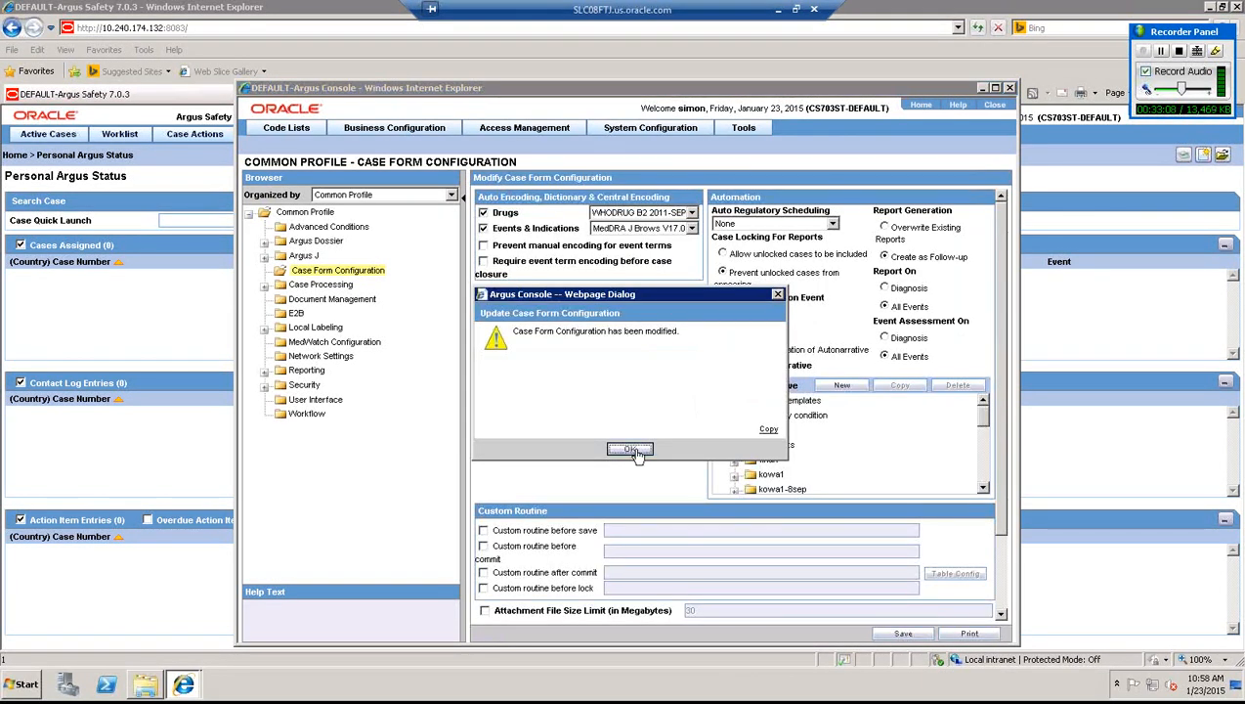
click(630, 450)
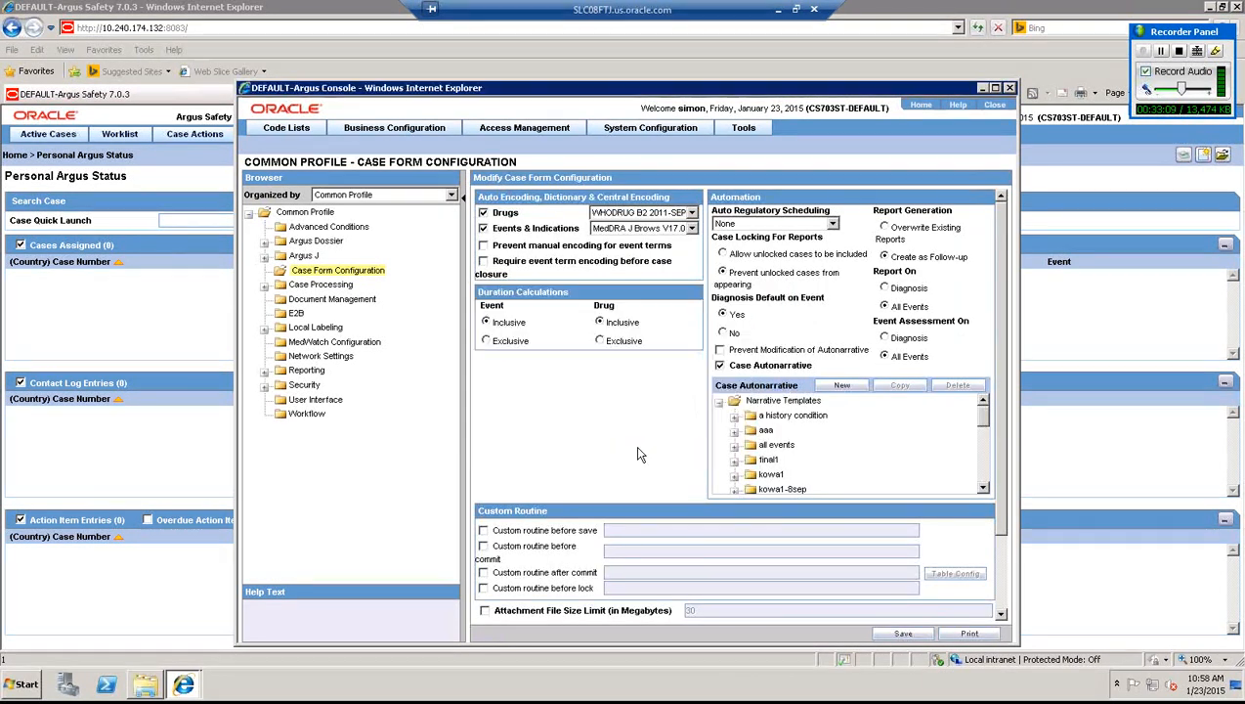
click(995, 107)
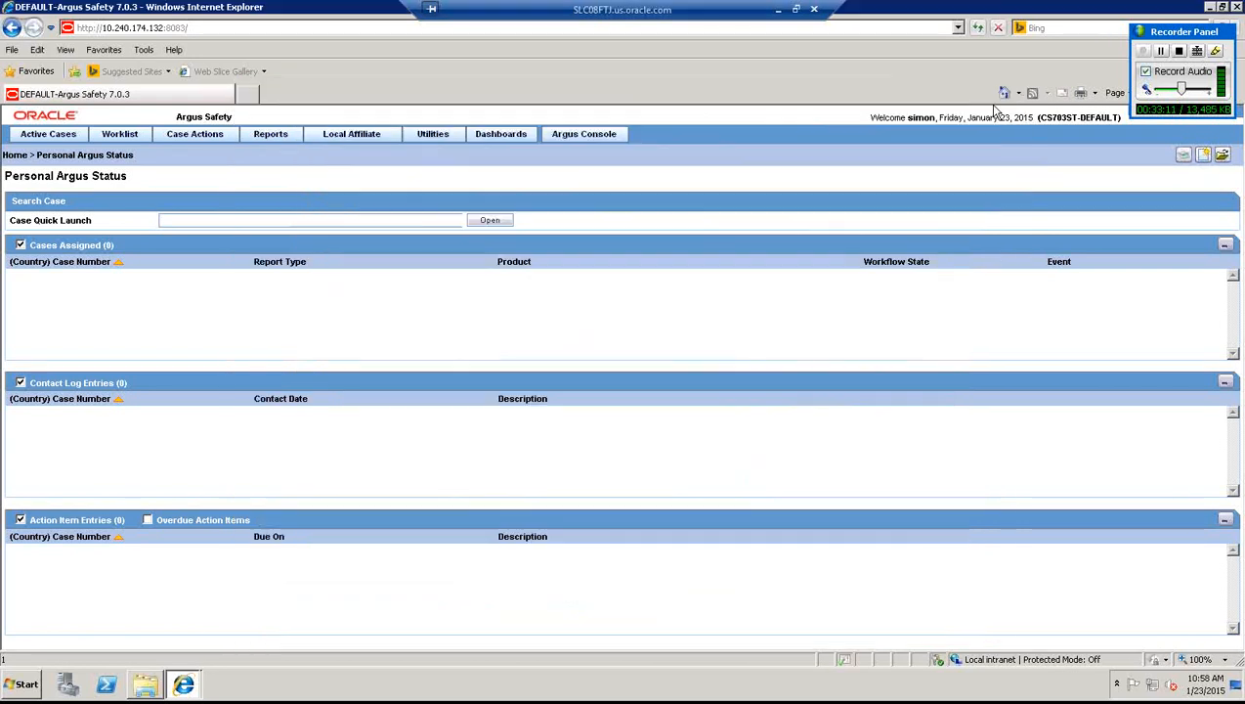
- Clear the application cache from Utilities and acknowledge the confirmation
click(447, 137)
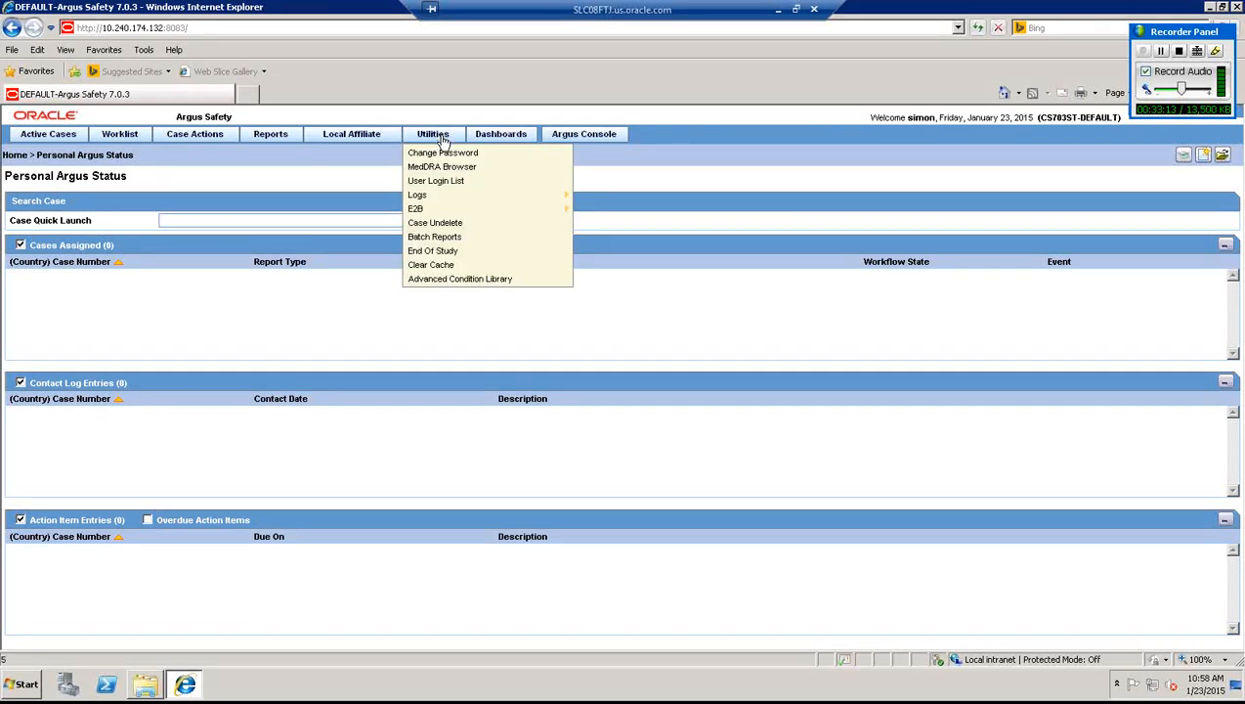
click(437, 265)
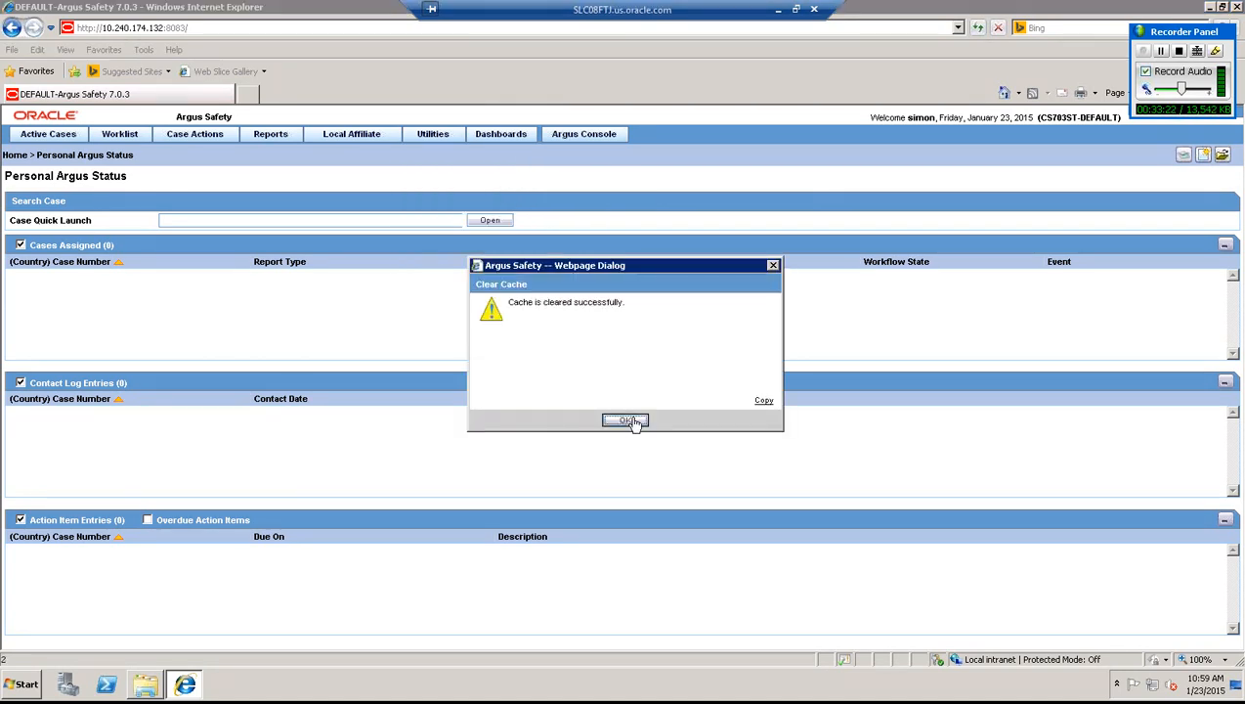
click(630, 422)
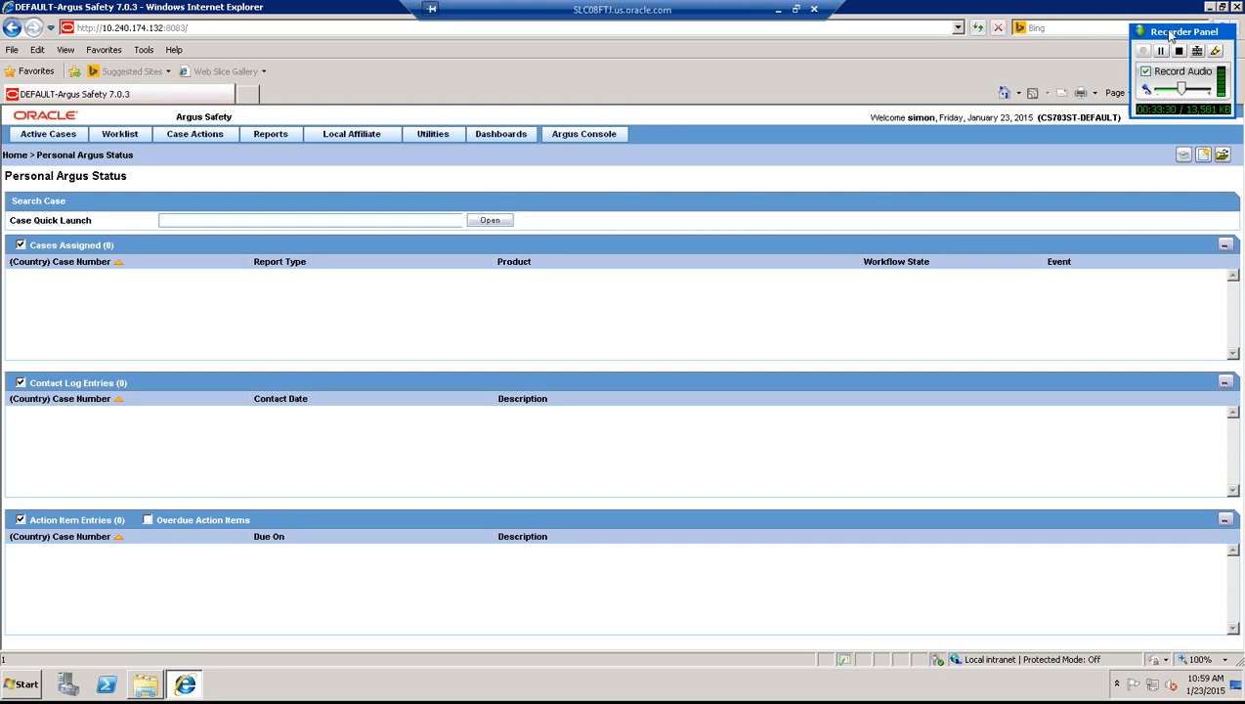
- Log out and log back in with the user's username and password
drag(1170, 36, 1133, 34)
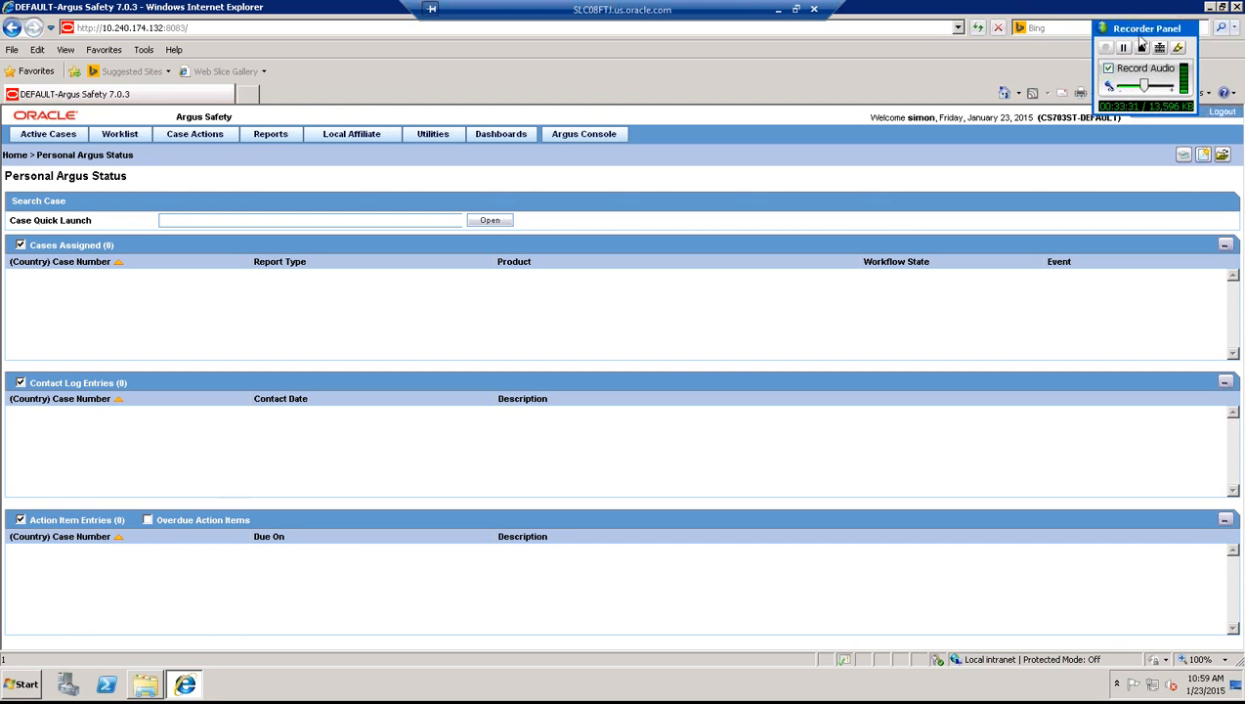
click(1220, 113)
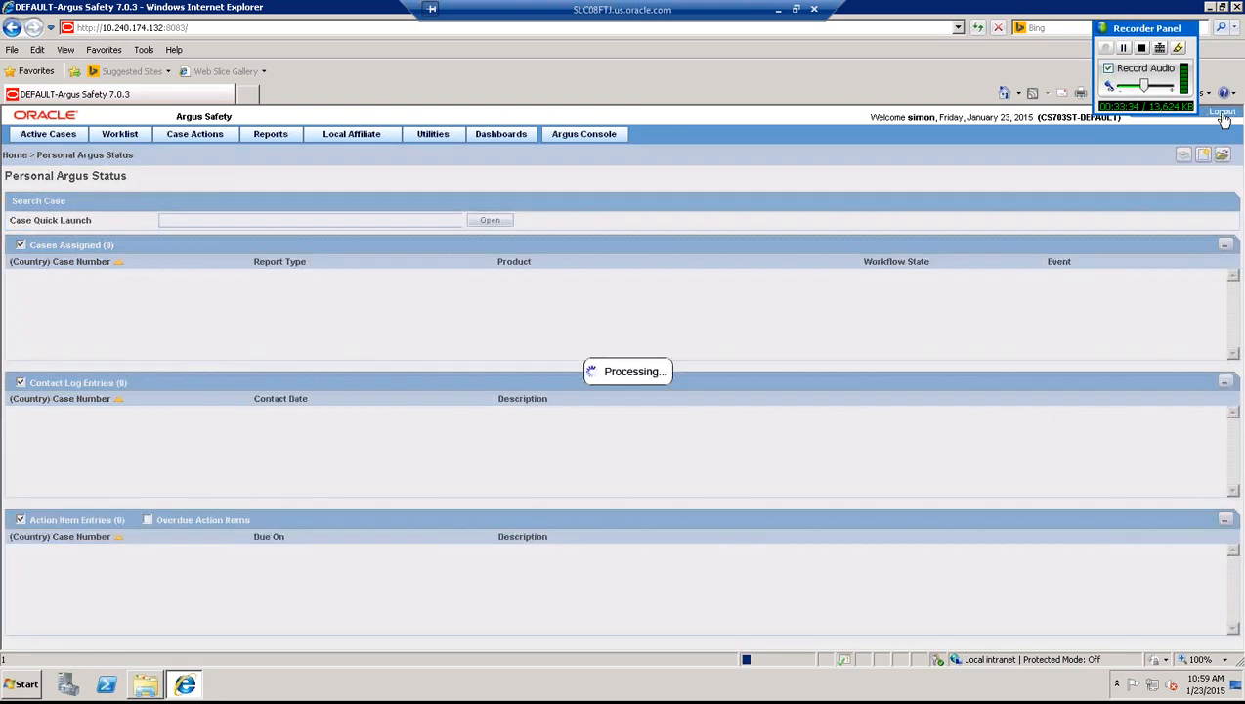
text(s)
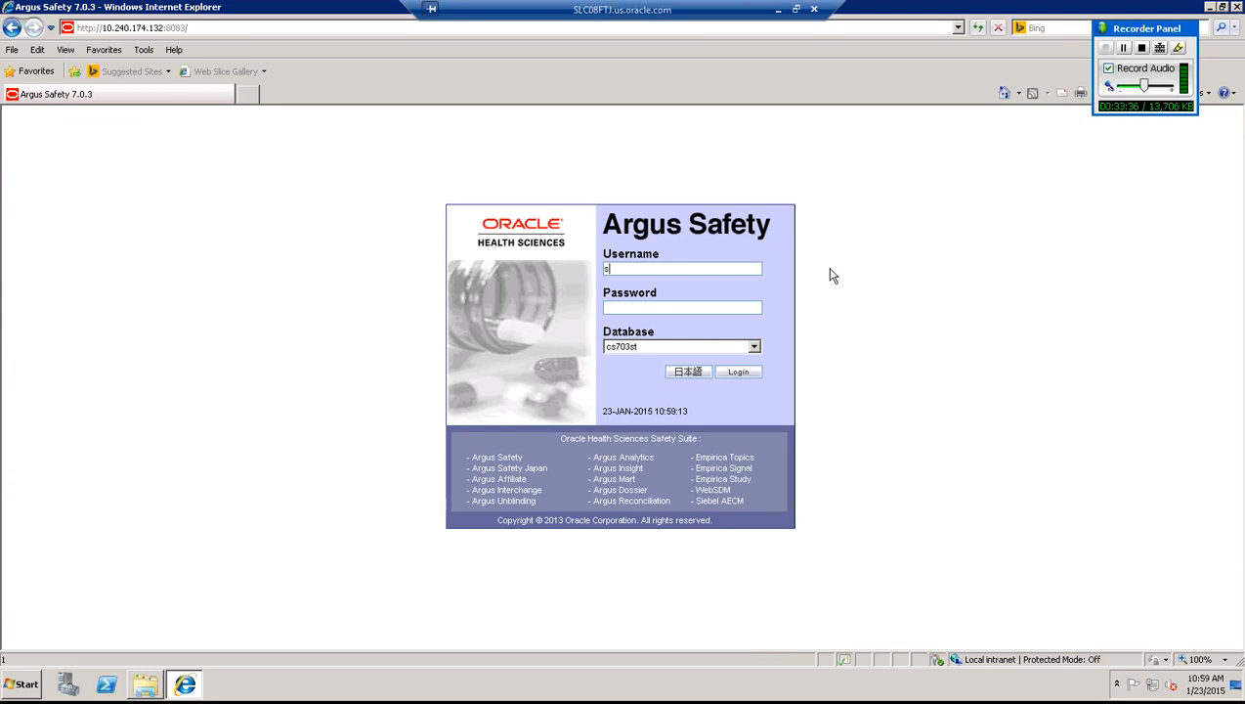
text(imon)
key(Tab)
text(s********)
click(753, 373)
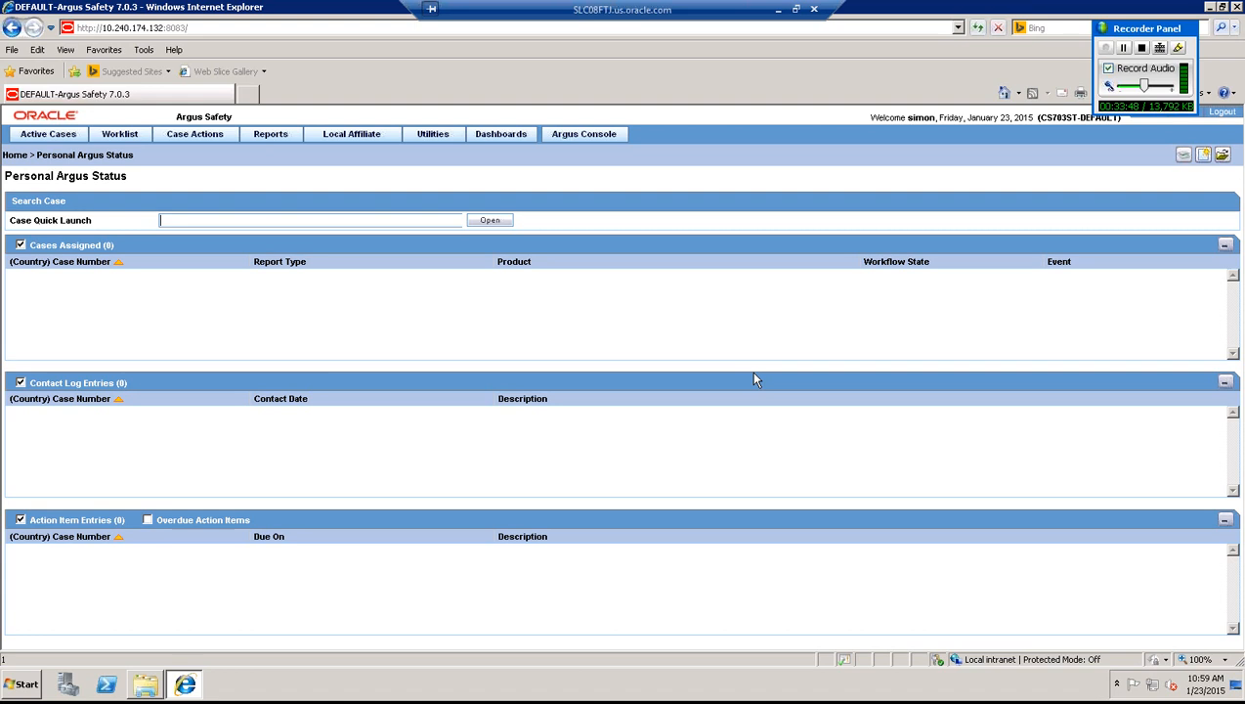
- Start booking a new case with initial and central receipt dates 01-JAN-2000
click(211, 140)
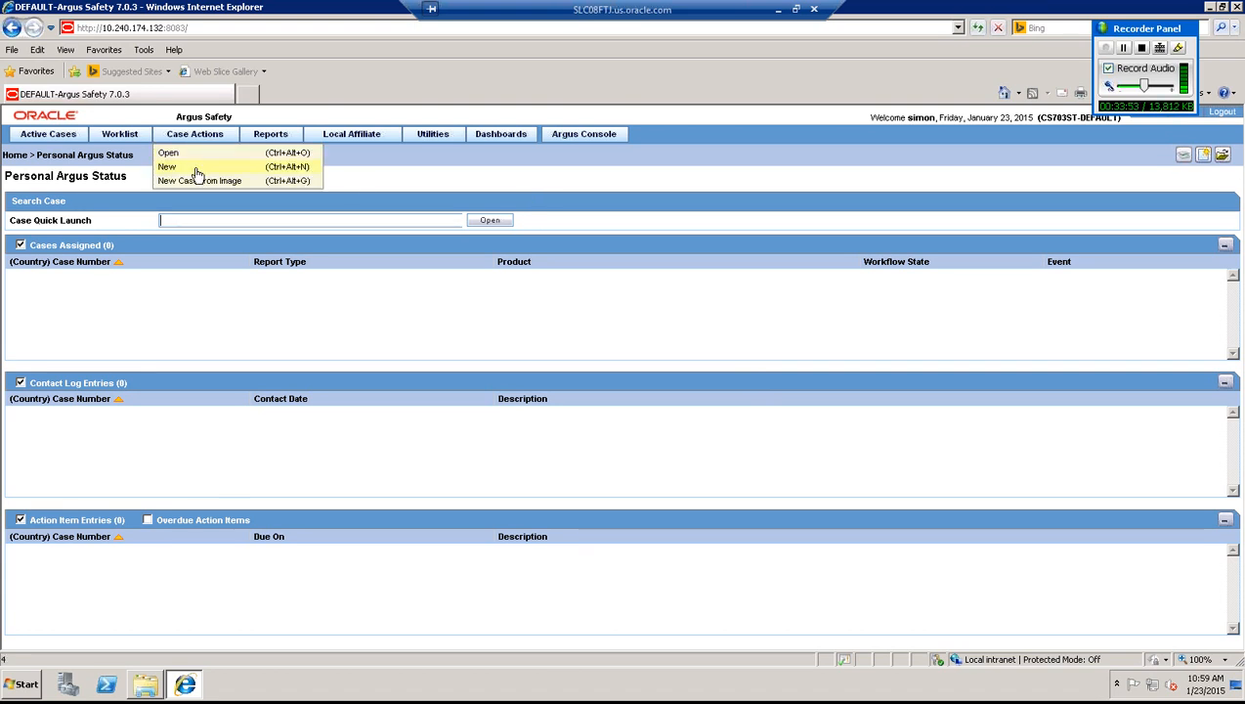
click(195, 170)
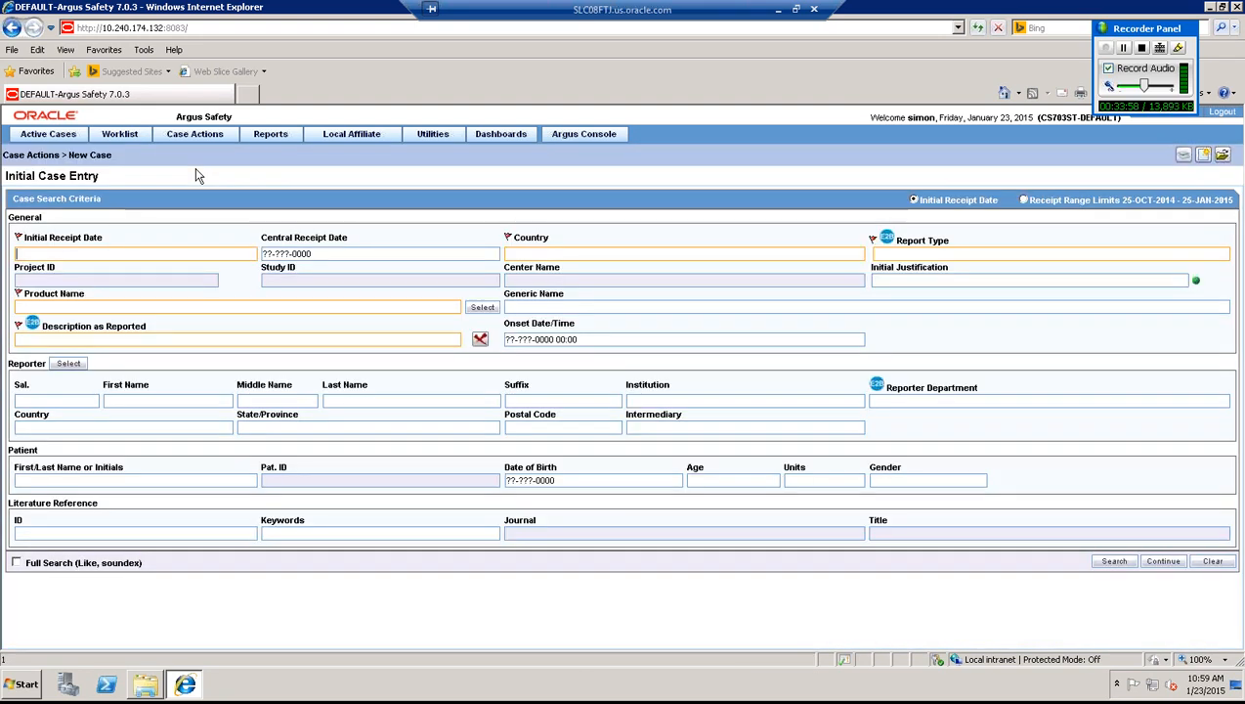
text(010)
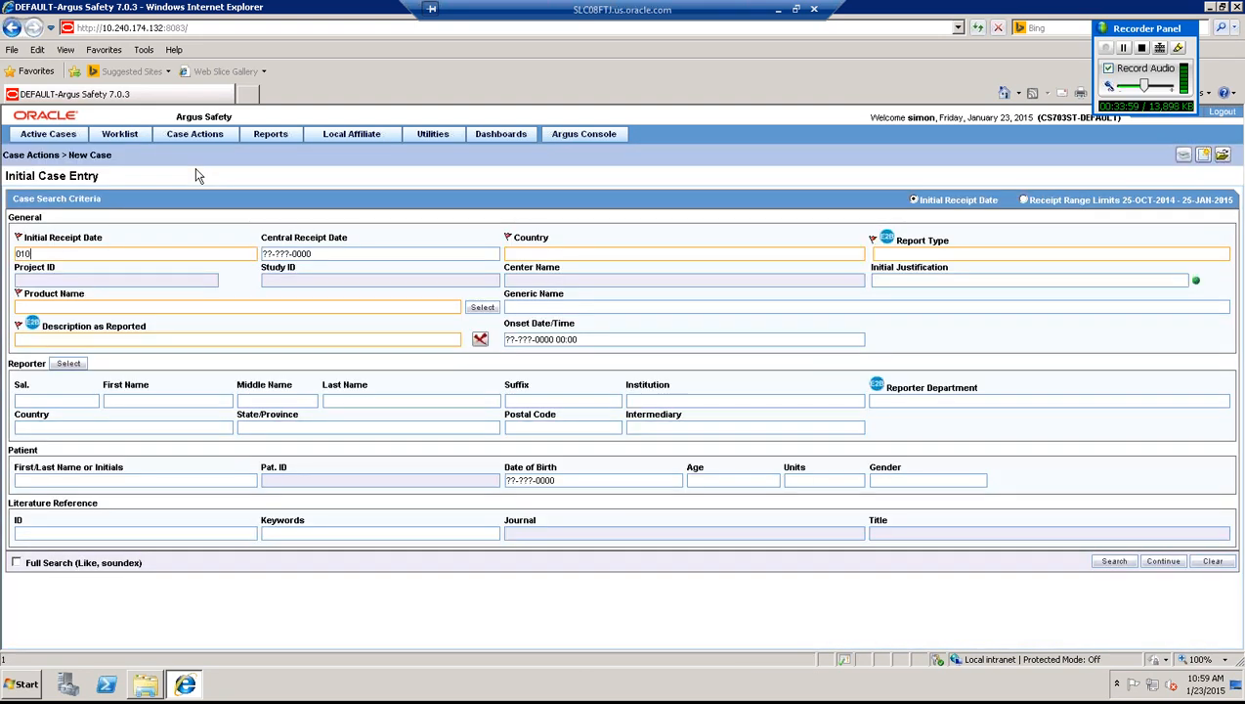
text(120000)
key(Tab)
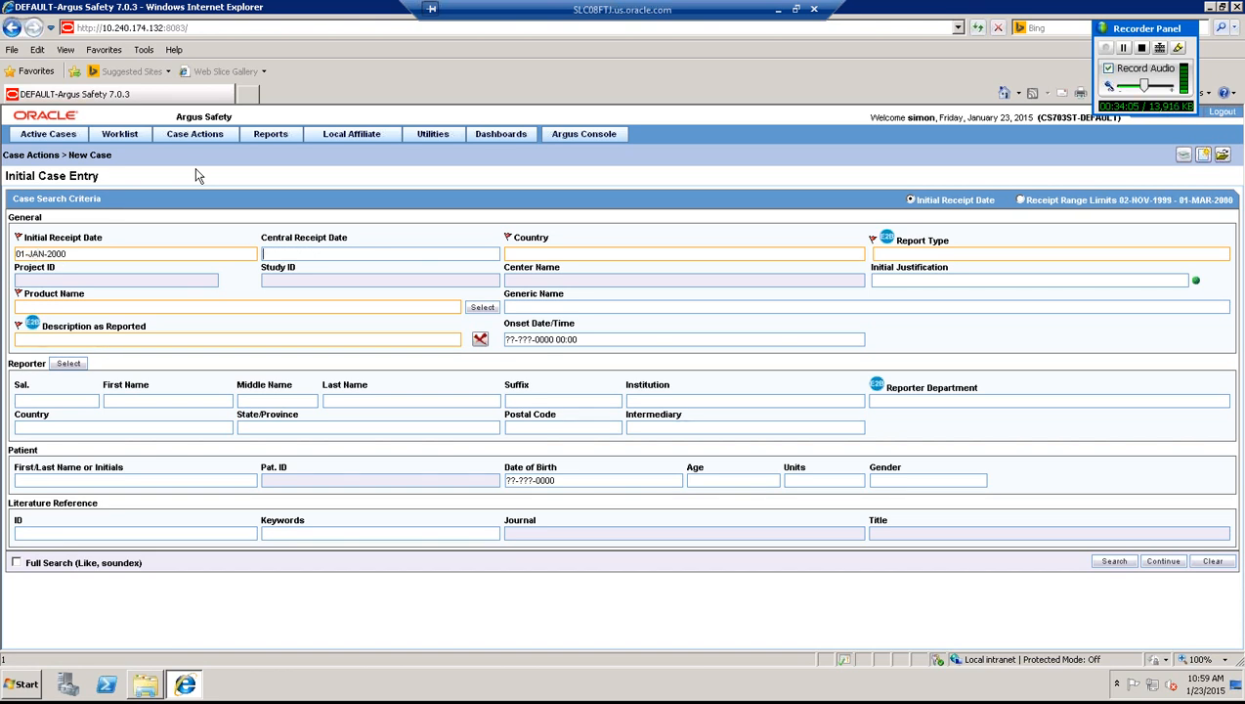
text(0101200)
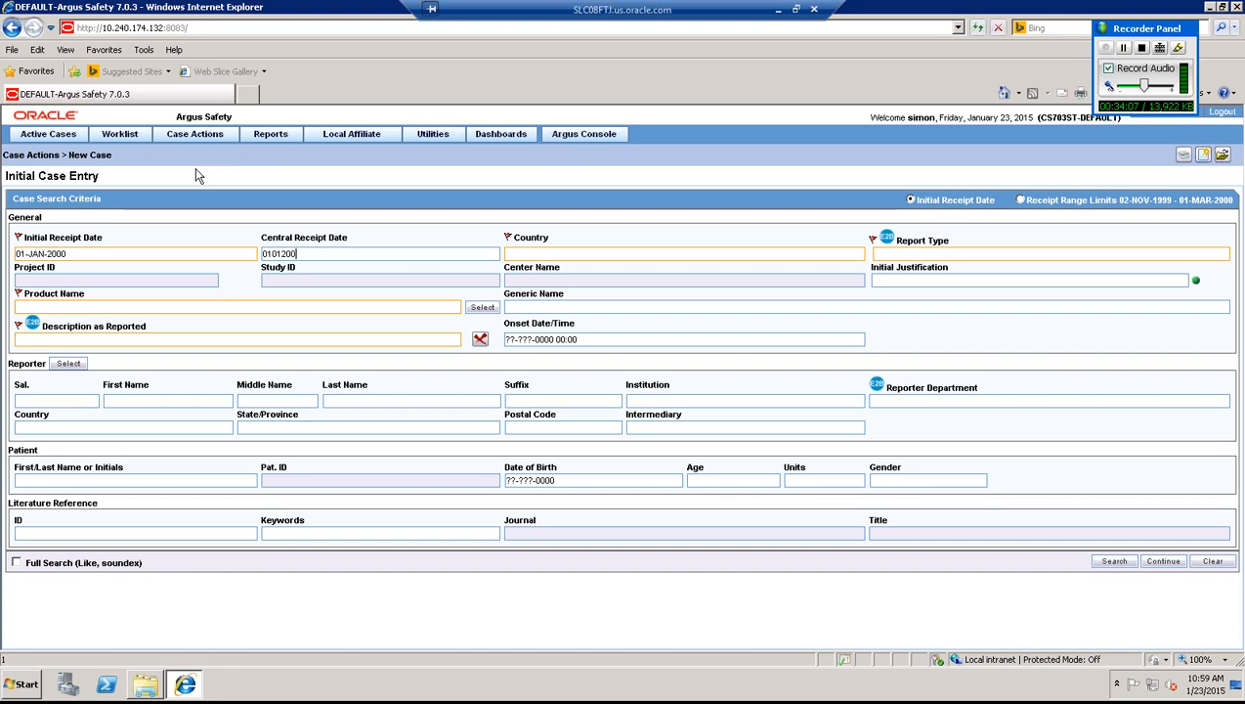
text(0)
key(Tab)
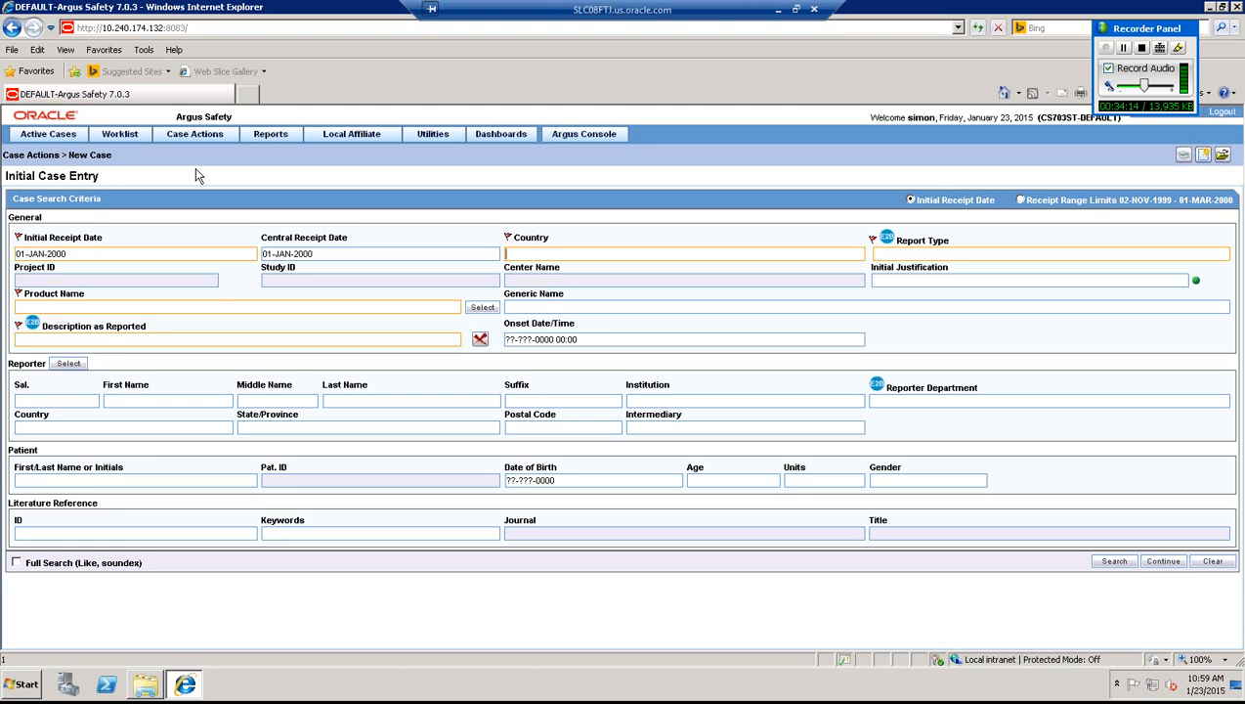
- Set country UNITED STATES, report type Spontaneous, and look up products matching 'cal'
text(us)
text(s)
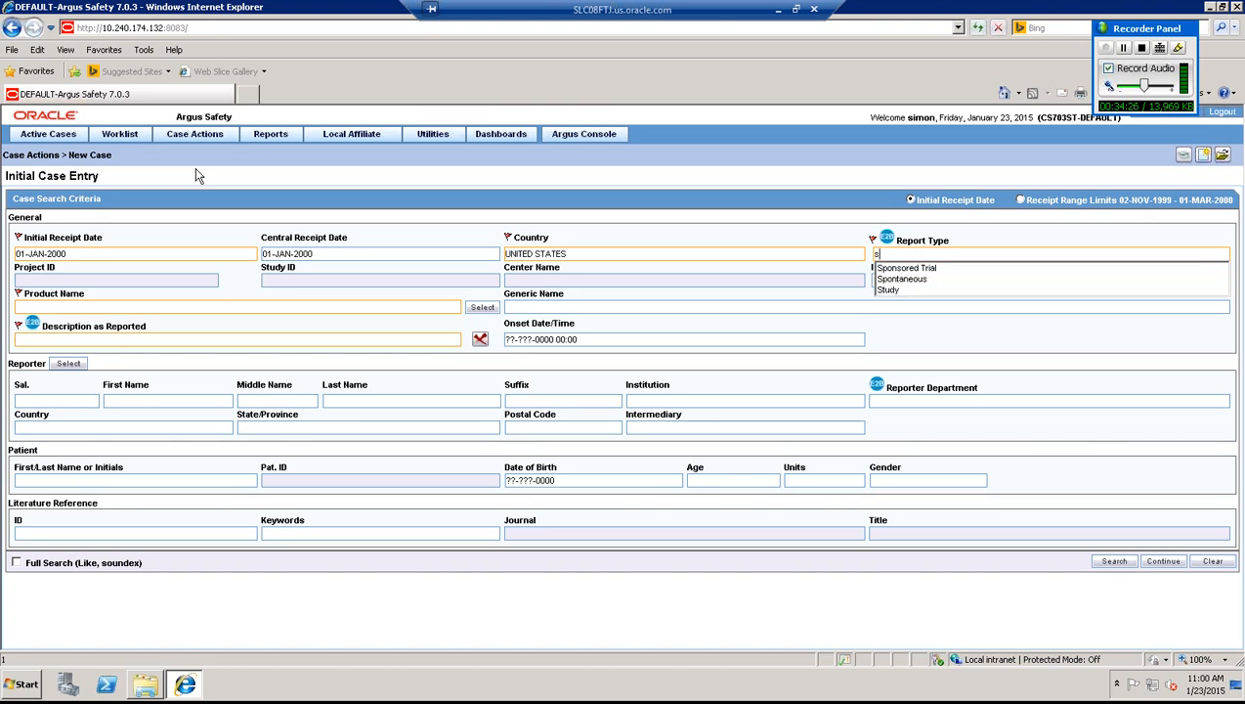
key(Down)
key(Down)
key(Return)
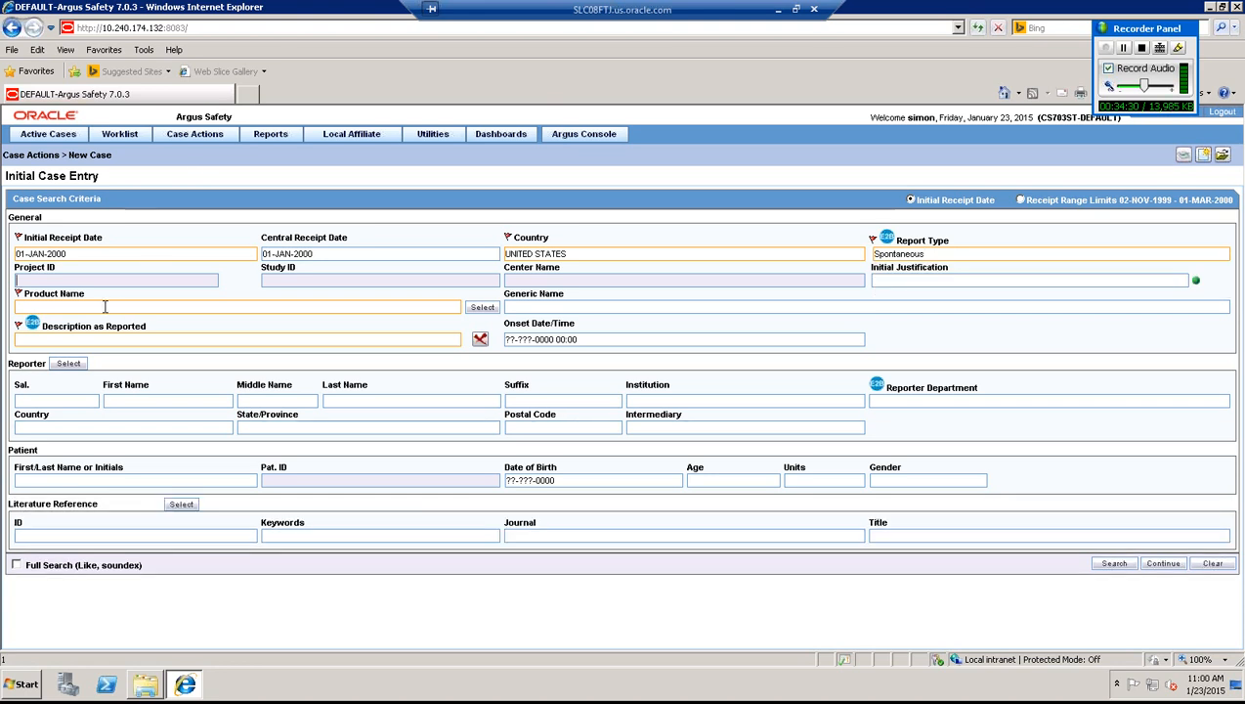
text(cap)
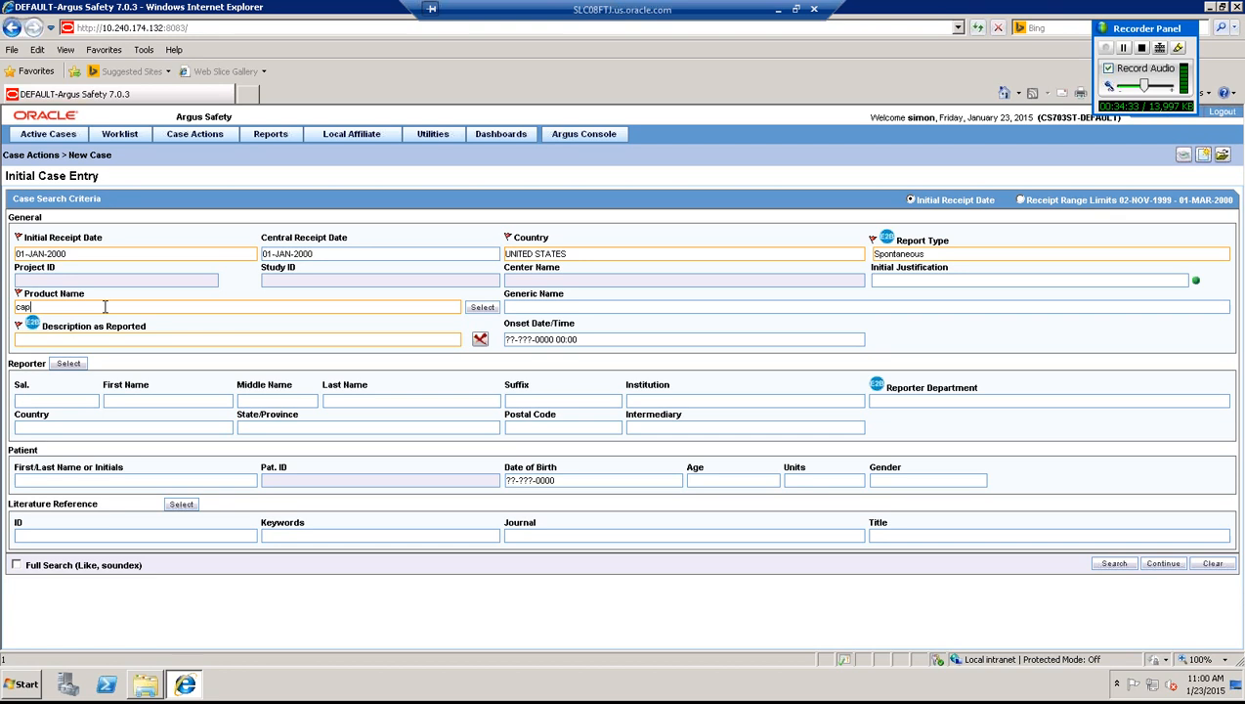
key(BackSpace)
text(l)
click(482, 308)
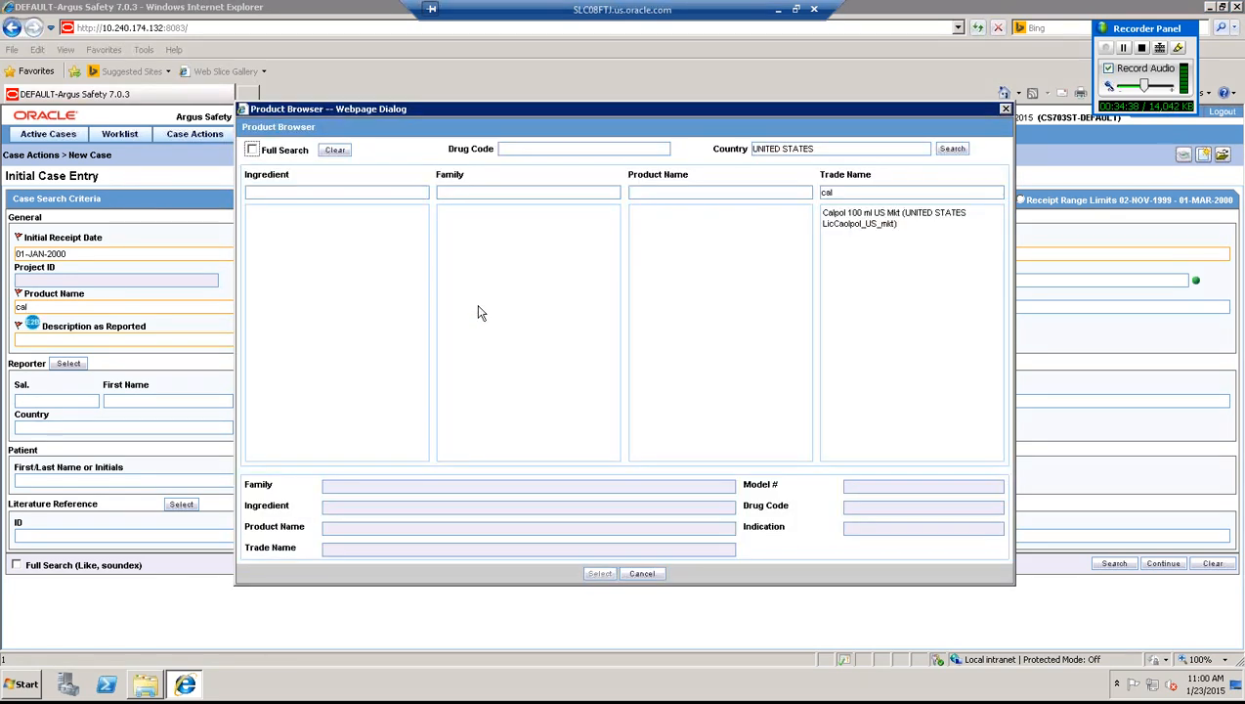
- Choose Calpol 100 ml US Mkt in the Product Browser and apply it to the case
click(846, 219)
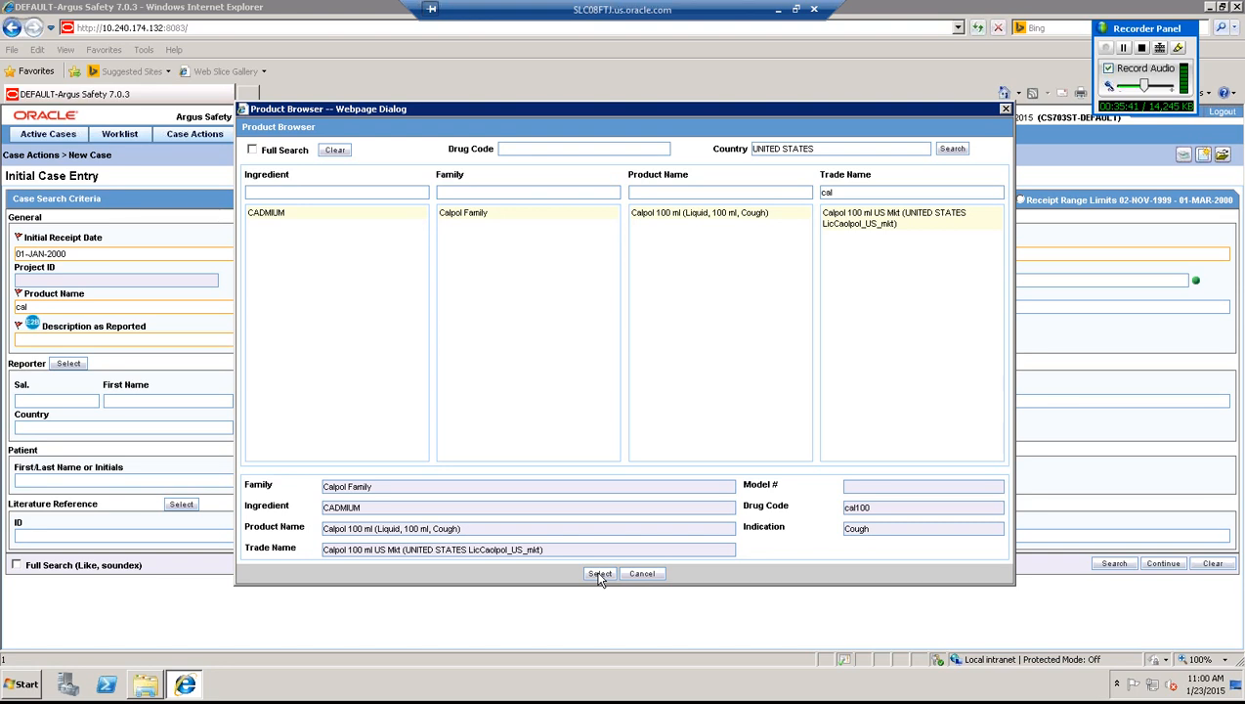
click(1124, 49)
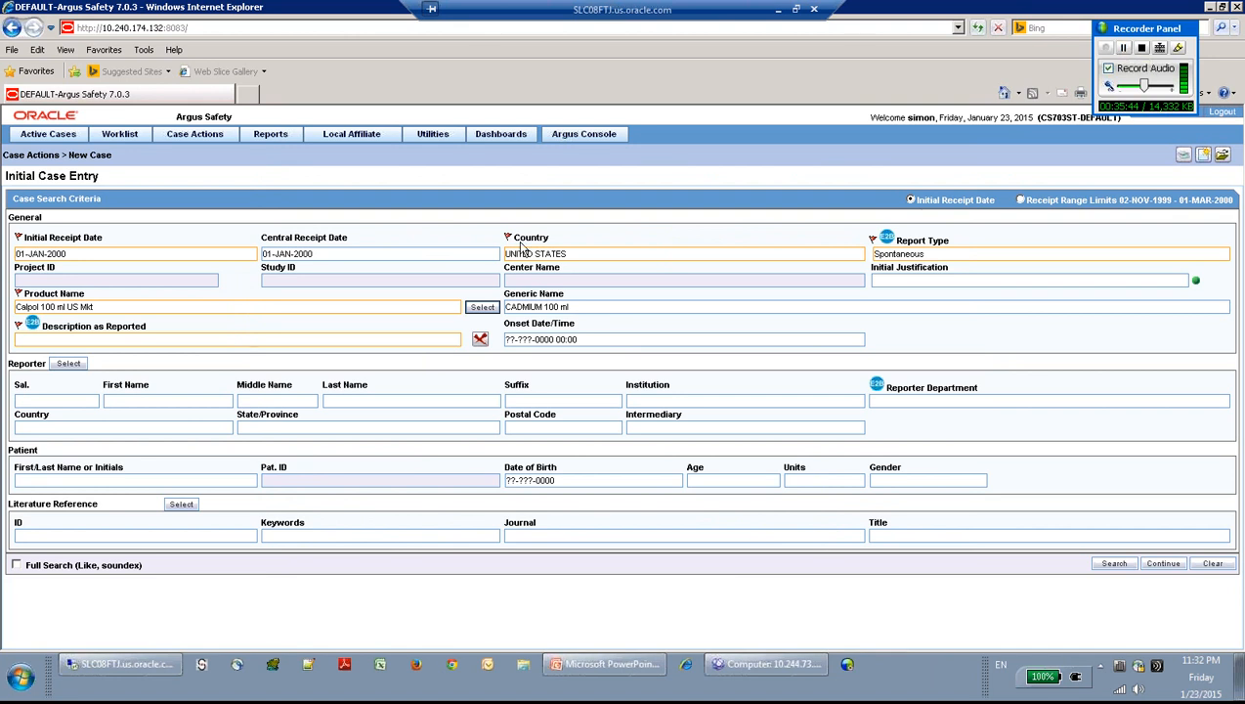
- Enter 'cancer' as the description as reported, with onset date 01-JAN-2000
click(41, 339)
text(ca)
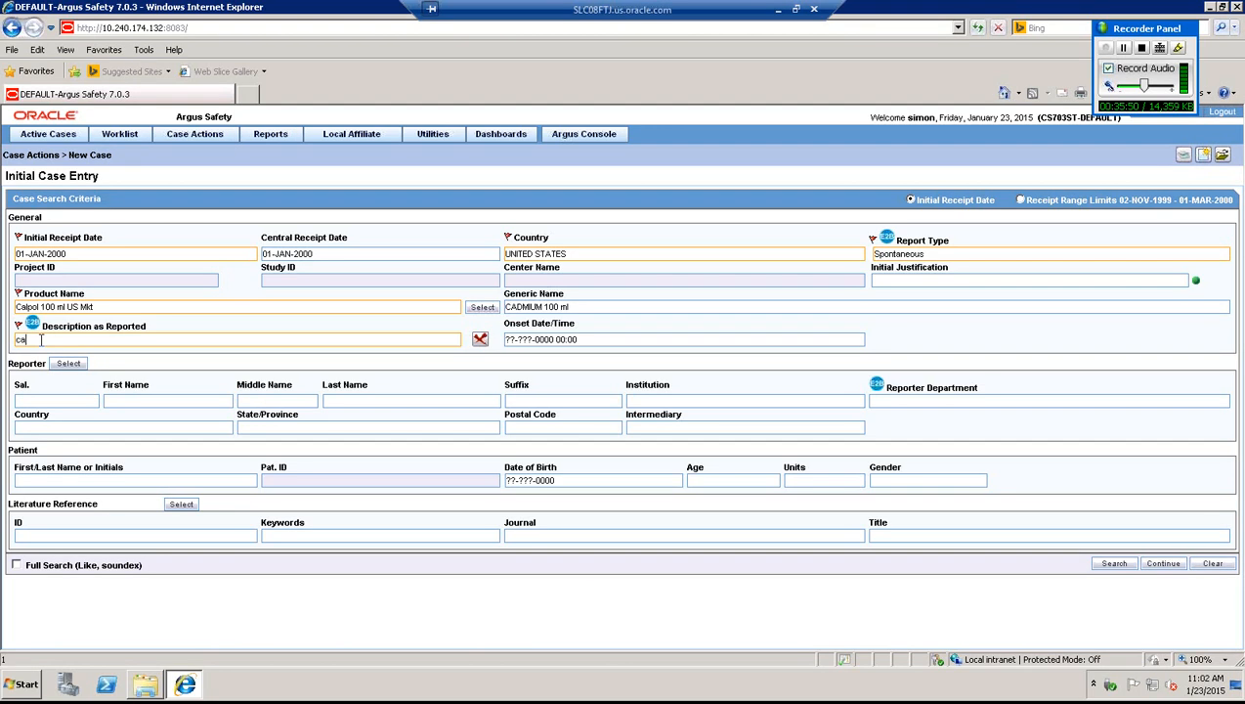
text(ncer)
click(527, 339)
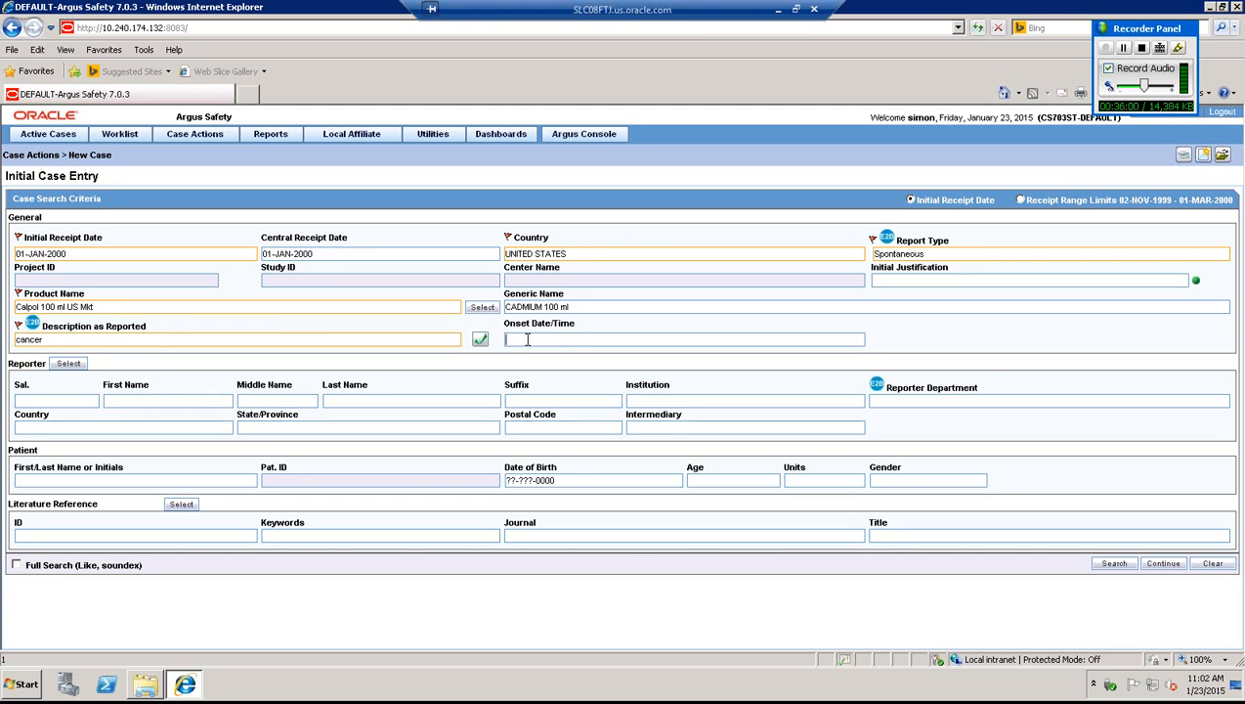
text(01012000)
key(Tab)
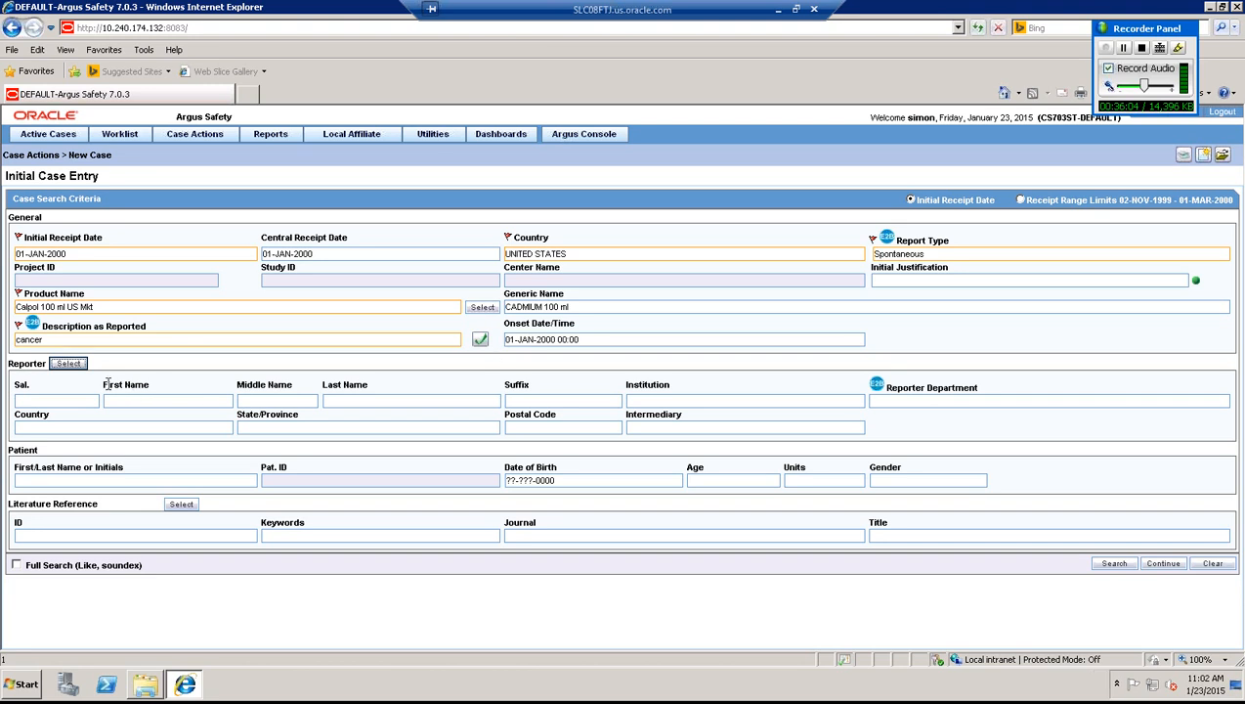
- Fill the reporter's salutation and name, country UNITED STATES and state nj
click(83, 401)
text(M)
text(vi)
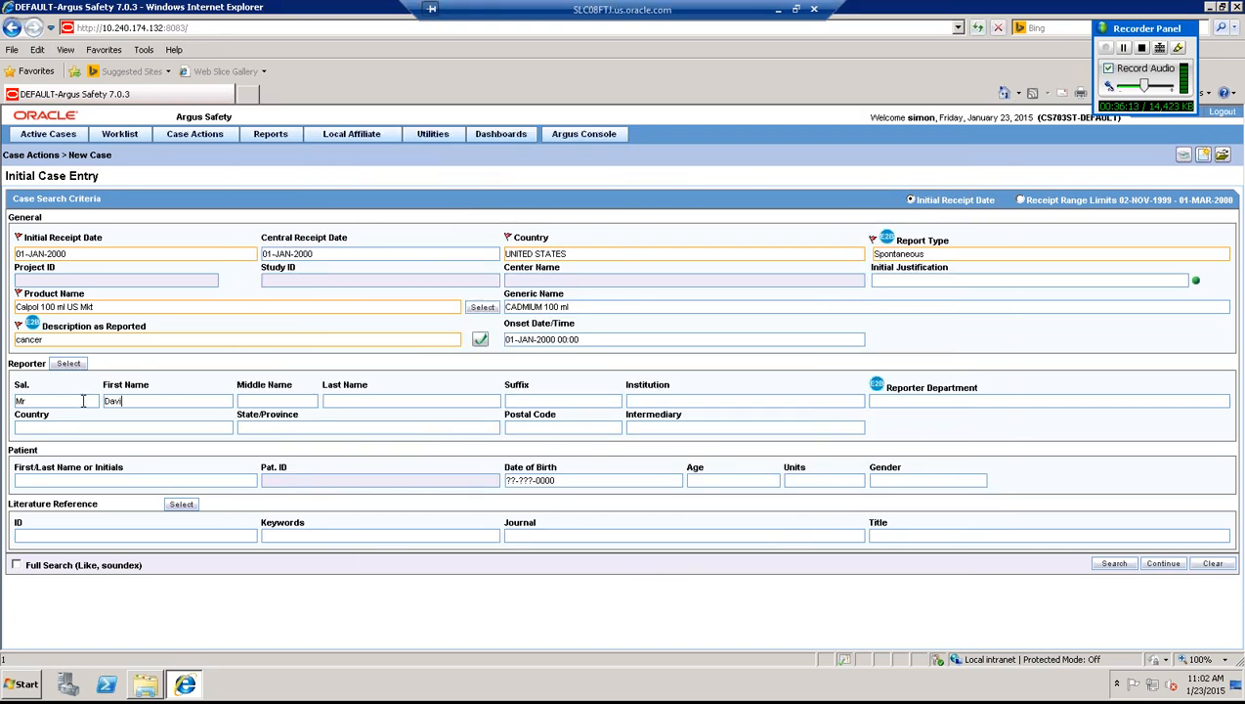
text(d)
key(Tab)
key(Tab)
text(Jonathan)
key(Tab)
click(24, 427)
text(U)
key(Tab)
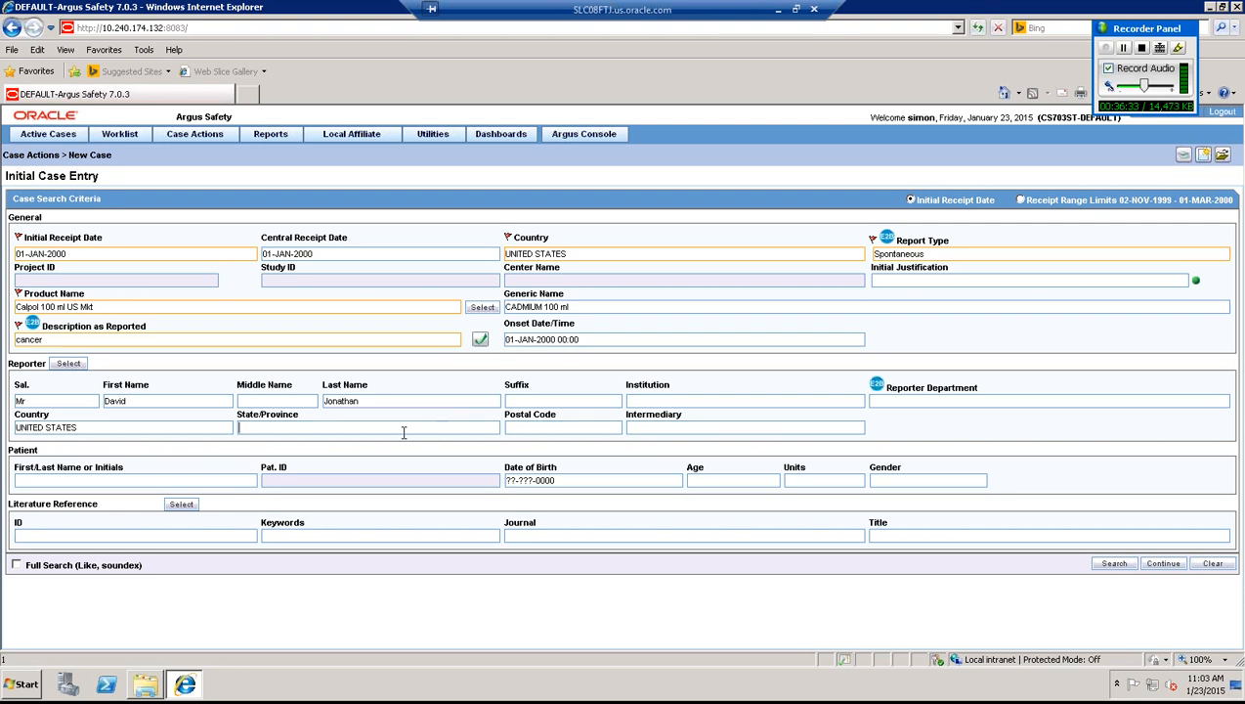
text(nj)
- Continue to the book-in details and enter the patient's first and last name
click(1164, 567)
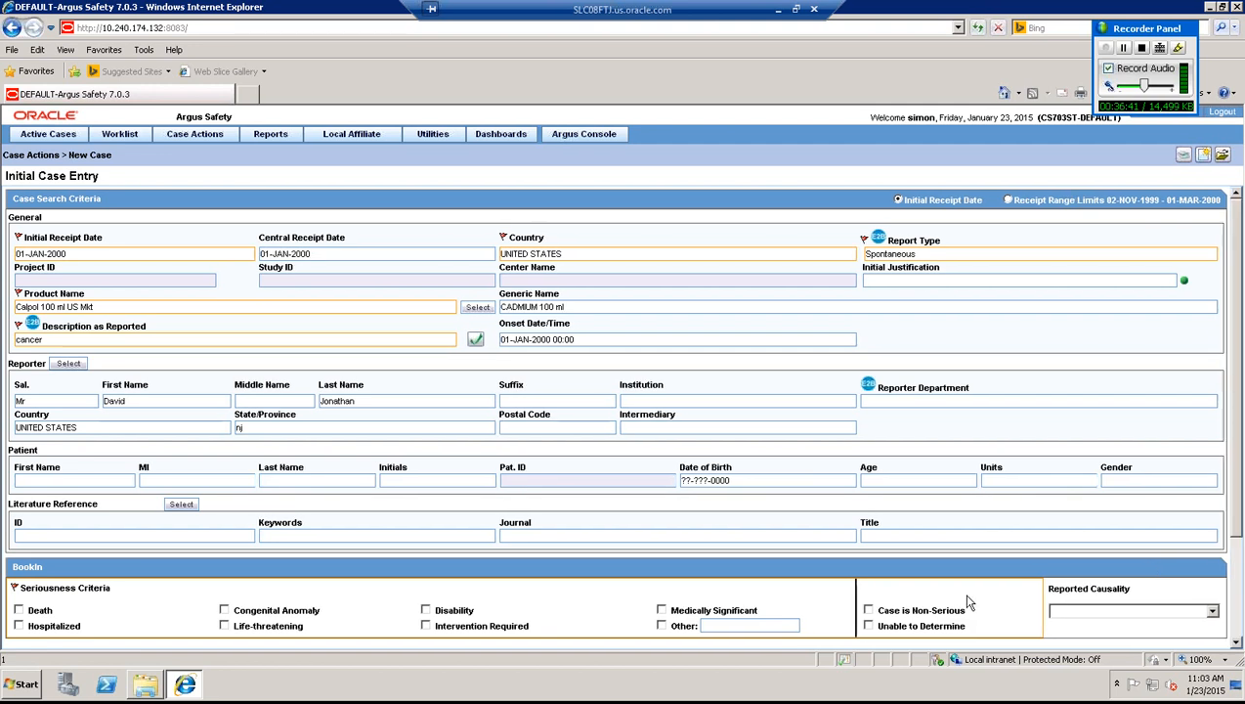
click(105, 479)
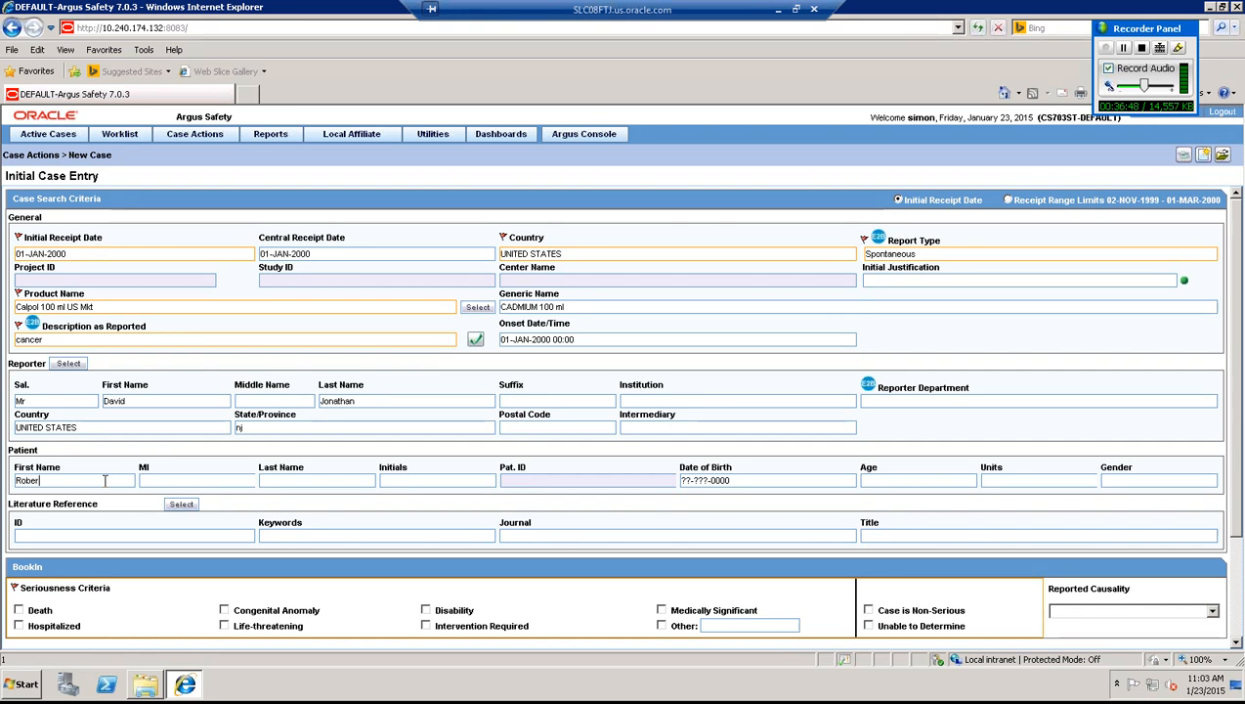
key(Tab)
key(Tab)
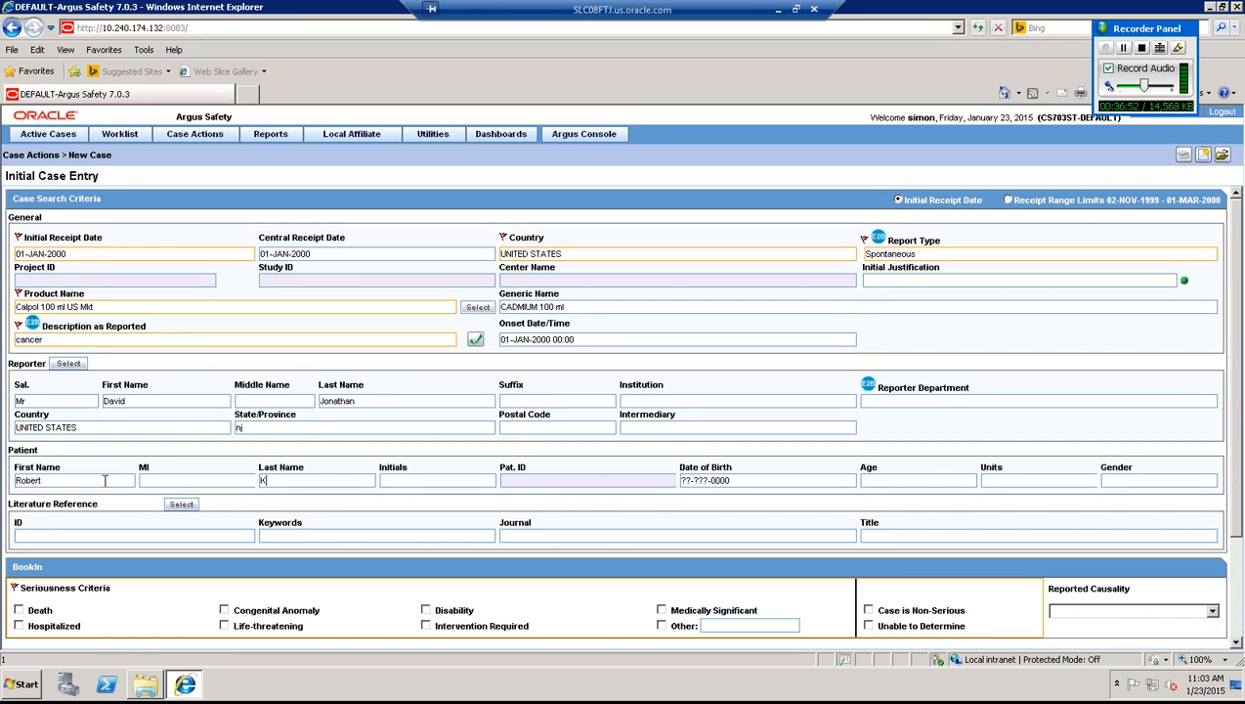
key(Tab)
key(Tab)
key(Tab)
- Set the patient's birth date to 01-JAN-1960, clearing a mistaken age, and gender Male
text(196)
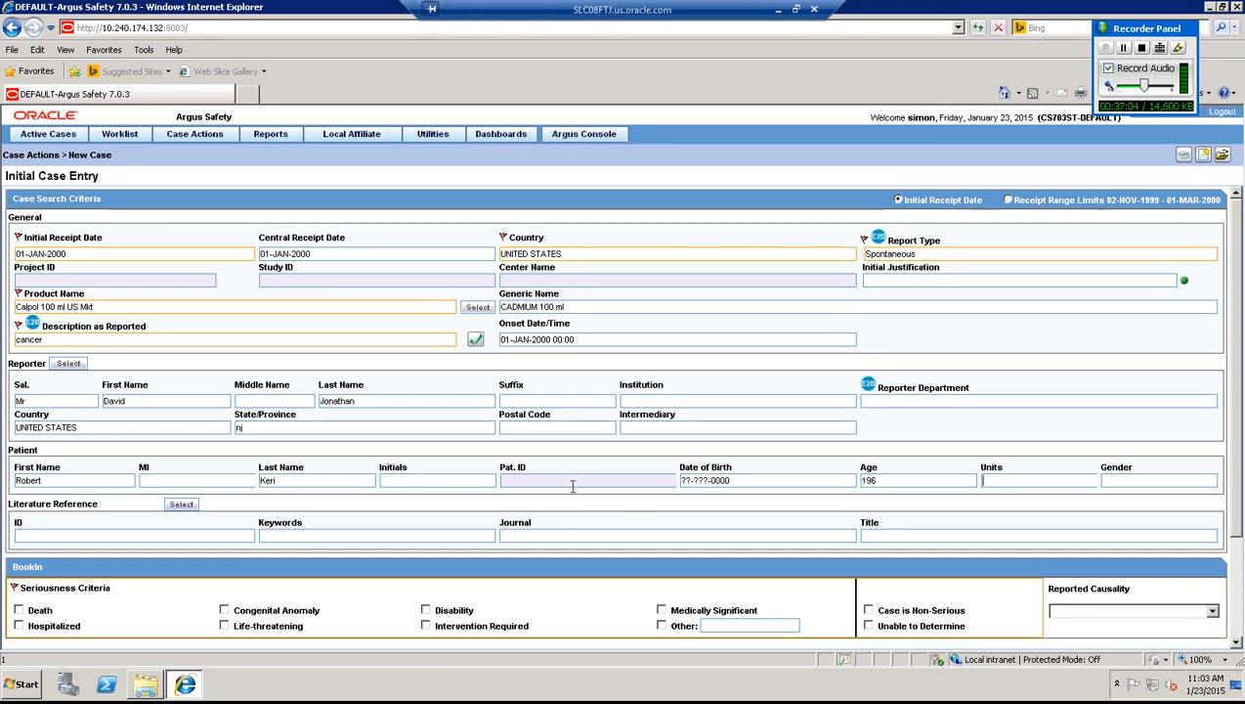
key(Tab)
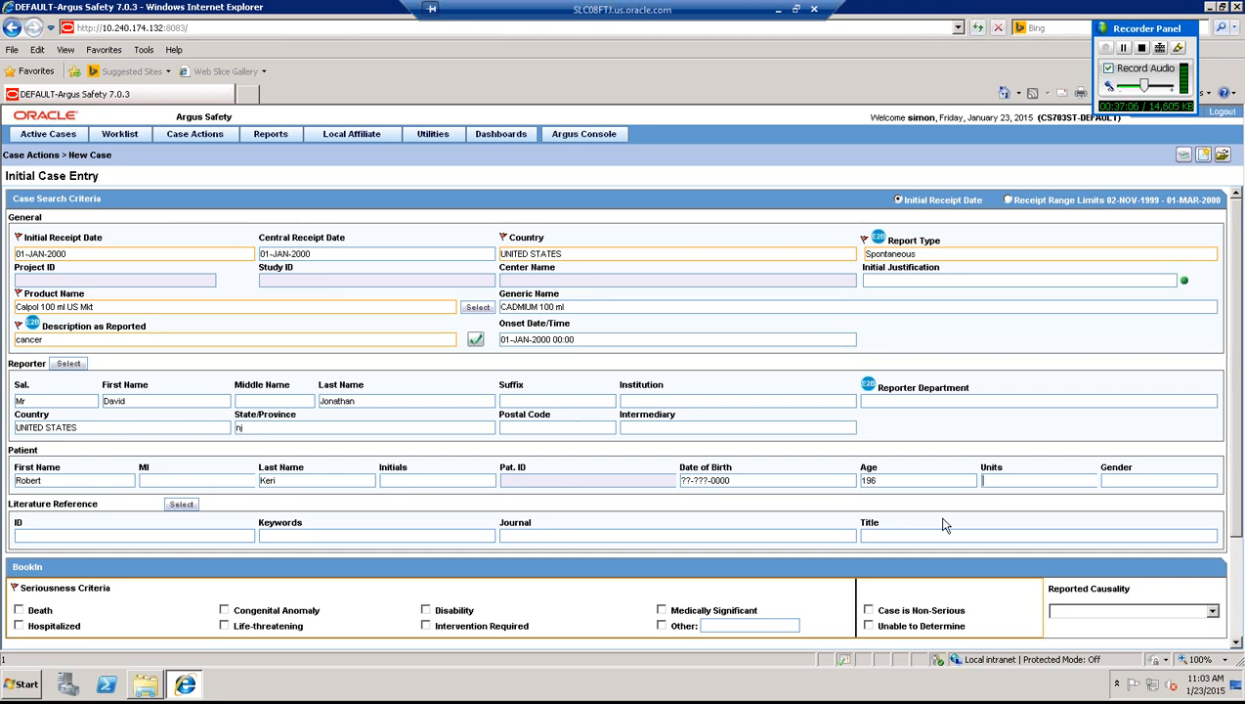
click(892, 480)
key(BackSpace)
key(BackSpace)
key(BackSpace)
click(810, 484)
text(0)
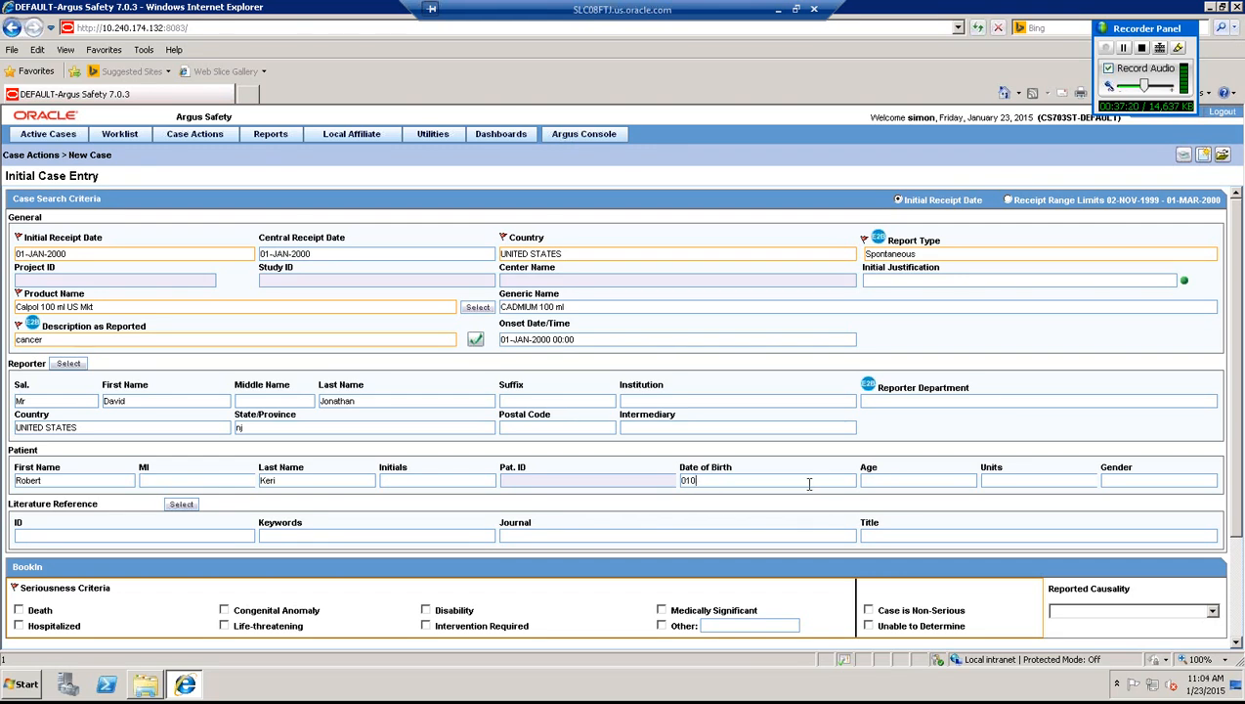
text(01196)
text(0)
key(Tab)
click(1134, 481)
text(M)
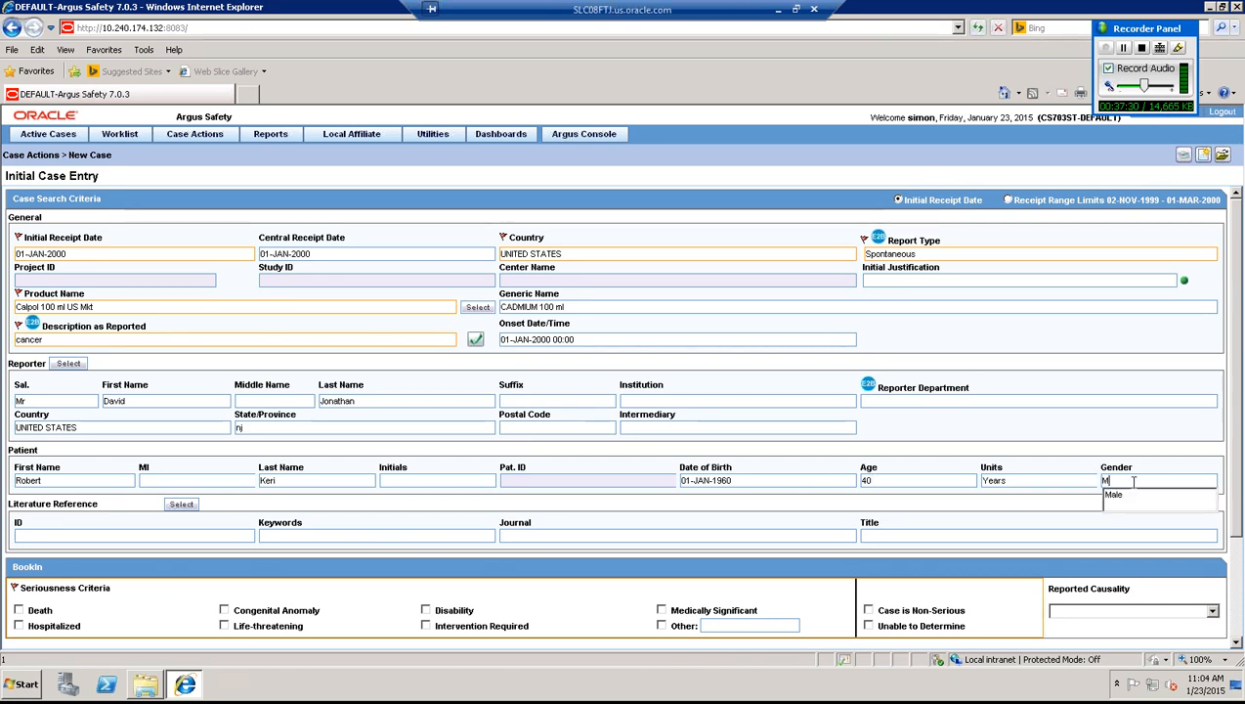
key(Down)
key(Tab)
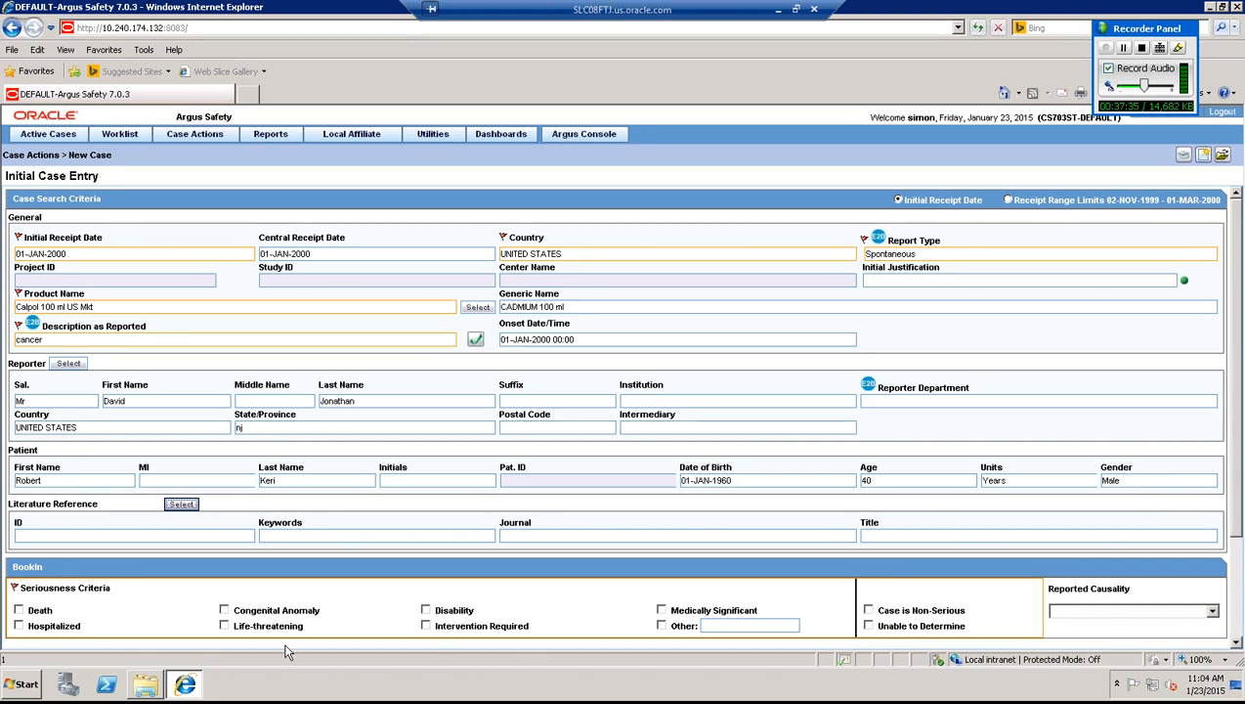
- Mark the case life-threatening with reported causality Related, then book it in and open it
click(223, 626)
click(1212, 612)
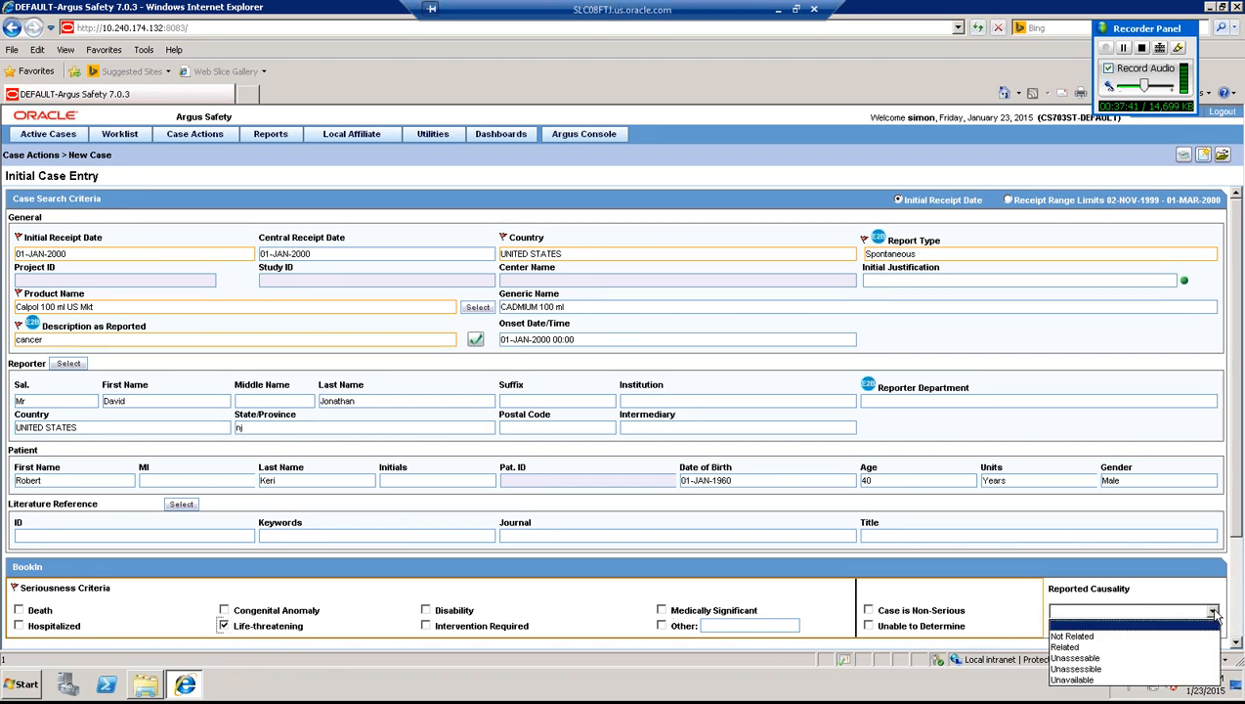
click(1110, 649)
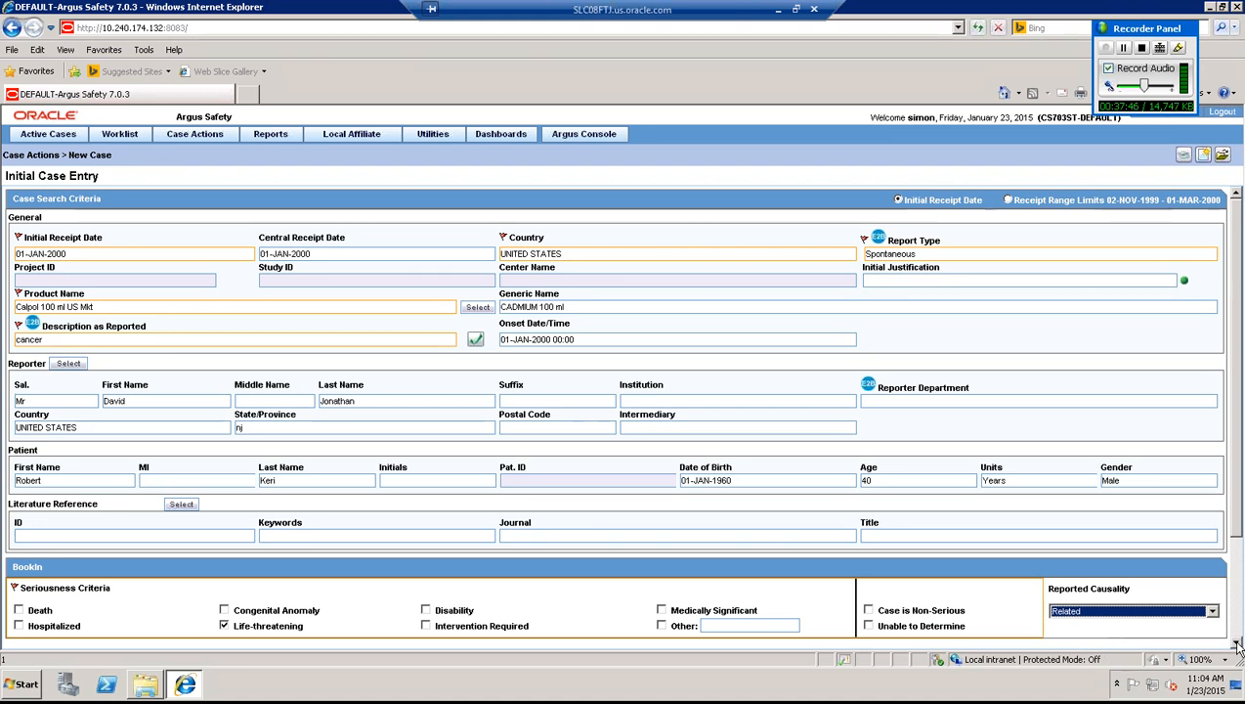
click(1237, 645)
click(1237, 645)
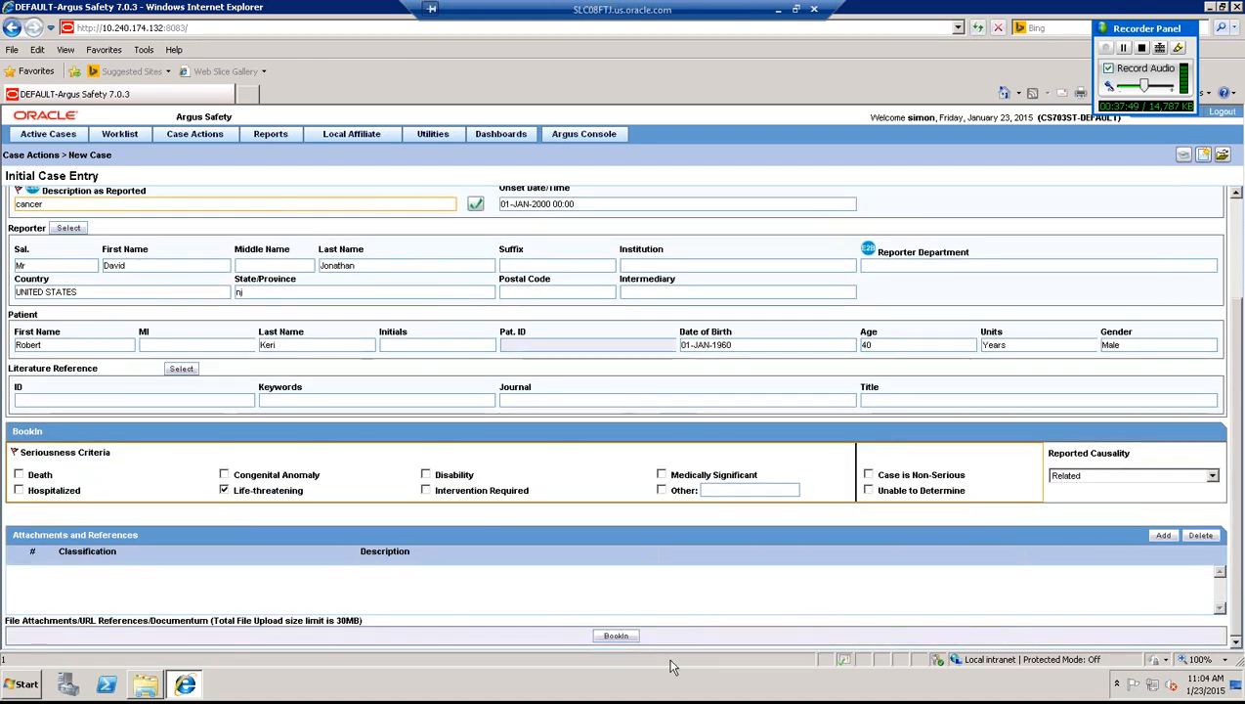
click(616, 637)
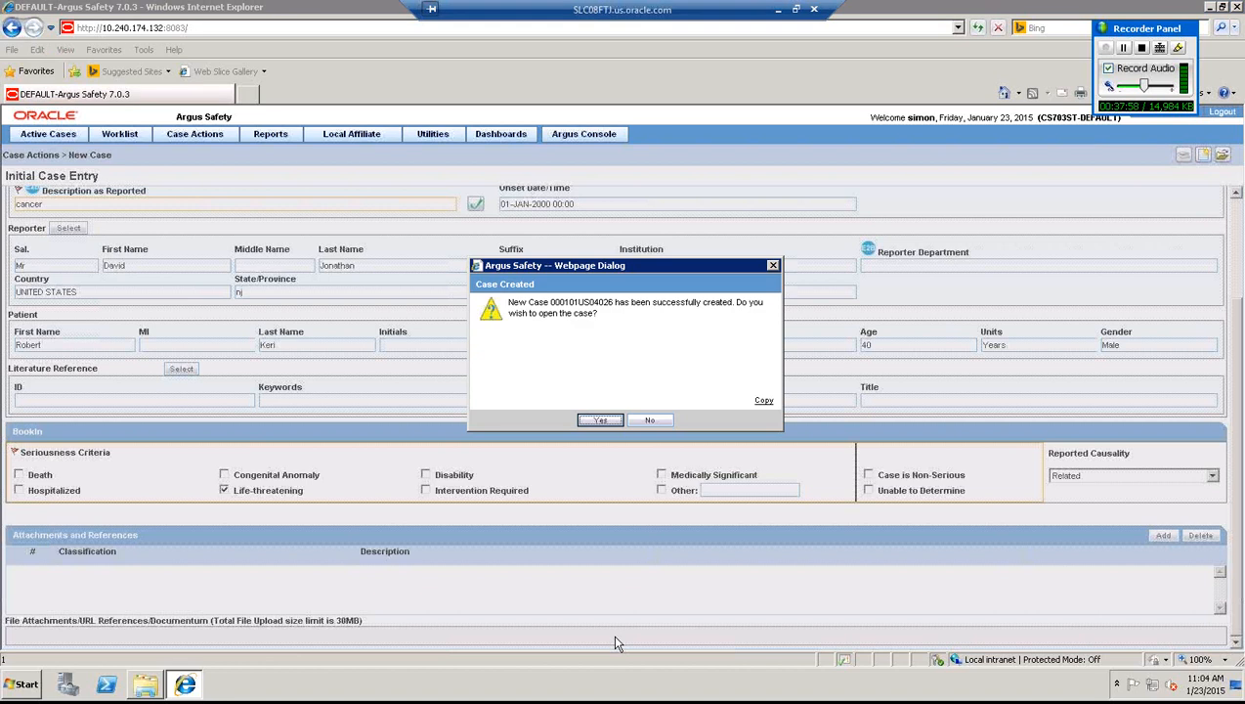
click(601, 420)
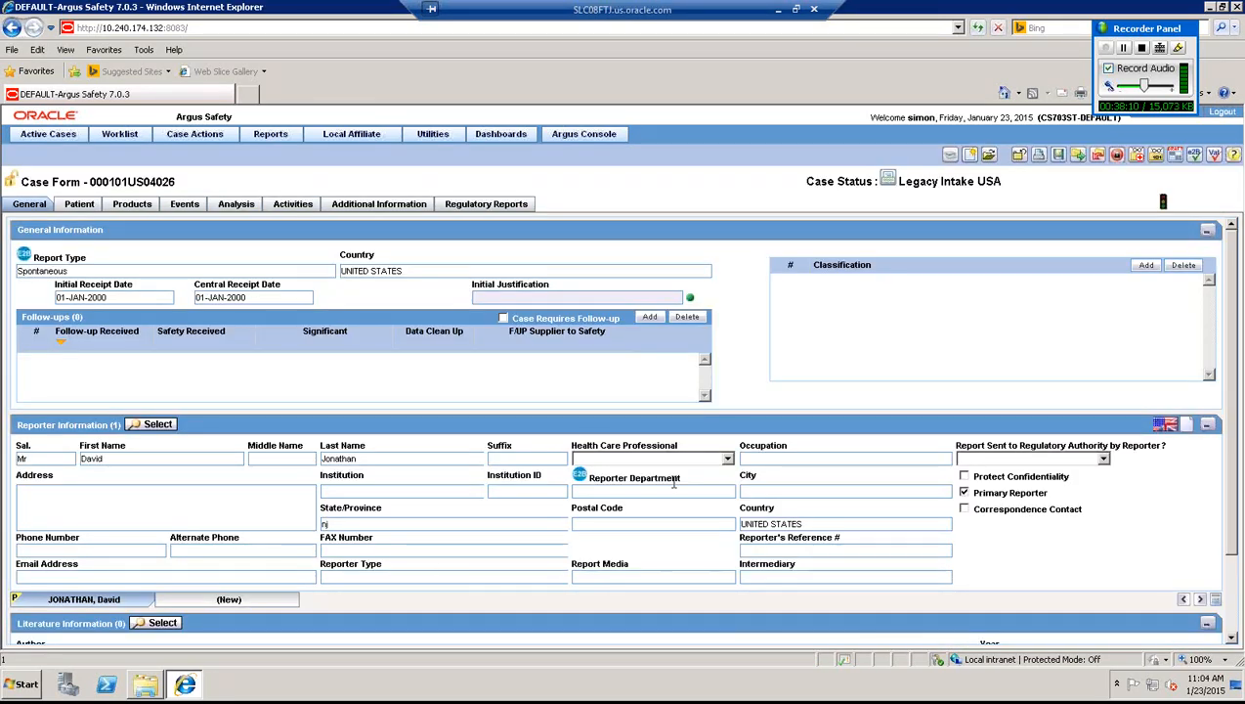
- Mark the reporter as a health care professional
click(727, 459)
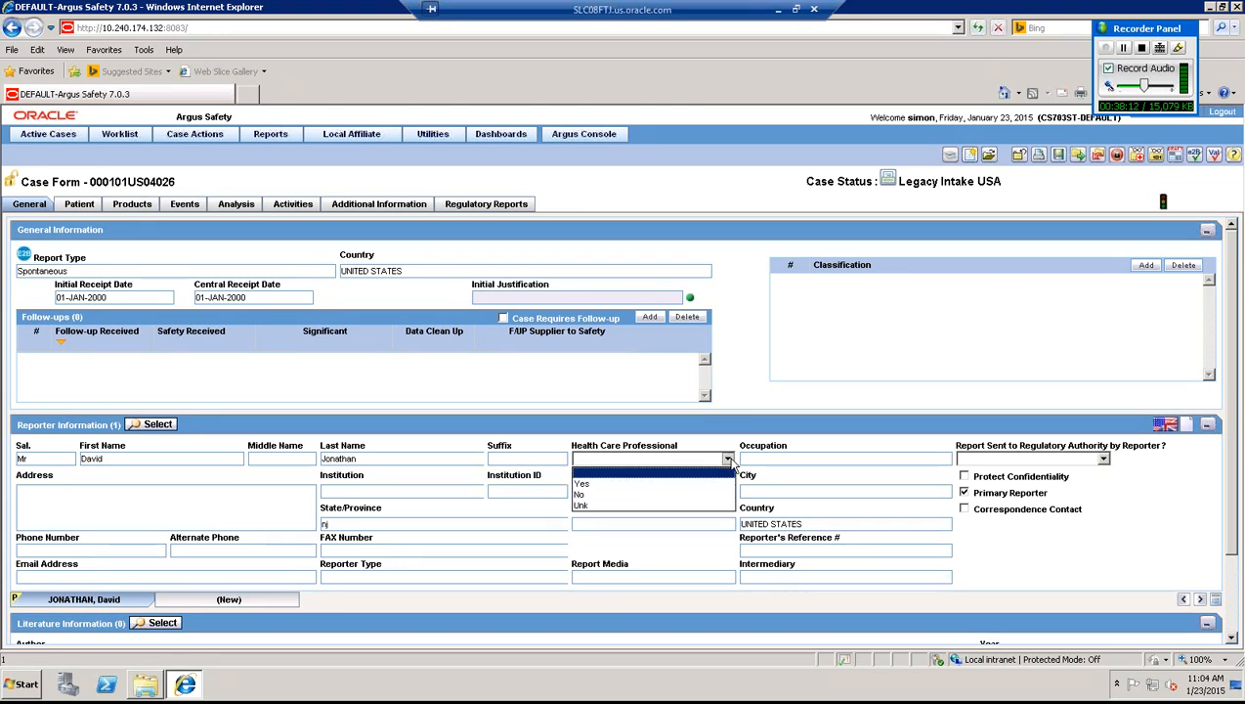
click(603, 426)
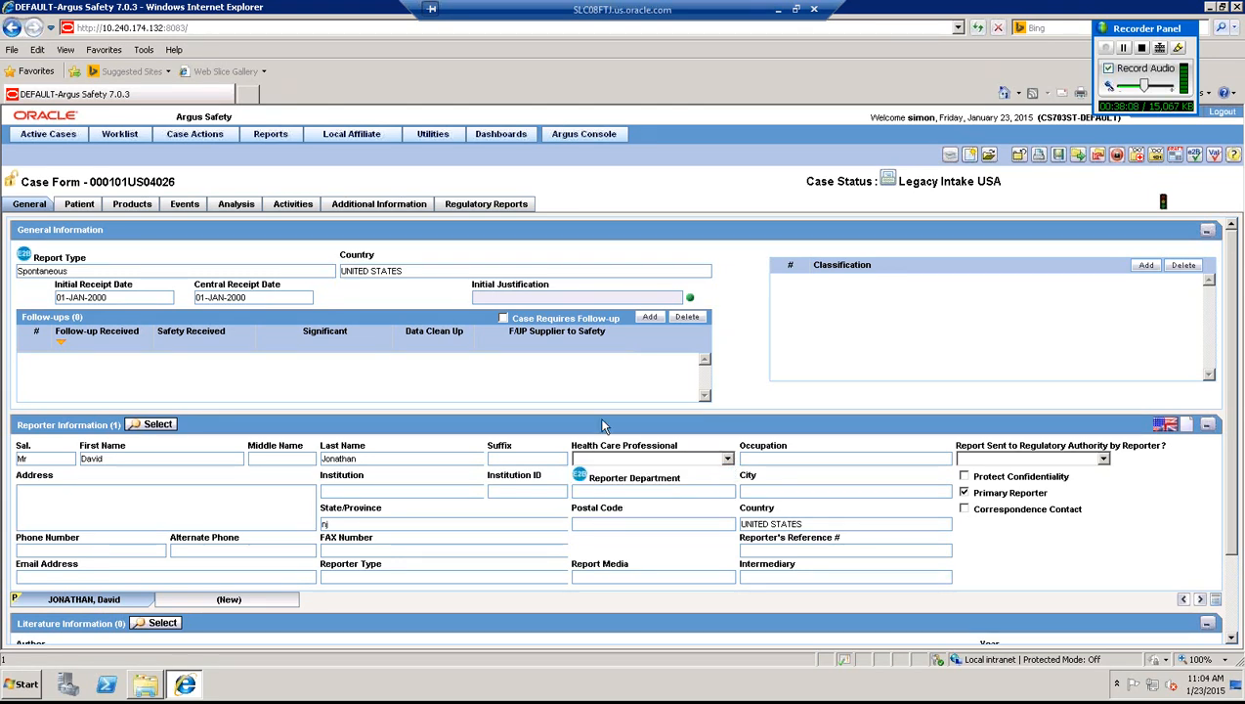
click(594, 459)
click(577, 488)
click(396, 577)
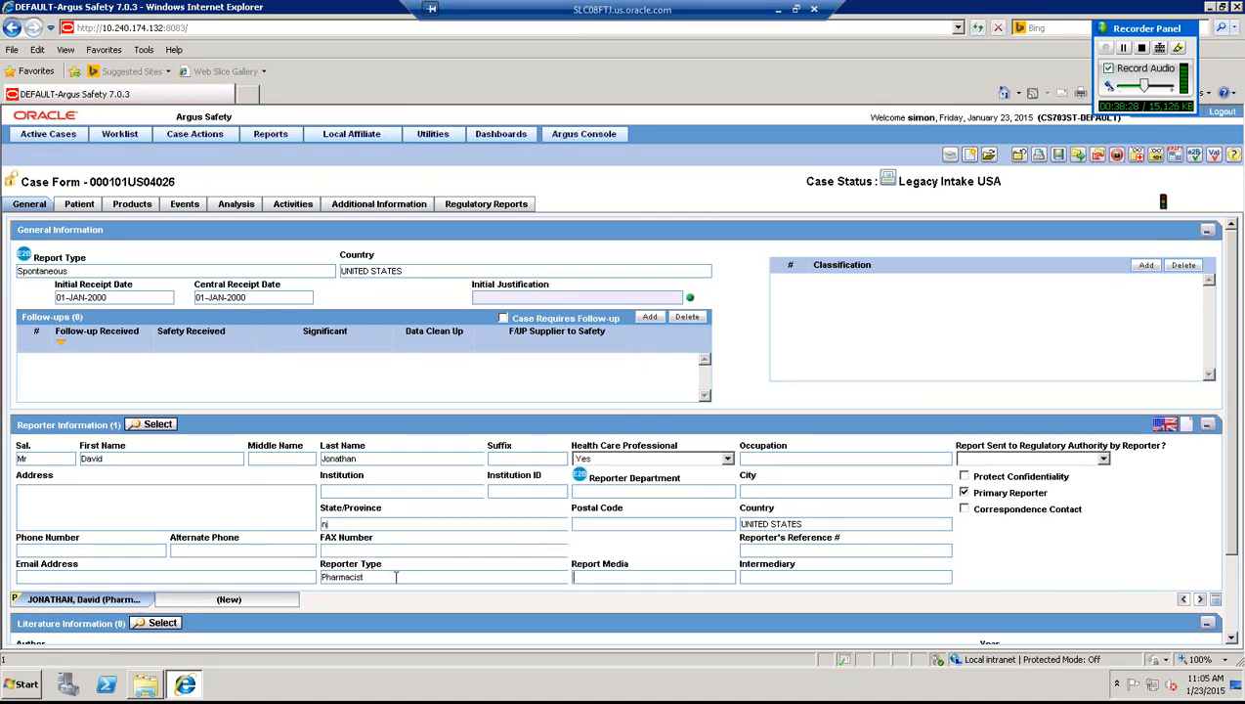
- Enter the reporter's e-mail and address, keep reporter type Pharmacist, and open the Patient page
click(218, 576)
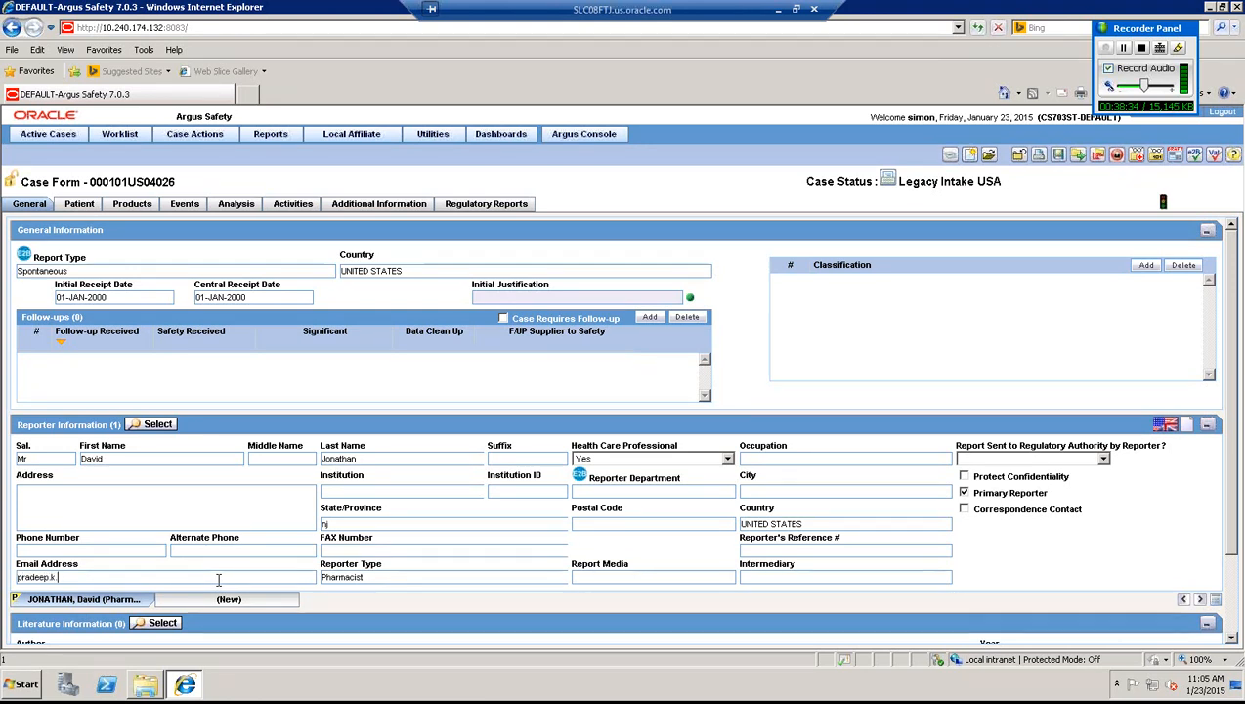
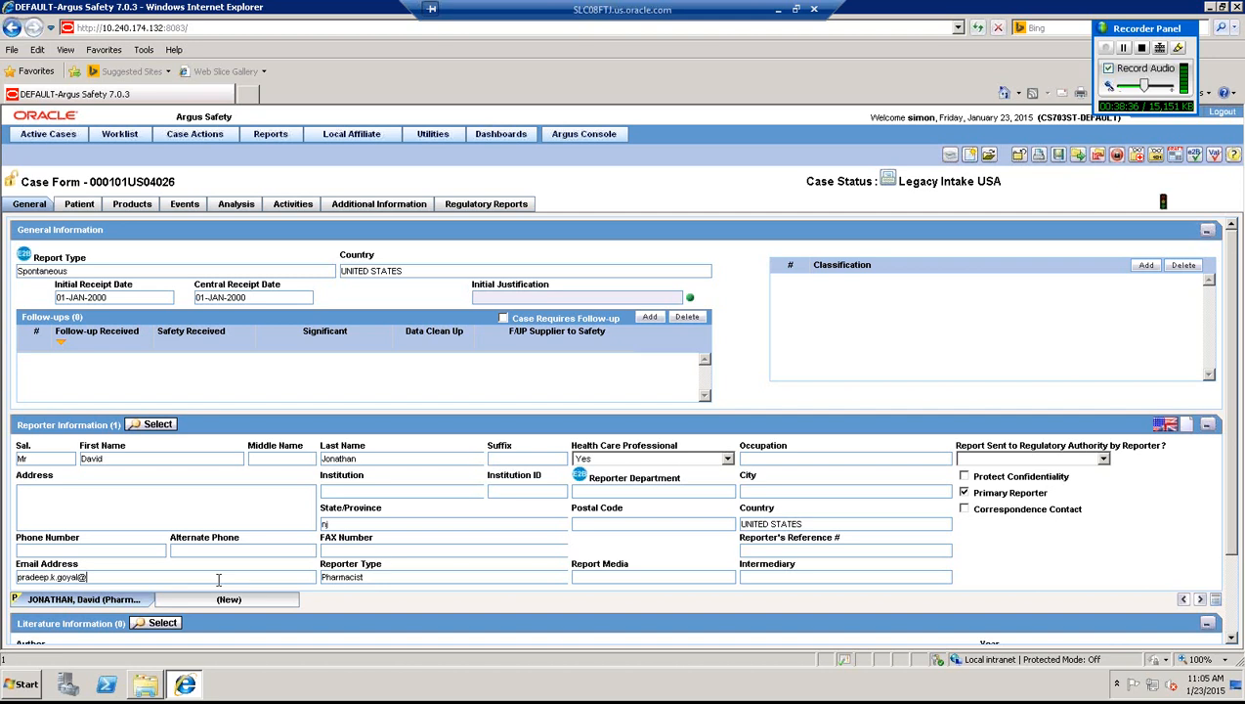
key(Tab)
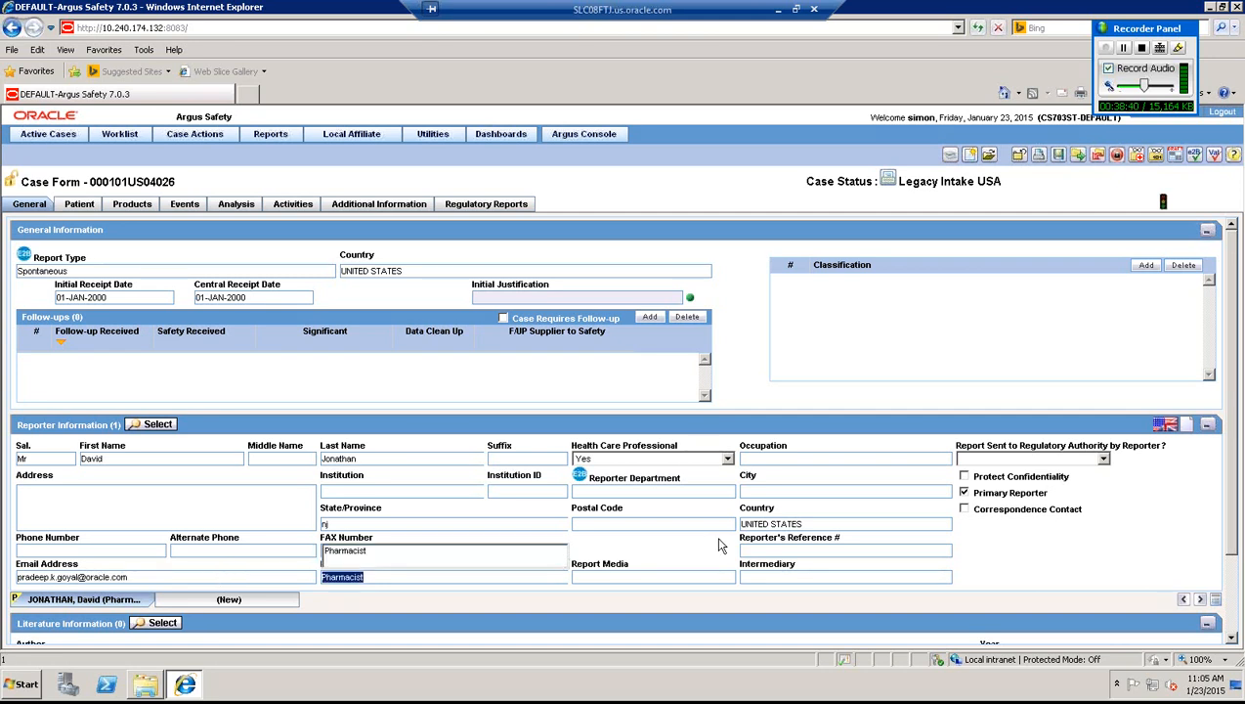
key(Tab)
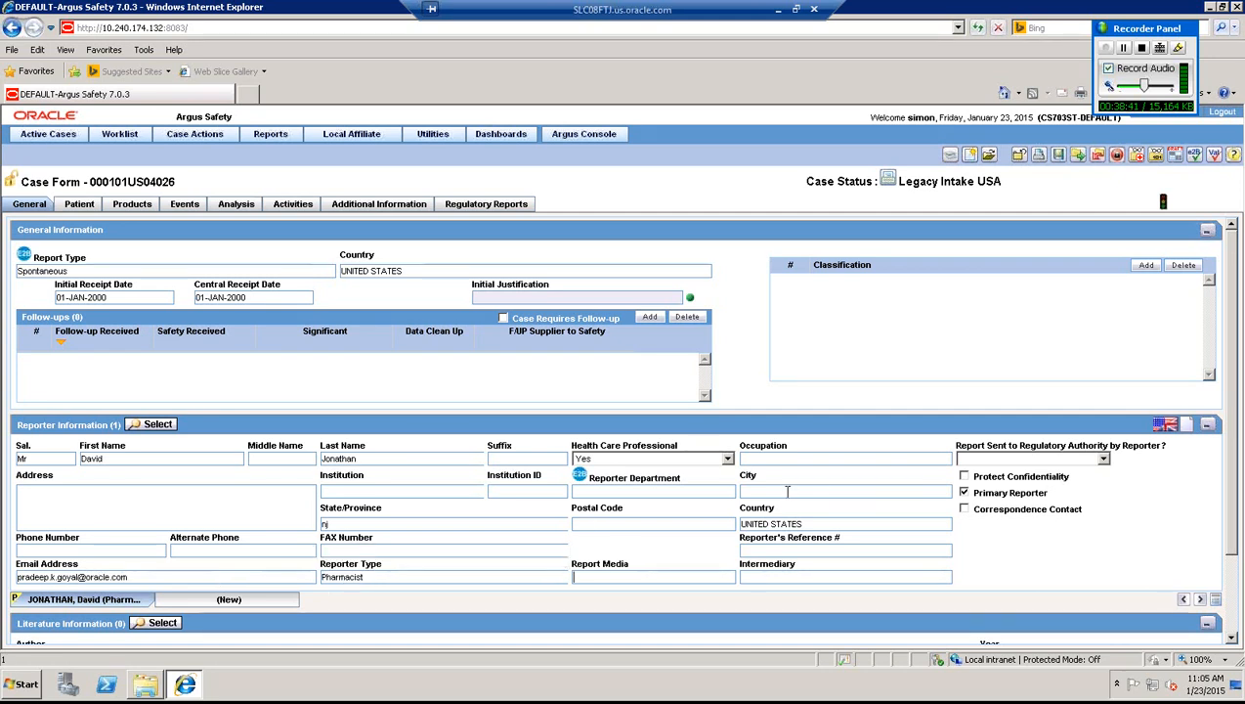
click(223, 505)
text(nj)
click(964, 510)
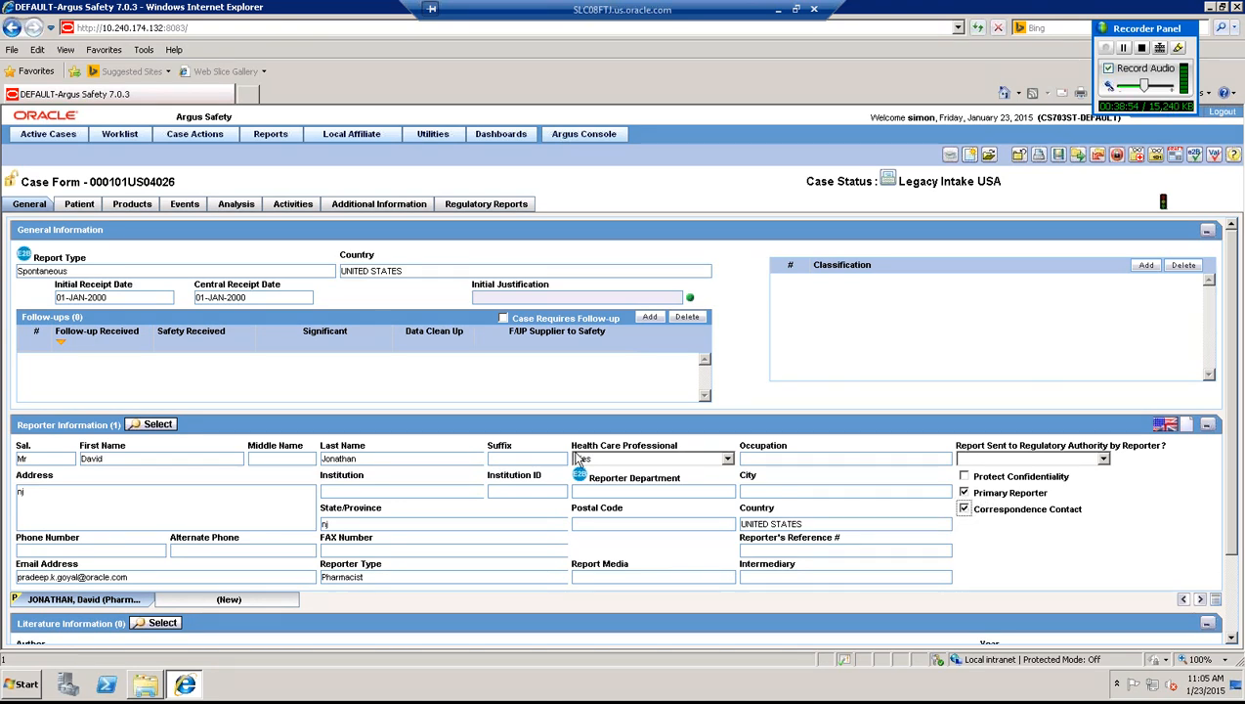
click(80, 204)
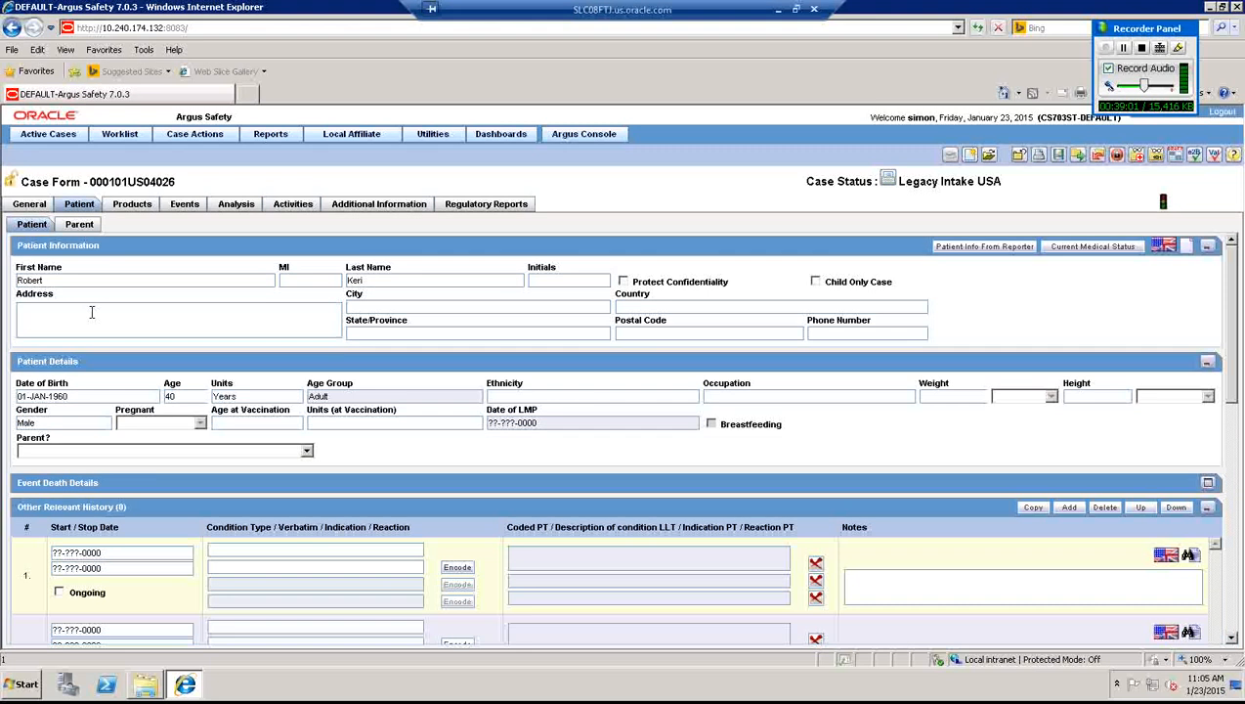
- Enter the patient's address, city, state, postal code and phone number
click(92, 312)
text(nj)
key(Tab)
text(new )
text(yor)
text(UNITED STATES)
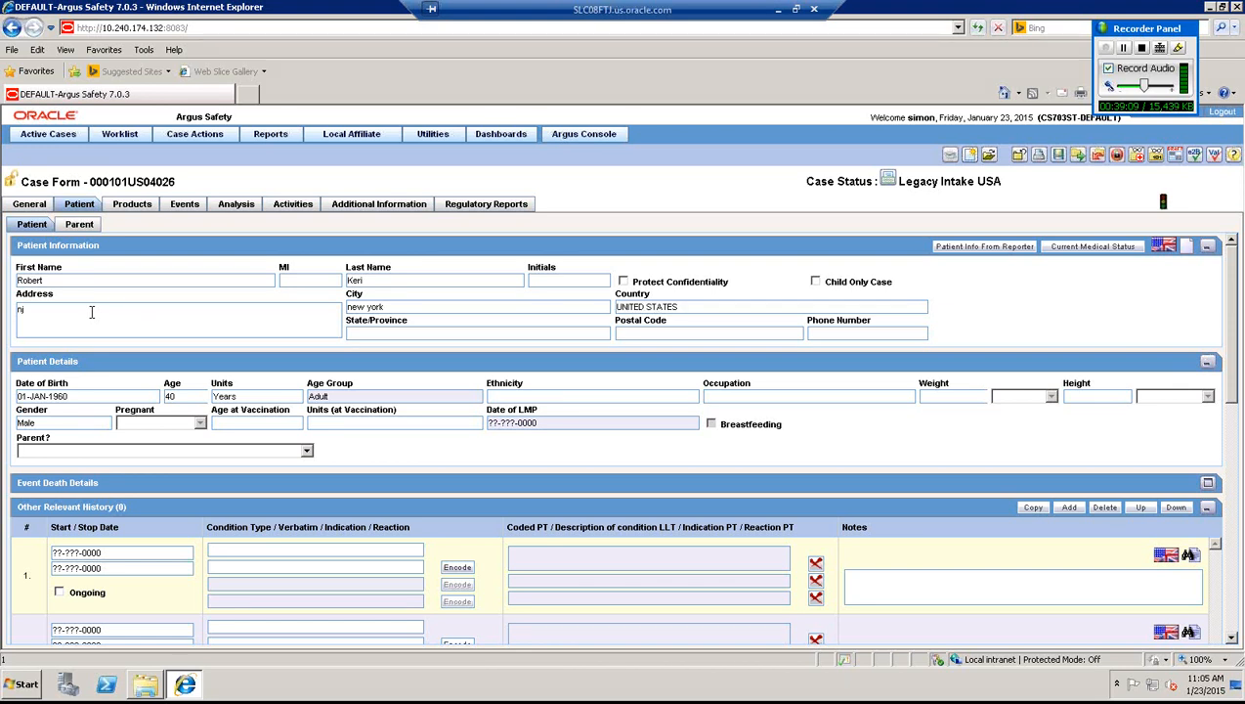
key(Tab)
text(nj)
key(Tab)
text(77777)
key(Tab)
text(6666)
- Set the patient's weight to 77 kgs and height to 166 cm, keeping gender Male
click(936, 397)
text(77)
key(Tab)
key(Tab)
text(166c)
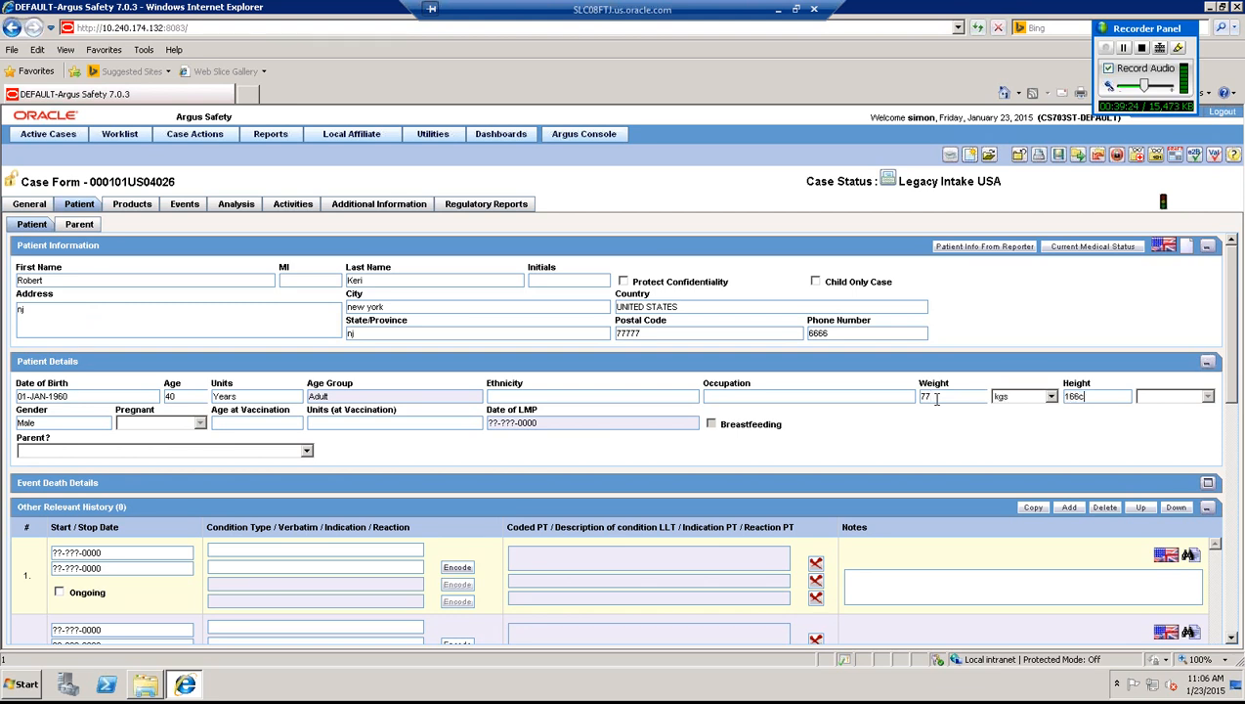
key(Tab)
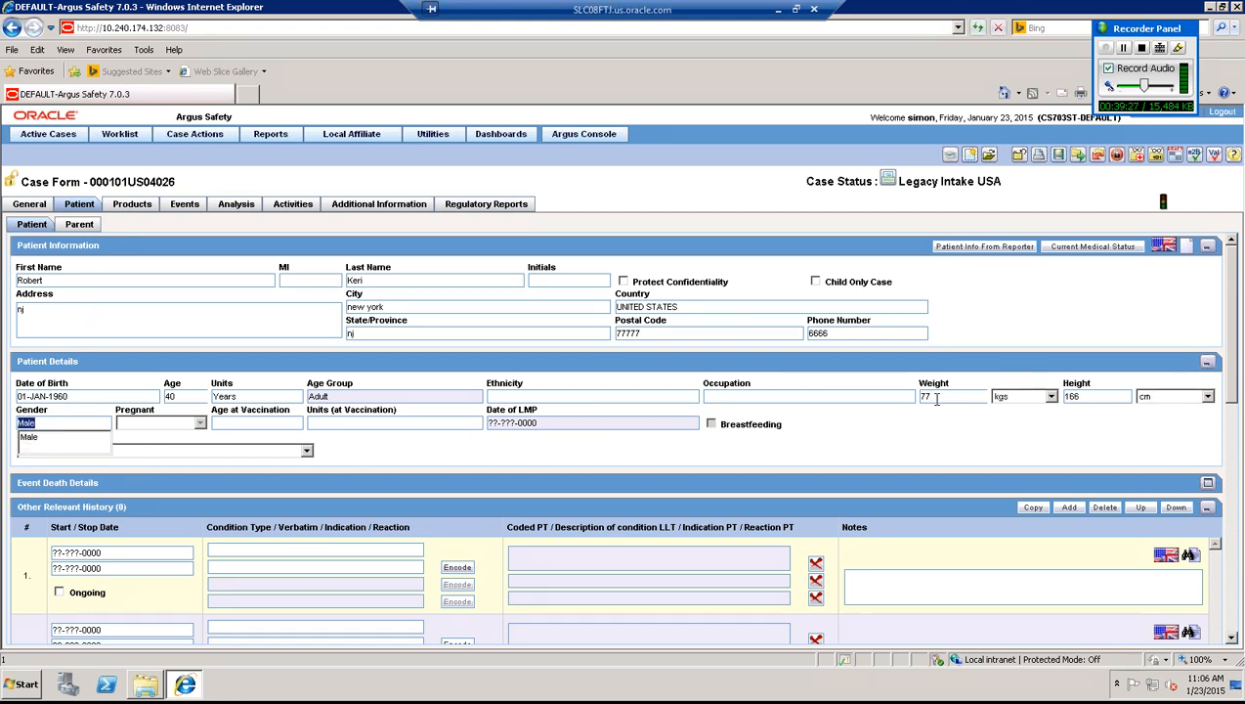
key(Tab)
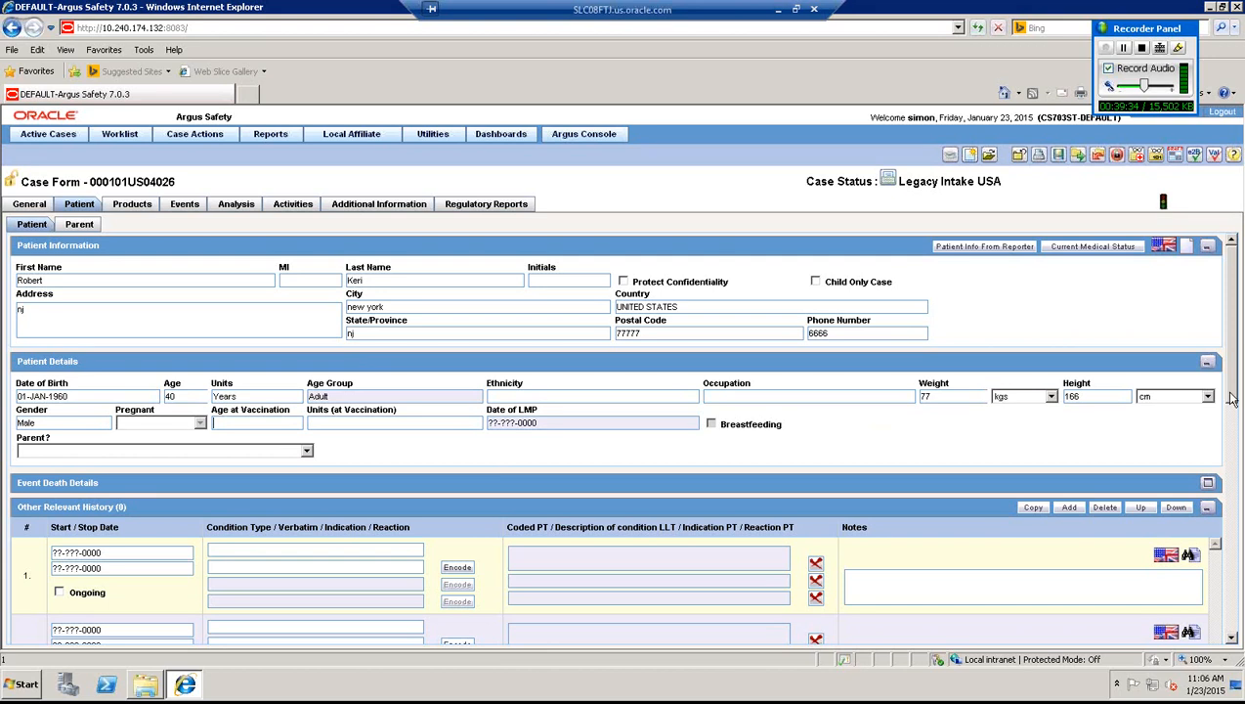
drag(1233, 408, 1233, 512)
- Add a 'blood count' lab test in ml with normal range 100 to 1000
click(120, 435)
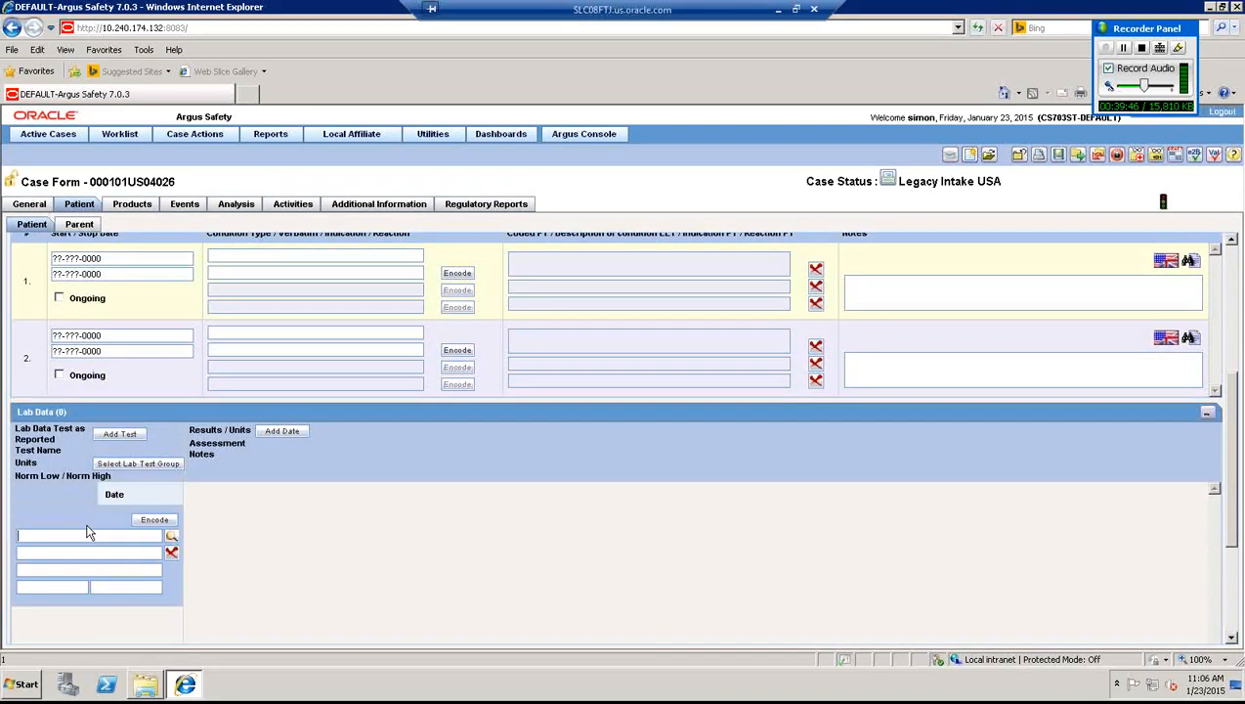
text(blood count)
key(Tab)
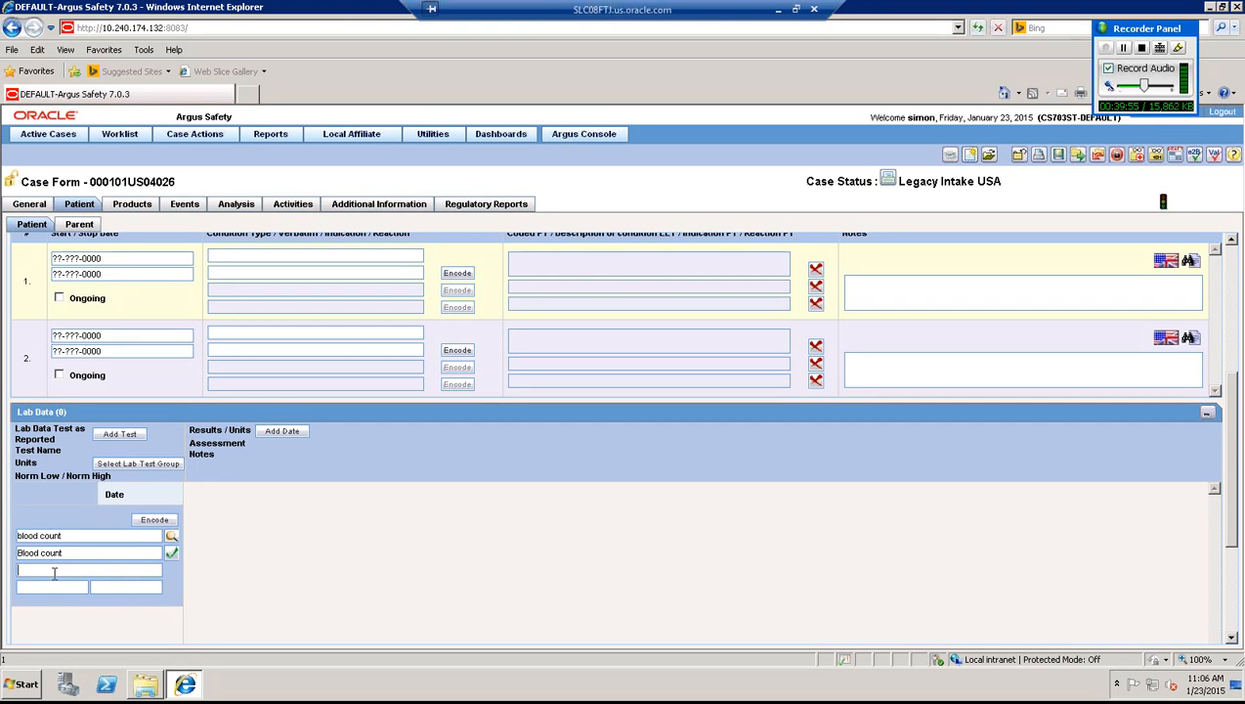
text(m)
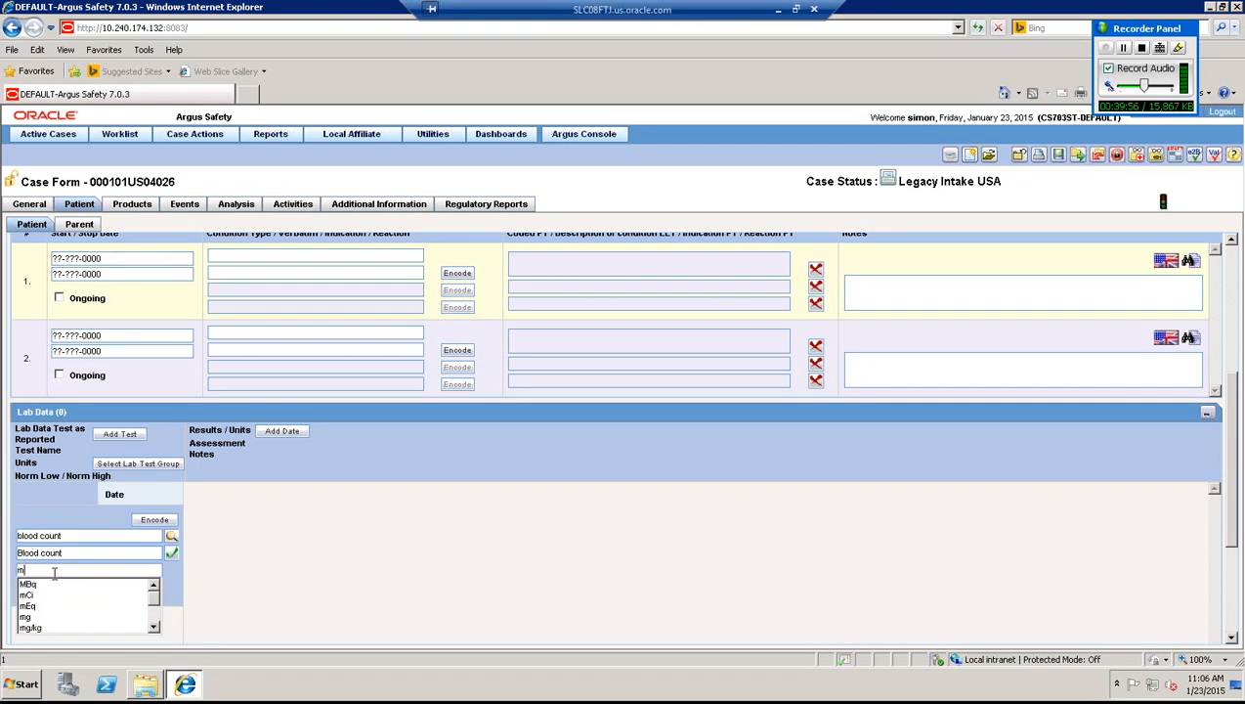
text(l)
key(Down)
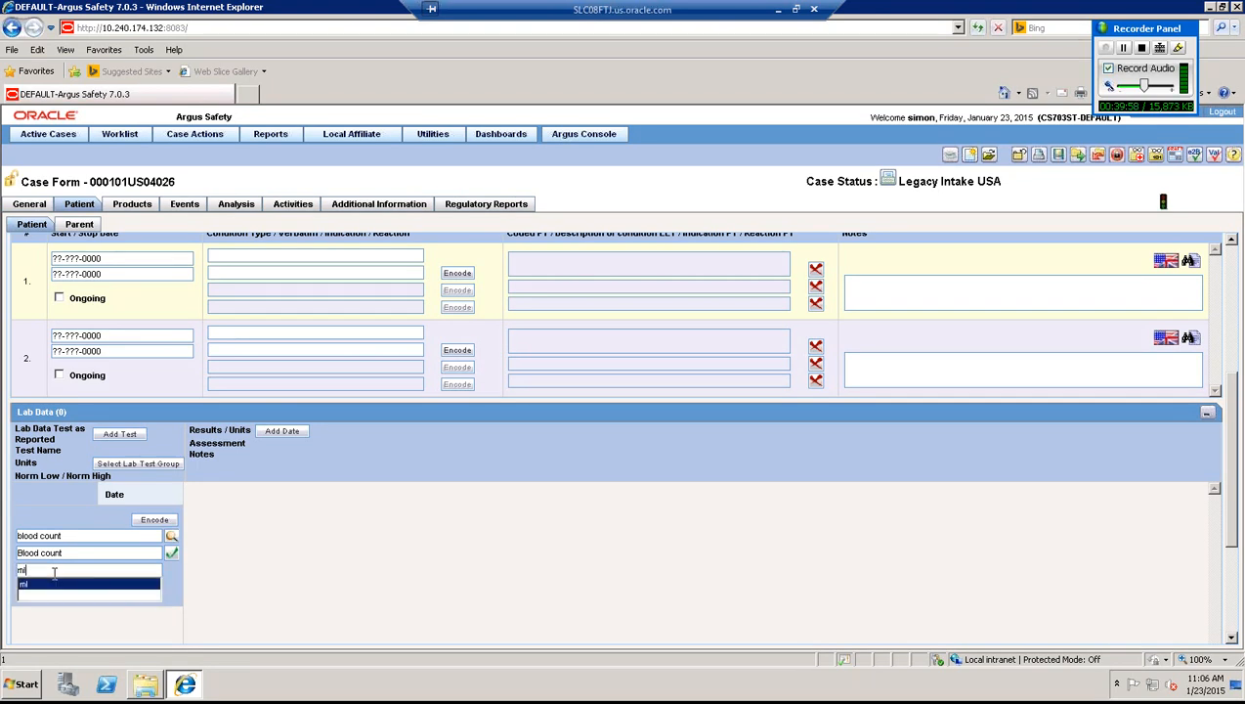
key(Tab)
text(100)
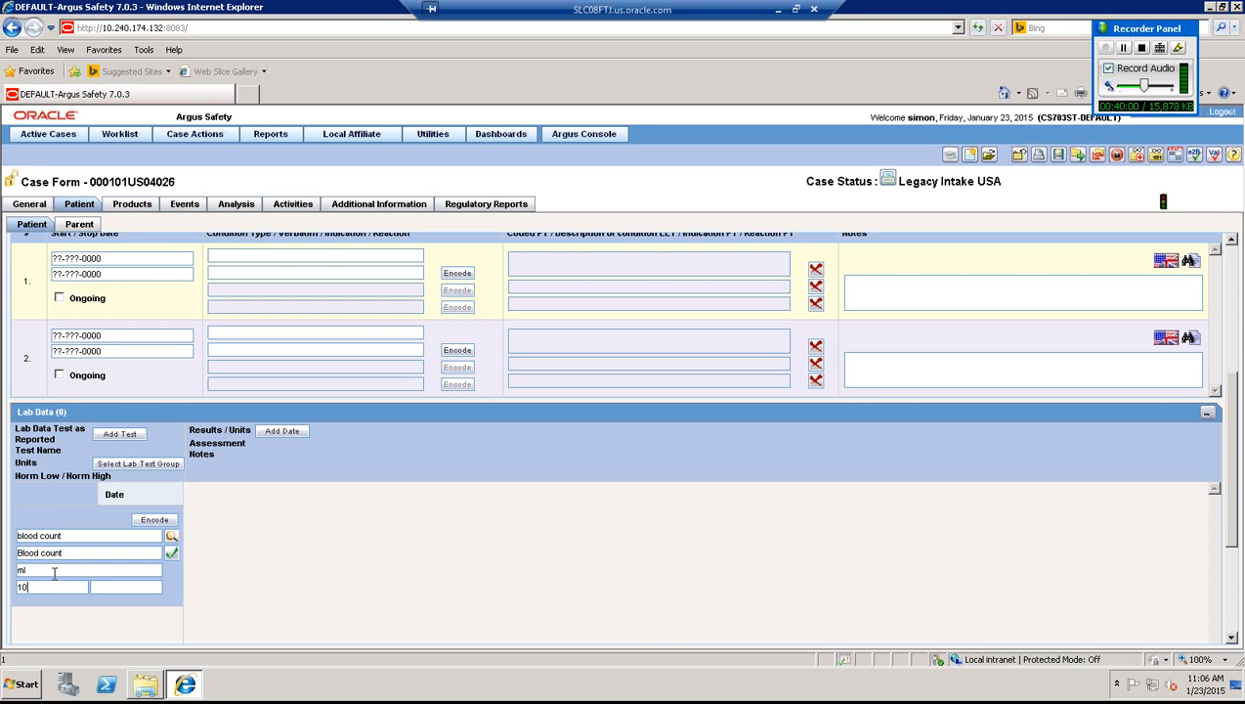
key(Tab)
text(1000)
- Add a result date of 02-JAN-2000 for the blood count test
click(282, 437)
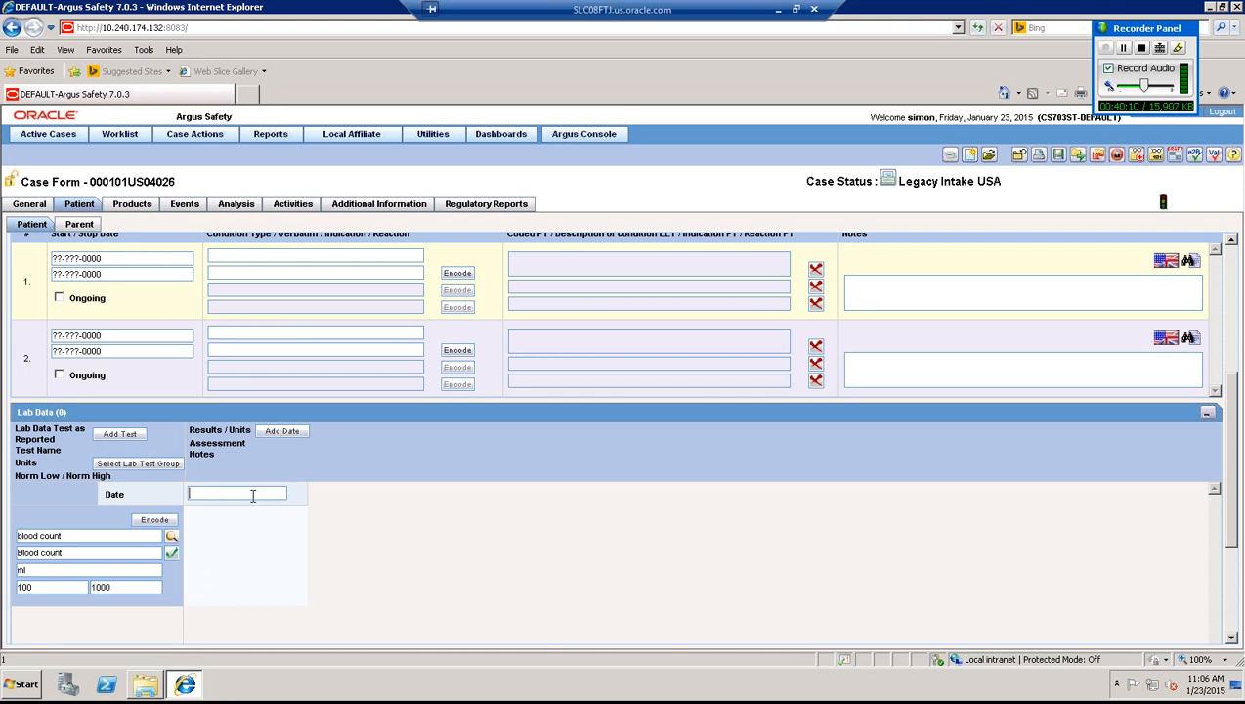
text(020)
key(BackSpace)
text(012000)
key(Tab)
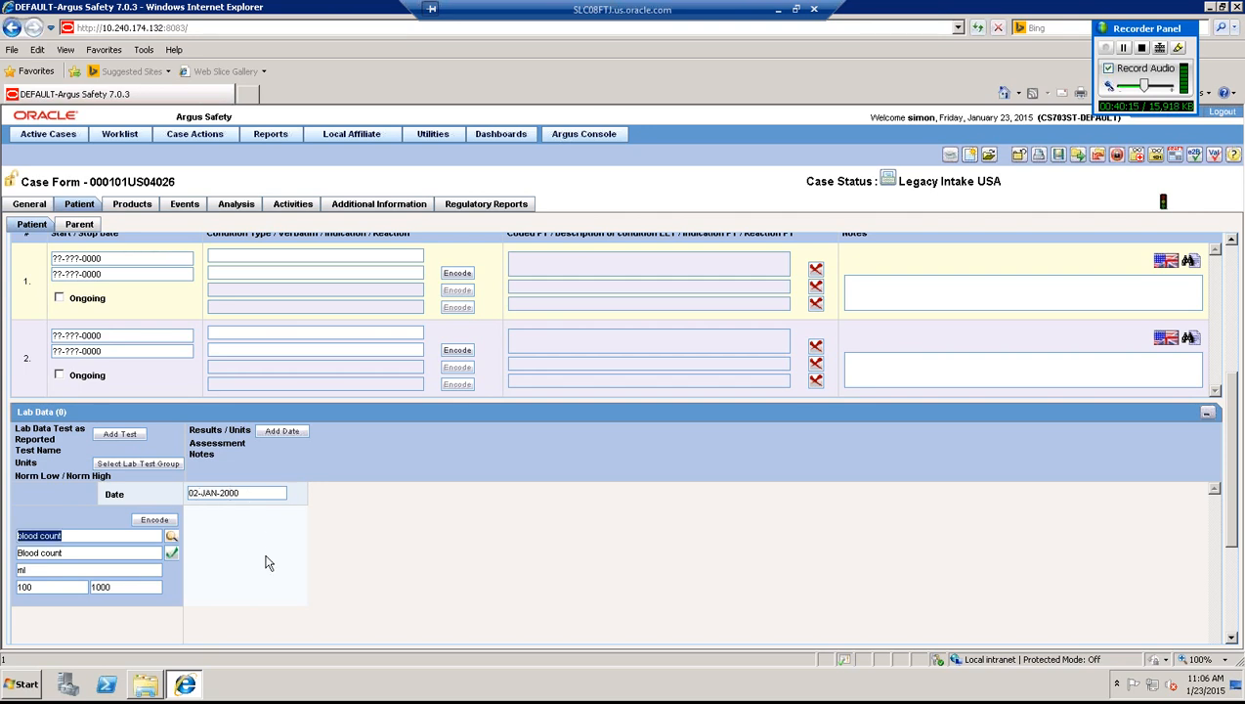
- Record the result as 800, assessed normal, with the note 'test'
click(265, 557)
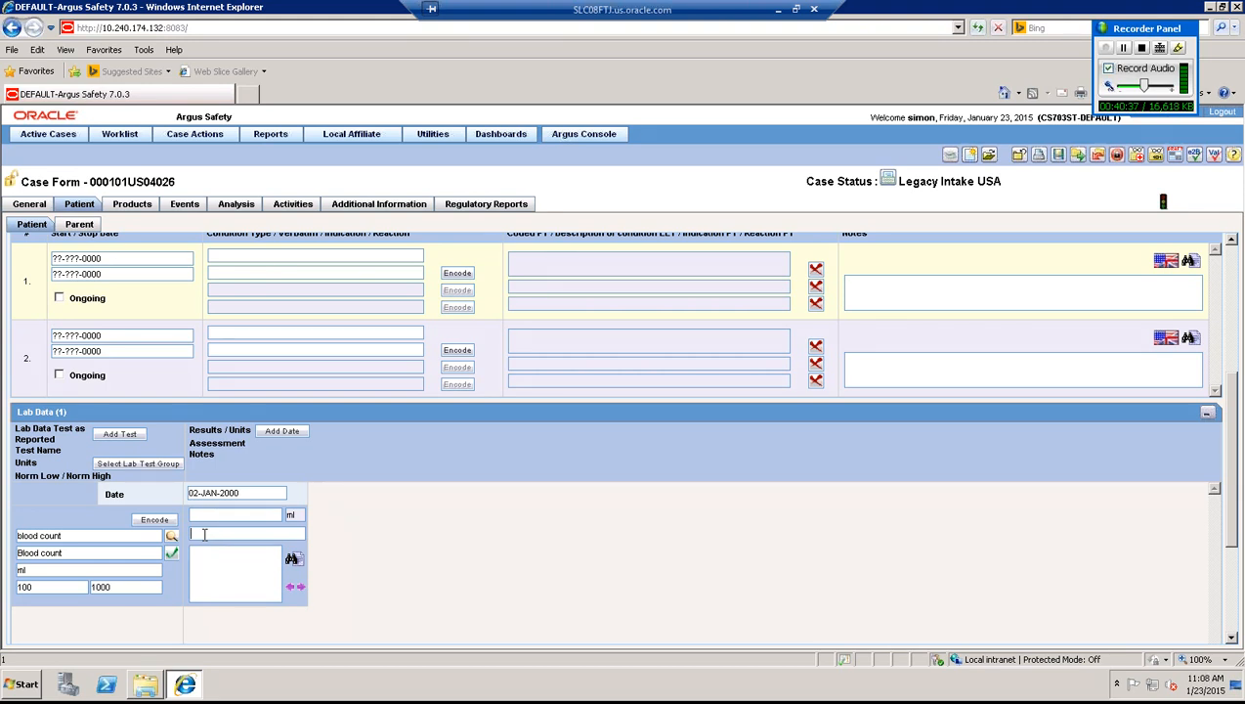
text(n)
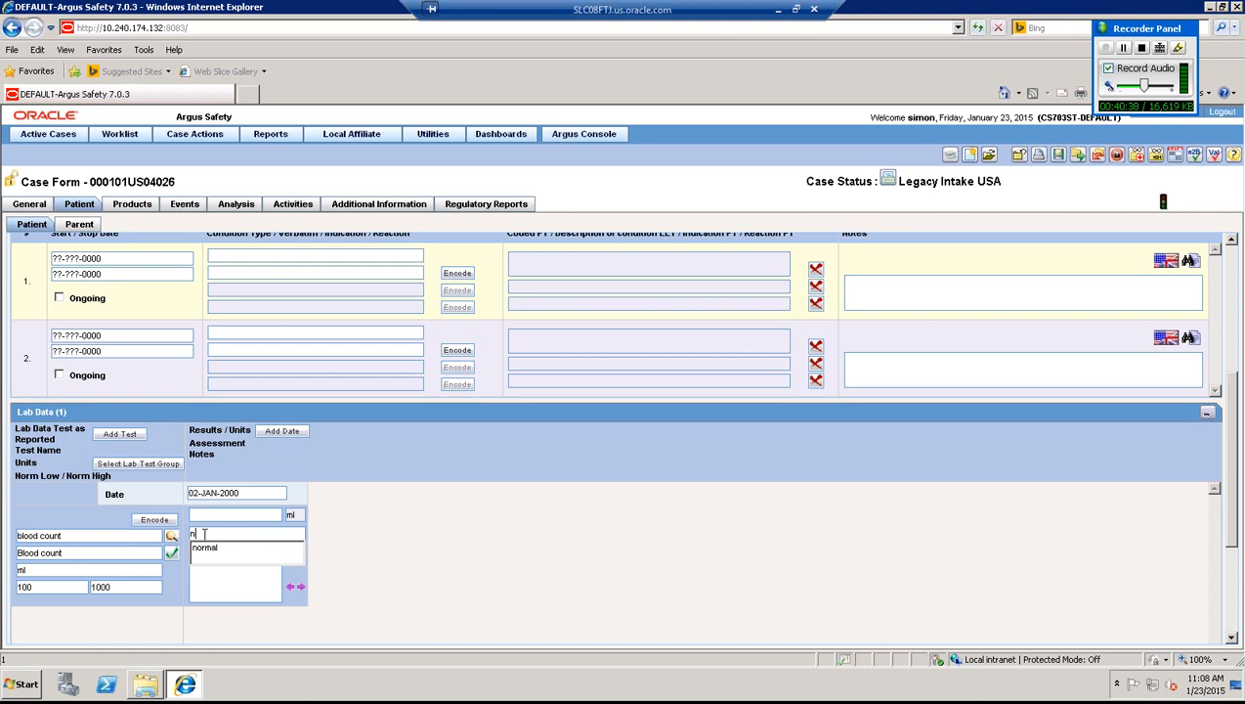
key(Down)
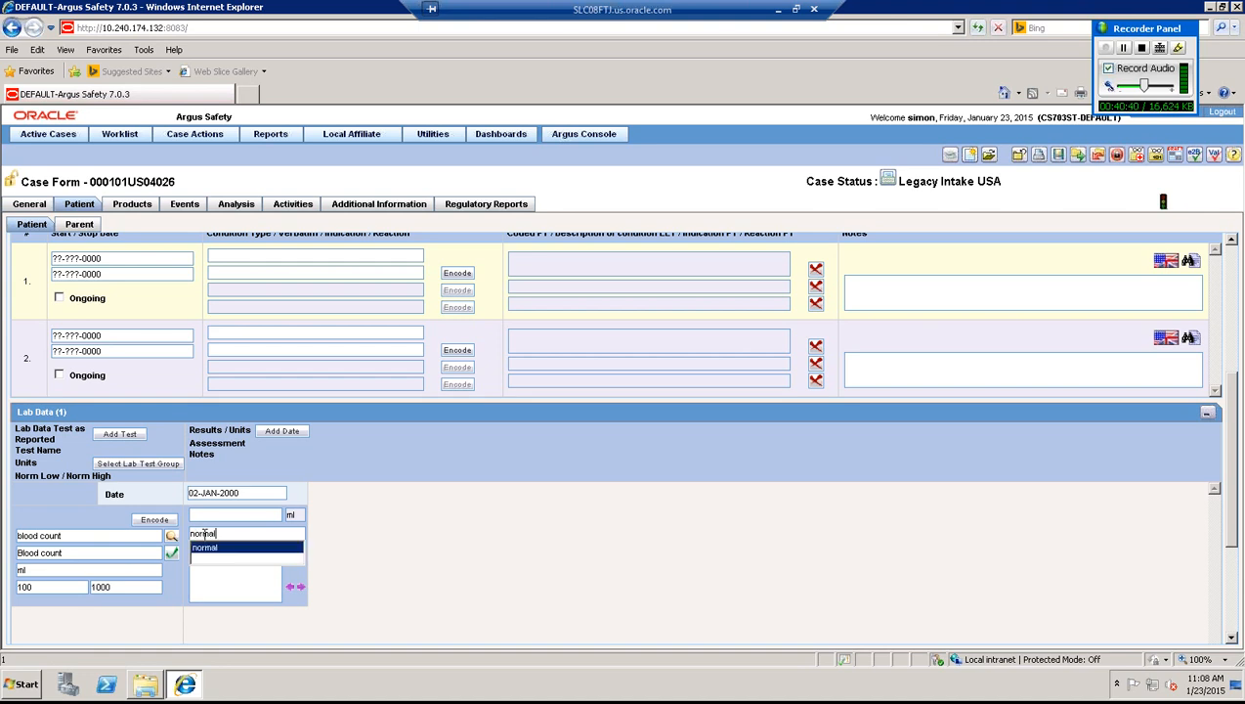
key(Tab)
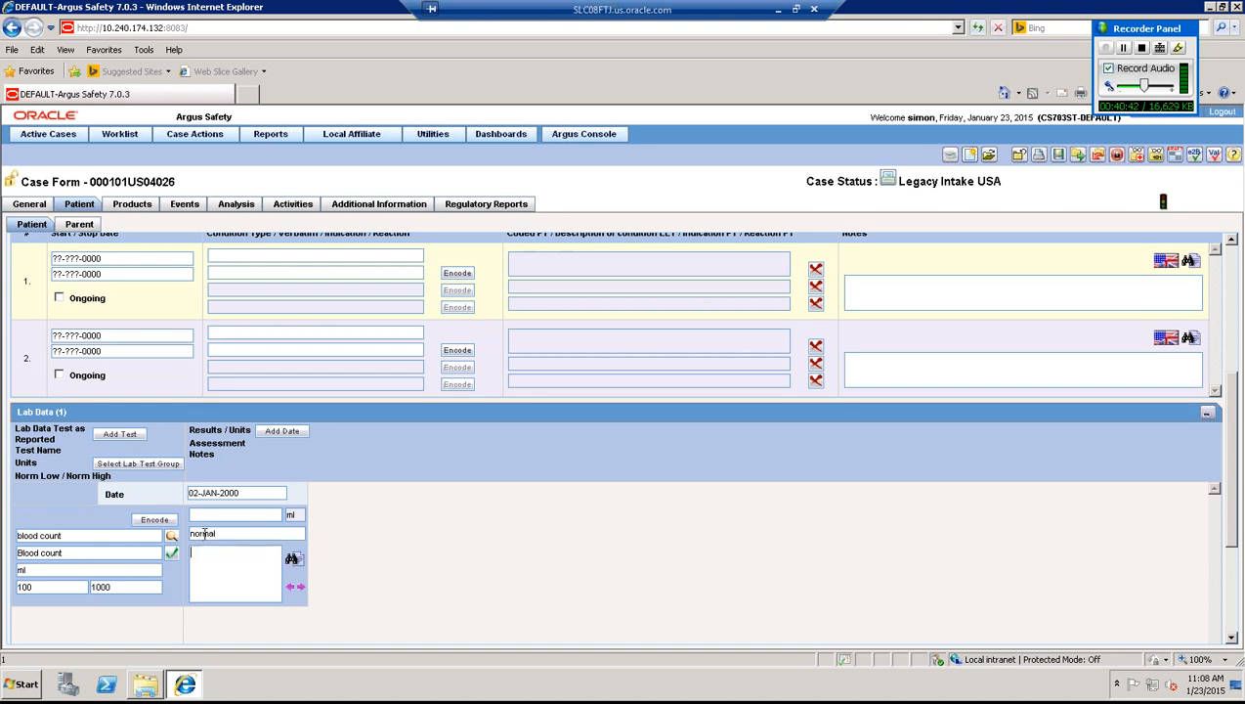
click(207, 514)
text(800)
key(Tab)
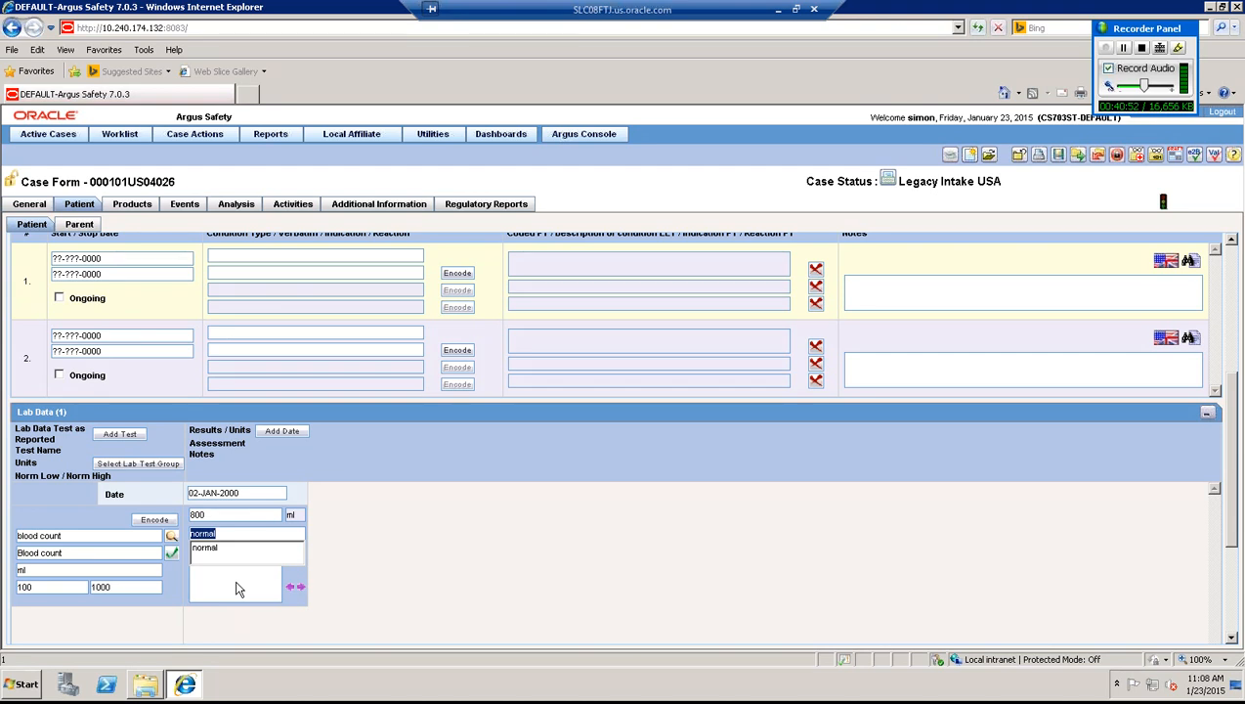
click(237, 588)
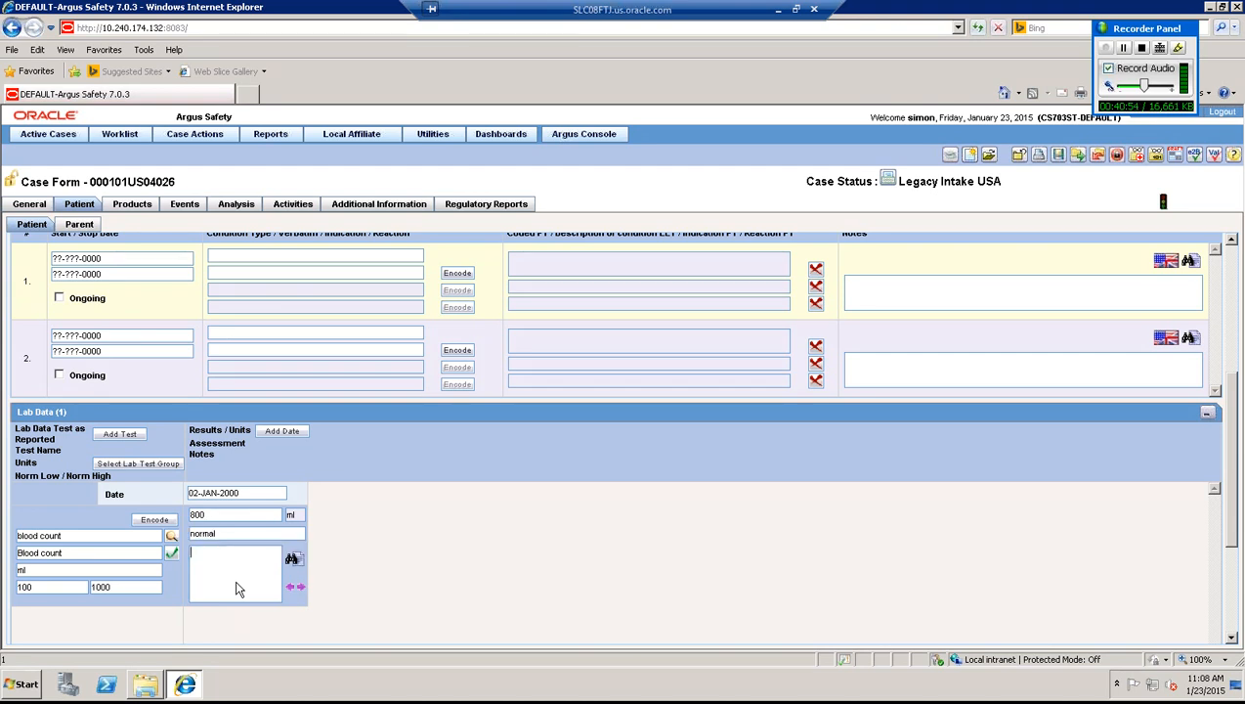
text(test)
- Move from the Products page, showing suspect drug Calpol, to the Events page of the Case Form
click(133, 204)
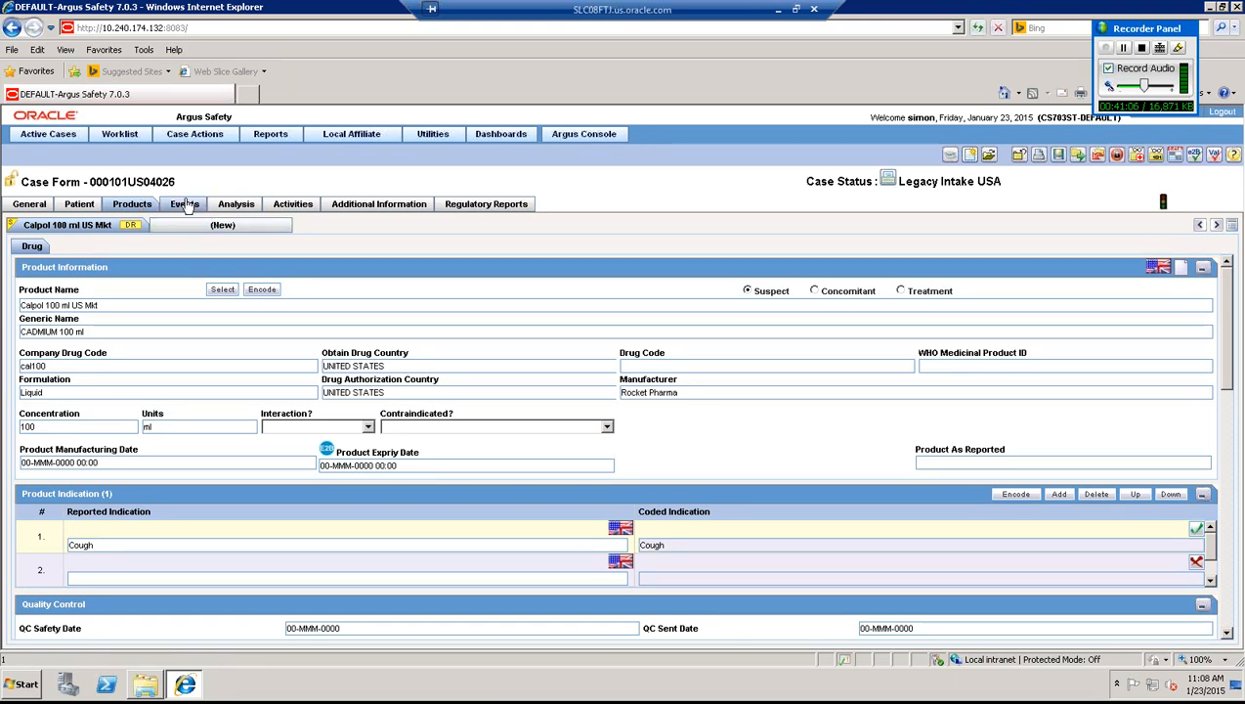
click(185, 204)
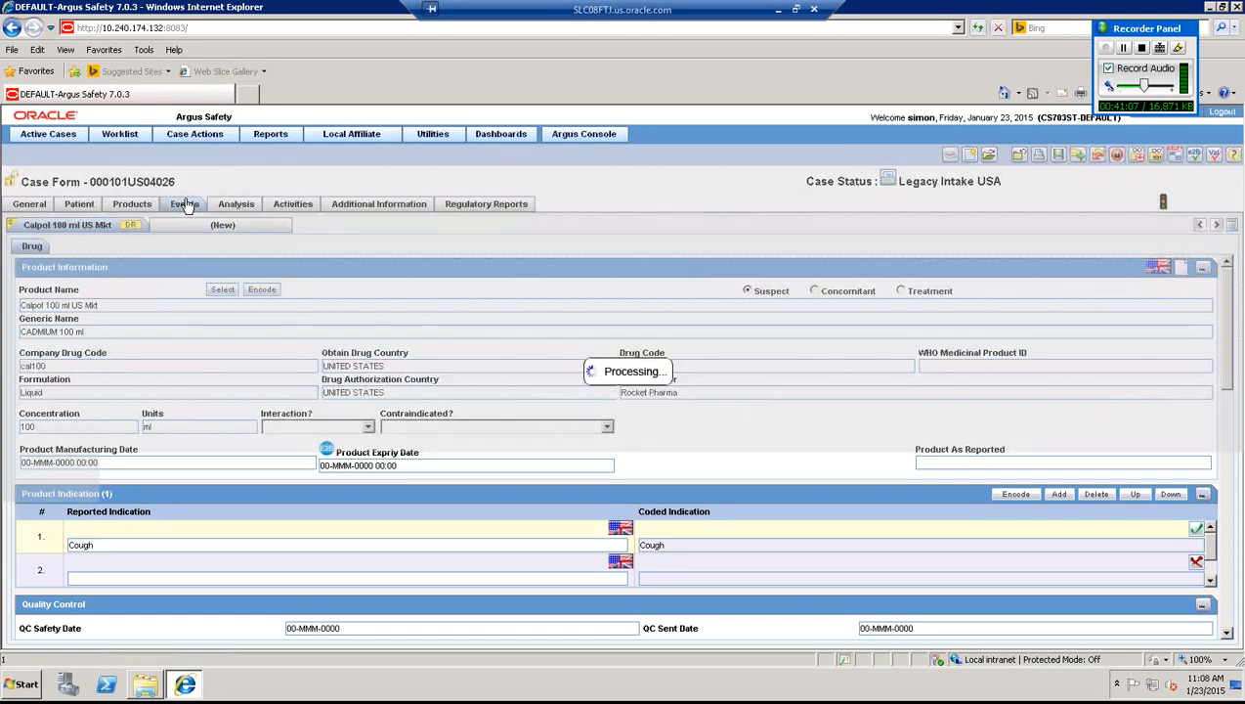
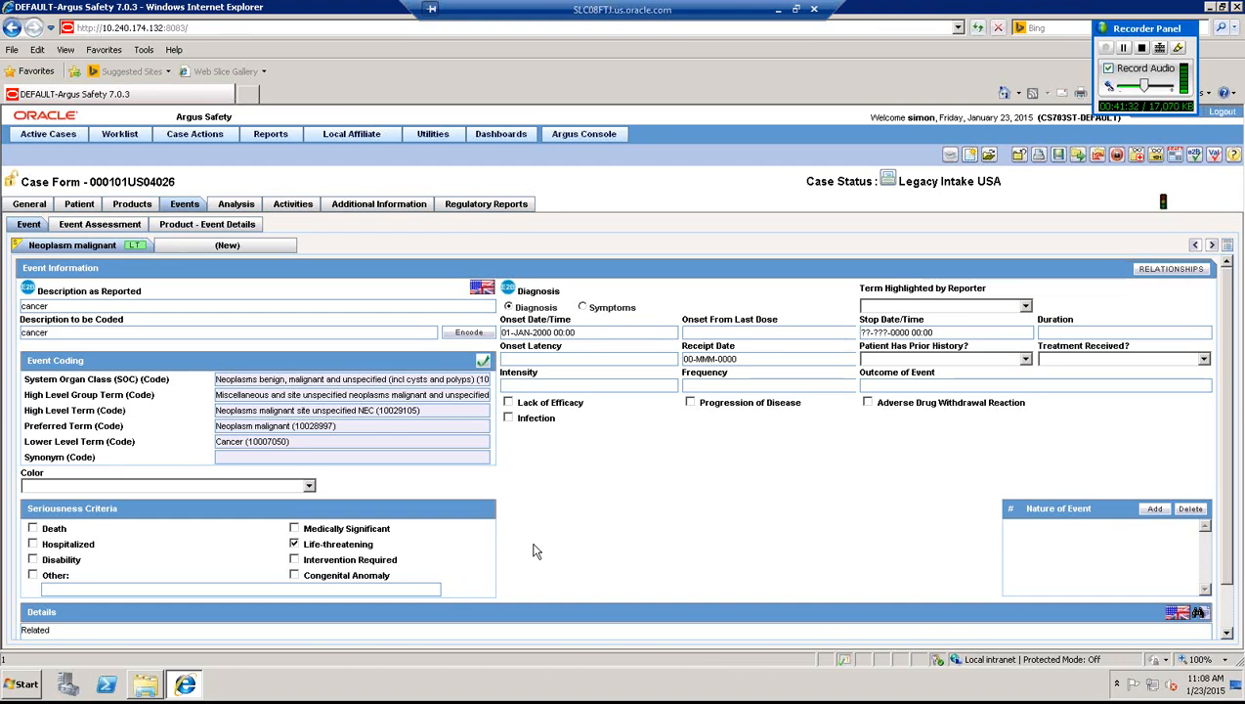
- Keep the event life-threatening and enter the Analysis narrative 'narrative informaiton entered in the case'
click(295, 545)
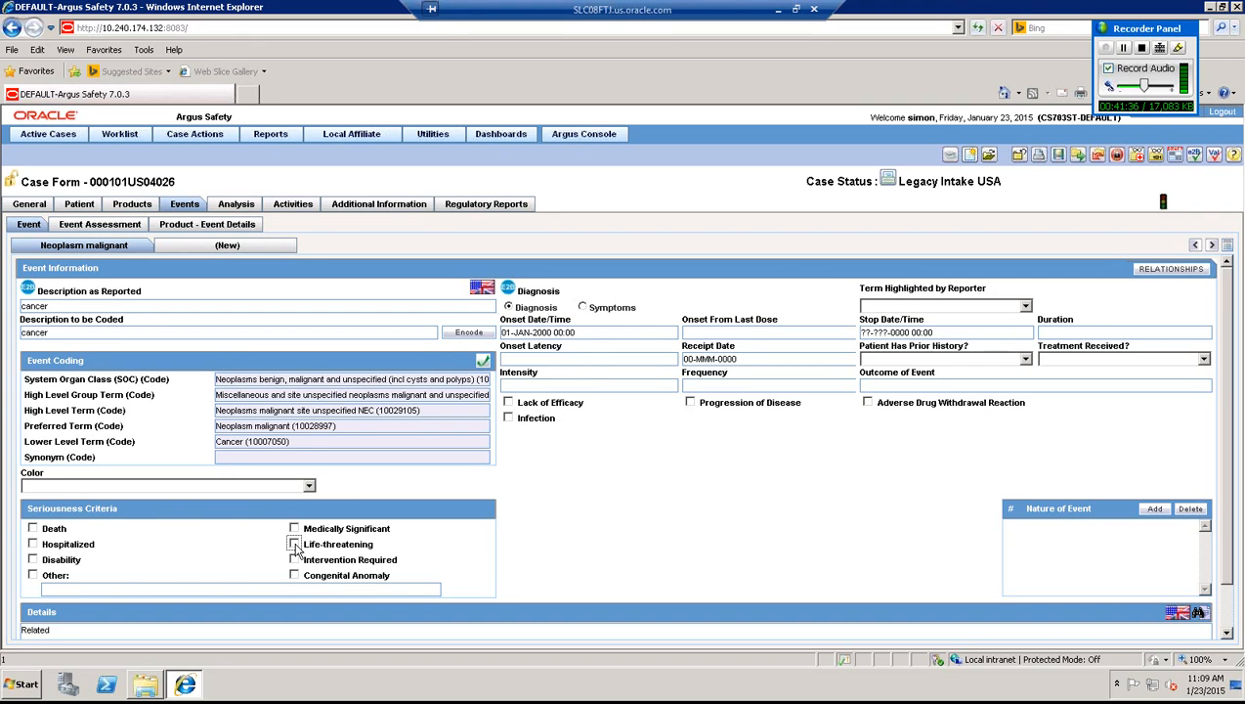
click(295, 545)
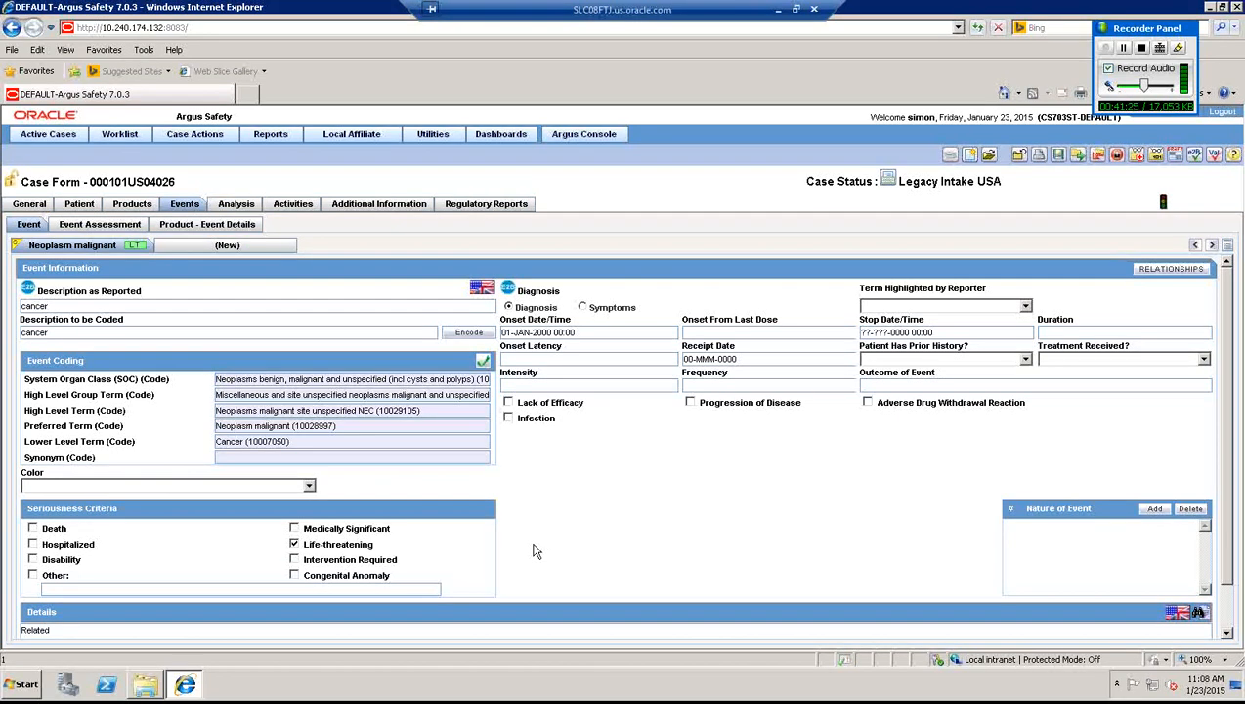
click(240, 207)
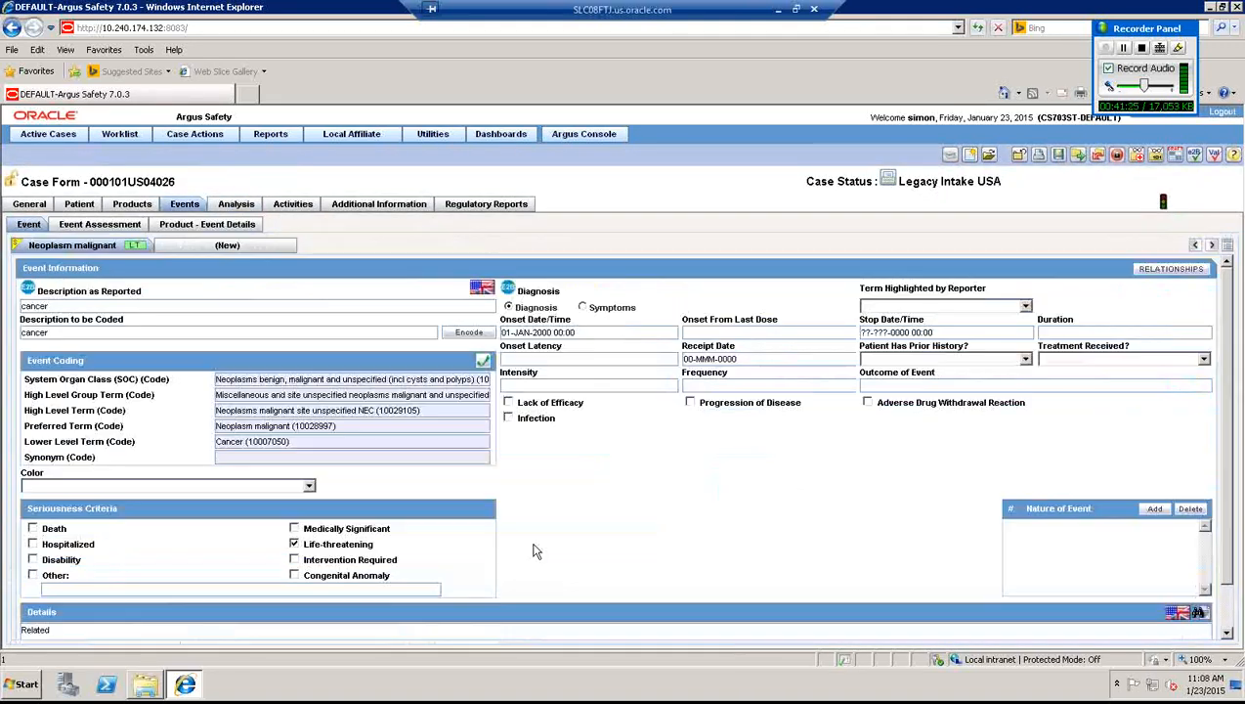
click(270, 358)
text(narra)
text(tive informaiton)
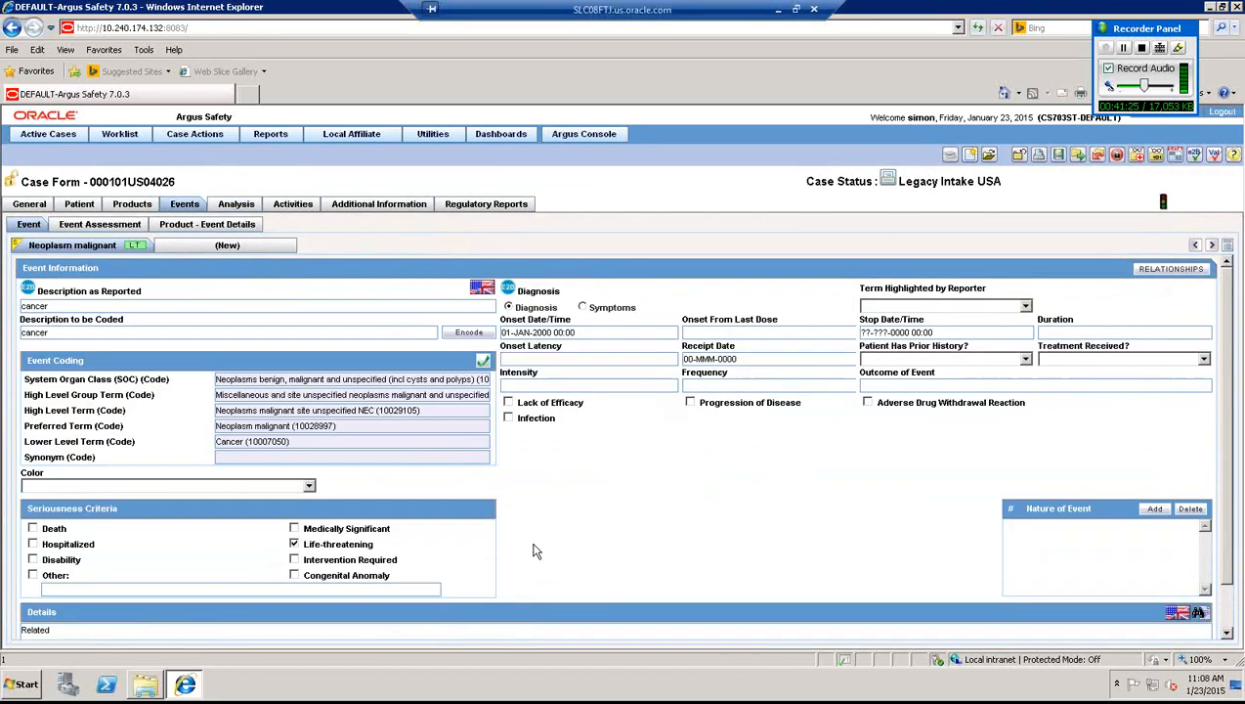
text(entered in t)
text(he d)
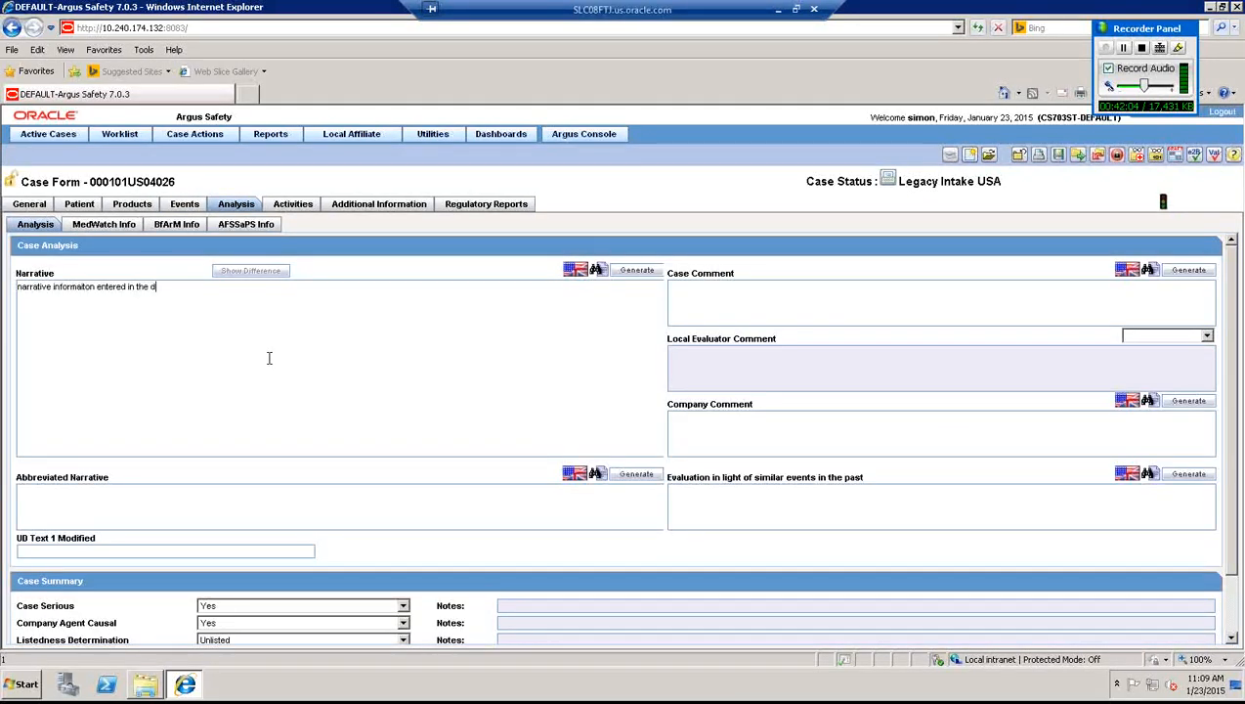
text(ase)
click(190, 207)
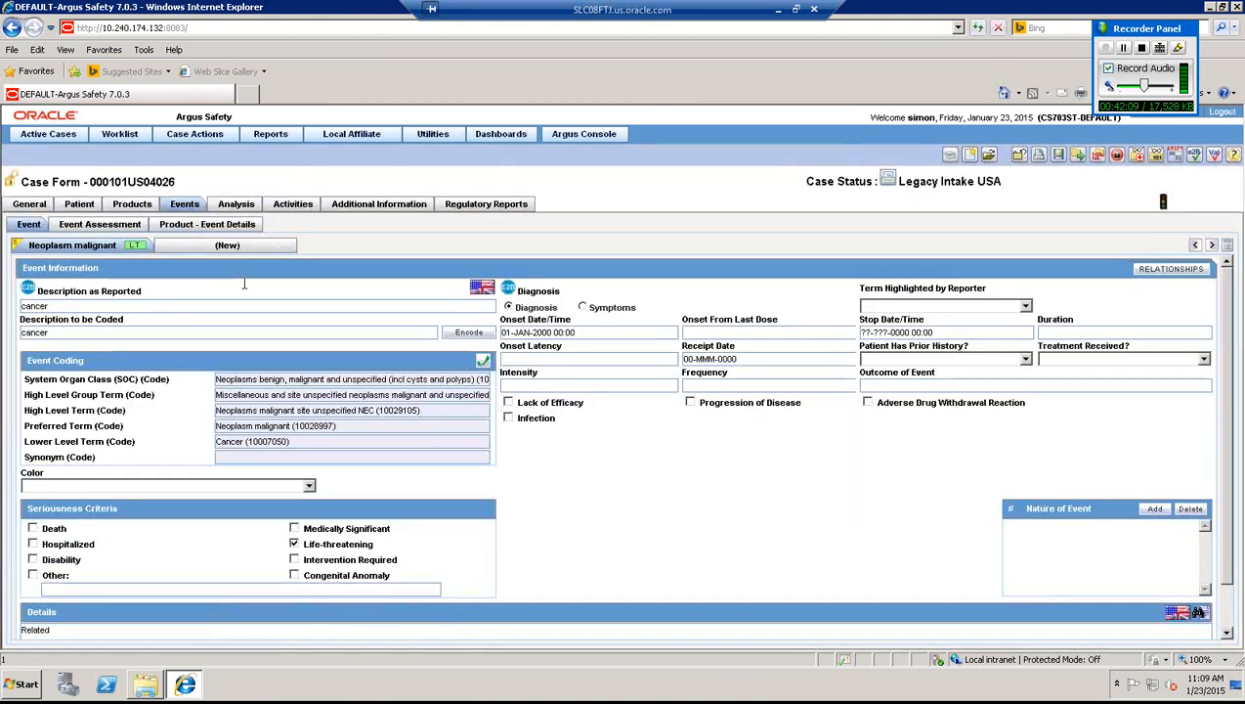
- Add event 'blood' coded to Blood 1,5-anhydroglucitol decreased (10065367), then create blank Event #3
click(217, 247)
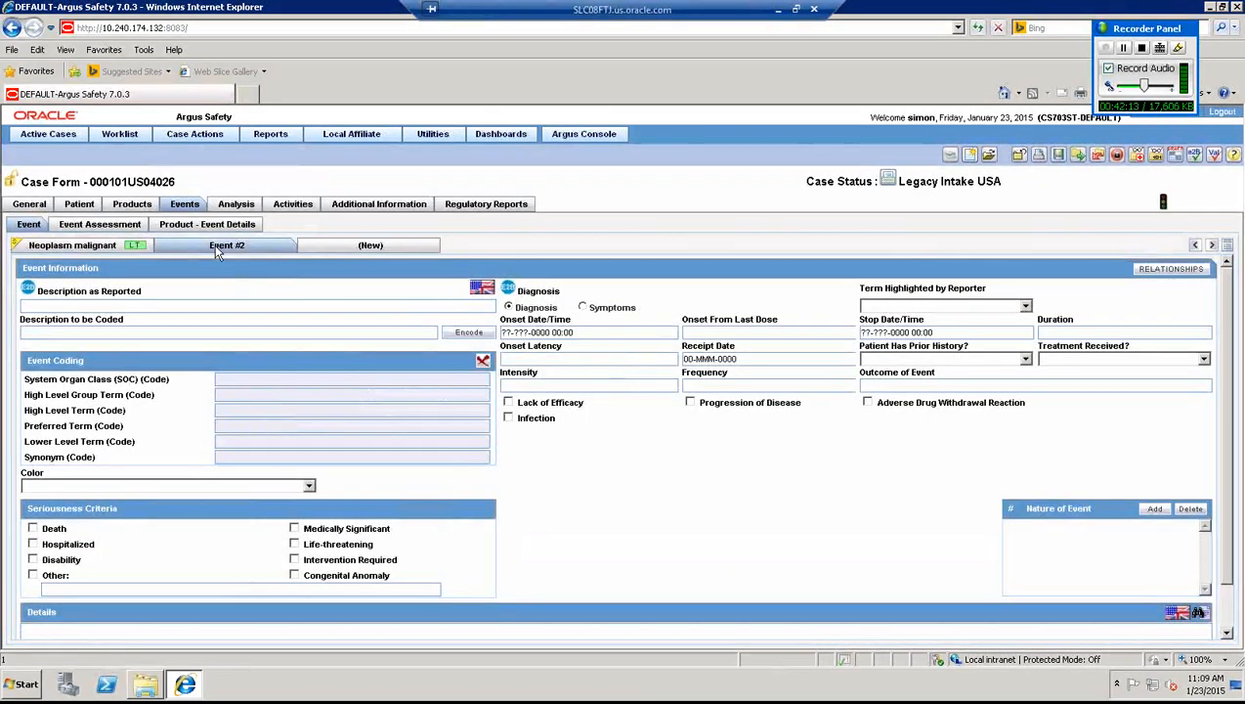
click(212, 303)
text(blood)
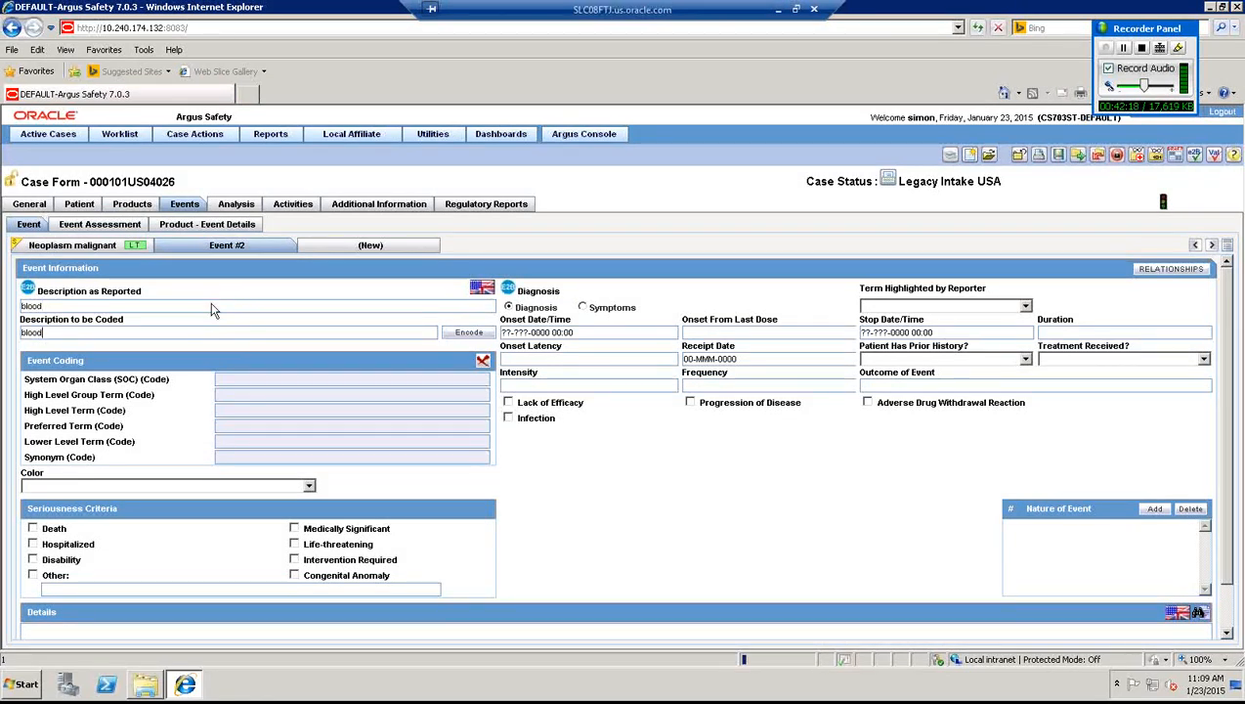
key(Tab)
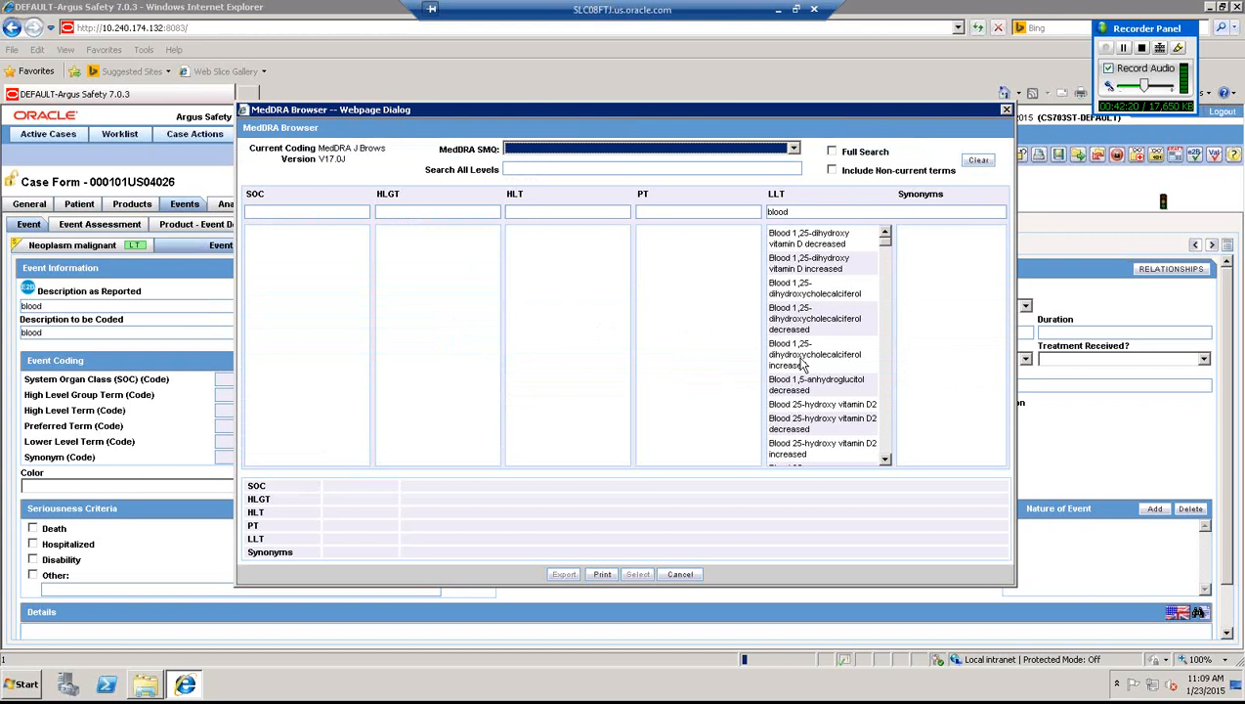
double_click(796, 388)
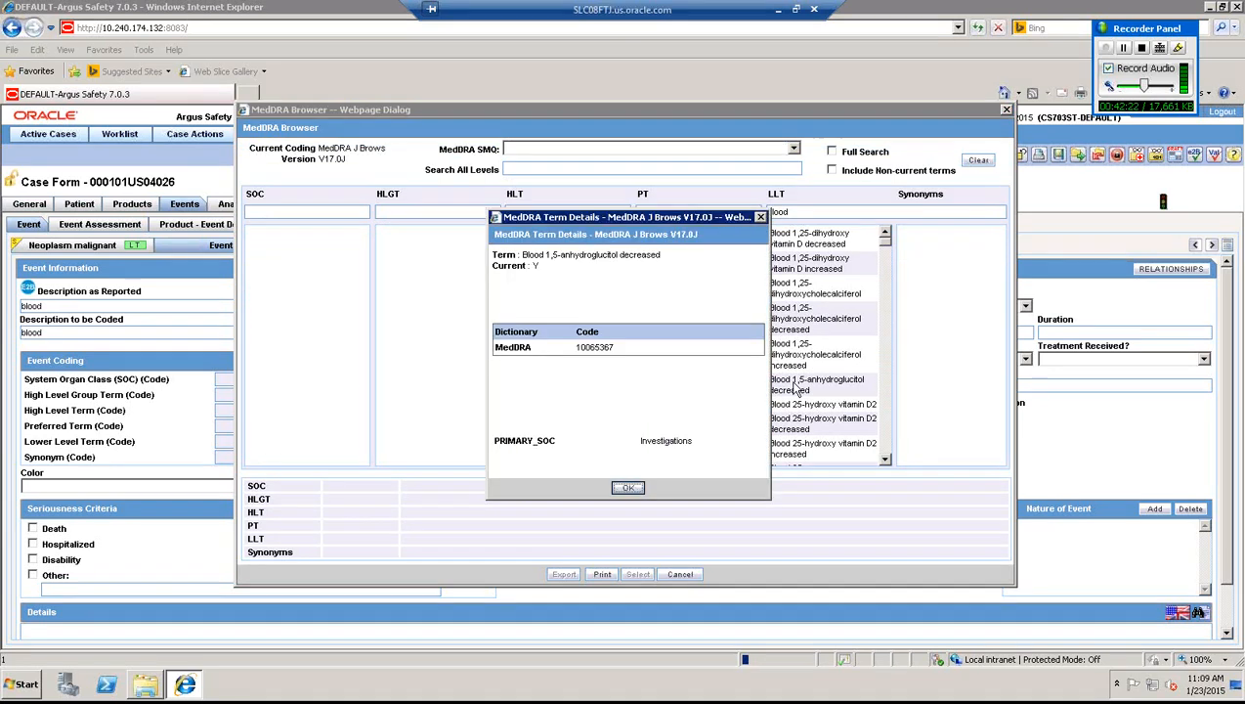
click(628, 488)
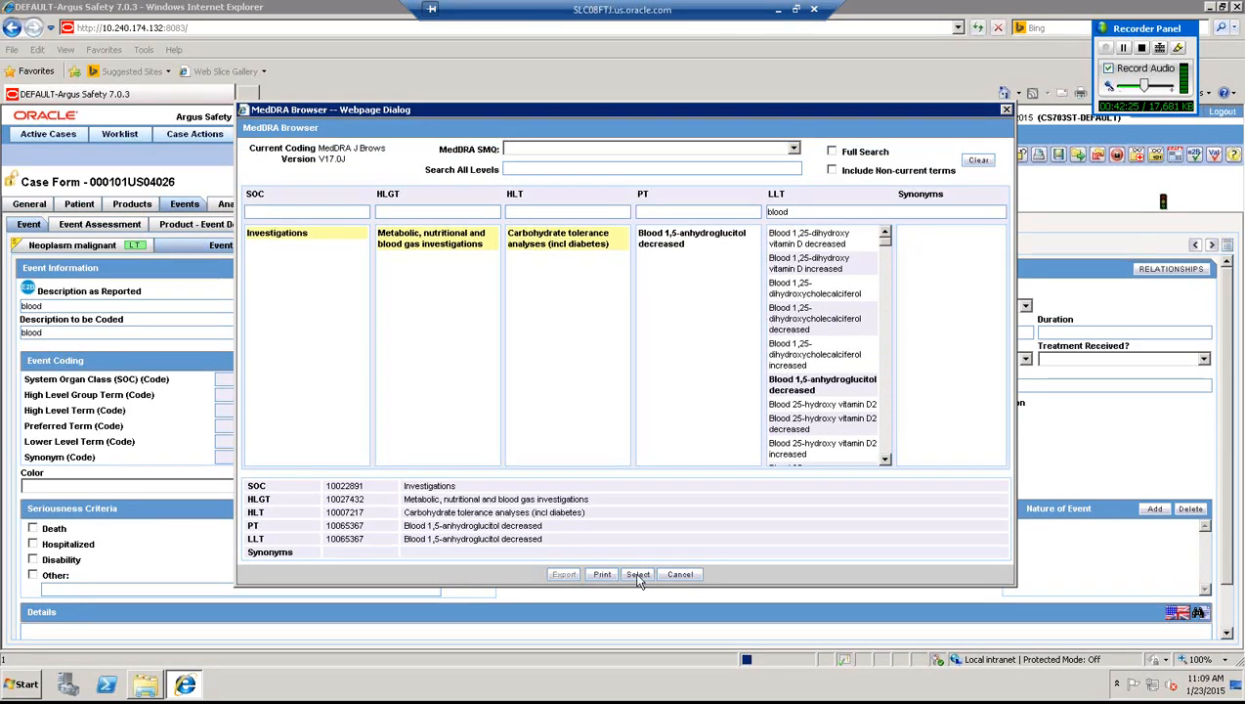
click(638, 575)
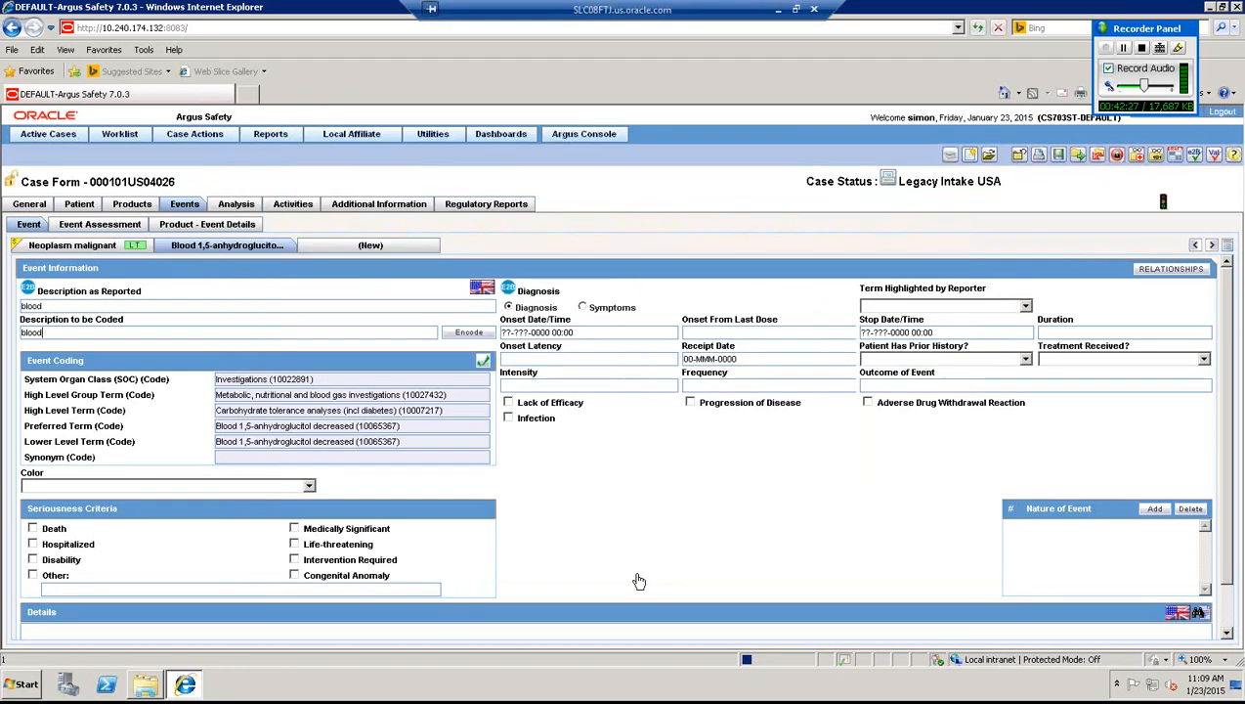
click(360, 249)
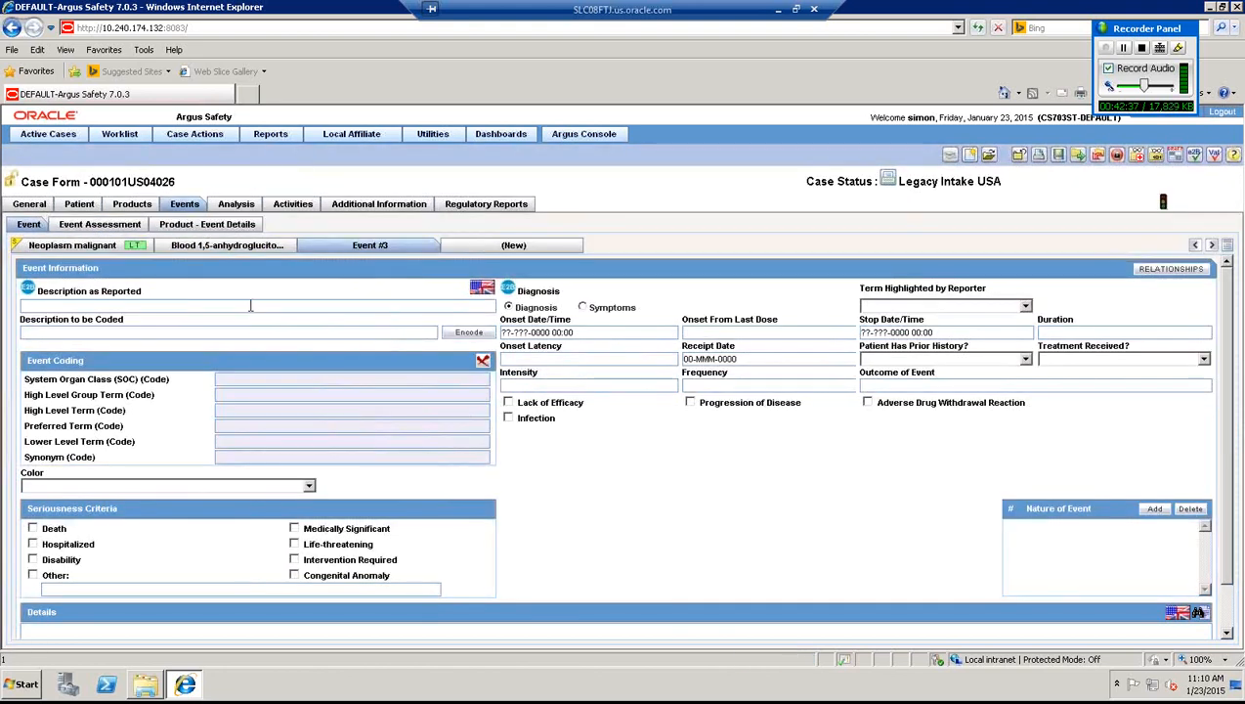
- Enter 'sore hand' for Event #3 and code it via a 'sore' search to Sore mouth (10041362)
click(250, 306)
text(sore hand)
key(Tab)
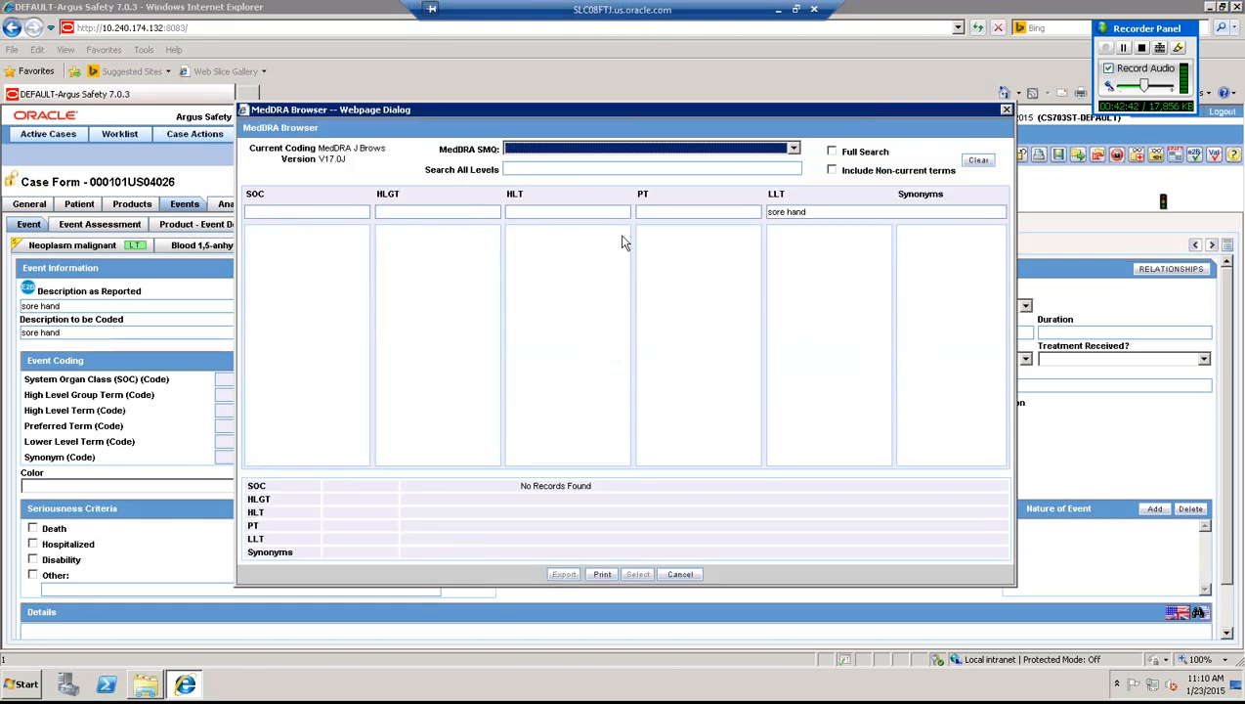
click(841, 209)
key(BackSpace)
key(BackSpace)
key(BackSpace)
key(BackSpace)
key(BackSpace)
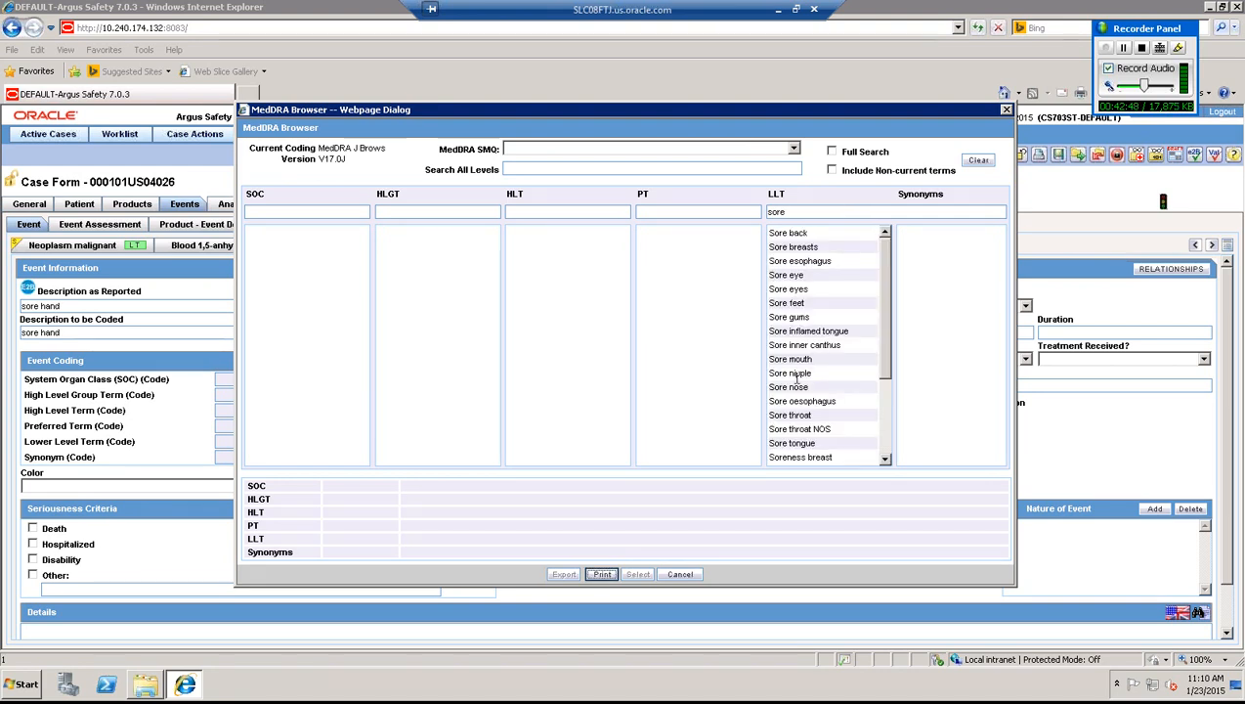
click(793, 359)
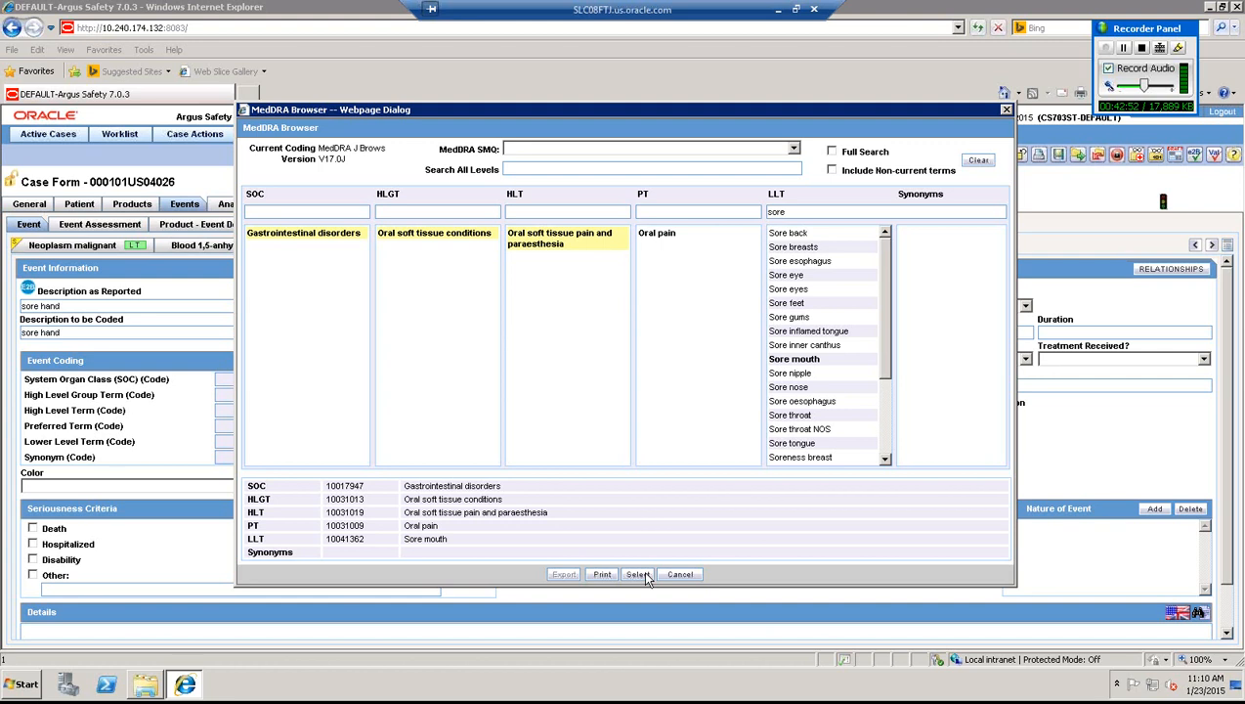
click(641, 573)
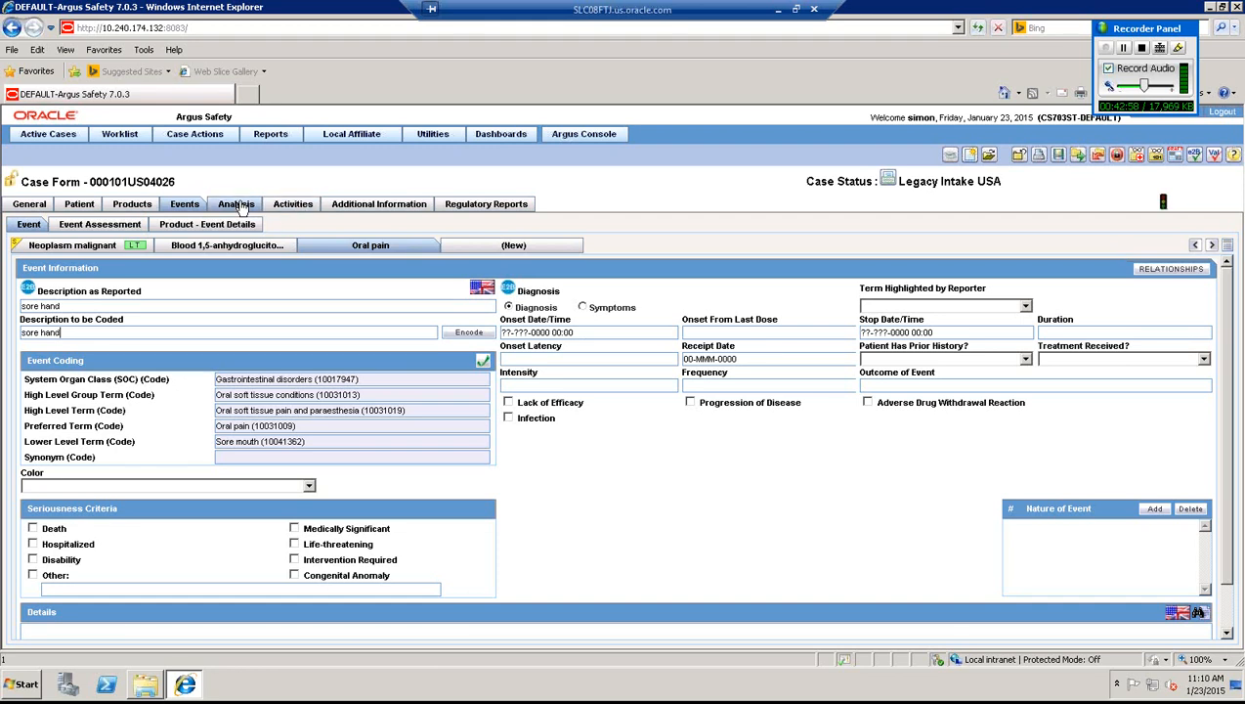
- Confirm case 000101US04026 has no regulatory reports, save it, and launch the Argus Console
click(497, 208)
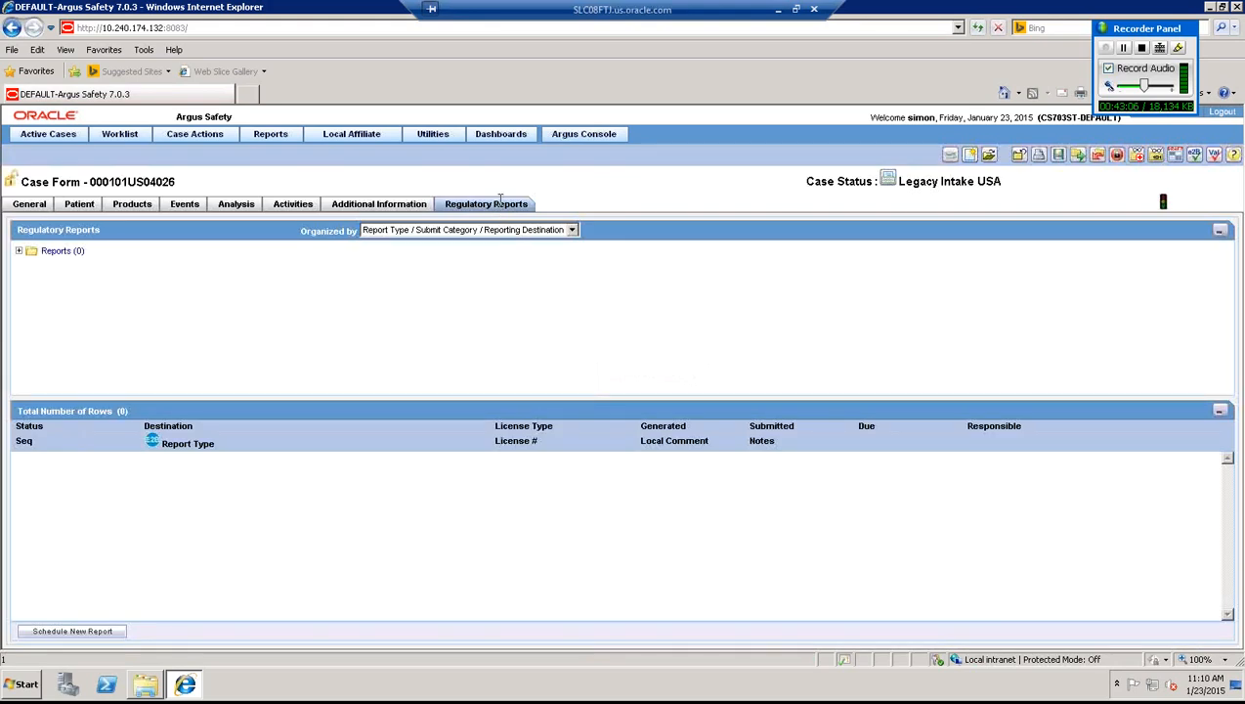
click(1060, 158)
click(585, 135)
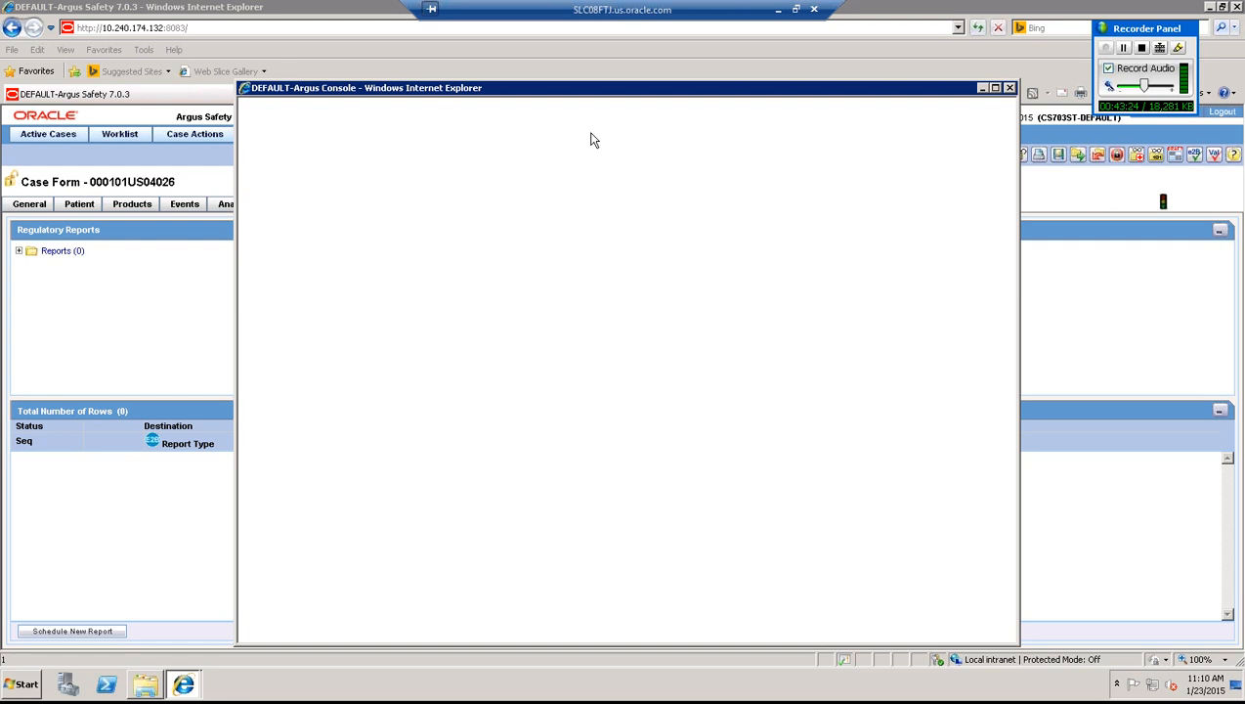
- Check Common Profile Switches Case Form Configuration (auto regulatory scheduling None), then return to the case window
mouse_move(645, 128)
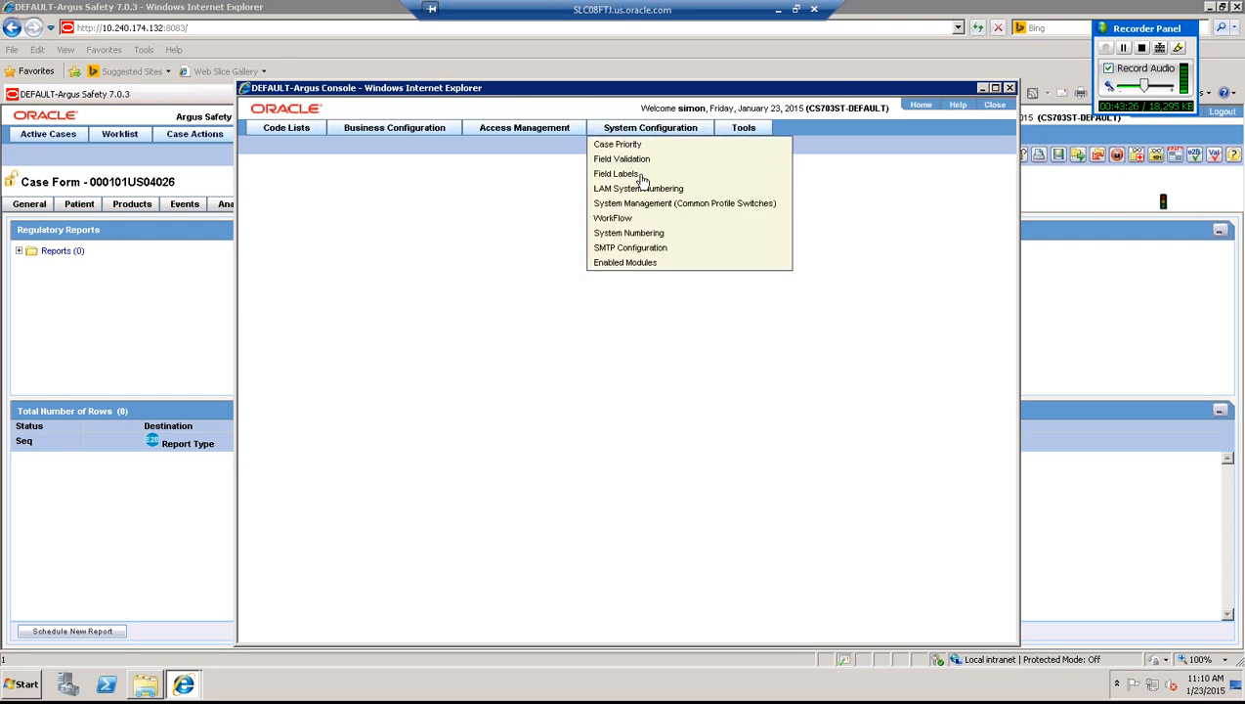
click(642, 204)
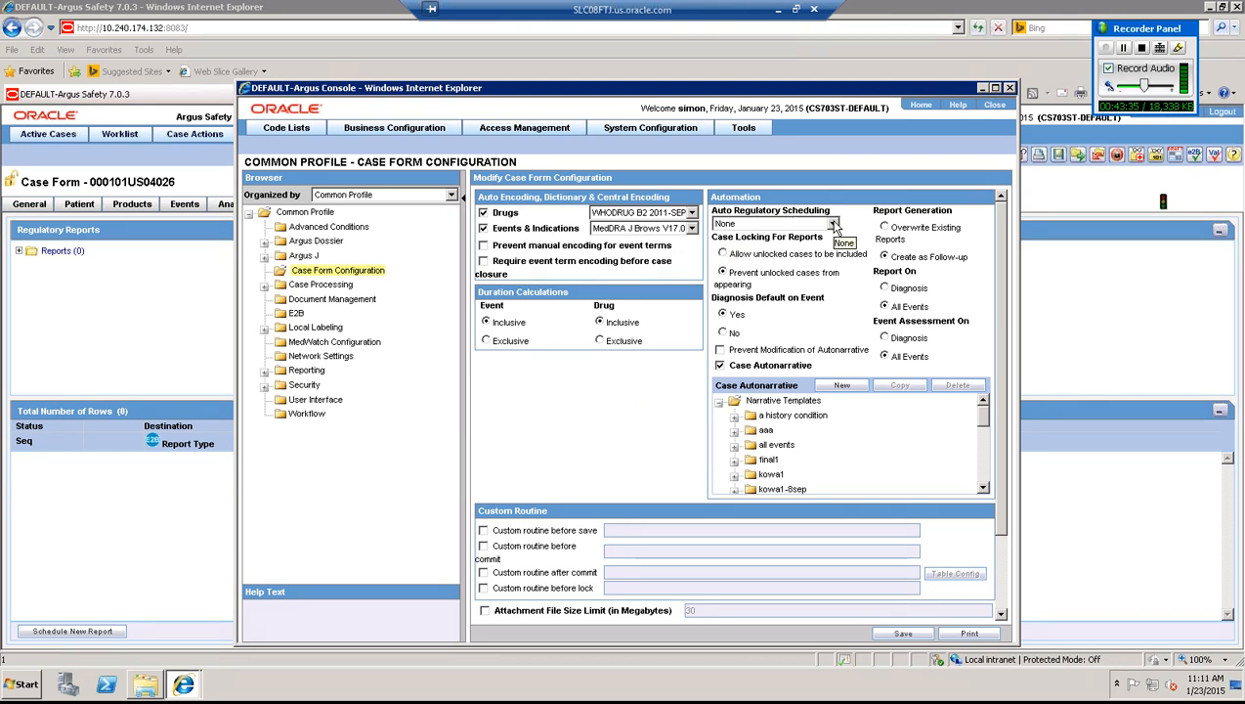
click(170, 292)
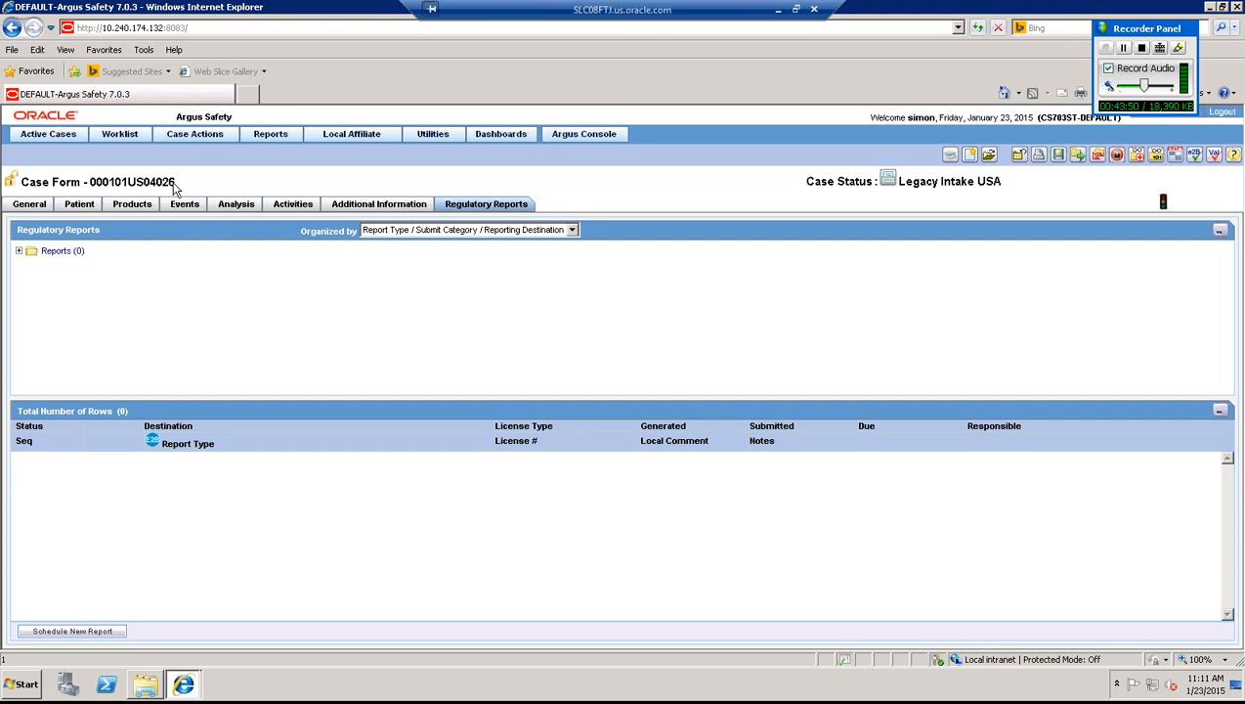
- Highlight the case number, then show the General tab and highlight the 01-JAN-2000 initial receipt date
drag(174, 182, 95, 183)
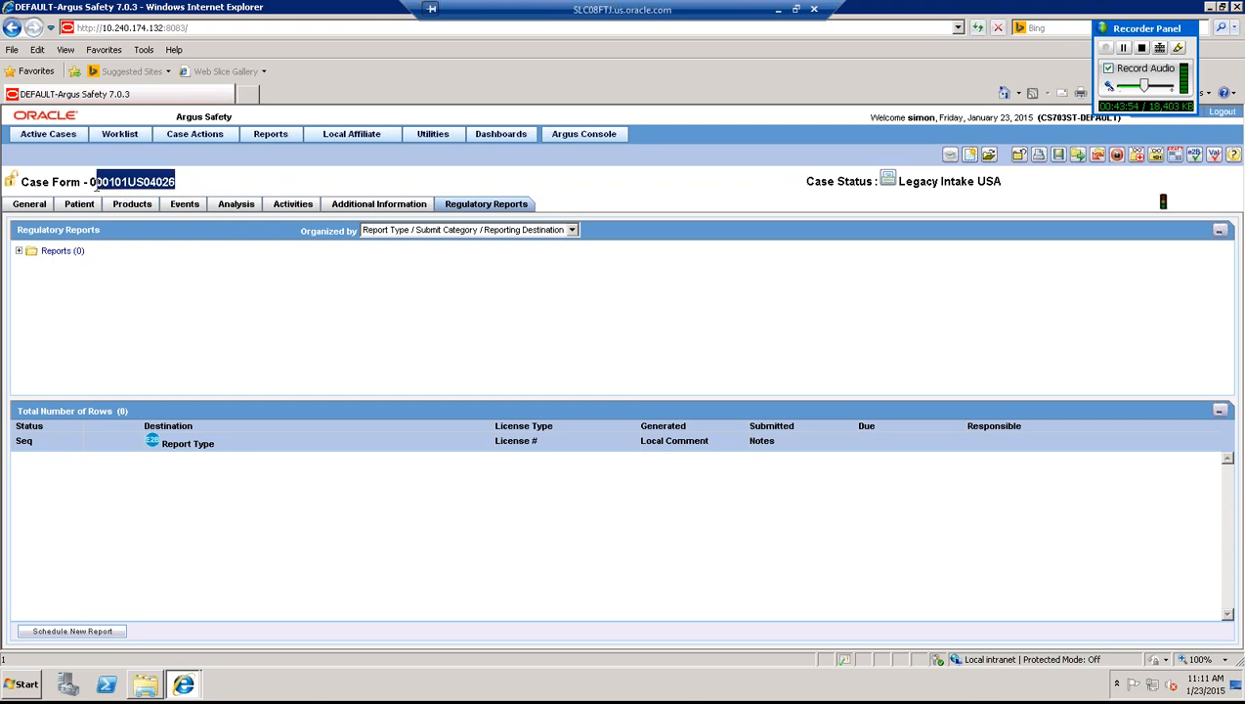
click(134, 295)
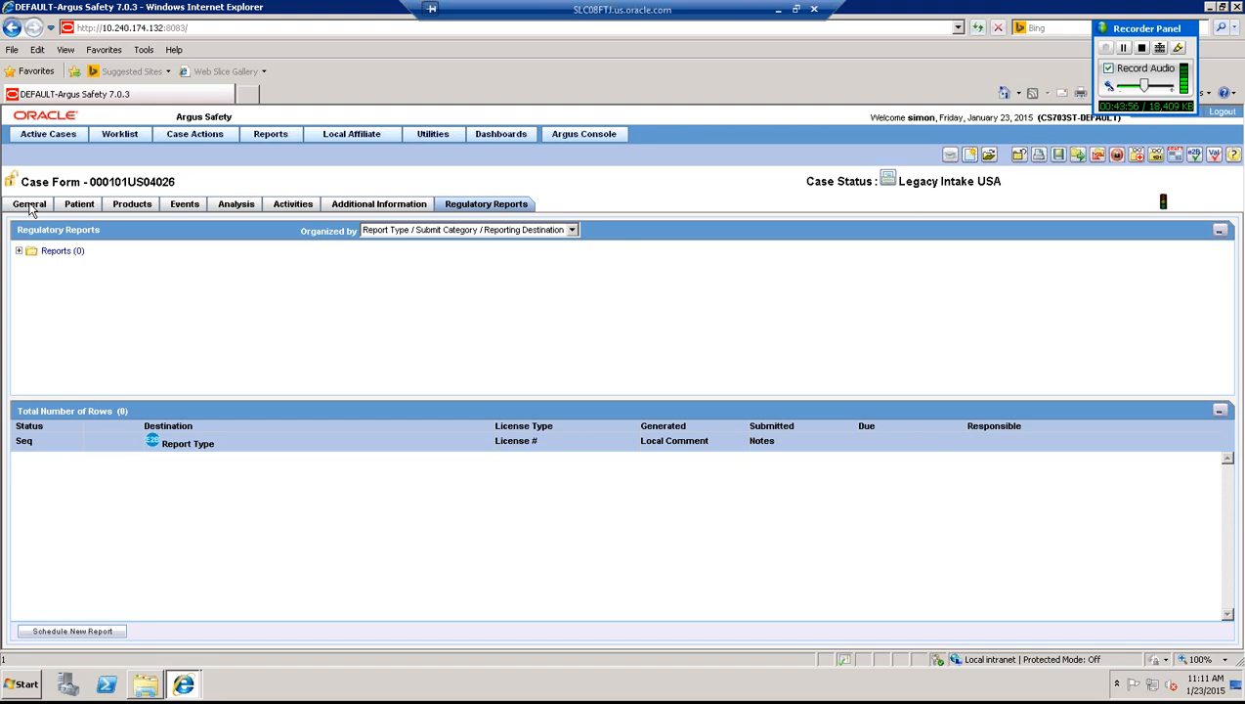
click(29, 205)
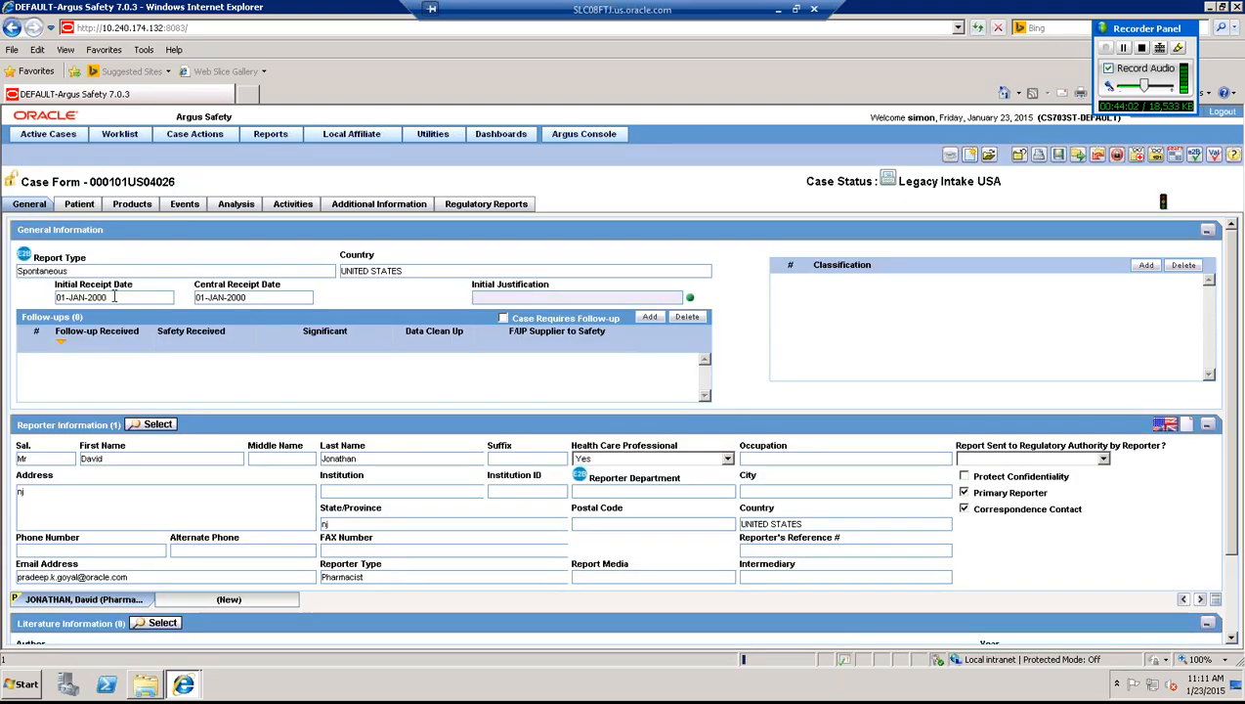
drag(114, 296, 53, 297)
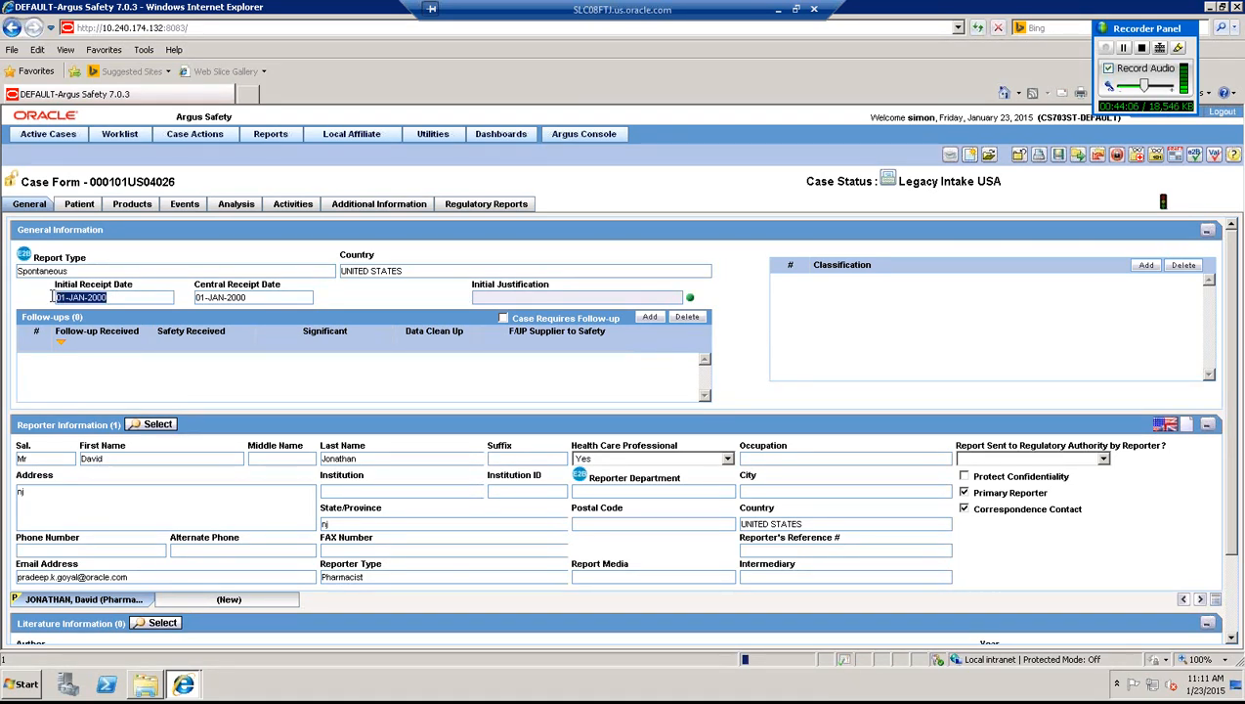
- Minimize the remote session to bring the PowerPoint 'Report Algorithms' slide forward
click(779, 10)
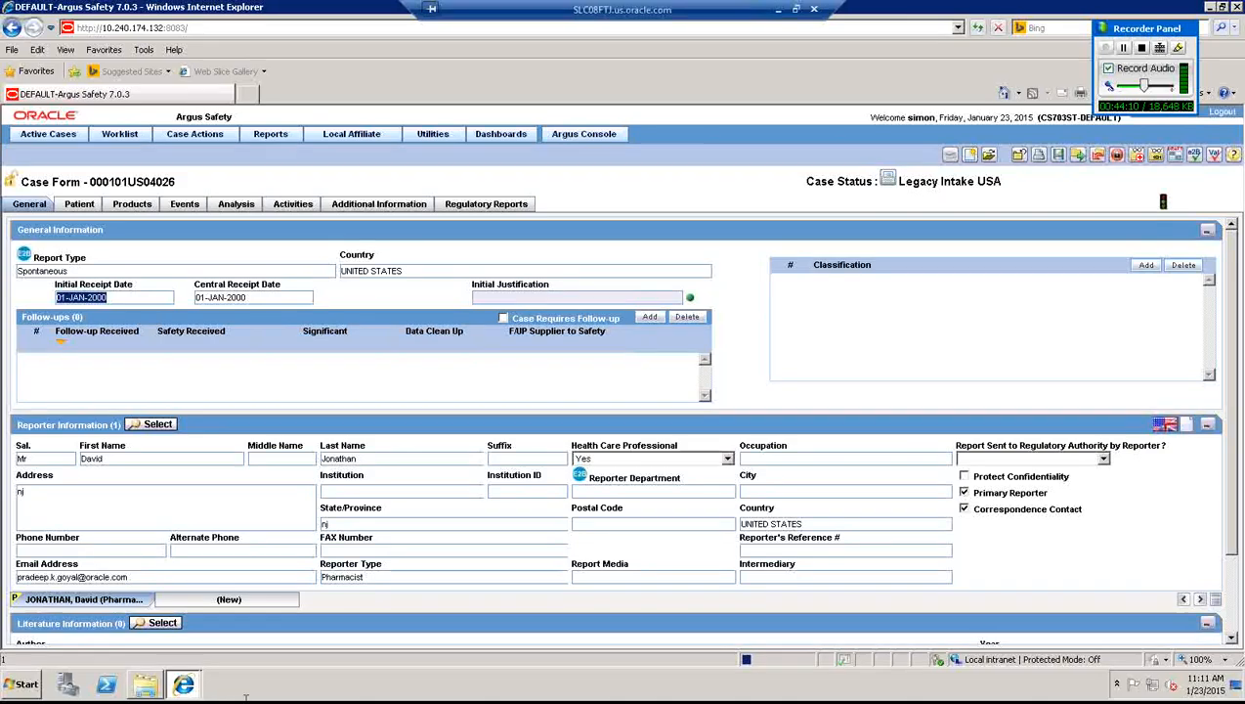
click(797, 10)
click(601, 664)
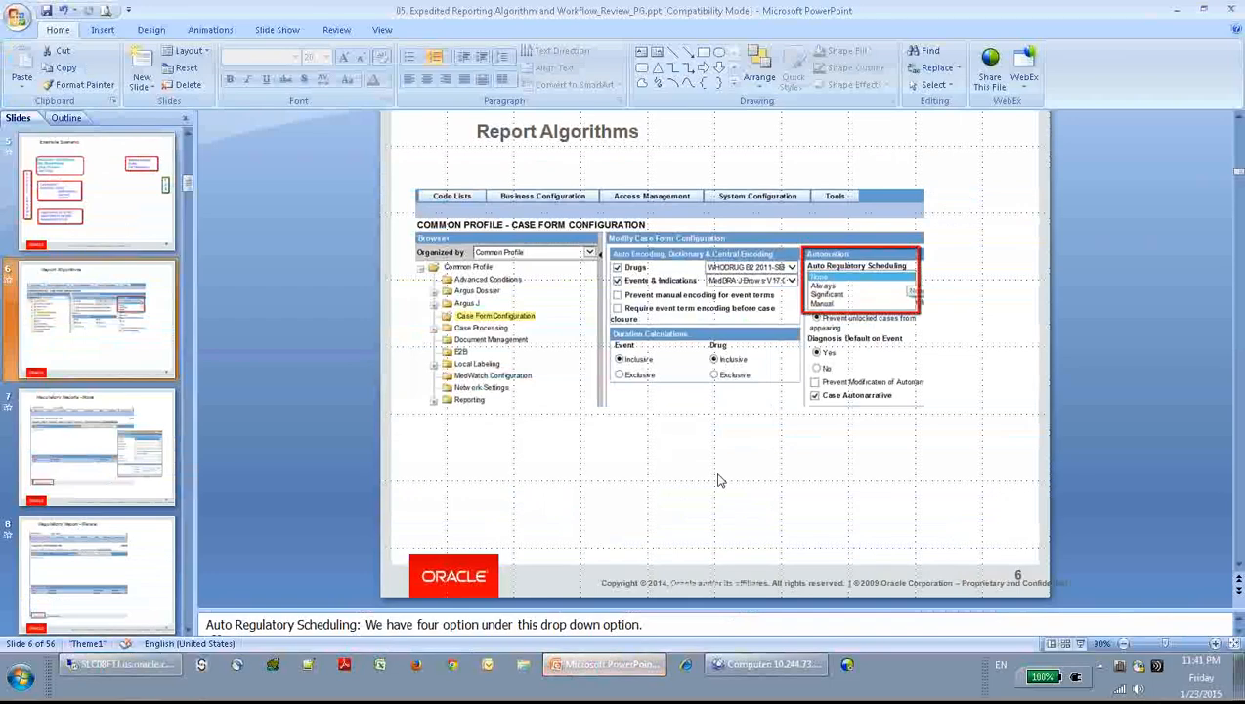
- Go back to slide 5, Example Scenario, select its FDA shape, then return to Argus
key(Page_Up)
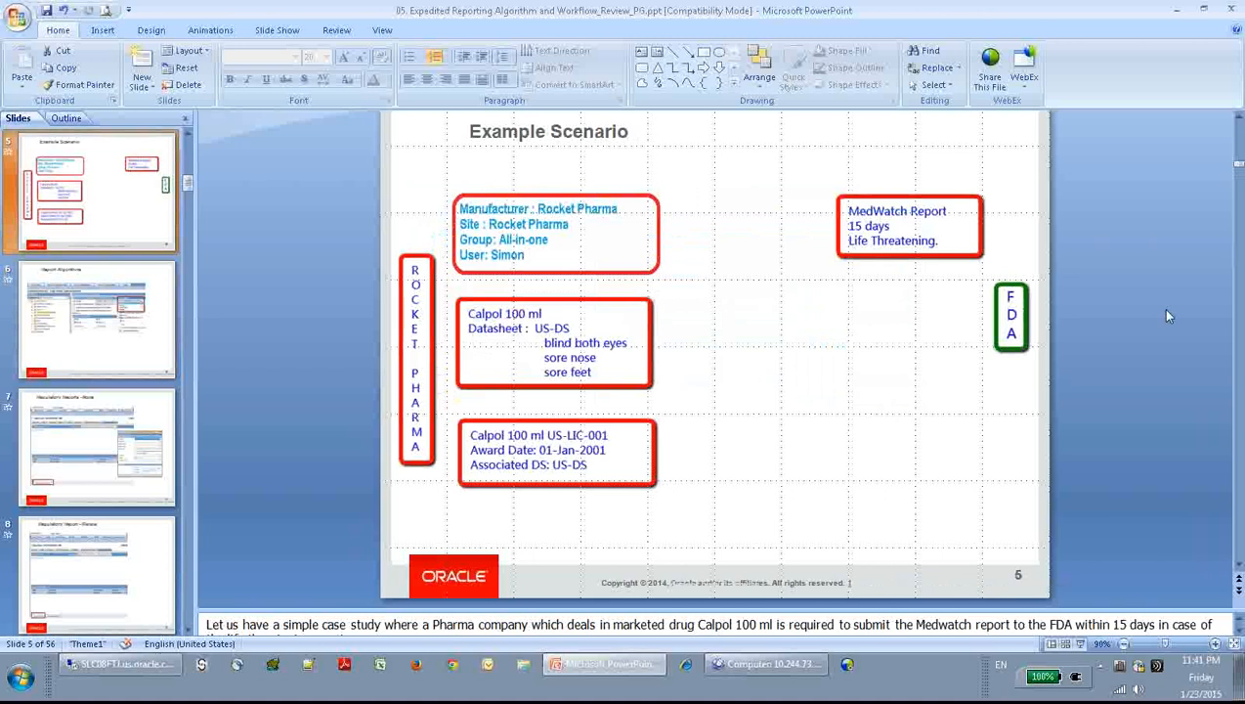
click(1019, 325)
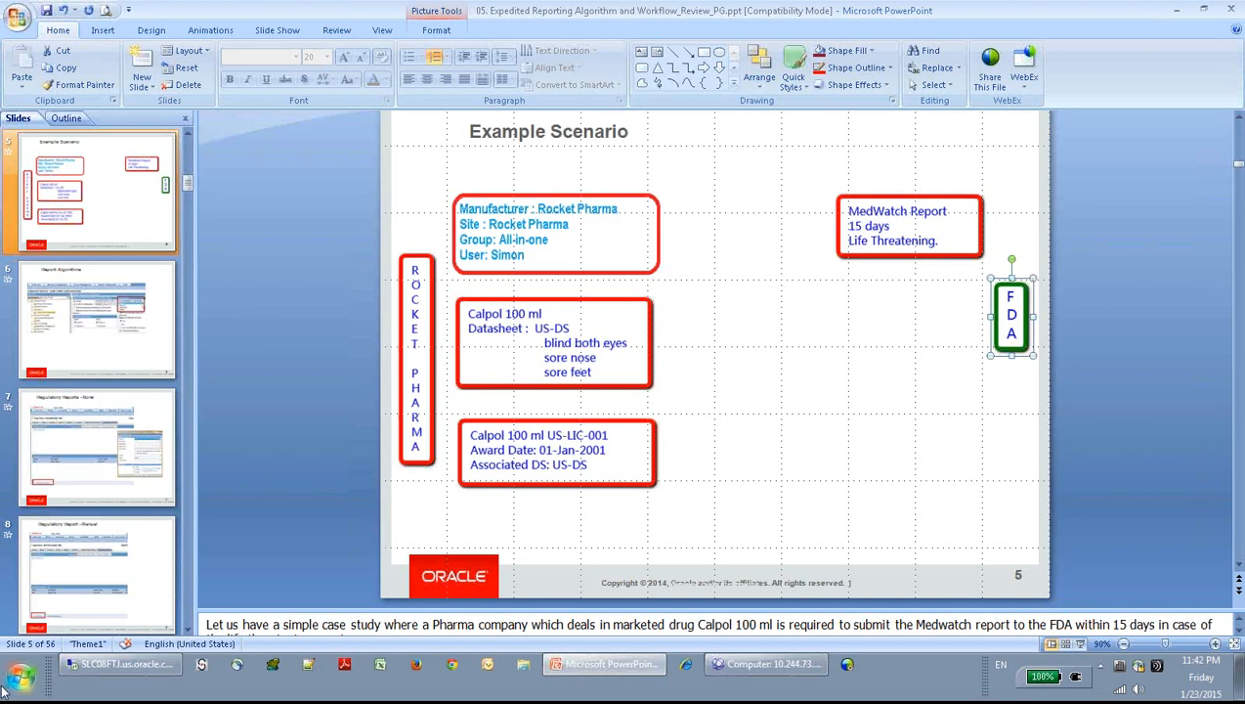
click(111, 666)
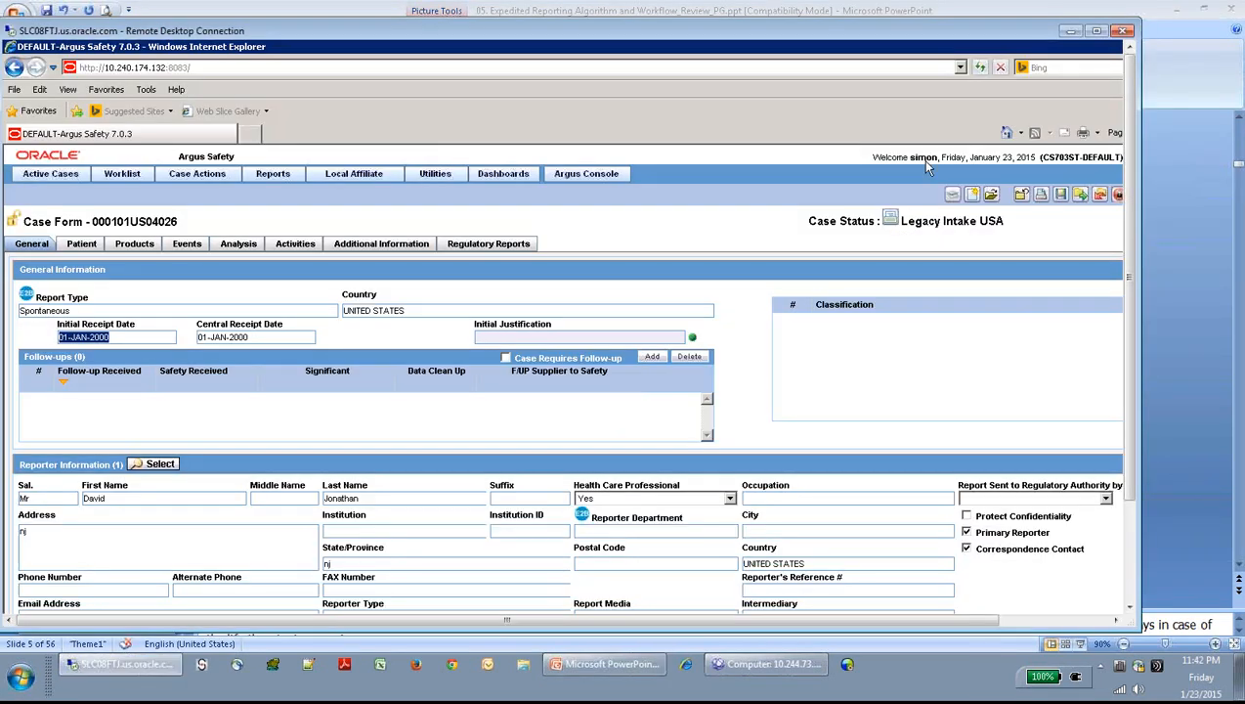
- Maximize the remote session and schedule a new expedited report for case 000101US04026
click(1098, 34)
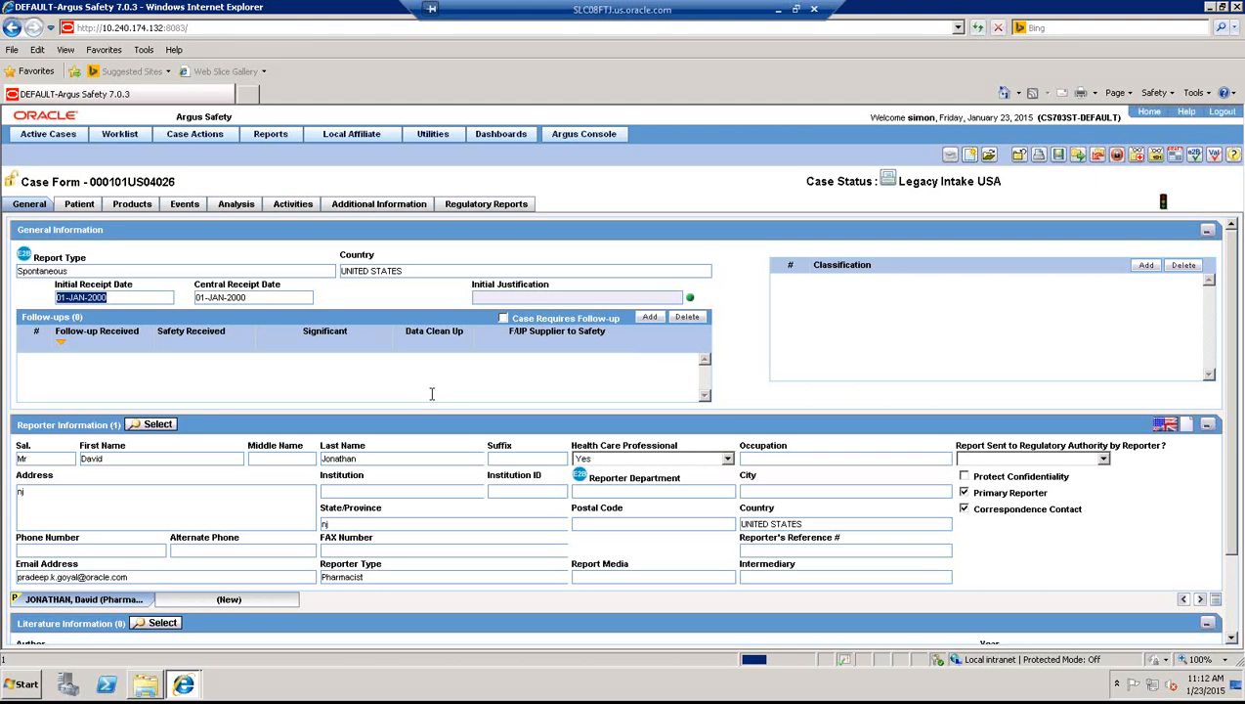
click(483, 205)
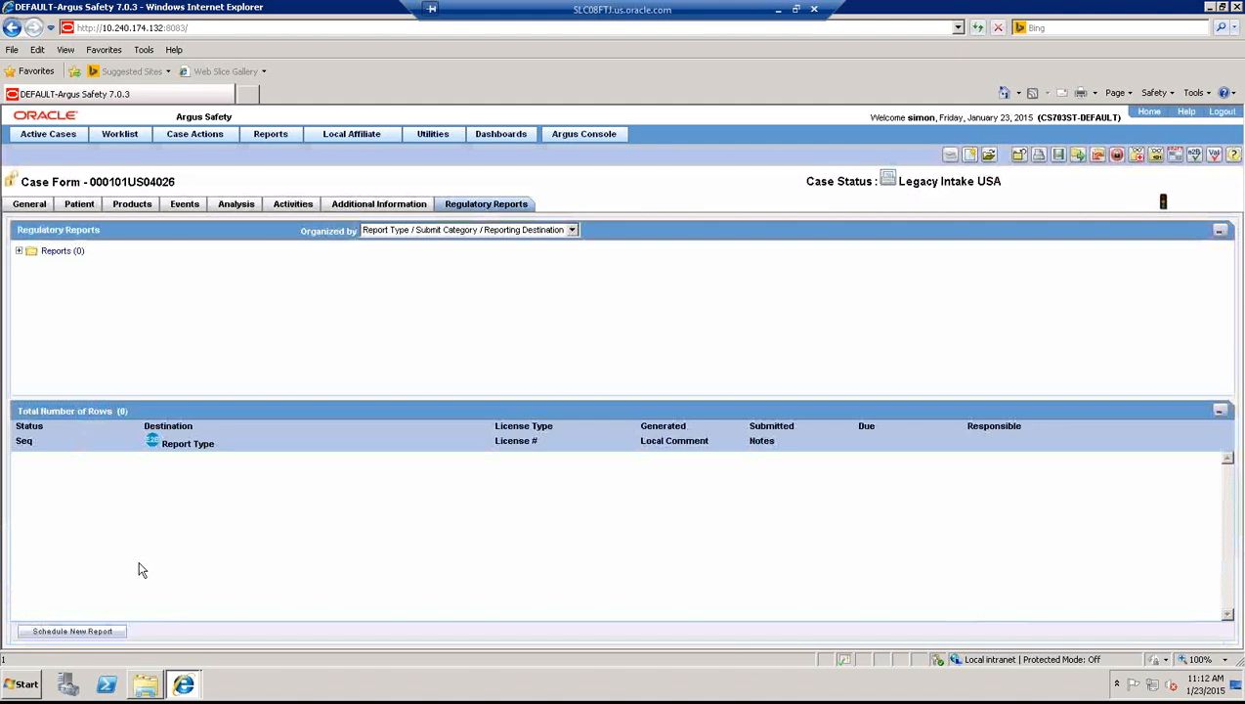
click(85, 636)
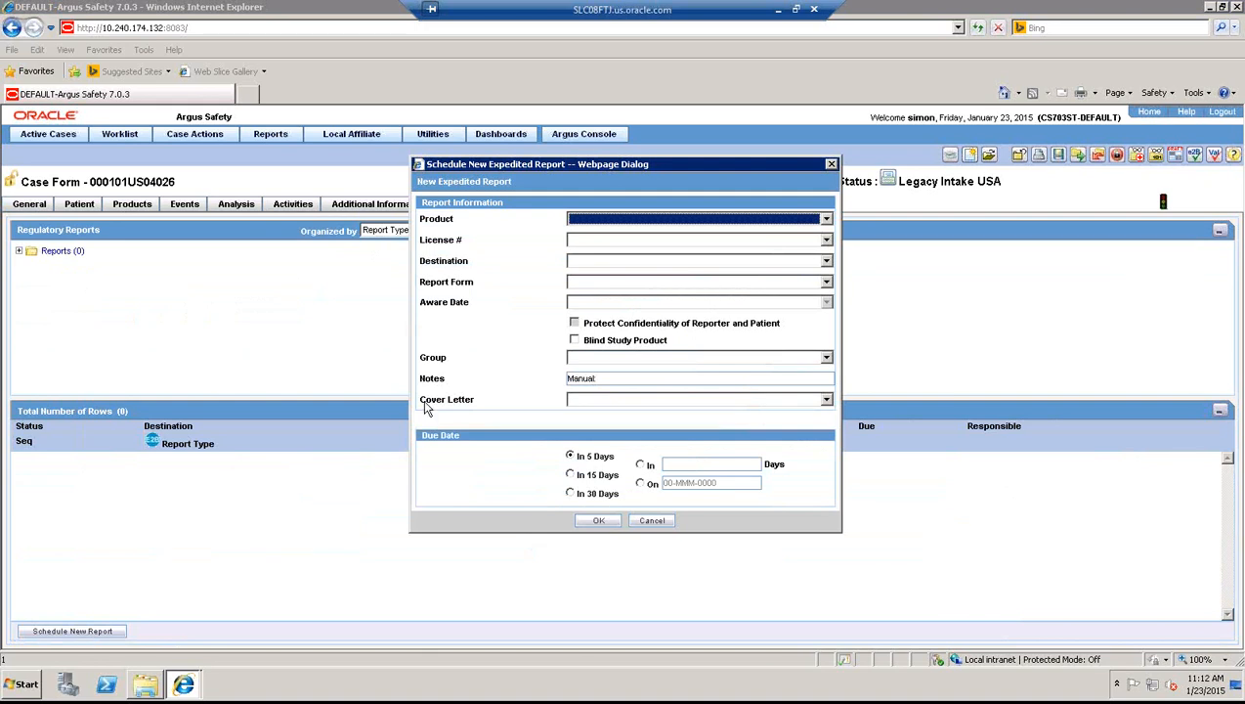
- Choose Calpol 100 ml as the report product with its United States marketed drug licence
click(671, 224)
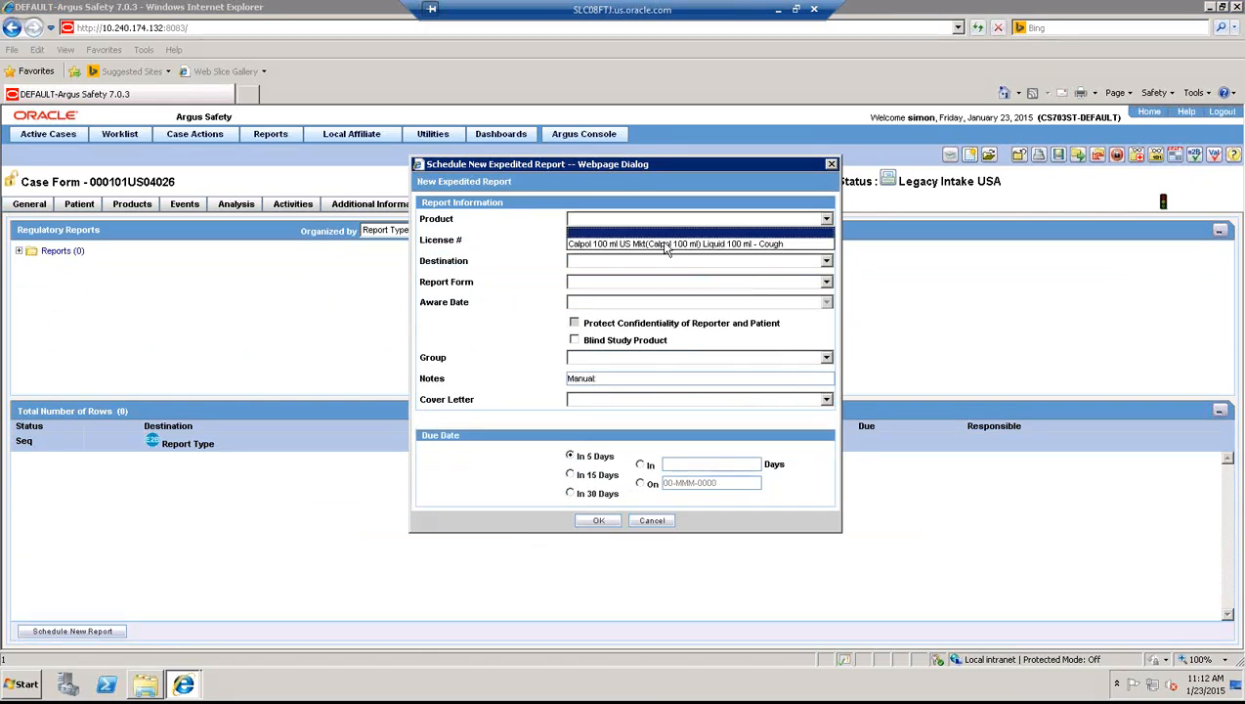
click(664, 244)
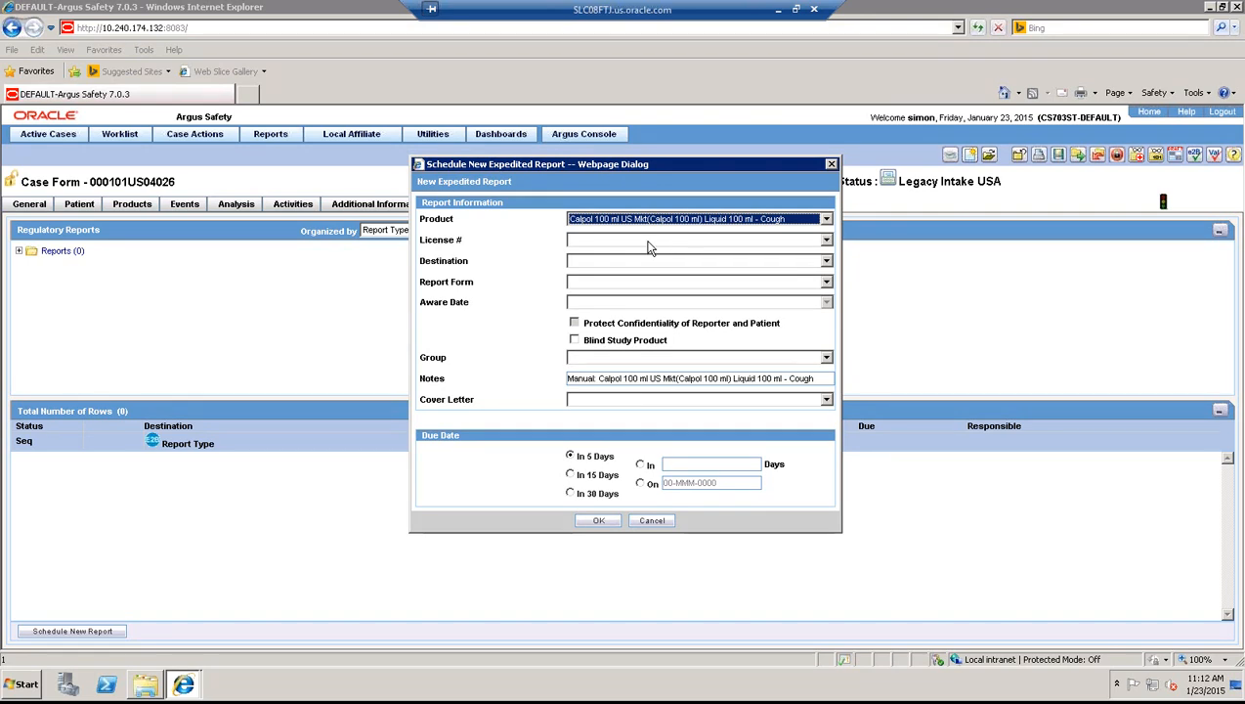
click(649, 241)
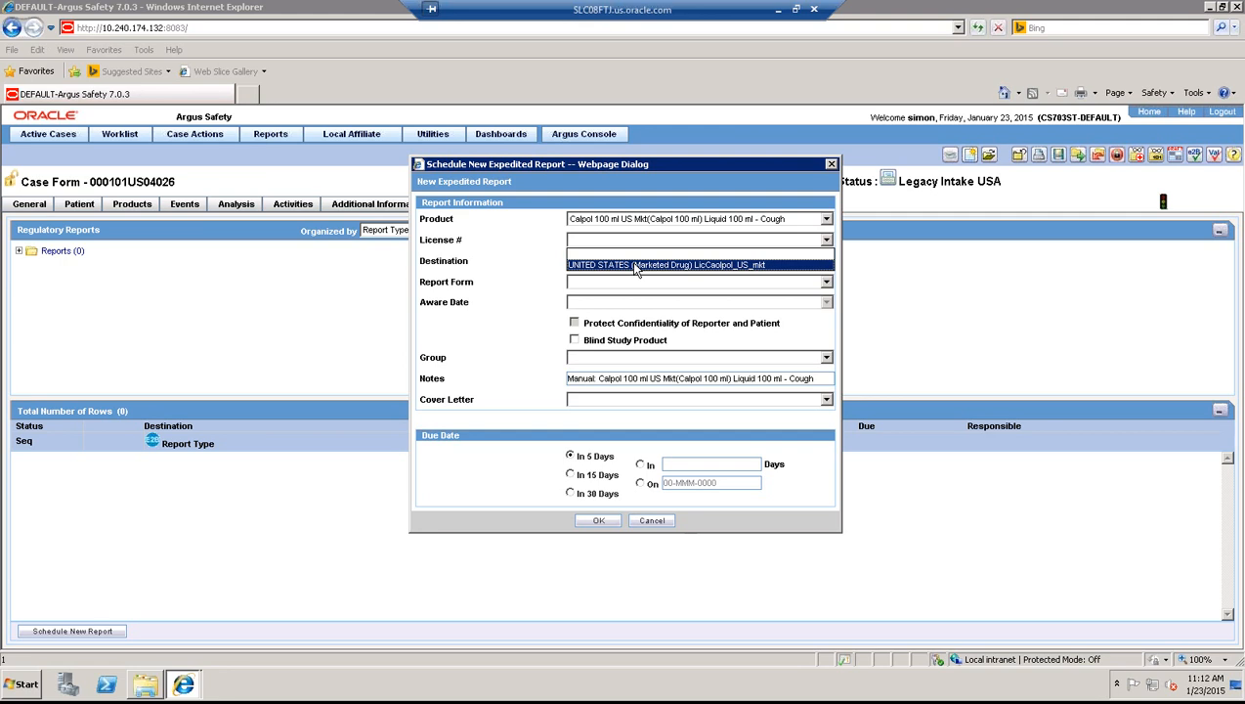
click(633, 265)
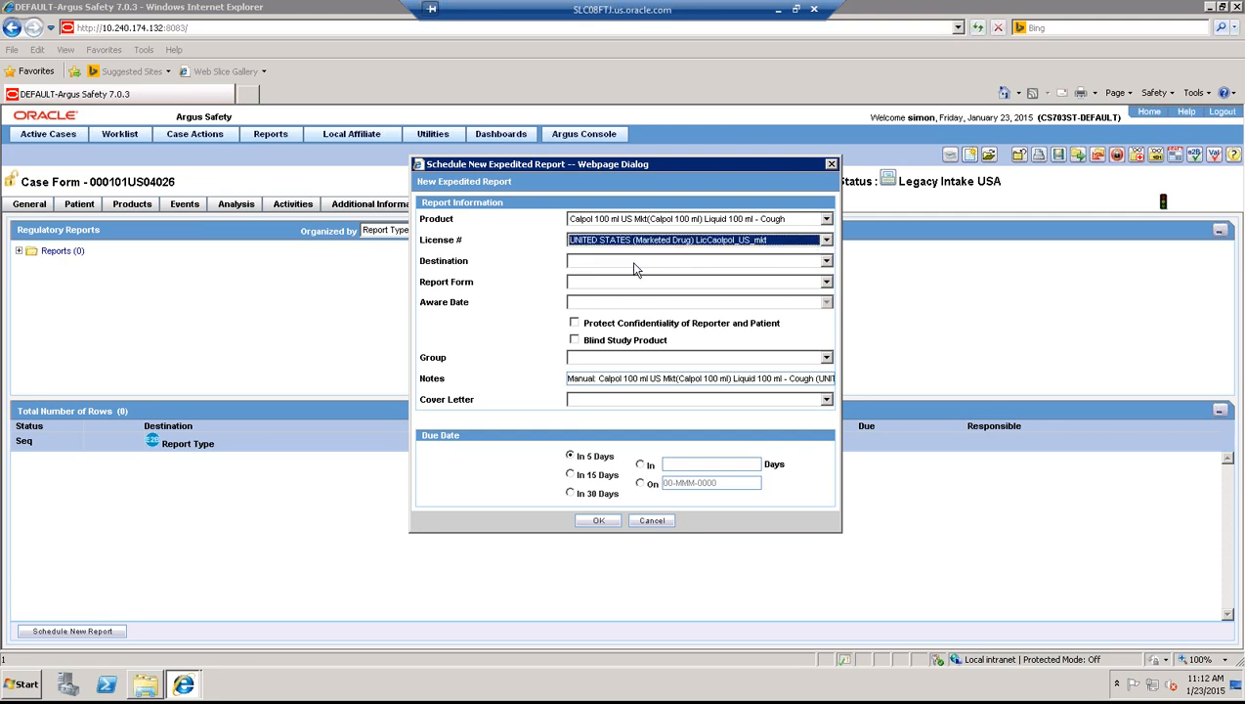
- Send the report to FDA on the US FDA MedWatch 3500A Drug form, due in 15 days
click(633, 264)
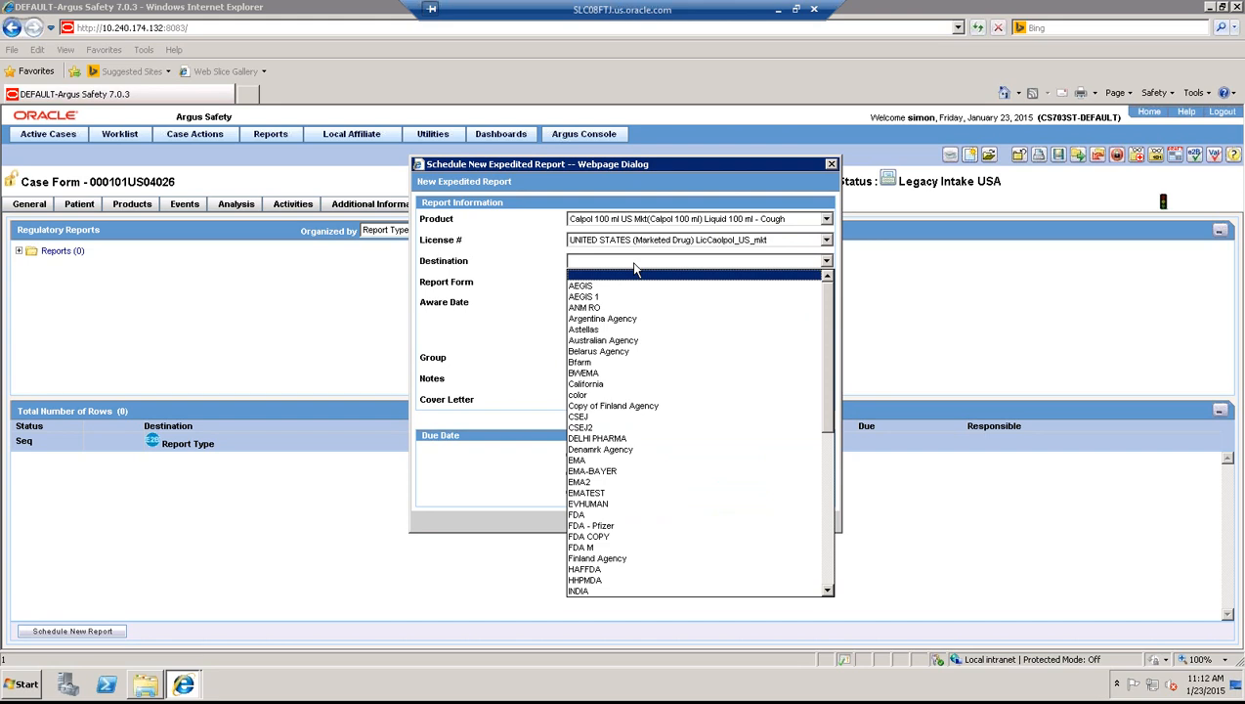
click(591, 516)
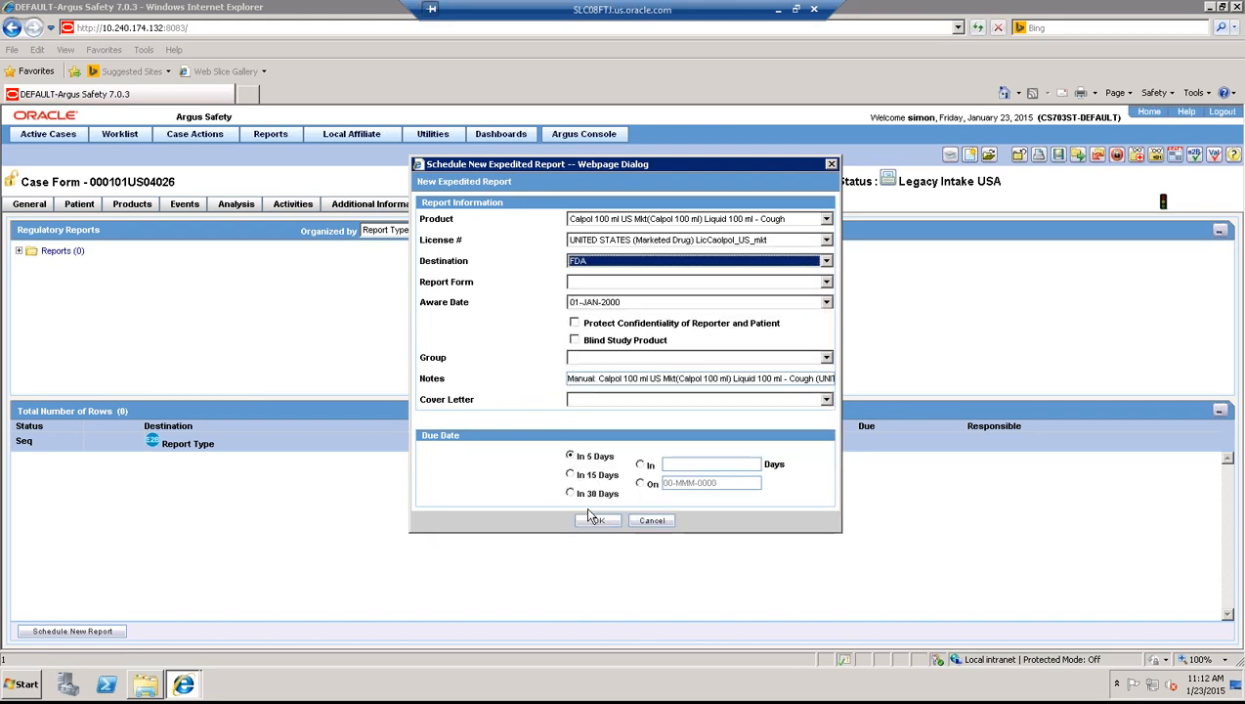
click(609, 285)
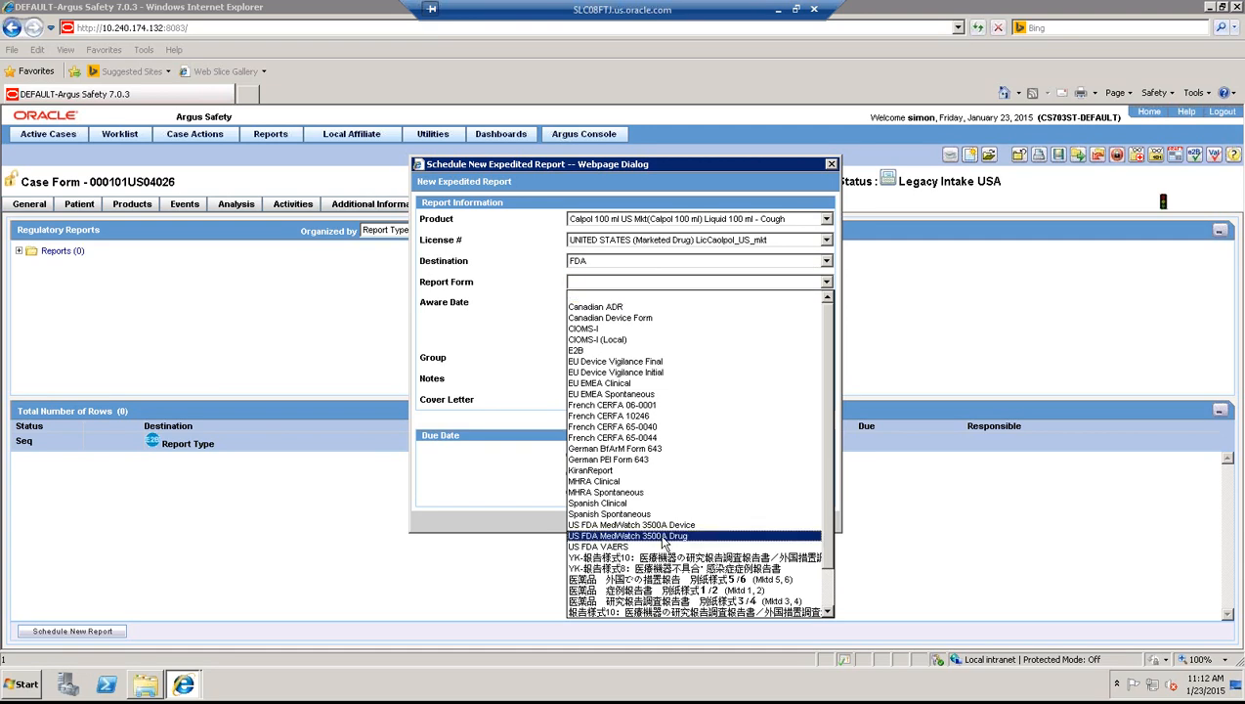
click(664, 536)
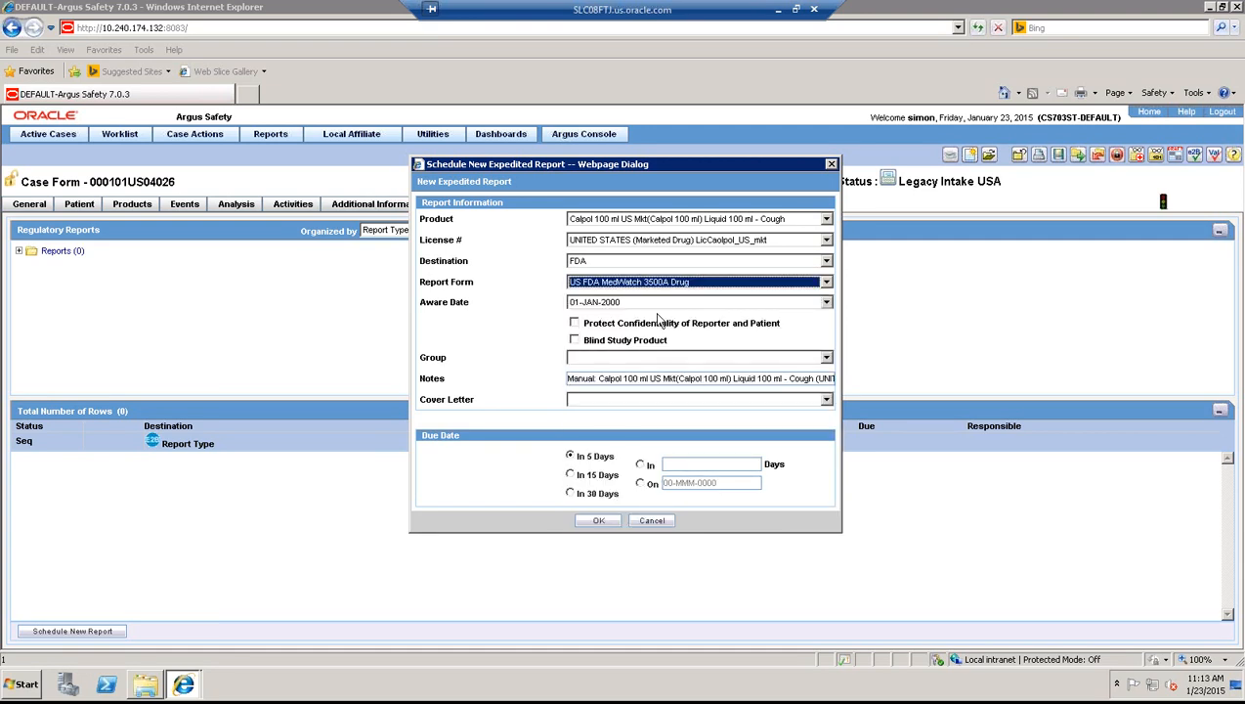
click(572, 475)
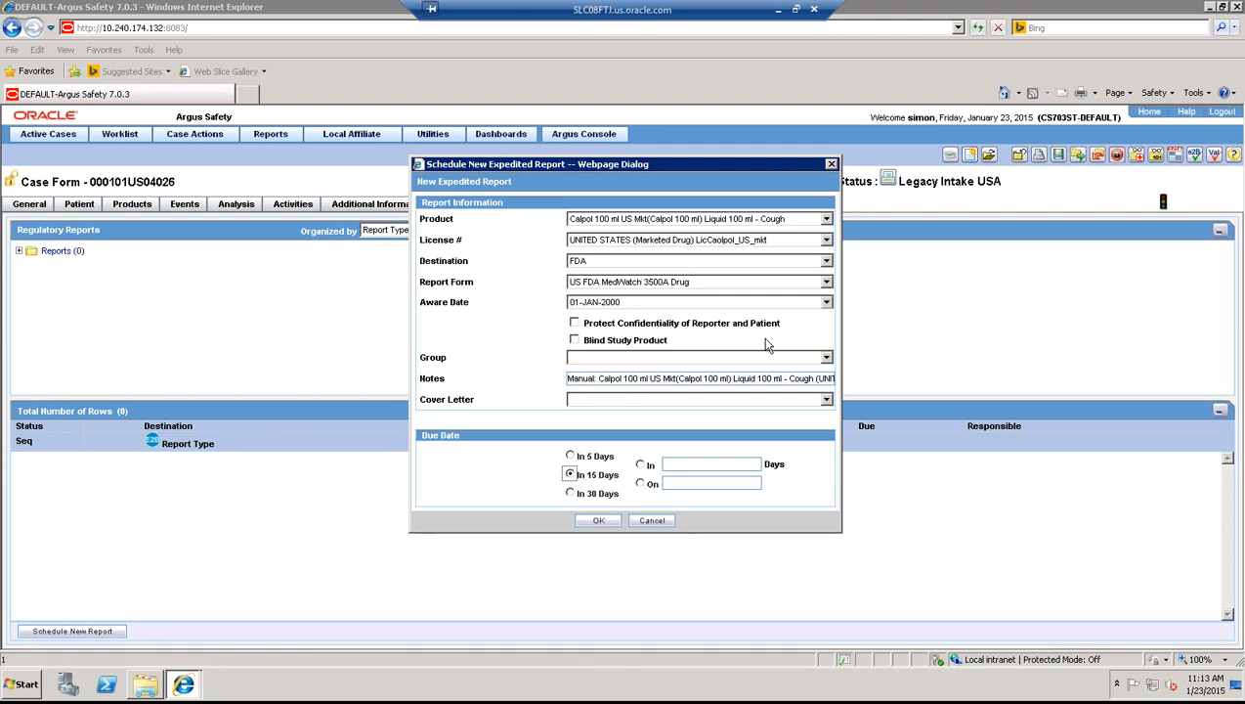
- Leave confidentiality protection off and assign the report to All-in-Group
click(575, 324)
click(574, 323)
click(700, 364)
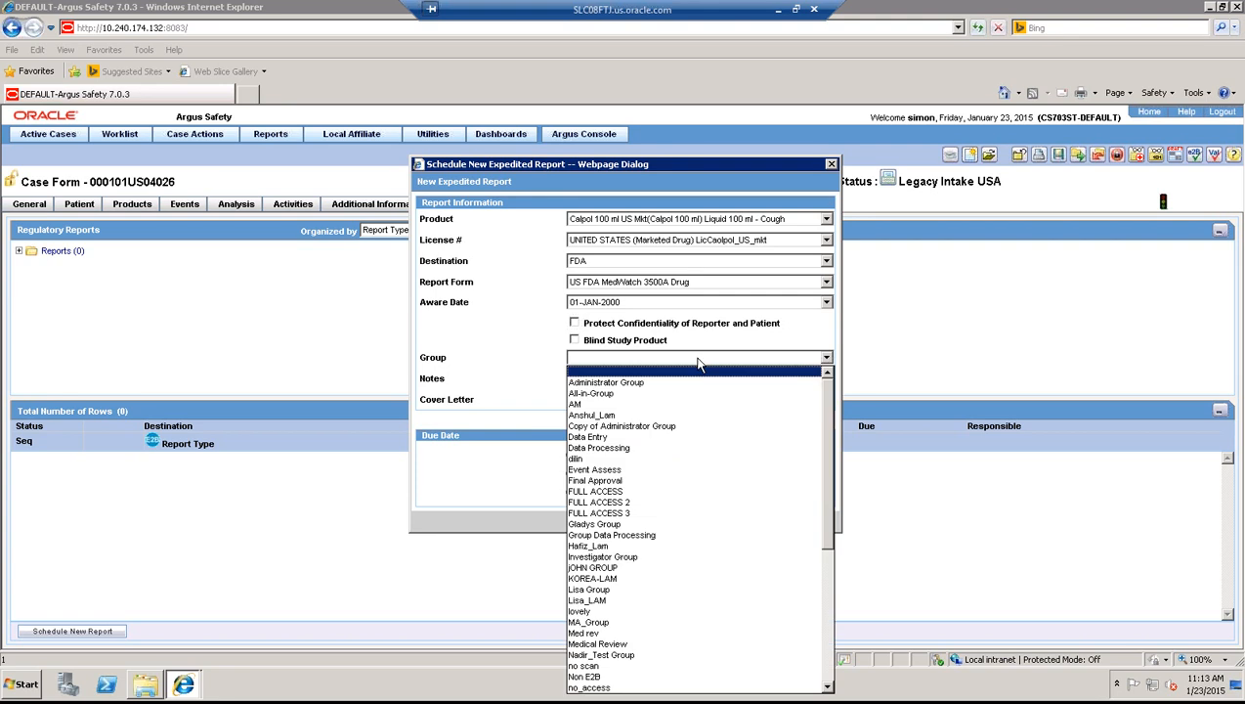
click(693, 333)
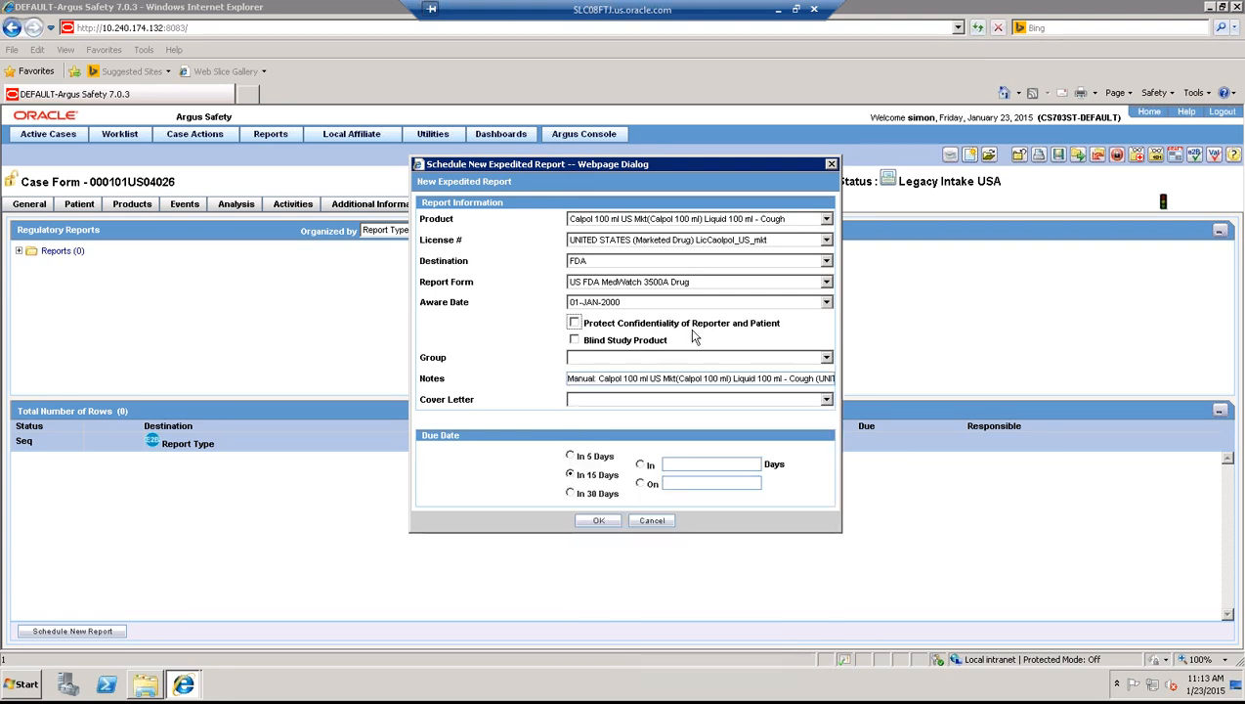
click(684, 358)
click(592, 394)
click(494, 336)
- Keep the cover letter blank and confirm, scheduling the FDA draft due 16-JAN-2000
click(599, 399)
click(599, 408)
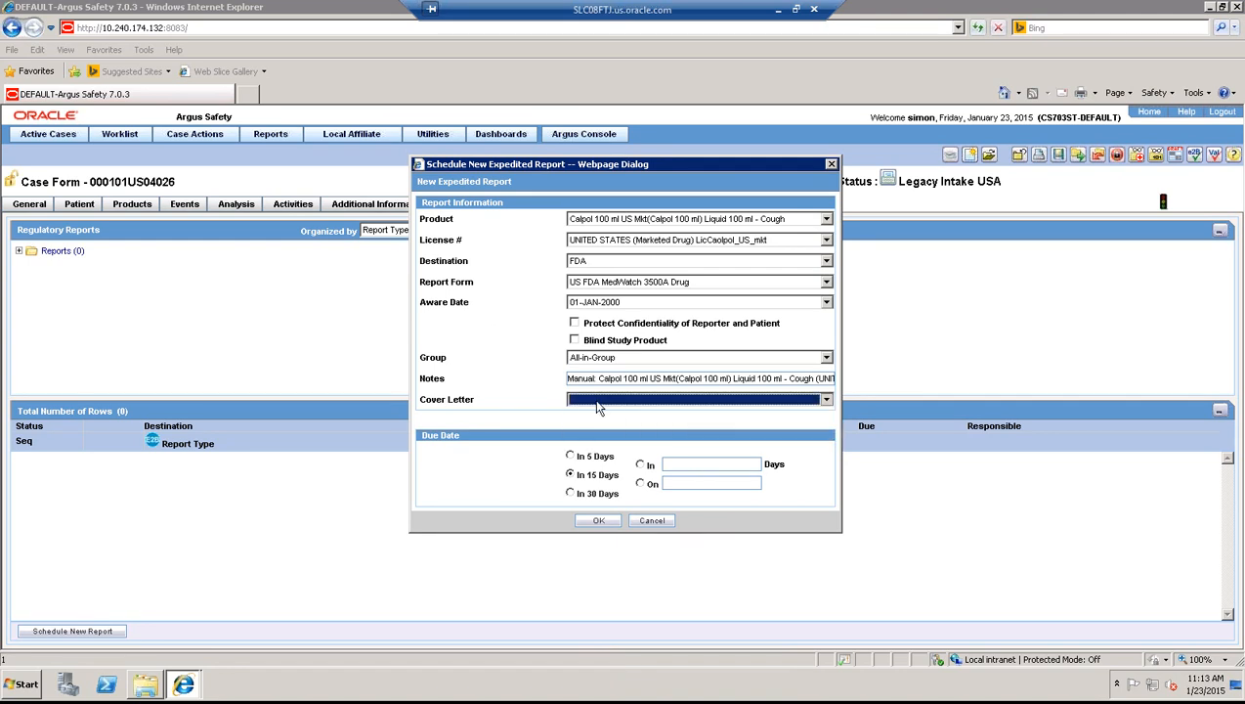
click(518, 338)
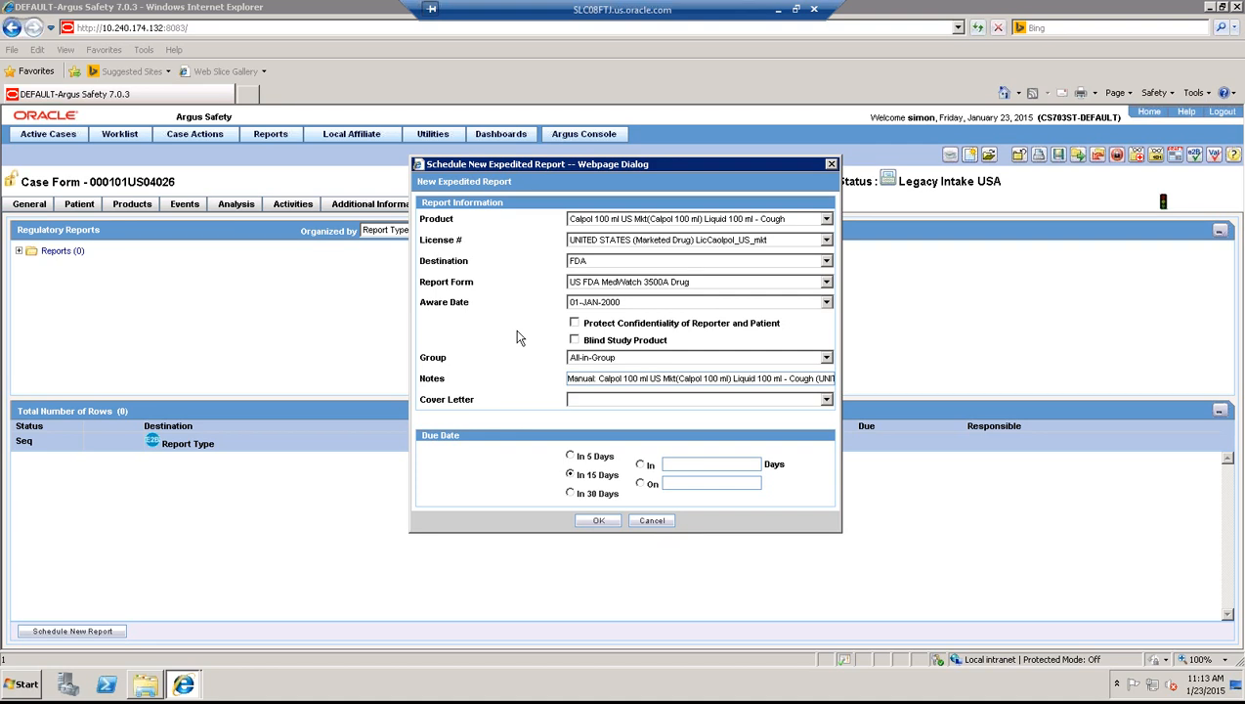
click(600, 521)
click(601, 521)
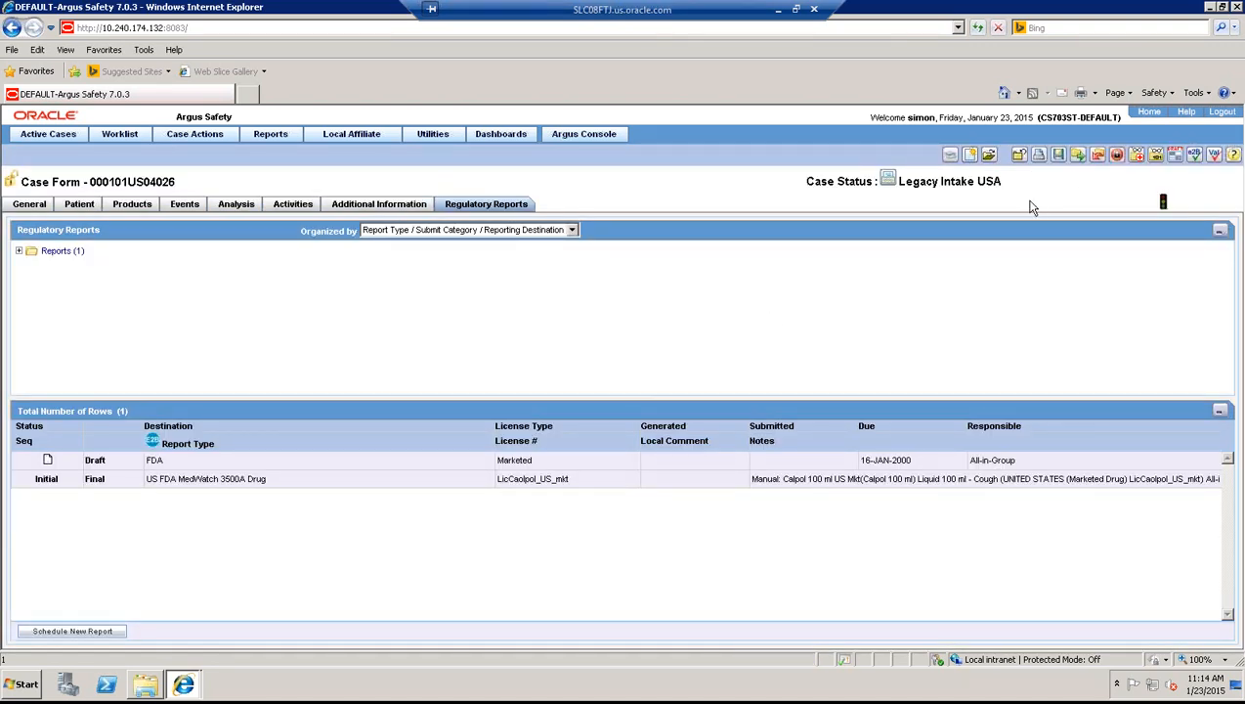
- Save case 000101US04026 and select the 'Manual' note on the new draft FDA MedWatch report
click(1059, 157)
double_click(751, 487)
- Generate the draft FDA MedWatch 3500A report as a PDF and bring up its download prompt
click(613, 352)
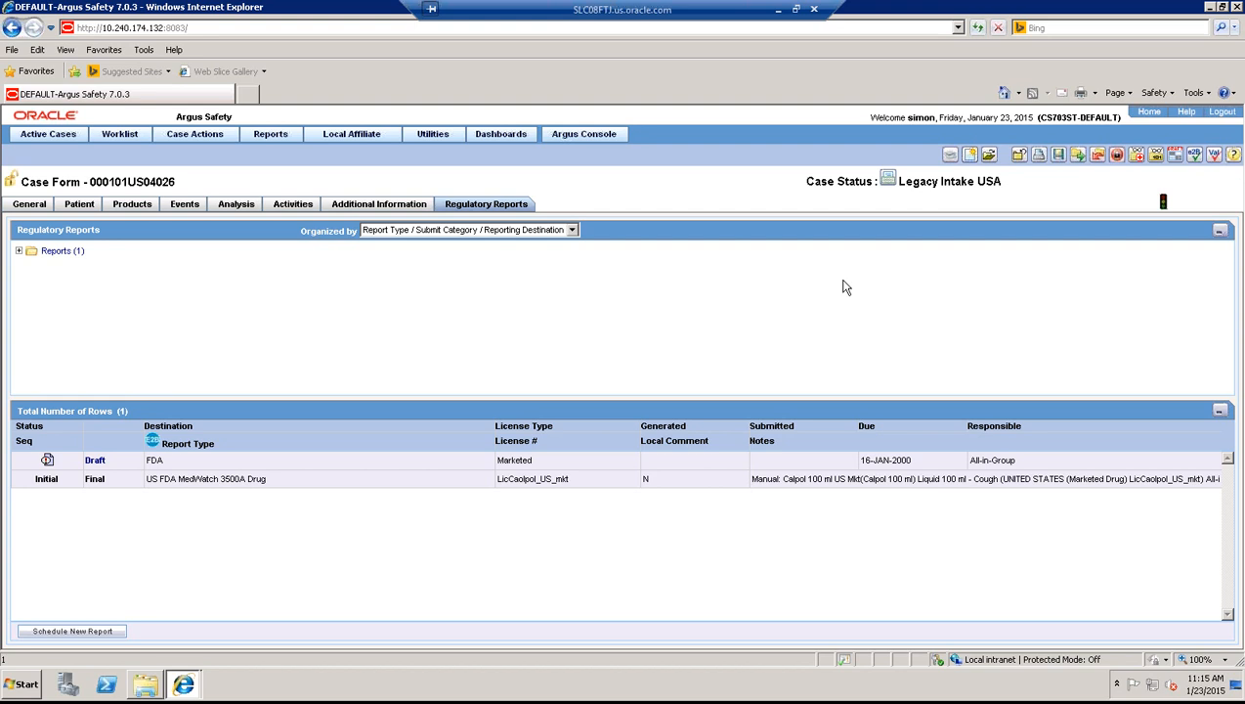
click(94, 460)
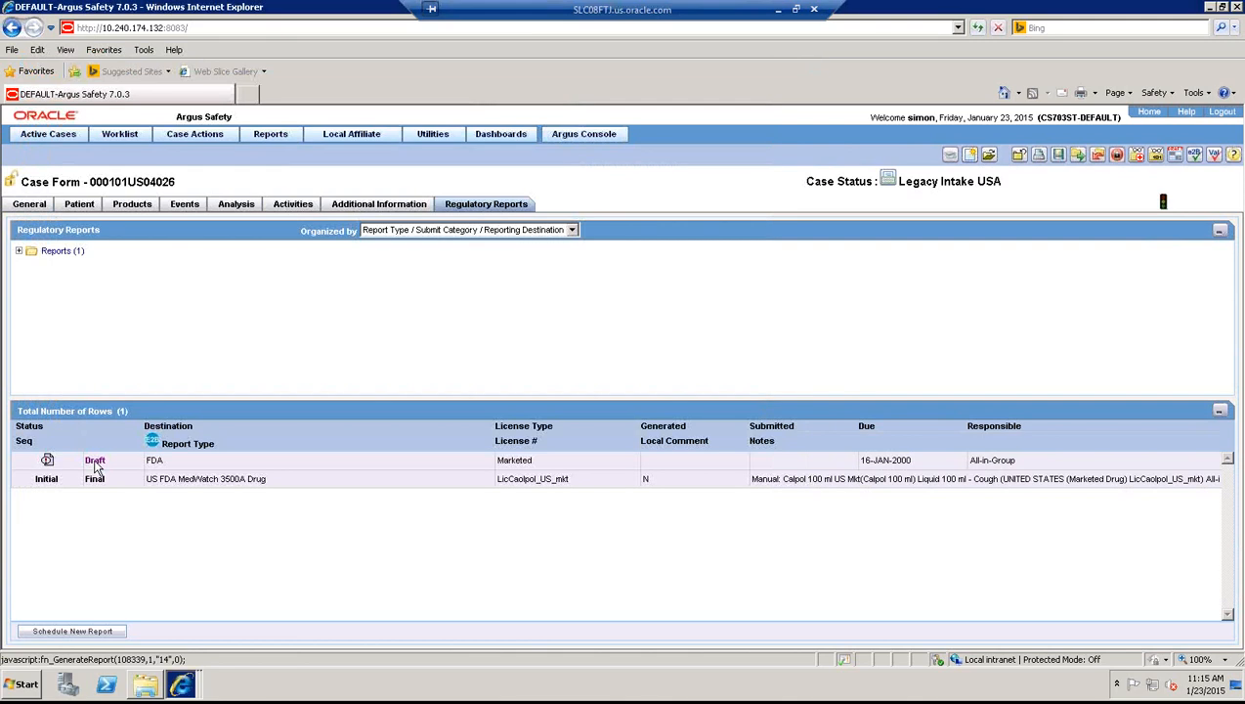
click(186, 686)
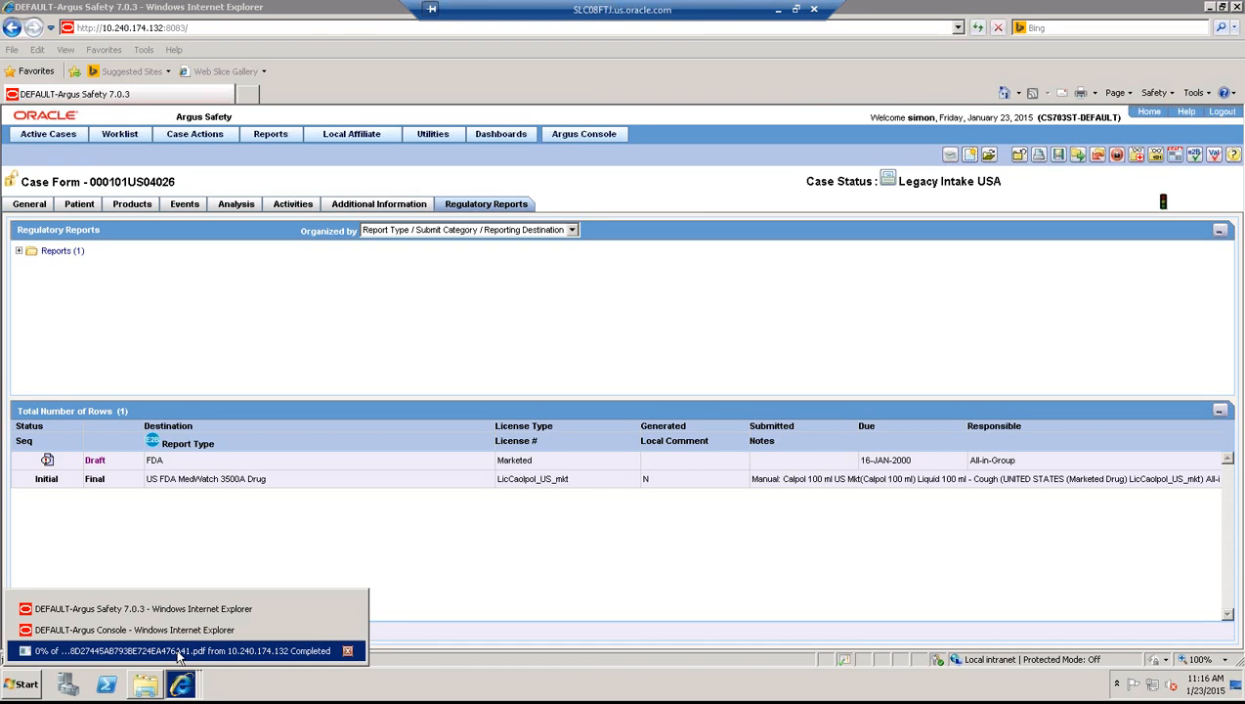
click(179, 652)
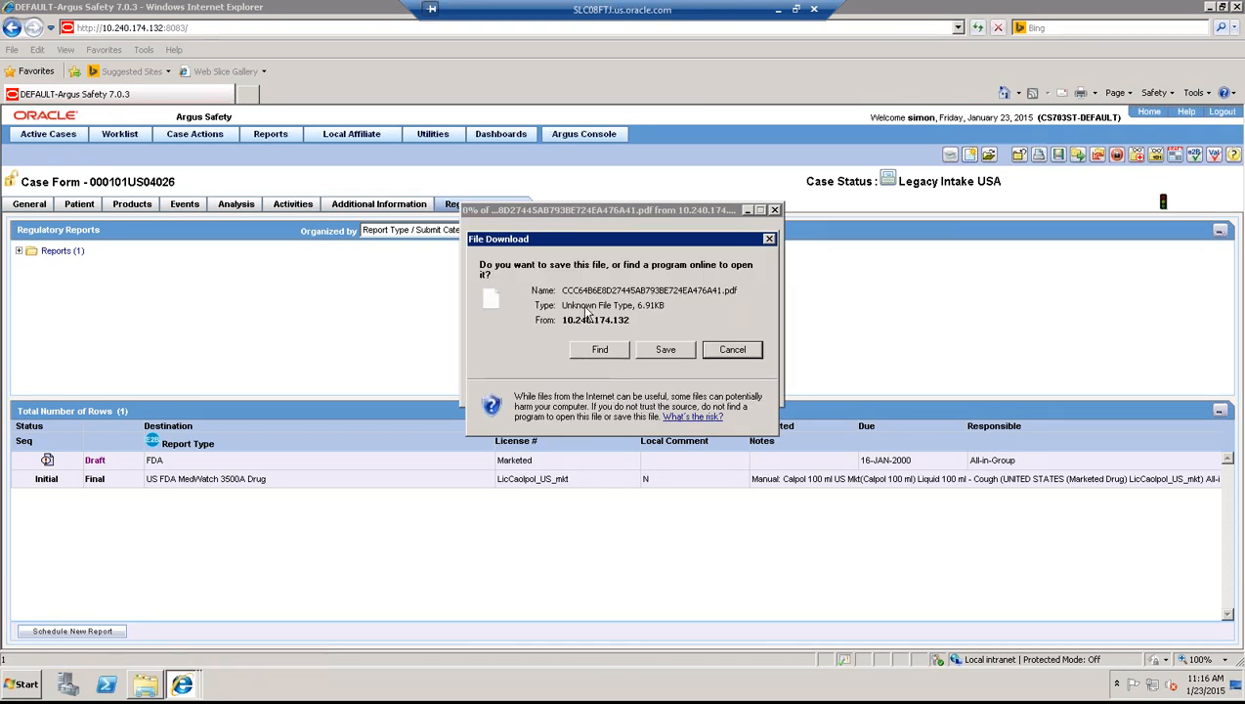
- Save the 6.91KB report PDF to the Desktop and dismiss the download-complete notice
click(661, 354)
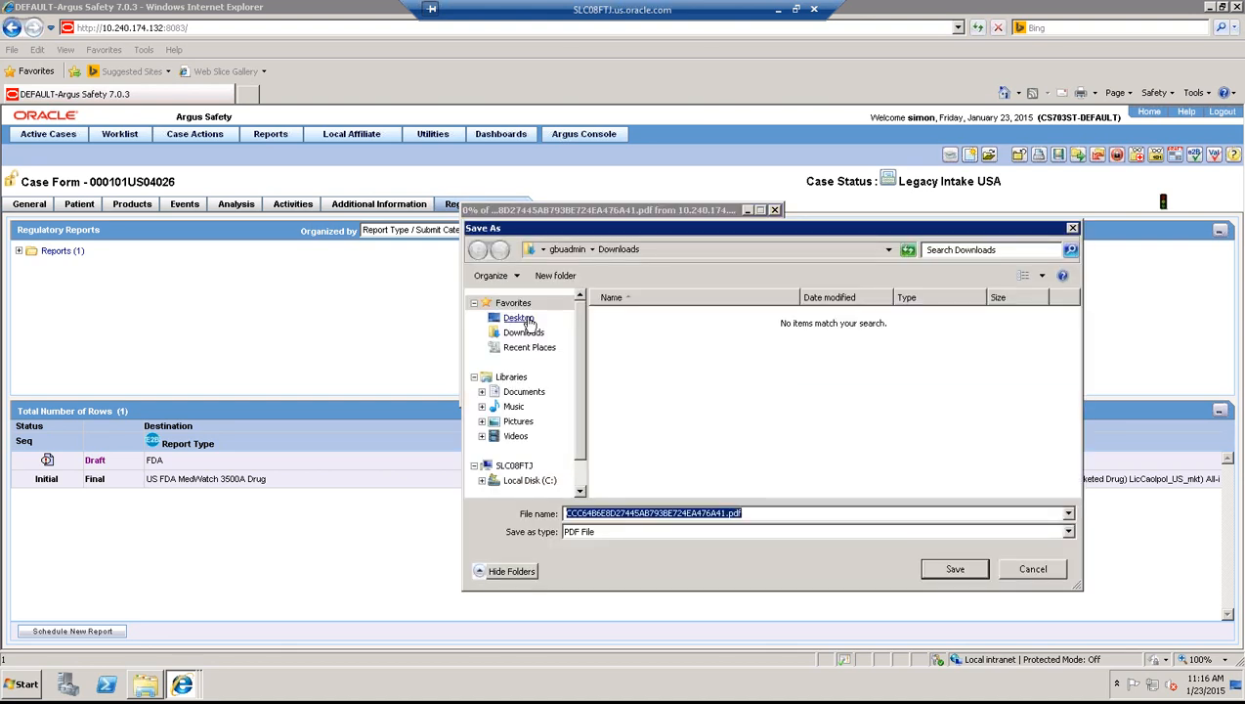
click(521, 320)
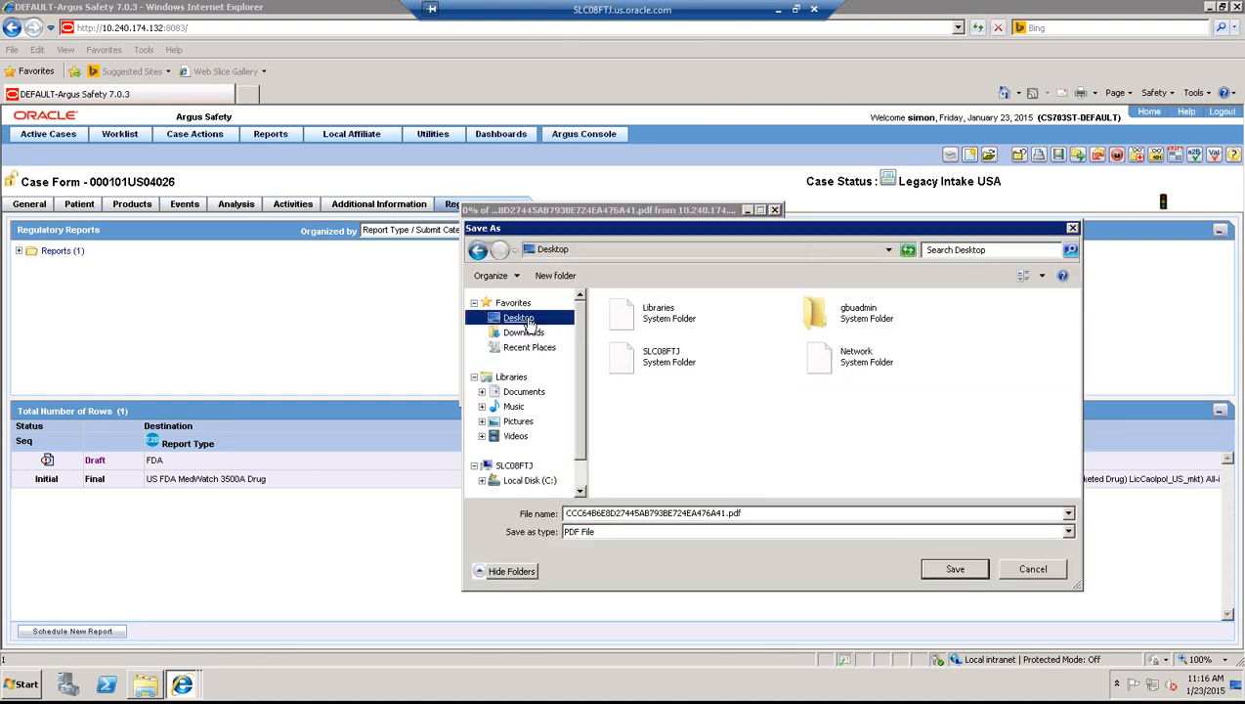
click(941, 570)
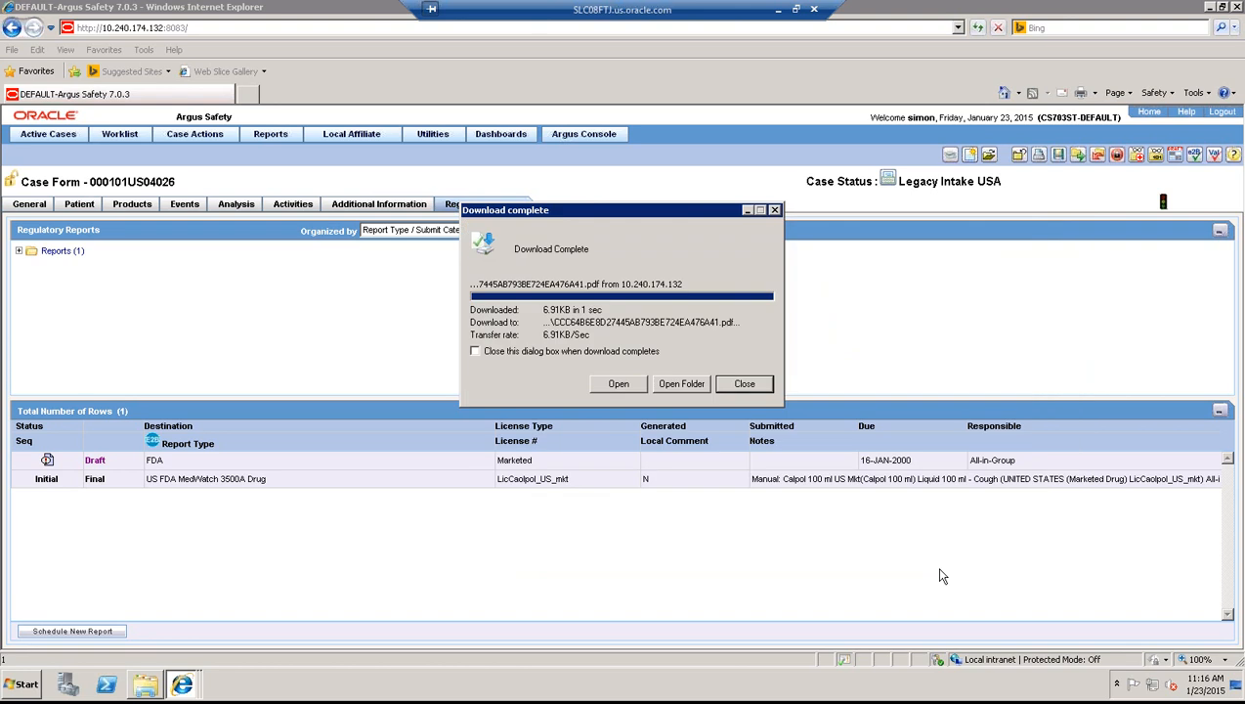
click(746, 384)
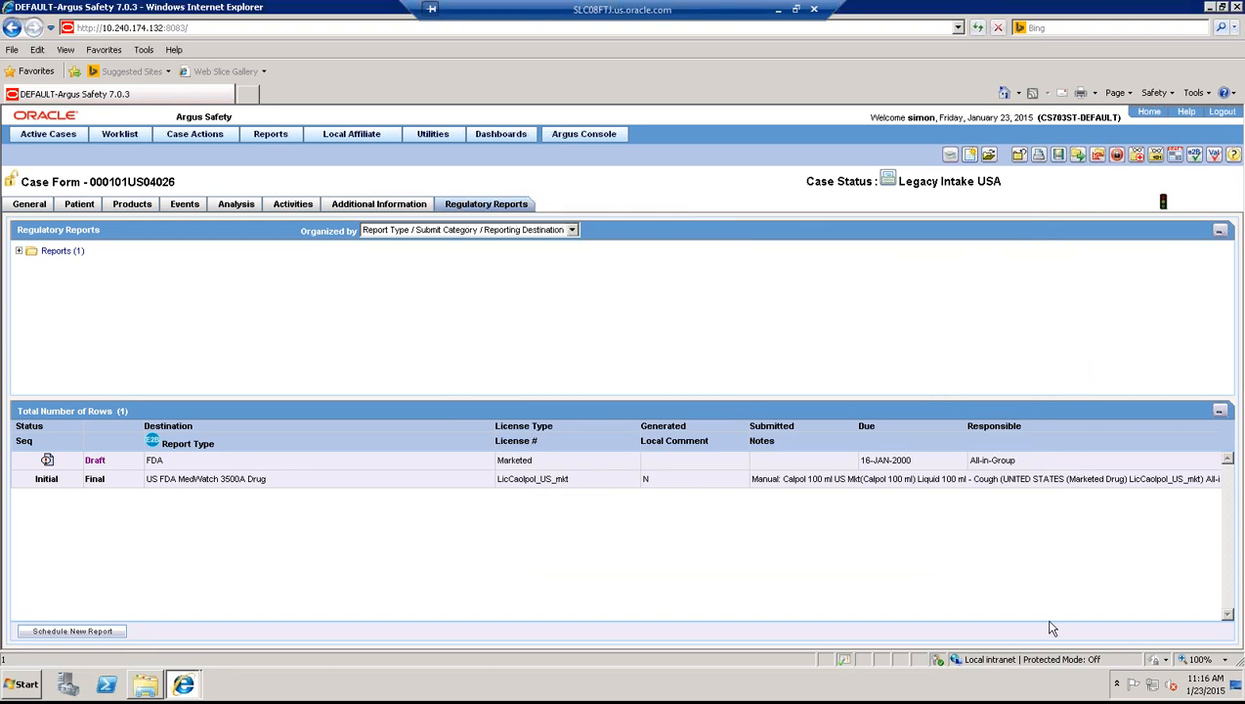
- Minimize the Argus and Remote Desktop windows to reveal PowerPoint's Example Scenario slide 5
click(1210, 10)
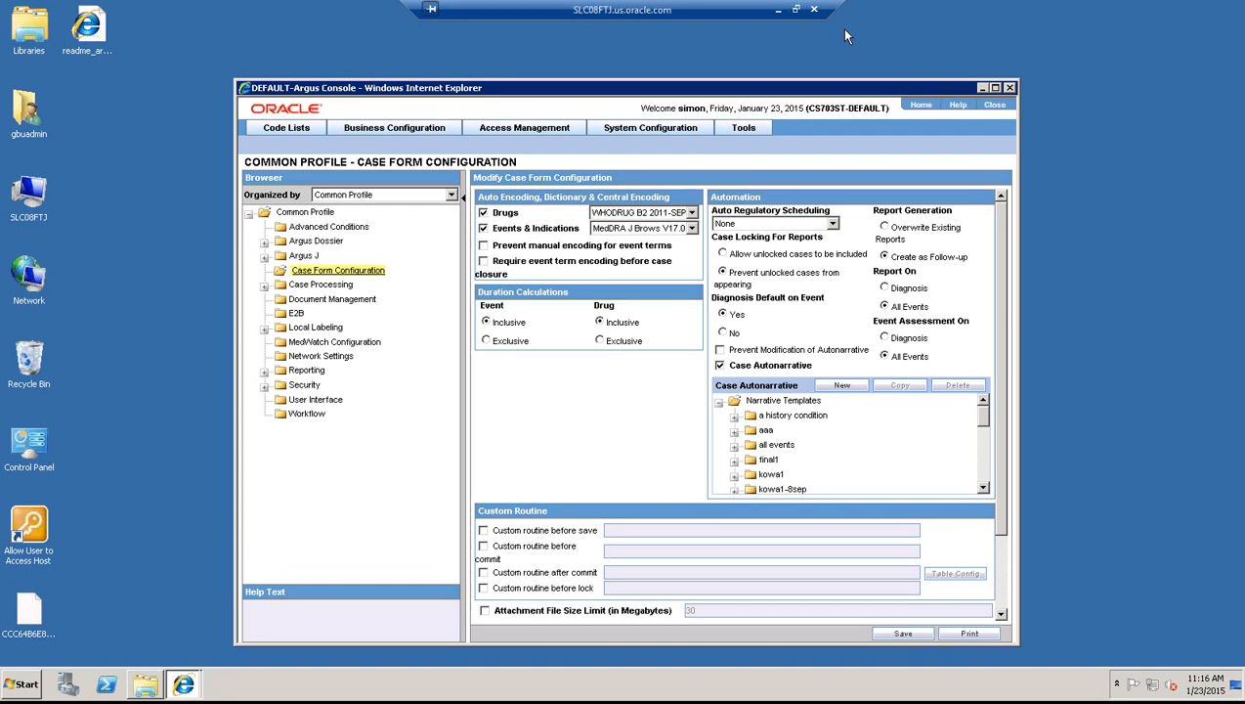
click(796, 10)
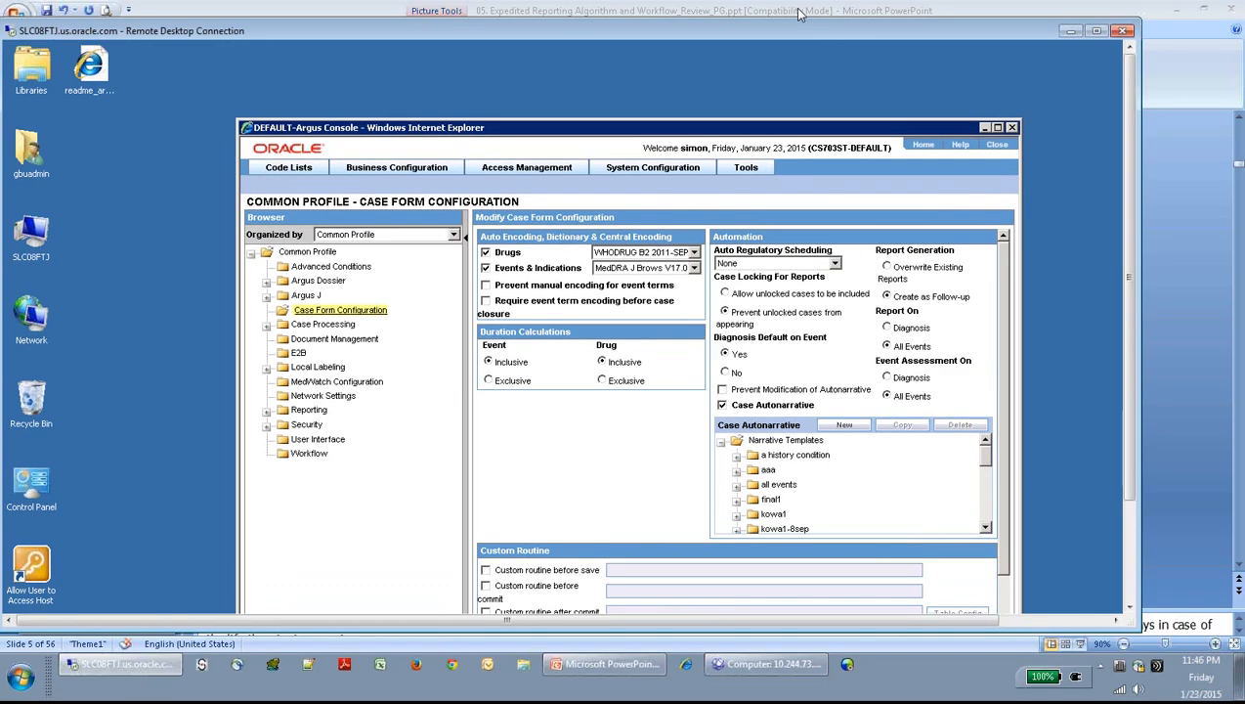
click(1072, 34)
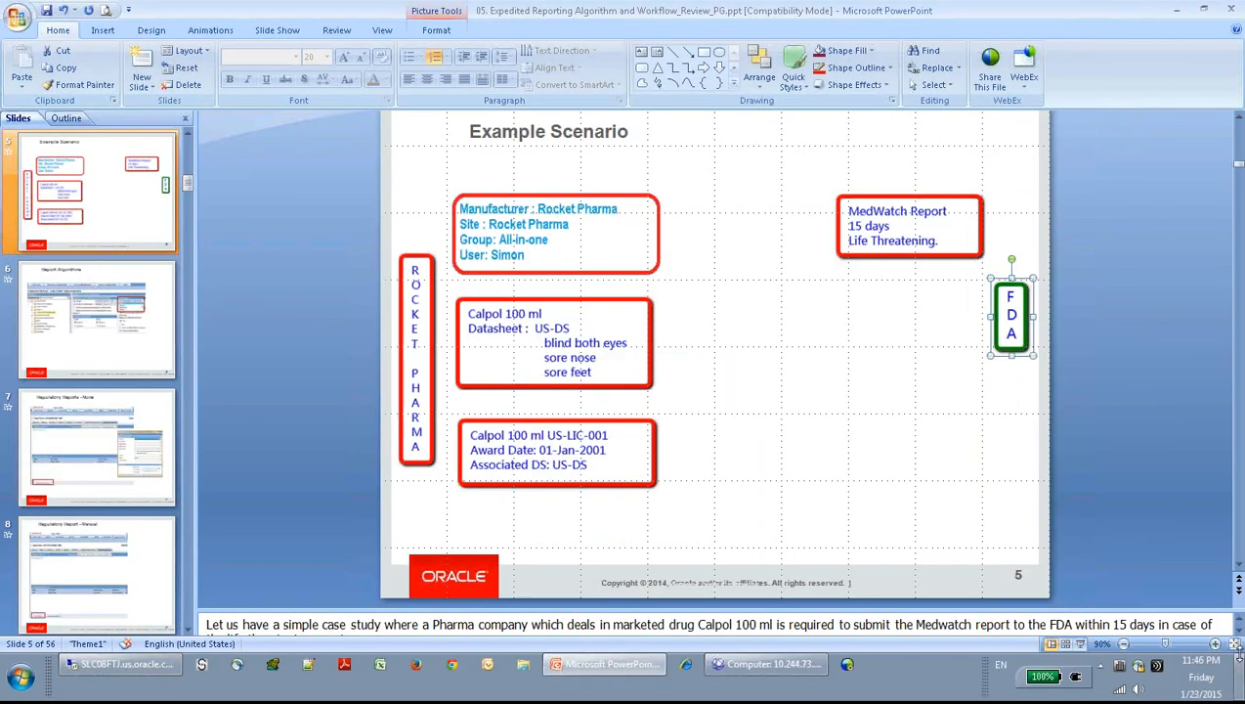
click(1240, 681)
click(1241, 682)
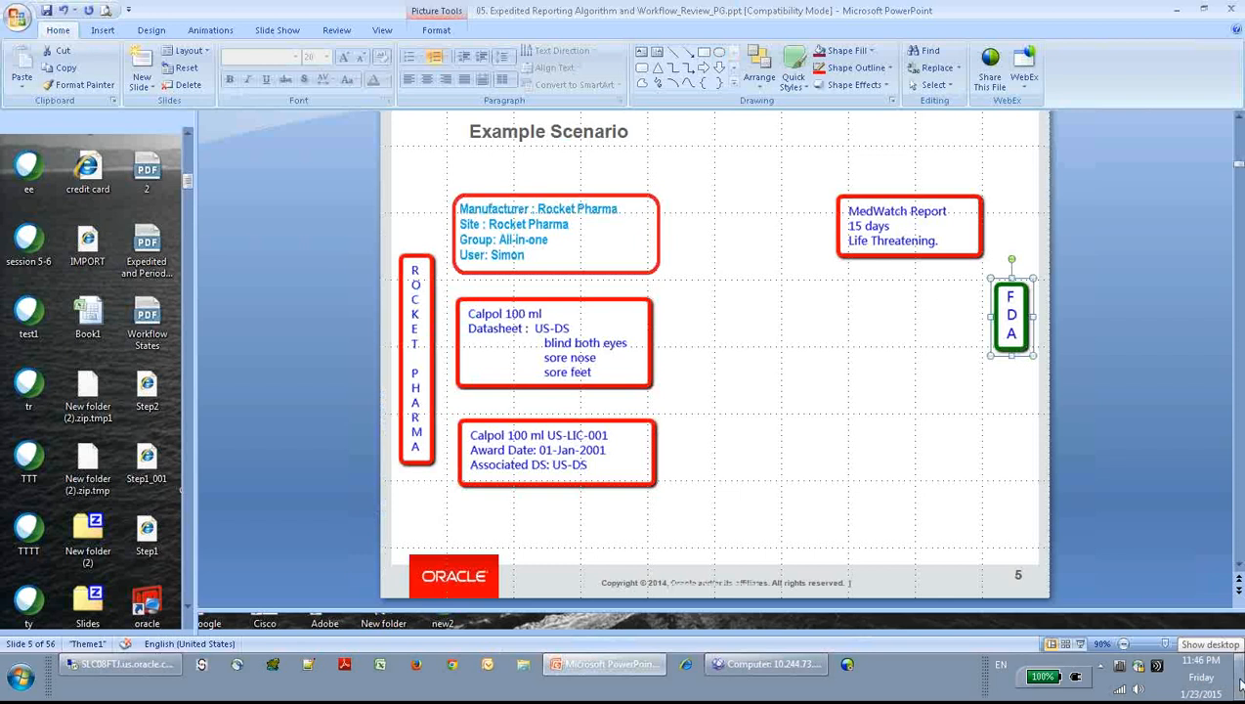
click(1240, 682)
click(1240, 682)
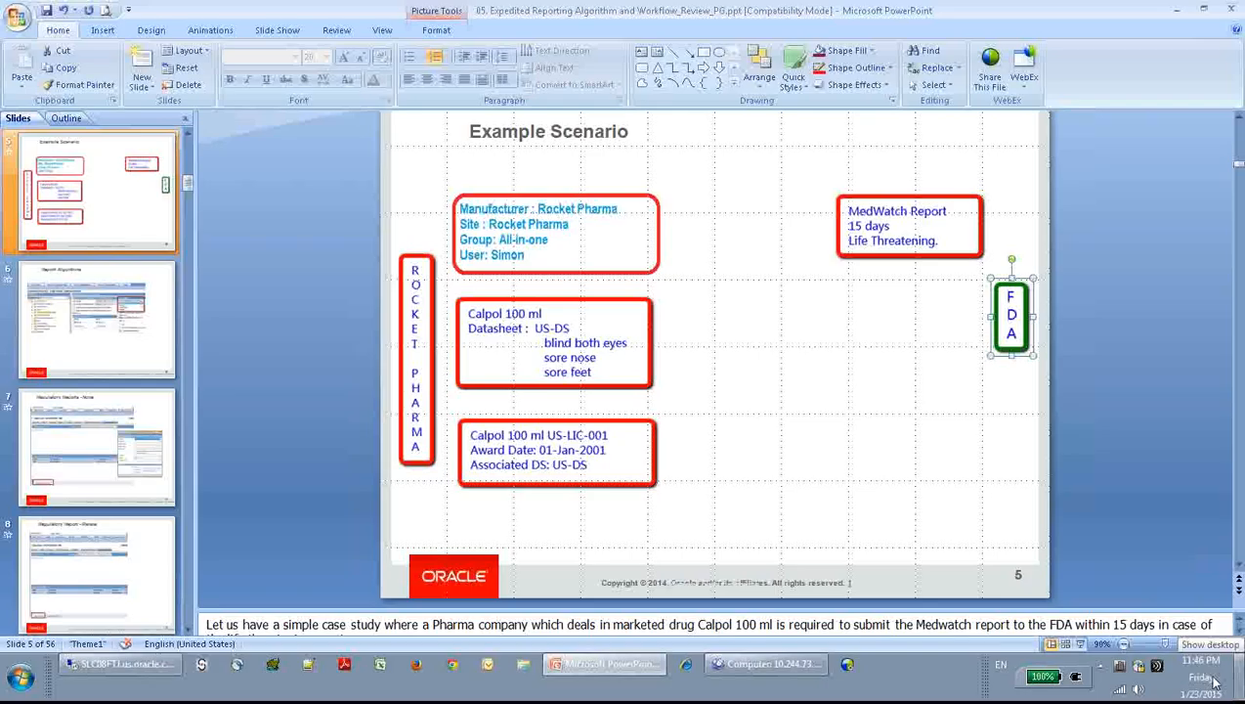
click(143, 665)
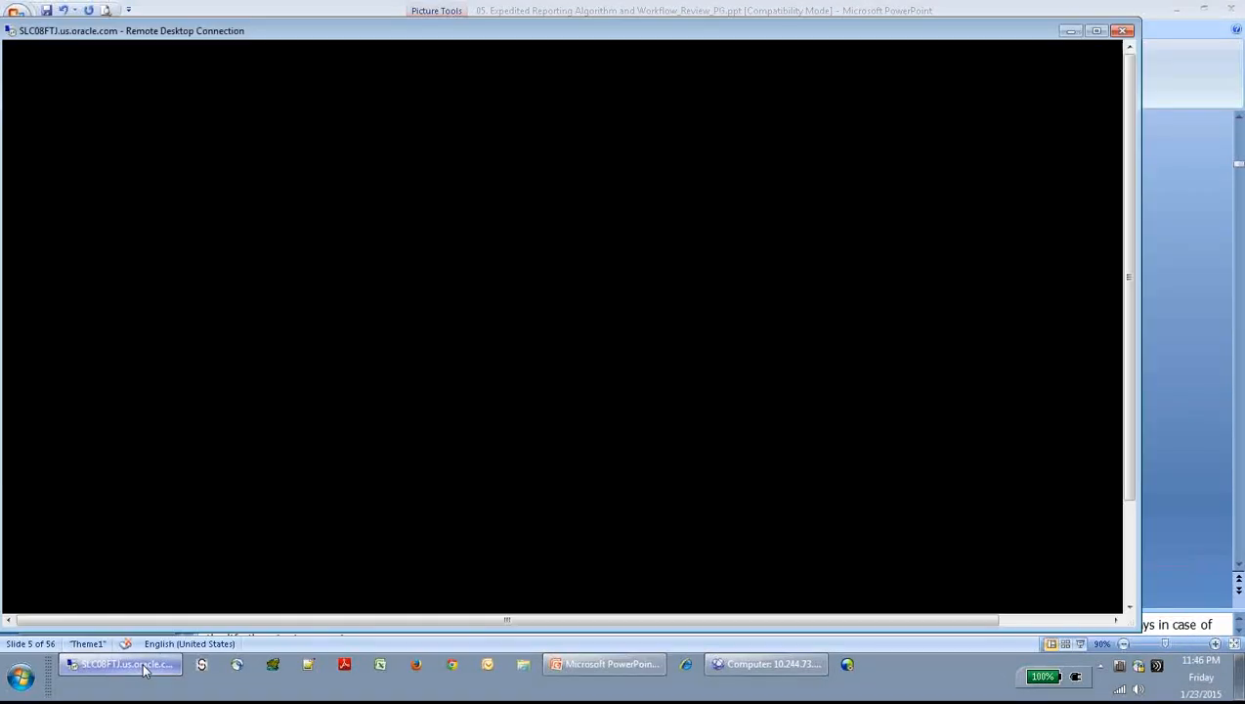
click(1070, 31)
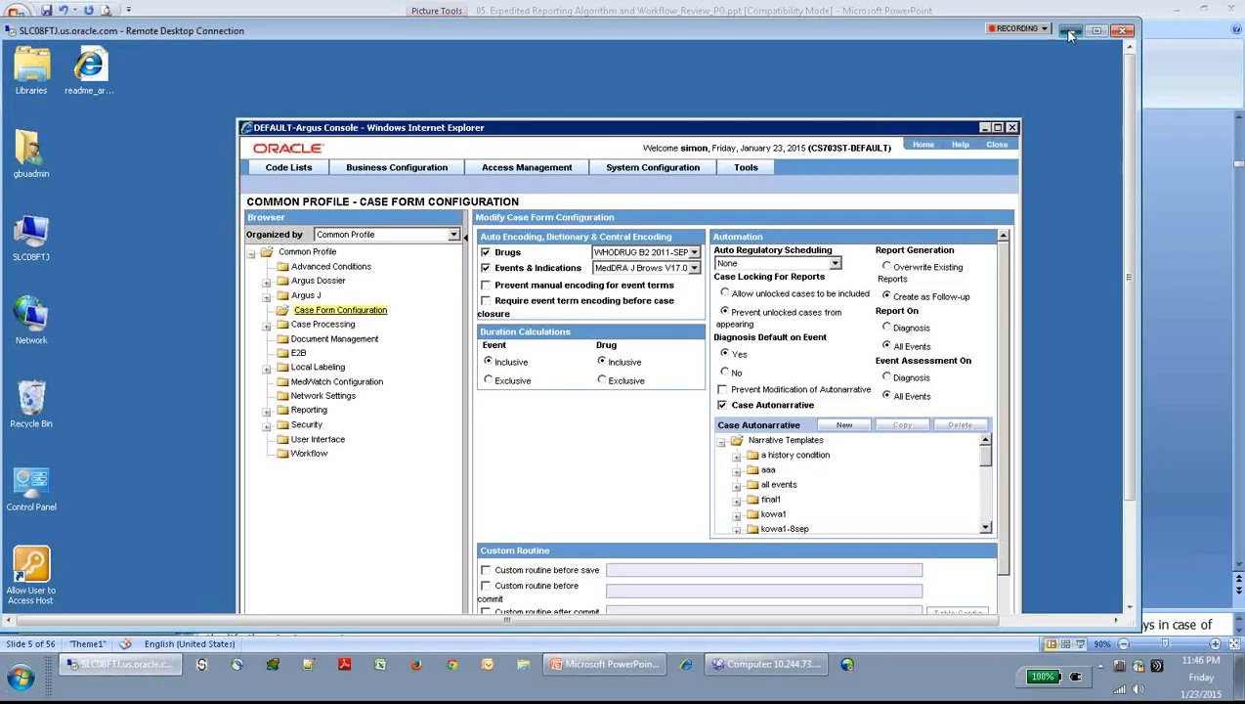
click(1181, 10)
- Back in Argus, generate the draft MedWatch 3500A PDF, scroll through it, and close it
click(1123, 48)
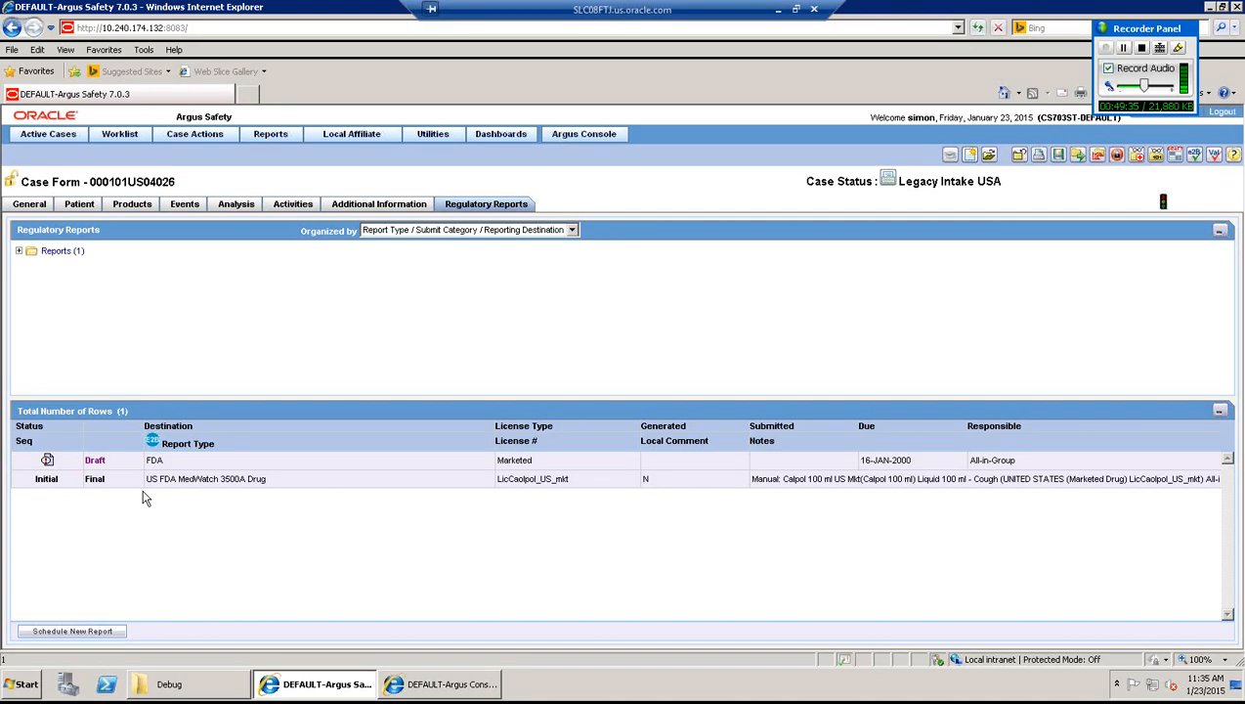
click(94, 460)
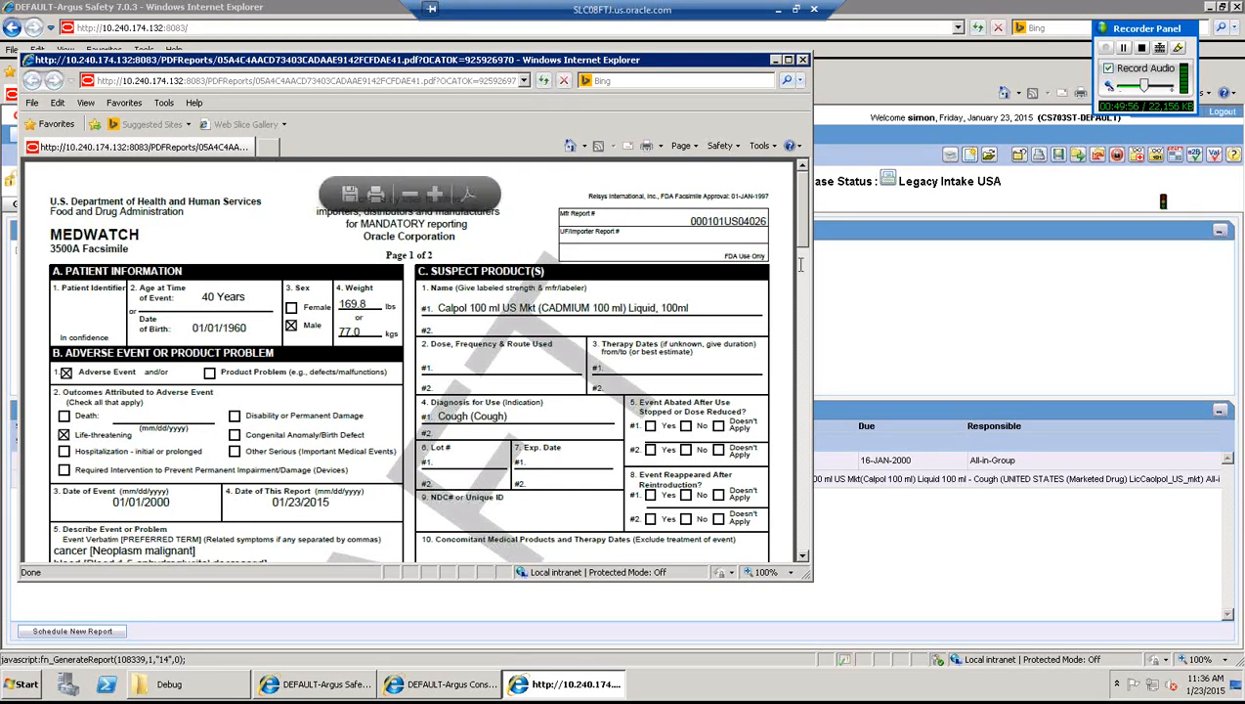
scroll(803, 287, down, 1)
scroll(798, 313, down, 3)
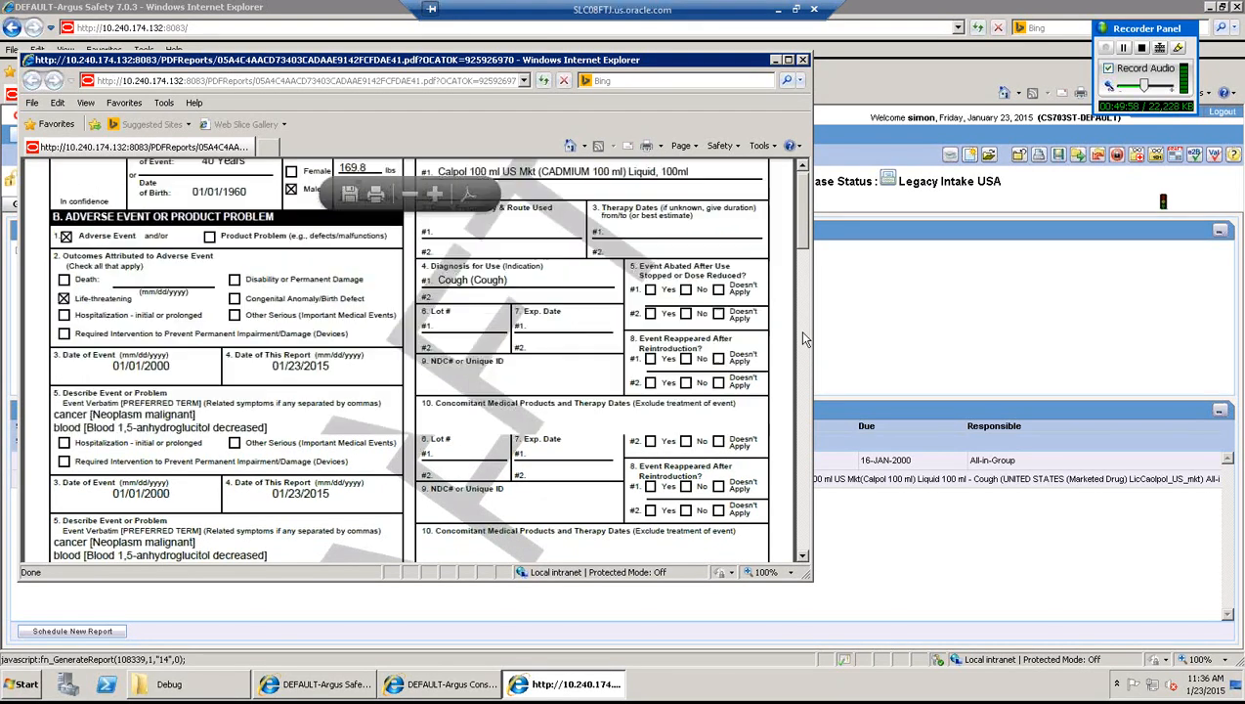
scroll(803, 372, down, 10)
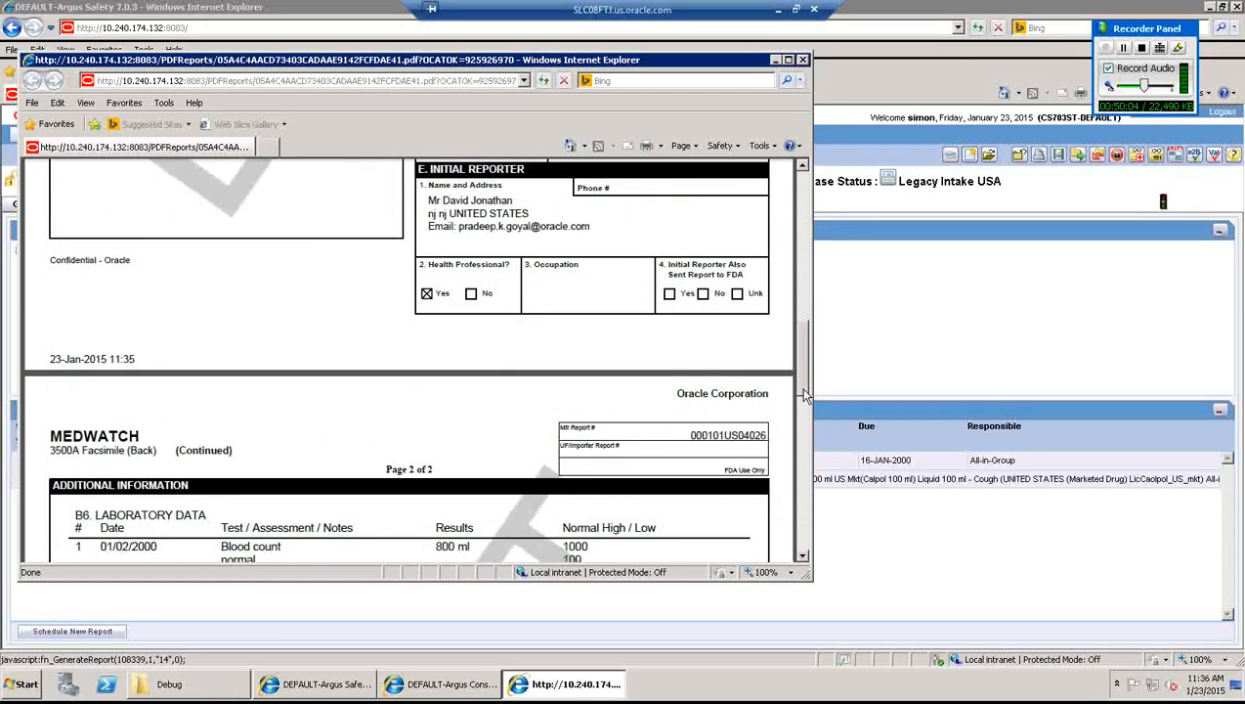
click(803, 60)
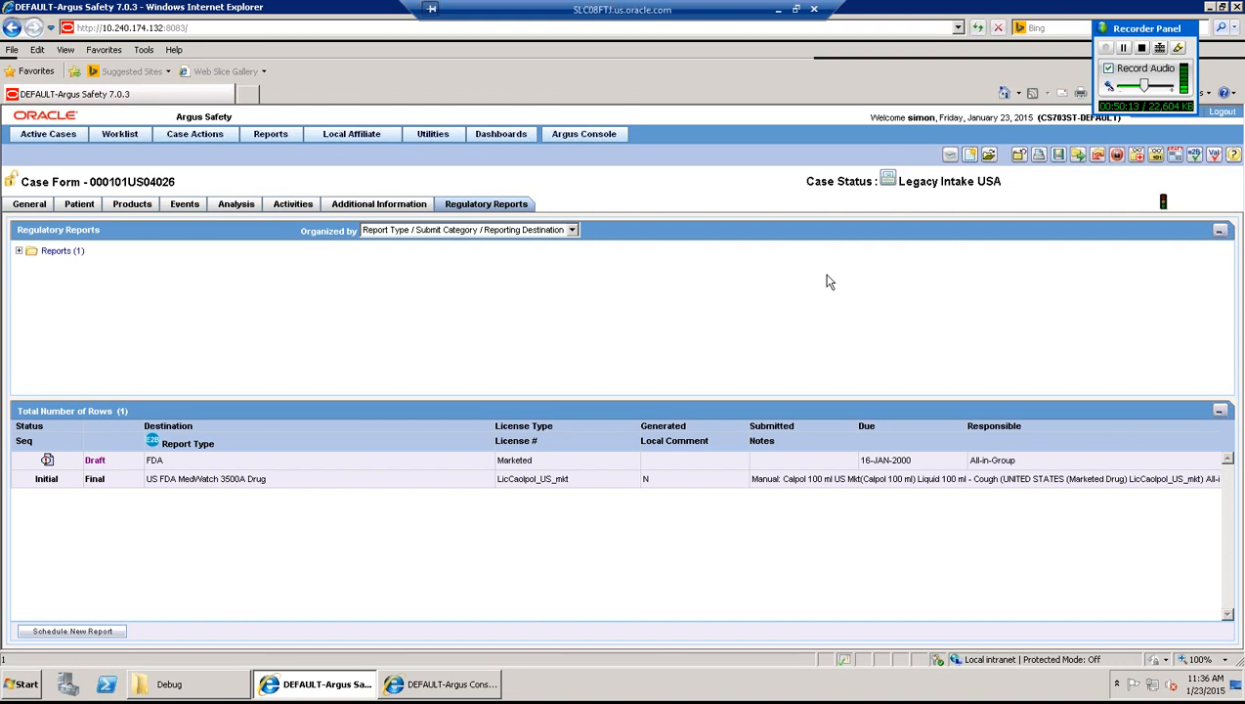
- Lock the case, entering the user's password and 'Case Locked' as the lock note
click(1117, 157)
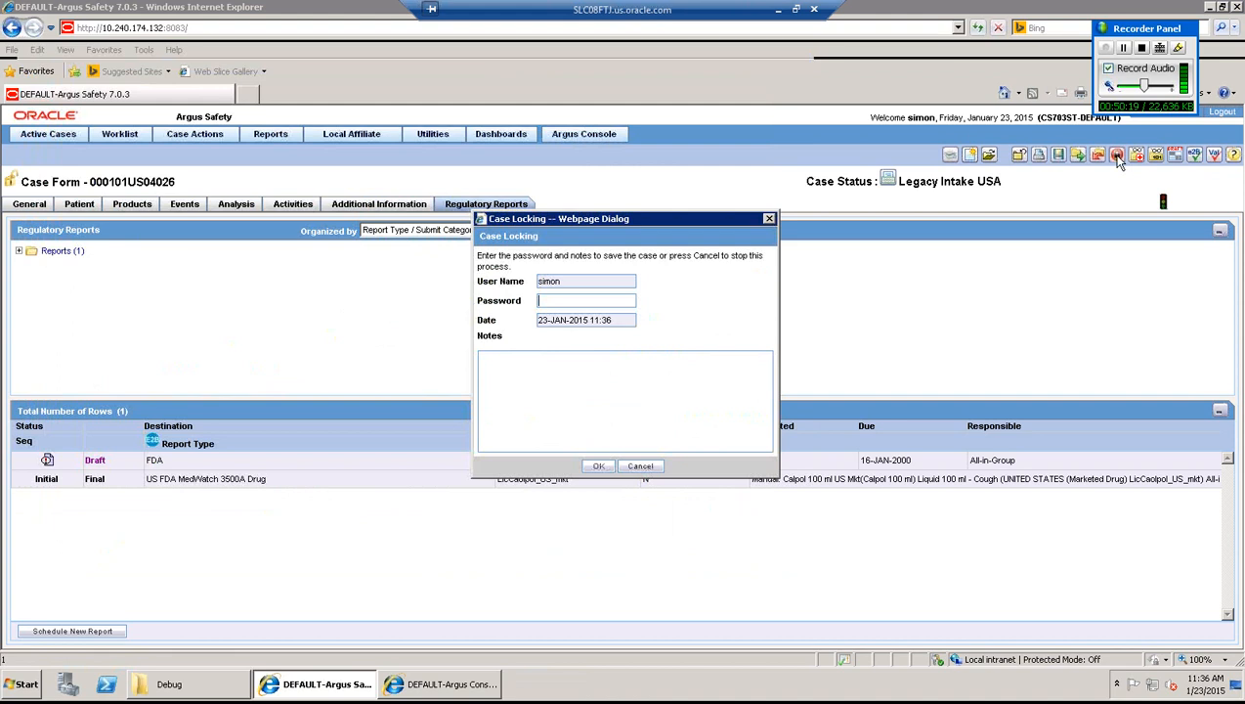
text(•••••••••)
key(Tab)
text(Case Locked)
click(600, 466)
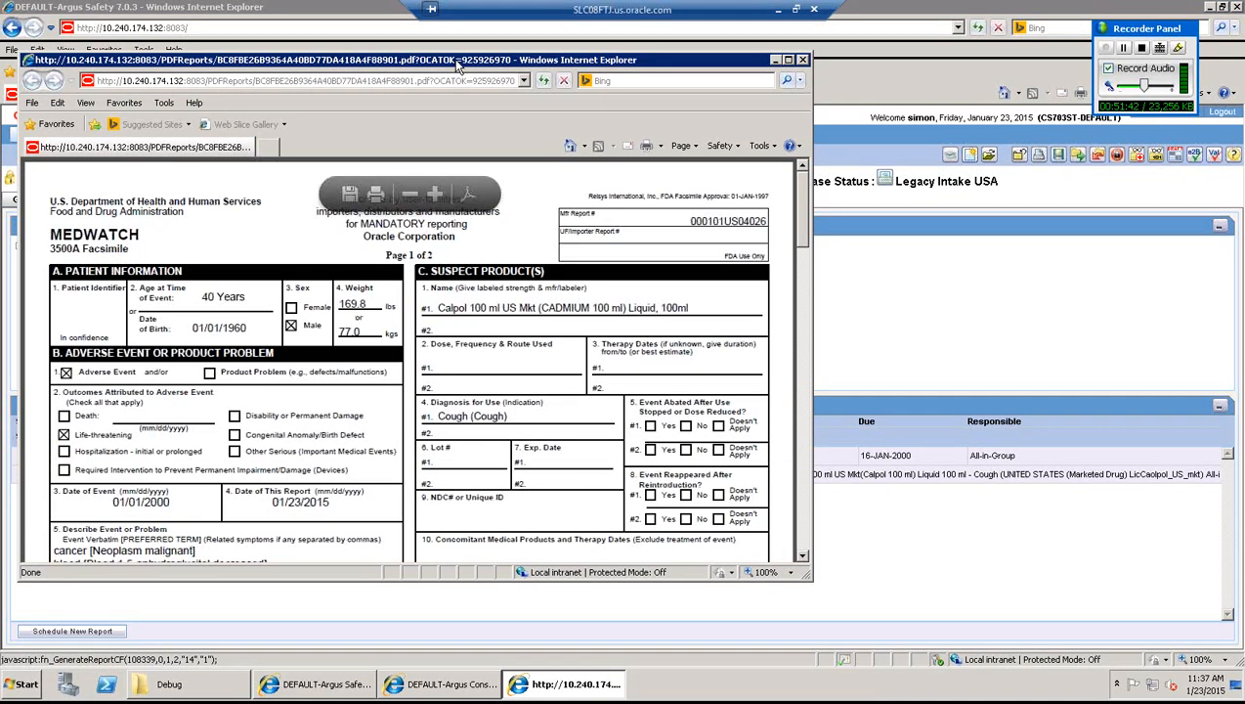
- Drag the post-lock MedWatch 3500A PDF window into view, review it, and close it
drag(533, 62, 634, 82)
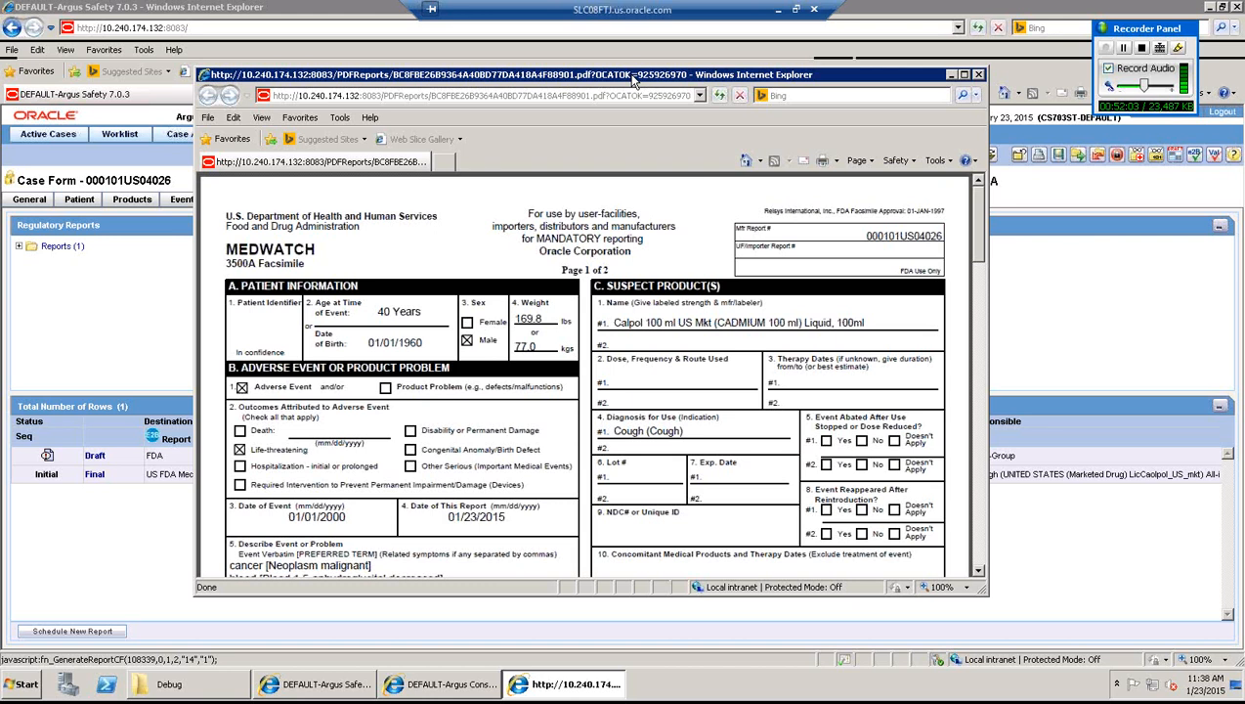
click(979, 75)
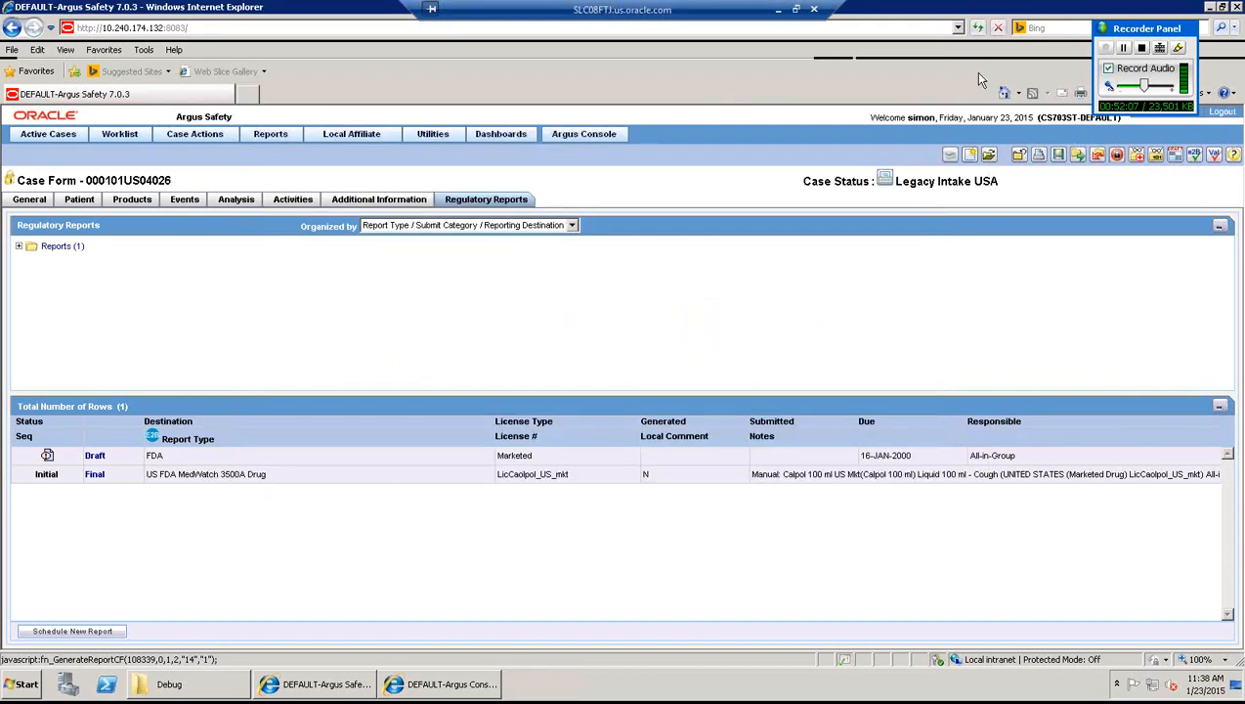
- Open and close the final MedWatch 3500A PDF, then highlight the 23-JAN-2015 11:37 generated date
click(94, 475)
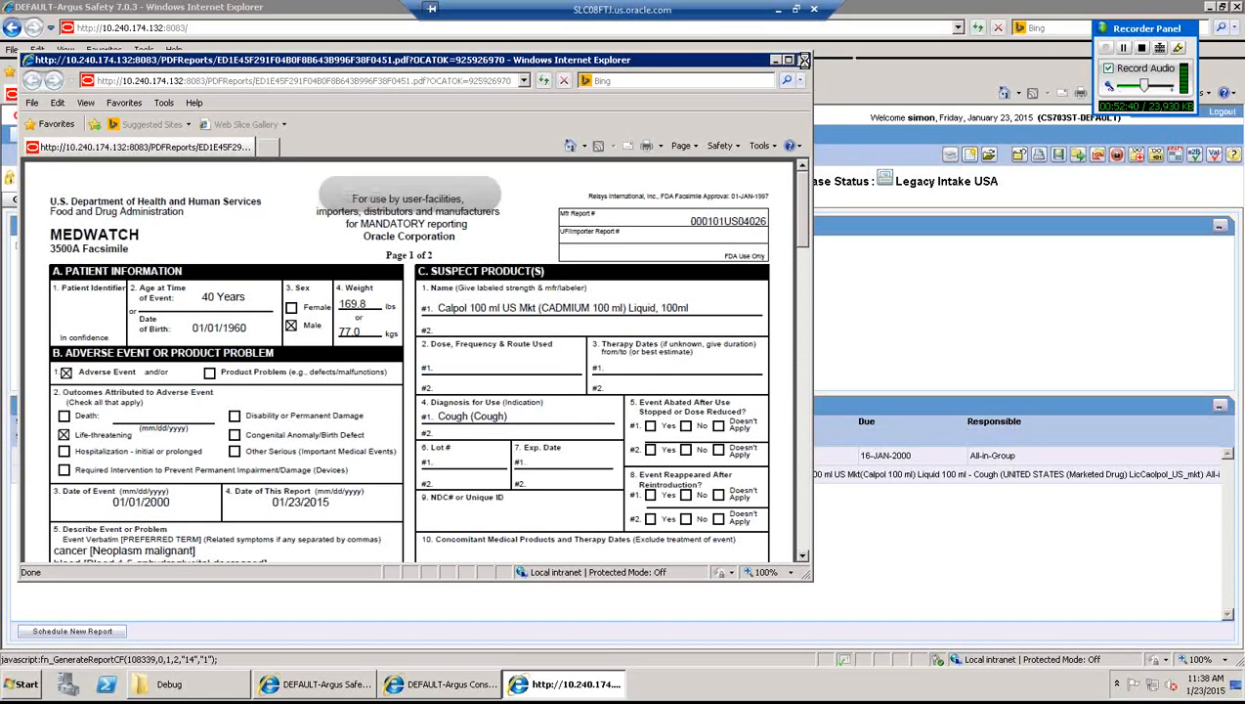
click(804, 61)
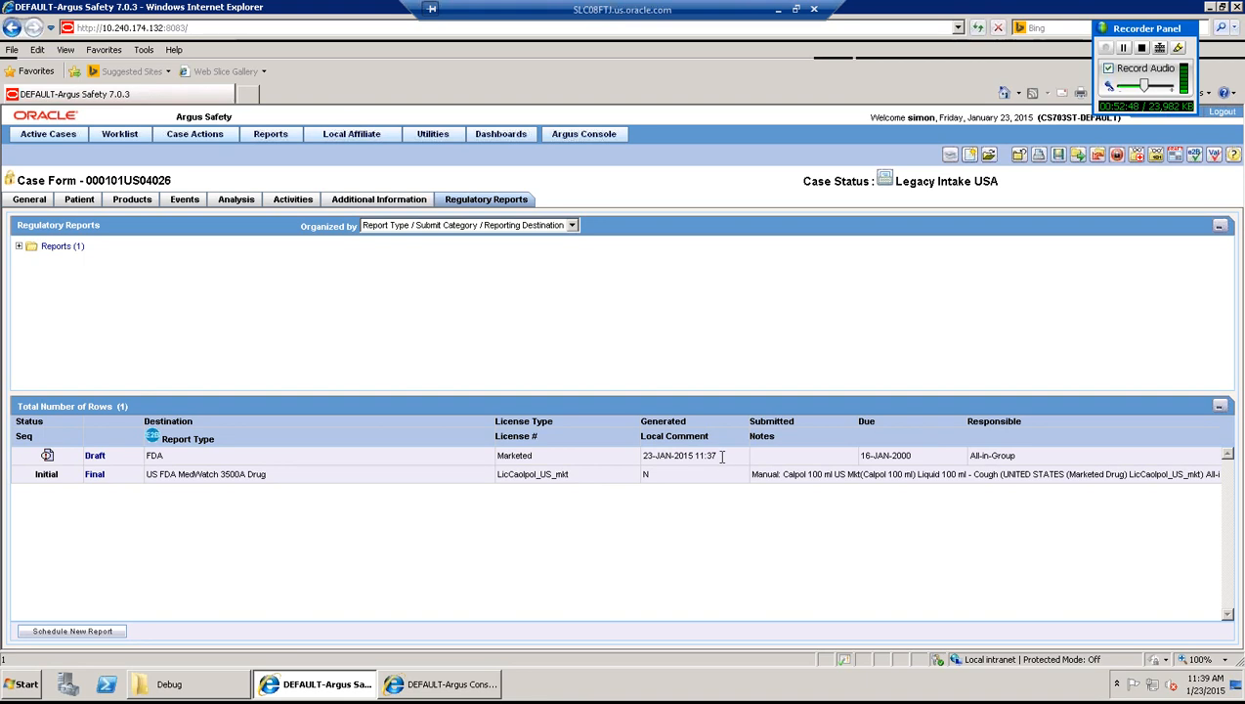
drag(721, 456, 644, 459)
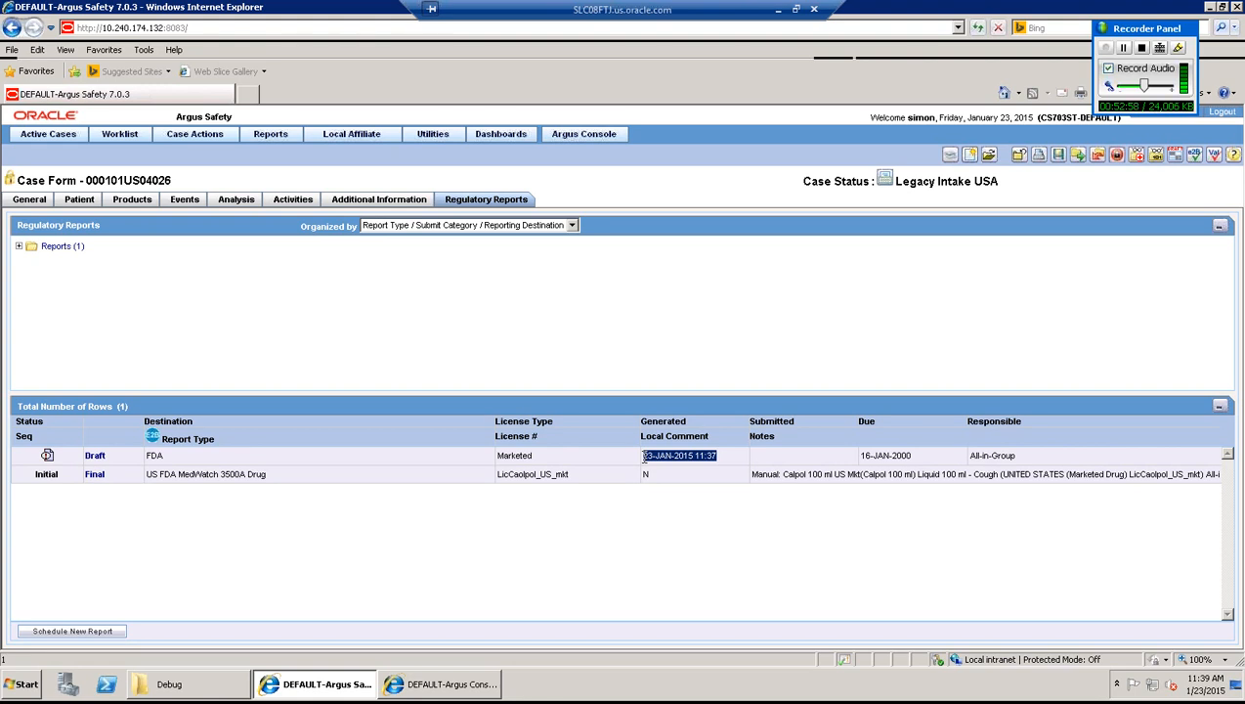
- Open the draft FDA report's View Report Details and confirm the Routing tab shows Generated
click(48, 456)
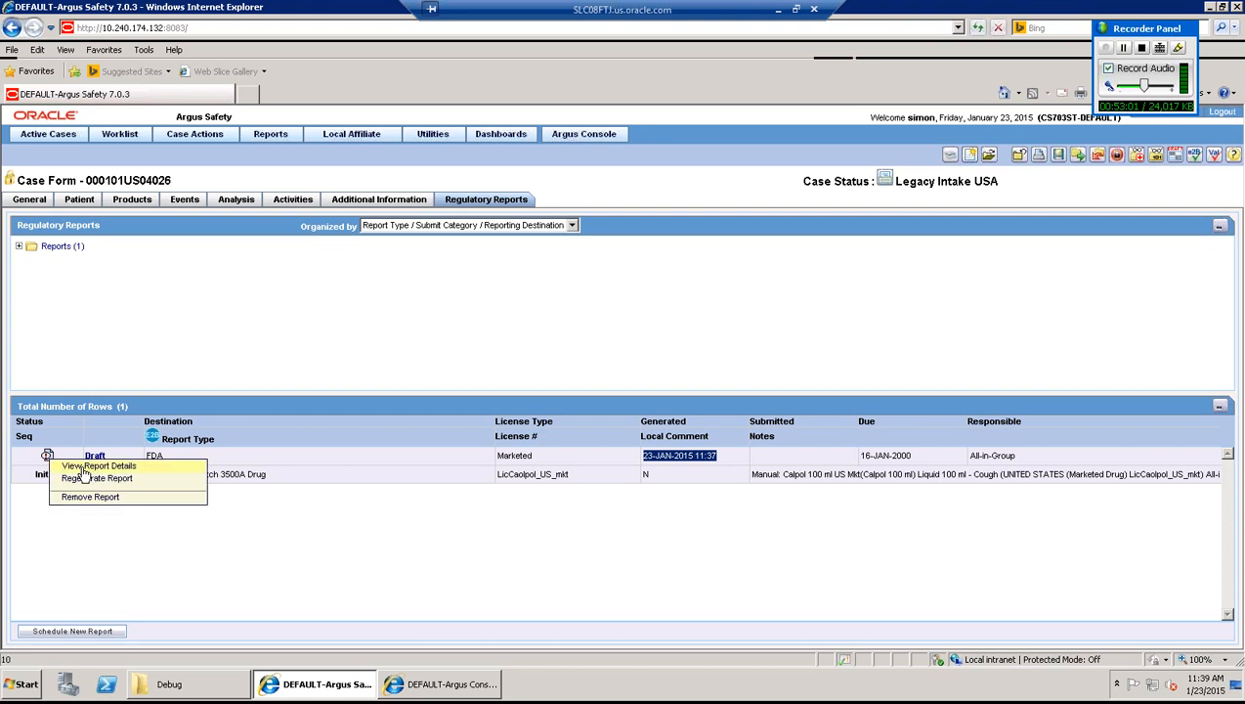
click(86, 467)
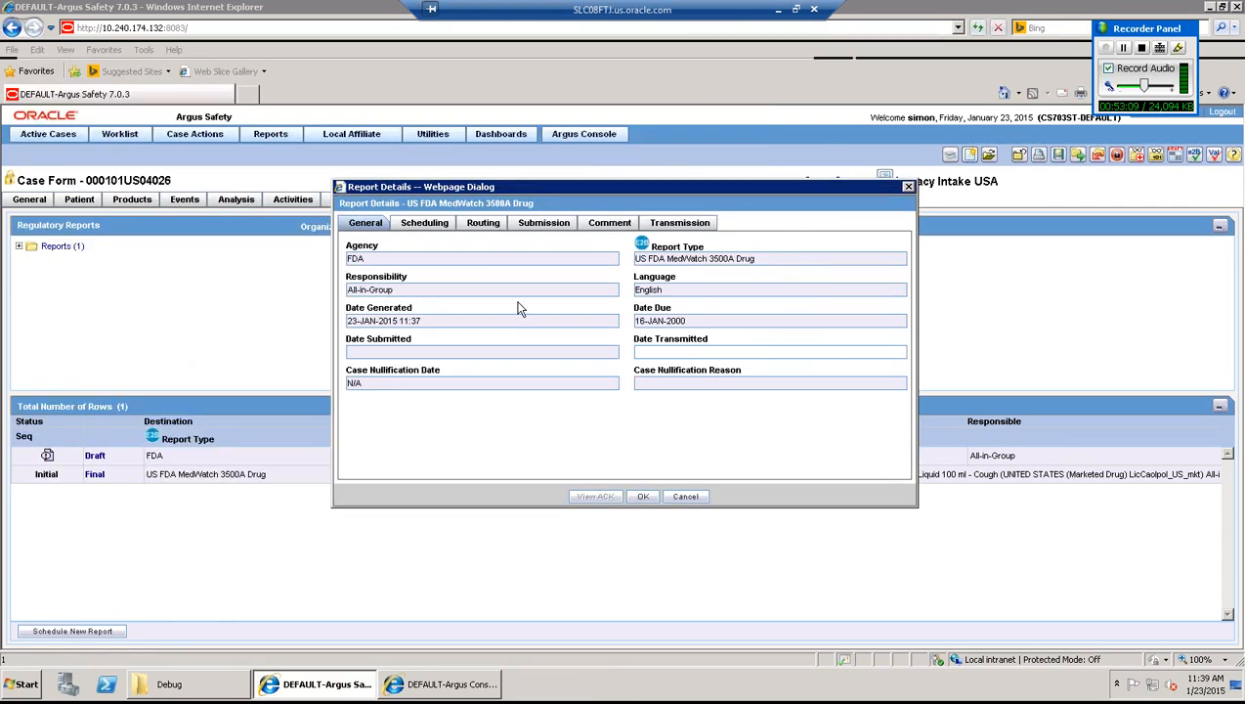
click(484, 224)
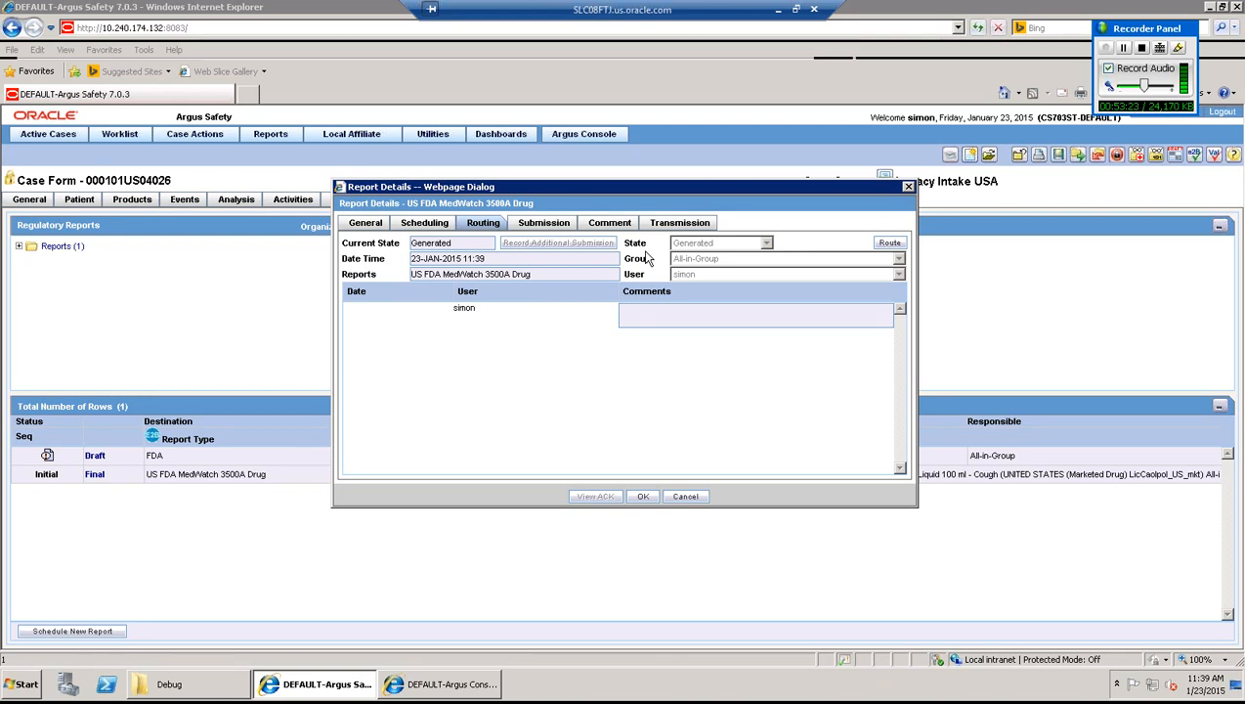
click(644, 497)
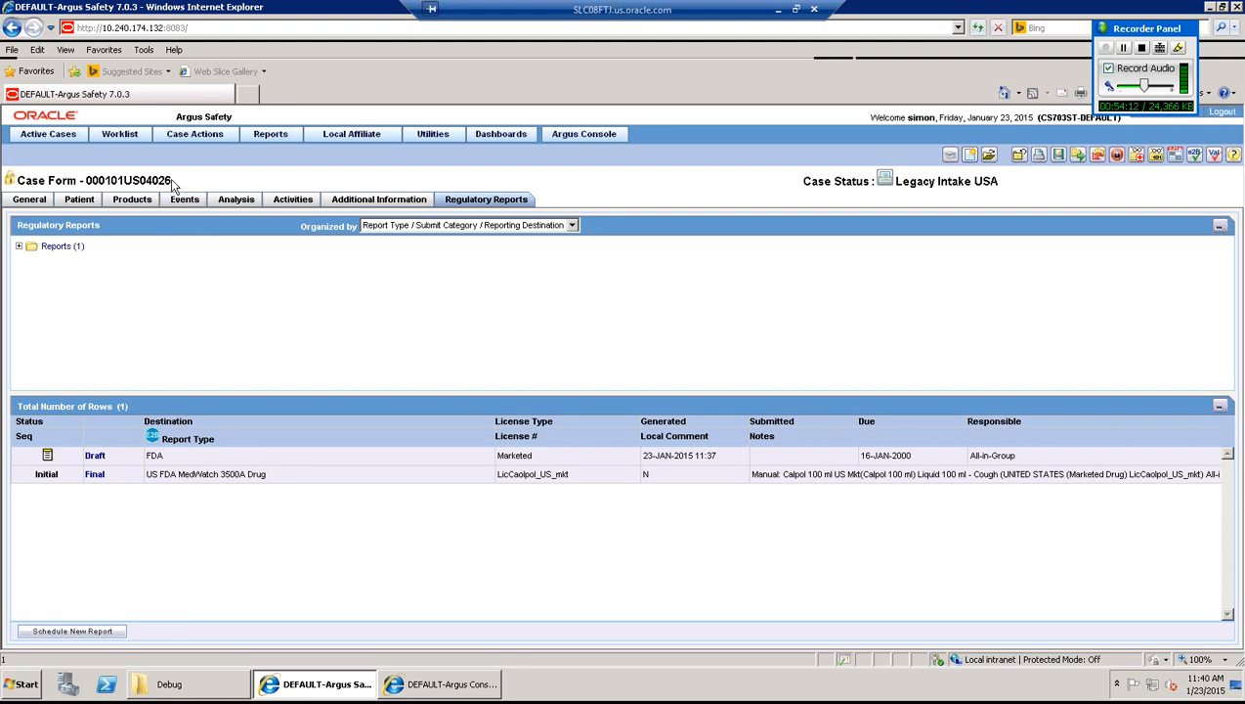
drag(170, 179, 82, 180)
key(ctrl+c)
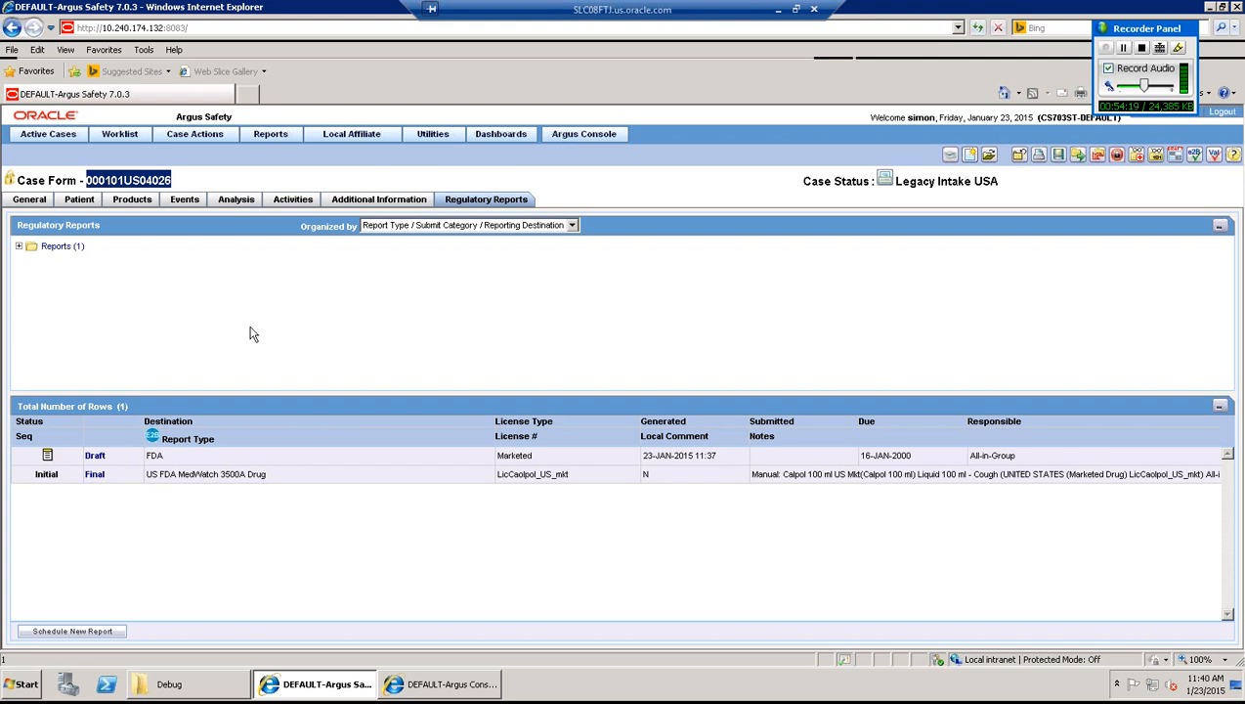
click(155, 183)
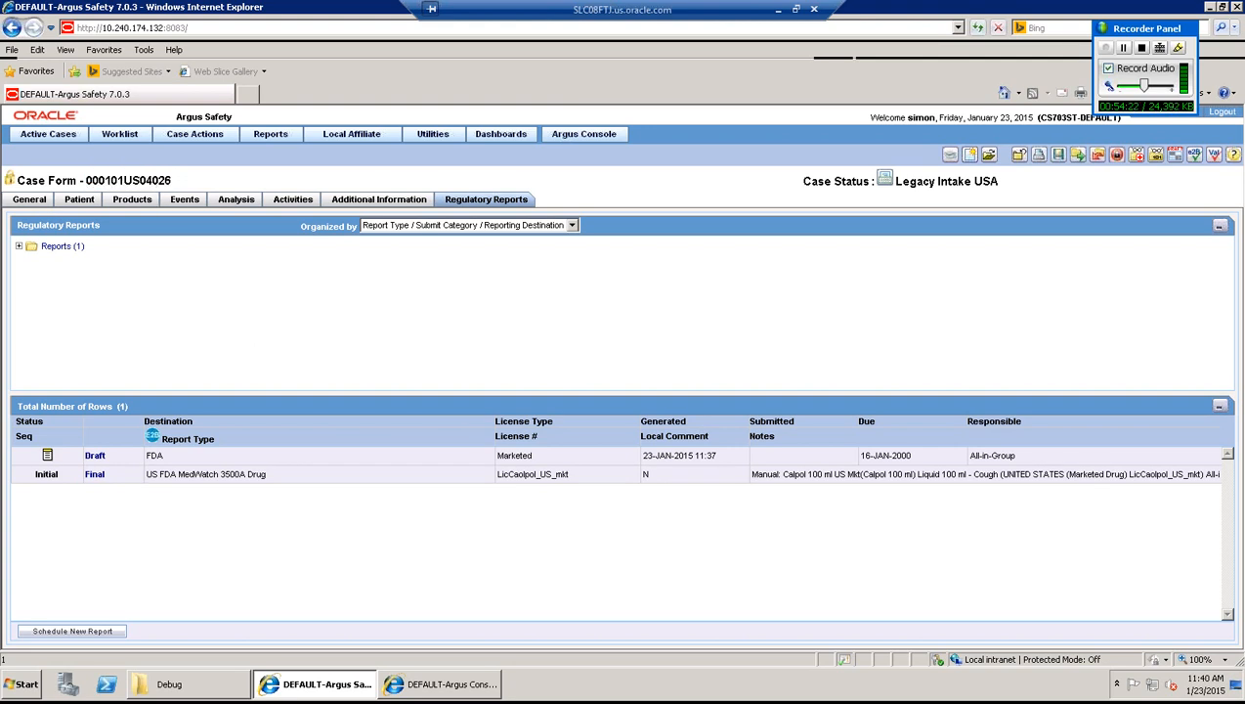
- Open Reports > Bulk Reporting and paste case 000101US04026 into Specific Case#
click(271, 137)
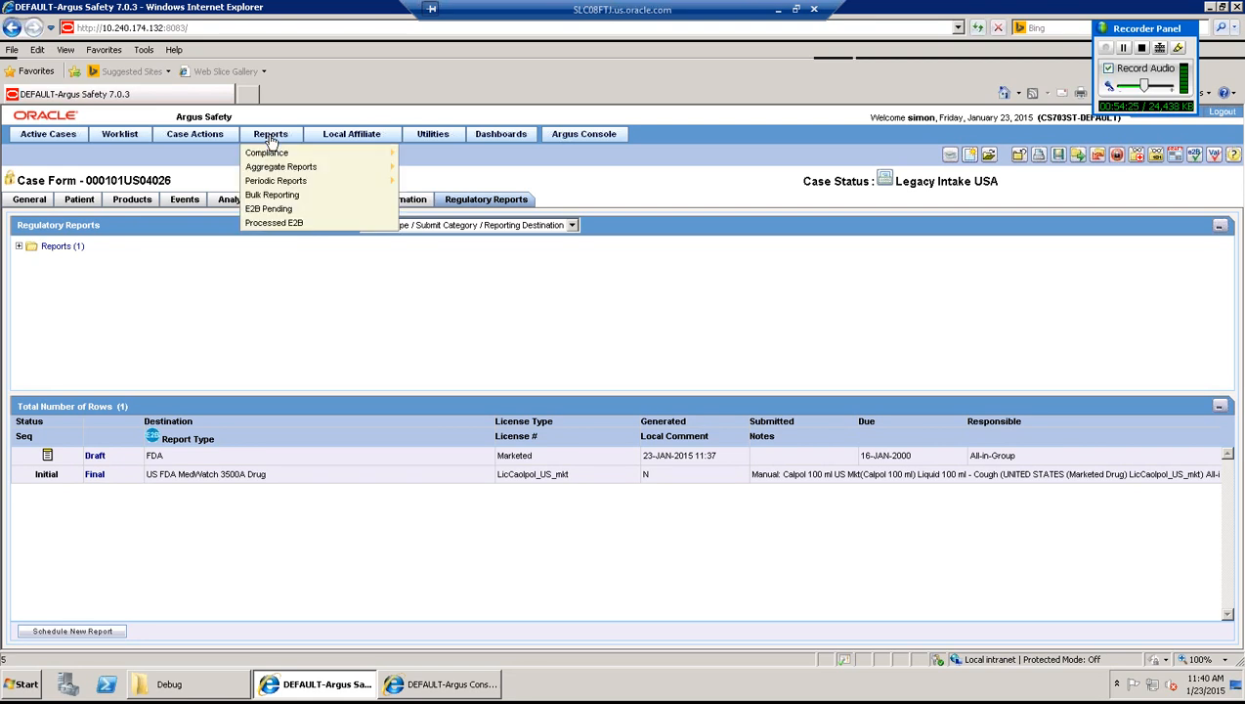
click(281, 195)
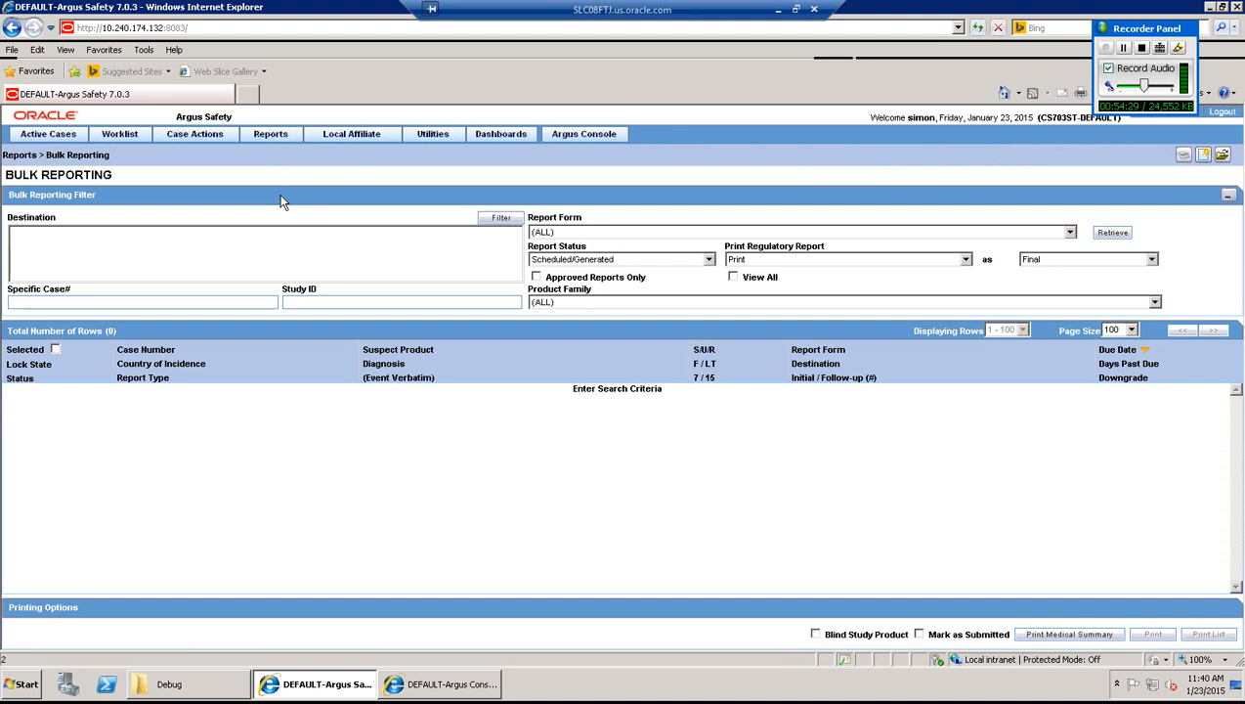
click(39, 302)
key(ctrl+v)
- Set Print Regulatory Report to Transmit, retrieve the case's reports, and tick the FDA report row
click(786, 262)
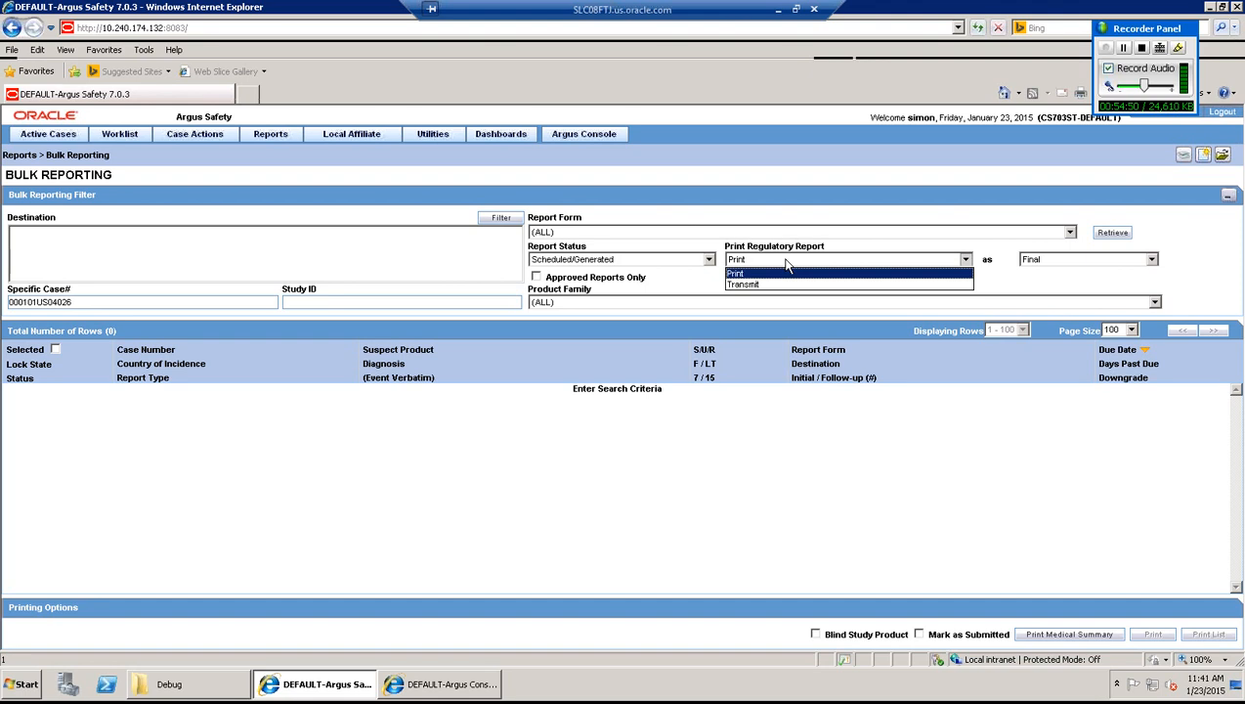
click(772, 284)
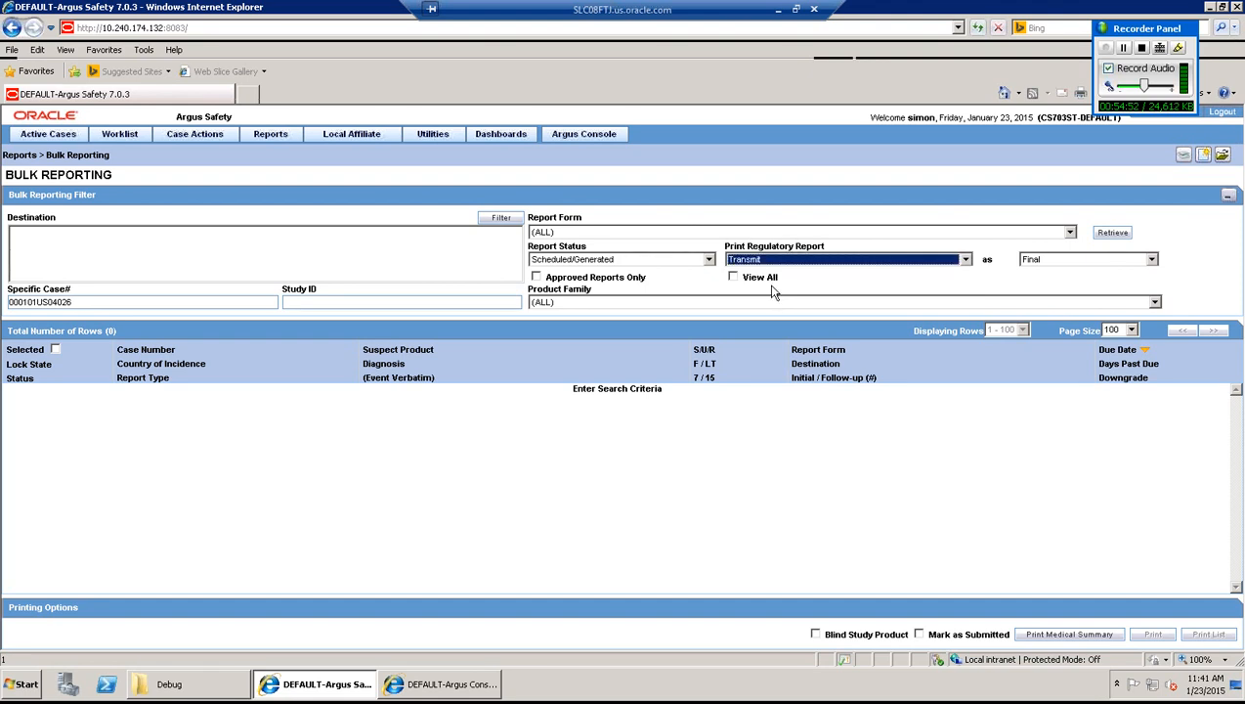
click(801, 393)
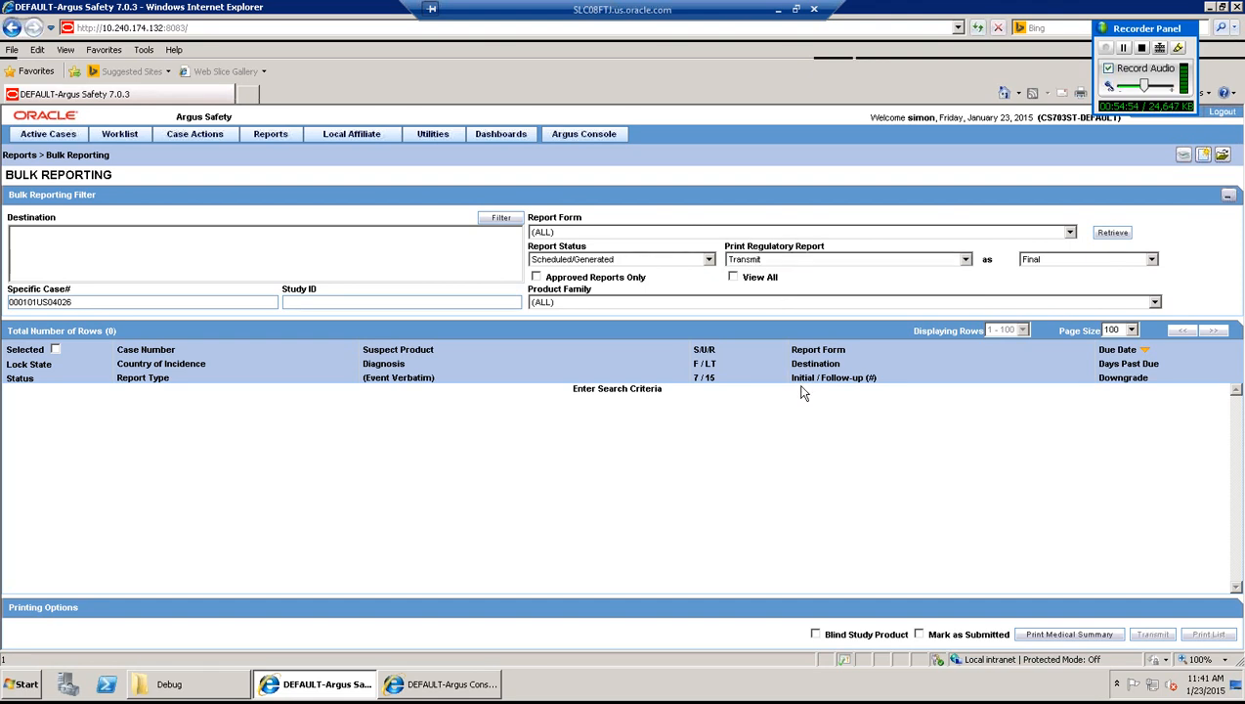
click(1112, 235)
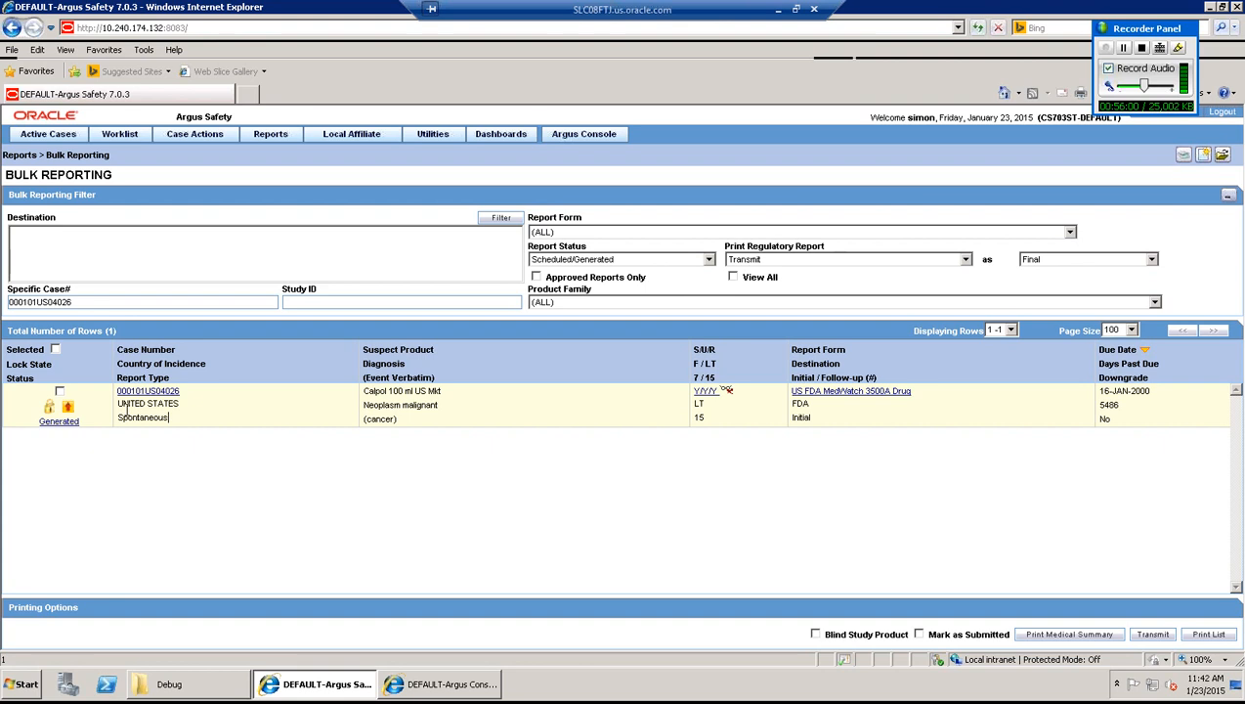
click(59, 391)
- Transmit the report, answering No to Mark as Submitted, with comment 'Transmission comment will appear in the subject line of the email'
click(1152, 635)
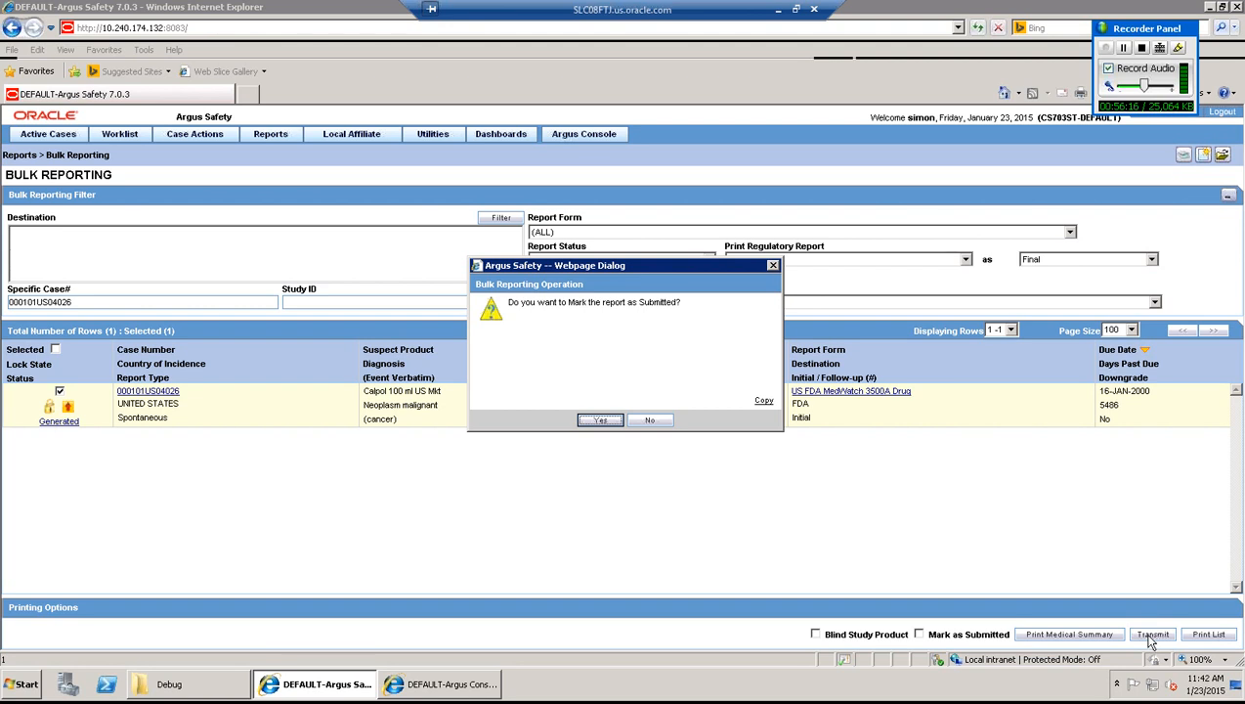
click(651, 421)
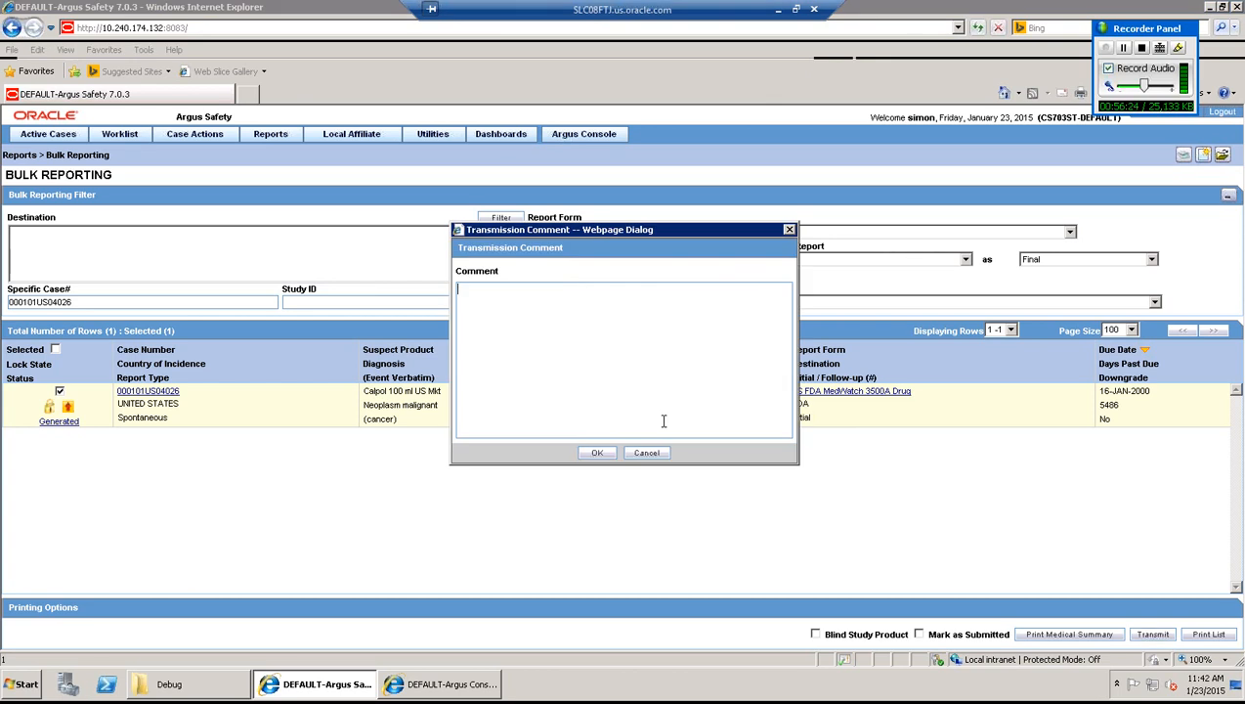
text(Transmission comment will appear in the subj)
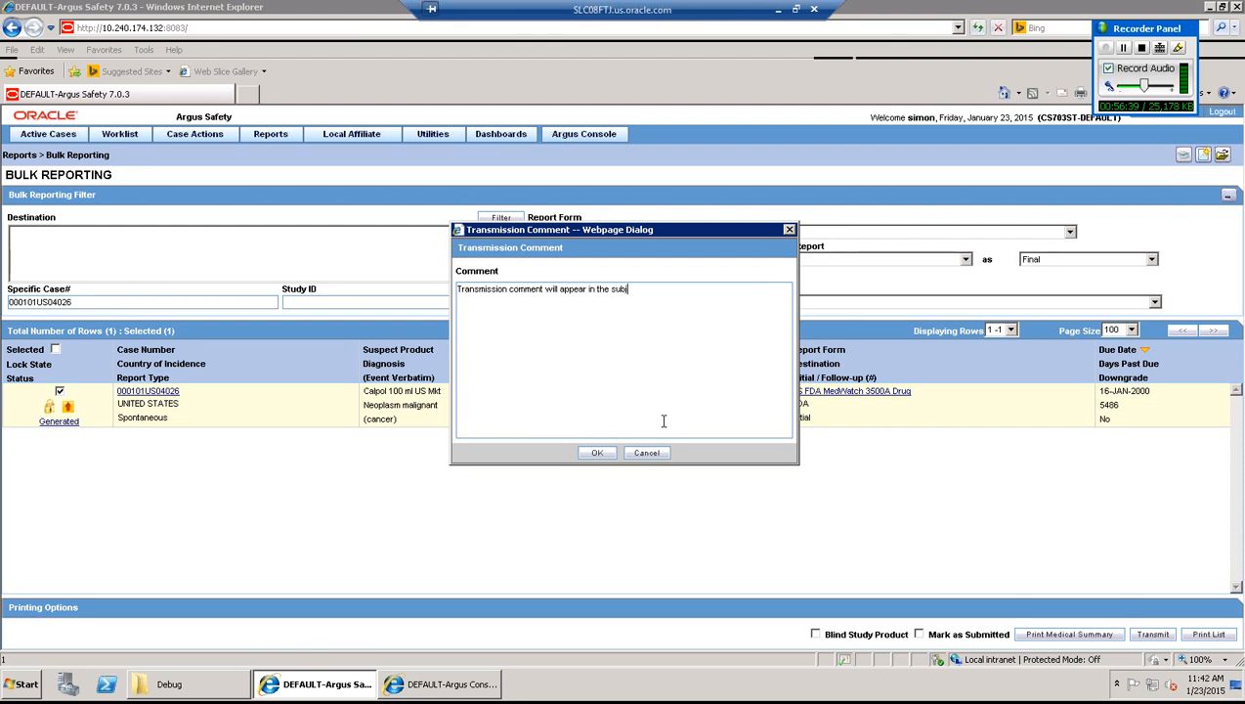
text(ect In)
key(BackSpace)
text(ine of the email)
click(597, 454)
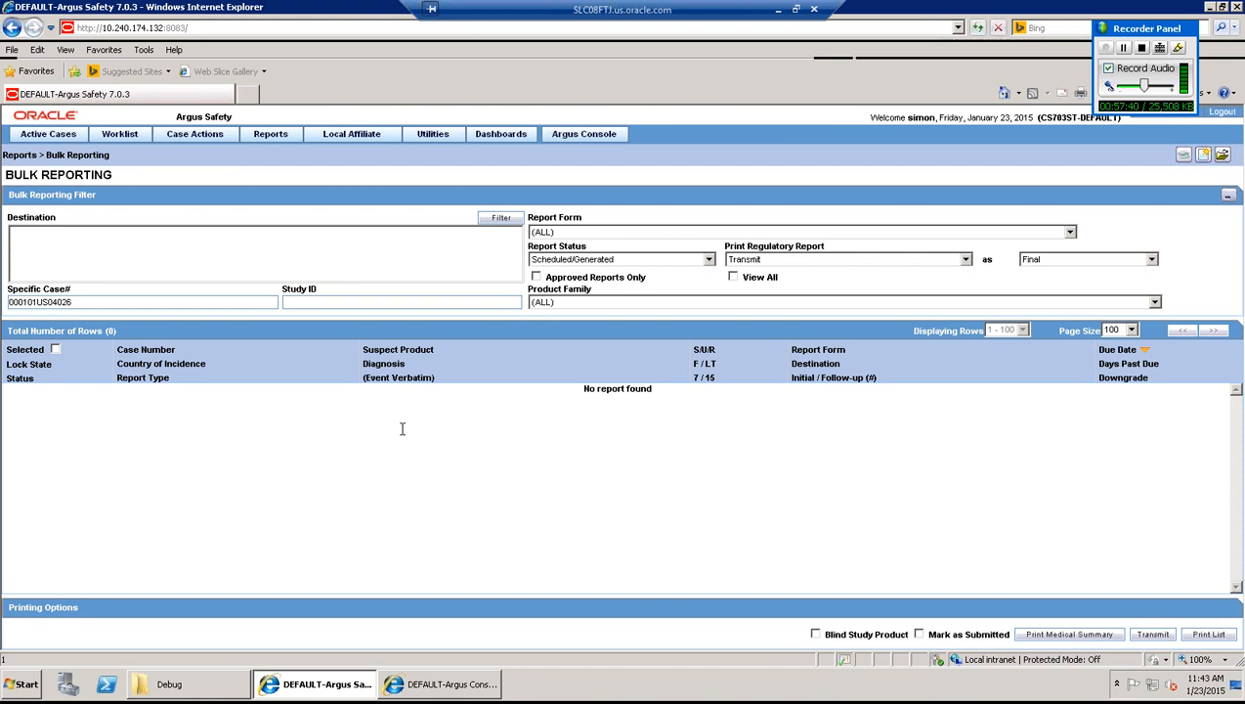
- Once the transmission completes and no report remains, open the Worklist menu
click(117, 136)
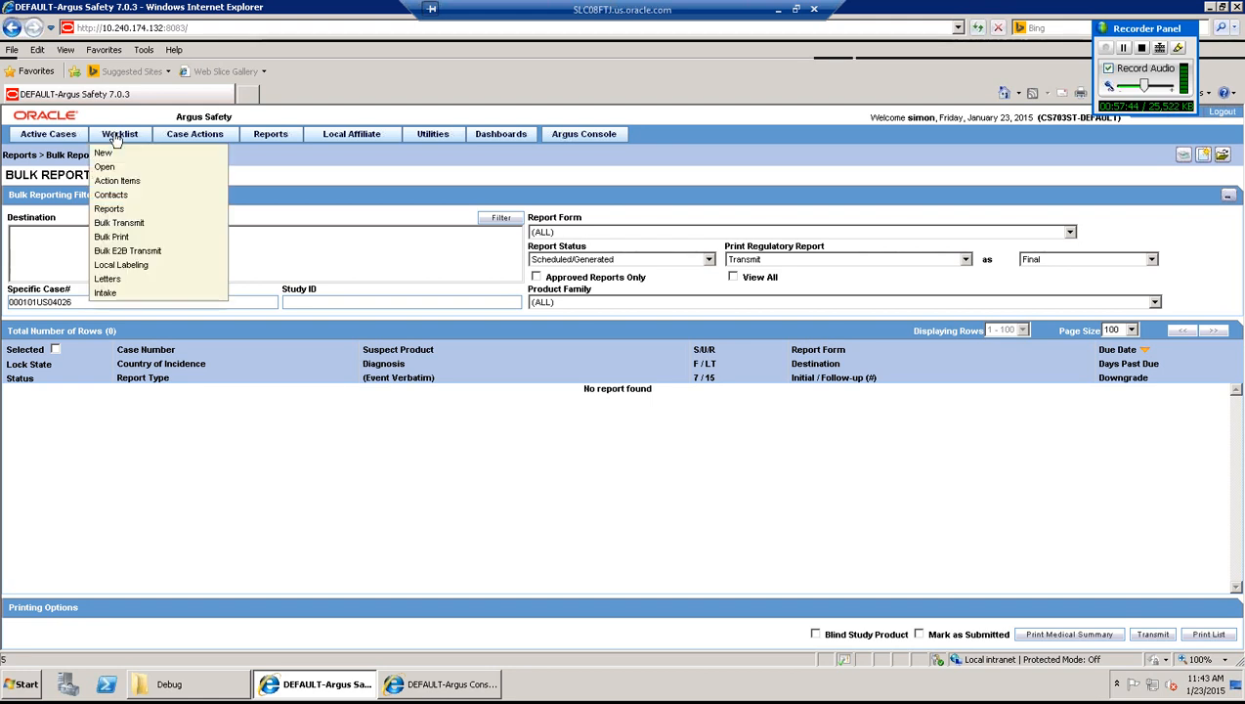
- Open the Bulk Transmit worklist showing case 000101US04026's pending MedWatch 3500A report to FDA
click(127, 224)
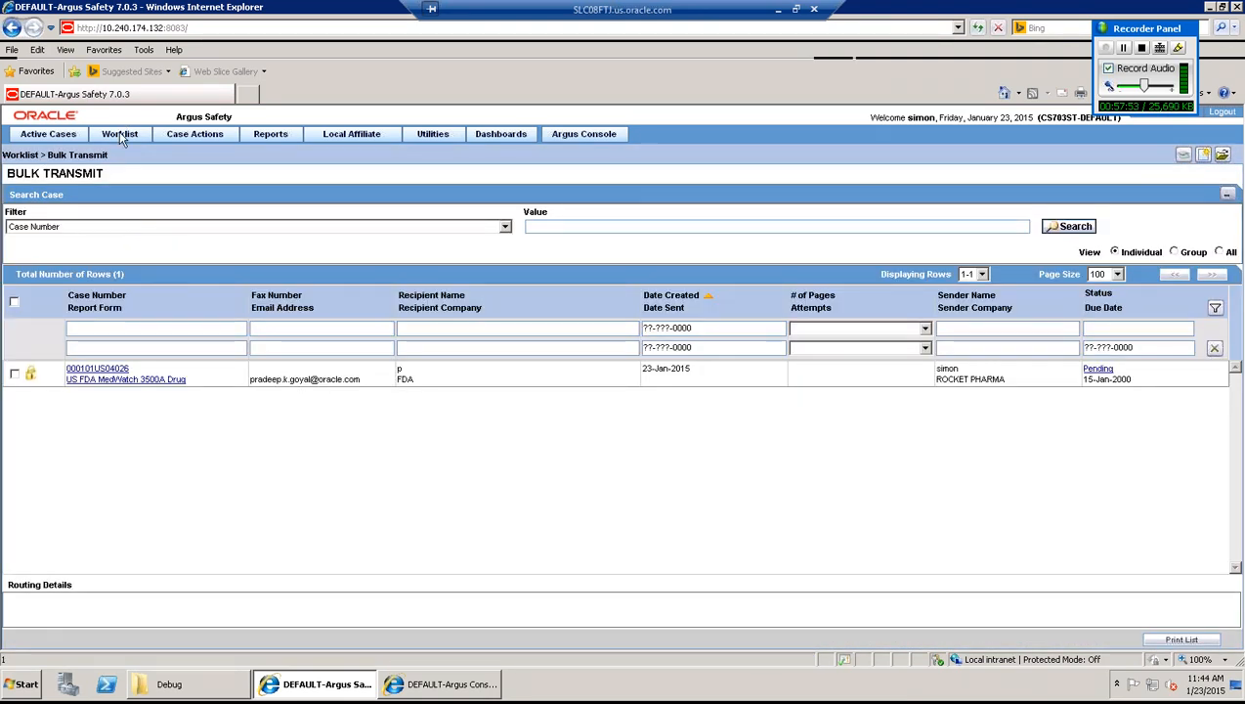
mouse_move(121, 138)
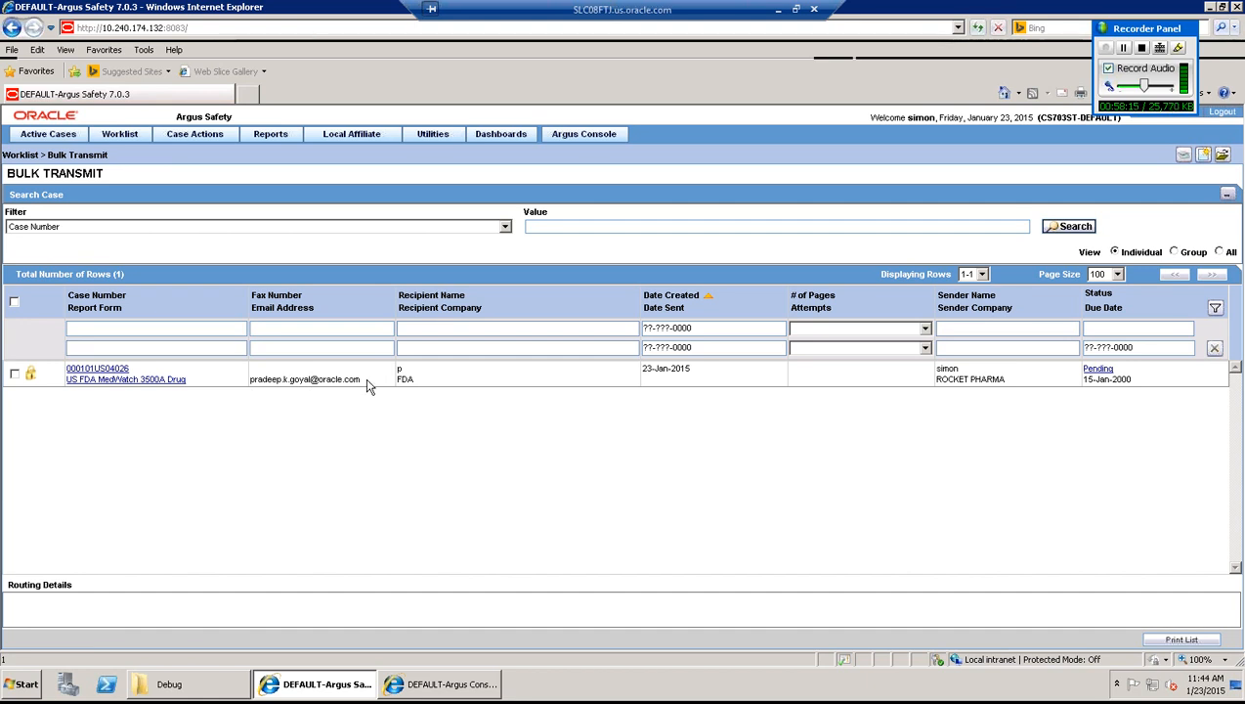
- Select the pending report's recipient e-mail address, then switch to the DEFAULT-Argus Console window
double_click(252, 383)
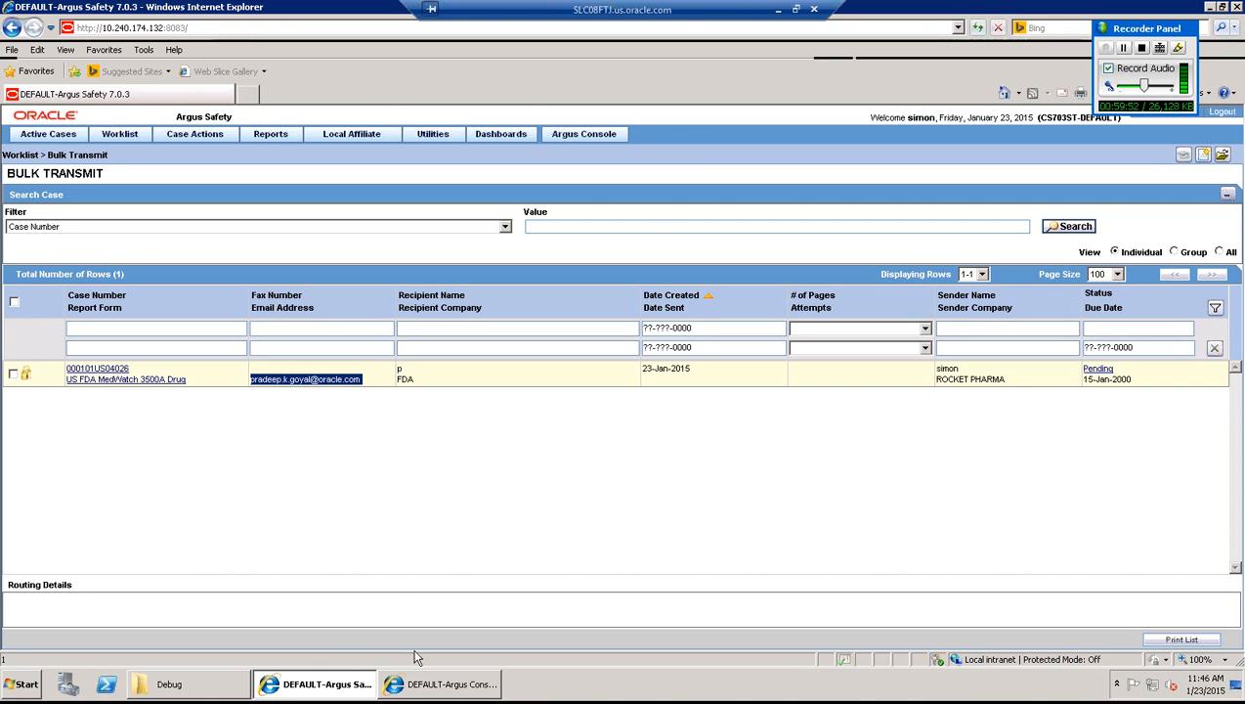
click(426, 690)
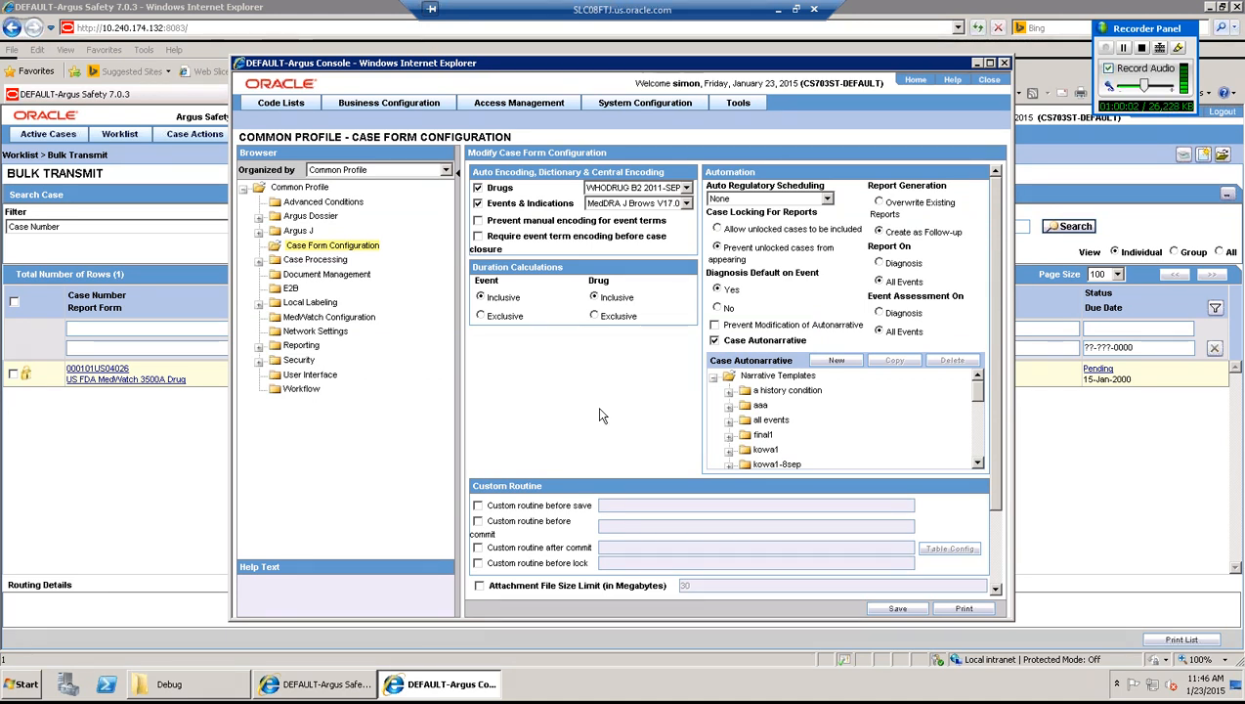
- Go to Access Management > Argus > Users to list the 205 Argus users
mouse_move(545, 107)
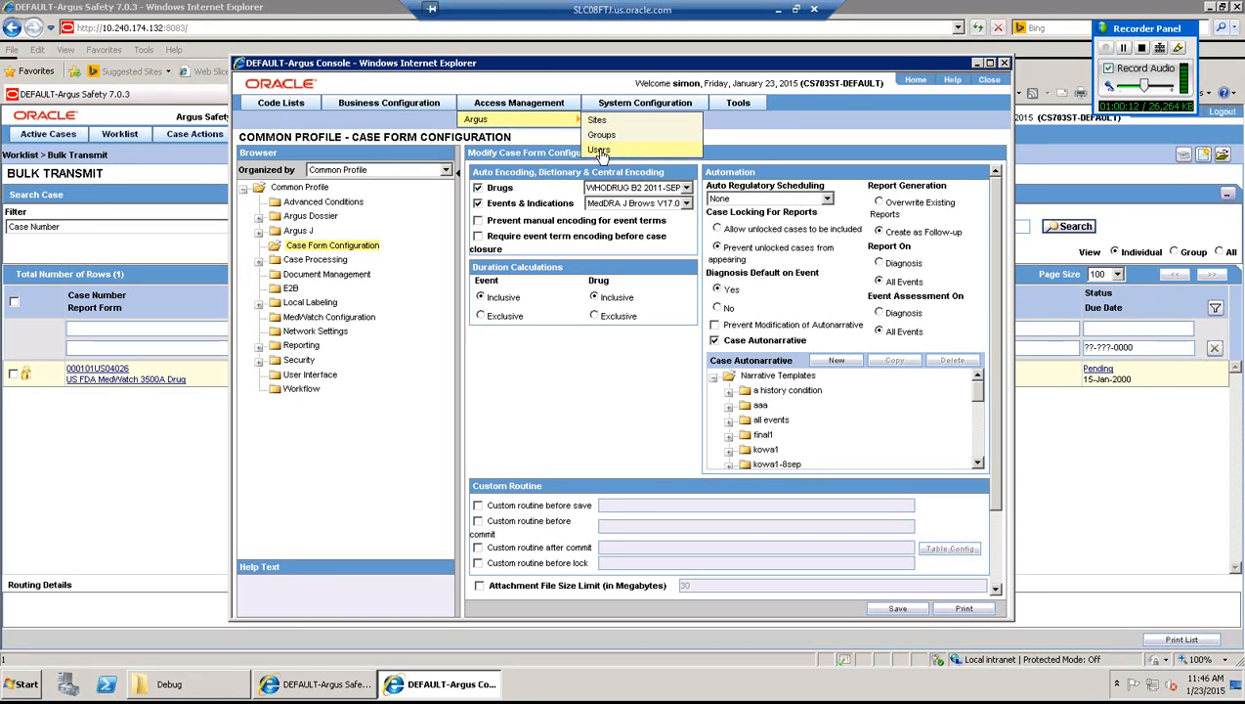
click(599, 151)
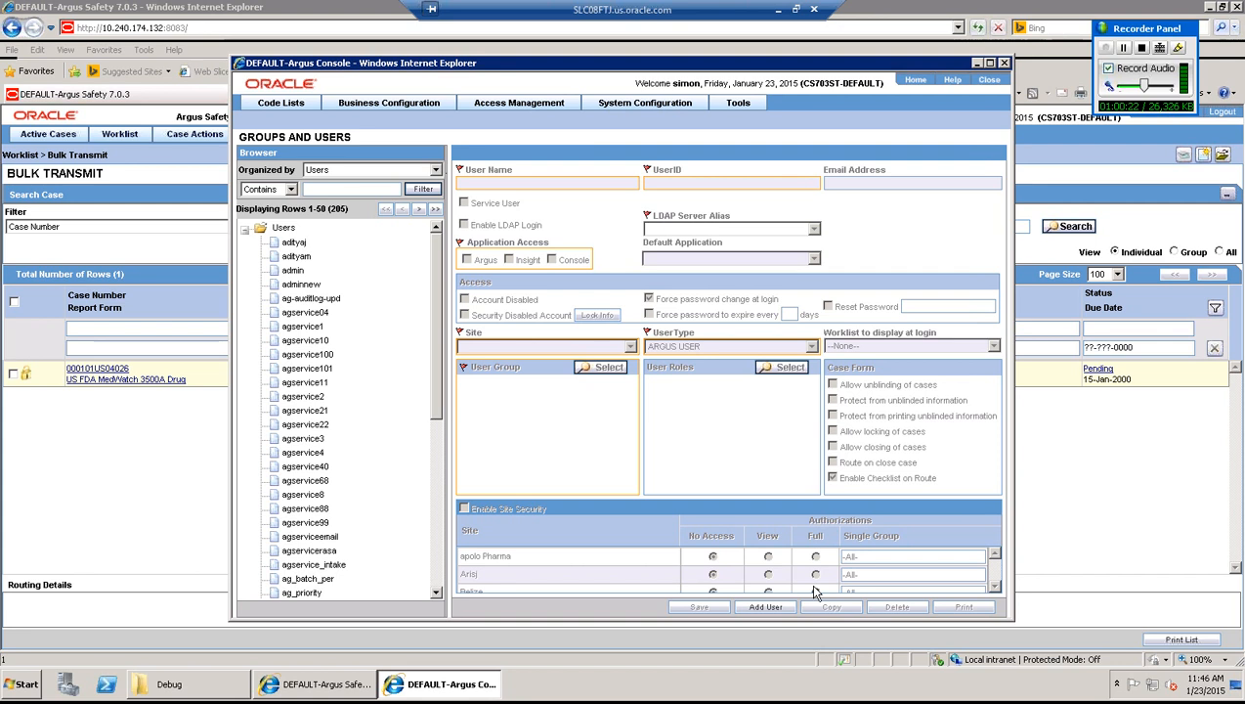
- Add user service100 with UserID service100, the user's e-mail address, and Service User ticked
click(766, 607)
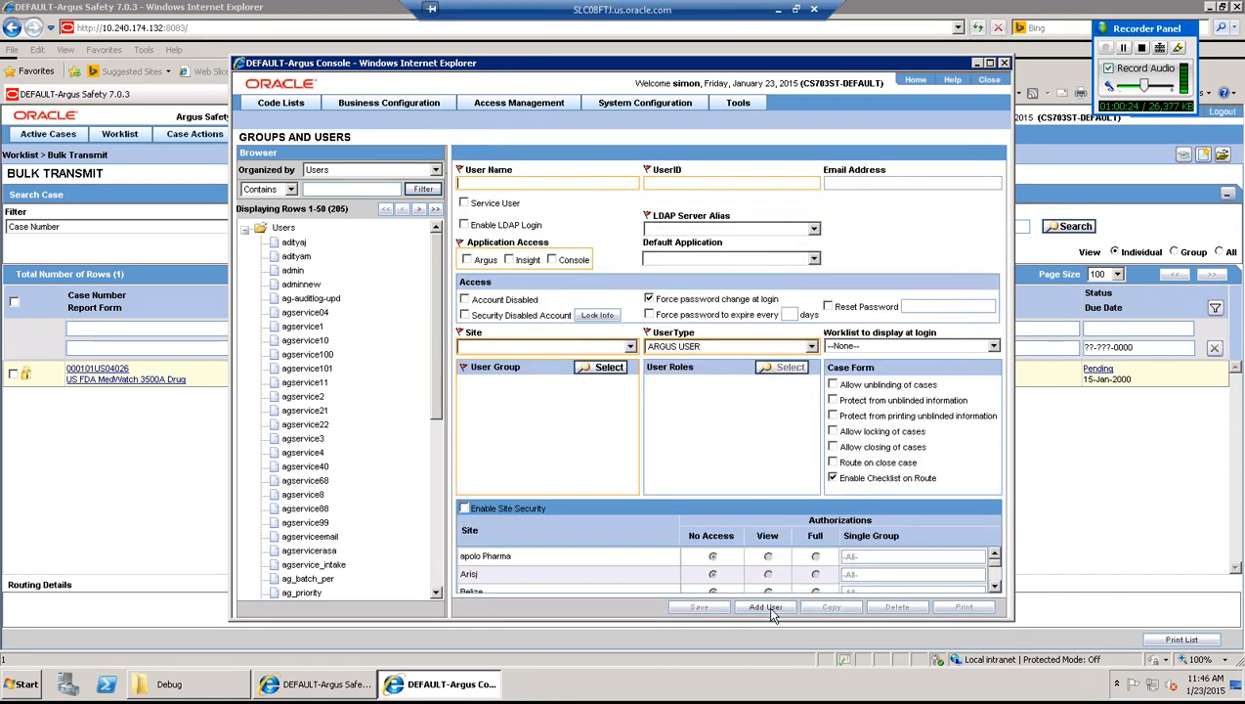
text(su)
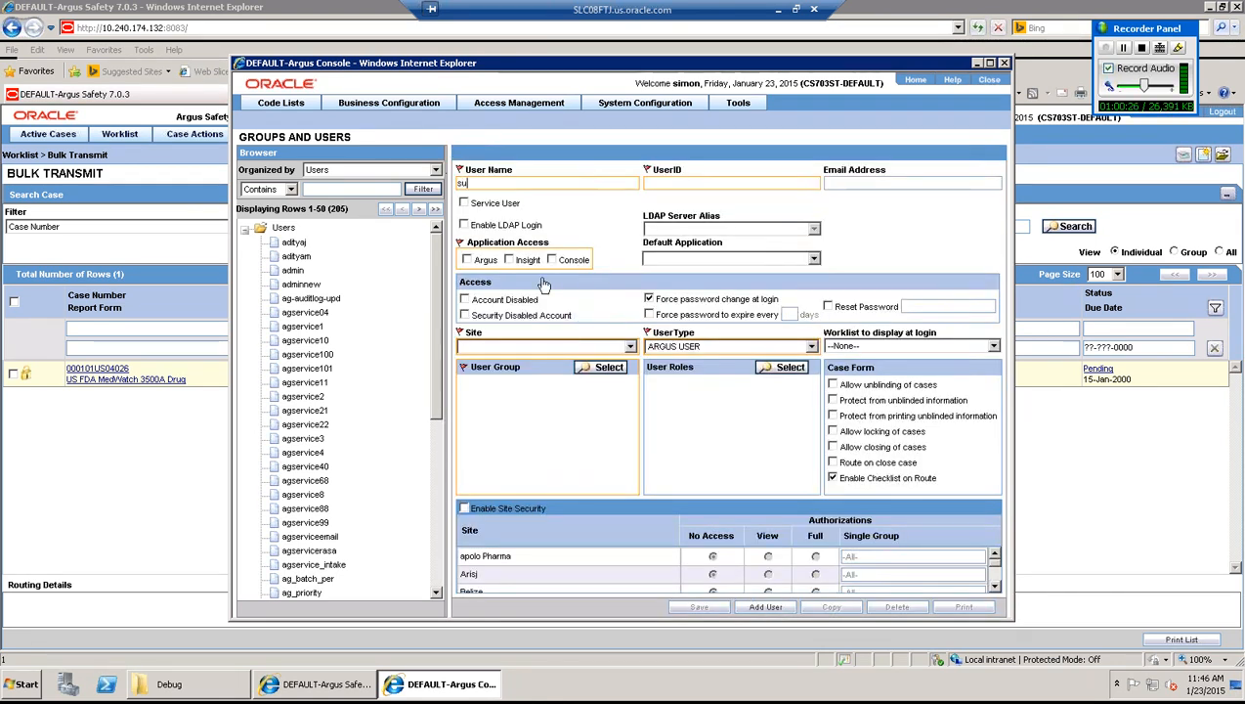
key(BackSpace)
text(d)
text(r)
key(BackSpace)
key(BackSpace)
text(ervice)
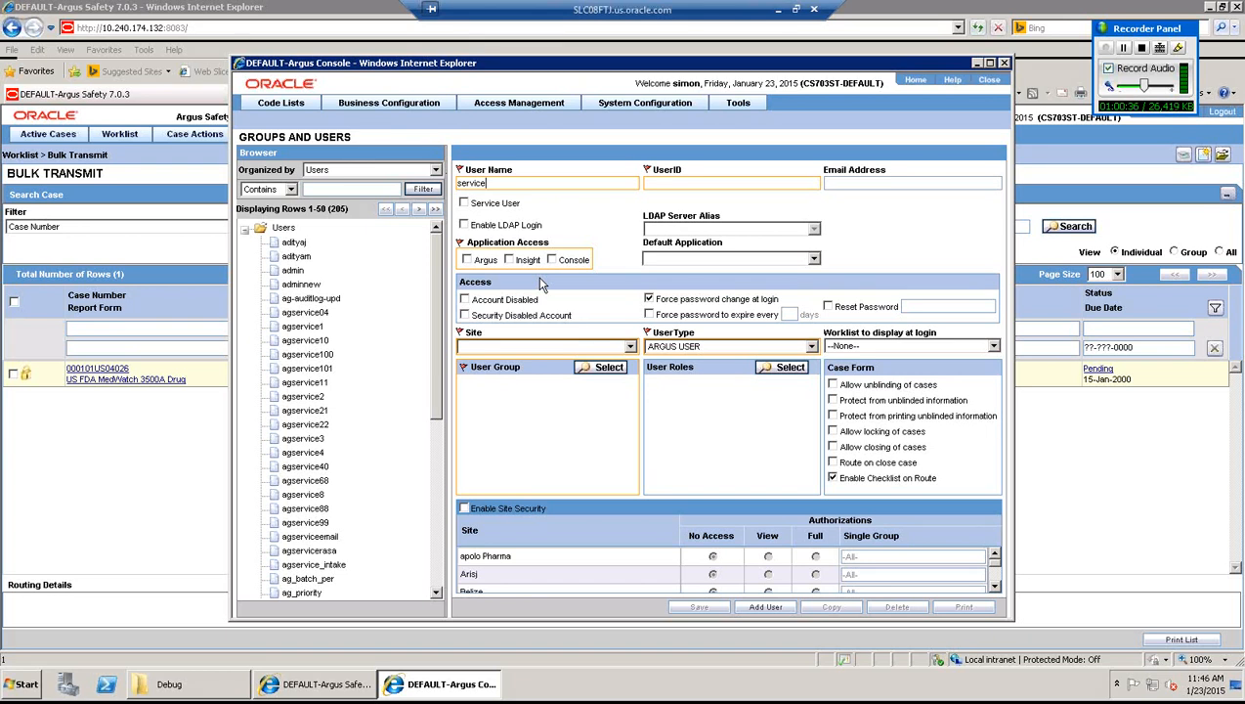
text(100)
key(Tab)
text(service100)
key(Tab)
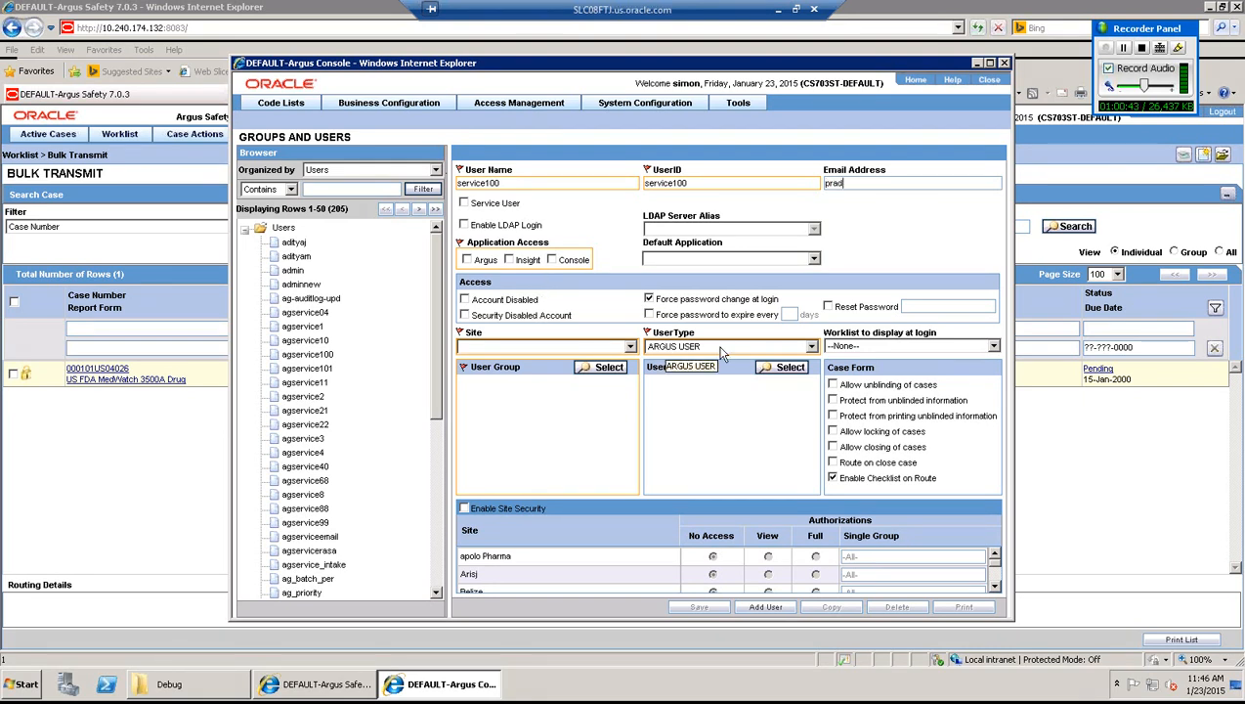
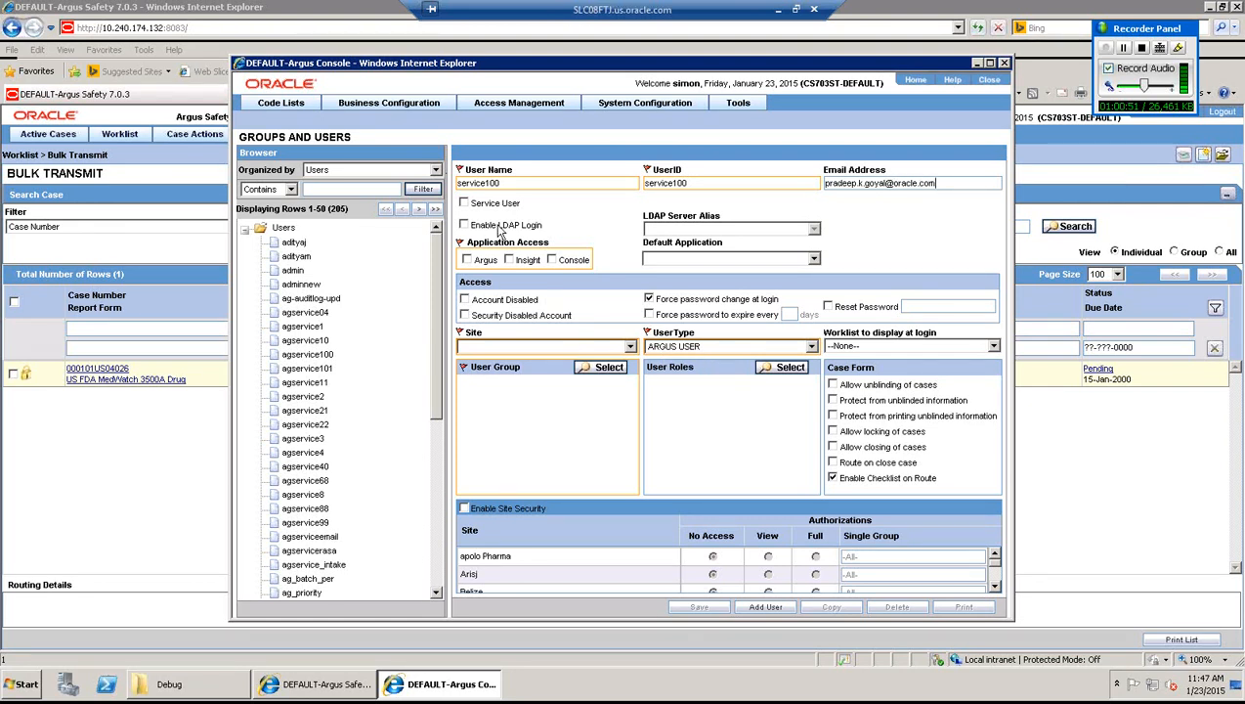
click(465, 202)
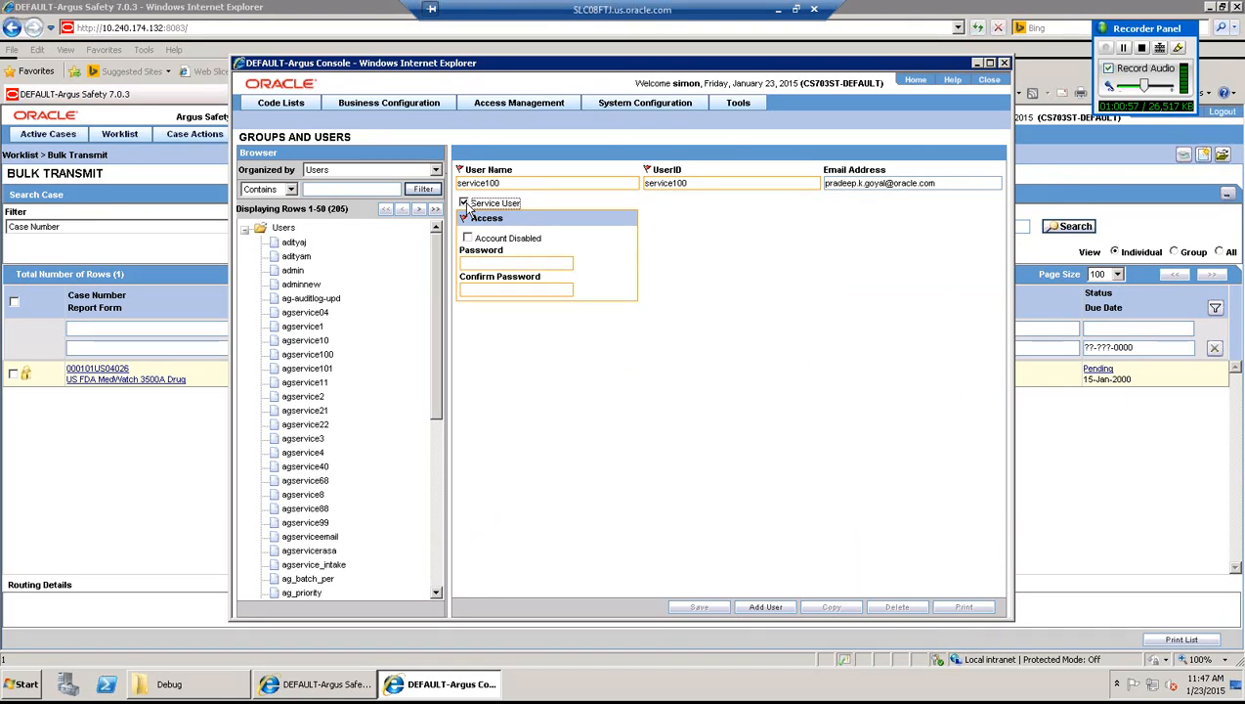
- Enter and confirm the service100 account password, save the user, and dismiss the confirmation
click(482, 264)
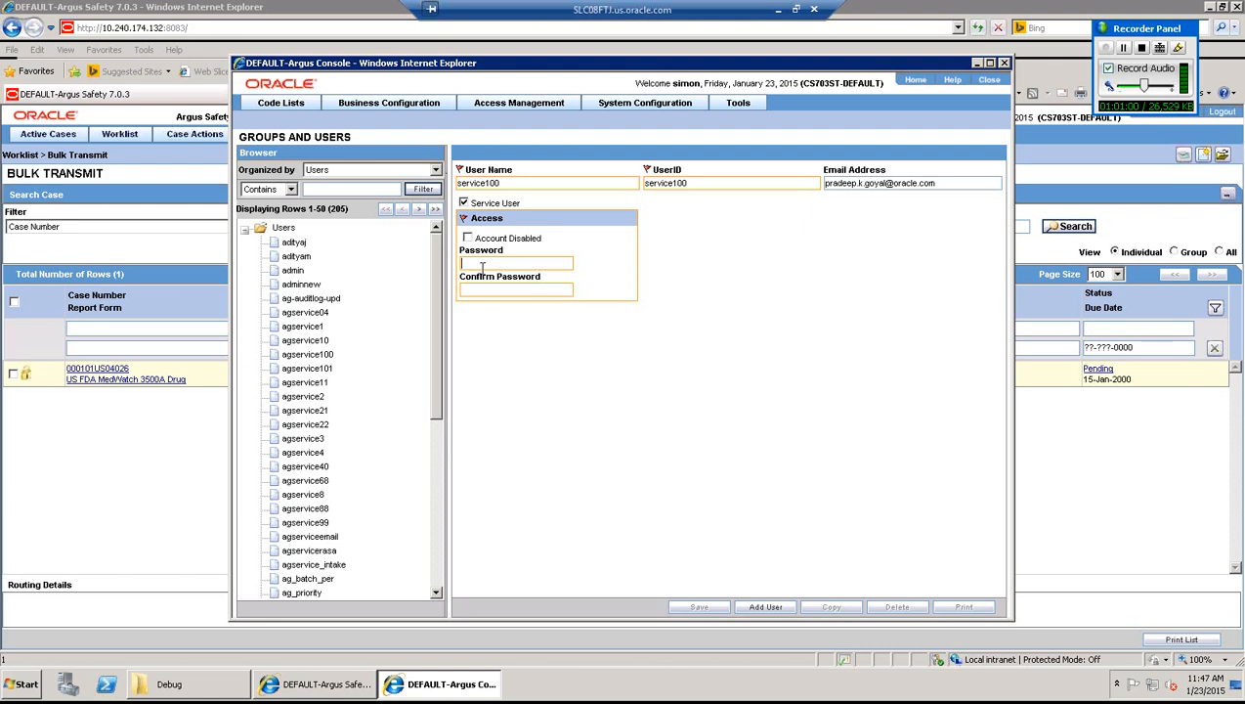
text(*****)
text(*****)
key(Tab)
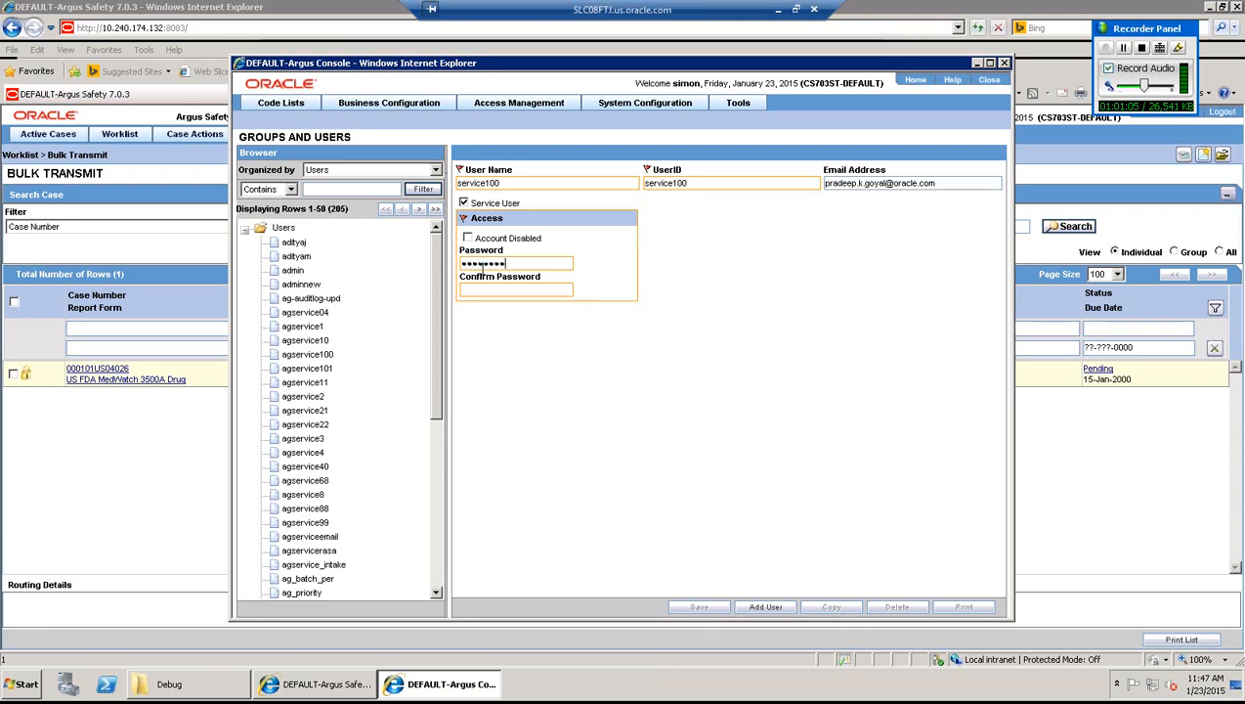
text(*****)
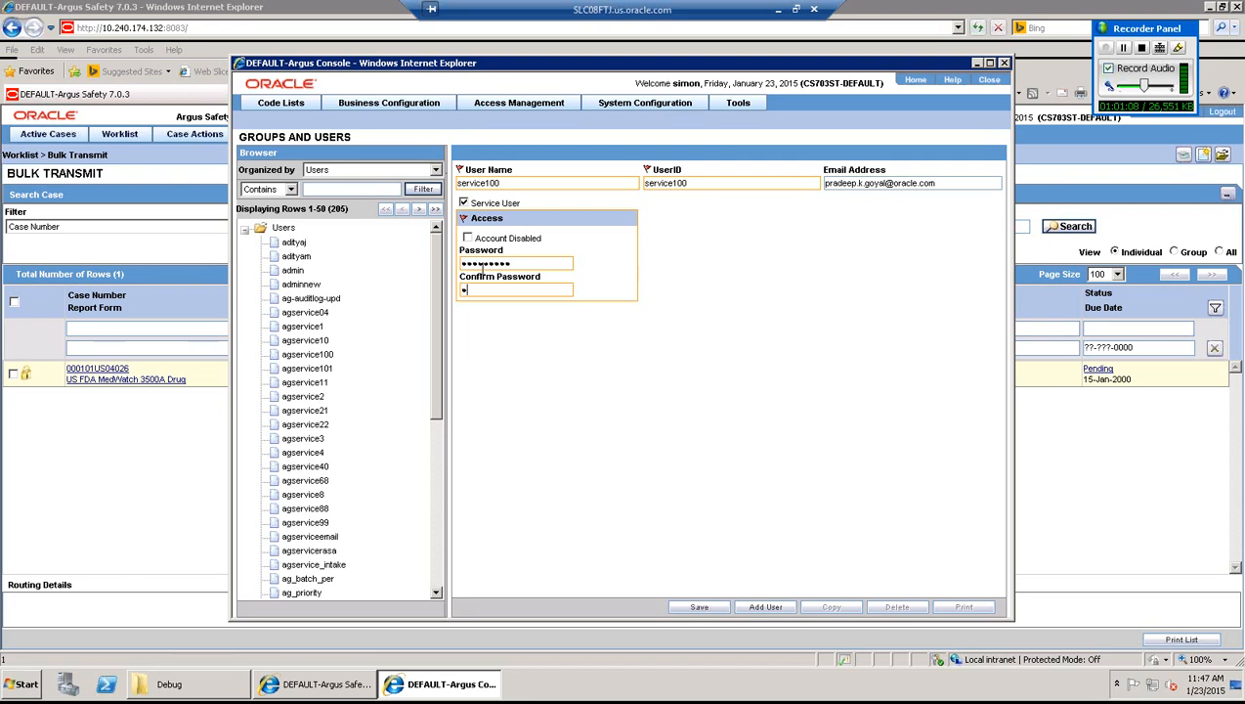
text(*****)
click(702, 607)
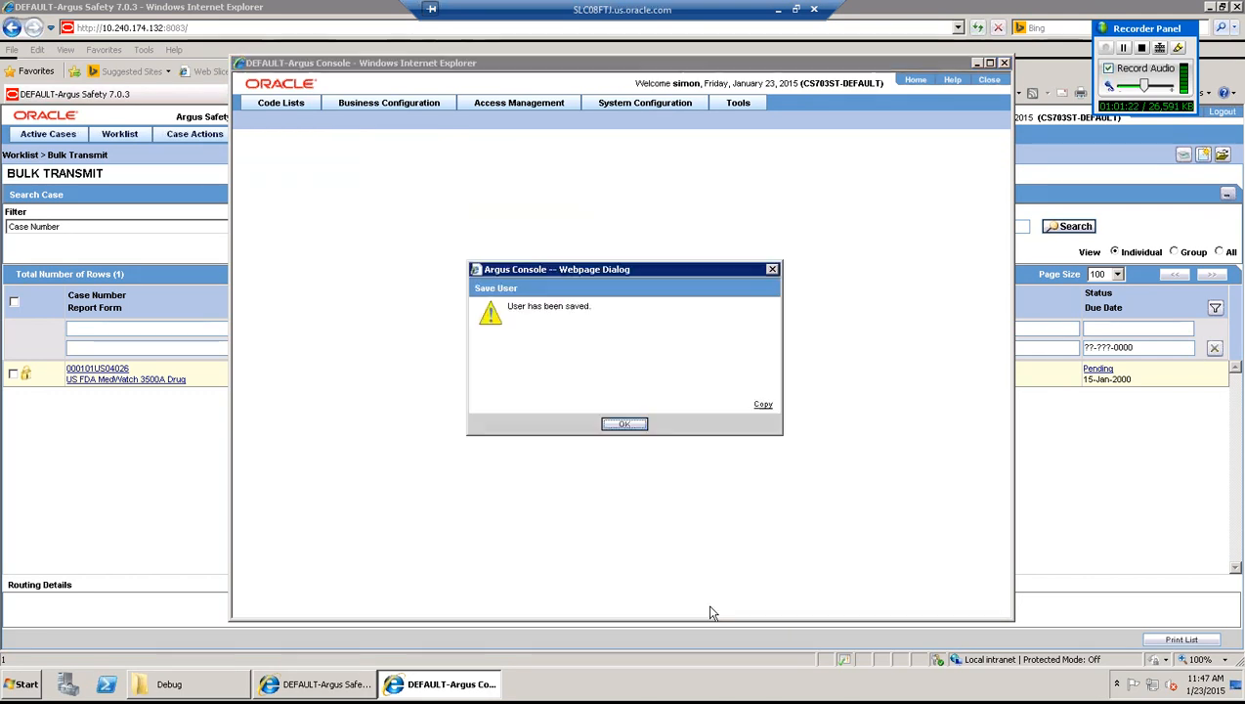
click(626, 425)
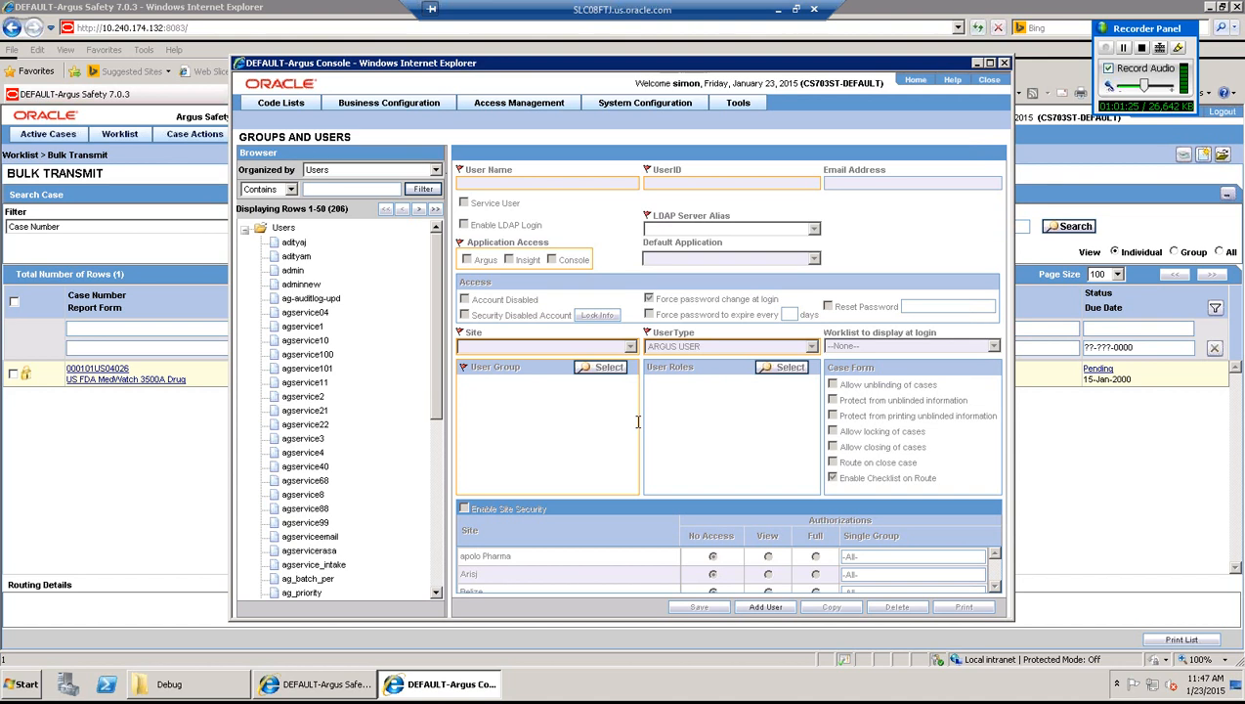
- Restore the Terminals session on 10.244.73.231, open Services, then minimize it again
click(779, 11)
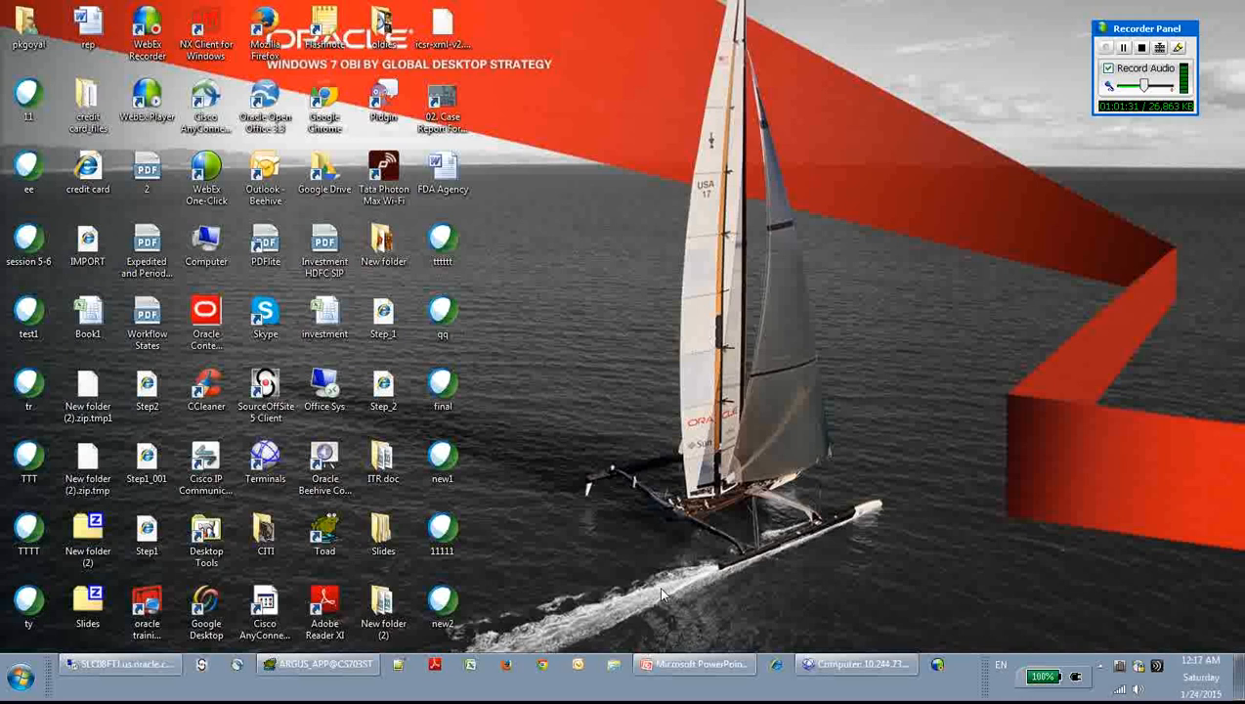
mouse_move(814, 670)
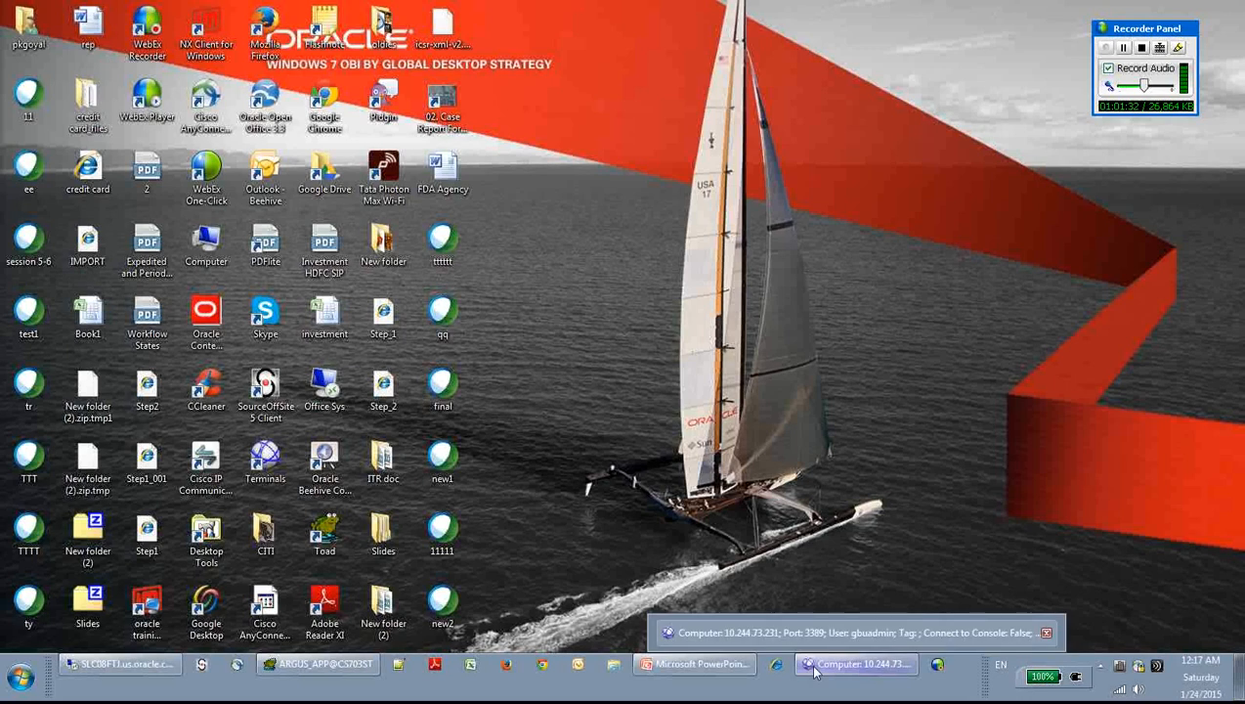
click(814, 668)
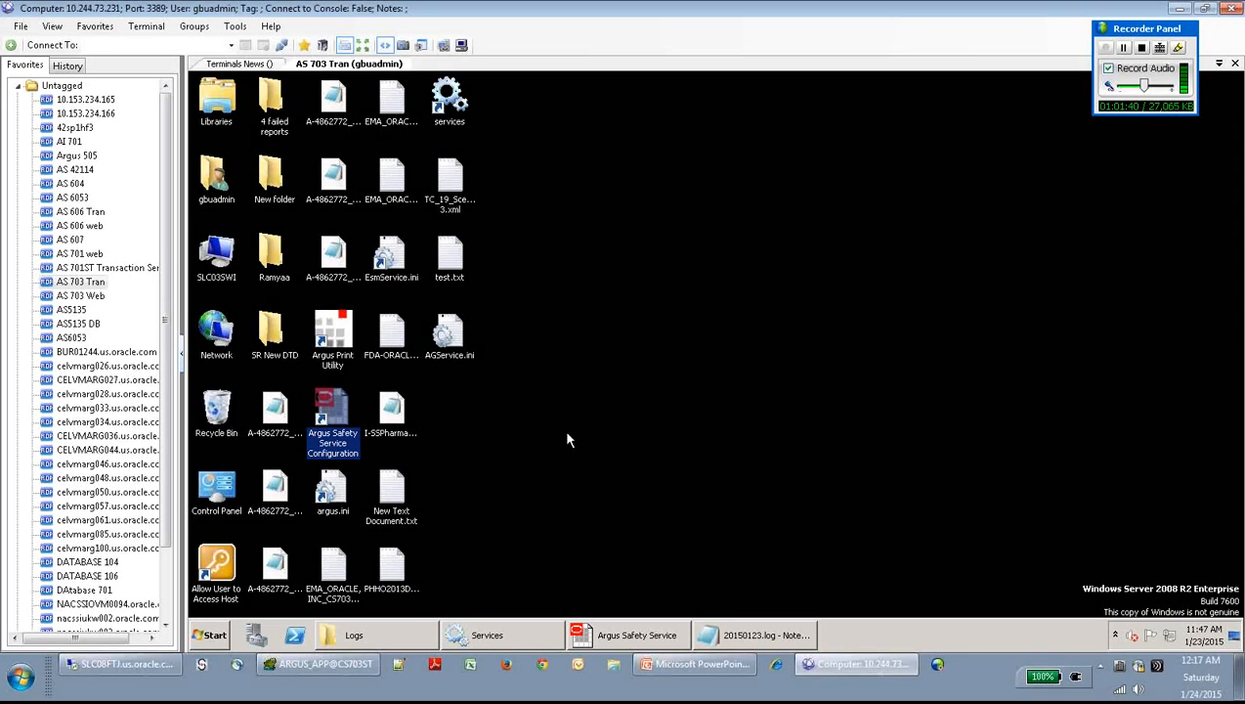
click(426, 420)
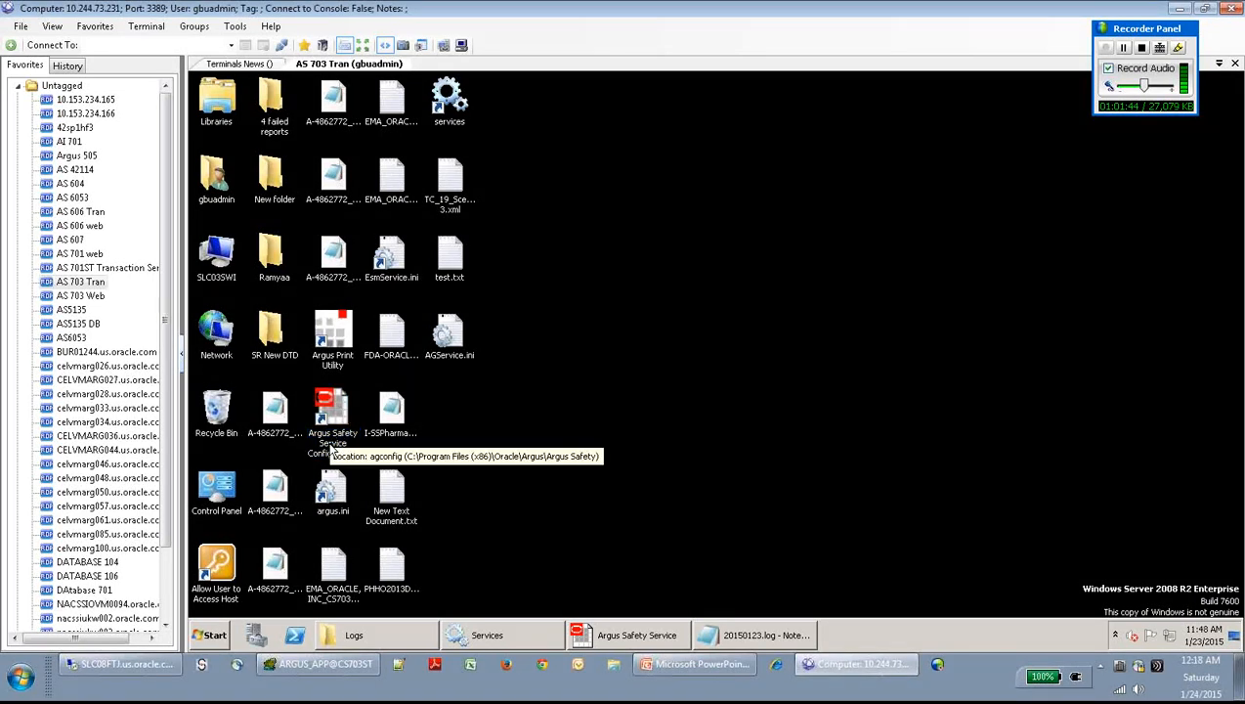
click(534, 636)
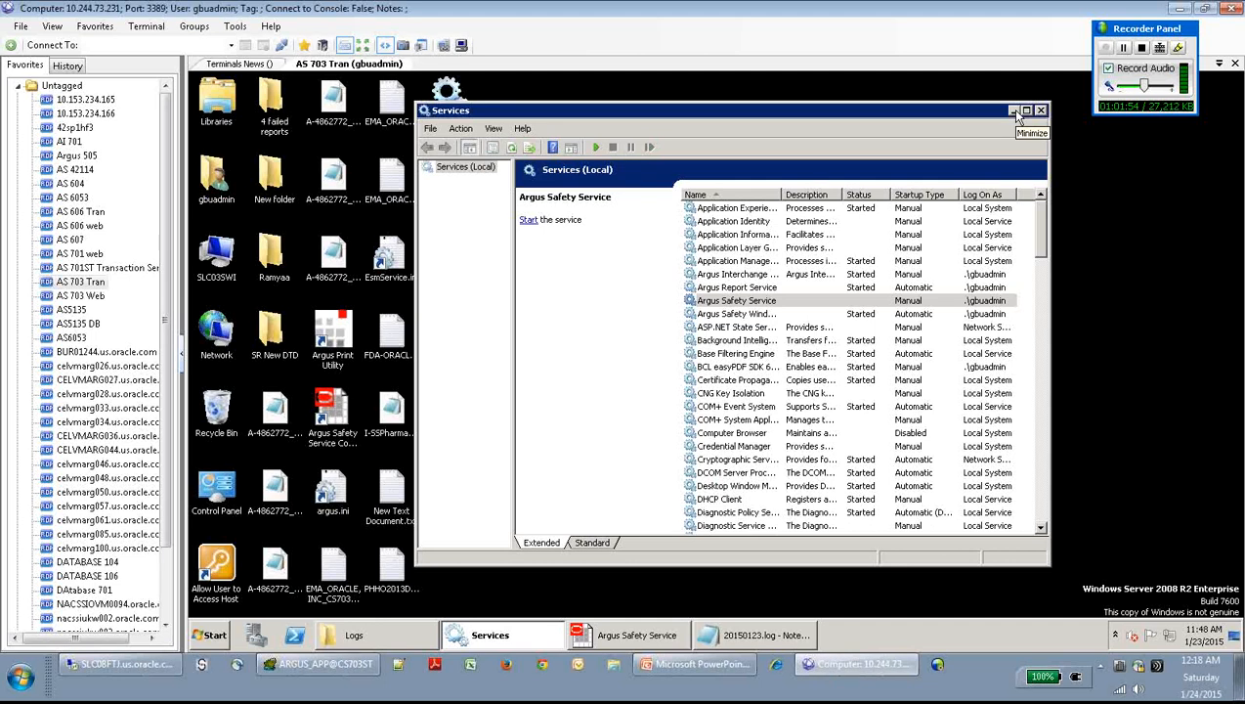
click(1014, 111)
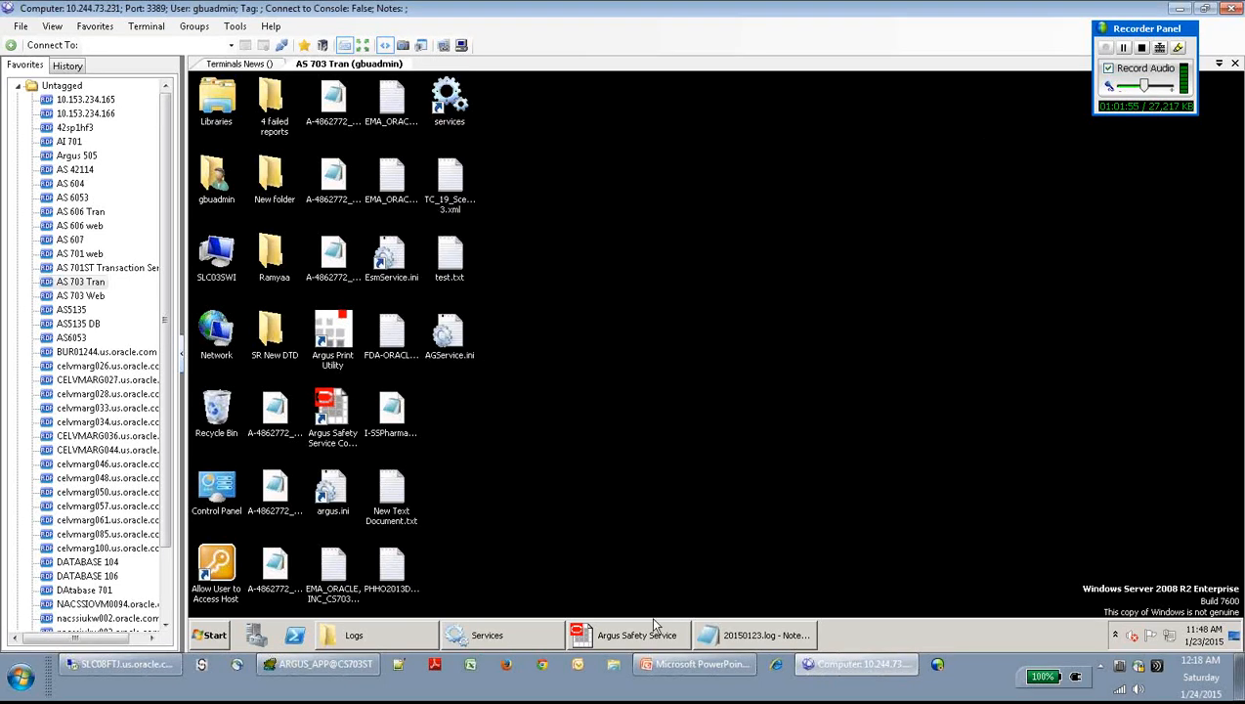
- In Argus Safety Service, add a new Argus process named 'Bulk Transmit Email'
click(637, 638)
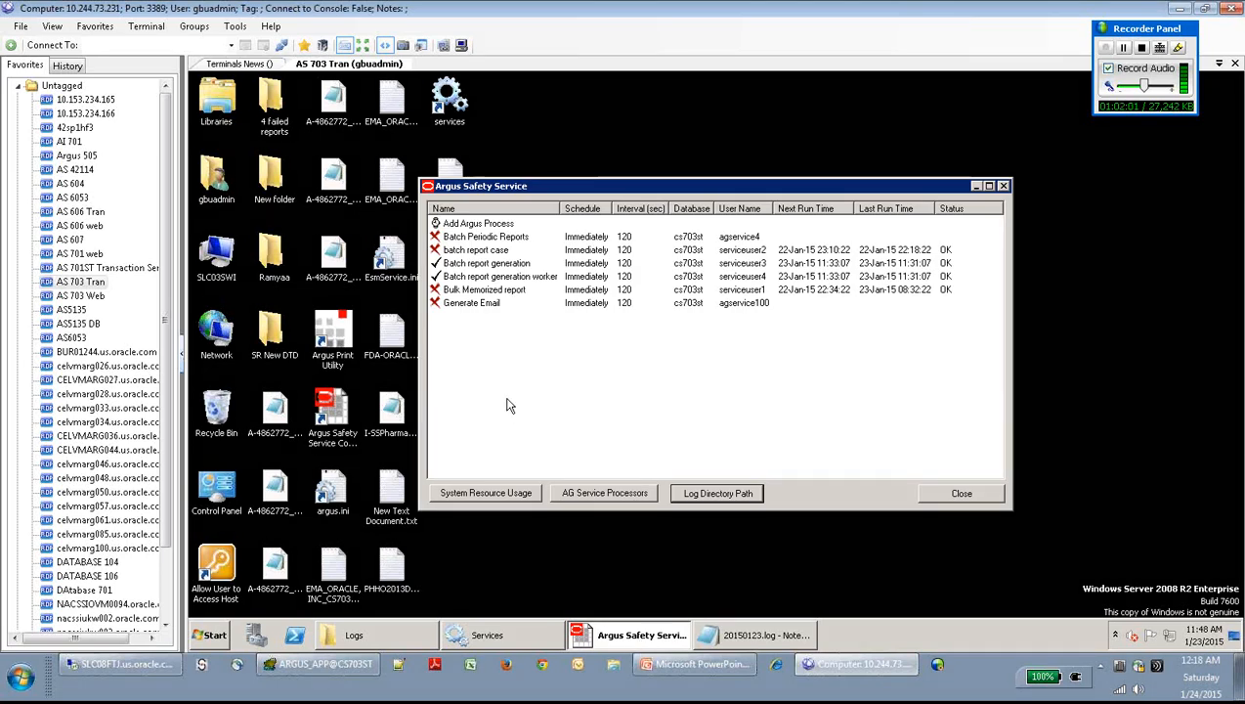
click(473, 228)
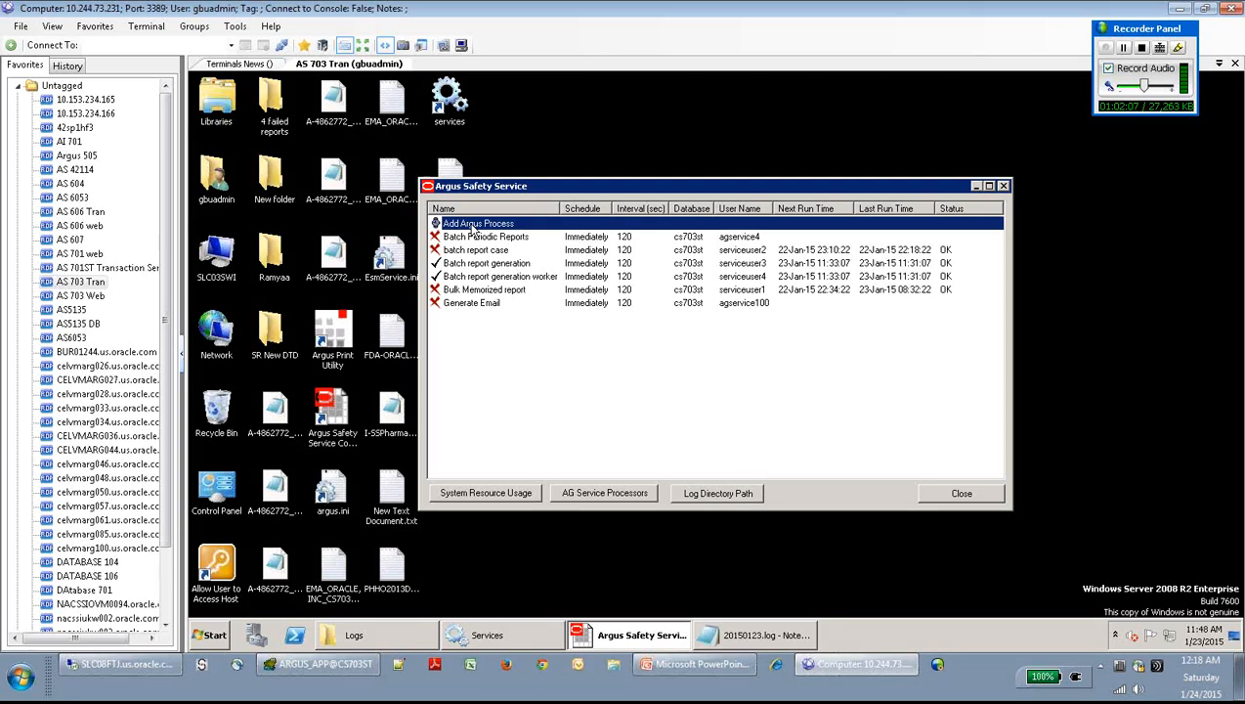
double_click(473, 228)
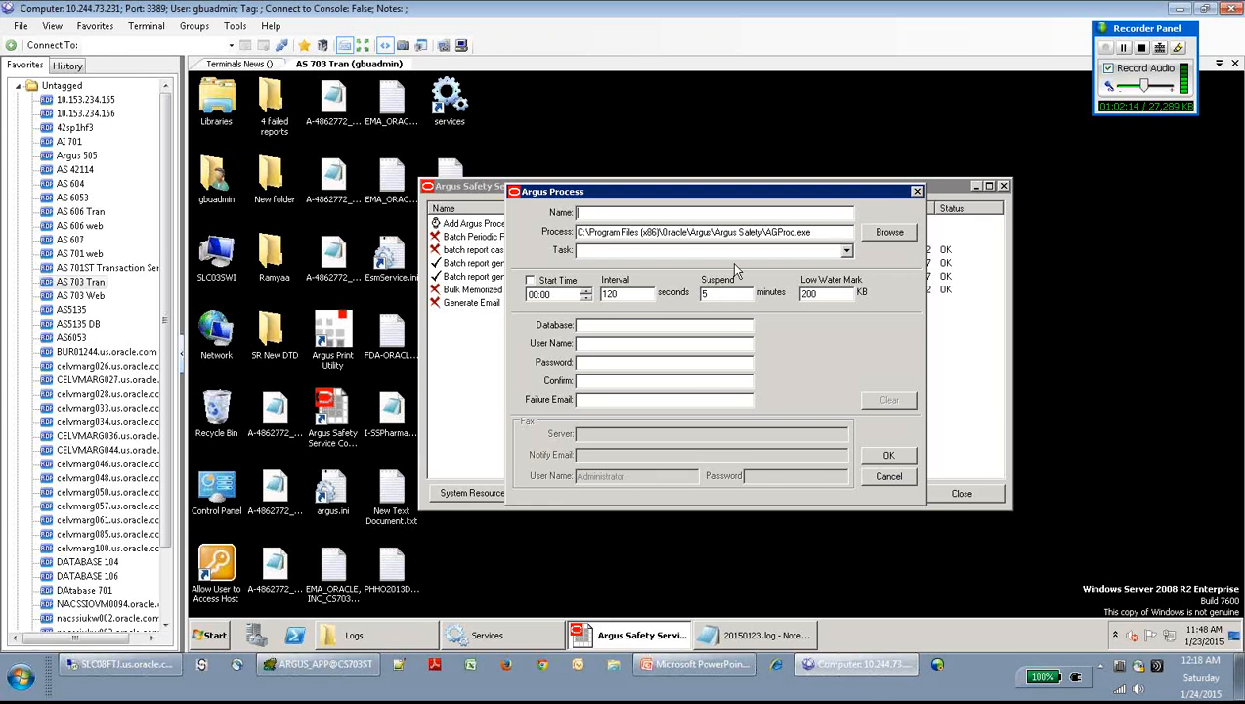
text(Bulk Tran)
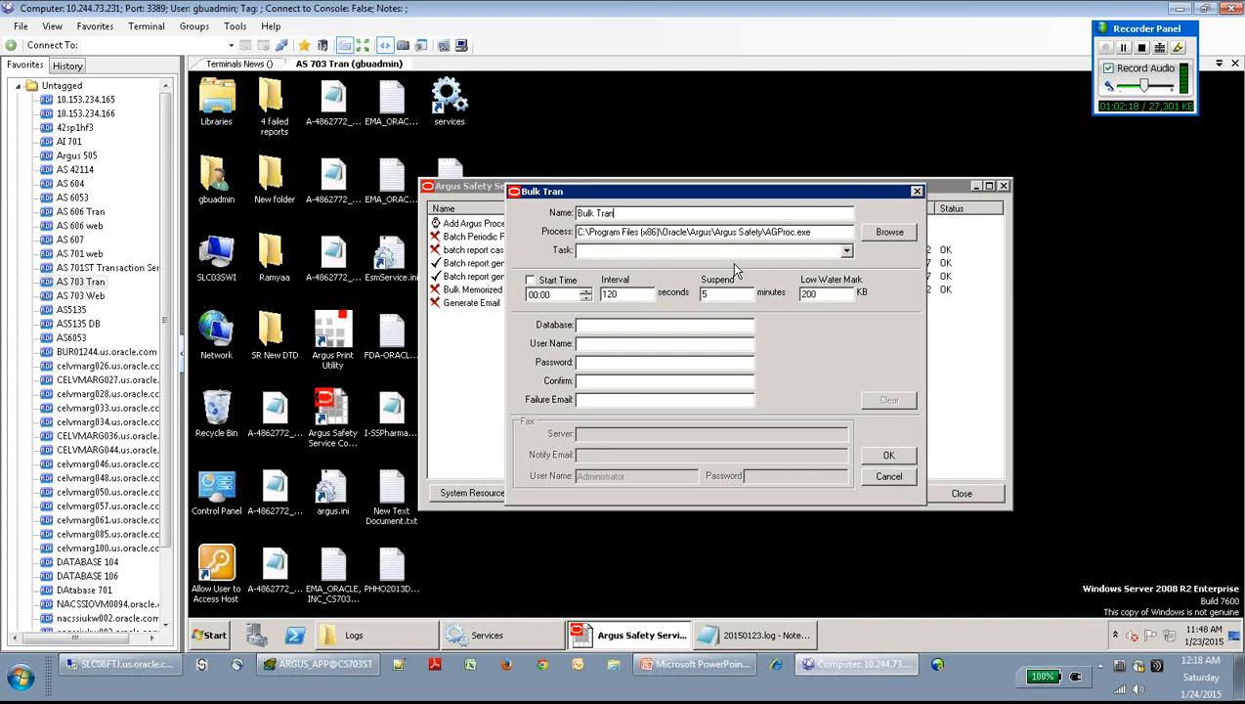
text(smit Email)
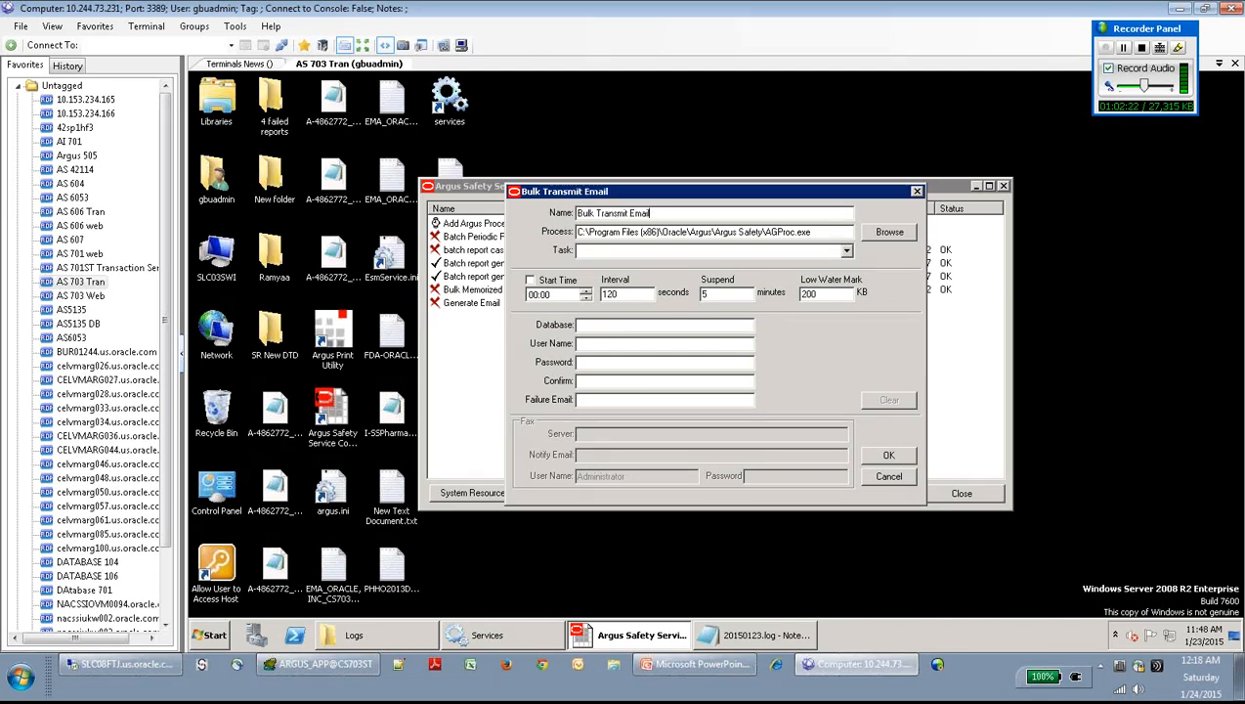
- Set the new process's Task to Bulk Report Transmit Email
click(846, 252)
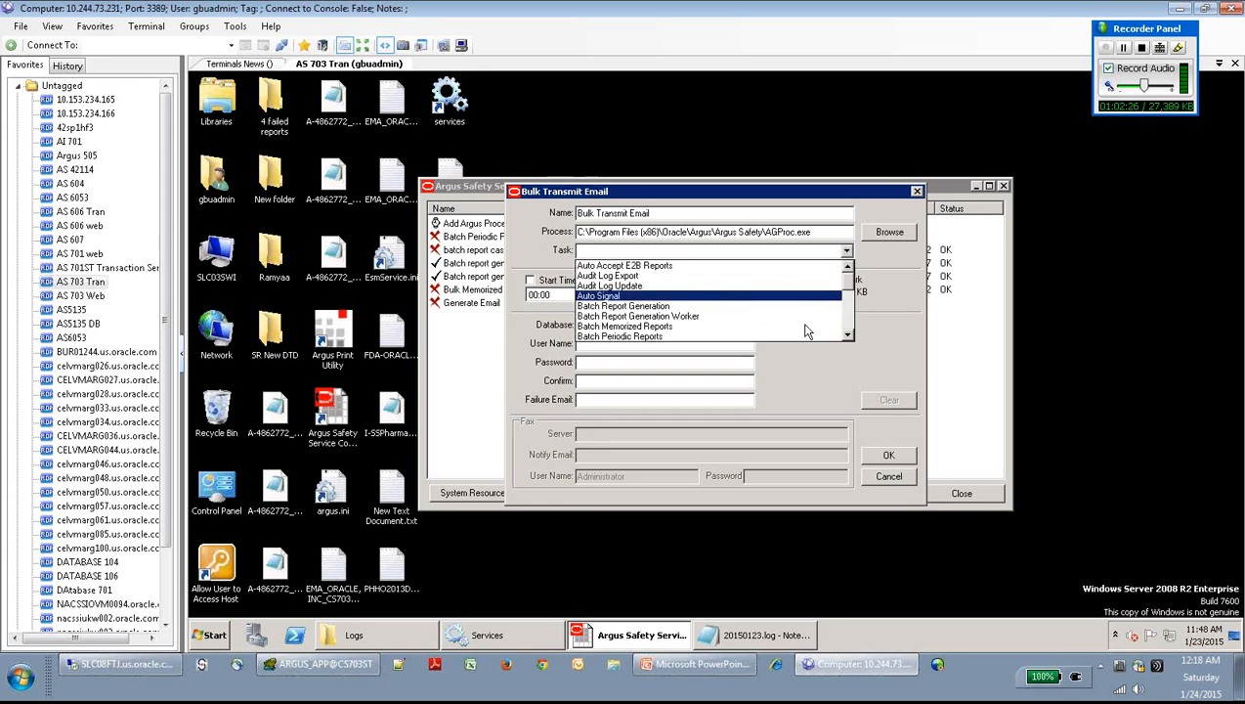
click(846, 335)
click(847, 338)
click(847, 338)
click(847, 338)
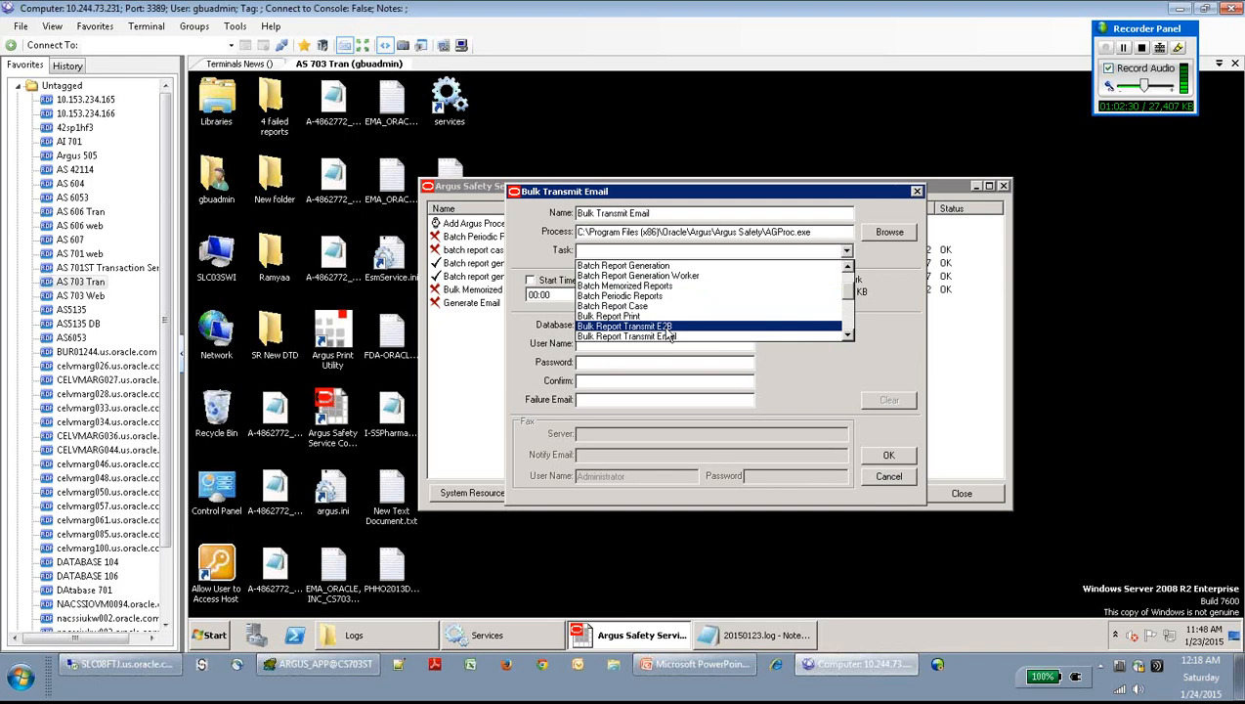
click(667, 337)
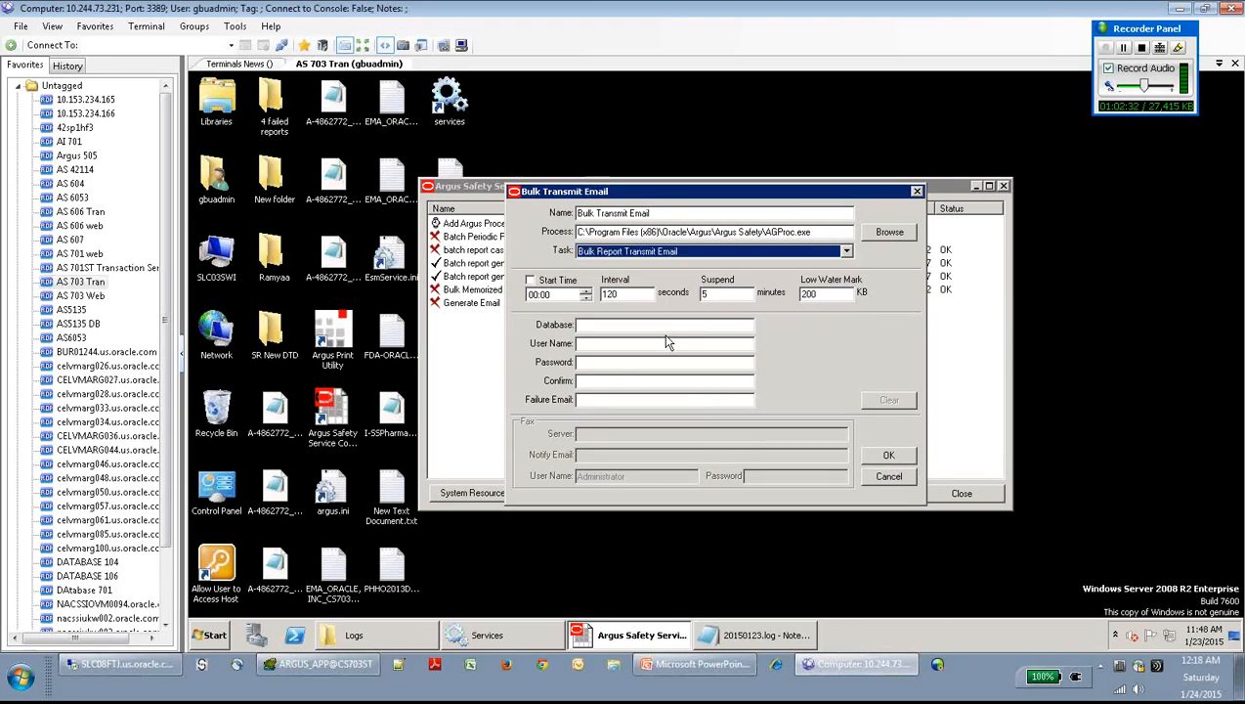
- Enter database cs703st, user service100 with its password, and the failure e-mail, then save
click(616, 325)
text(cs)
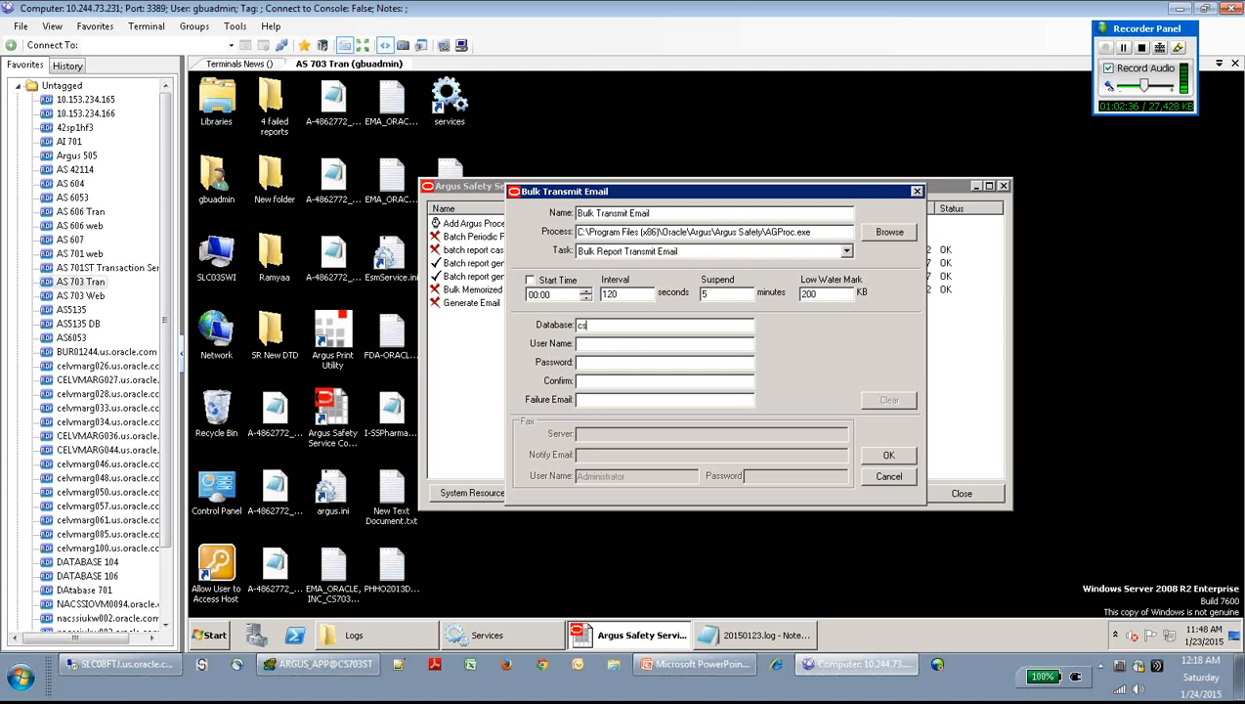
text(703st)
key(Tab)
text(service100******)
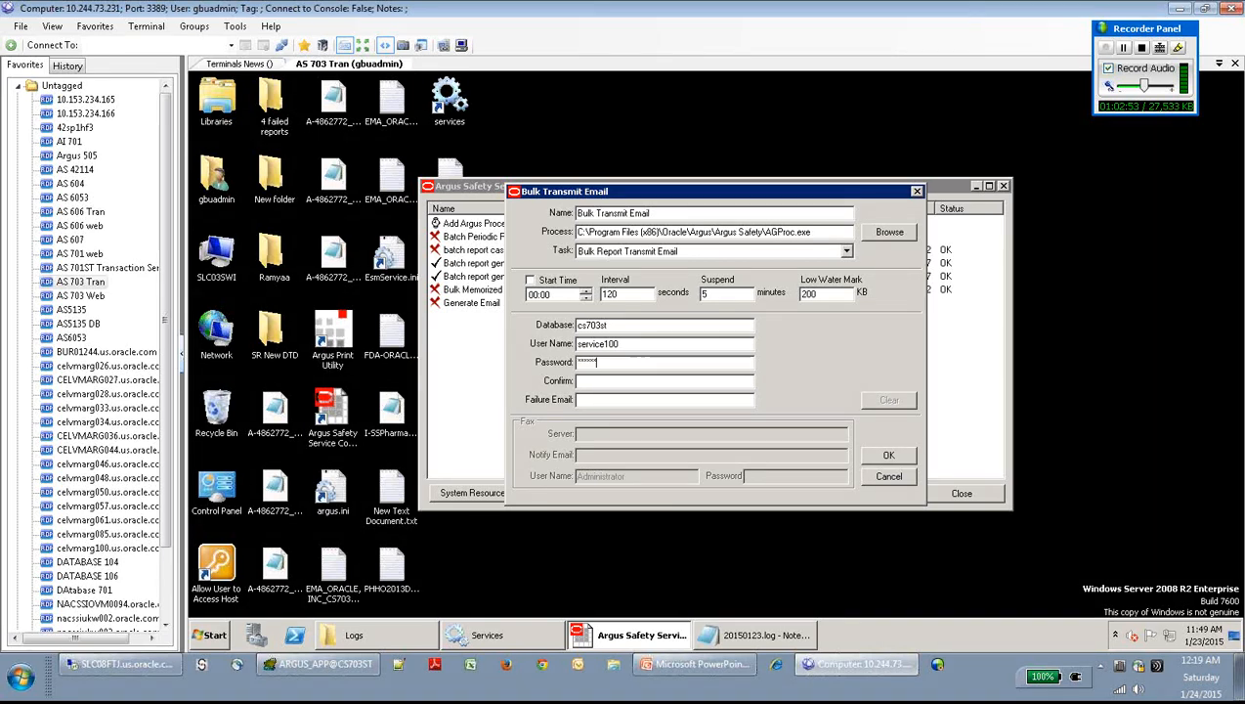
text(*******)
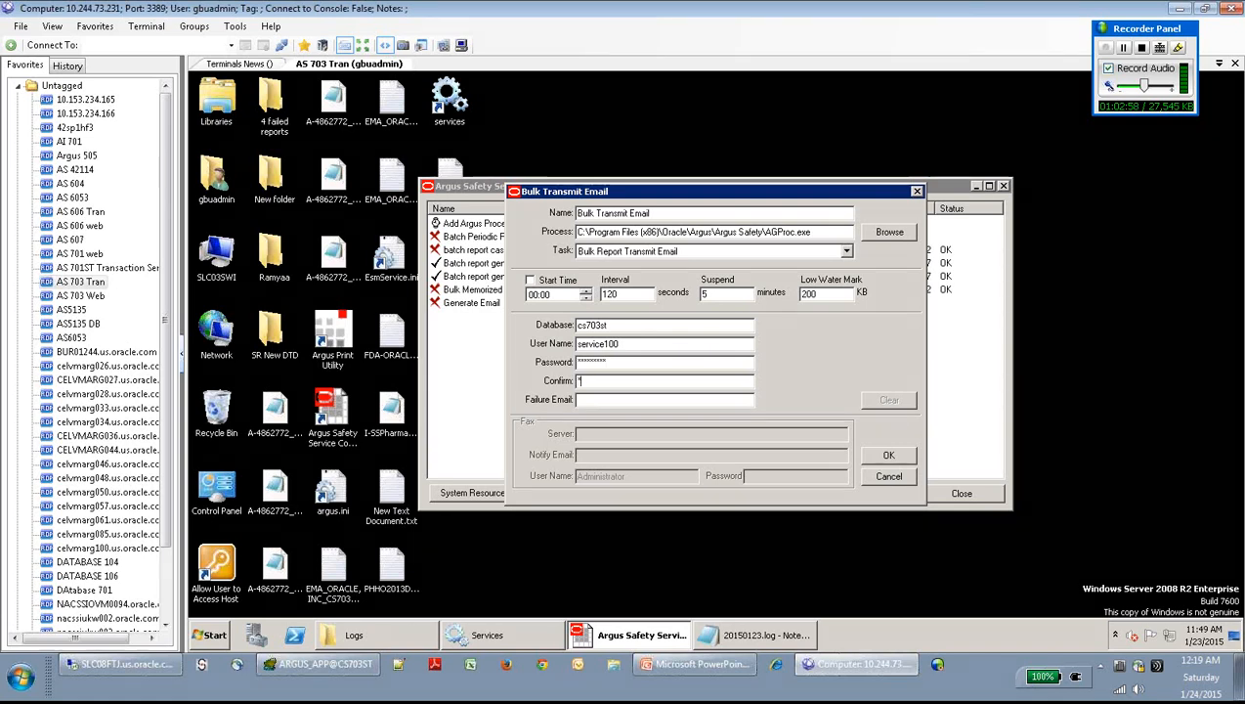
text(*****)
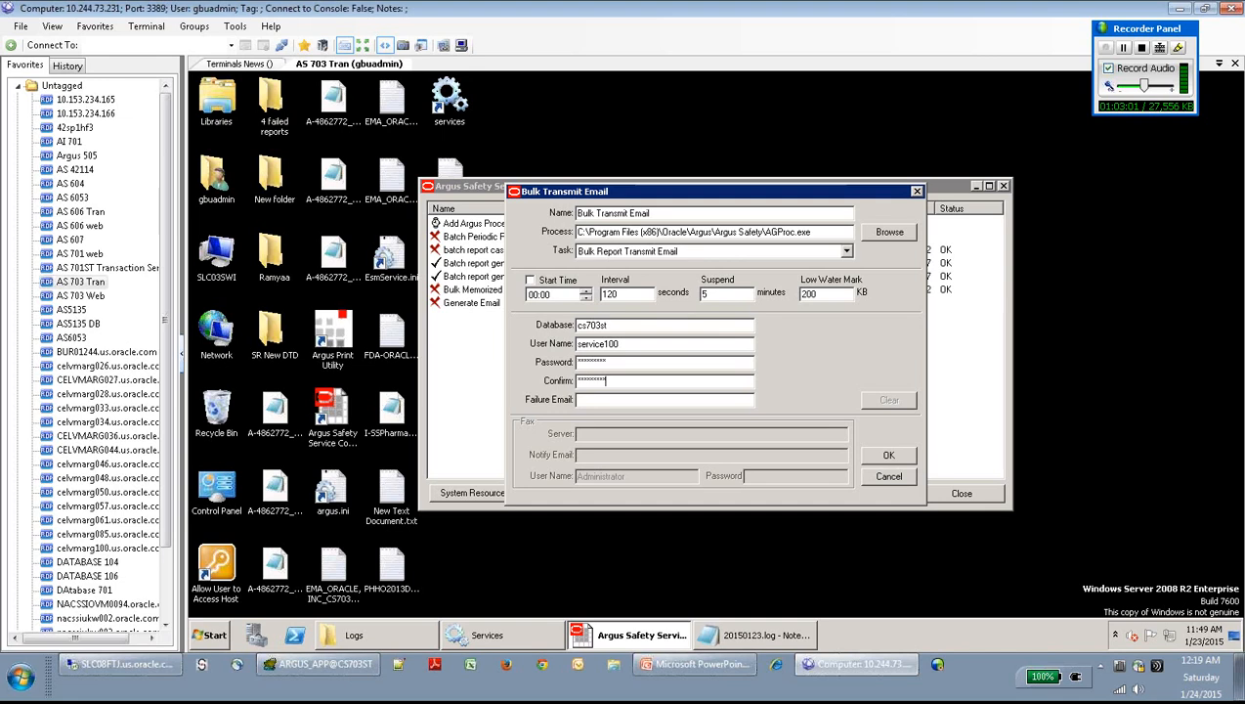
text(*)
key(Tab)
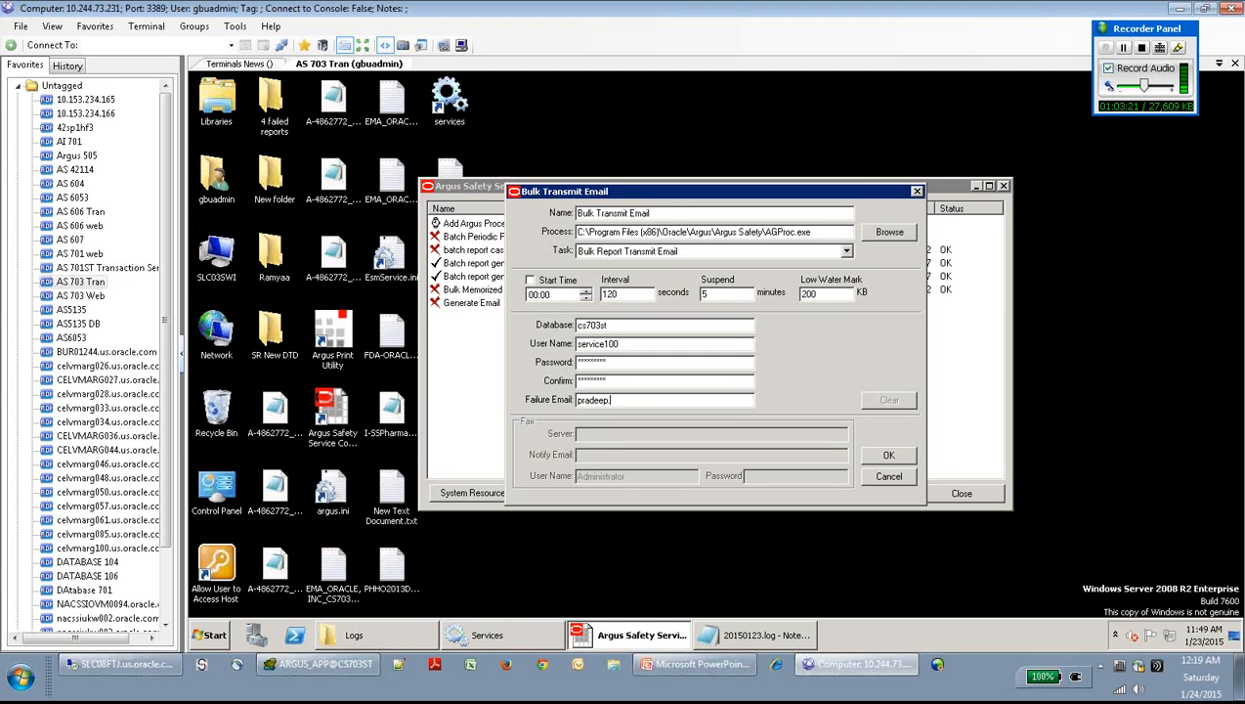
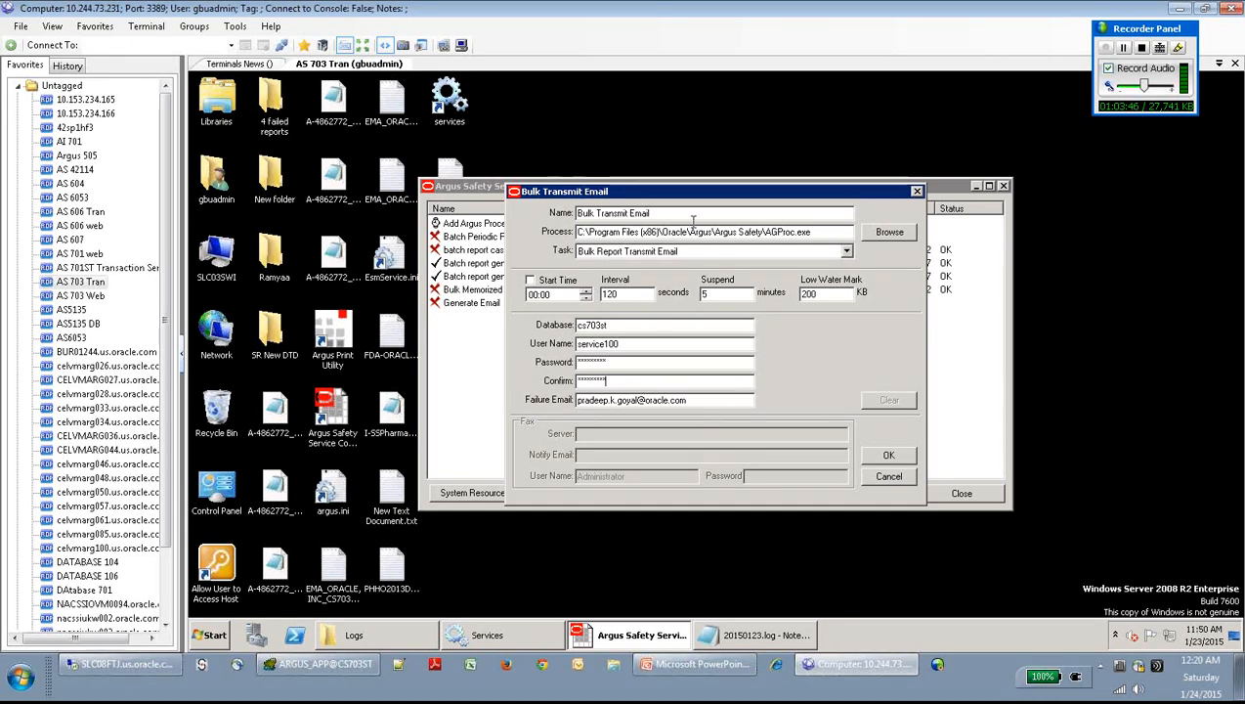
click(886, 457)
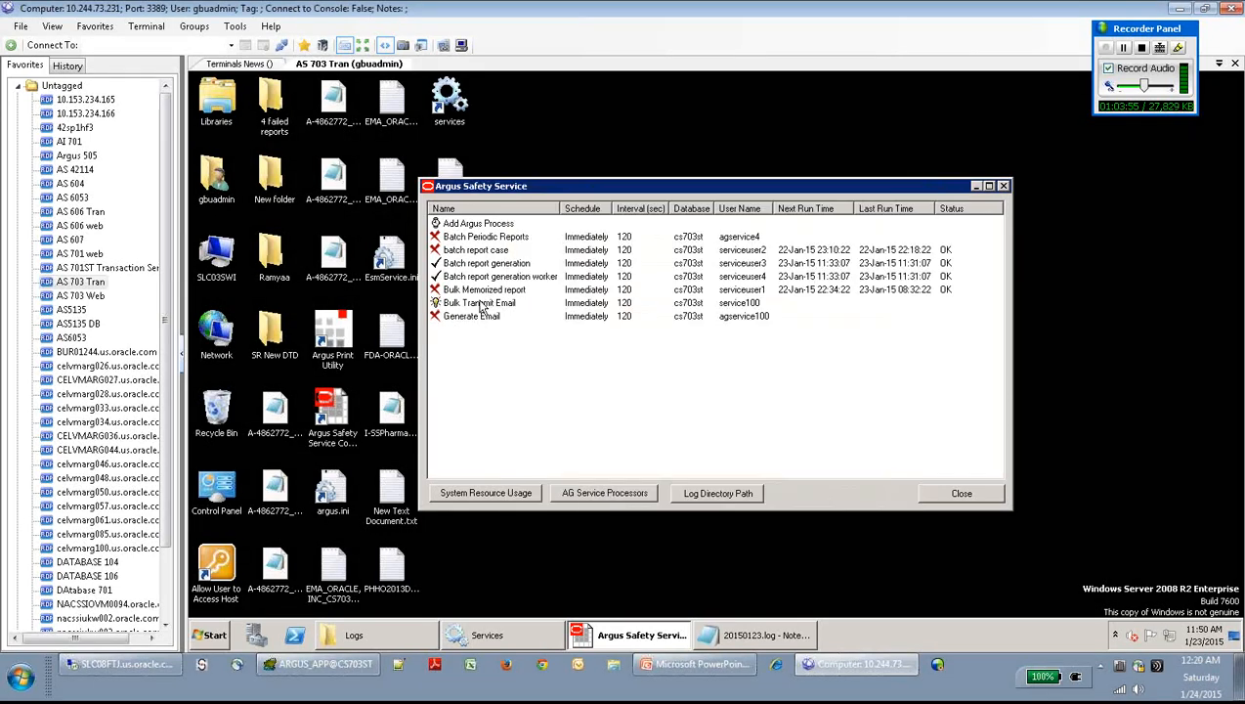
- Disable the Batch report generation process and its worker, leaving Bulk Transmit Email selected
click(478, 304)
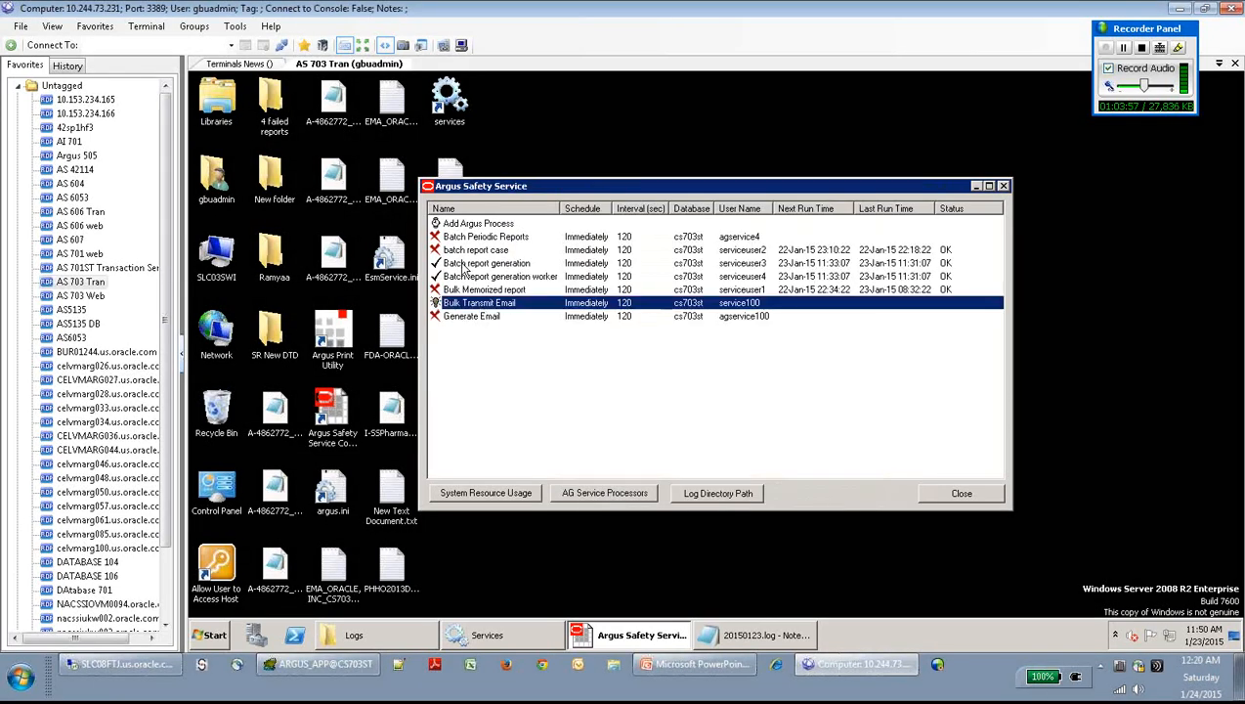
right_click(469, 266)
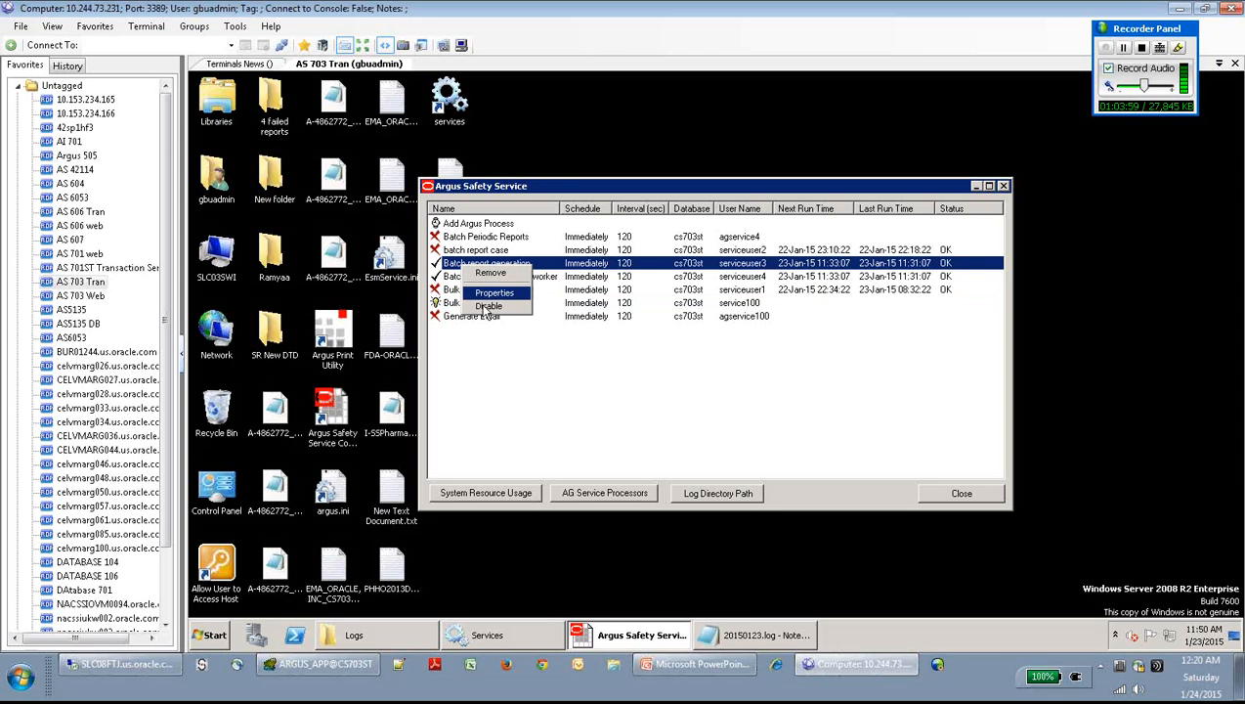
click(485, 305)
click(469, 279)
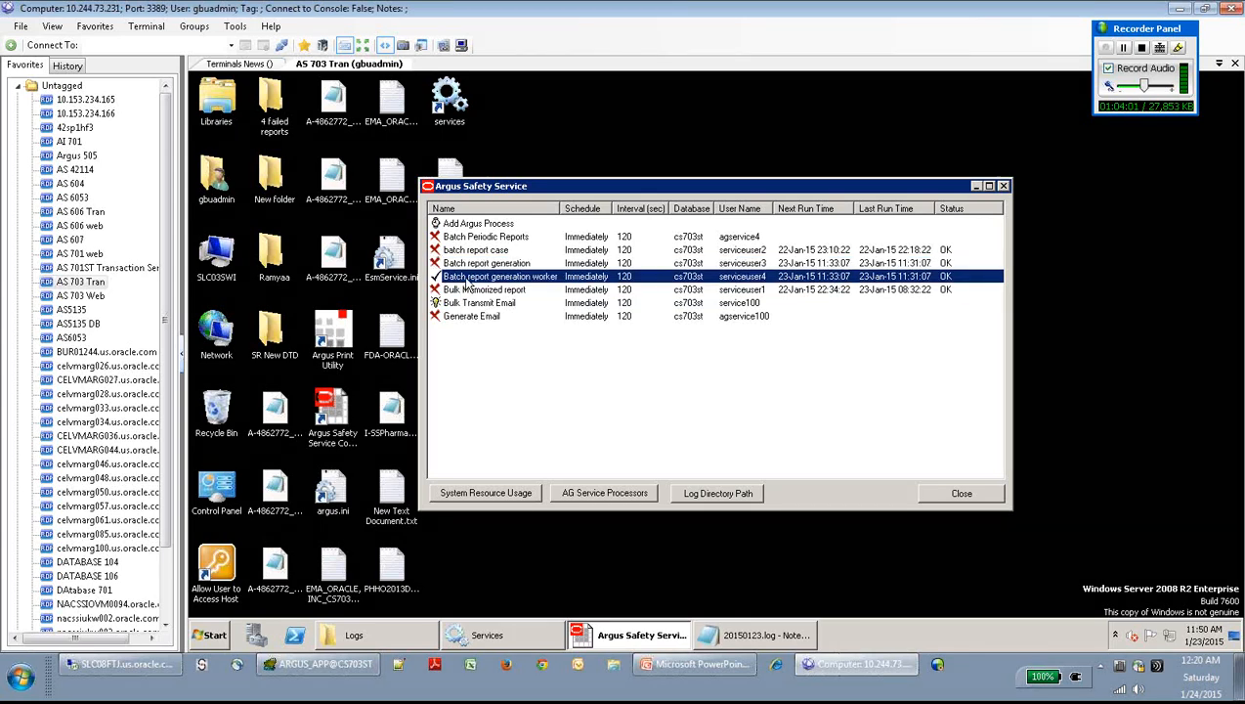
right_click(467, 284)
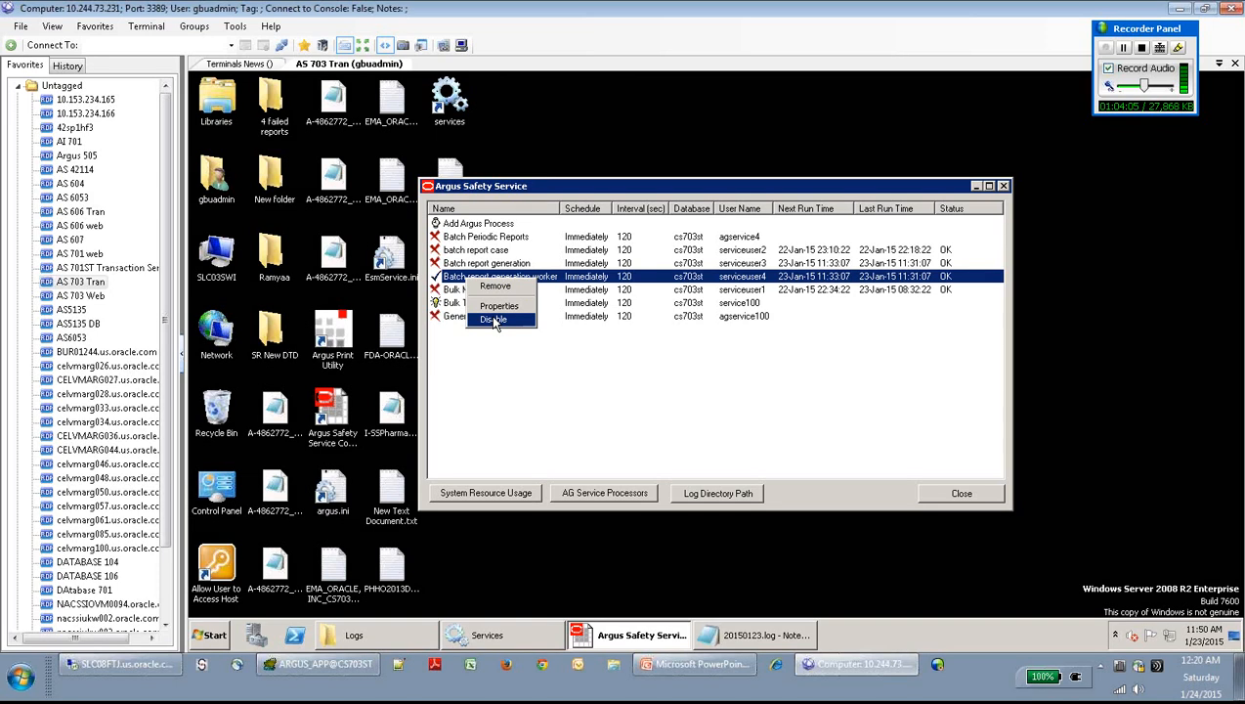
click(492, 318)
click(476, 305)
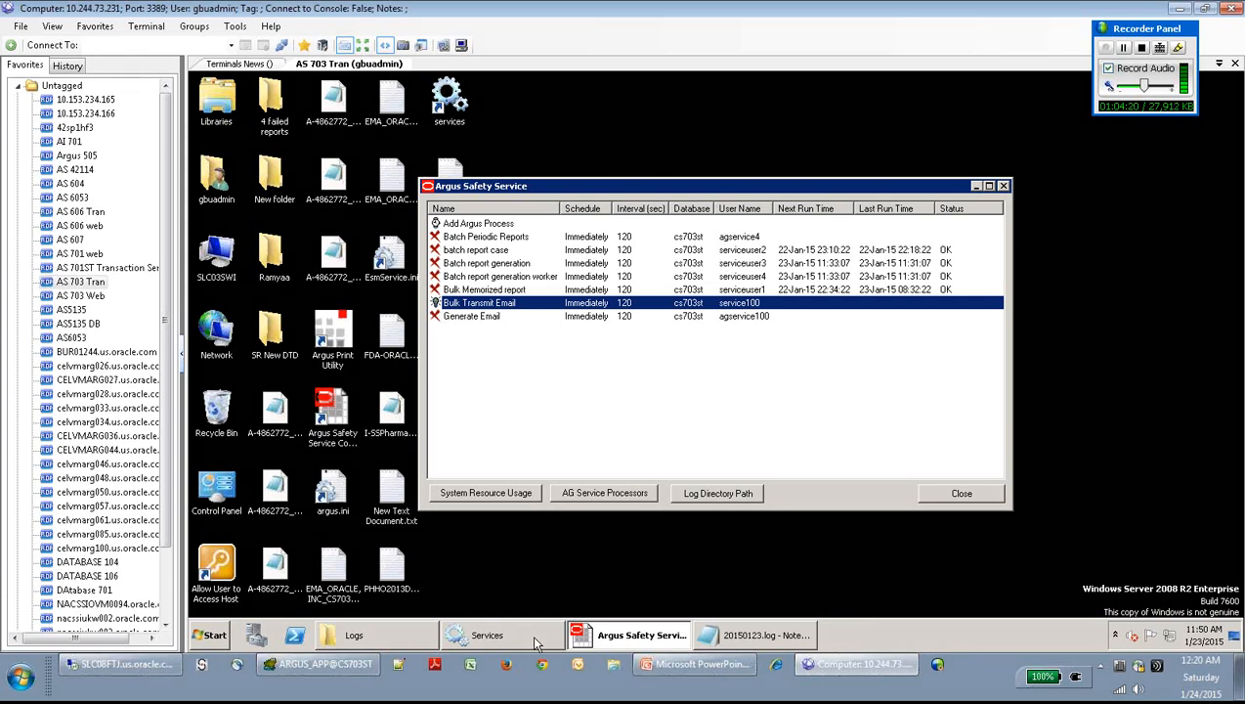
mouse_move(536, 643)
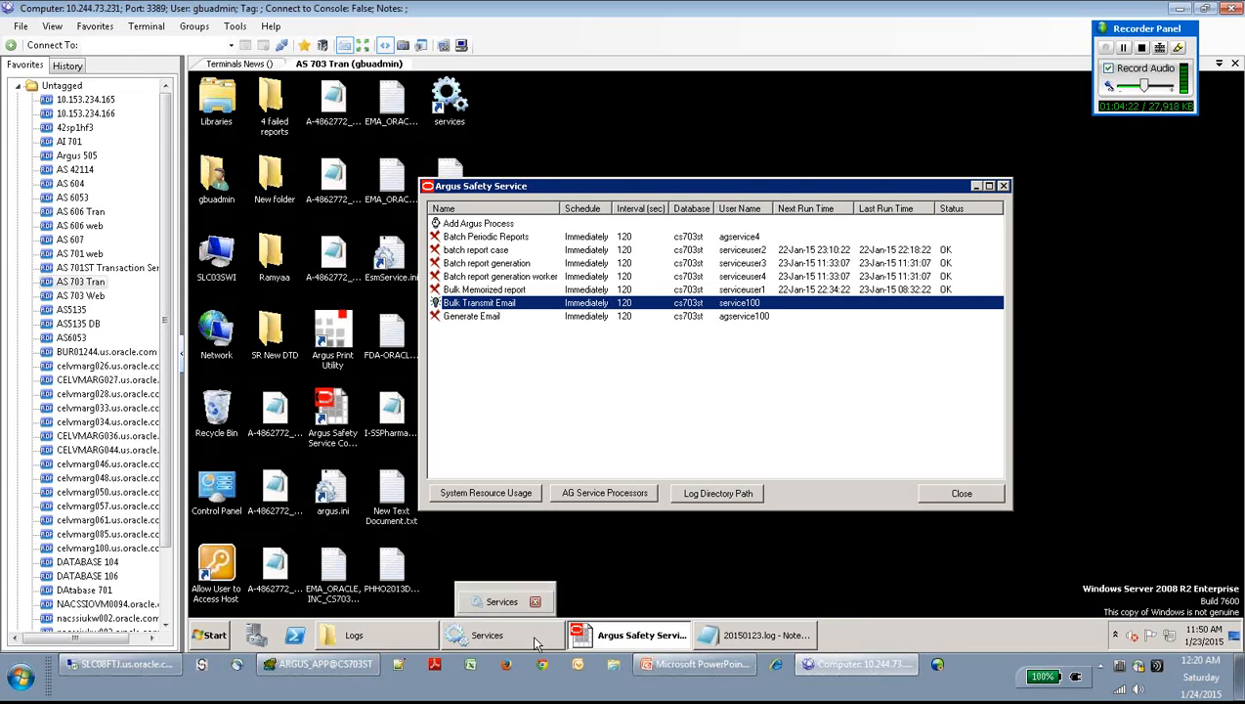
- Start the Argus Safety Service in Windows Services so it shows Started, then return to the remote session
click(532, 644)
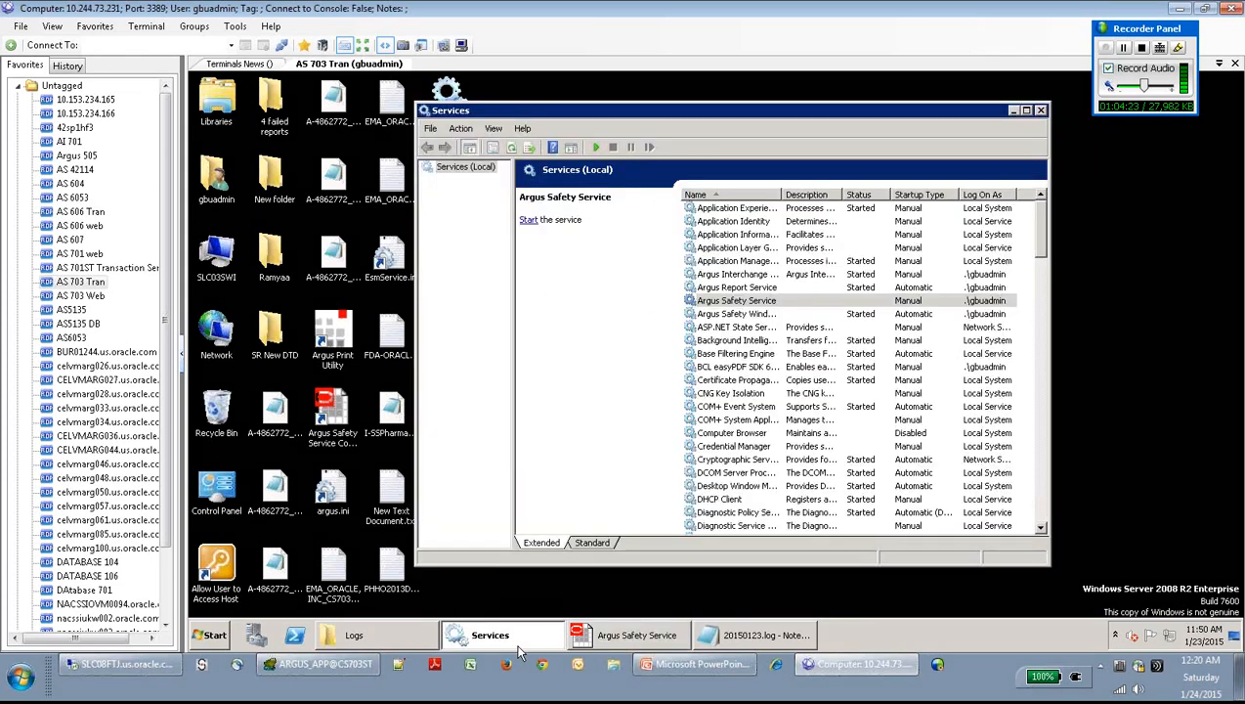
click(725, 305)
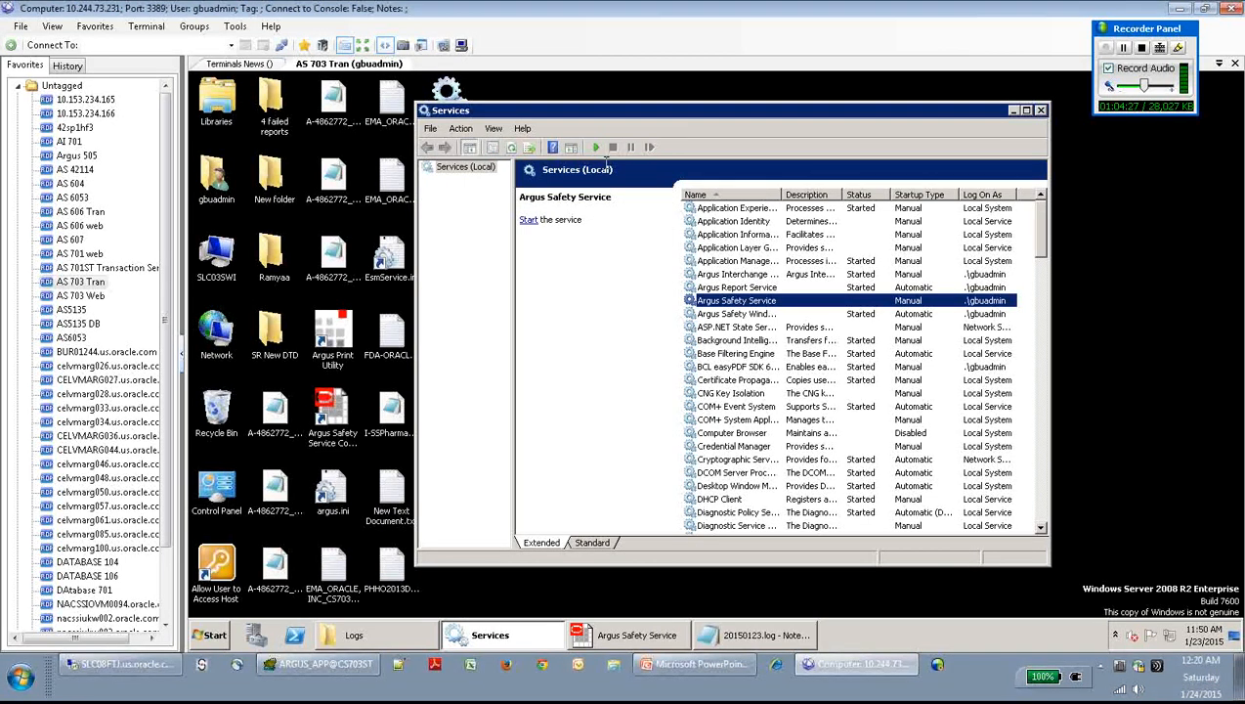
click(595, 148)
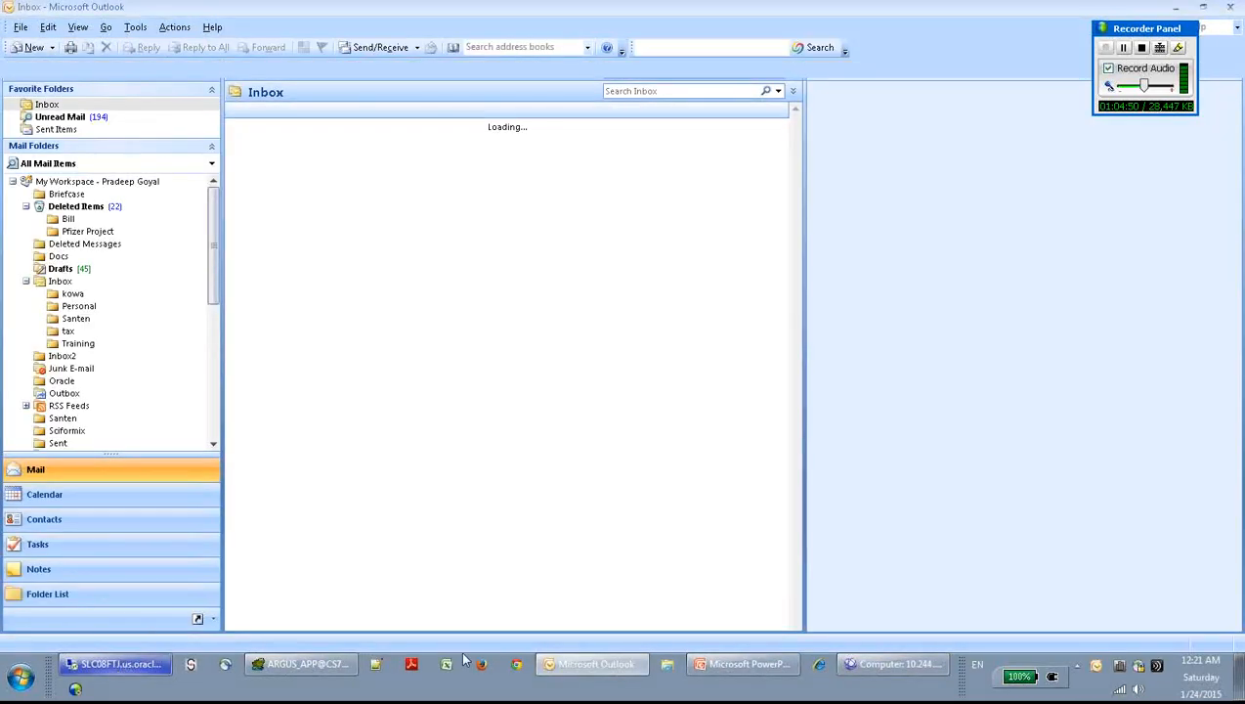
click(887, 665)
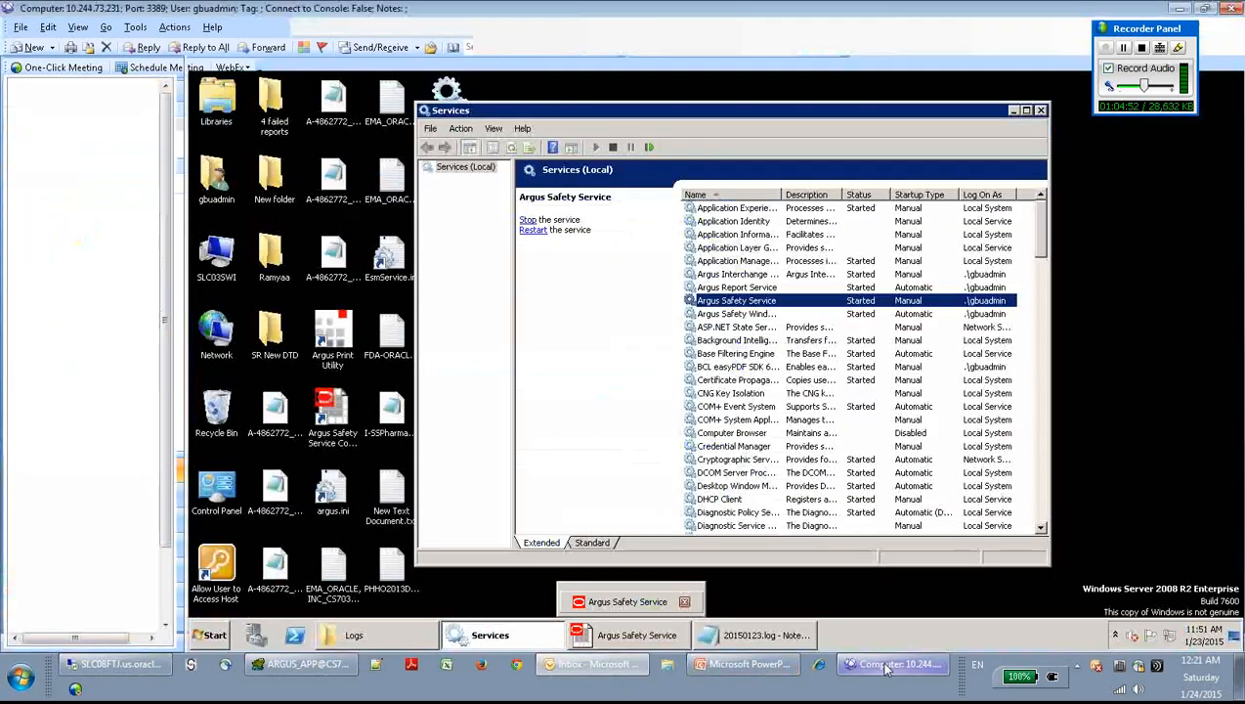
- Open 20150123.log and confirm Bulk Transmit Email processed 4: 3 success, 0 failed, 1 skipped
click(391, 630)
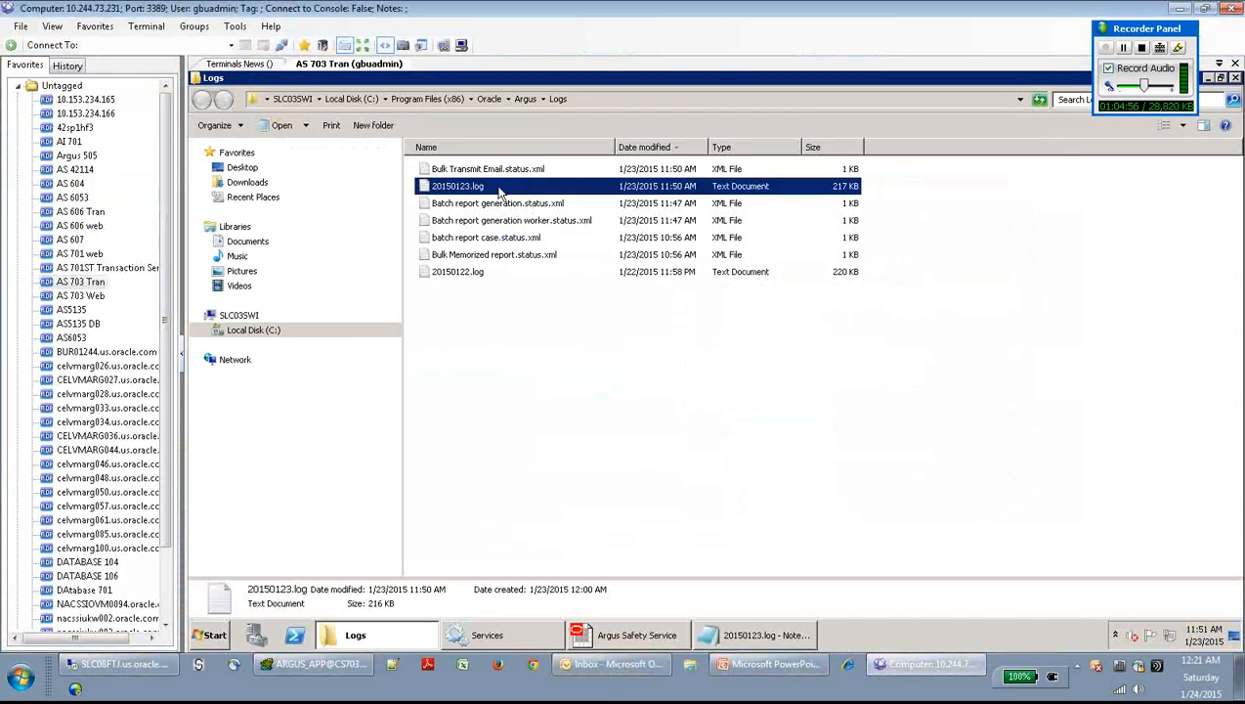
double_click(497, 187)
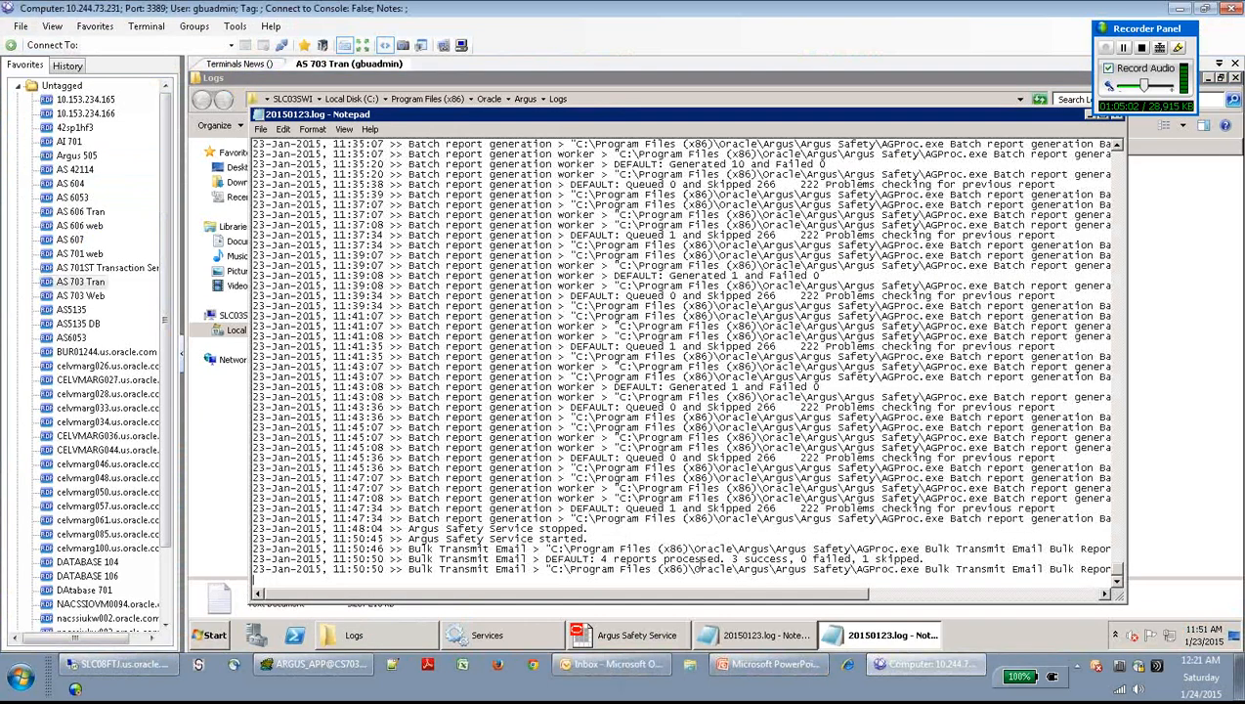
drag(732, 558, 887, 560)
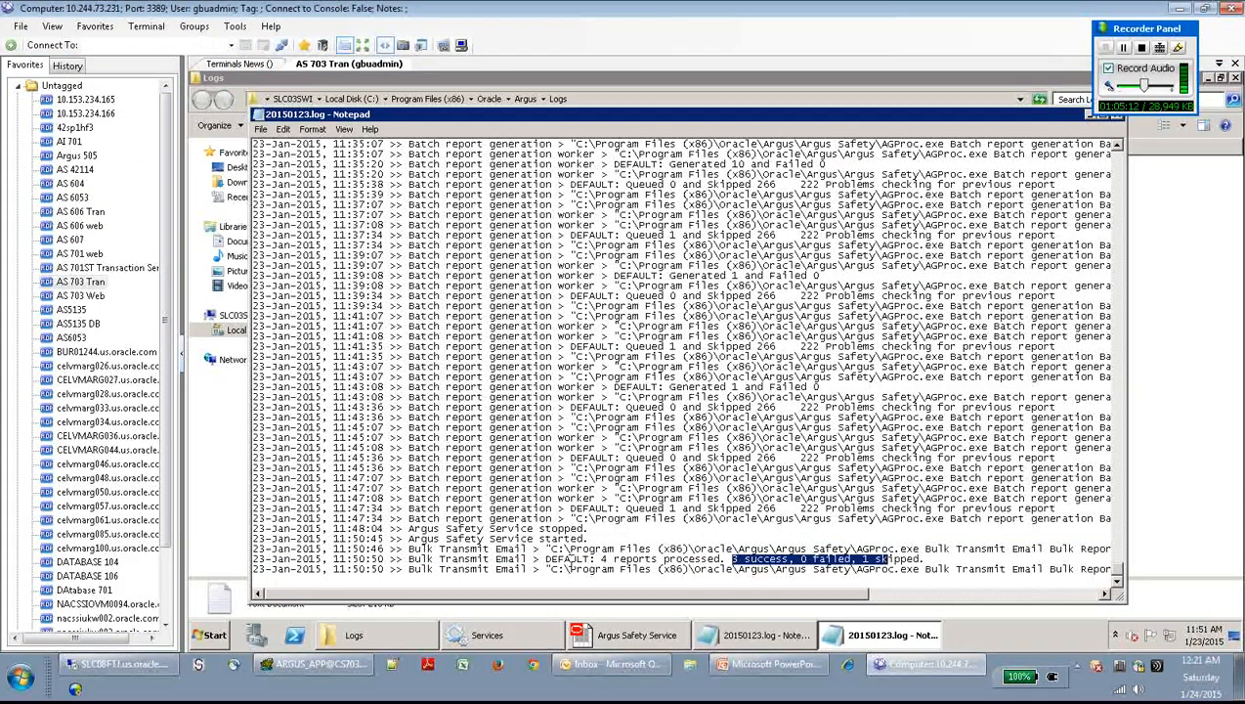
drag(596, 560, 925, 550)
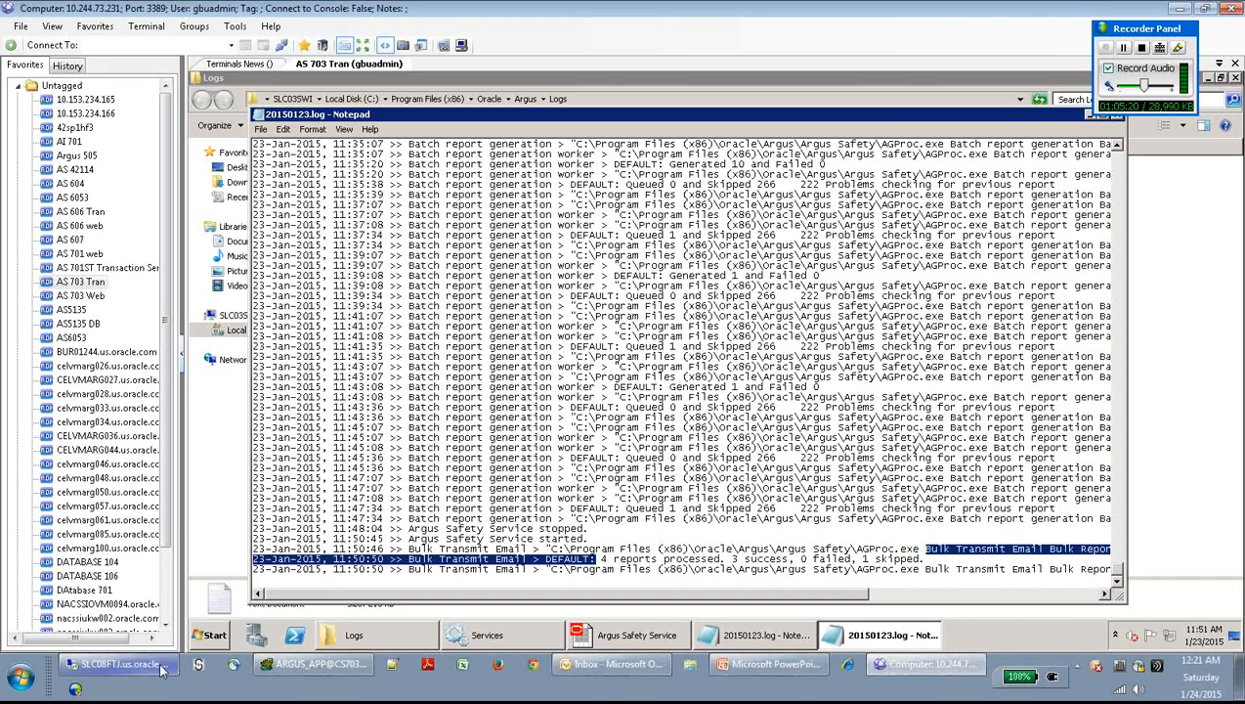
click(630, 671)
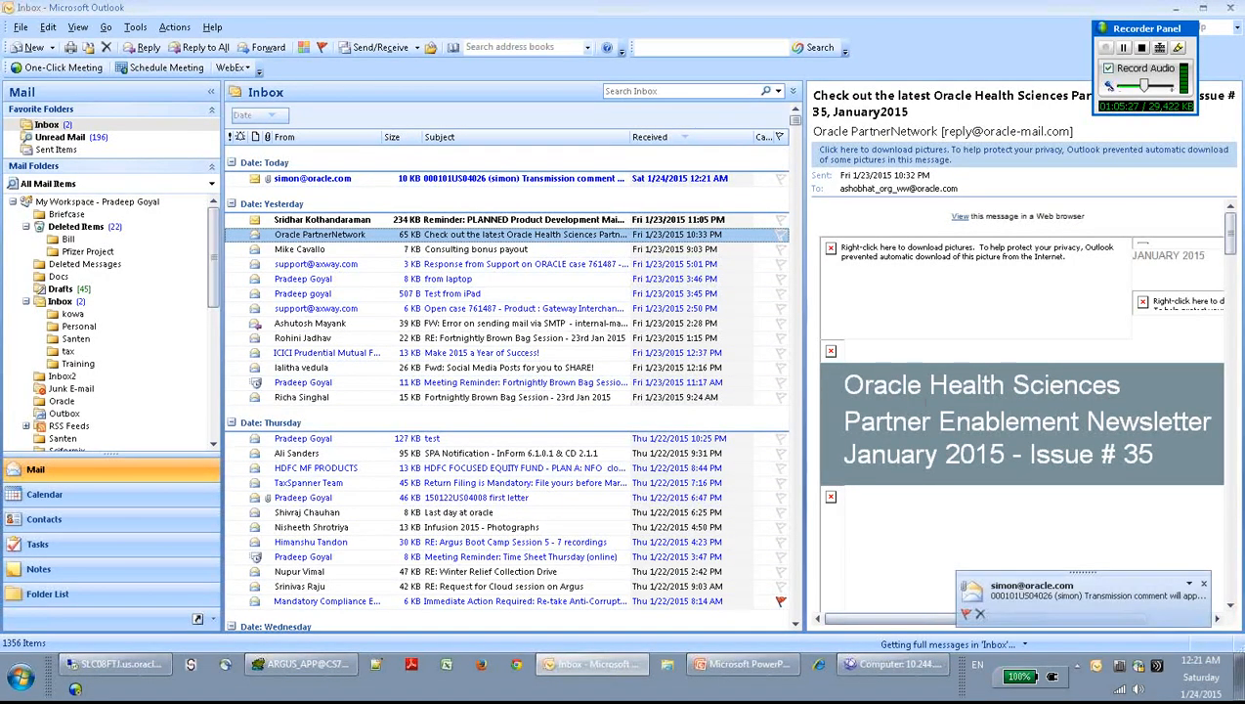
- Open the new transmission email, review its subject, and open the attached MedWatch 3500A PDF
click(313, 179)
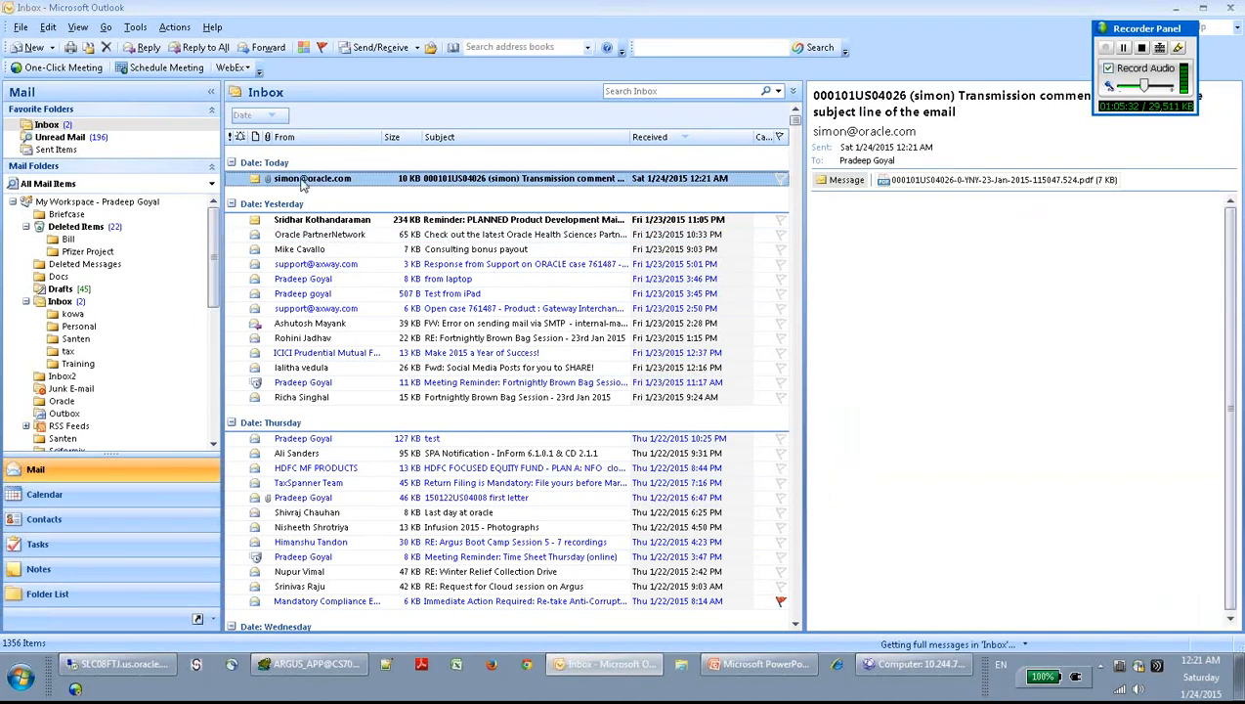
double_click(303, 181)
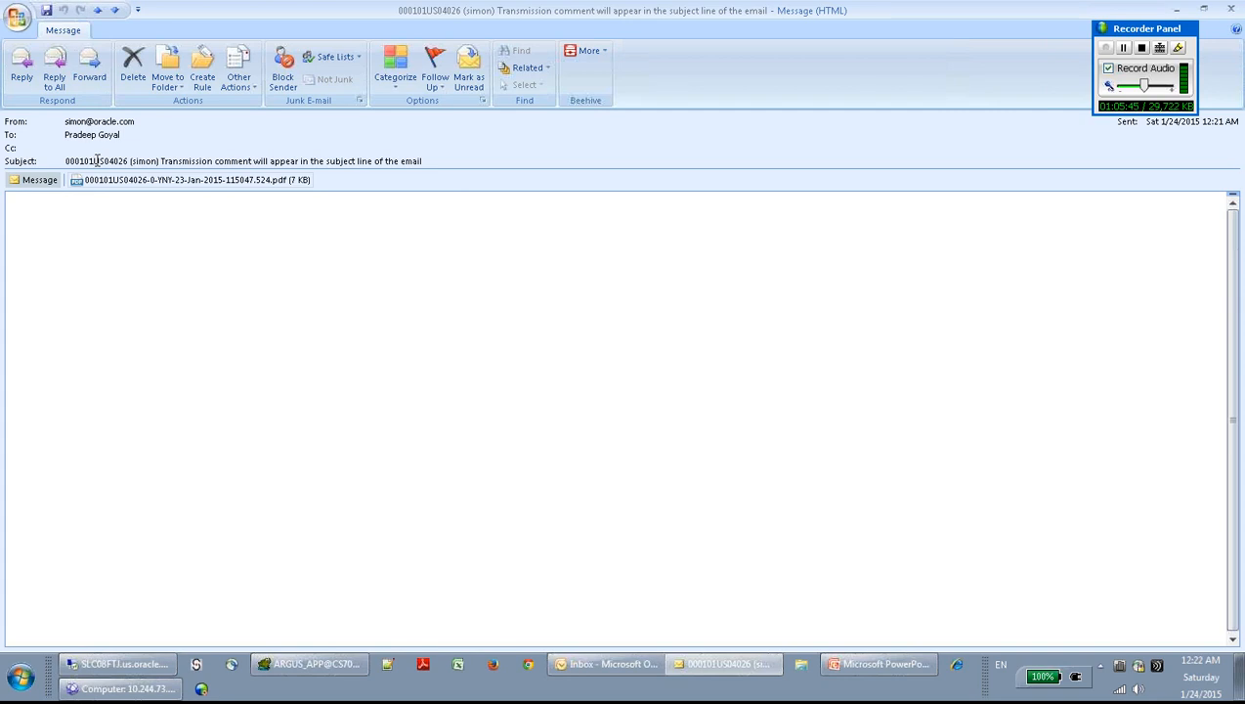
drag(158, 161, 124, 162)
drag(424, 162, 161, 161)
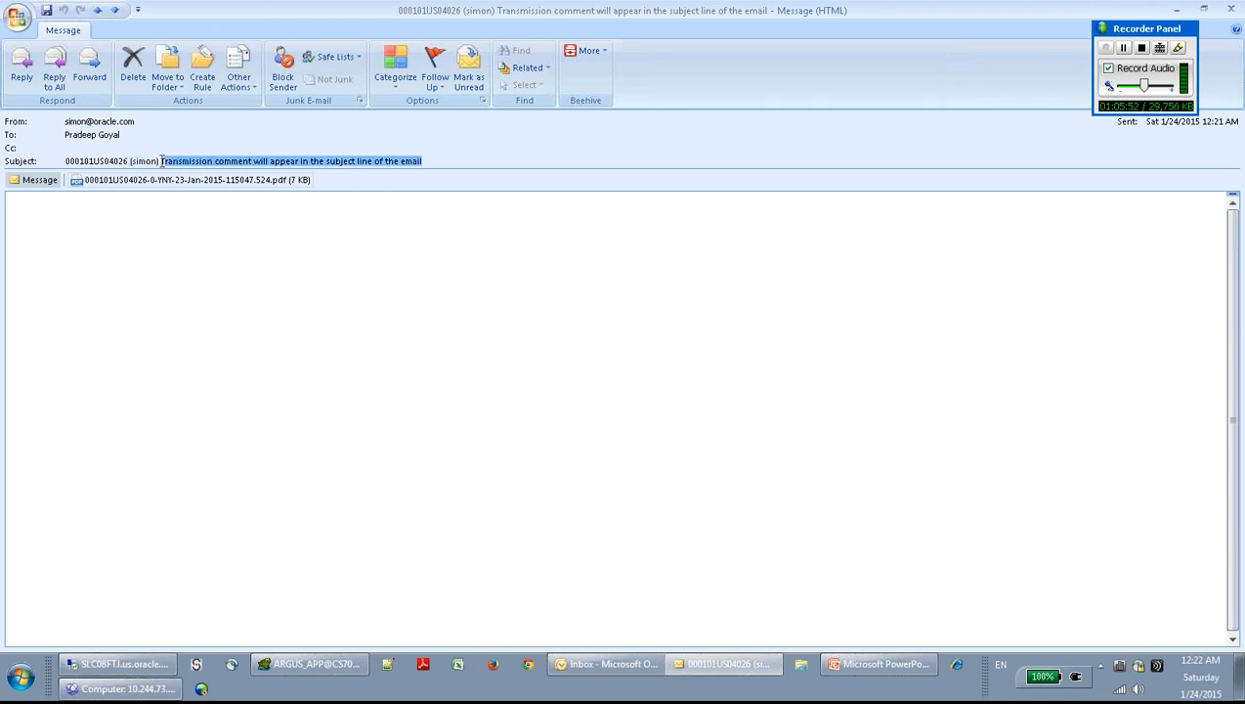
click(204, 256)
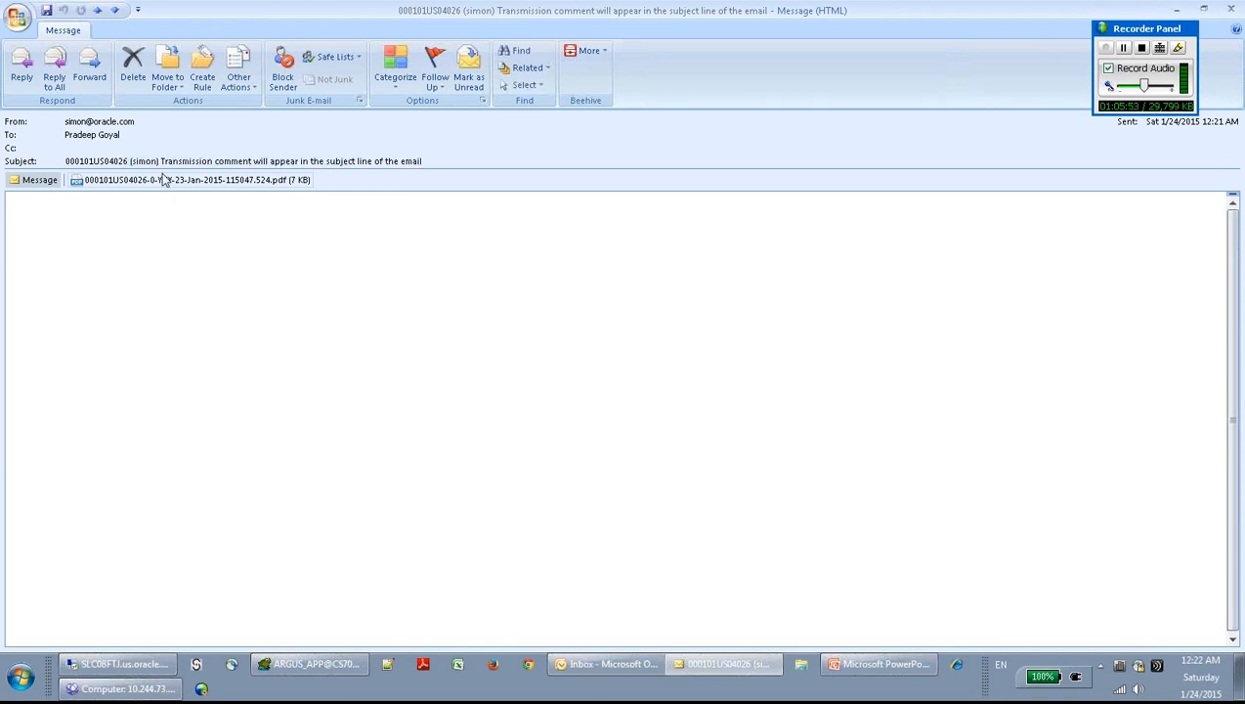
double_click(163, 182)
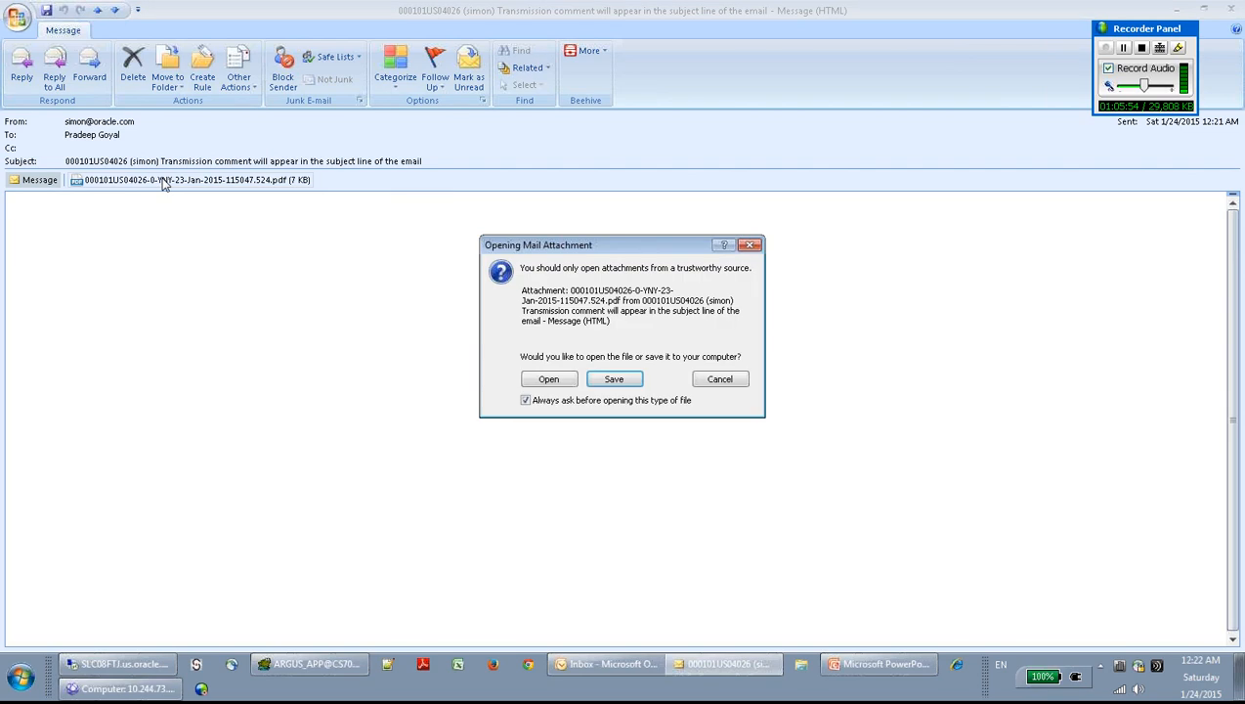
click(571, 380)
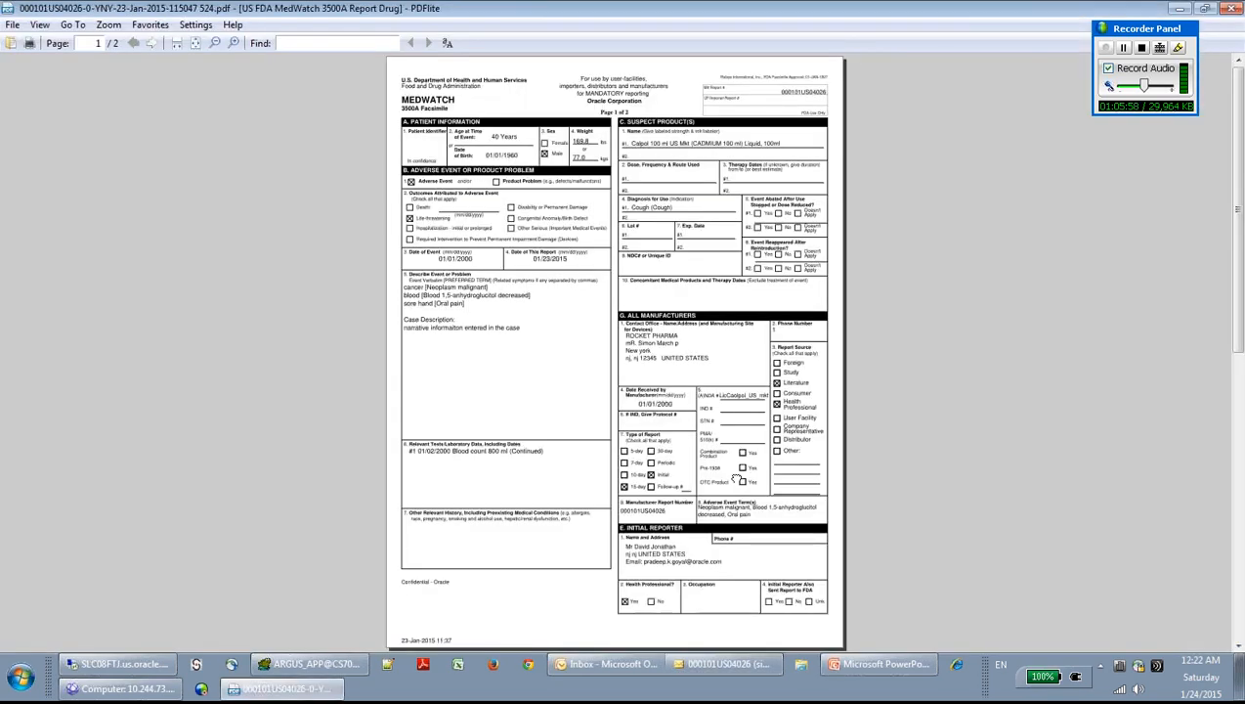
- Zoom the MedWatch 3500A form in two steps to read it, then close PDFlite
click(235, 44)
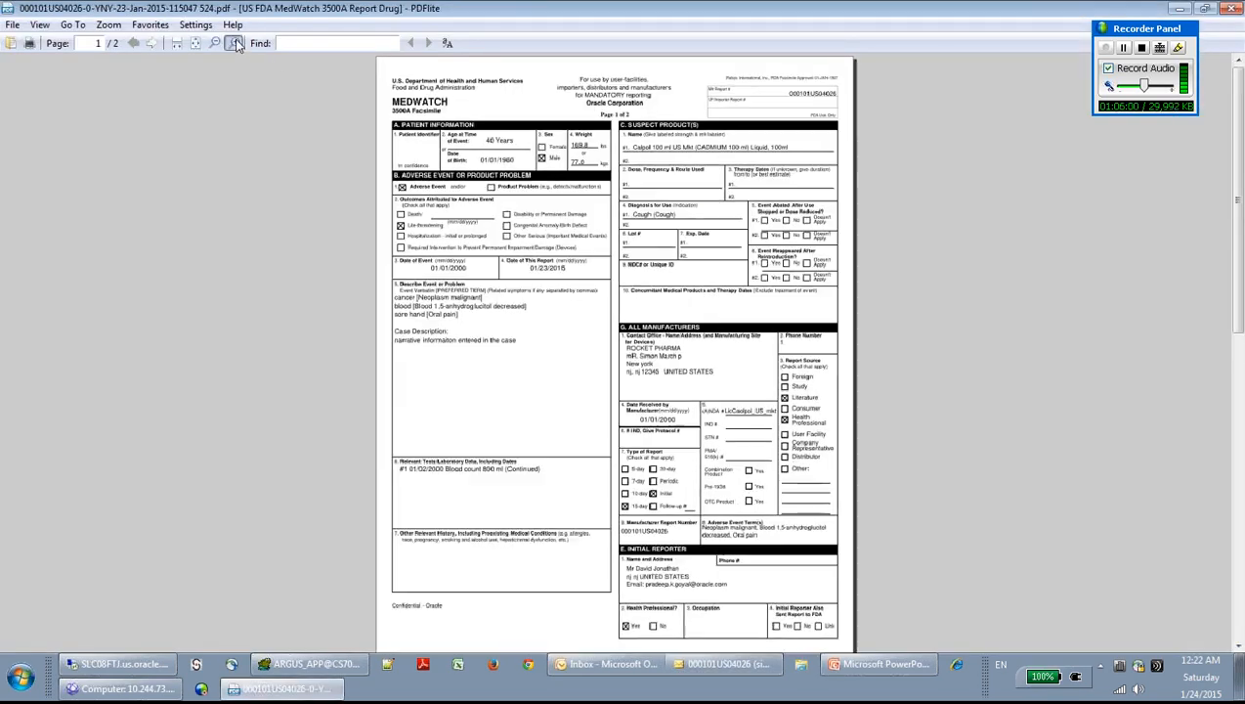
click(235, 44)
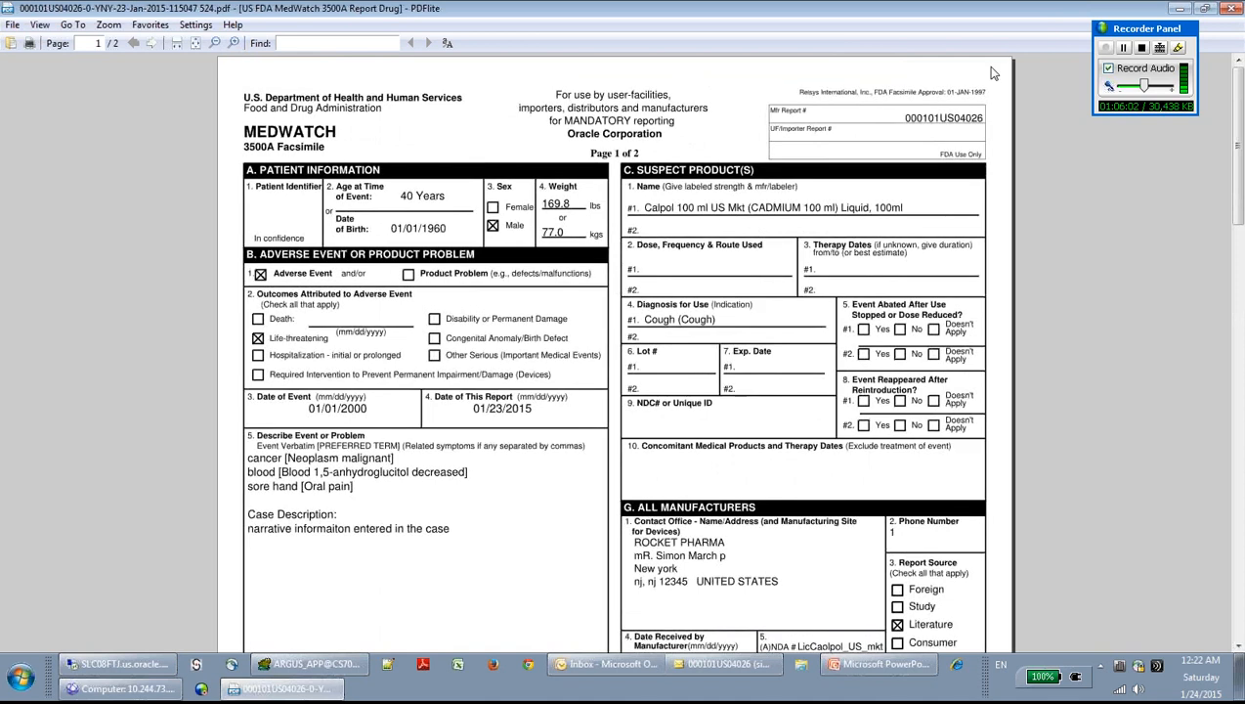
click(1234, 9)
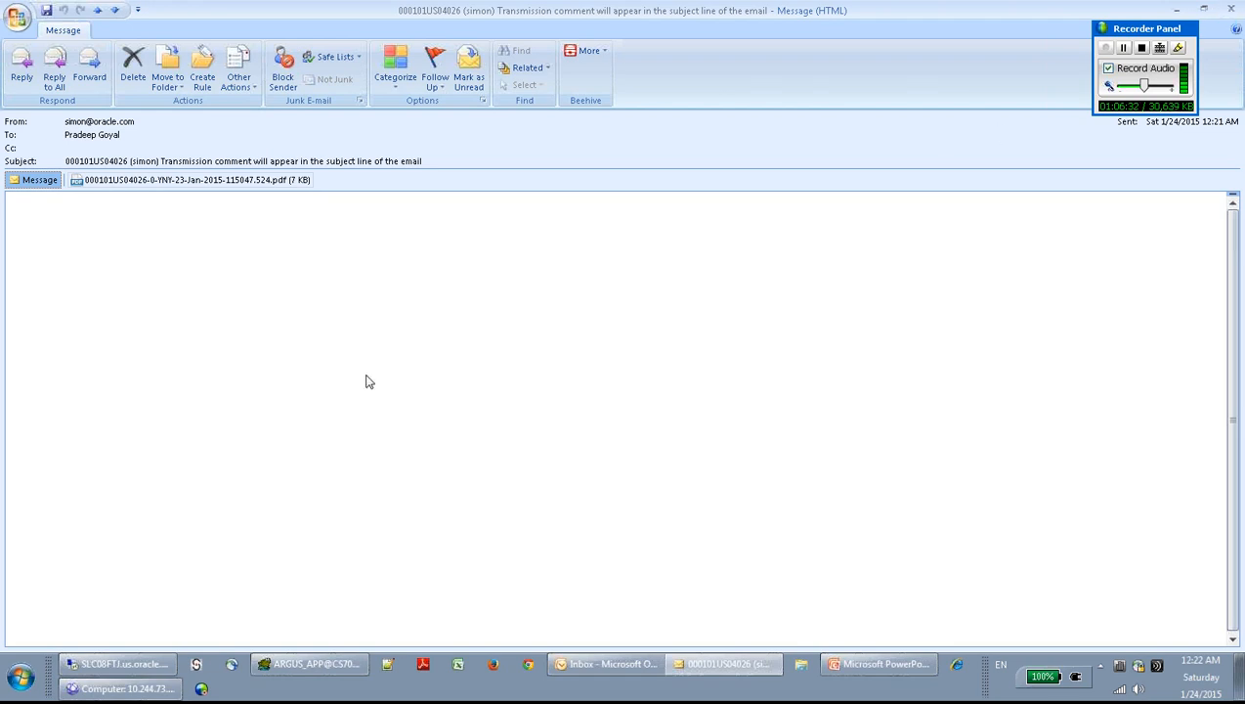
- In the Argus Console on the remote session, choose System Configuration > SMTP Configuration
click(176, 664)
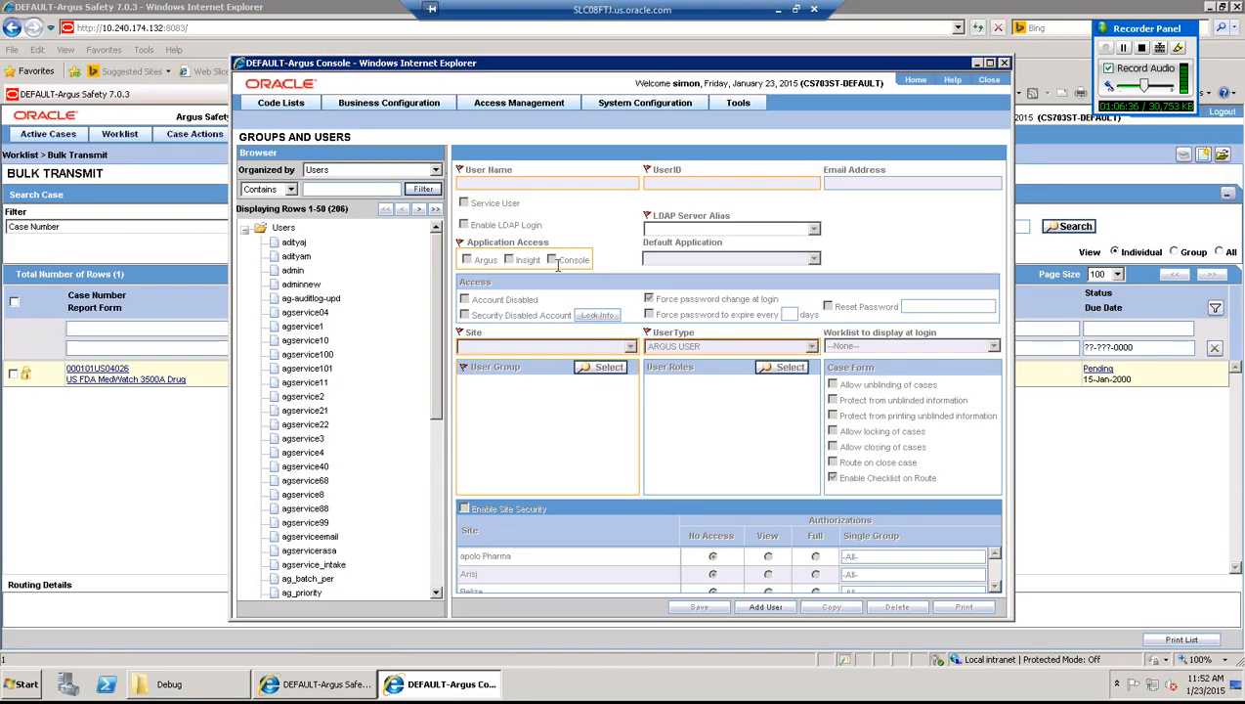
click(647, 103)
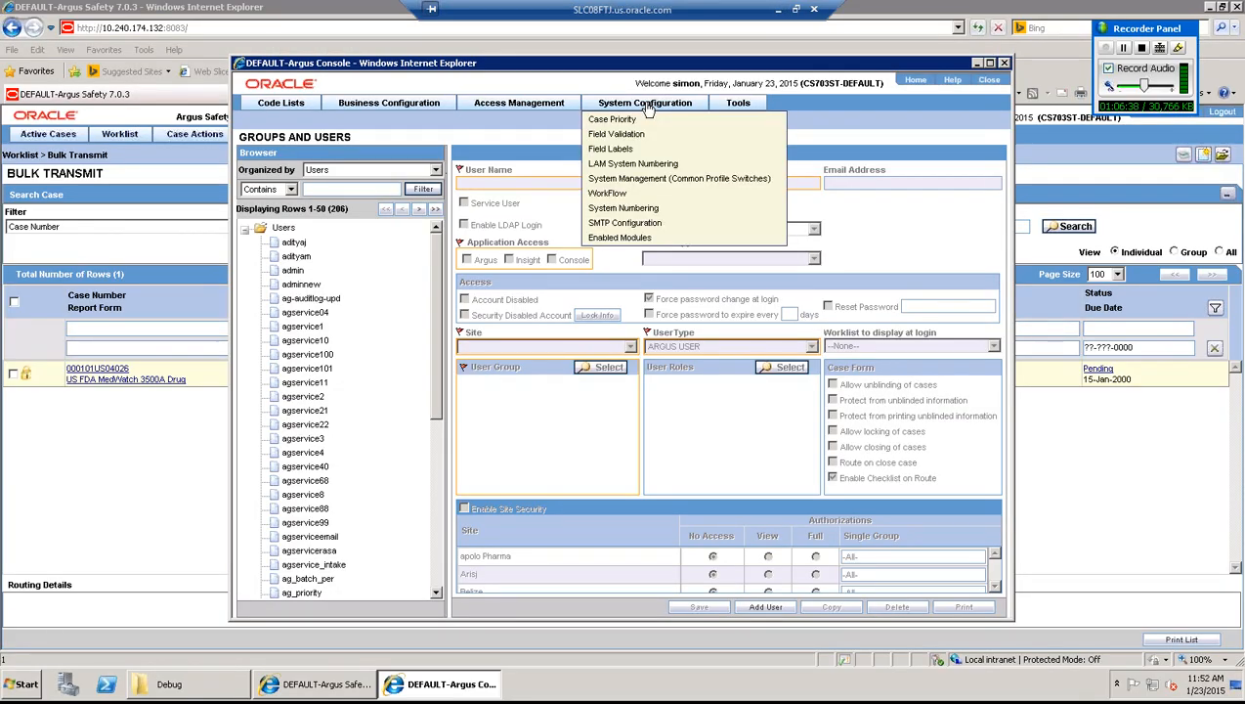
click(645, 224)
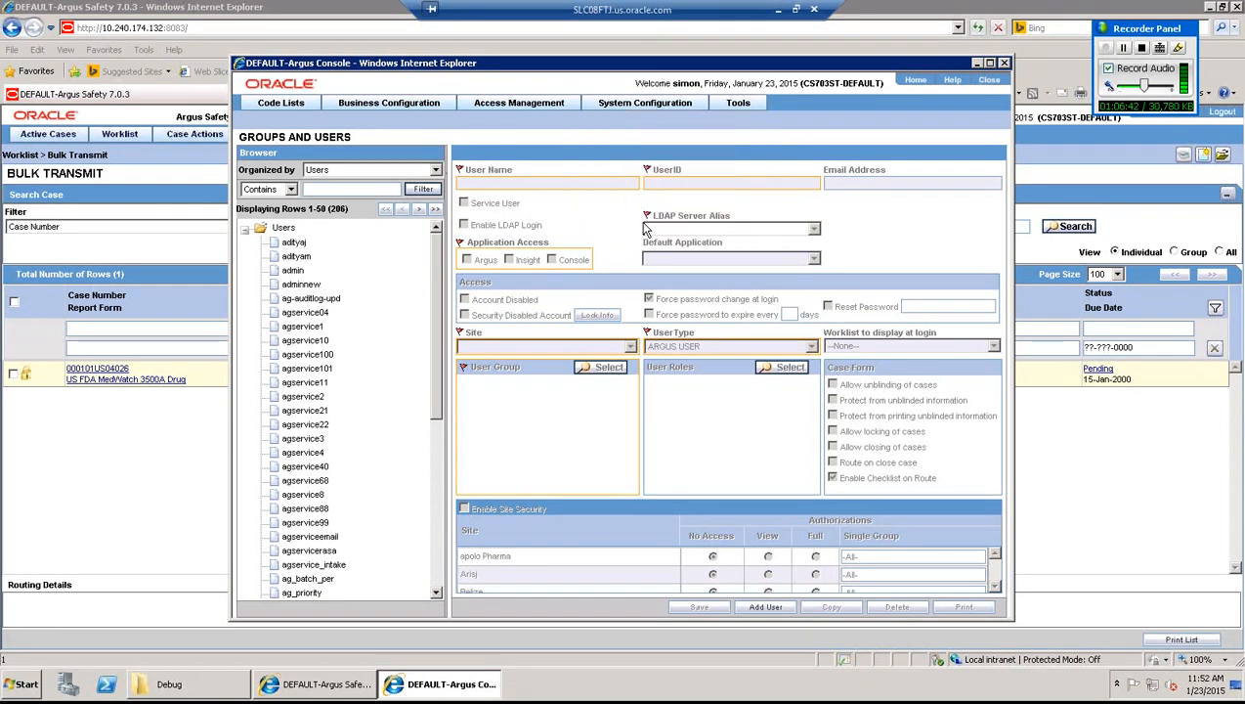
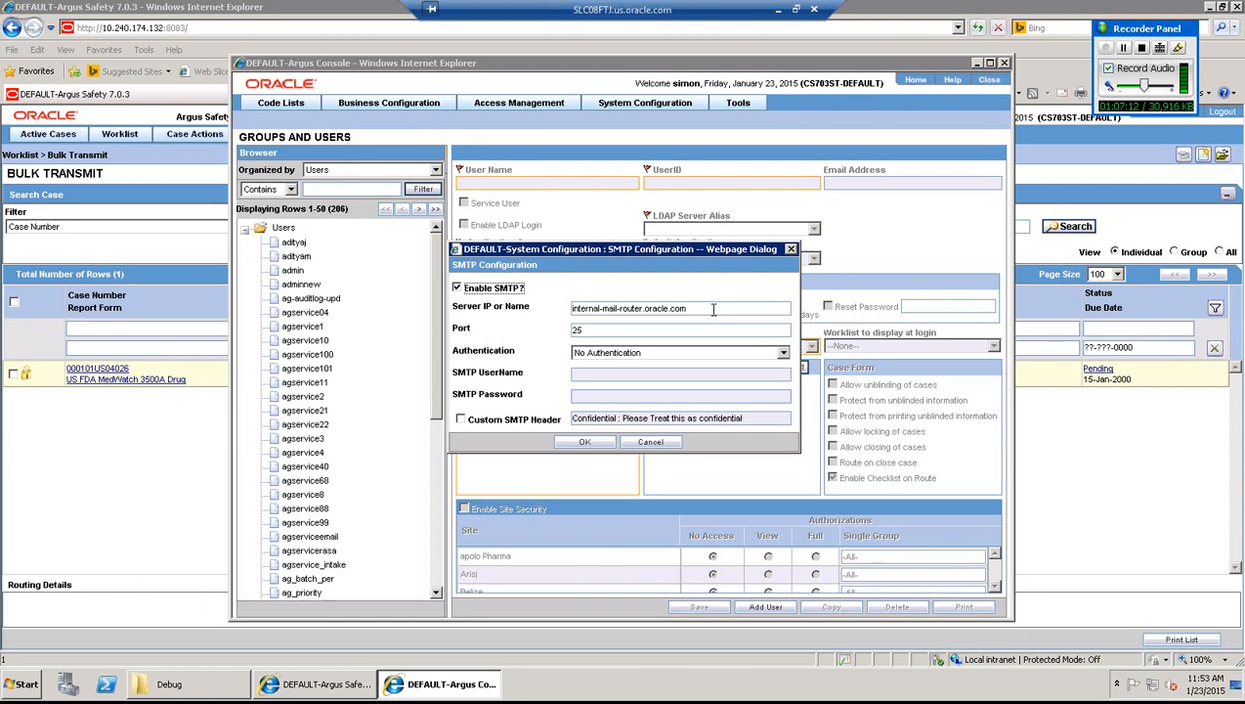
- Save the SMTP settings (internal-mail-router.oracle.com, port 25) and dismiss the saved confirmation
click(587, 442)
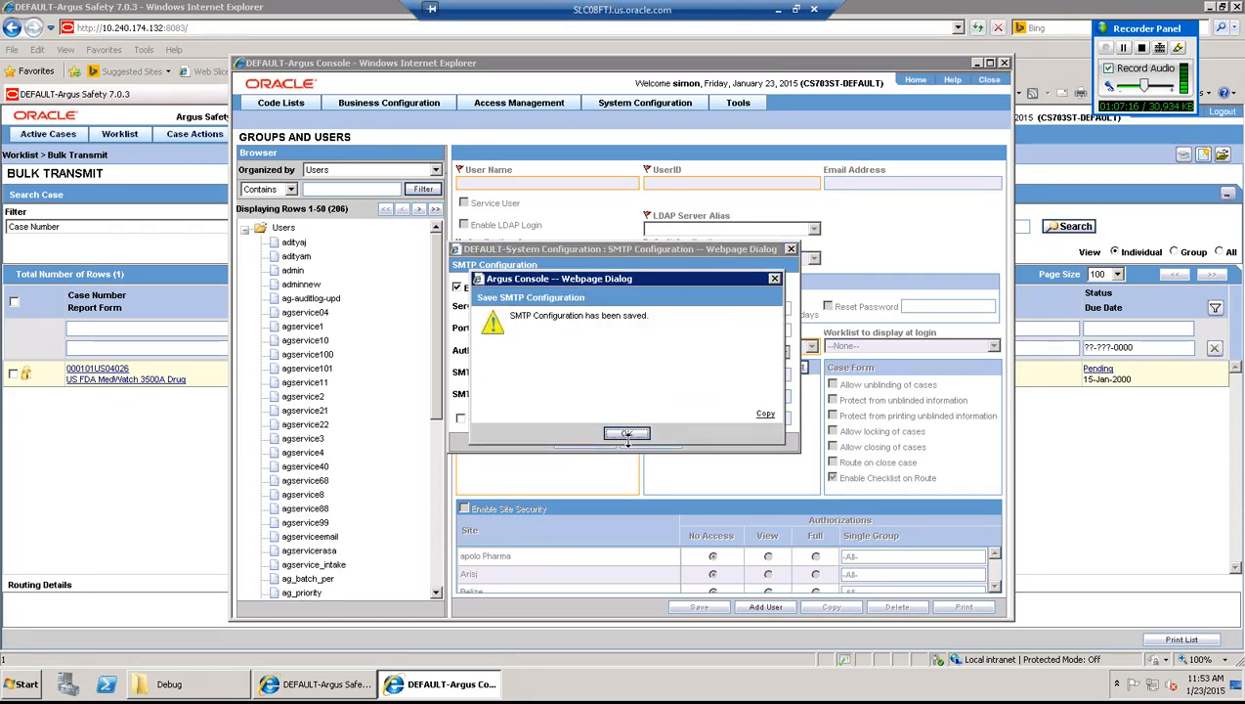
click(625, 433)
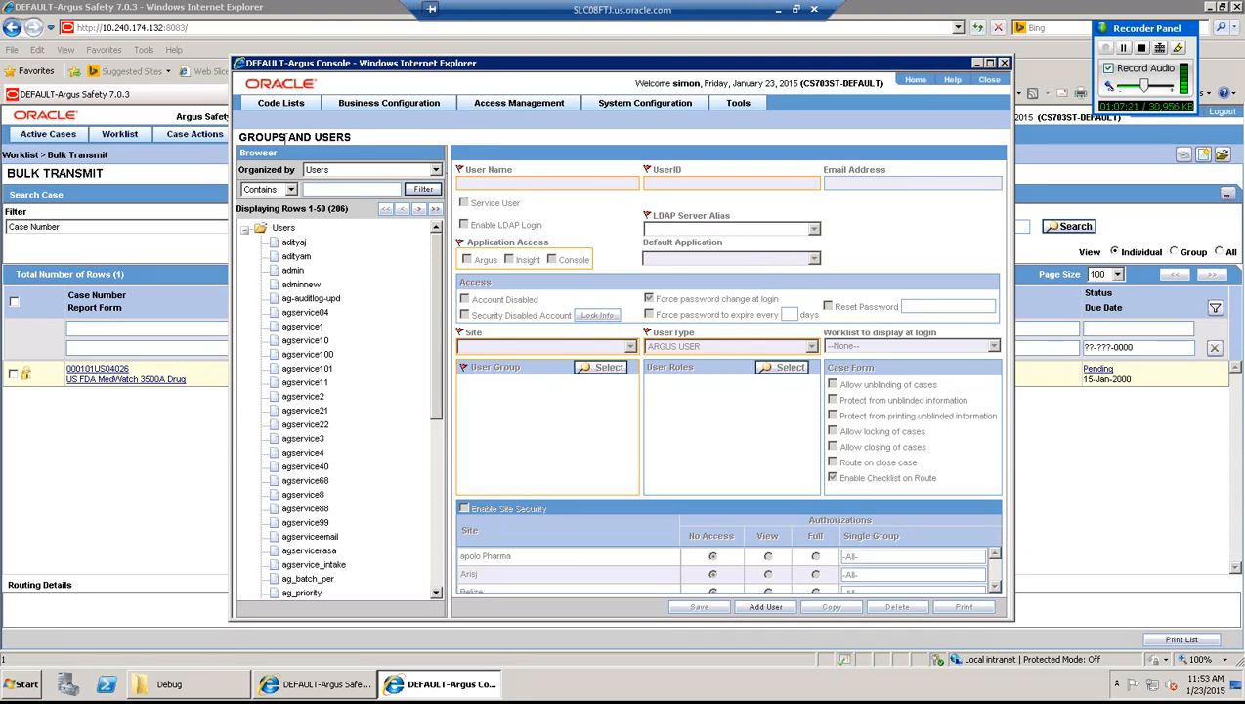
mouse_move(285, 109)
- Open the Argus Reporting Destination code list and load the FDA row's agency details
click(282, 120)
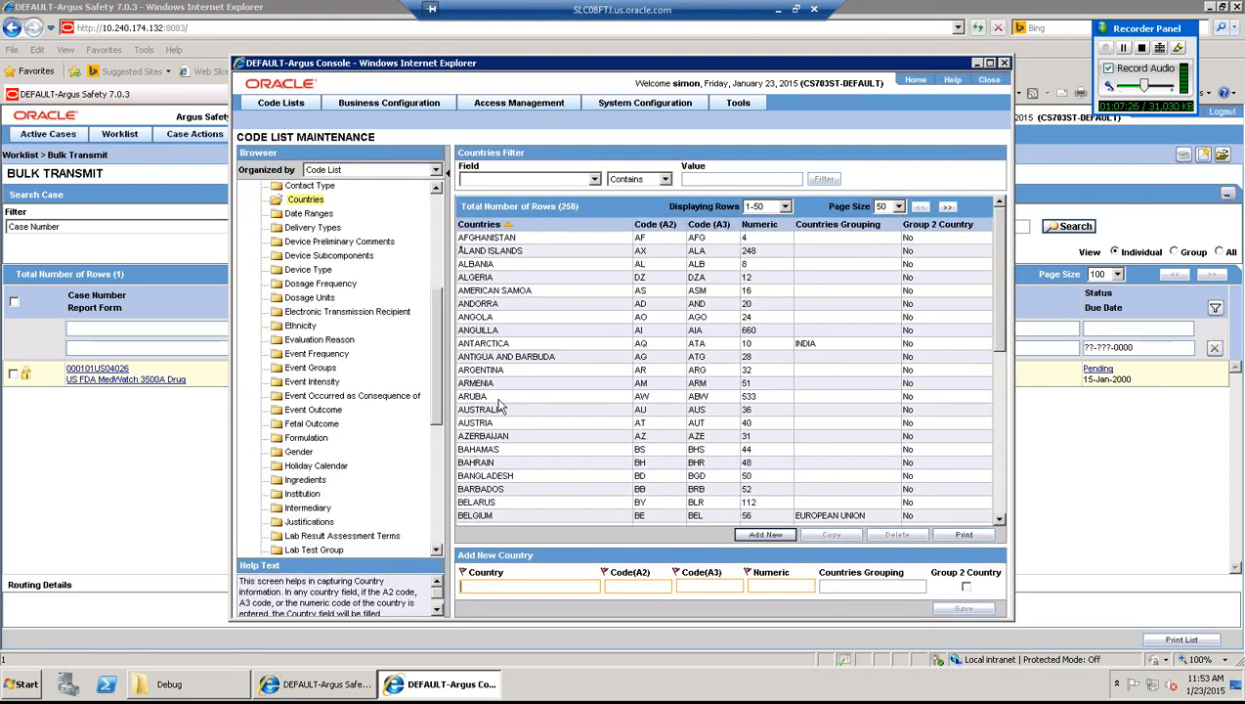
click(439, 533)
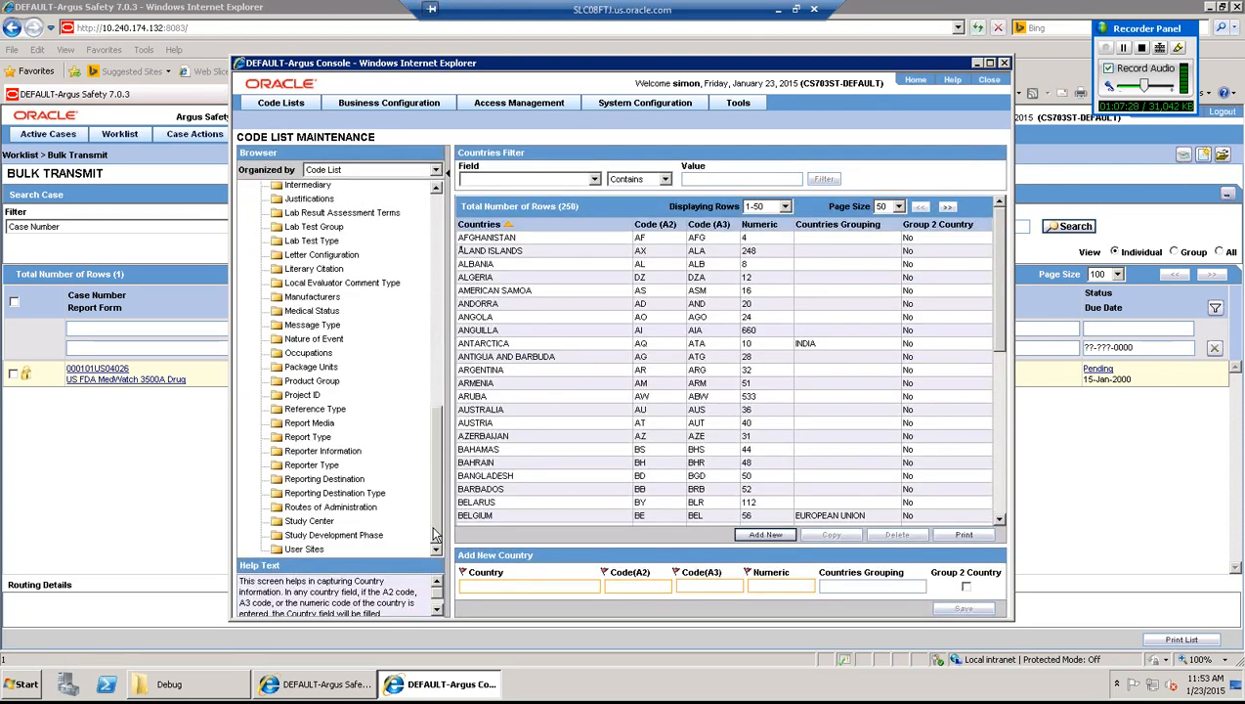
click(331, 488)
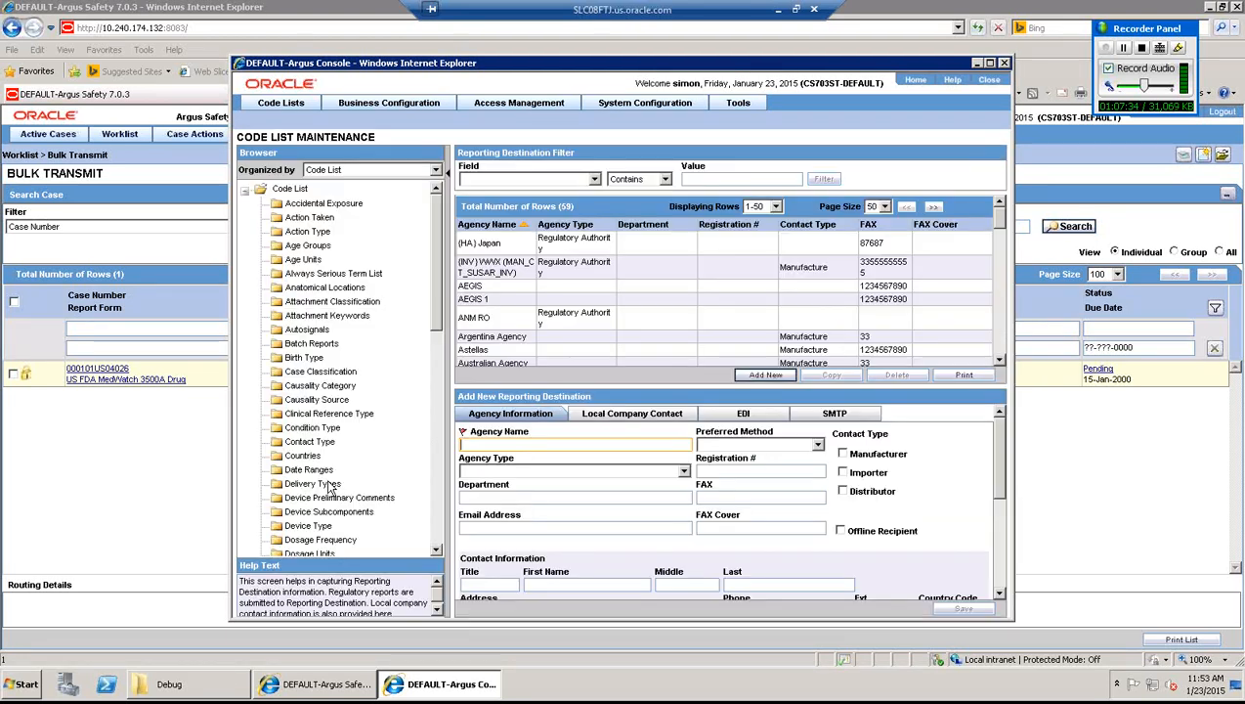
click(998, 342)
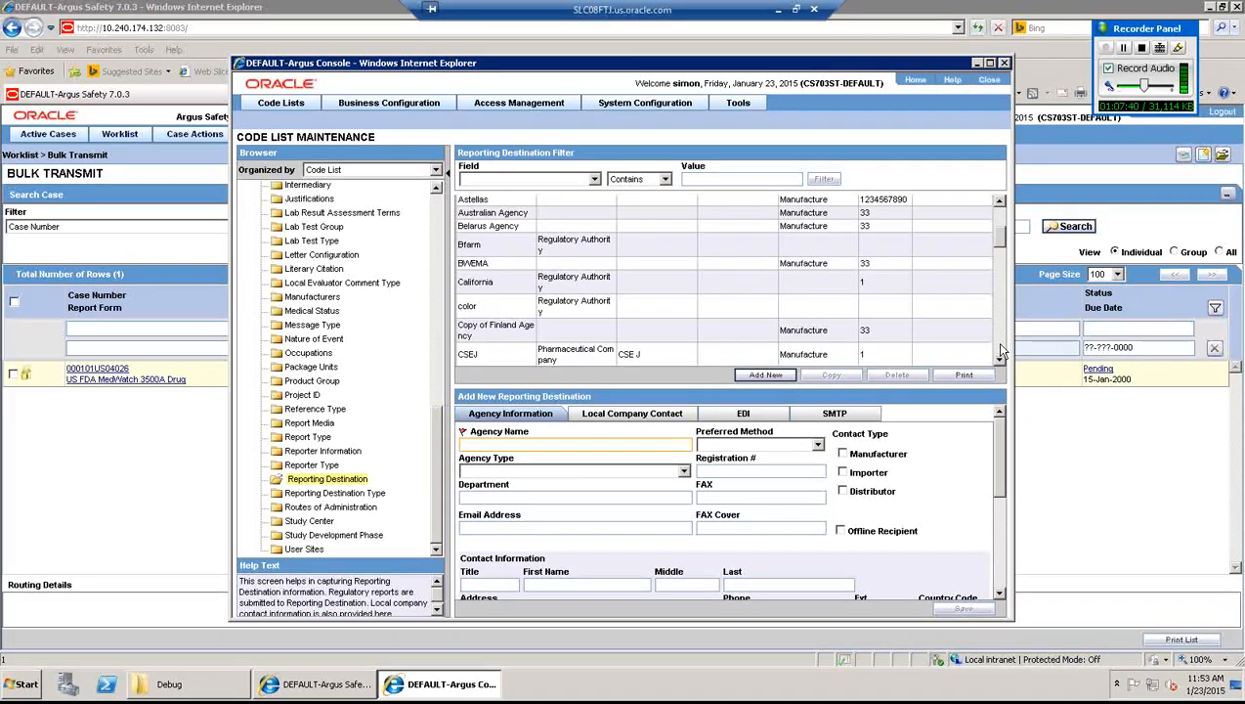
click(1000, 345)
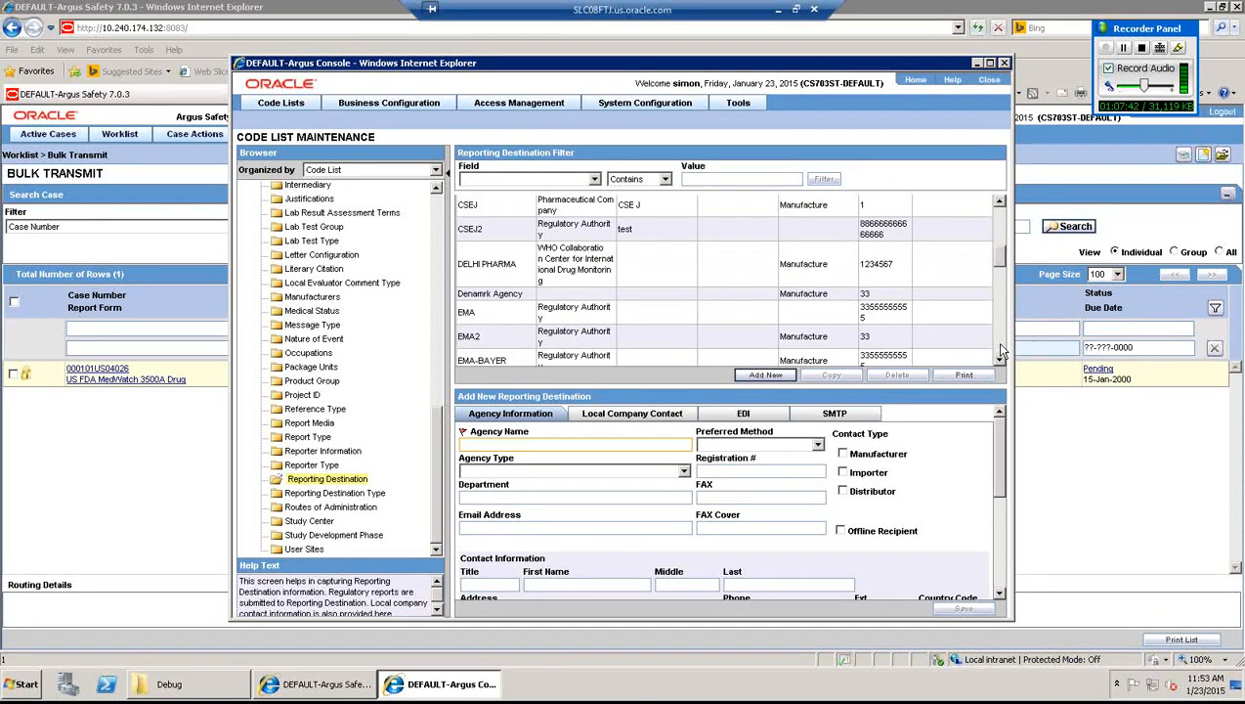
click(999, 345)
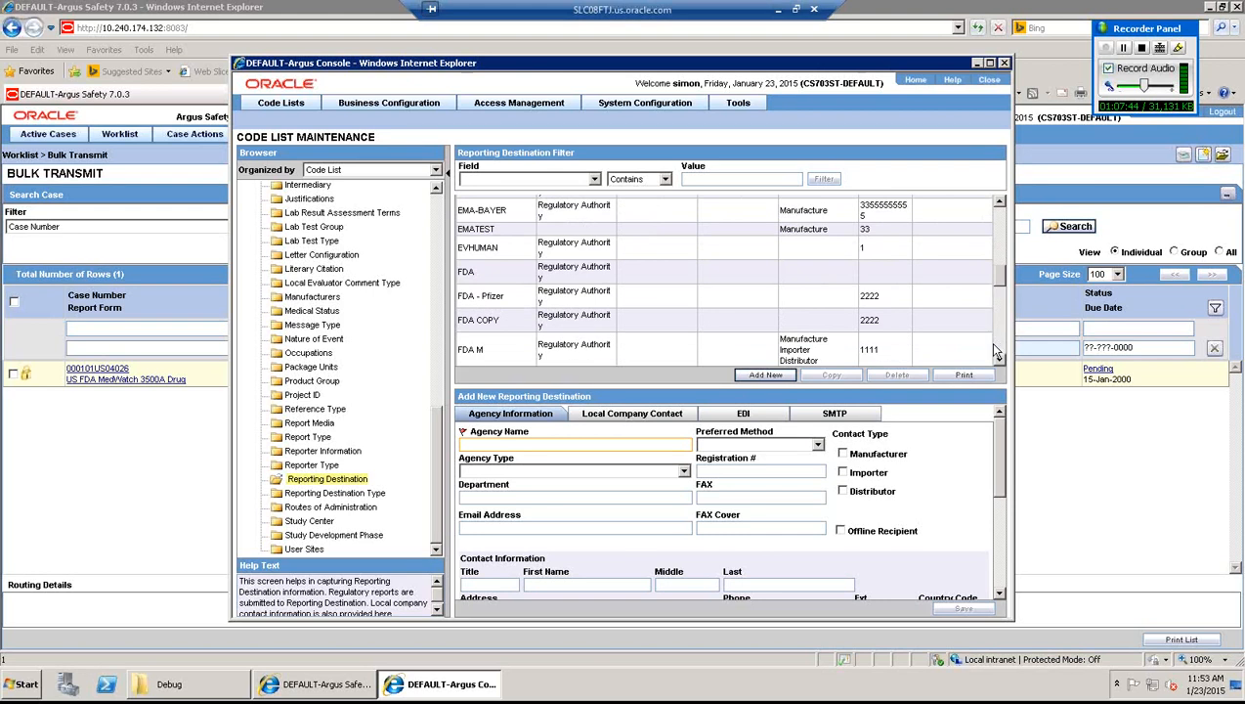
click(605, 270)
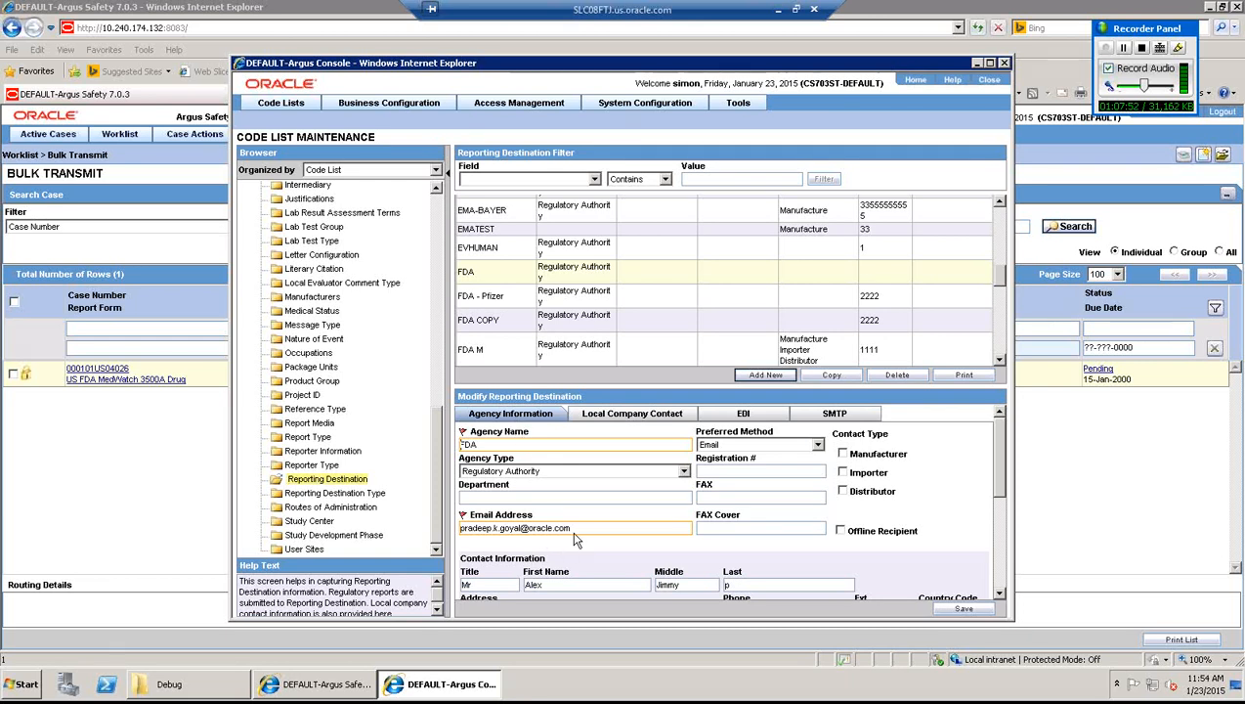
- Check FDA's recipient e-mail address and SMTP From address, then go back to Bulk Transmit
drag(570, 527, 457, 527)
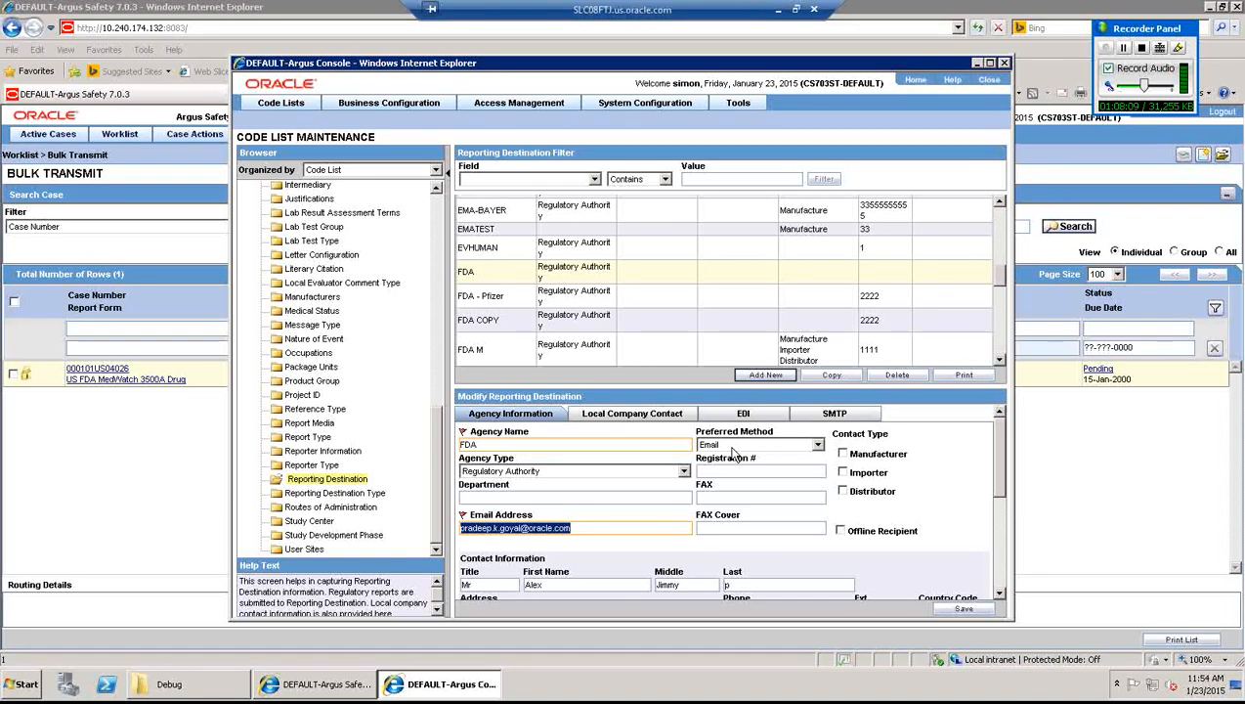
click(833, 414)
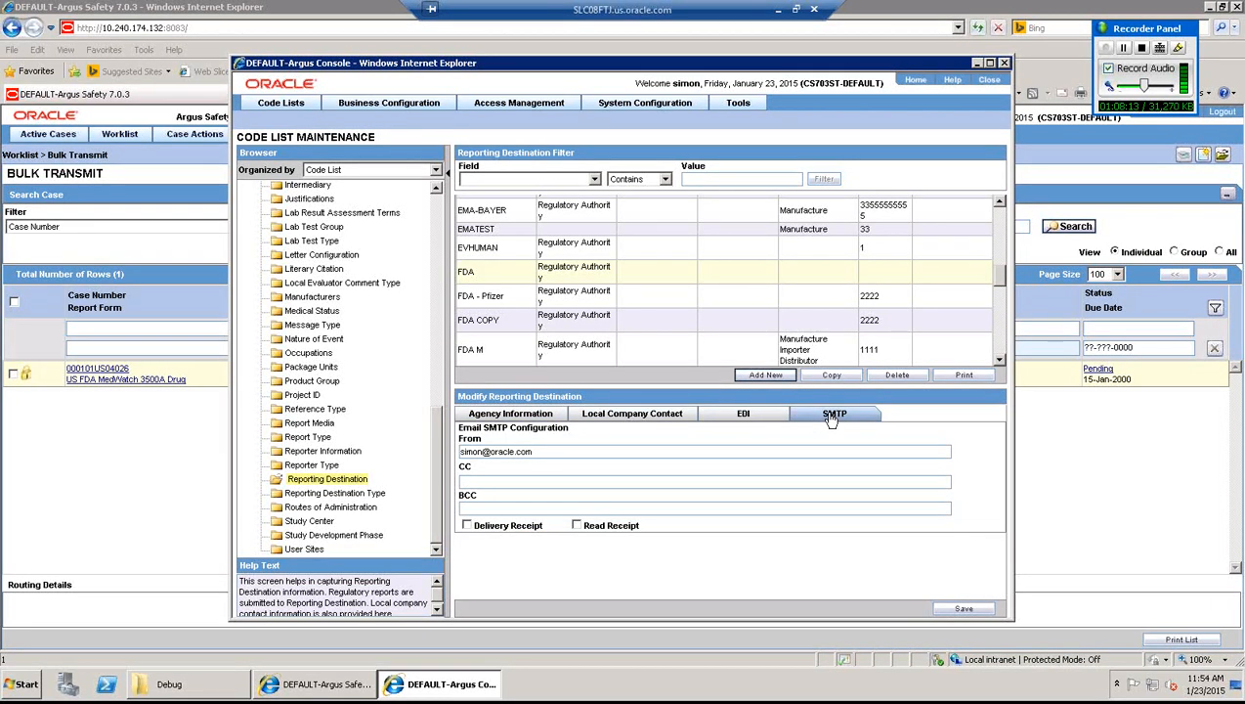
double_click(457, 449)
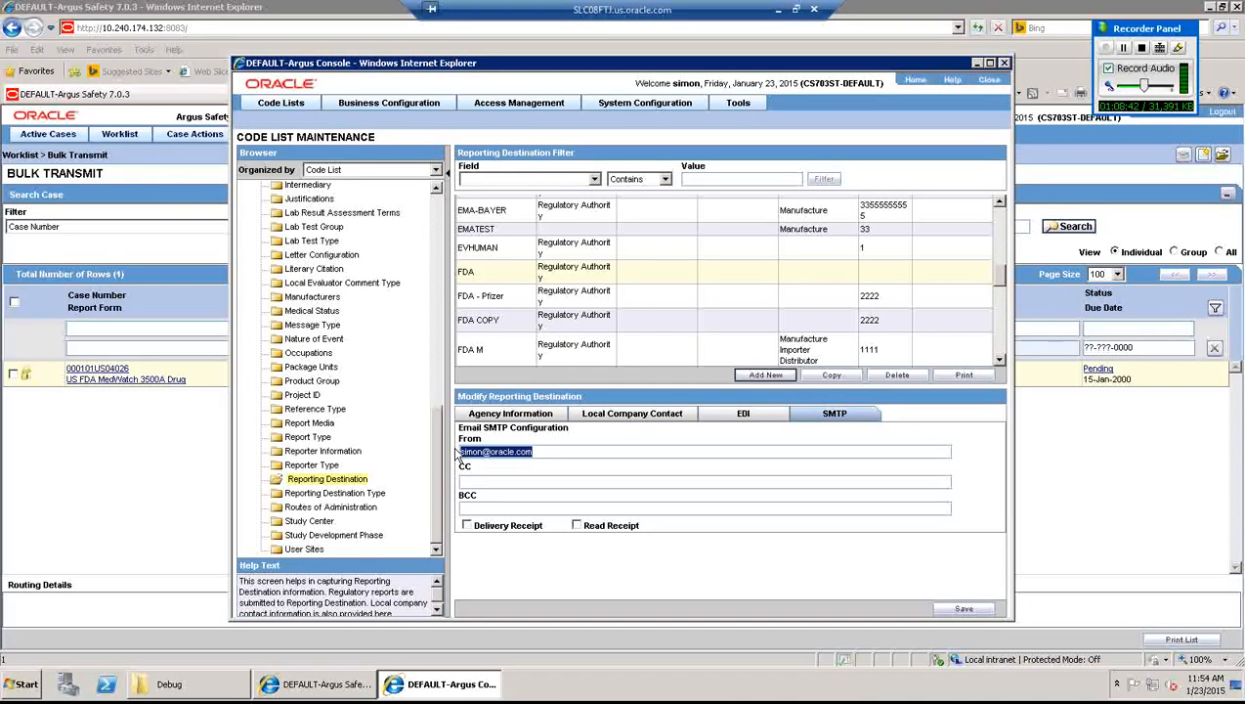
click(133, 487)
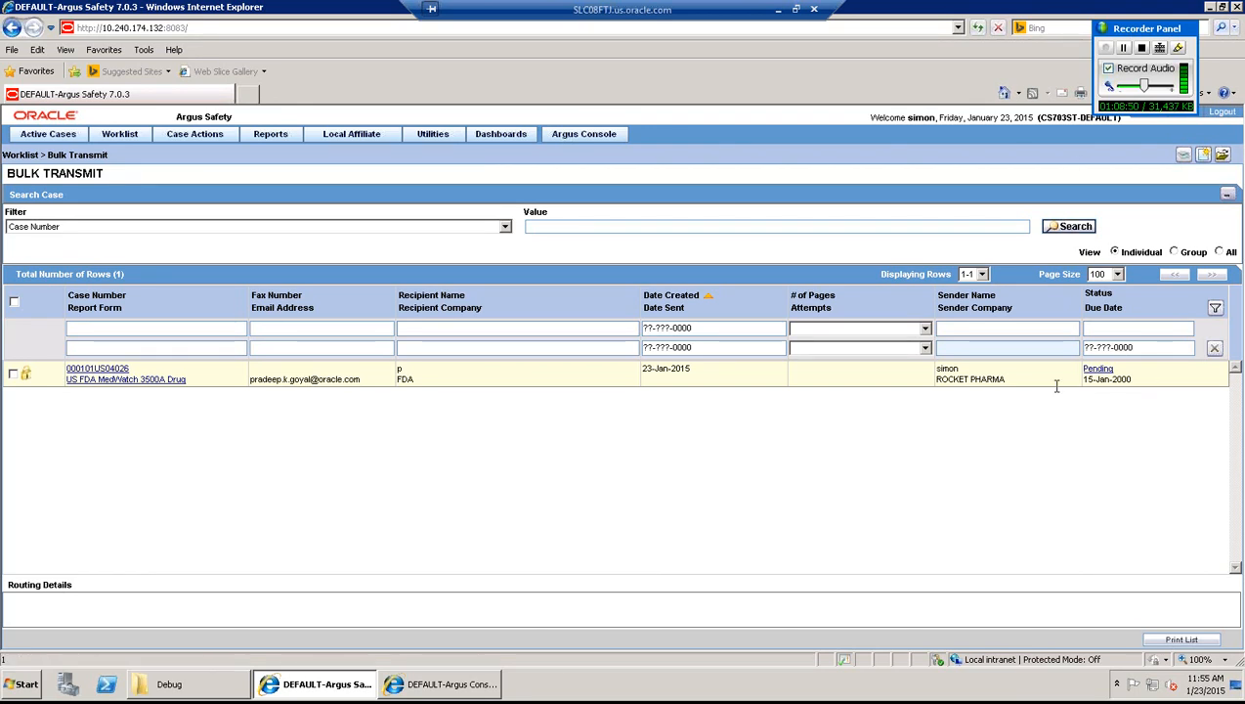
- Mark the FDA MedWatch report as submitted with a 'marked for submission' note and refresh the list
click(1075, 227)
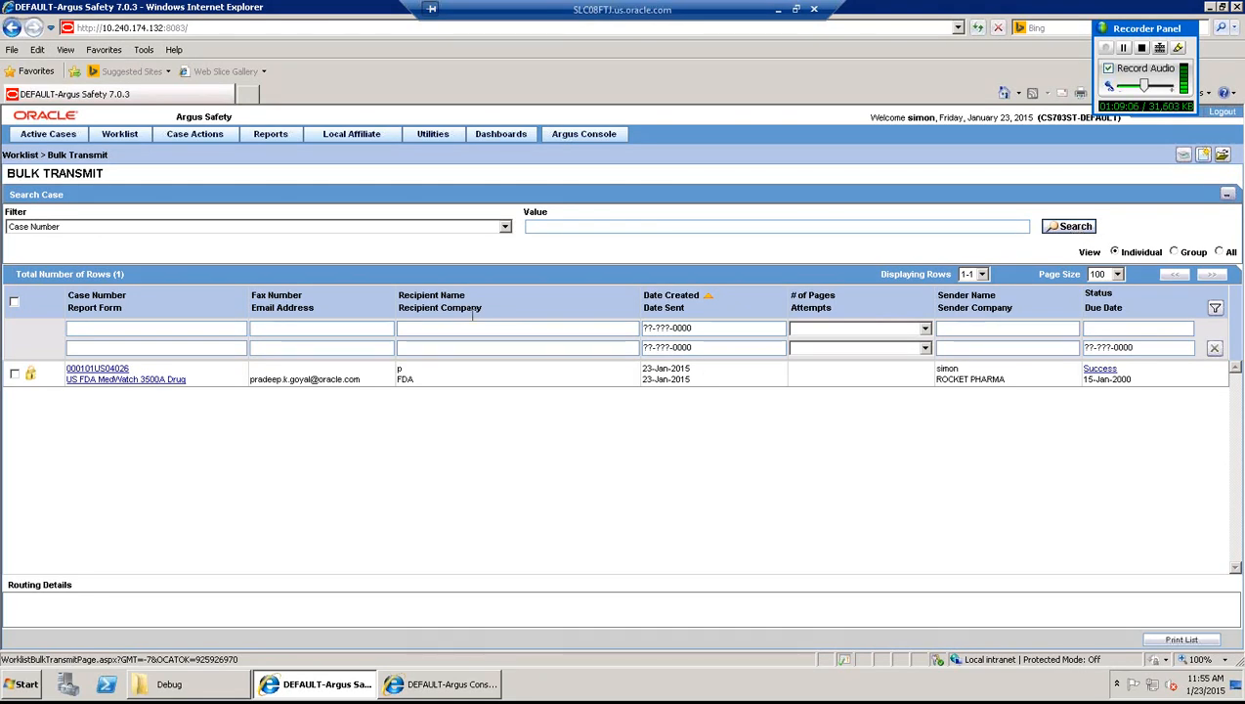
click(14, 375)
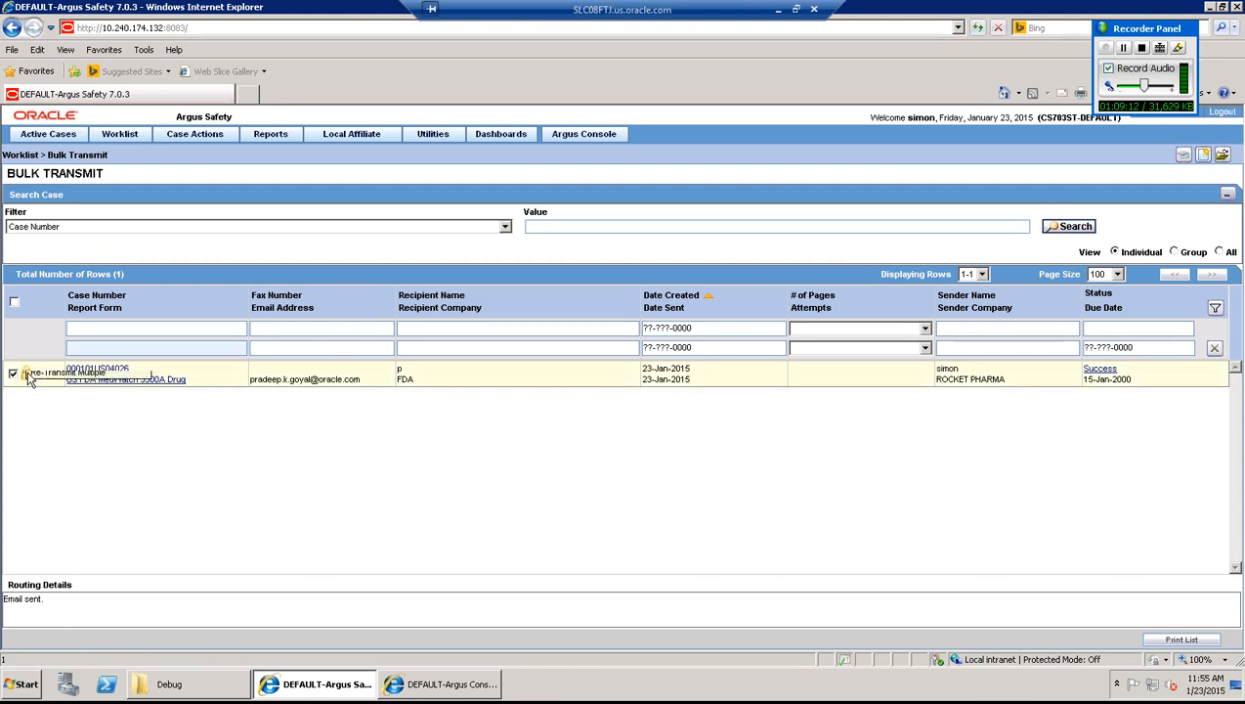
click(29, 378)
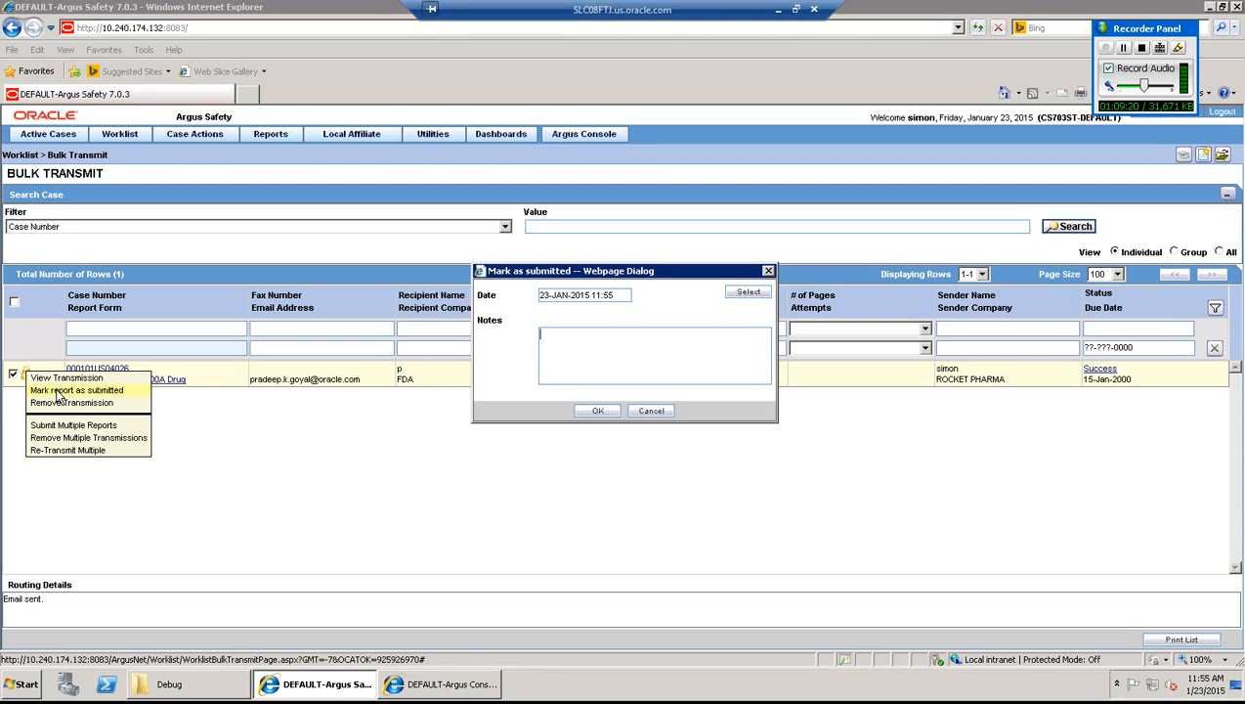
text(report has been marked for submis)
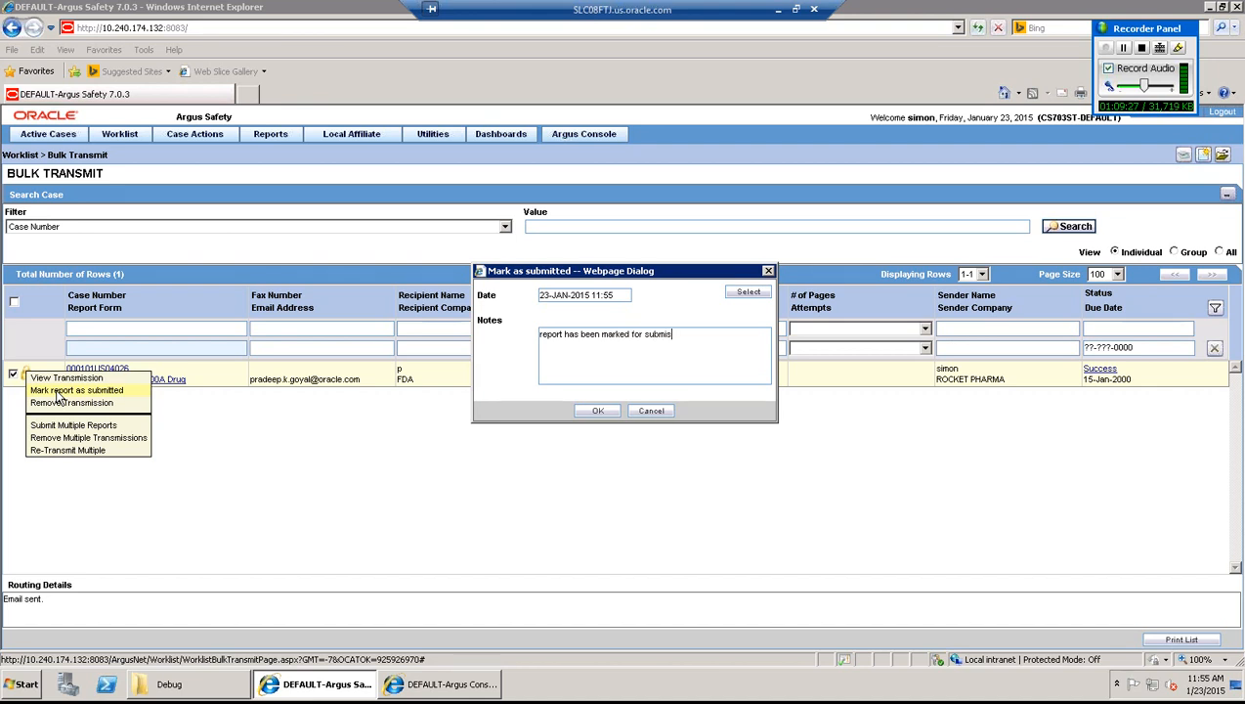
text(ked for submission.)
click(596, 412)
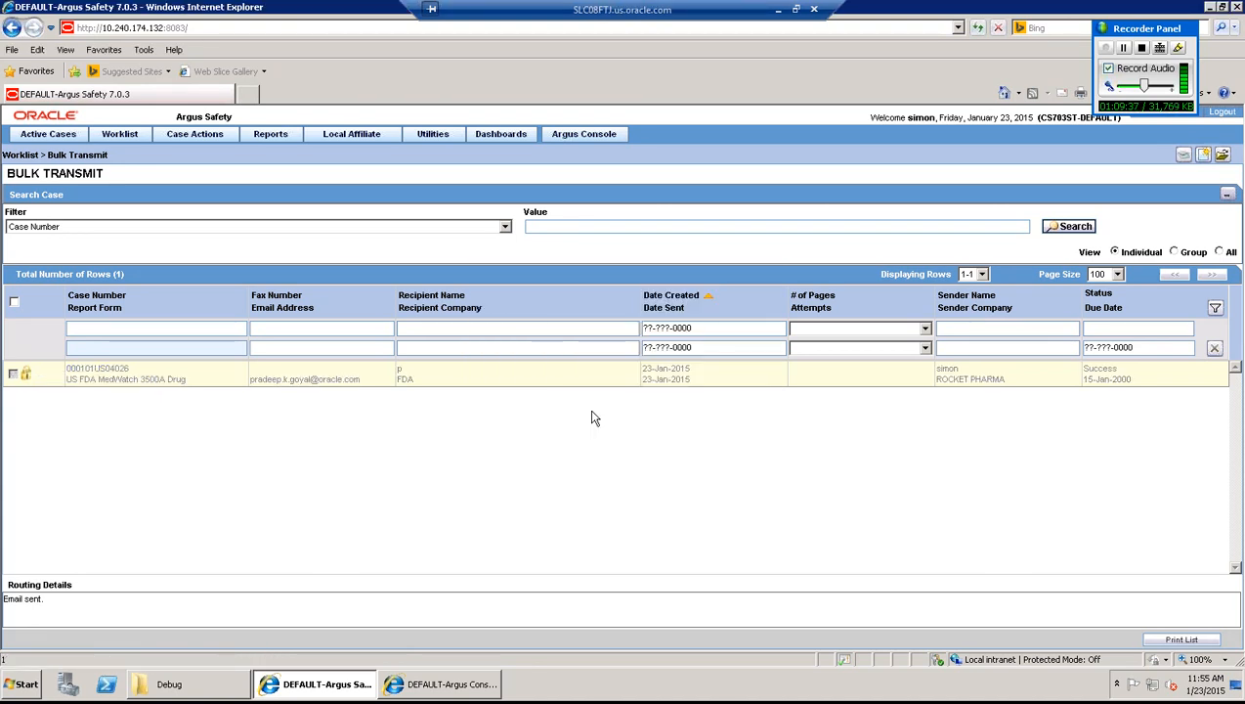
click(1075, 227)
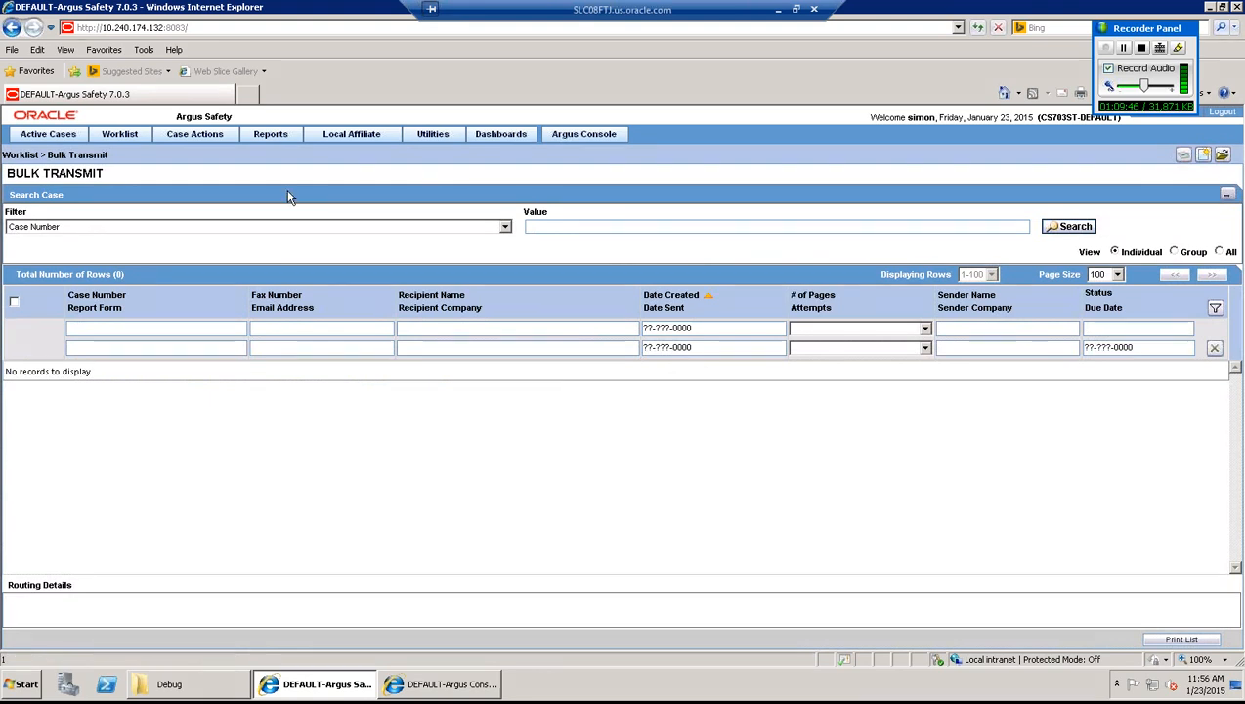
click(272, 135)
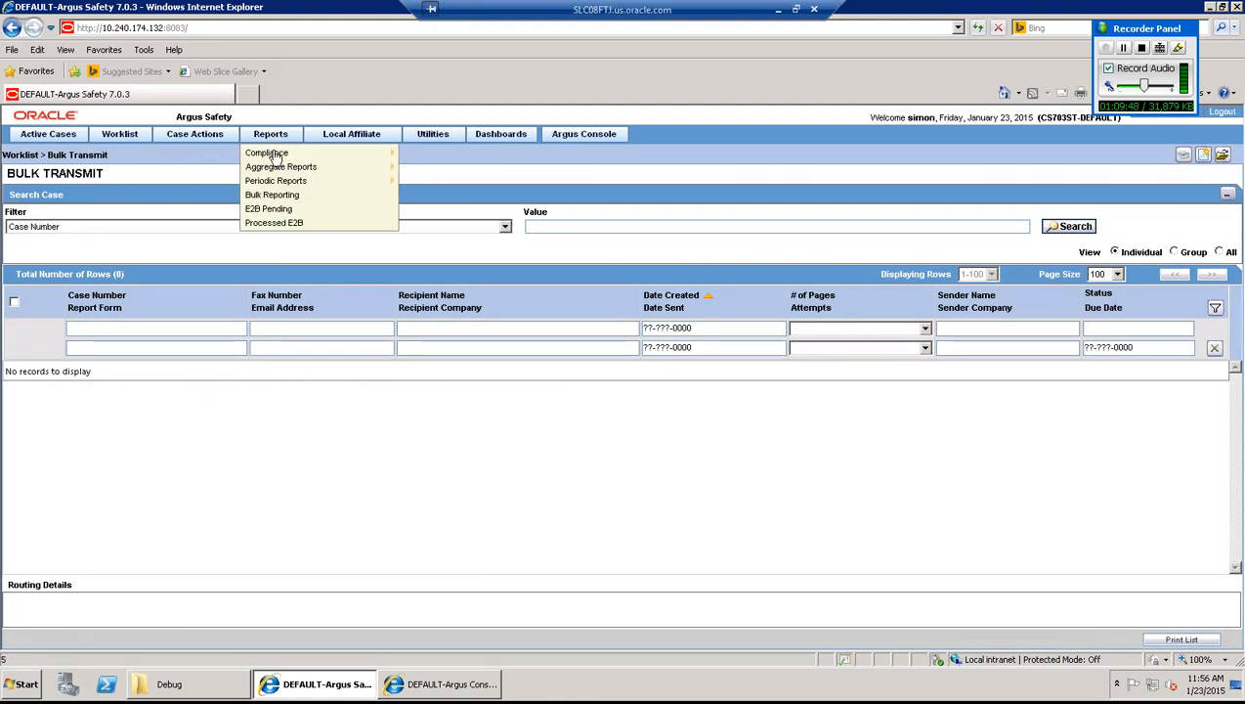
- Open Reports > Compliance > Submitted and add FDA as the Destination criterion
mouse_move(275, 158)
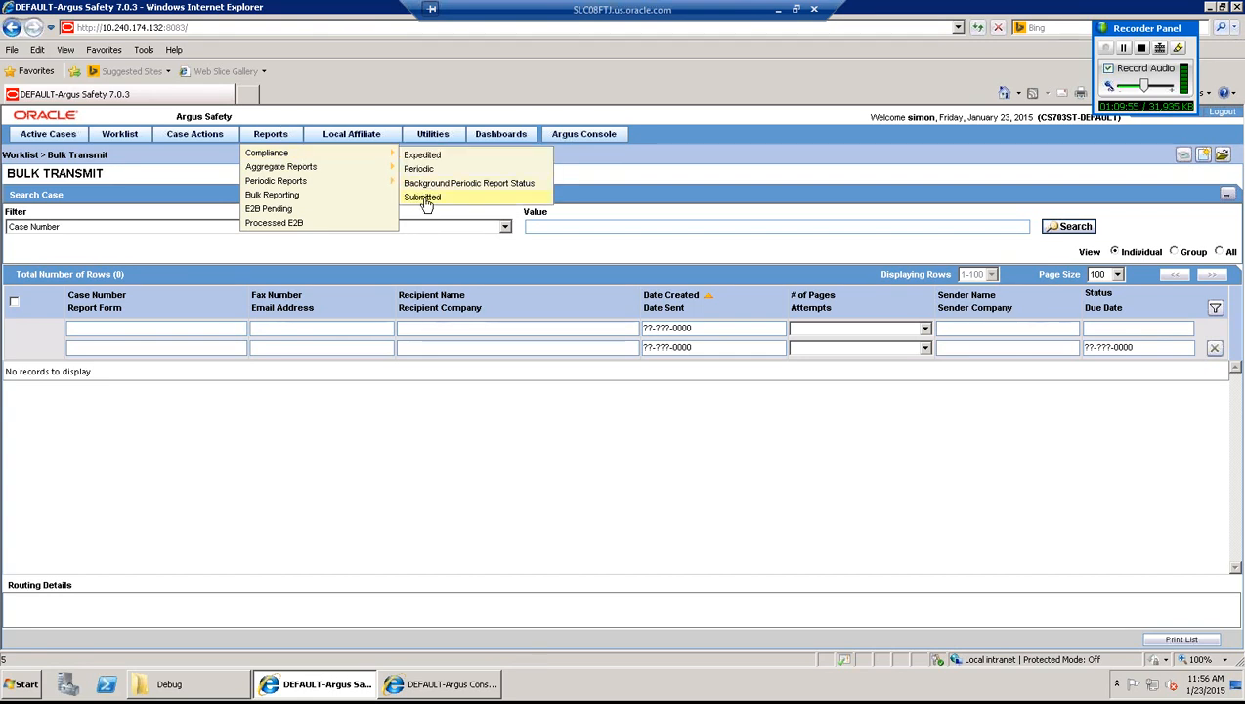
click(424, 198)
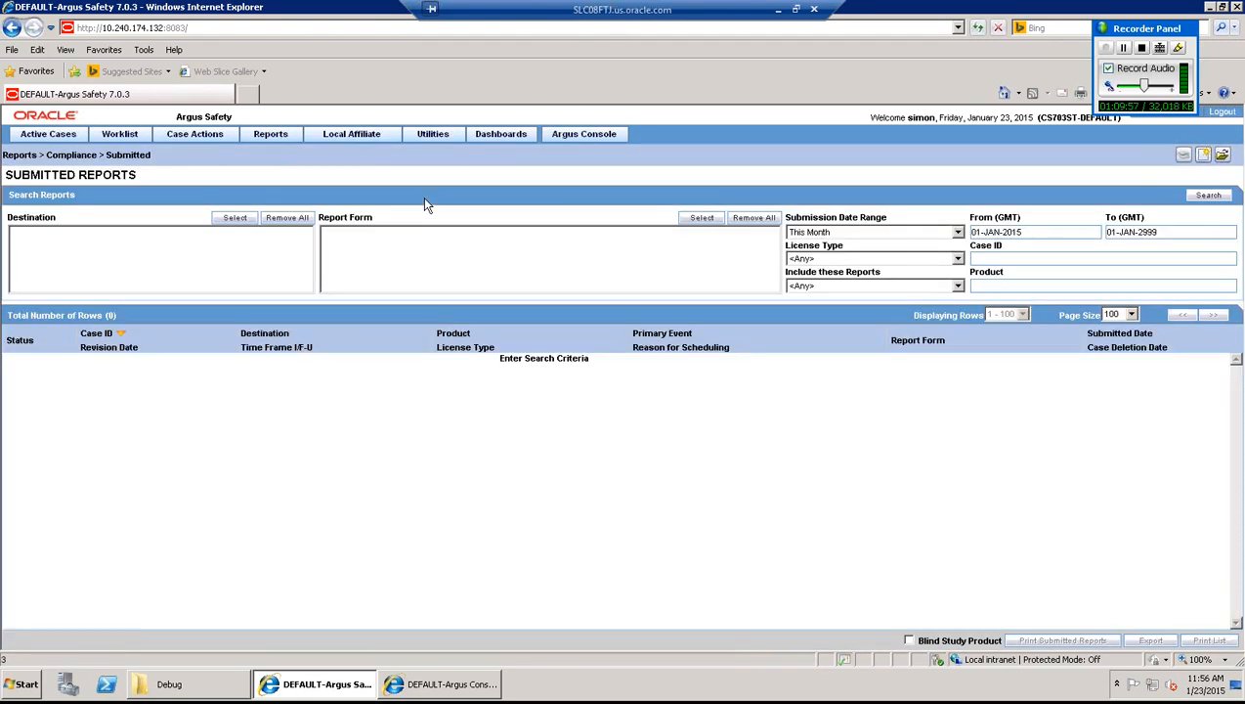
click(240, 218)
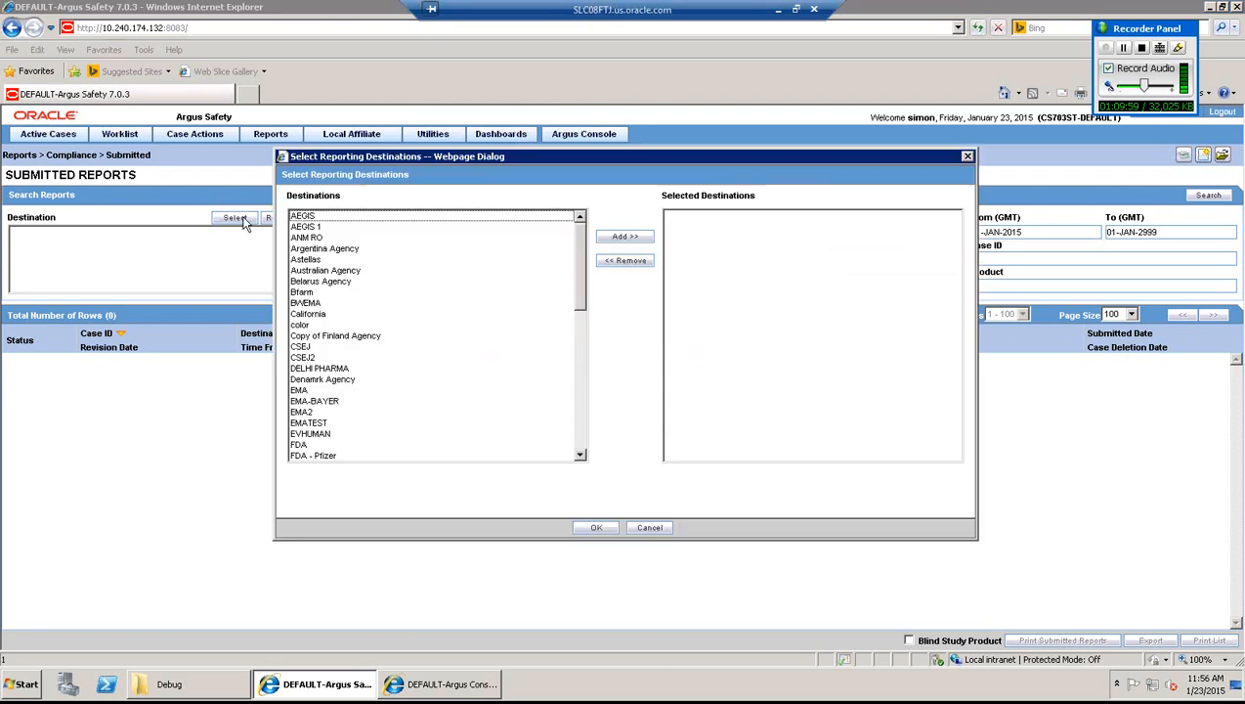
click(309, 348)
key(f)
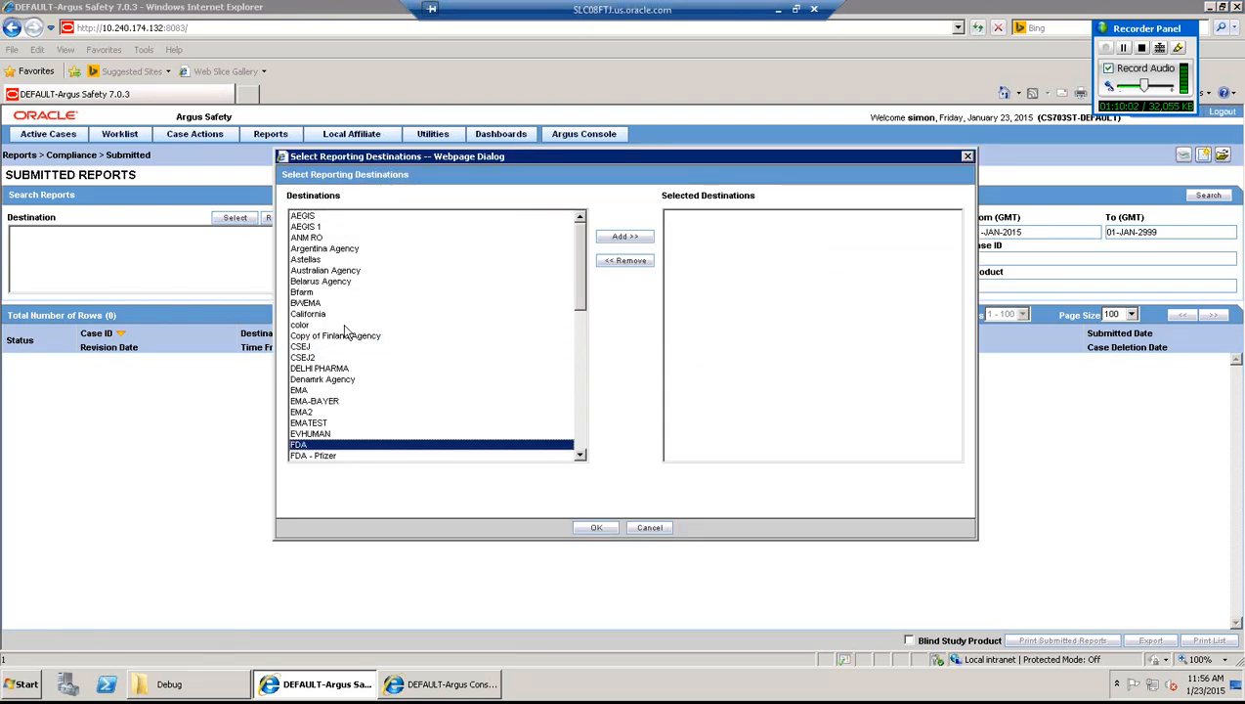
click(640, 237)
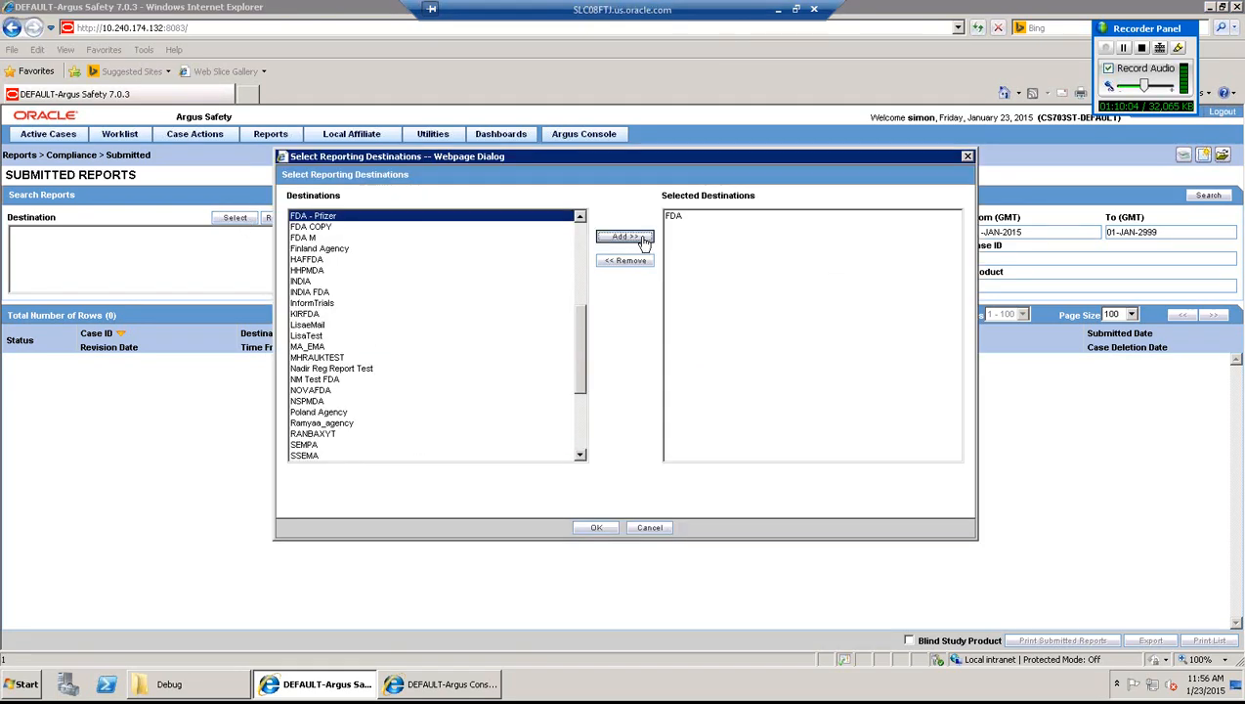
click(593, 531)
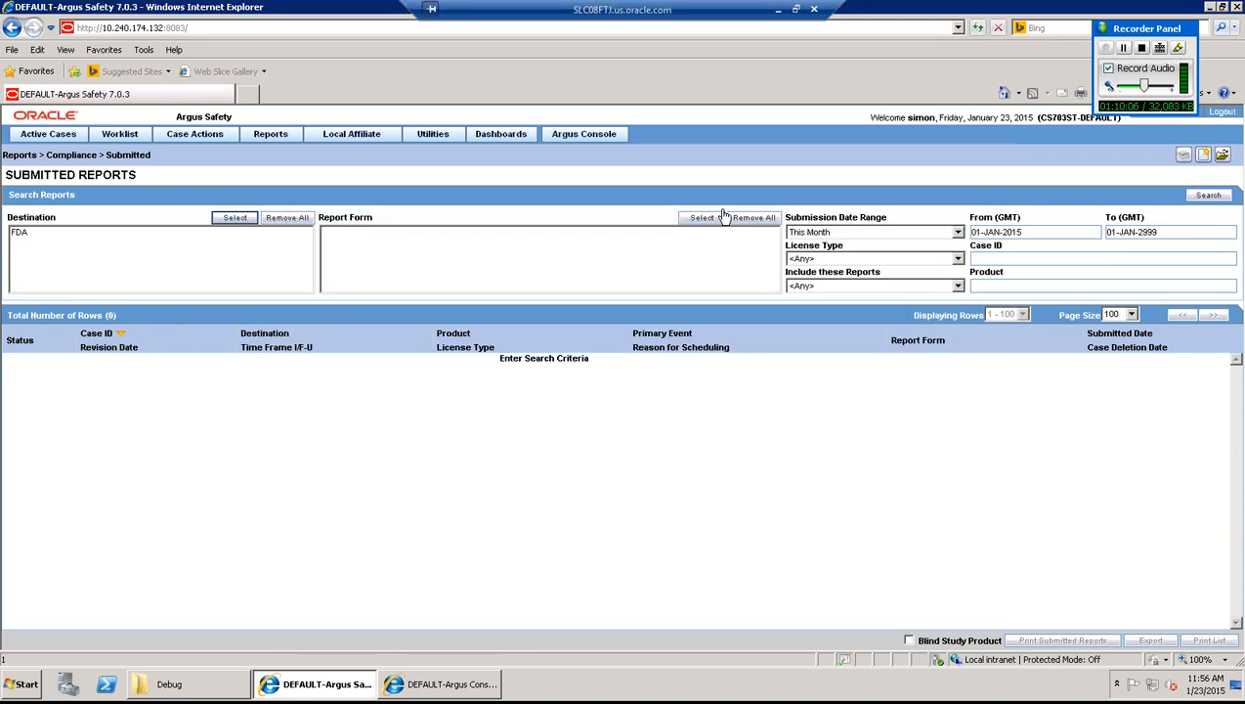
- Add US FDA MedWatch 3500A Drug as the Report Form filter and search, finding the Calpol report
click(703, 218)
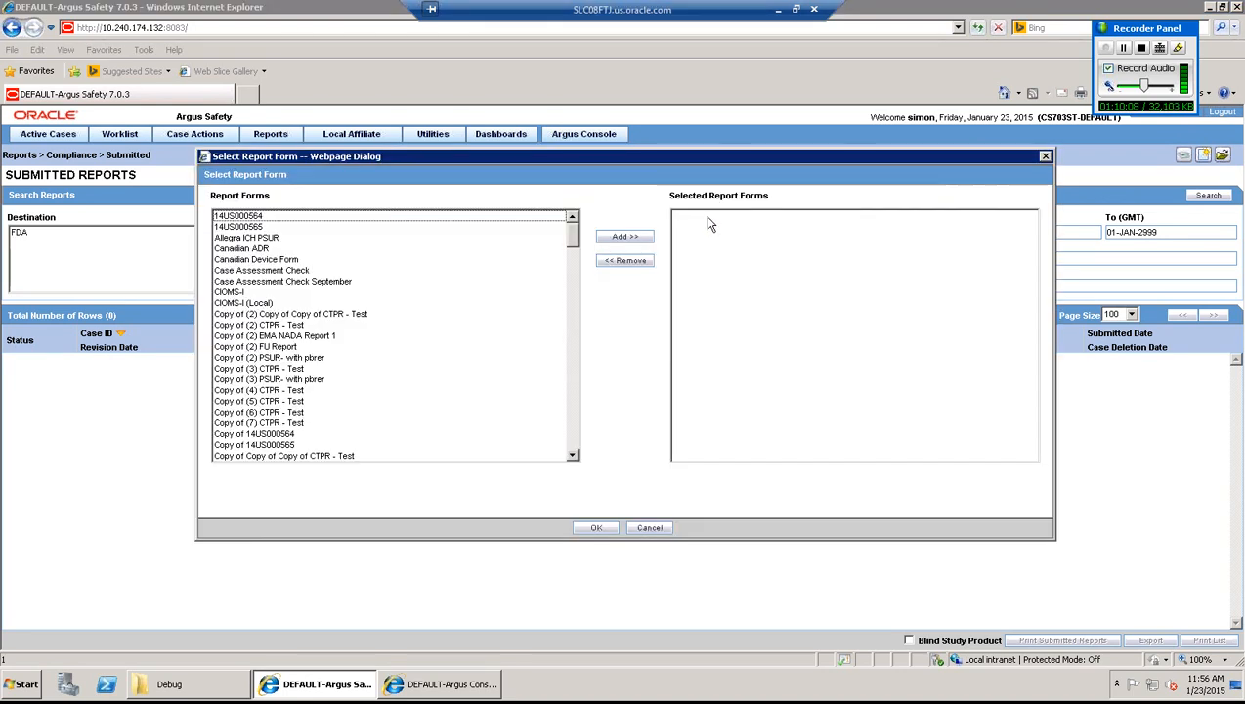
click(303, 445)
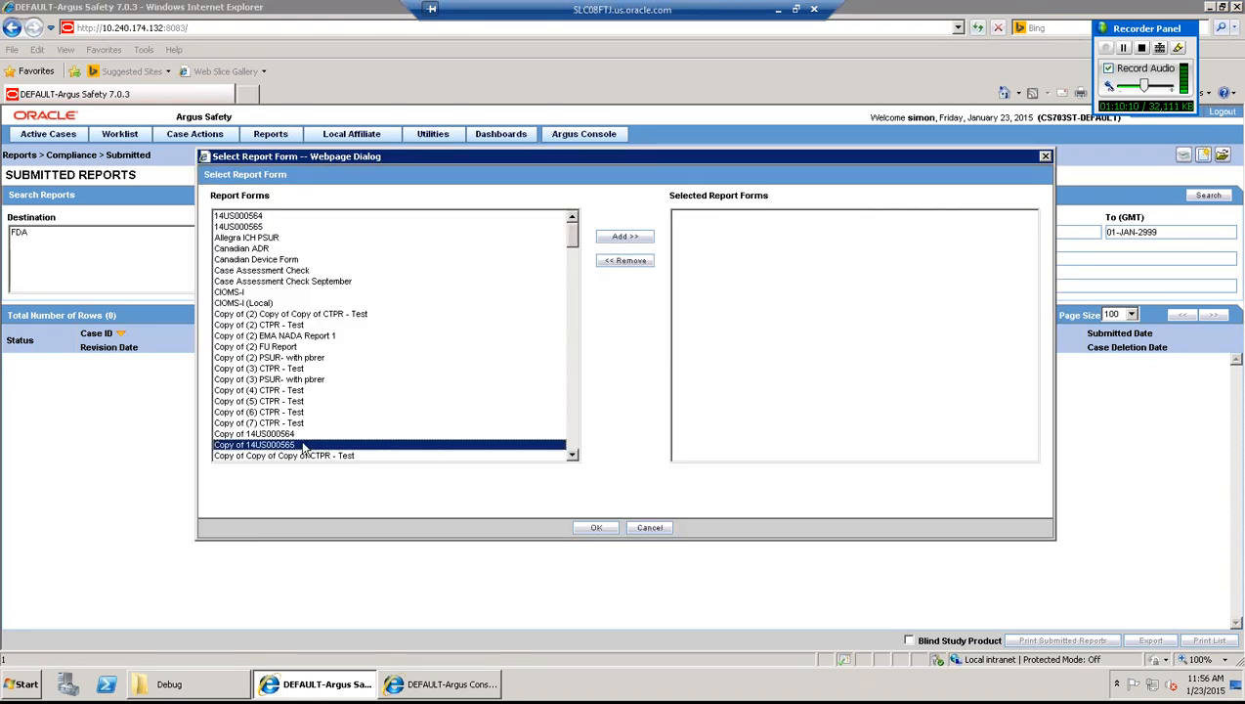
key(u)
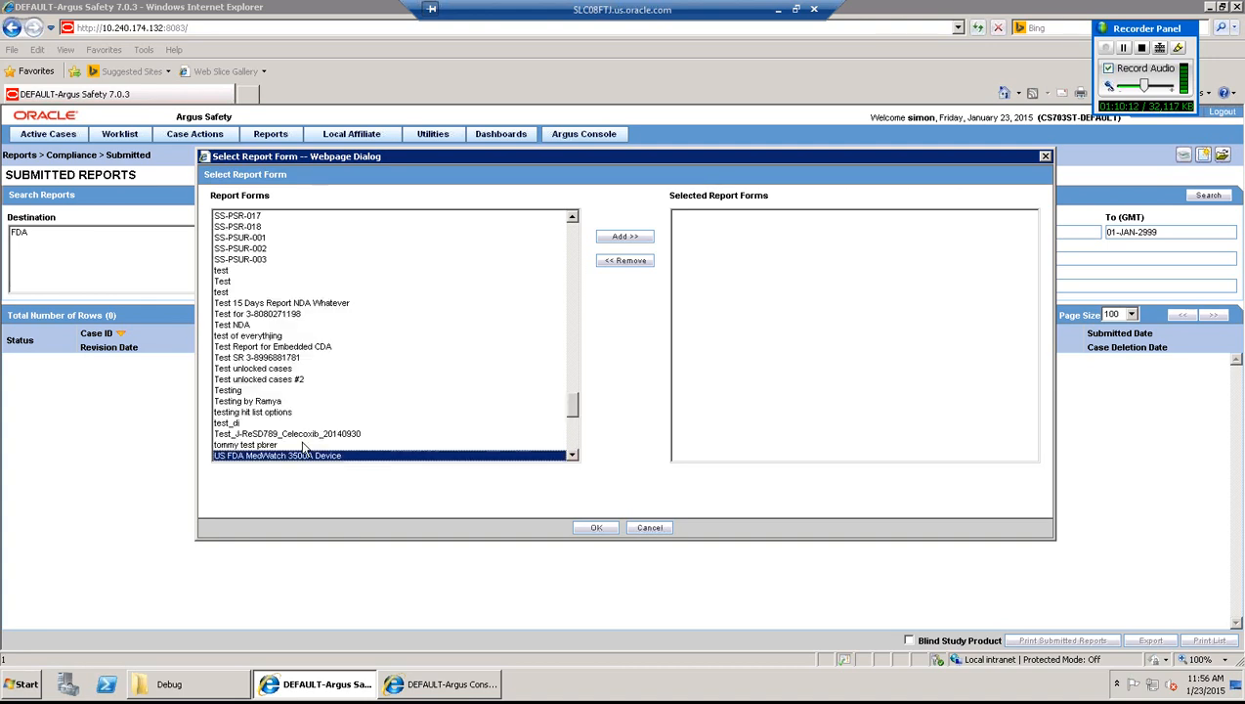
key(Down)
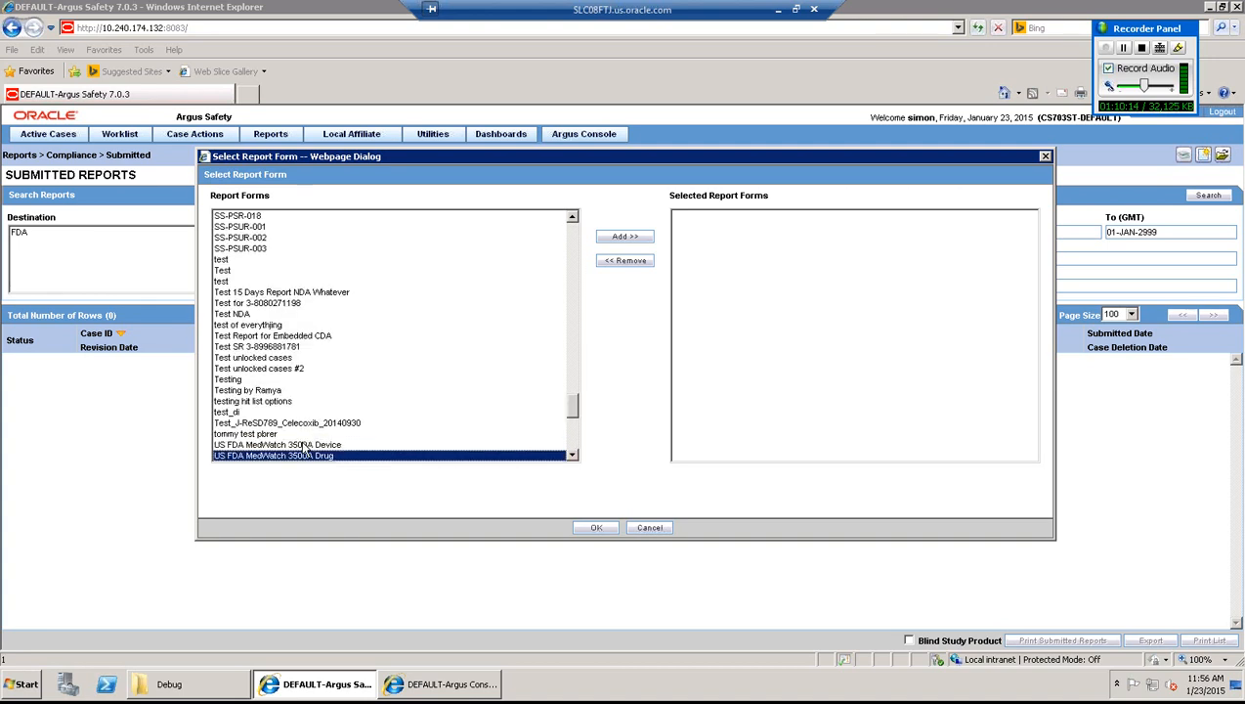
click(626, 239)
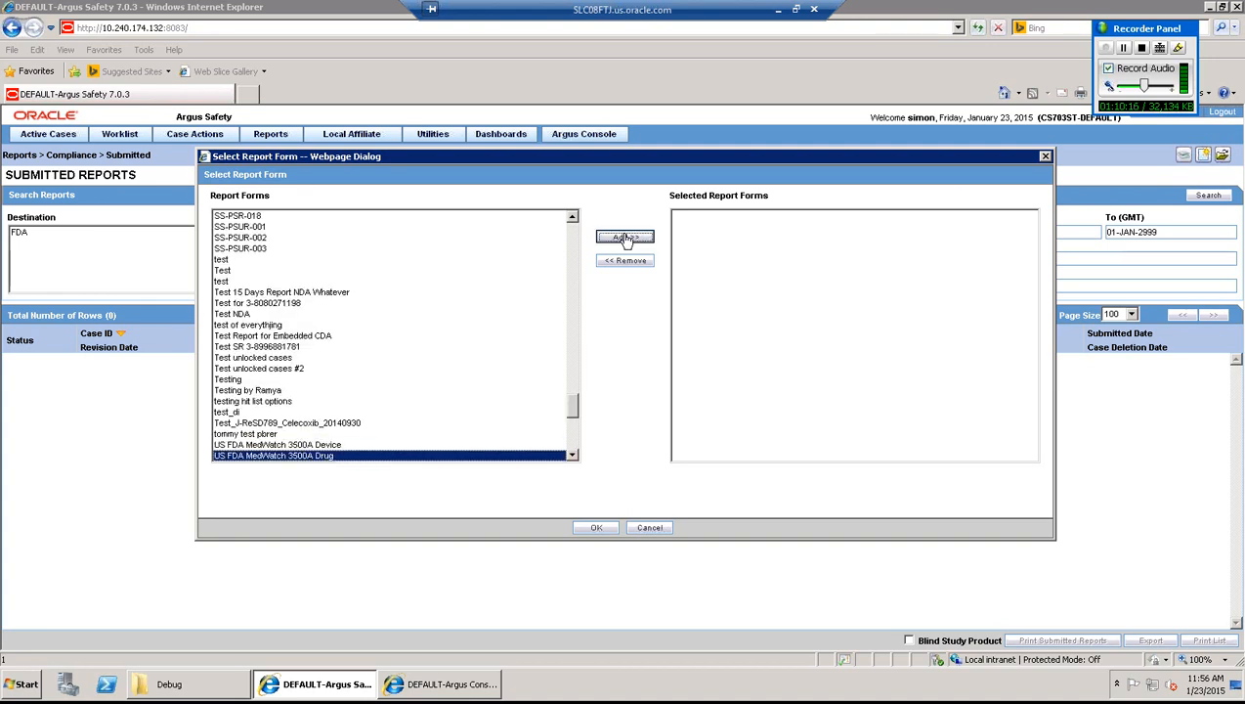
click(597, 528)
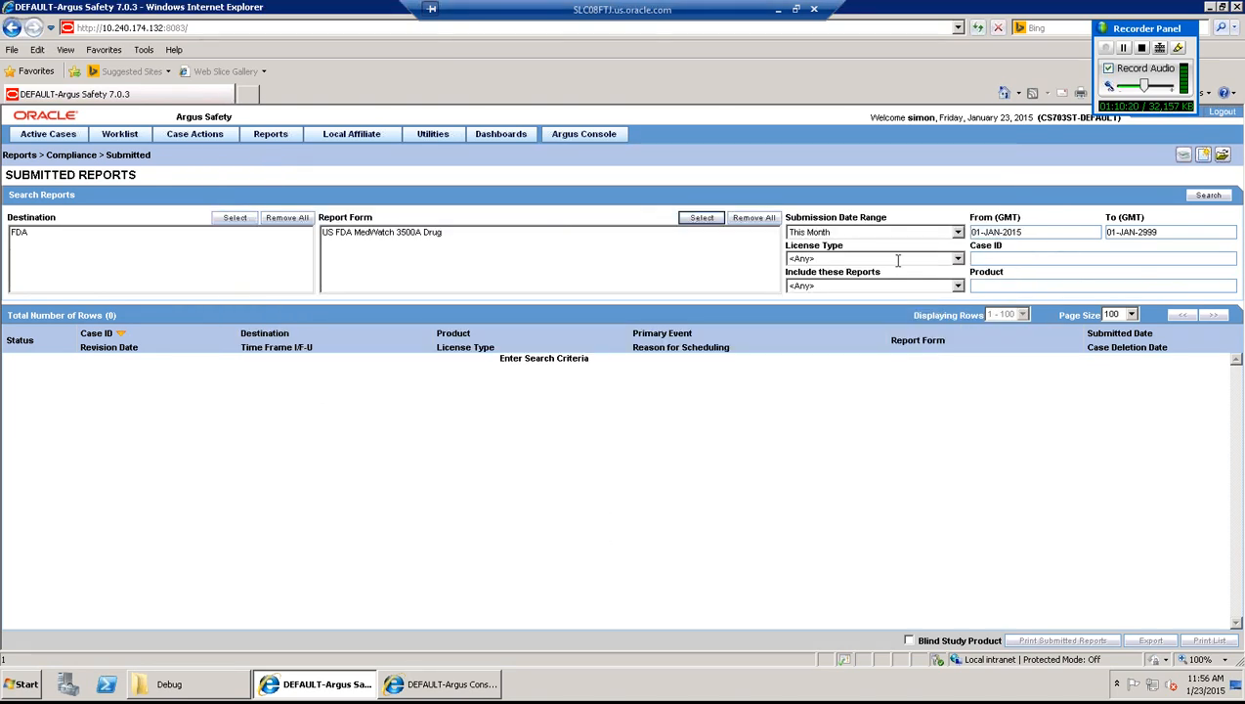
click(1209, 196)
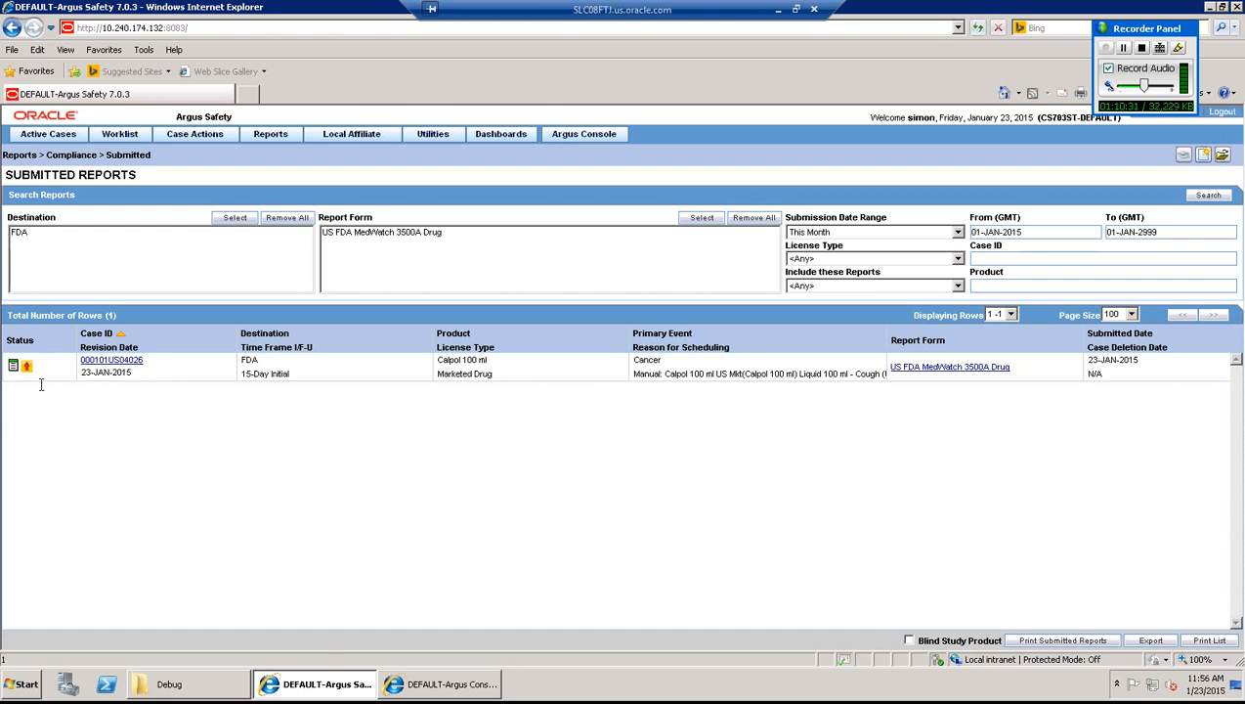
click(13, 368)
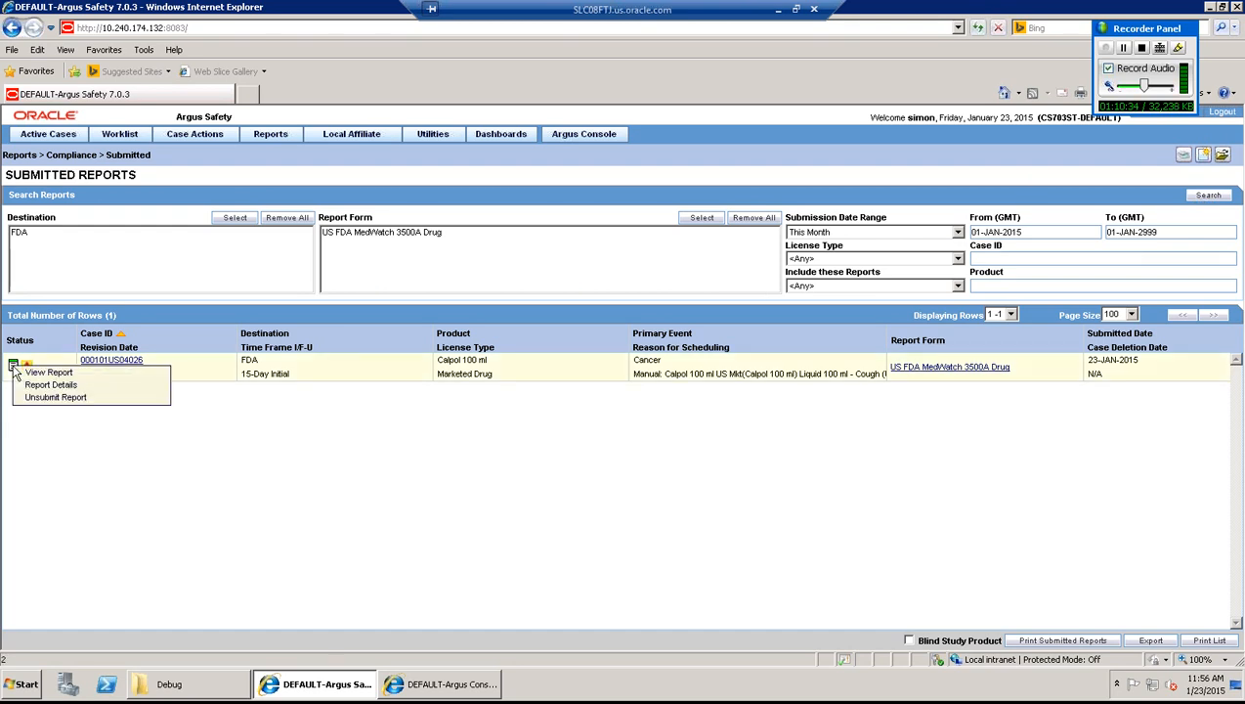
- In Report Details, check the generated, submitted, transmitted and due dates, then view Scheduling
click(59, 386)
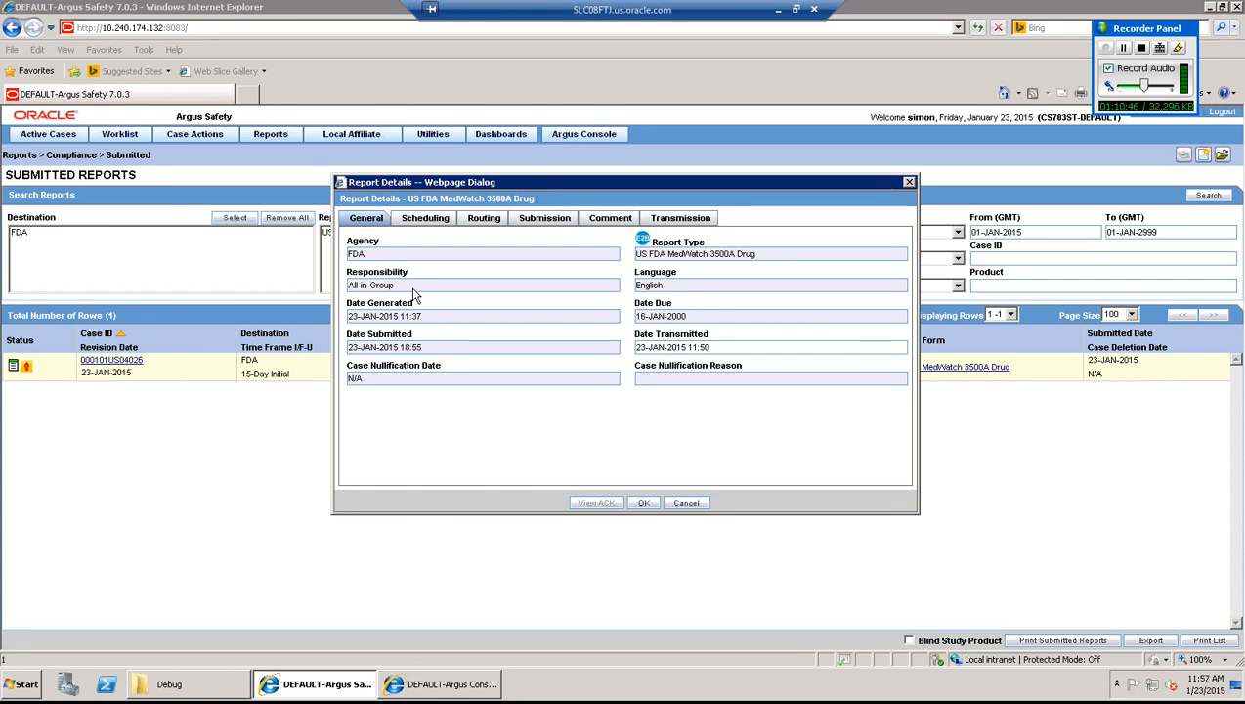
drag(425, 316, 347, 307)
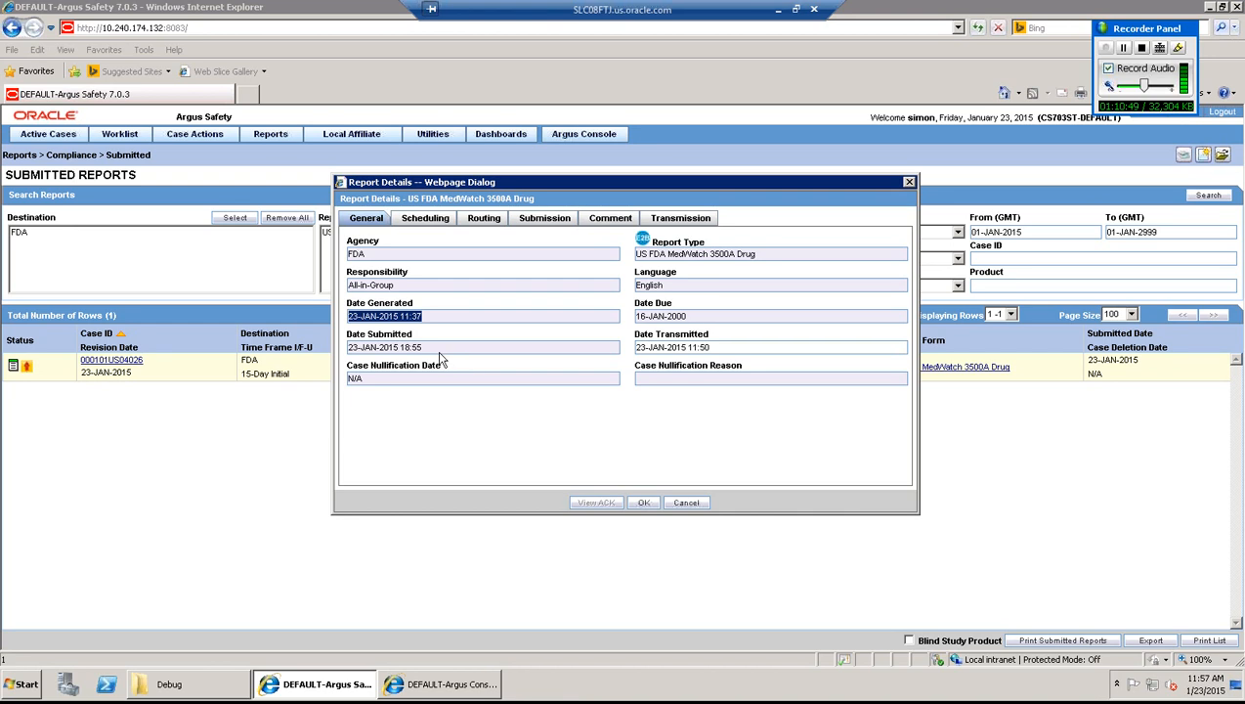
drag(426, 348, 346, 348)
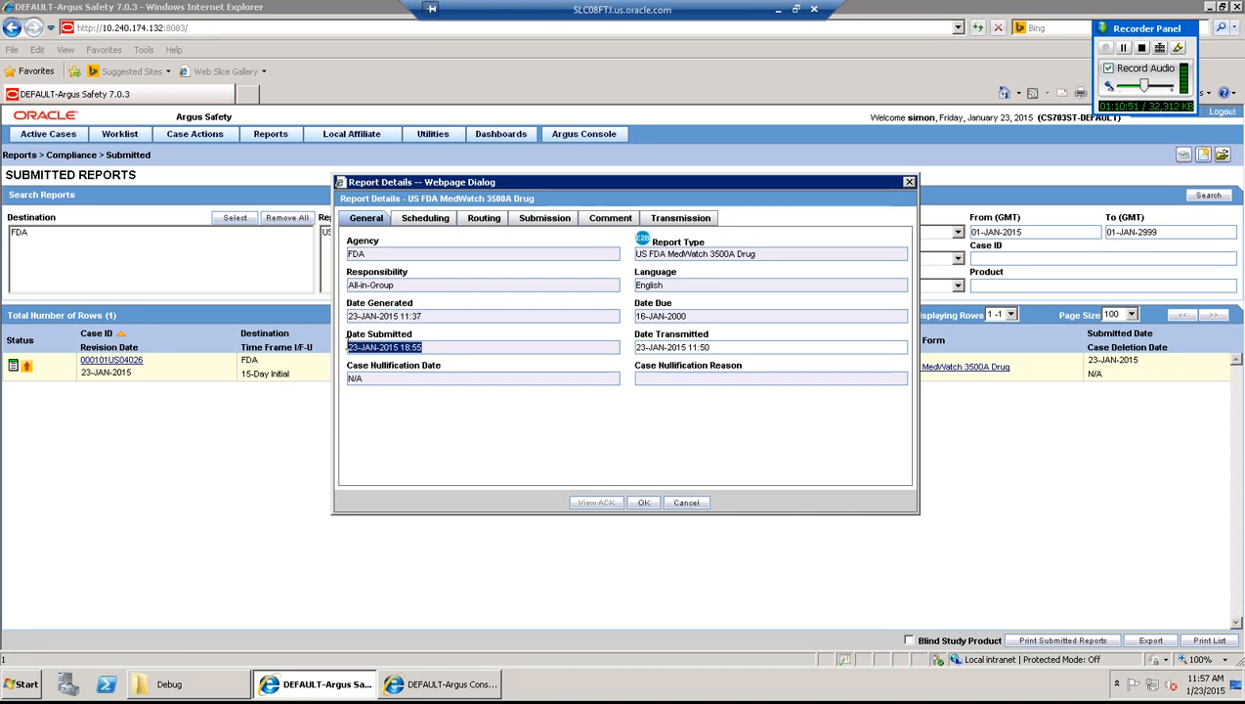
drag(729, 347, 631, 347)
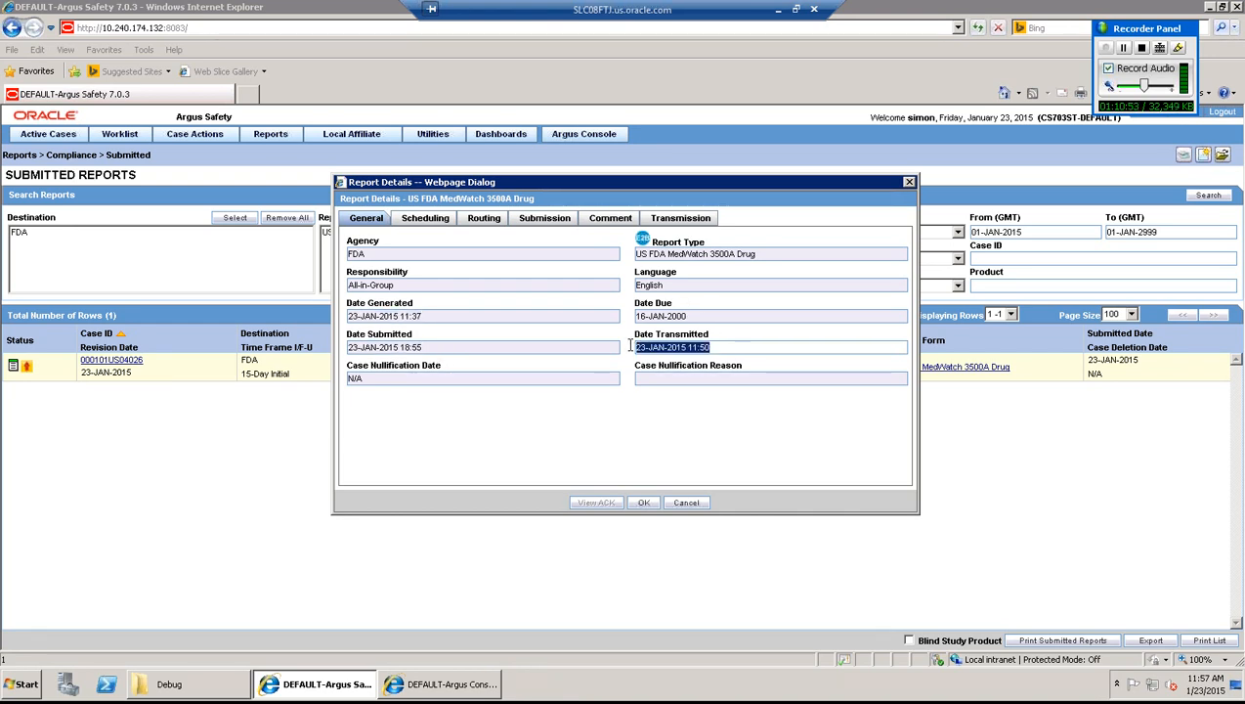
drag(712, 316, 619, 319)
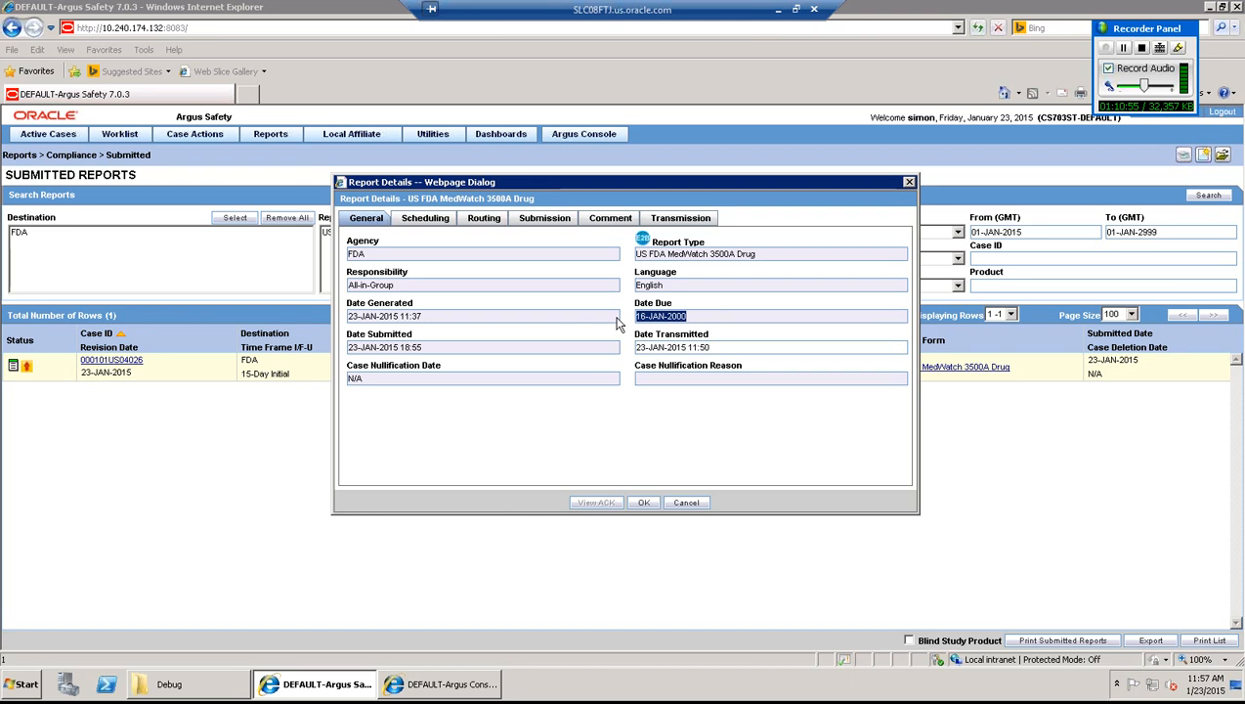
click(430, 221)
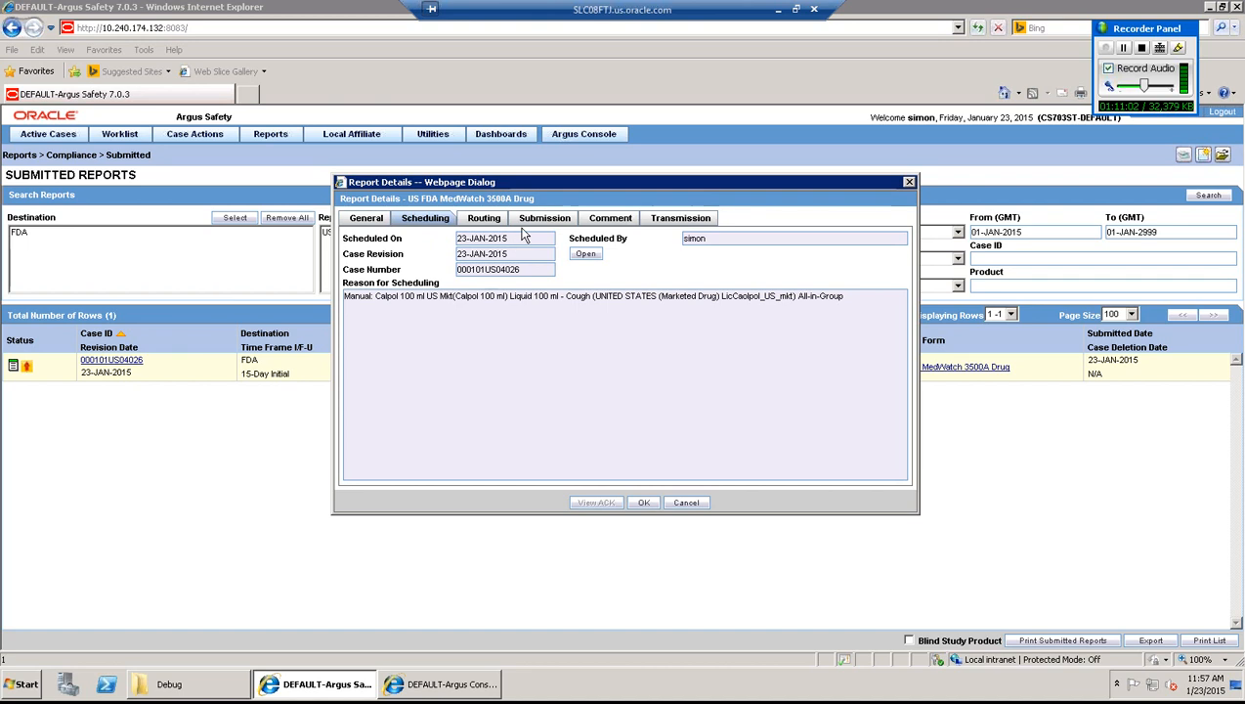
- Review the Routing, Submission and Comment tabs, ending on the Transmission record showing Success to FDA
click(486, 219)
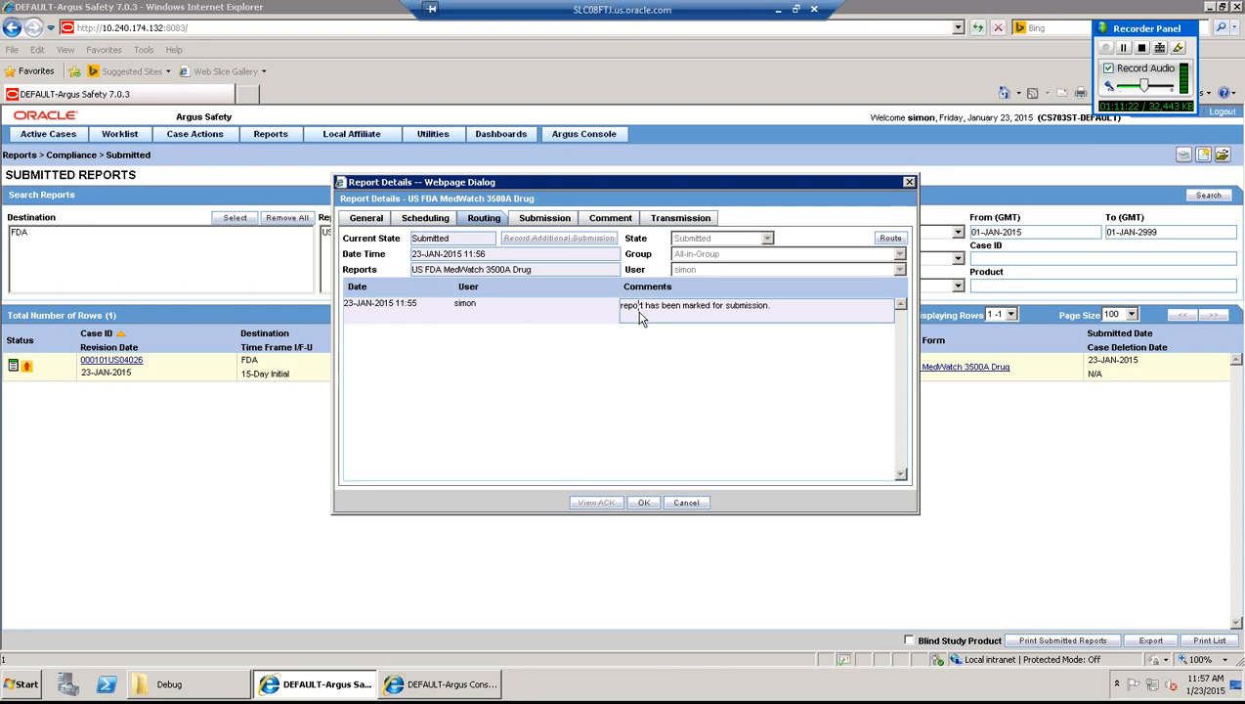
click(546, 223)
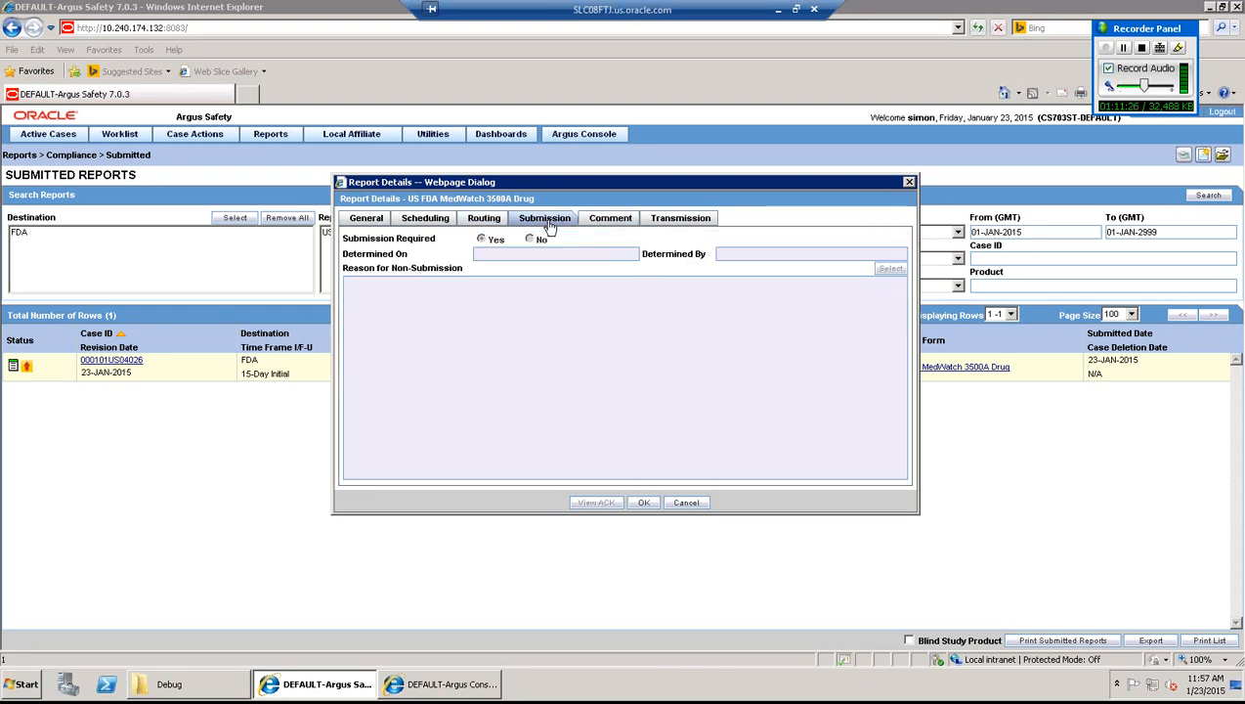
click(621, 223)
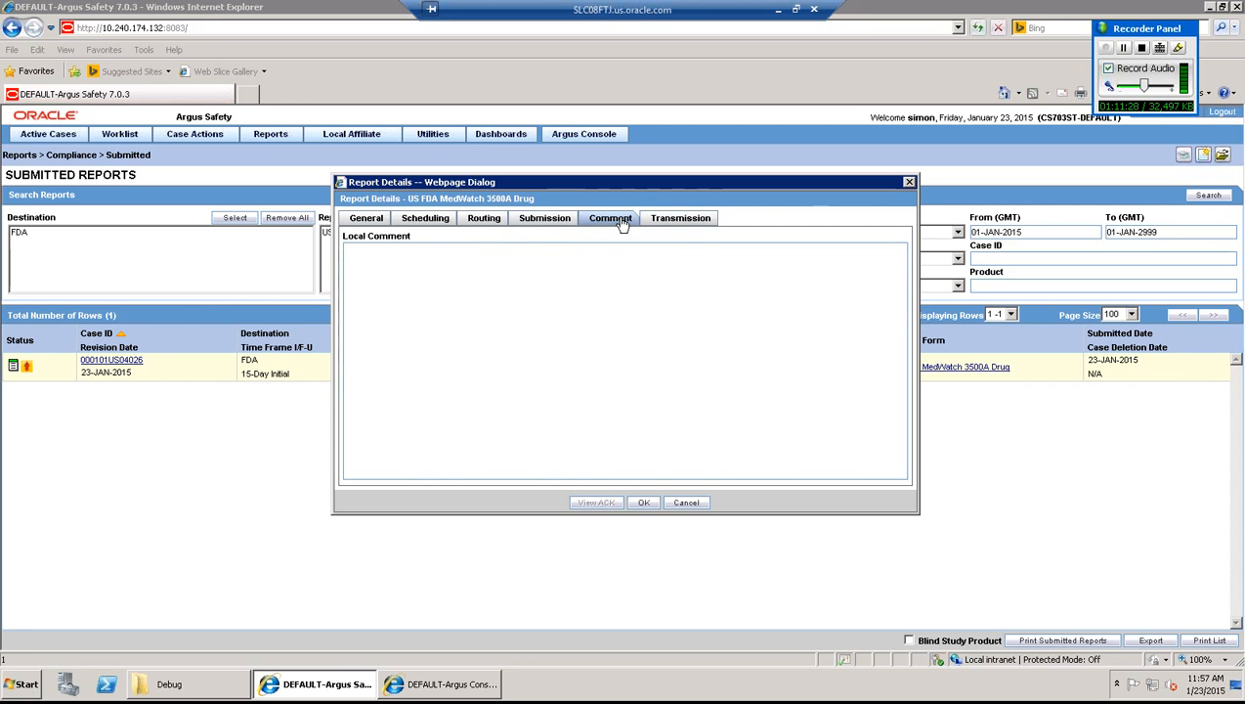
click(687, 221)
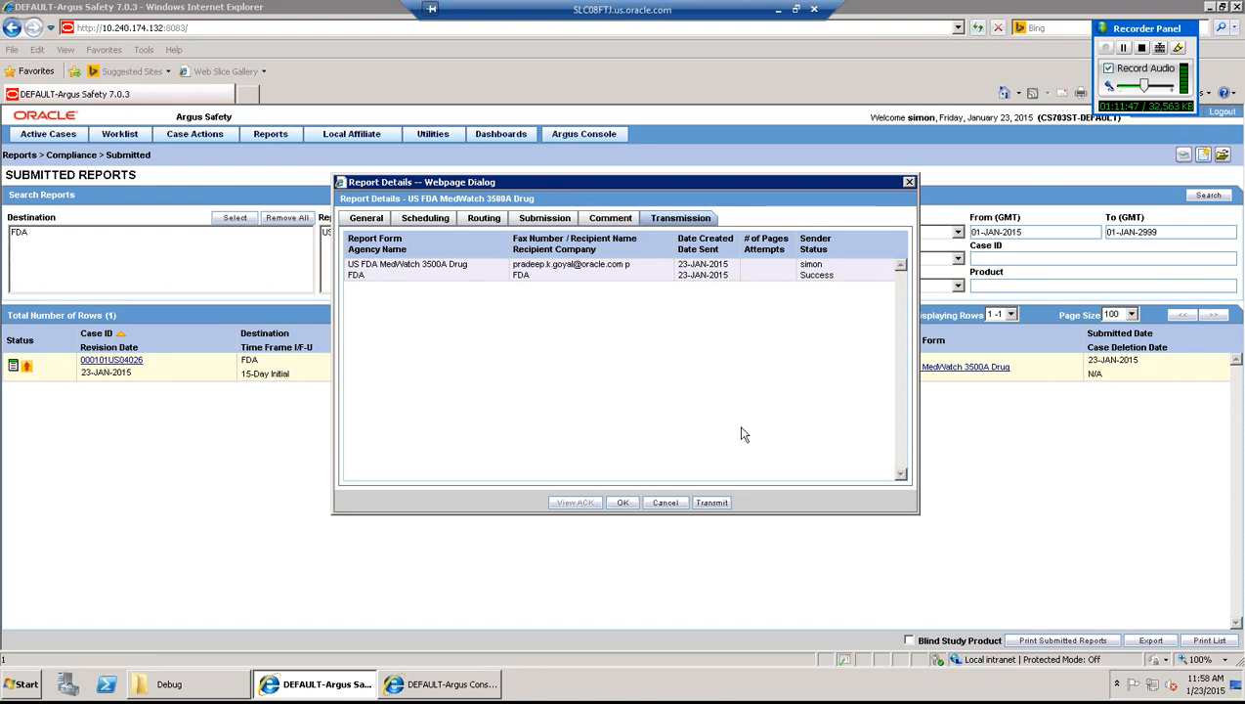
- Close Report Details with OK to return to the Submitted Reports list
click(622, 502)
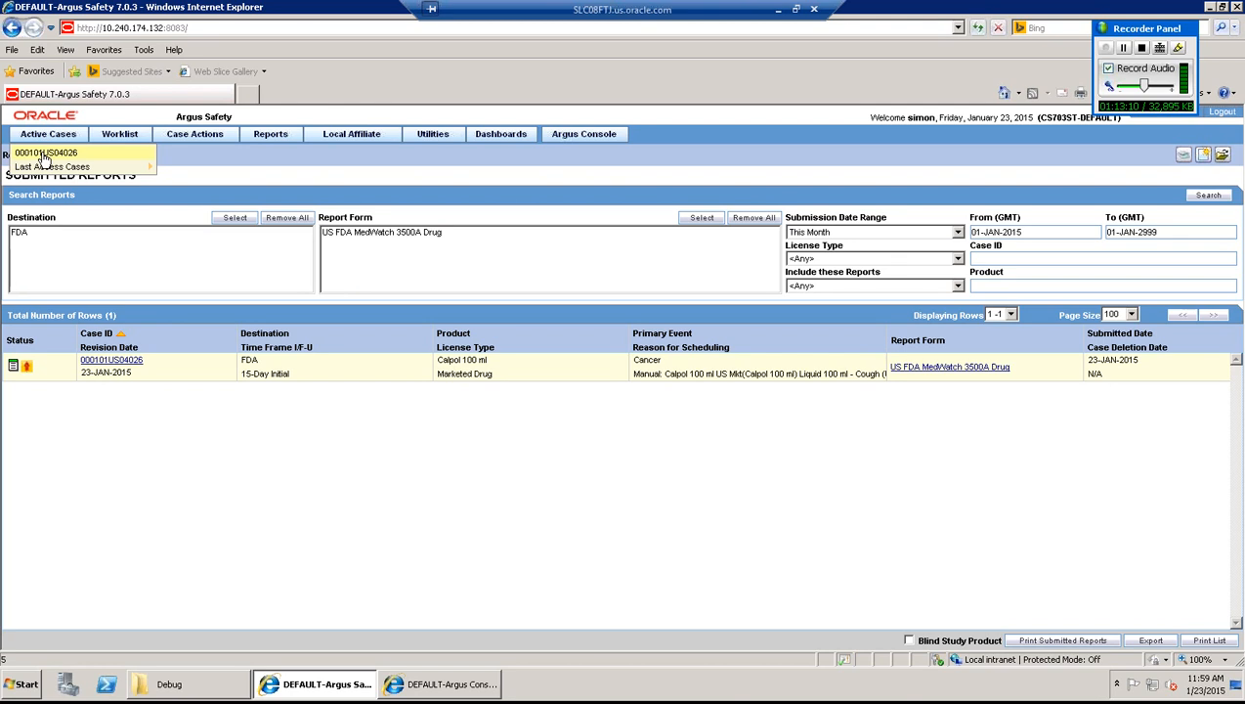
- Show case 000101US04026's Regulatory Reports tab, opening and cancelling Schedule New Report
click(45, 154)
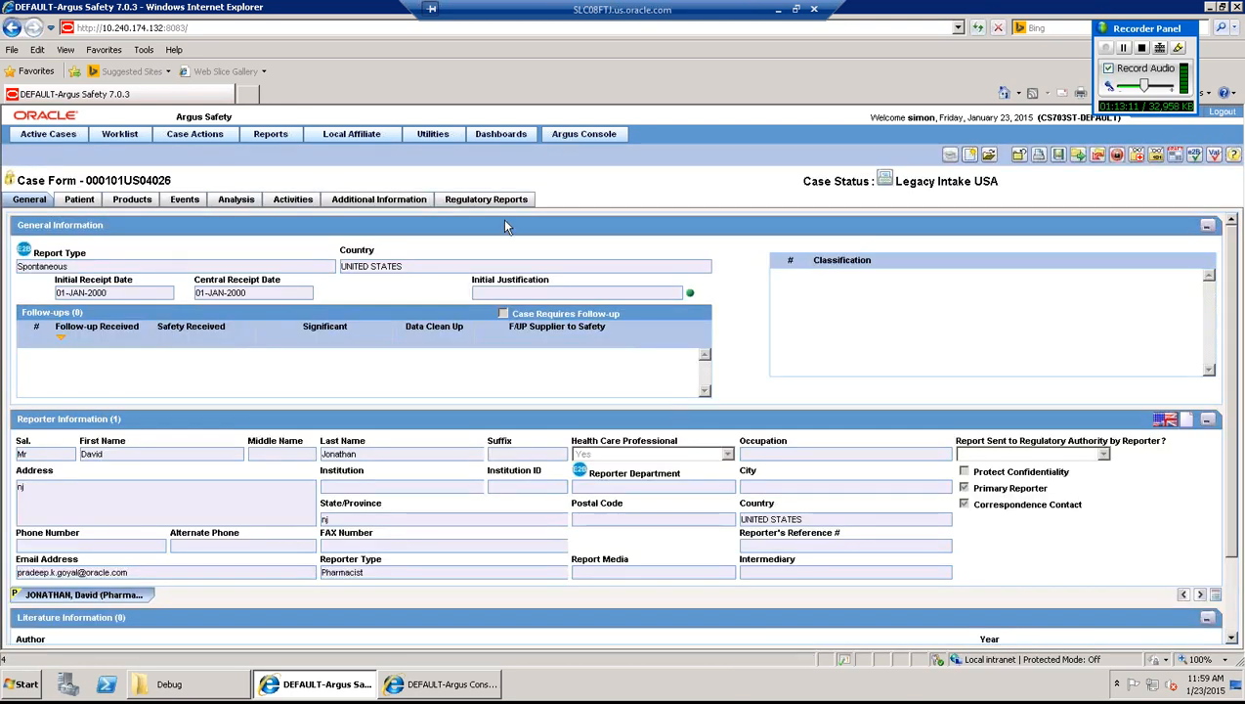
click(510, 201)
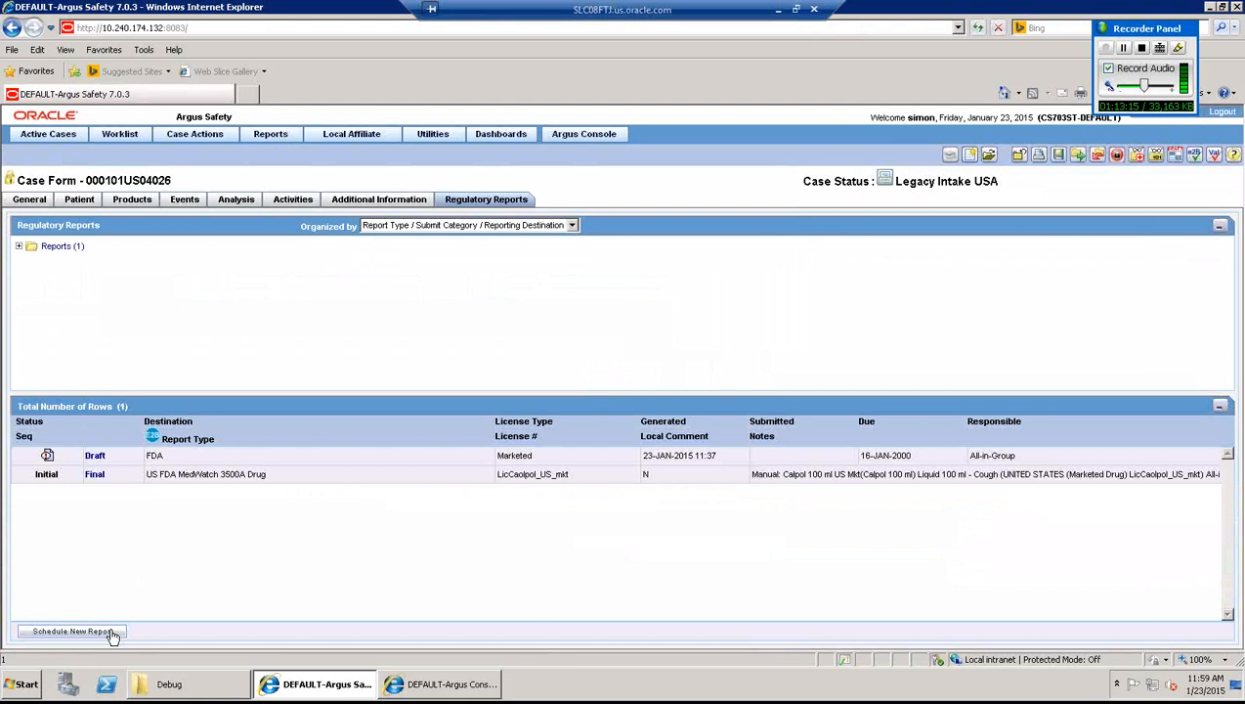
click(99, 636)
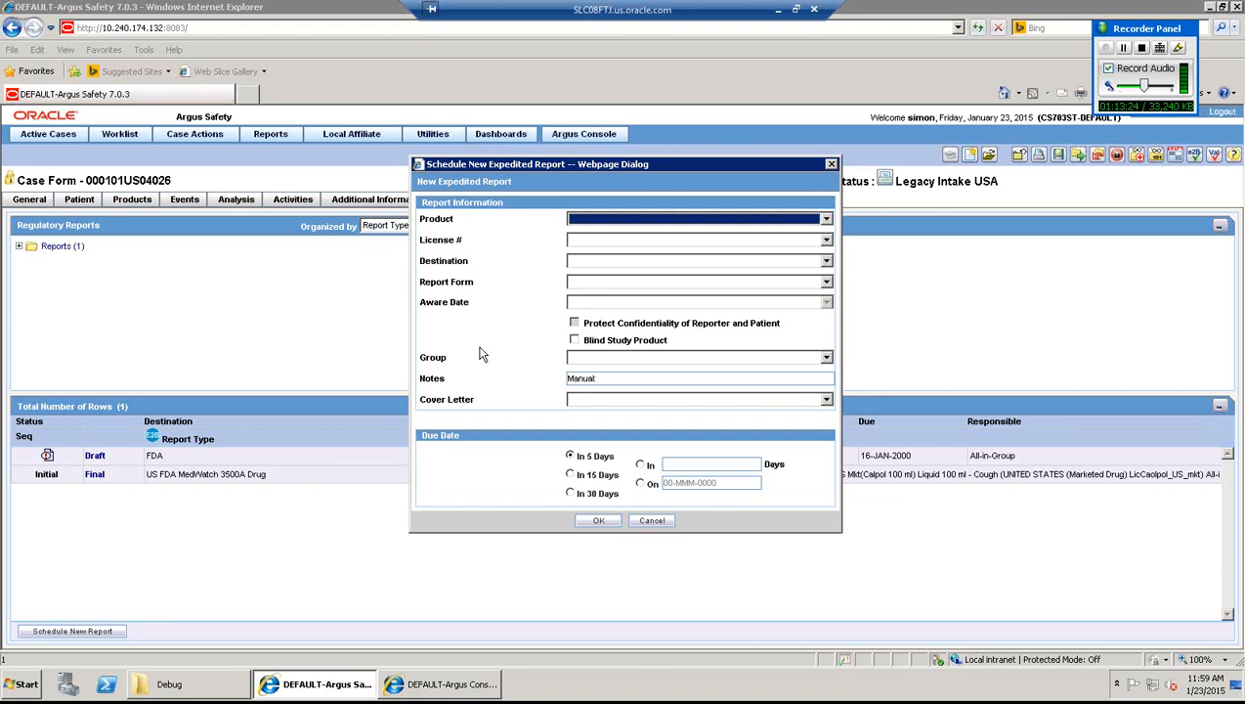
click(652, 521)
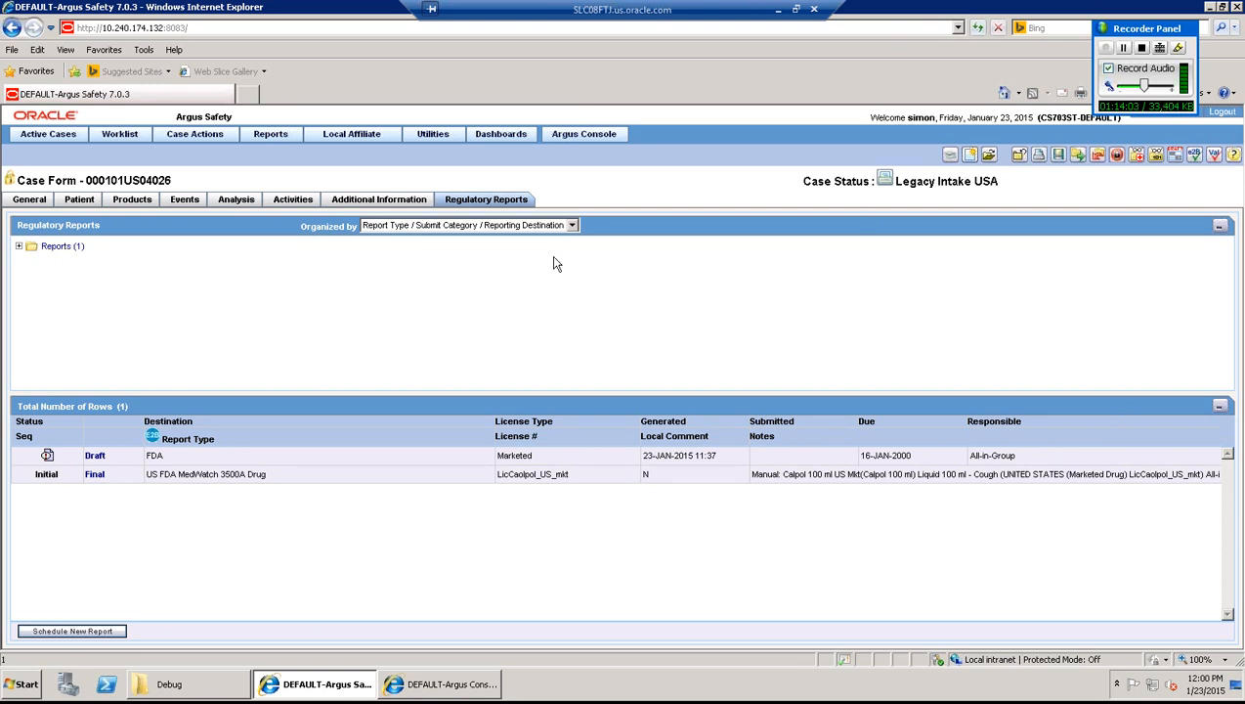
click(271, 137)
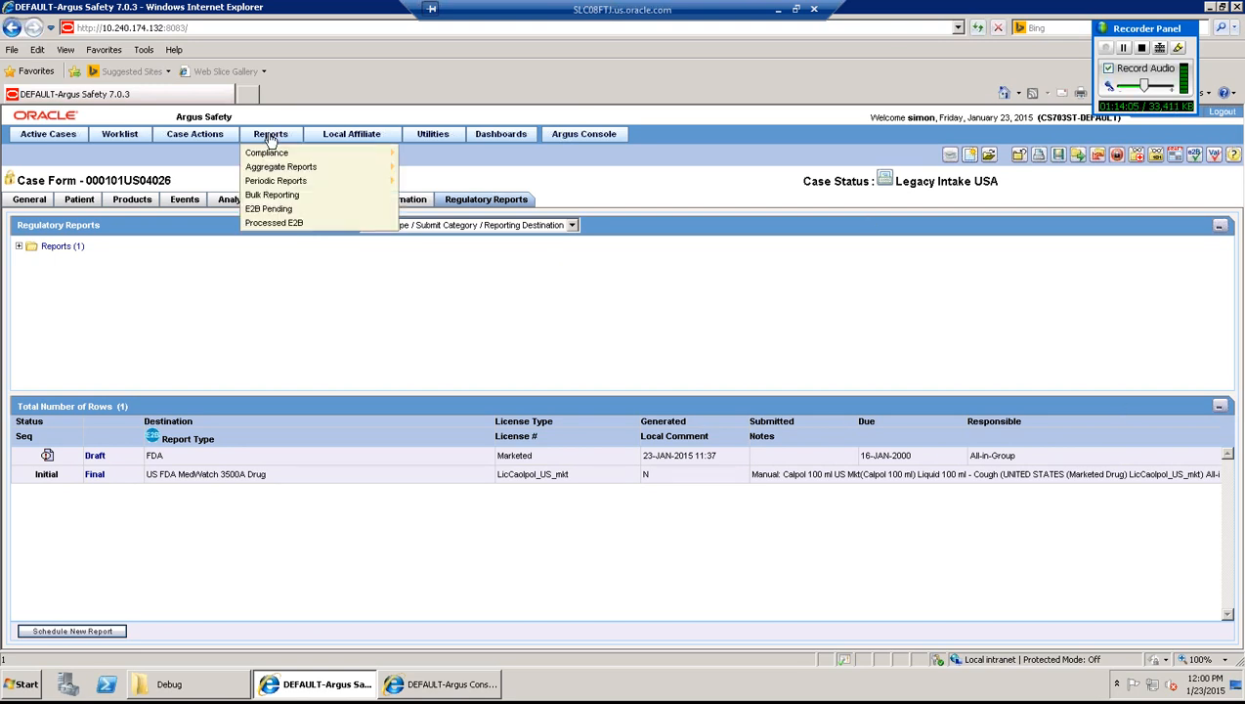
- On Bulk Reporting, switch the report output from Print to Transmit for the final regulatory reports
click(278, 195)
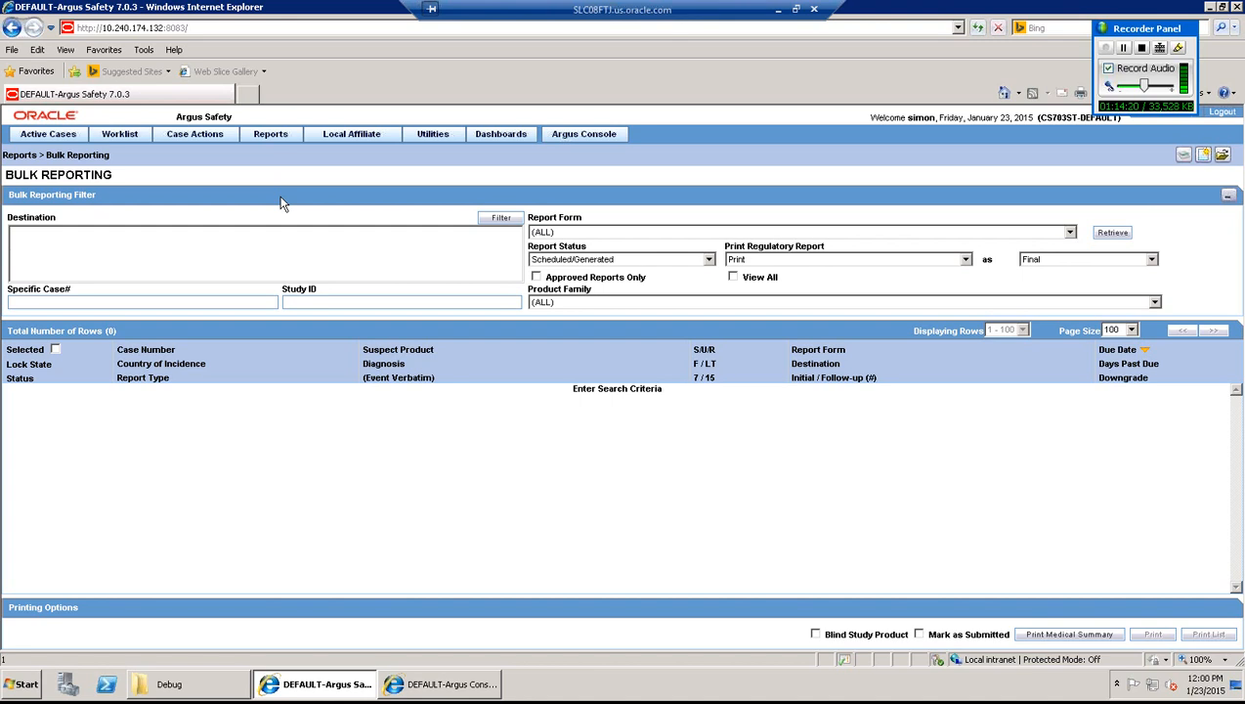
click(782, 260)
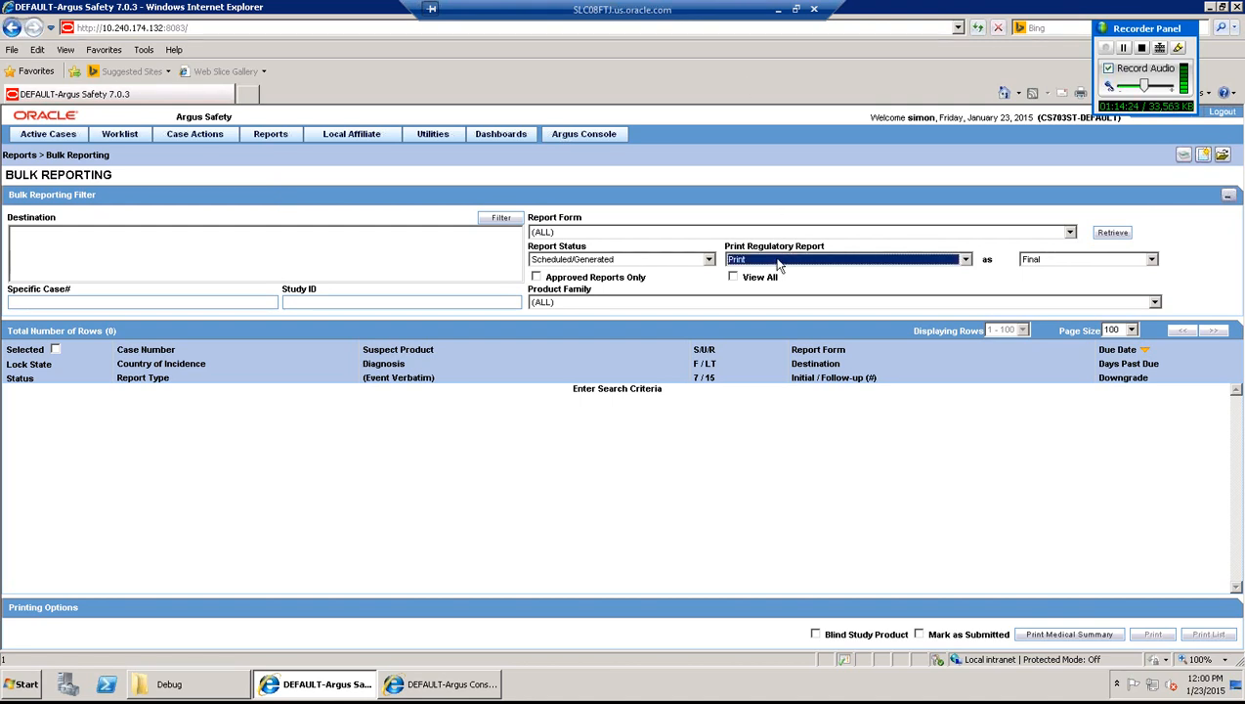
click(777, 261)
click(768, 285)
click(34, 412)
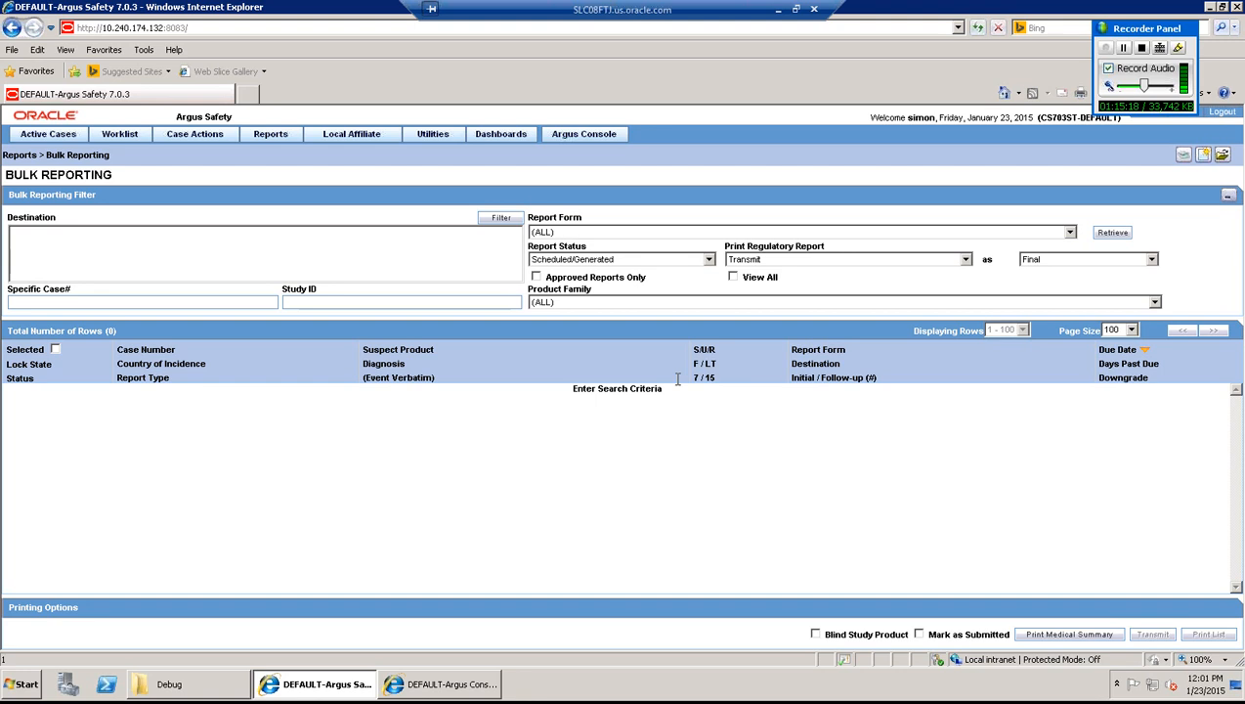
click(125, 137)
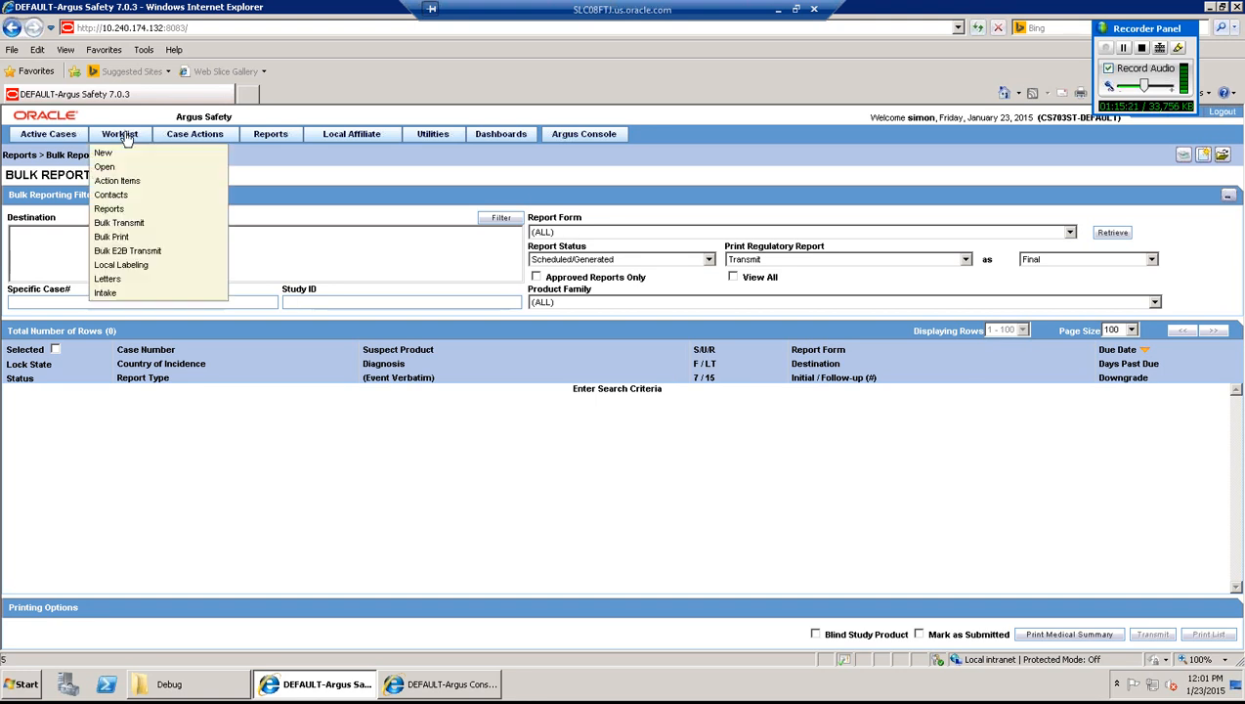
- Open Worklist > Bulk Transmit and put the cursor in the Value search field
click(149, 224)
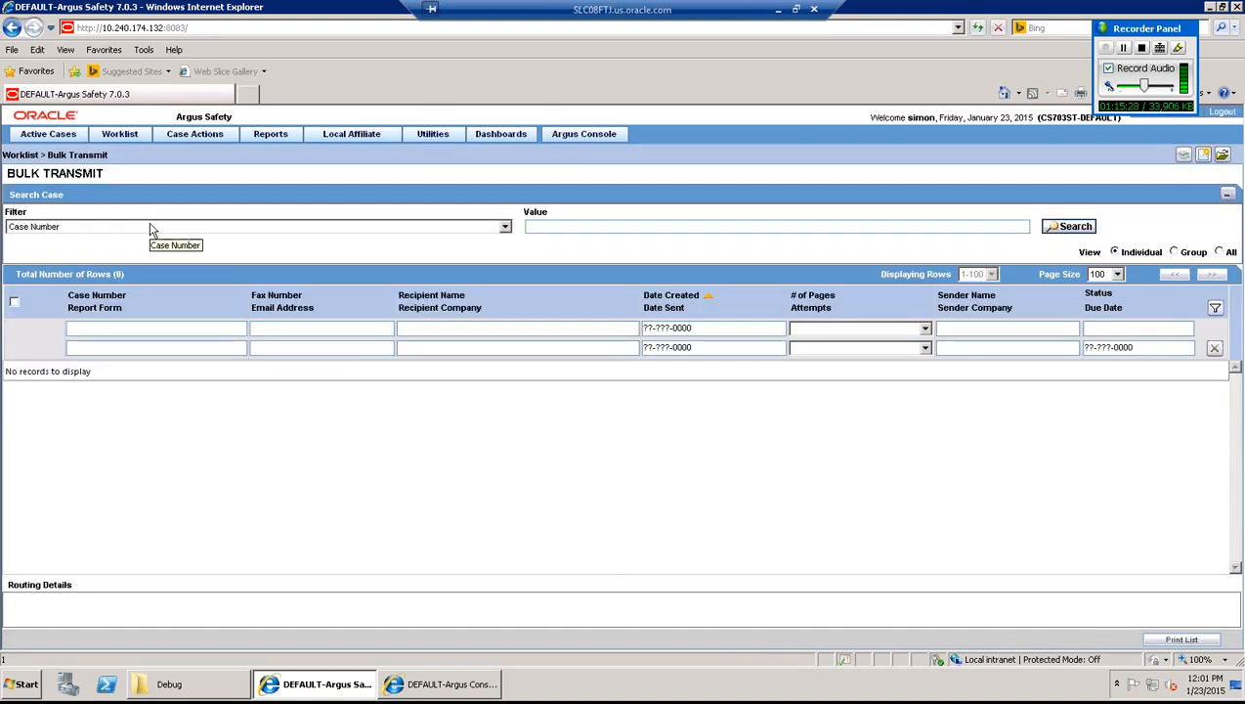
click(545, 227)
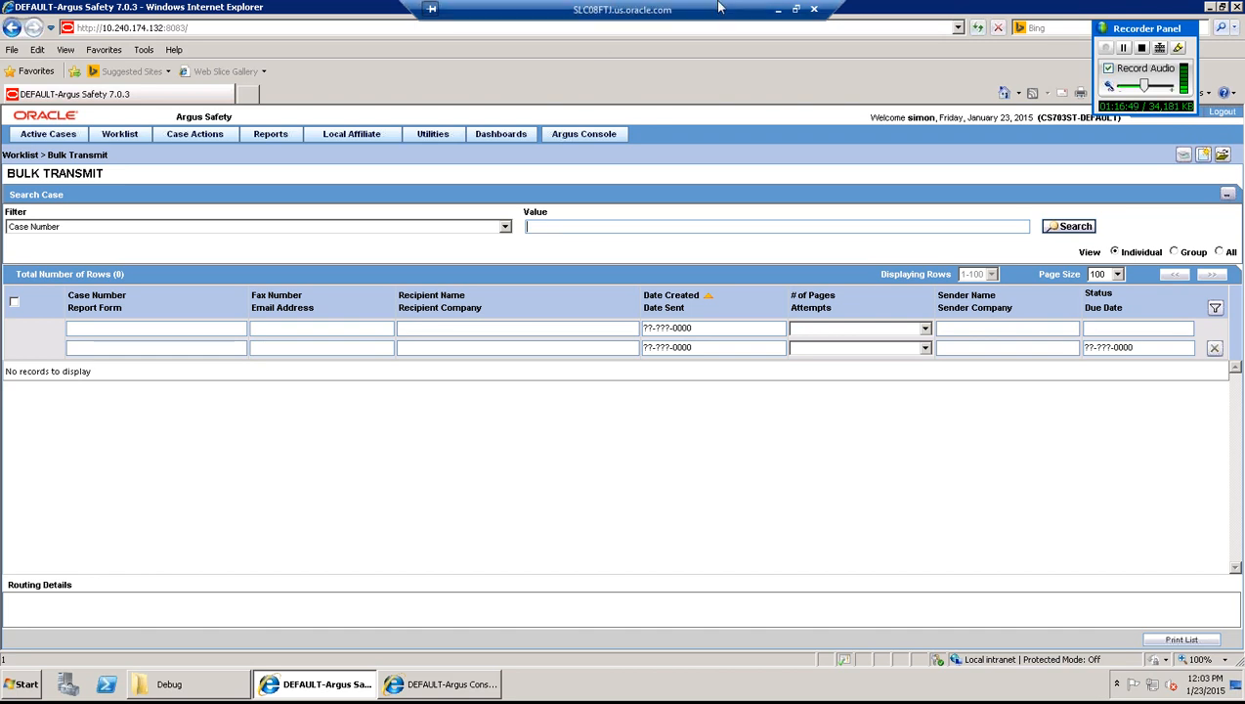
- Open the case 000101US04026 transmission e-mail with its MedWatch PDF in Outlook, then return to Argus
click(778, 10)
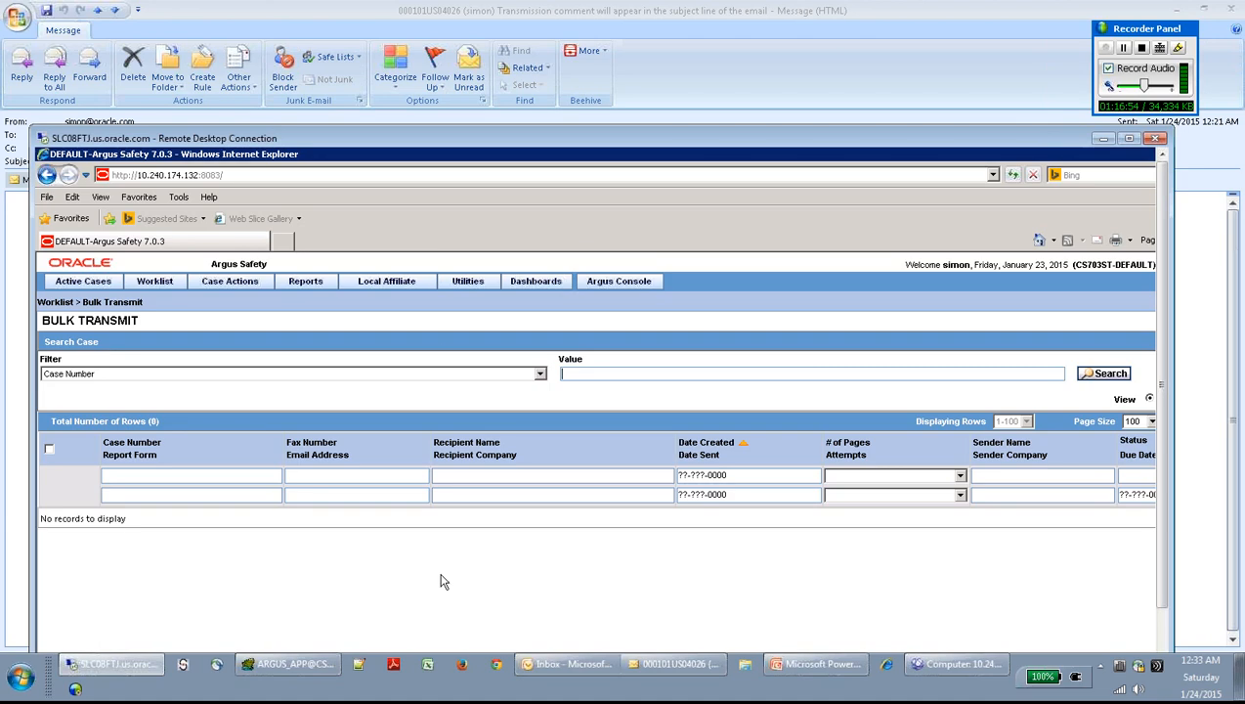
click(571, 666)
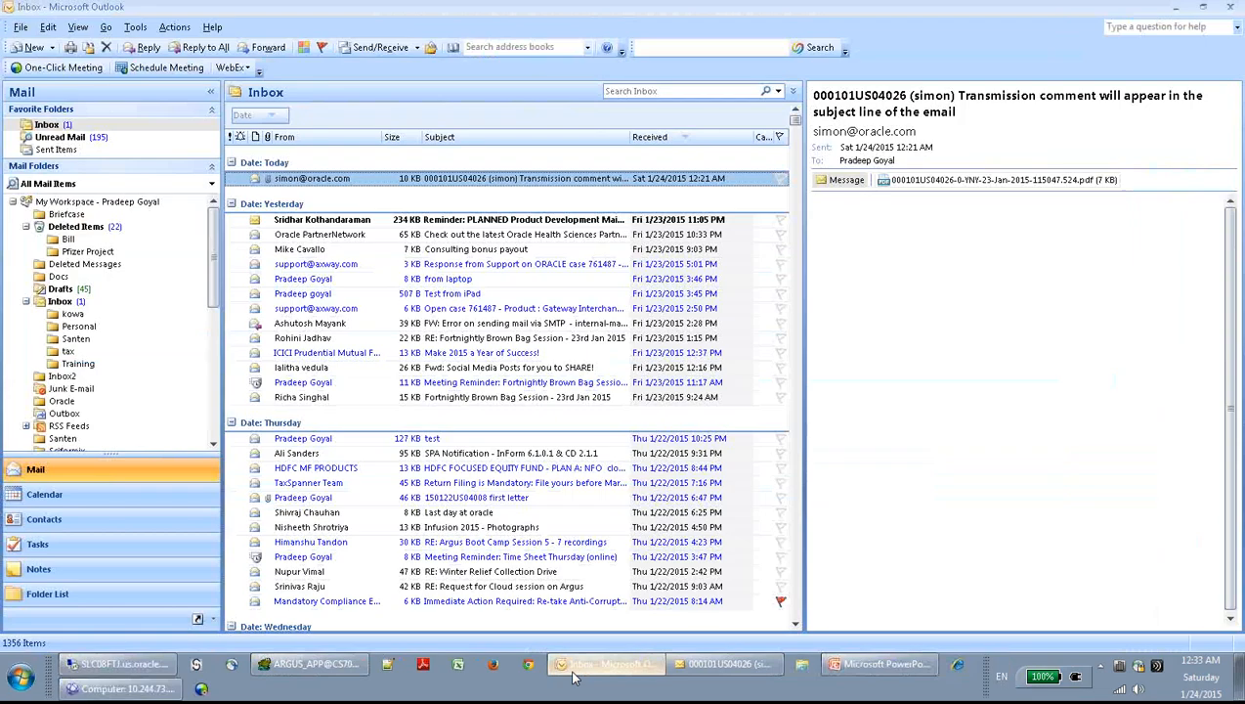
double_click(322, 185)
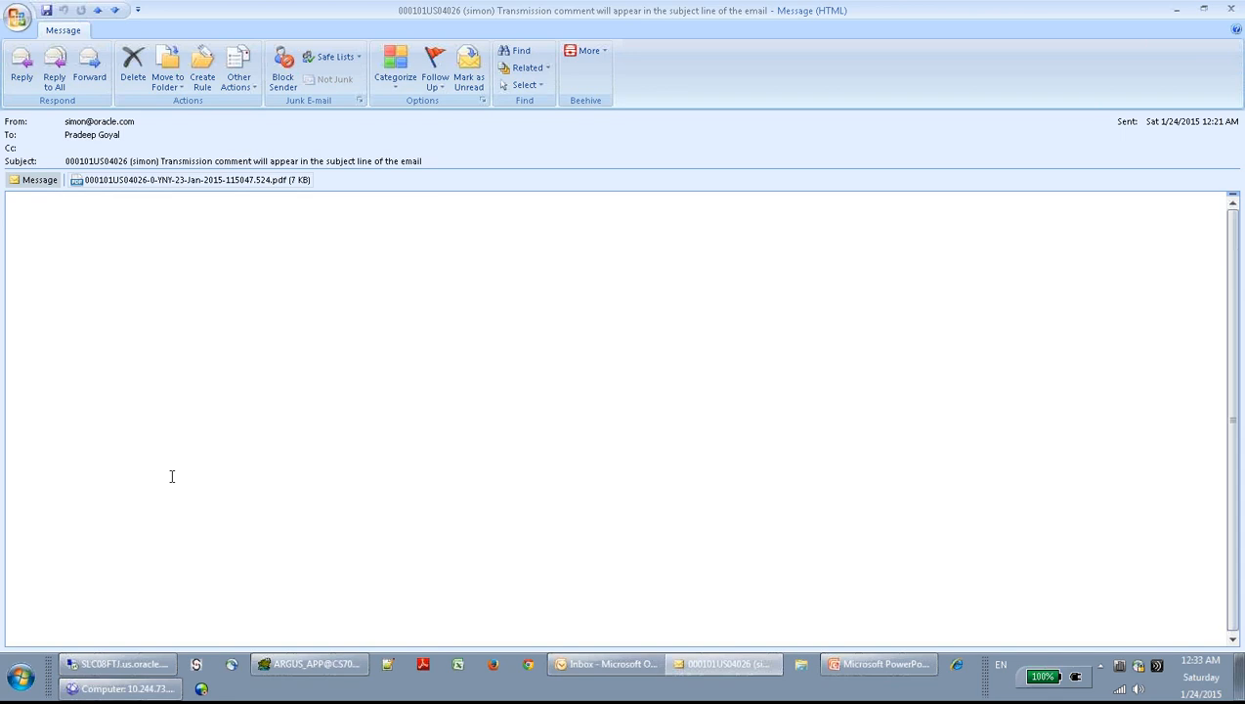
click(115, 664)
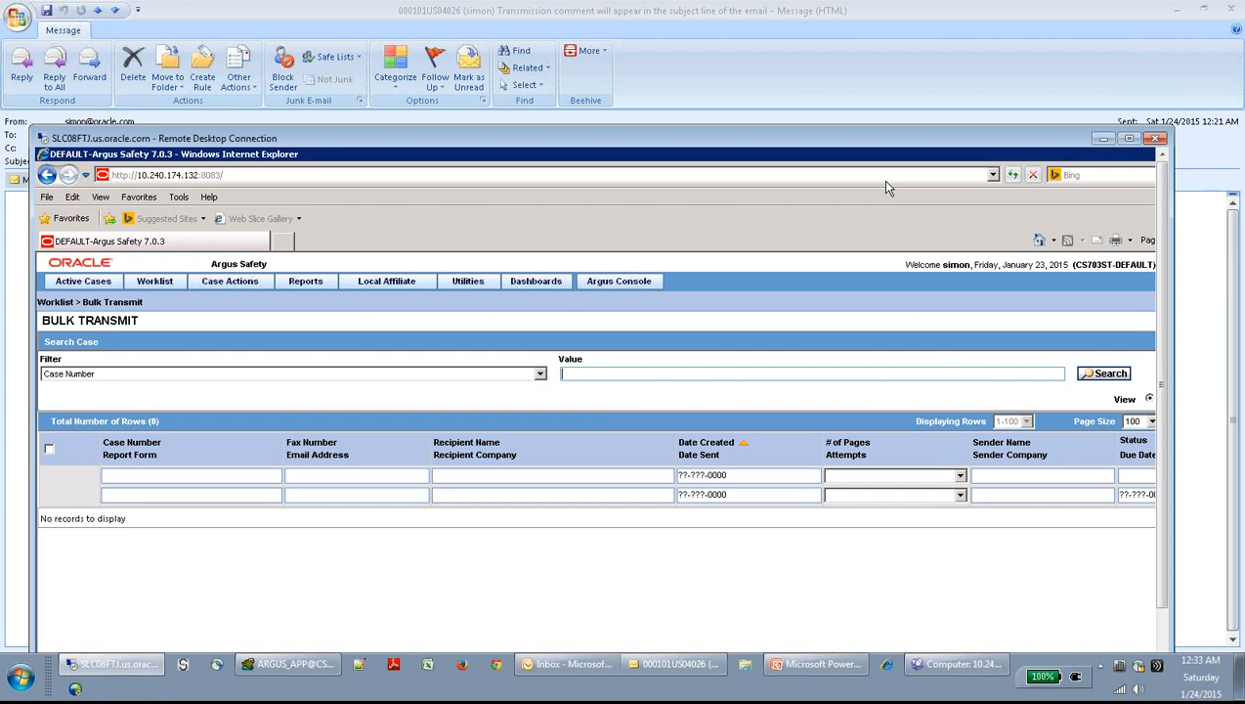
- Search Submitted compliance reports and open case 000101US04026's FDA MedWatch 3500A Drug regulatory reports
click(1129, 138)
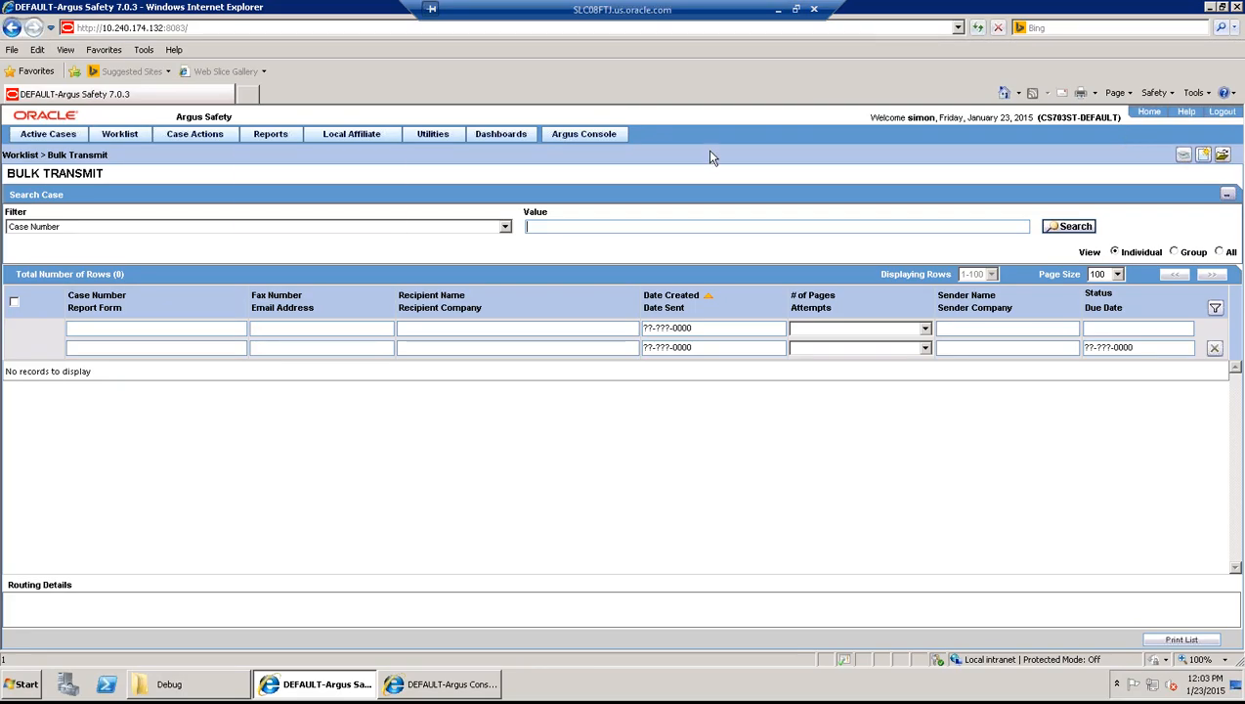
mouse_move(283, 139)
mouse_move(286, 164)
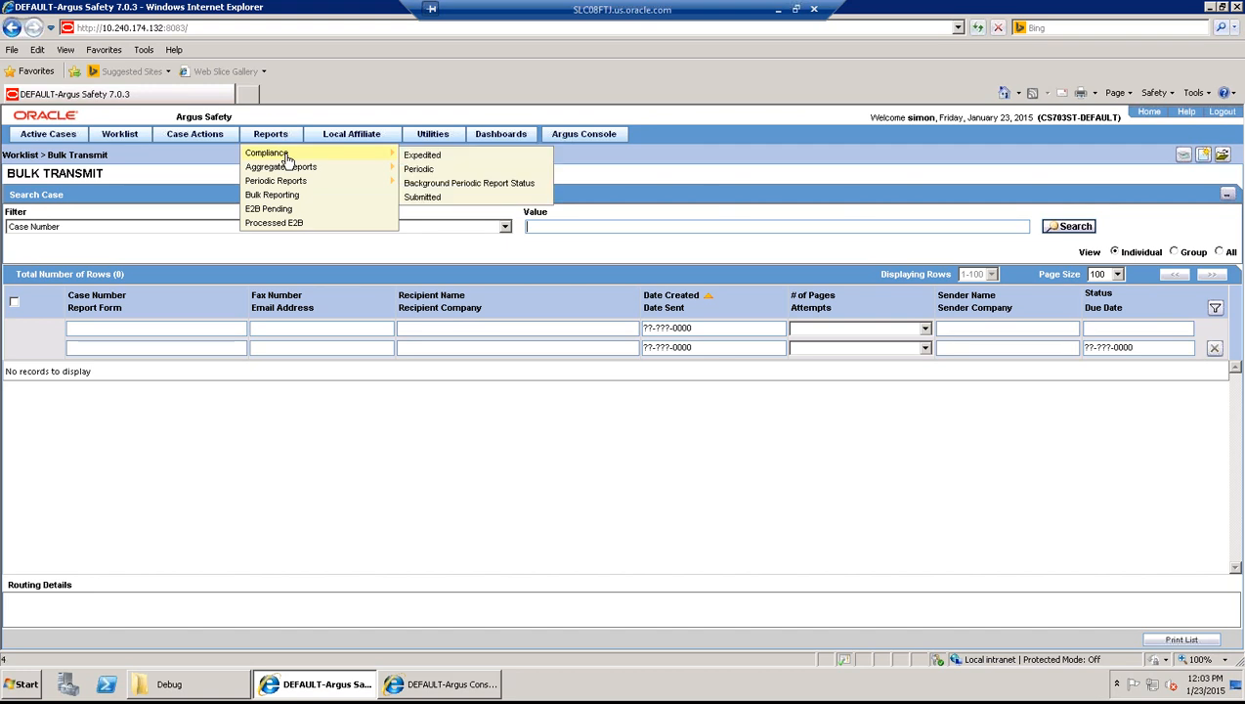
click(428, 199)
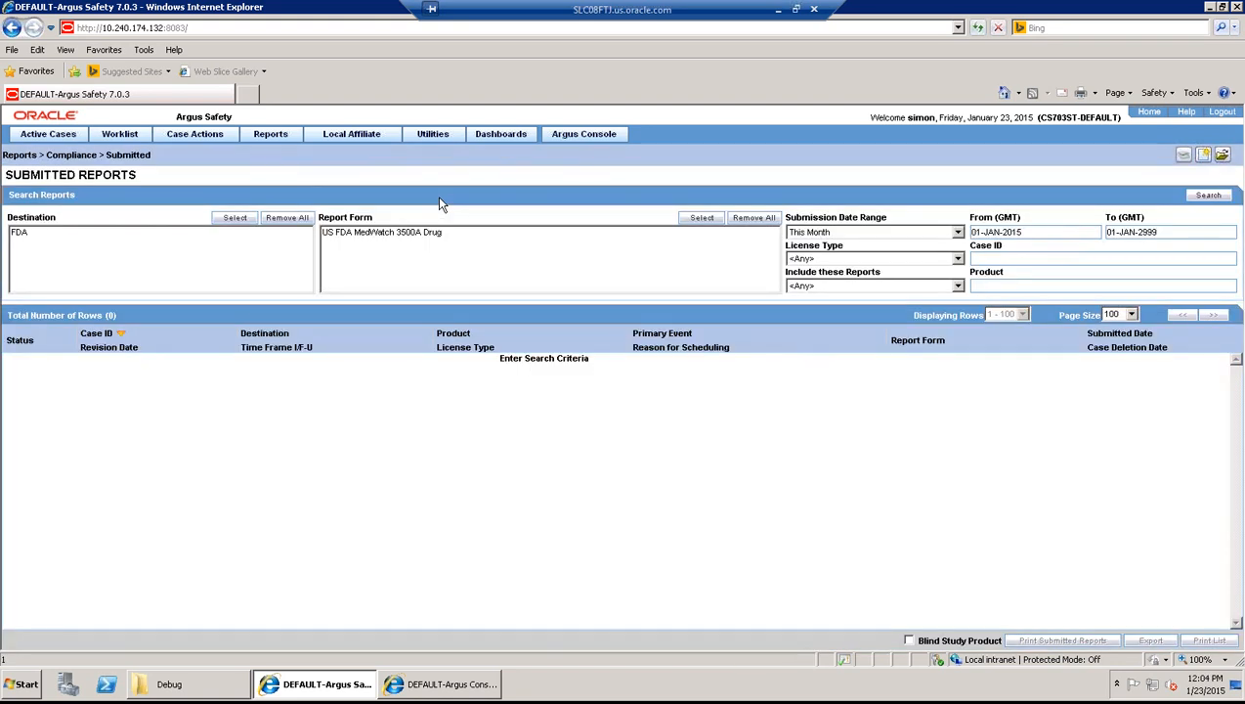
click(1209, 196)
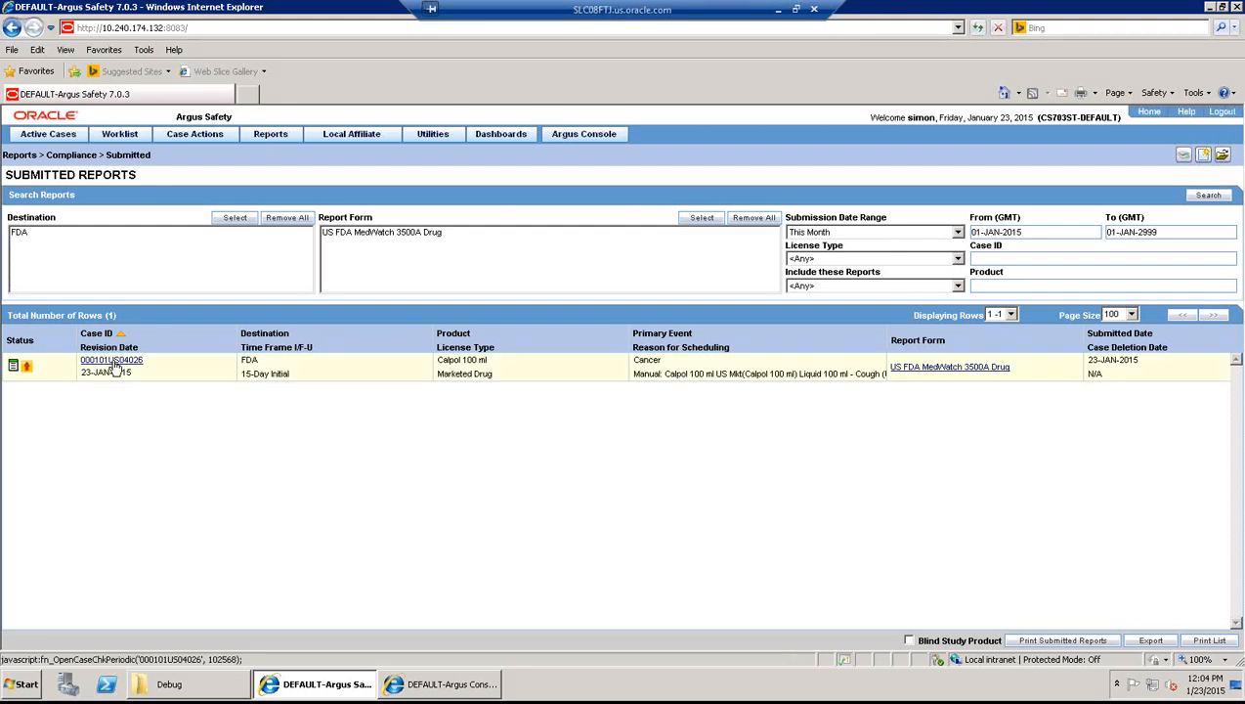
click(112, 362)
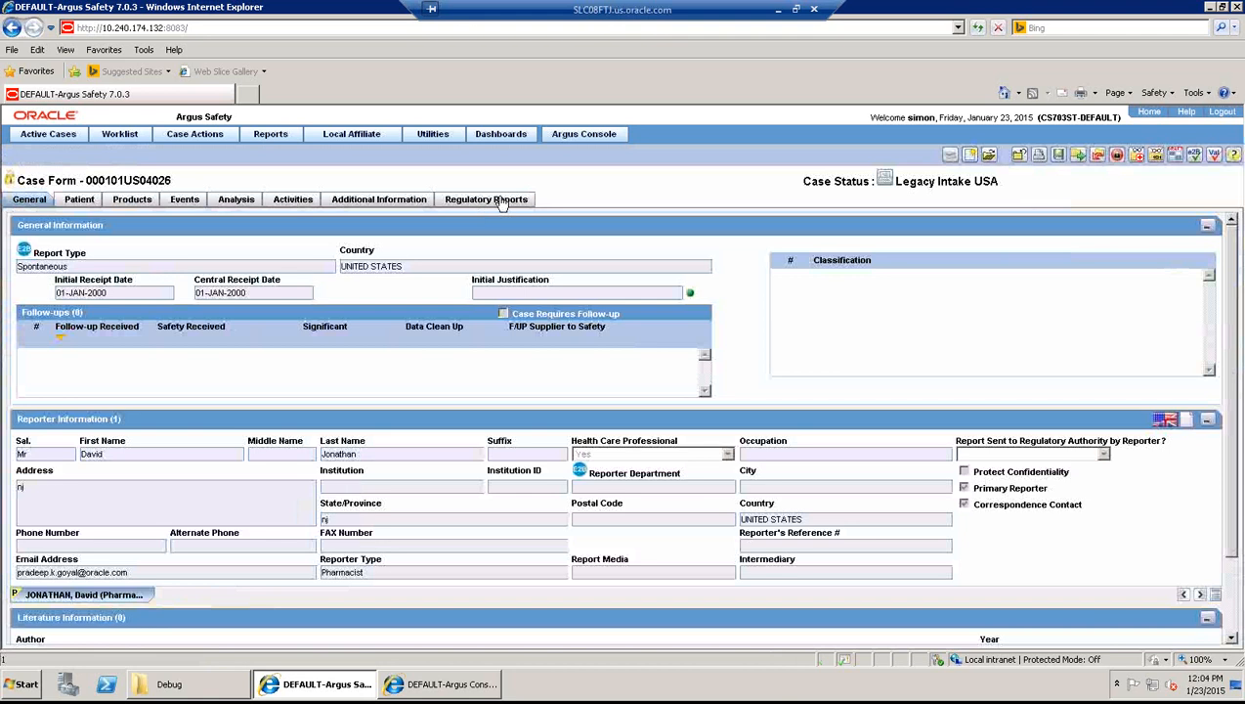
click(501, 200)
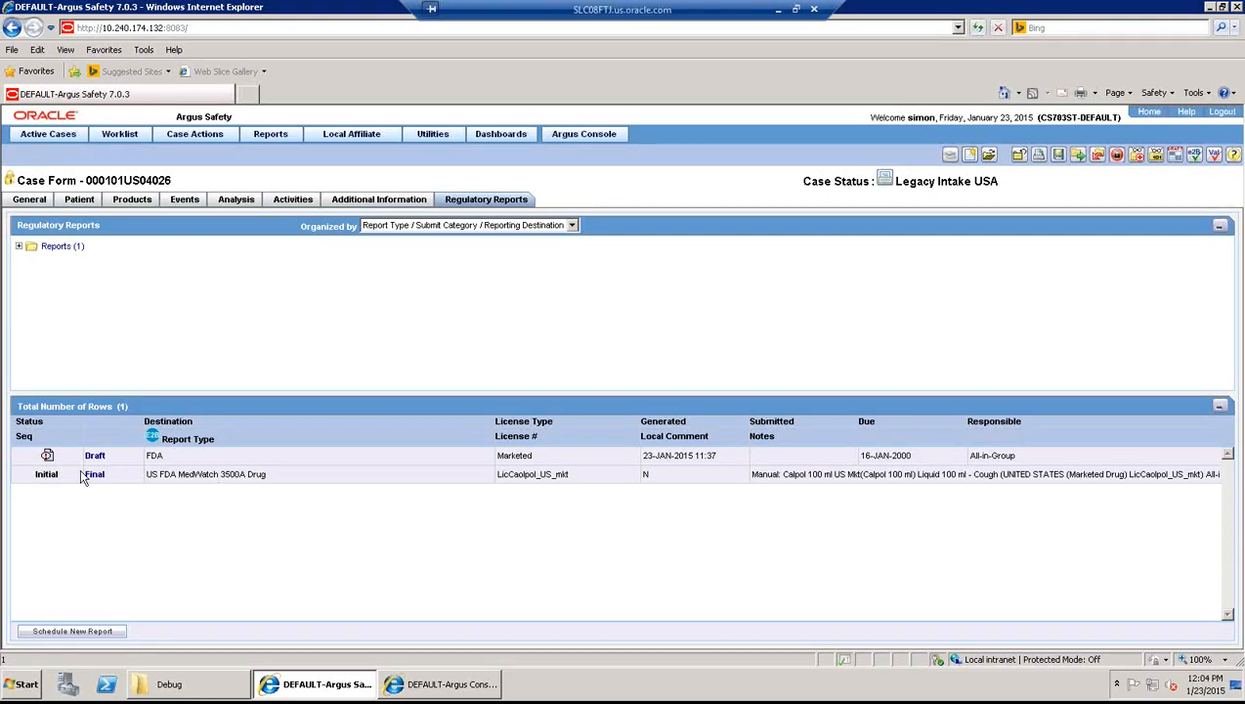
click(49, 456)
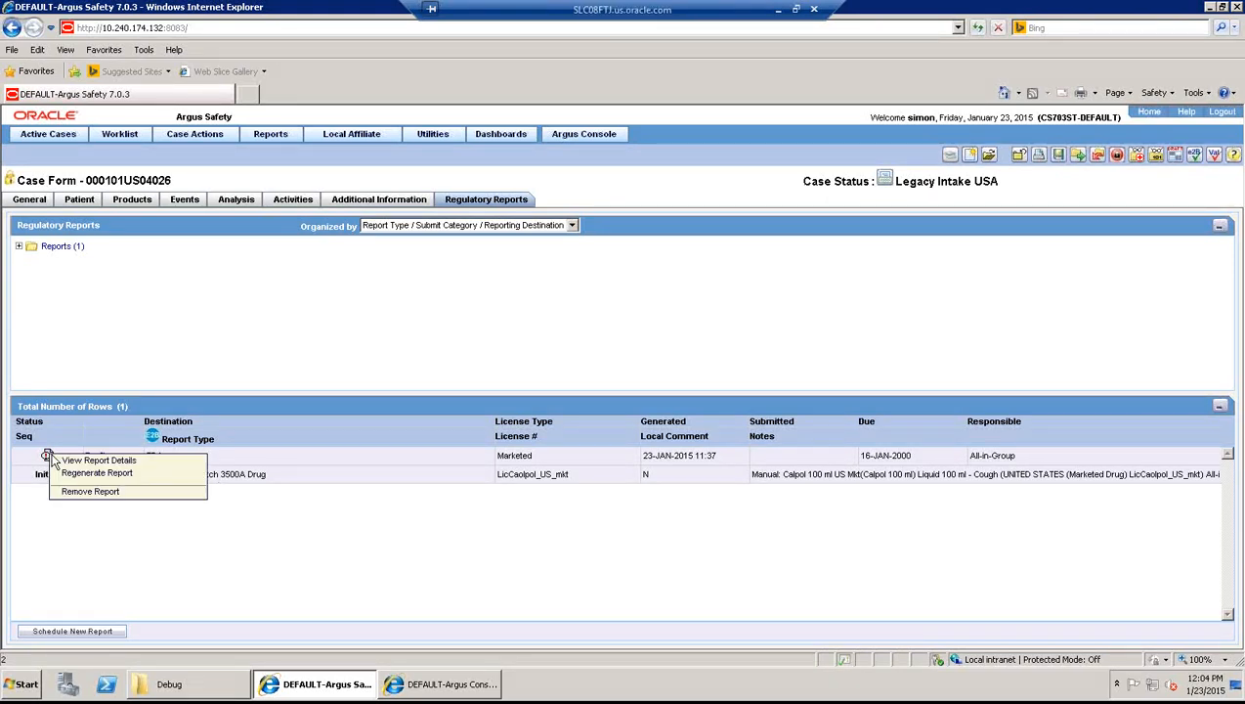
click(93, 461)
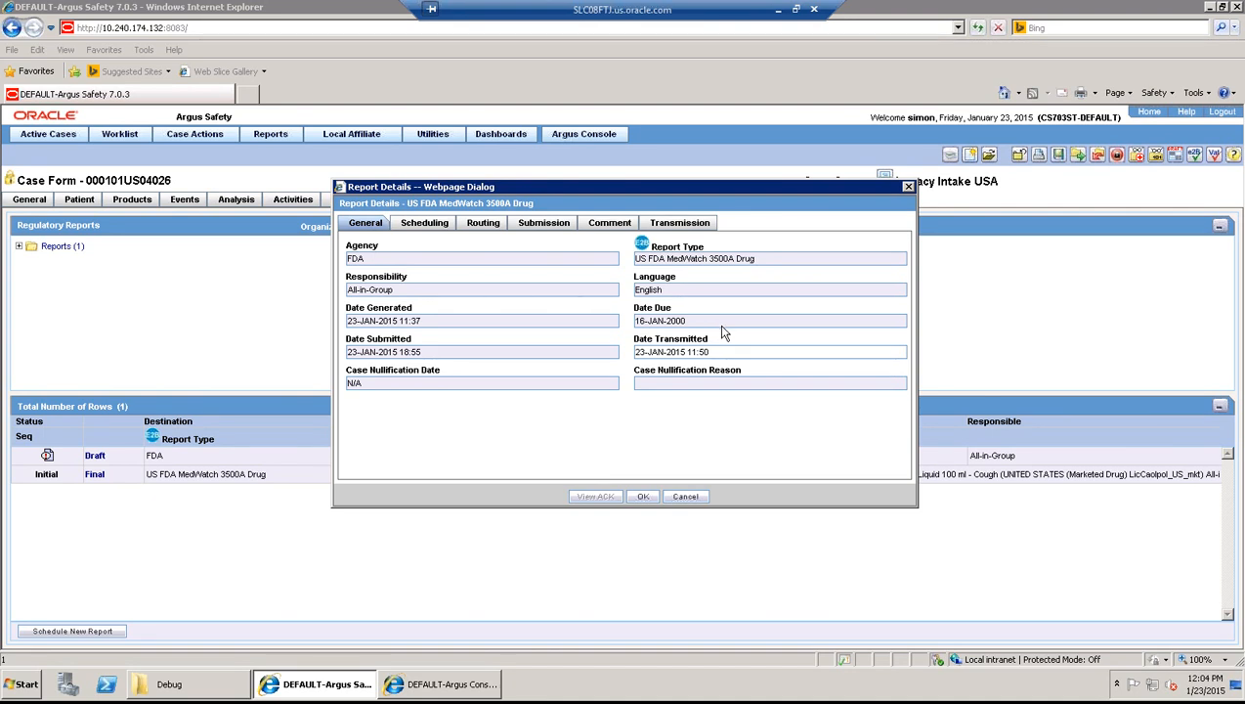
click(445, 226)
click(537, 224)
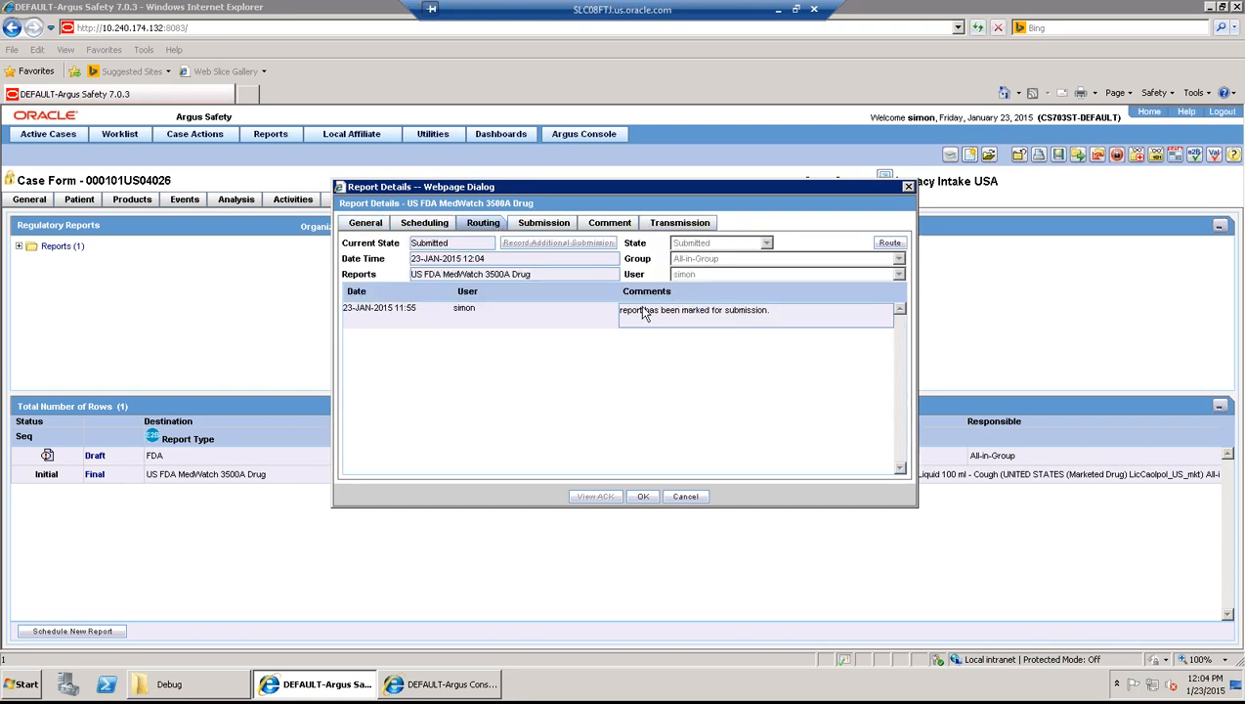
click(371, 224)
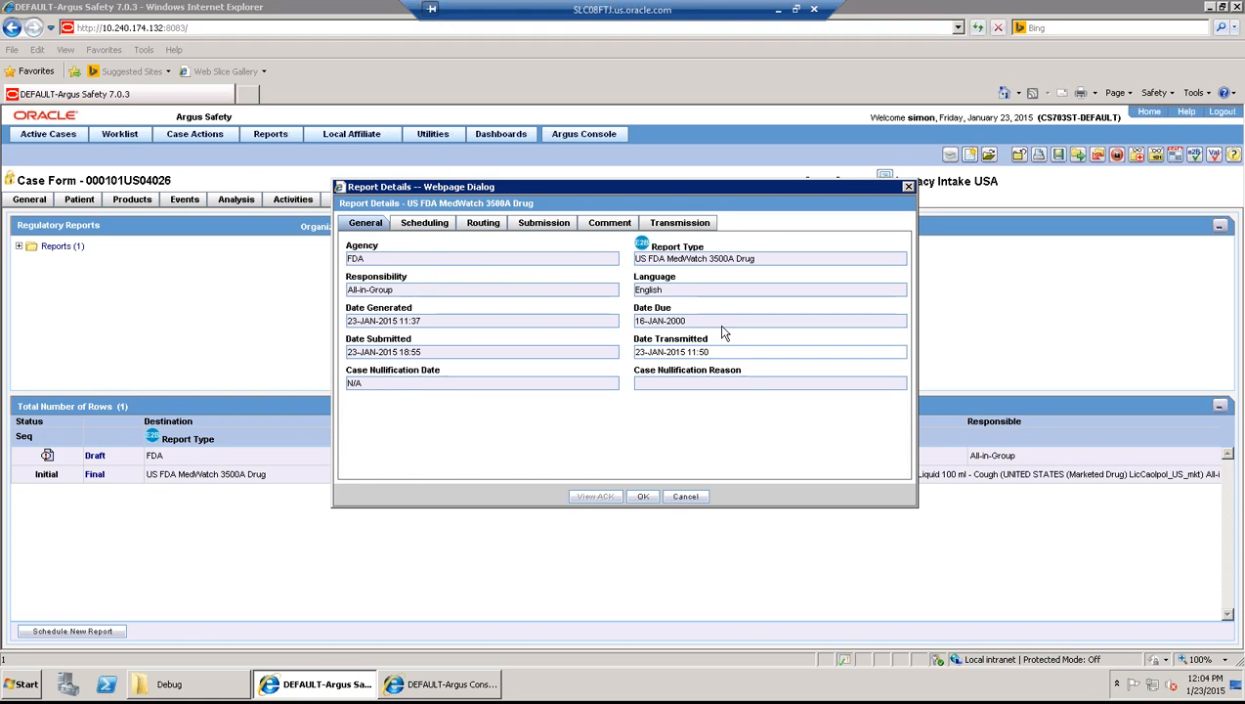
click(543, 223)
click(610, 222)
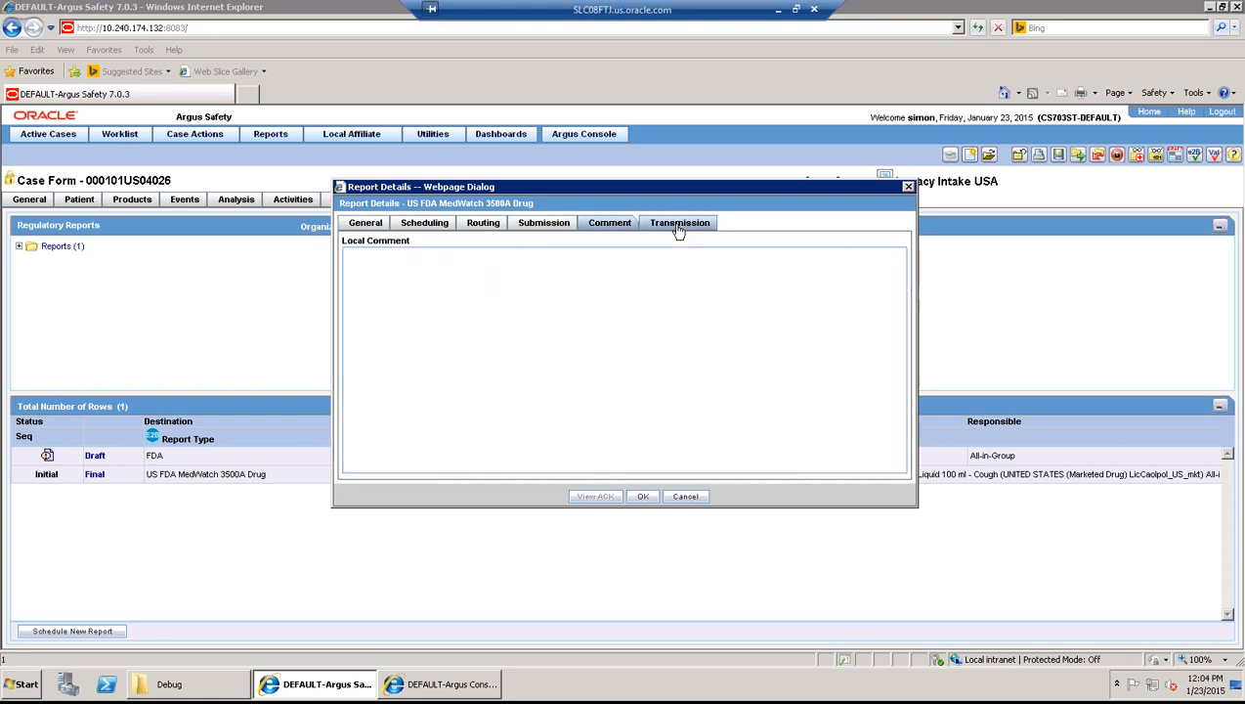
click(679, 224)
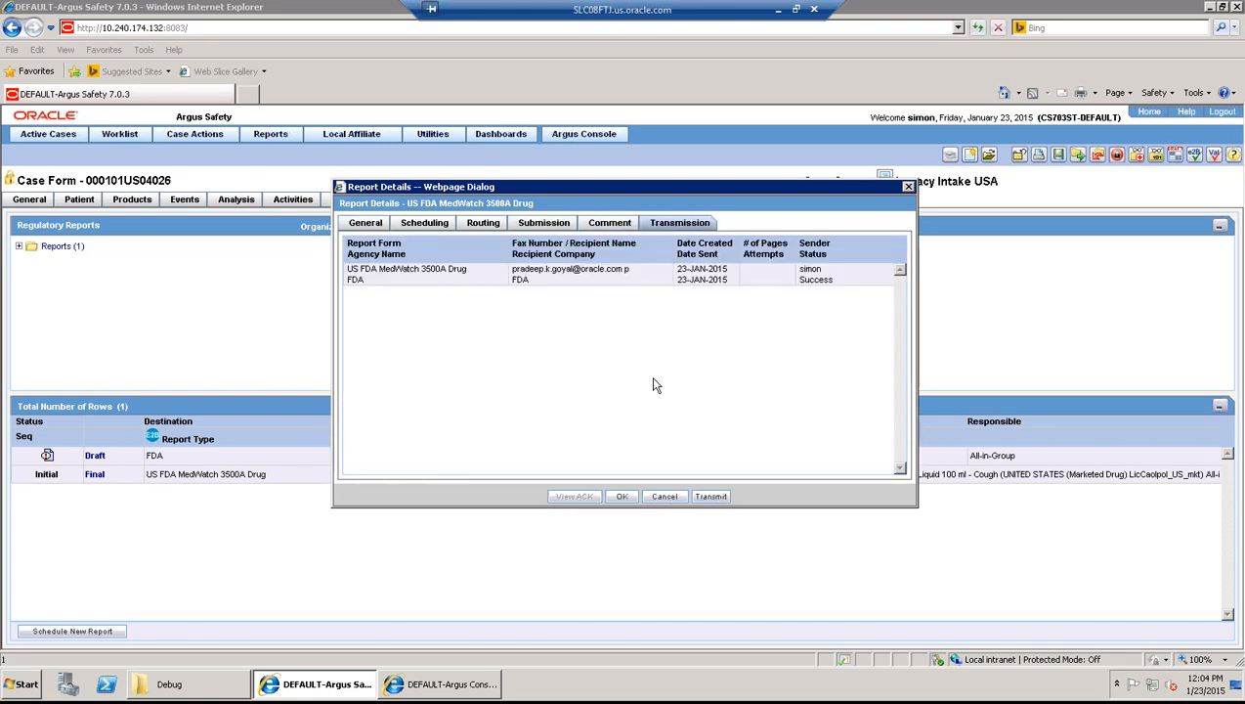
click(624, 497)
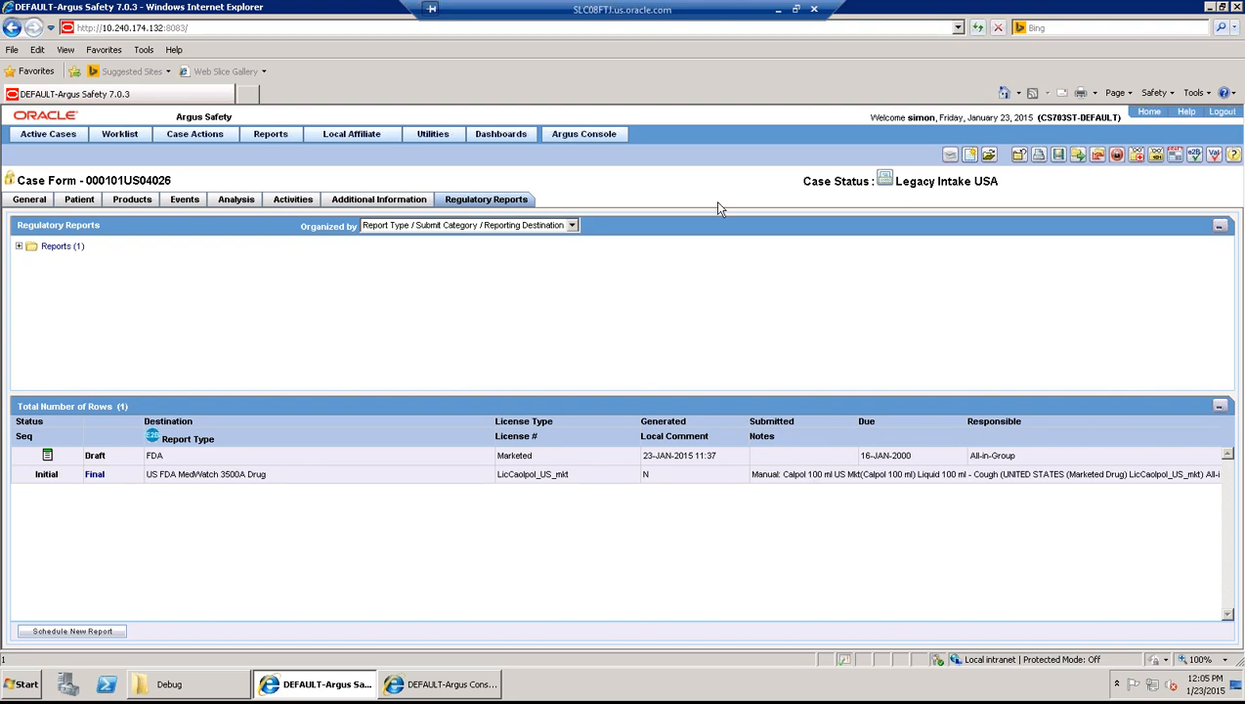
click(795, 10)
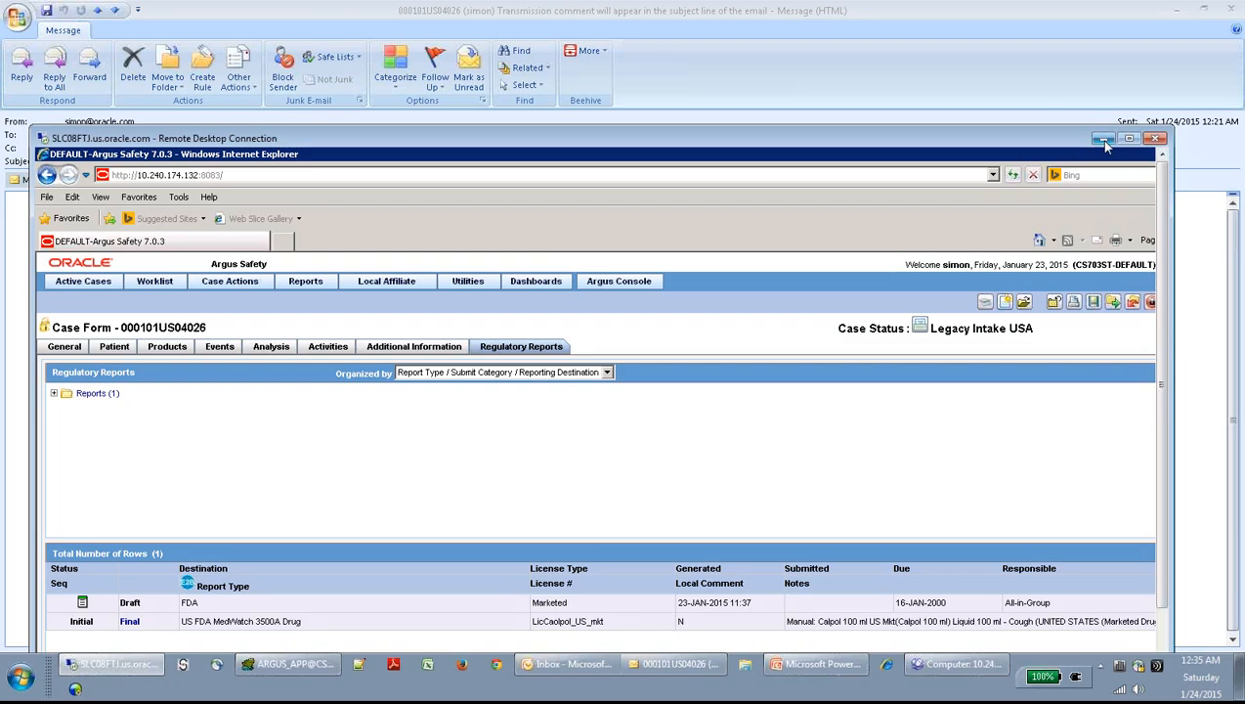
- Minimize the Argus session and the open message to show the Outlook Inbox preview
click(1102, 140)
click(1176, 10)
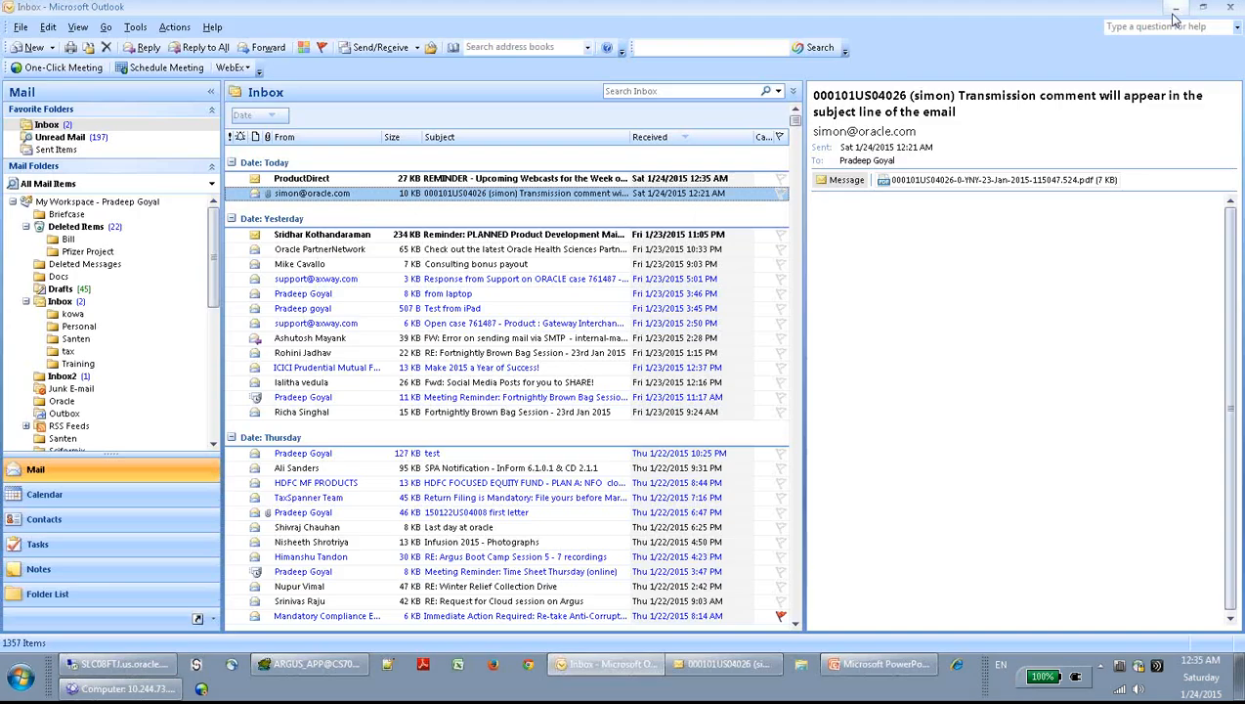